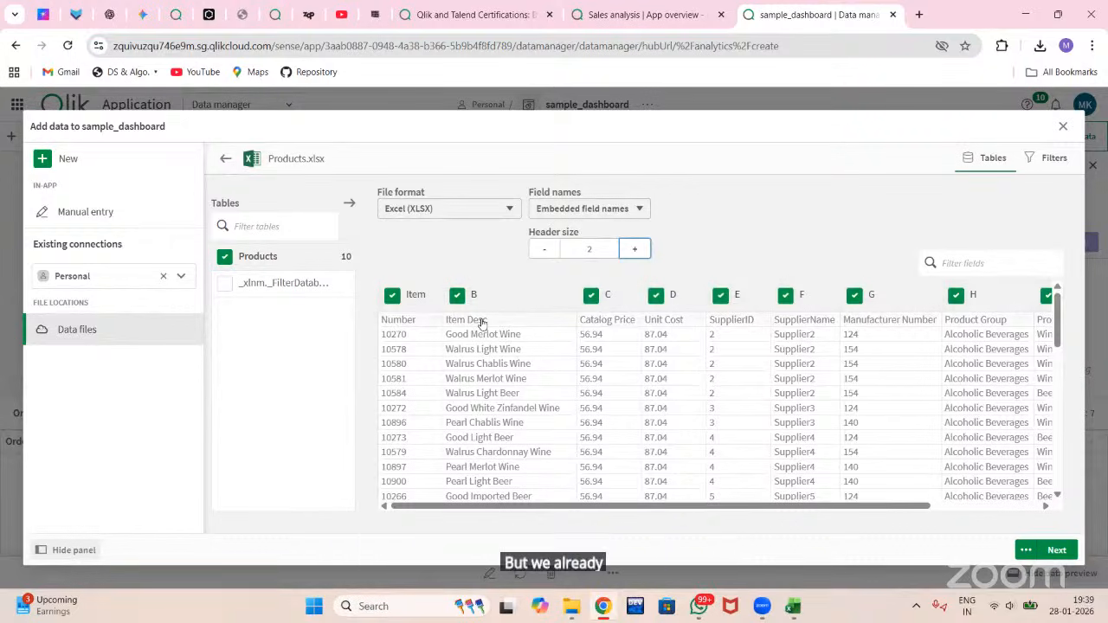
Step: Set the header size of Products.xlsx to 3 and add the Products table to the data model
{"action": "left_click", "coordinate": [635, 250]}
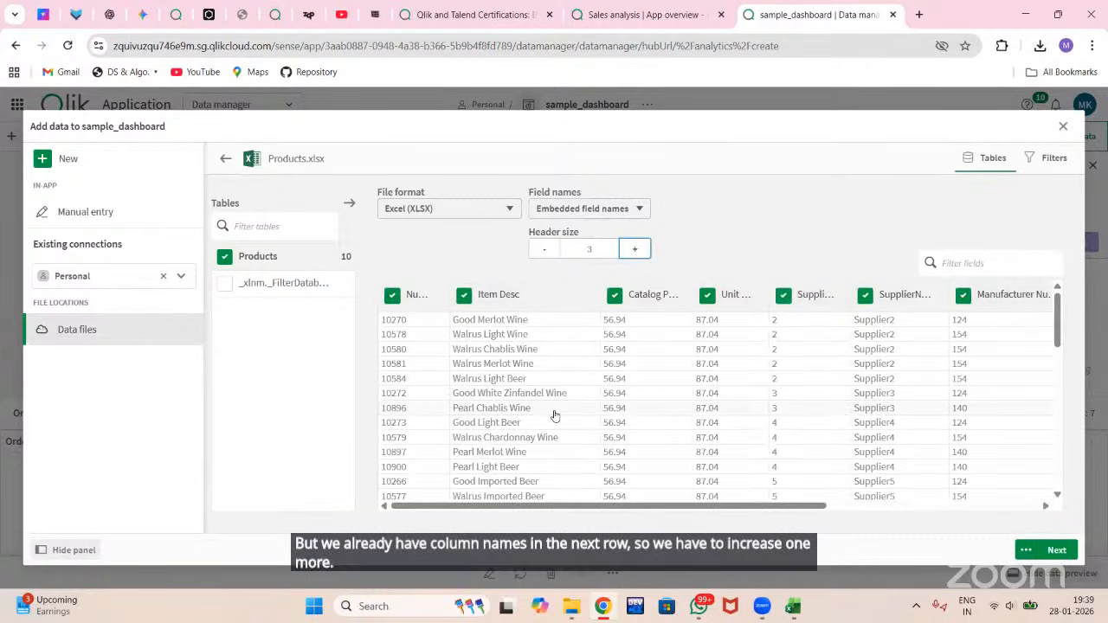
{"action": "scroll", "coordinate": [554, 415], "scroll_direction": "right", "scroll_amount": 5}
{"action": "scroll", "coordinate": [554, 415], "scroll_direction": "left", "scroll_amount": 5}
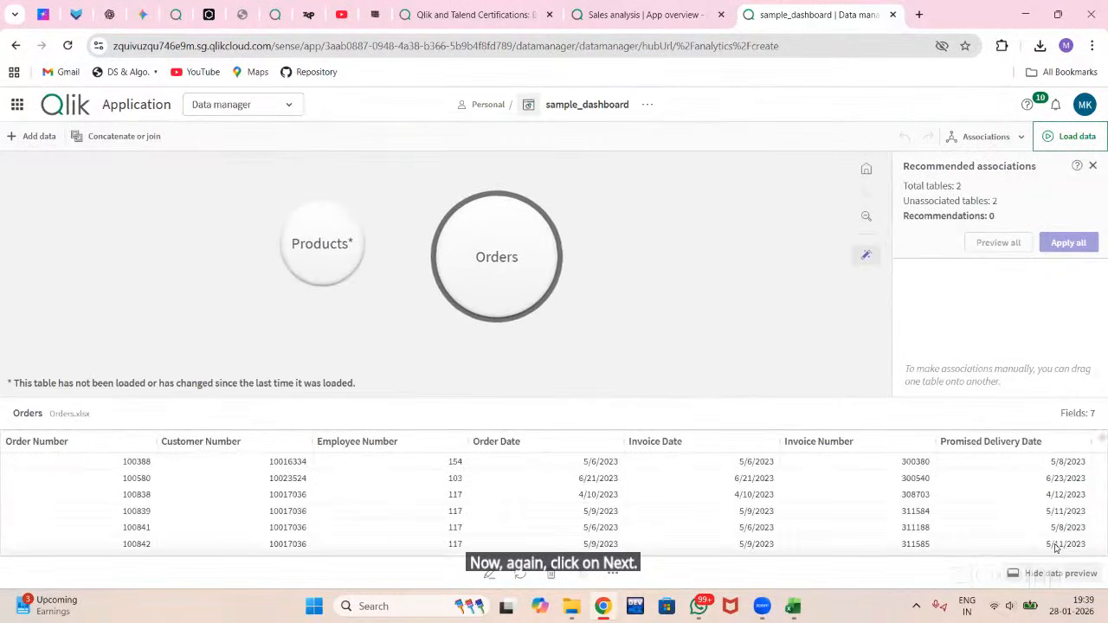
Step: Select the Products table and move its bubble around Orders to check whether the two tables can be associated
{"action": "left_click", "coordinate": [350, 258]}
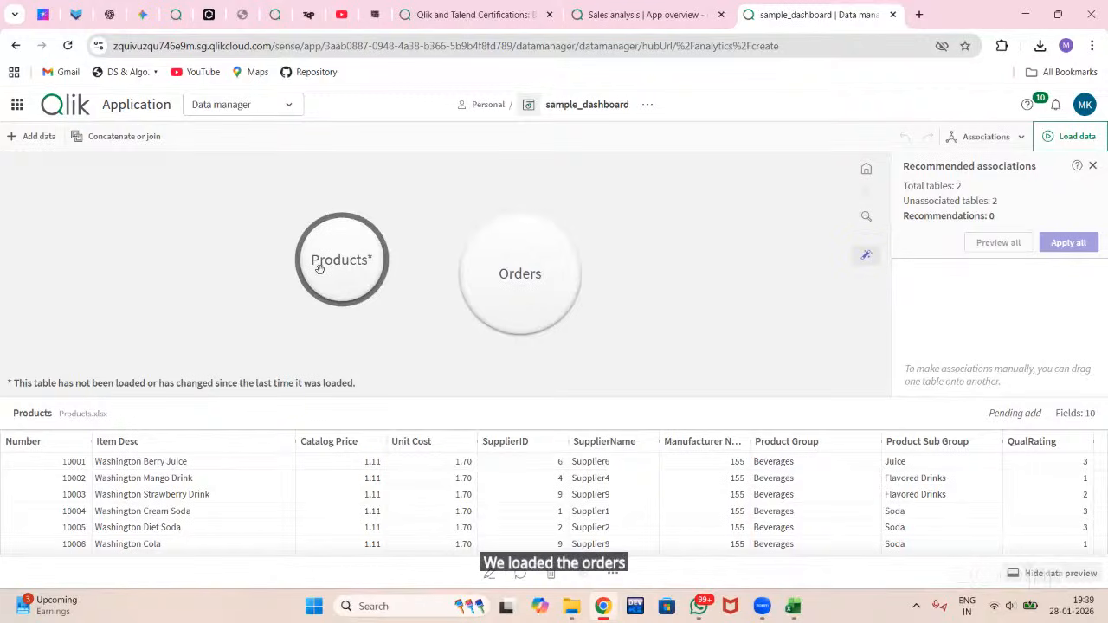
{"action": "left_click_drag", "start_coordinate": [347, 261], "coordinate": [378, 254]}
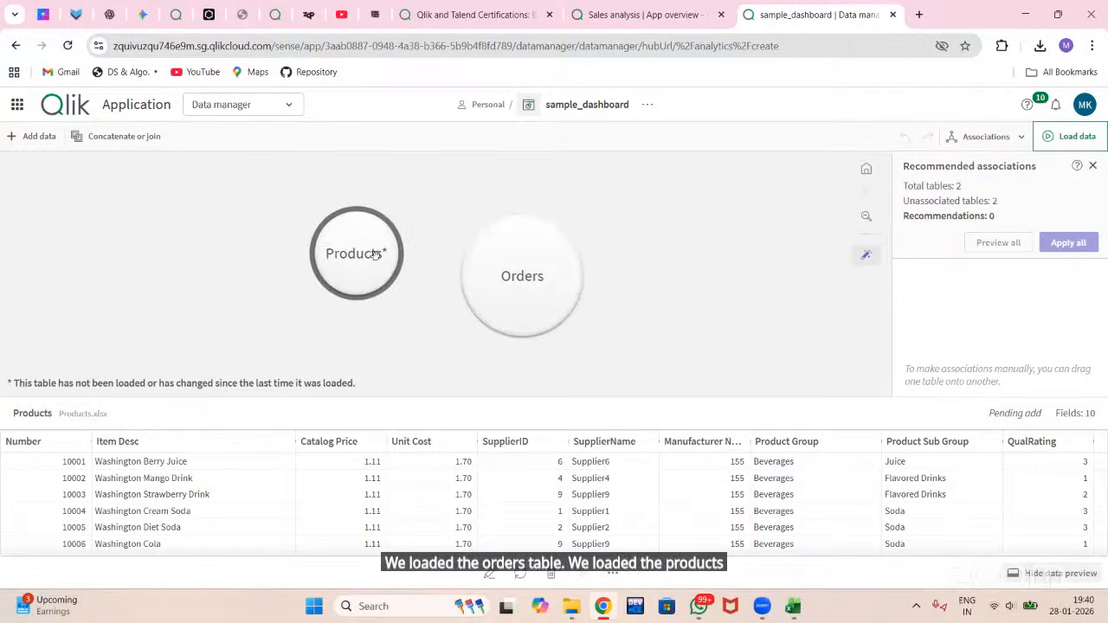
{"action": "left_click", "coordinate": [325, 245]}
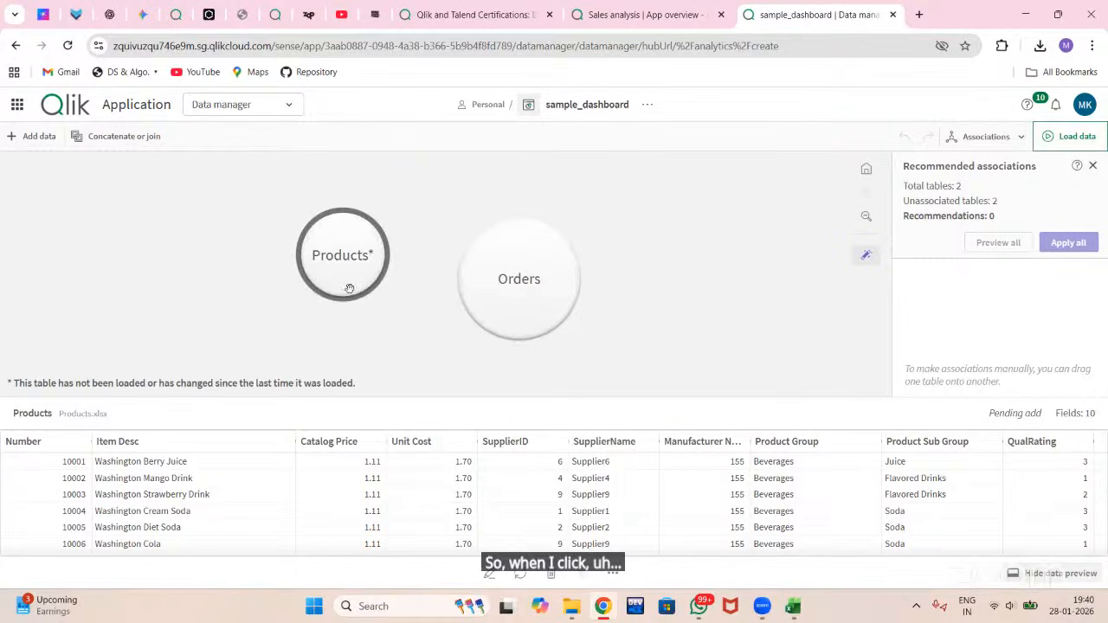
{"action": "left_click", "coordinate": [350, 252]}
{"action": "left_click_drag", "start_coordinate": [349, 252], "coordinate": [644, 235]}
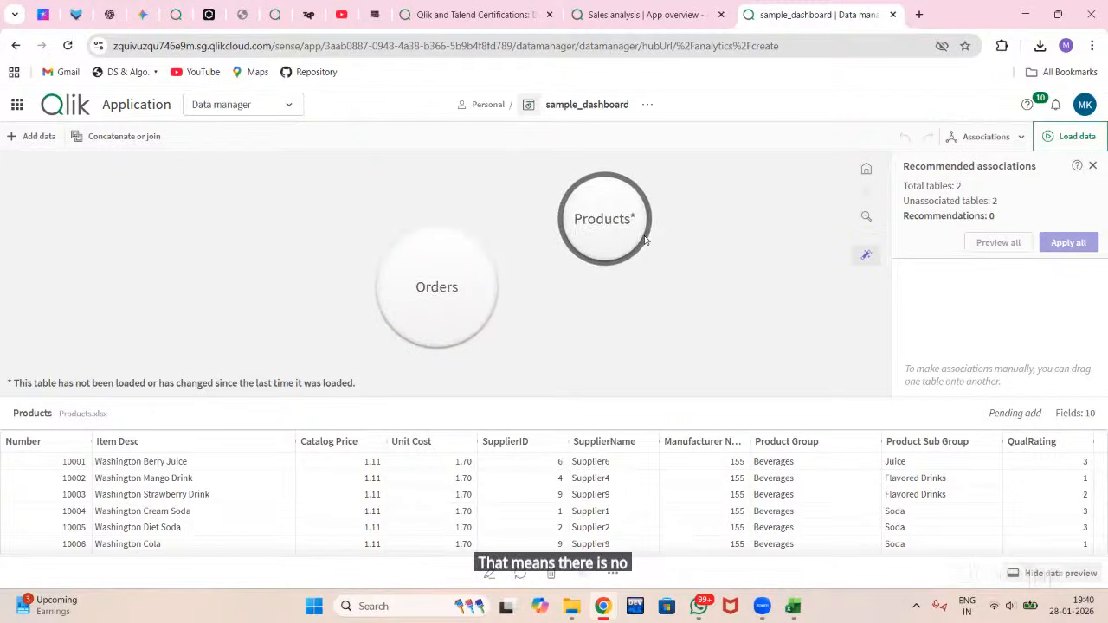
{"action": "mouse_move", "coordinate": [549, 230]}
{"action": "left_mouse_down"}
{"action": "mouse_move", "coordinate": [581, 246]}
{"action": "mouse_move", "coordinate": [458, 248]}
{"action": "mouse_move", "coordinate": [618, 231]}
{"action": "mouse_move", "coordinate": [468, 250]}
{"action": "mouse_move", "coordinate": [539, 251]}
{"action": "left_mouse_up"}
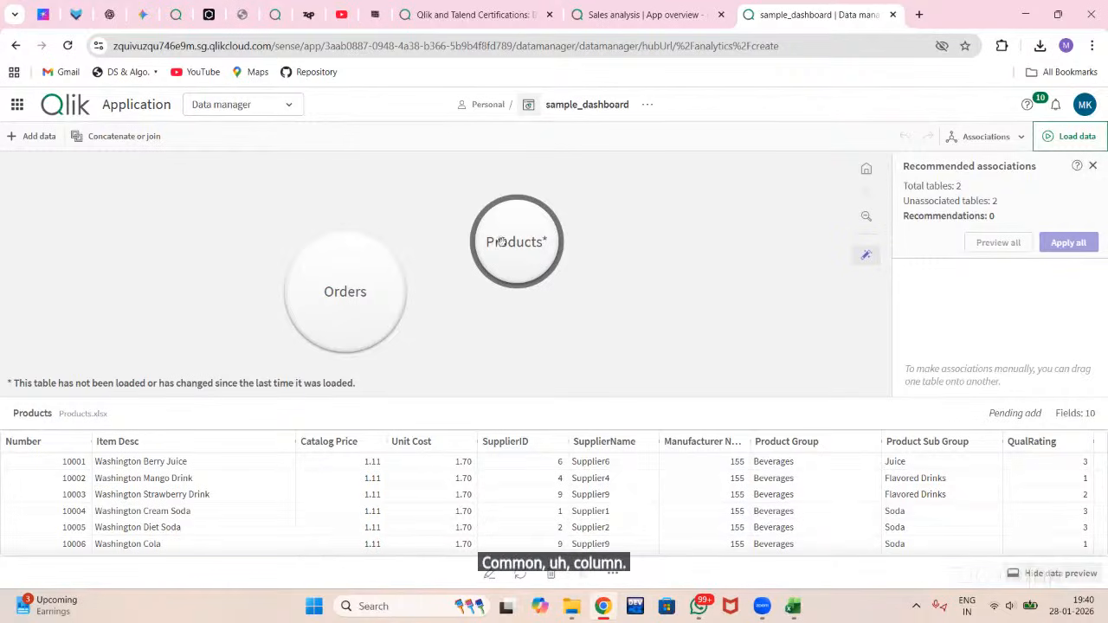
{"action": "mouse_move", "coordinate": [501, 241]}
{"action": "left_mouse_down"}
{"action": "mouse_move", "coordinate": [364, 262]}
{"action": "mouse_move", "coordinate": [362, 275]}
{"action": "mouse_move", "coordinate": [472, 243]}
{"action": "mouse_move", "coordinate": [381, 277]}
{"action": "mouse_move", "coordinate": [461, 255]}
{"action": "mouse_move", "coordinate": [507, 257]}
{"action": "left_mouse_up"}
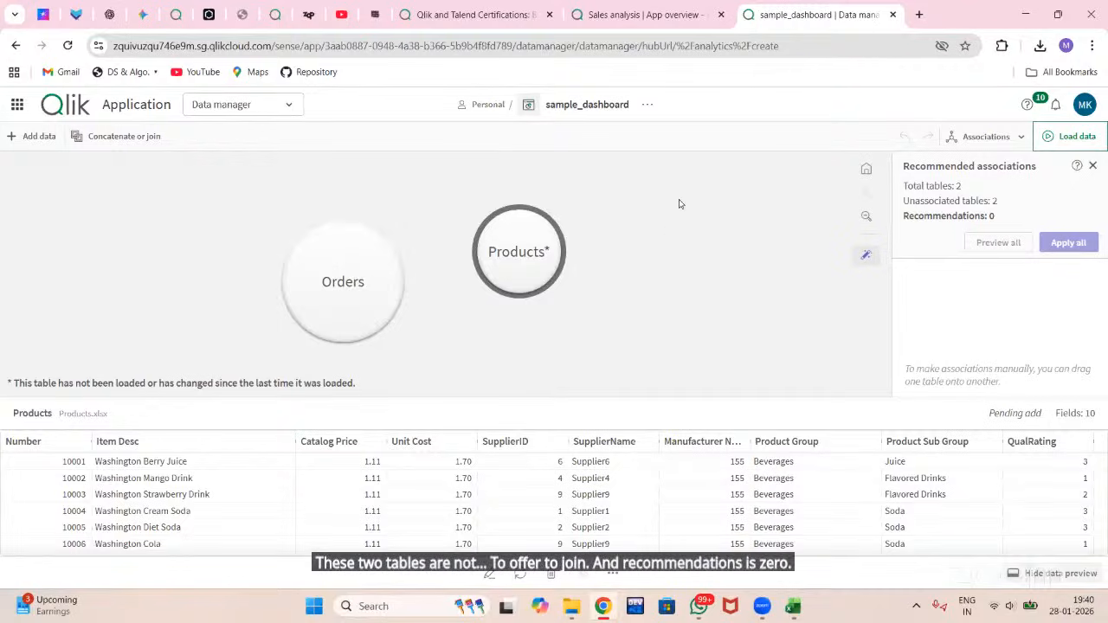
Step: Upload the Order Line Items file from the BAQualData folder as new data, replacing the existing copy
{"action": "left_click", "coordinate": [16, 137]}
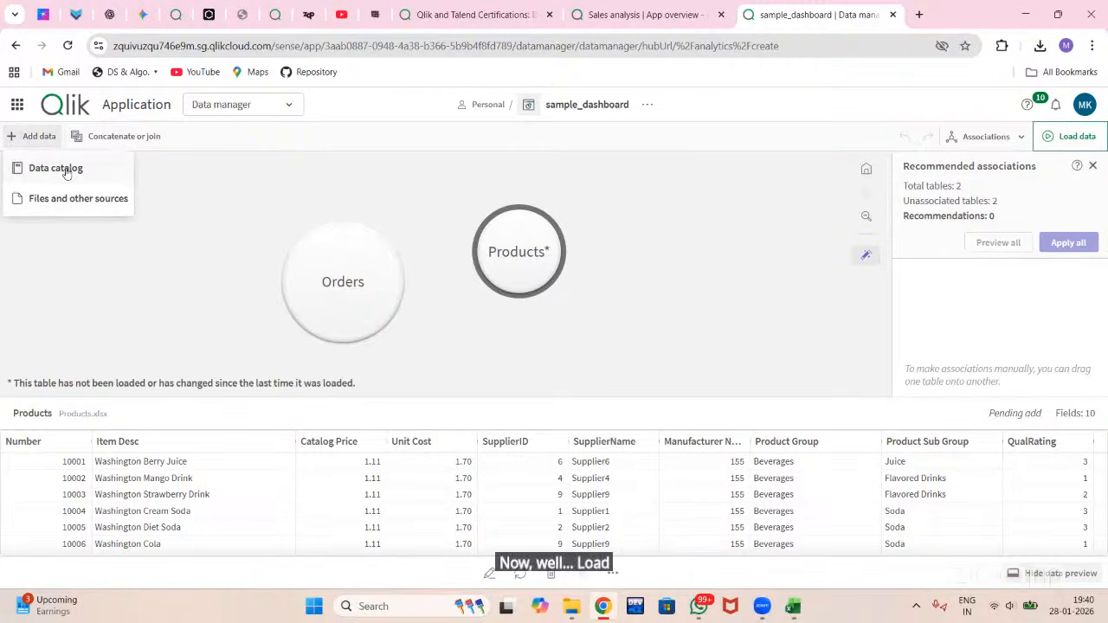
{"action": "left_click", "coordinate": [57, 202]}
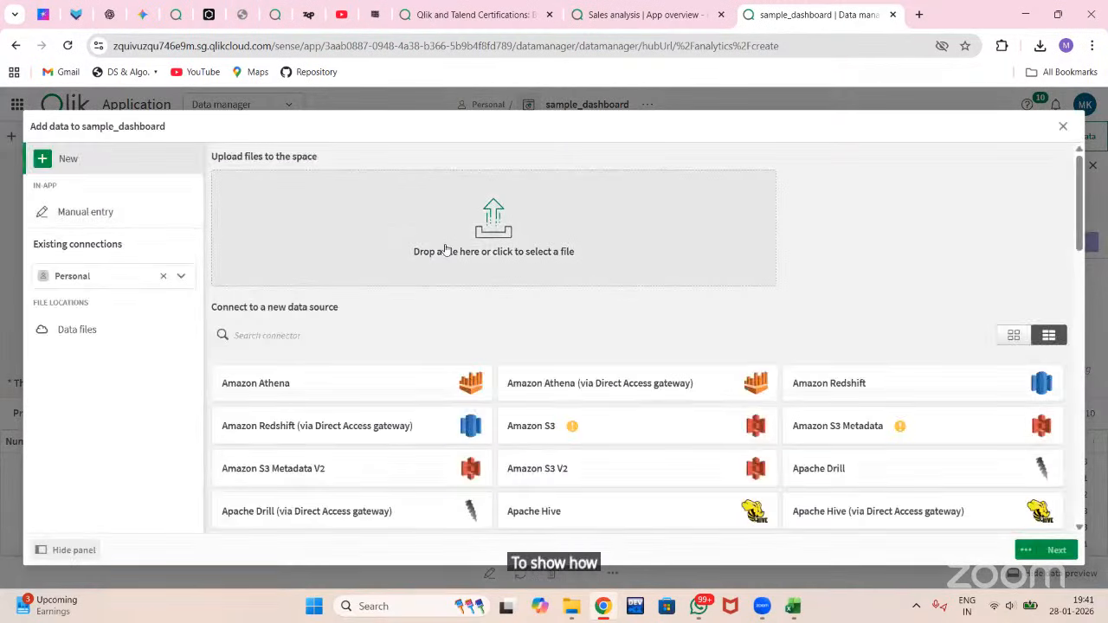
{"action": "left_click", "coordinate": [418, 252]}
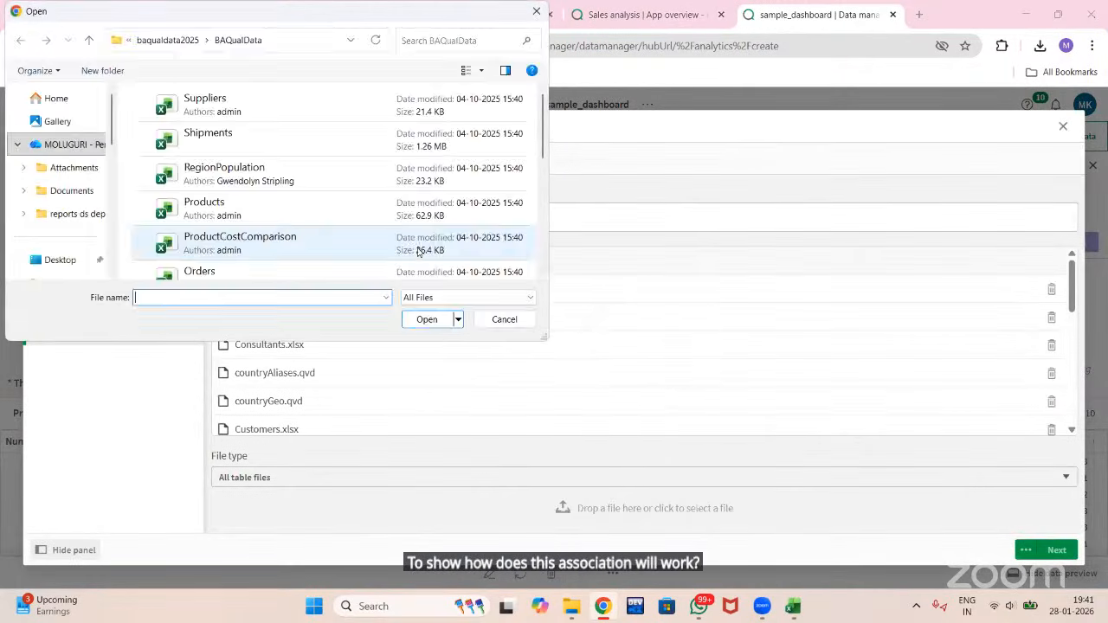
{"action": "scroll", "coordinate": [270, 170], "scroll_direction": "down", "scroll_amount": 2}
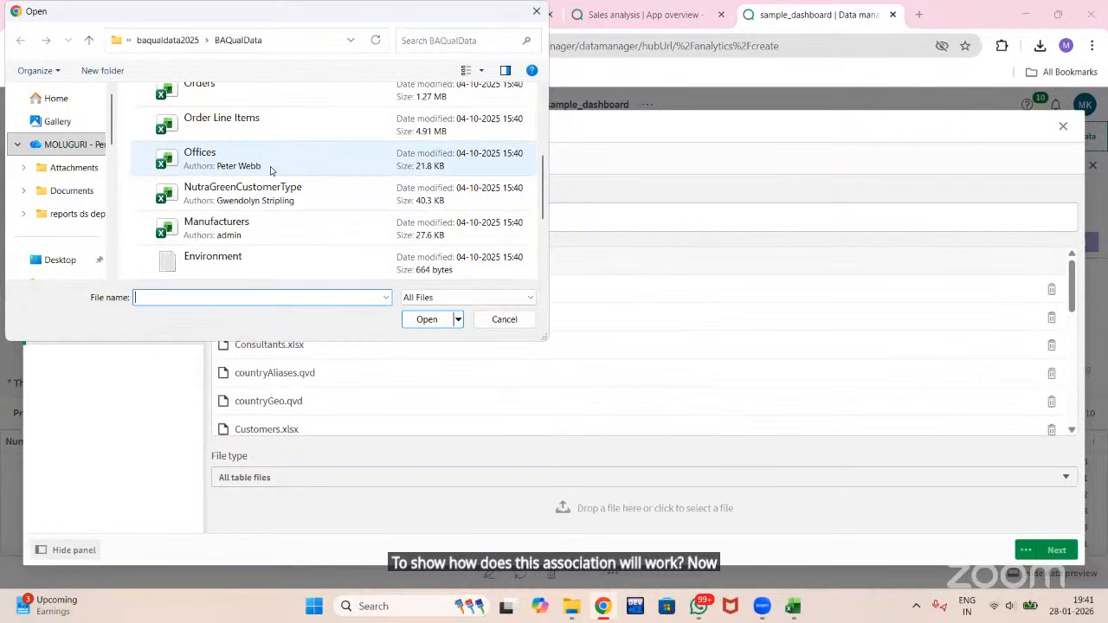
{"action": "scroll", "coordinate": [270, 169], "scroll_direction": "up", "scroll_amount": 2}
{"action": "scroll", "coordinate": [278, 153], "scroll_direction": "down", "scroll_amount": 2}
{"action": "scroll", "coordinate": [277, 154], "scroll_direction": "down", "scroll_amount": 2}
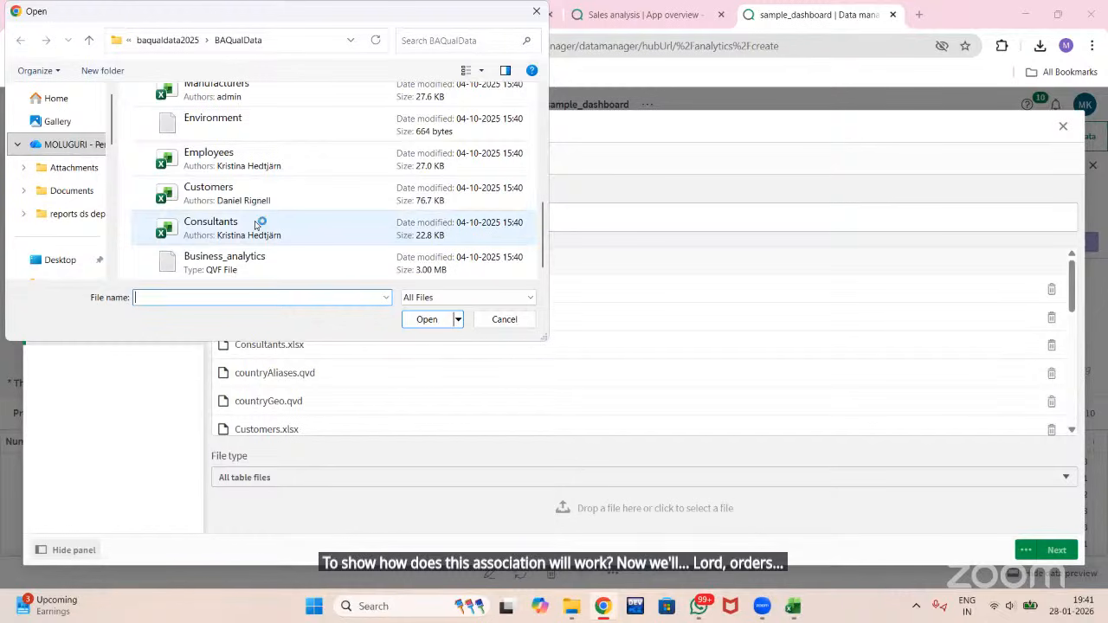
{"action": "scroll", "coordinate": [260, 223], "scroll_direction": "up", "scroll_amount": 4}
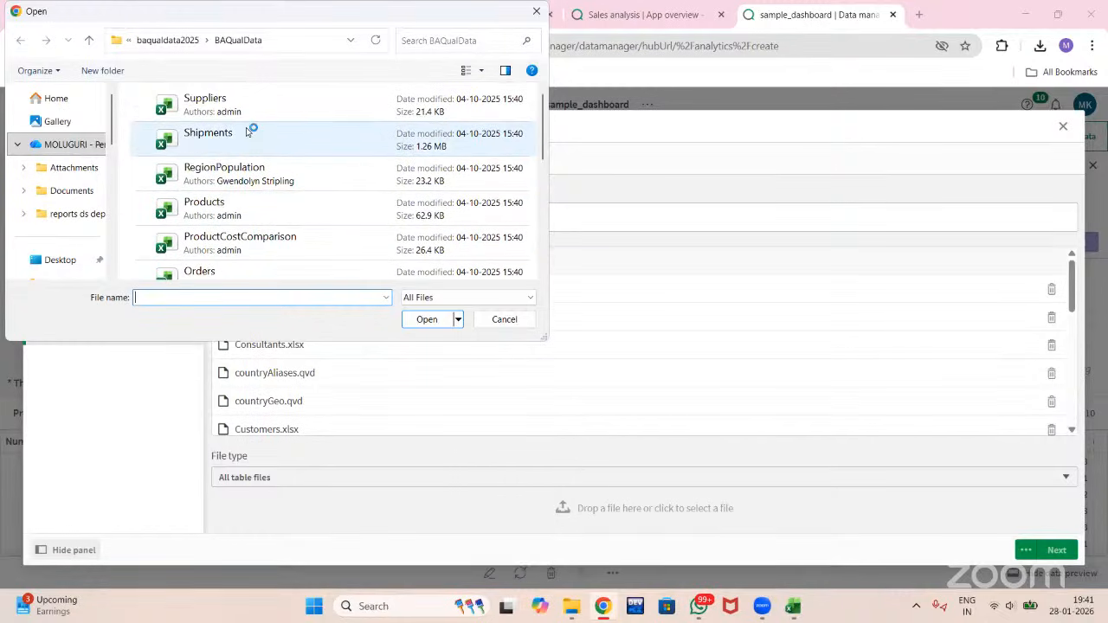
{"action": "scroll", "coordinate": [232, 169], "scroll_direction": "down", "scroll_amount": 1}
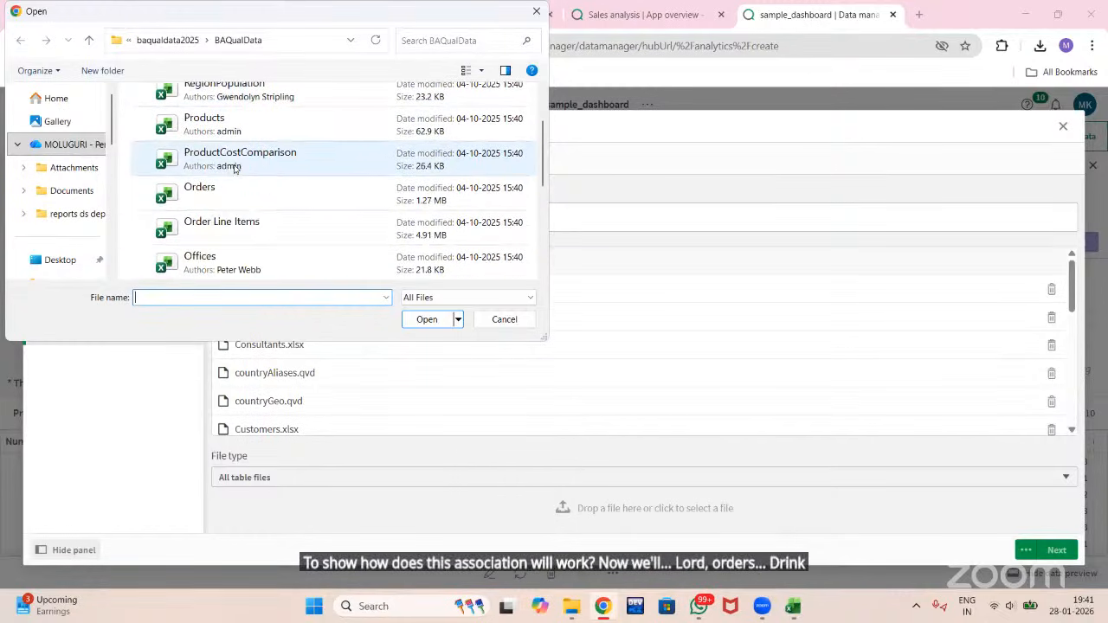
{"action": "left_click", "coordinate": [232, 221]}
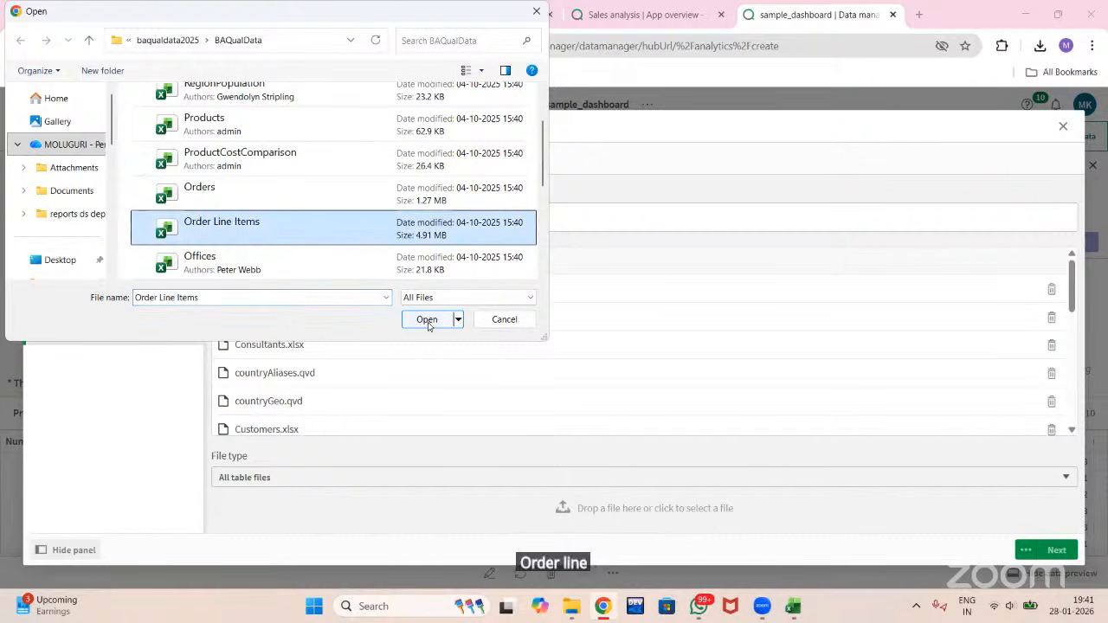
{"action": "left_click", "coordinate": [427, 320]}
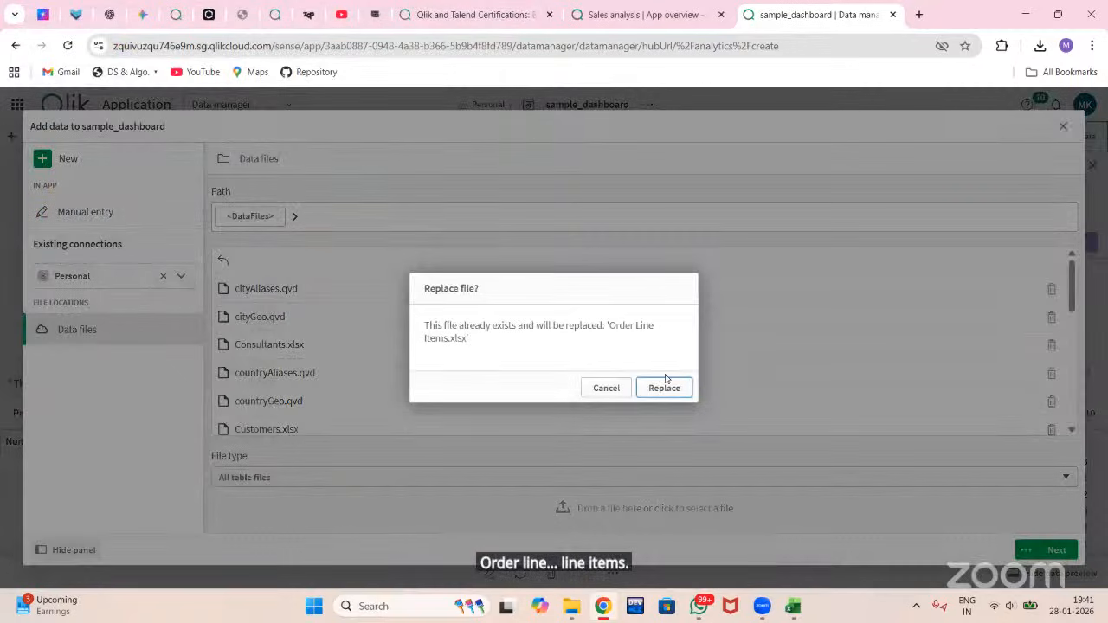
{"action": "left_click", "coordinate": [664, 388]}
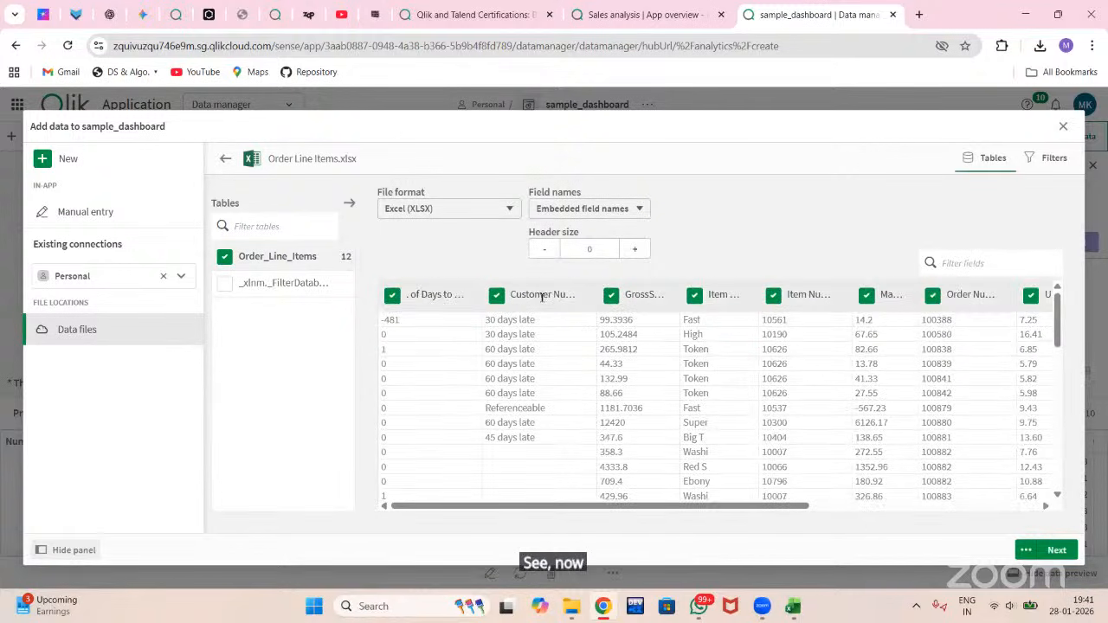
Step: Exclude the Customer Number field and the first field, ". of Days to ...", from the Order_Line_Items table
{"action": "scroll", "coordinate": [542, 297], "scroll_direction": "right", "scroll_amount": 2}
{"action": "scroll", "coordinate": [543, 297], "scroll_direction": "right", "scroll_amount": 4}
{"action": "scroll", "coordinate": [542, 297], "scroll_direction": "left", "scroll_amount": 1}
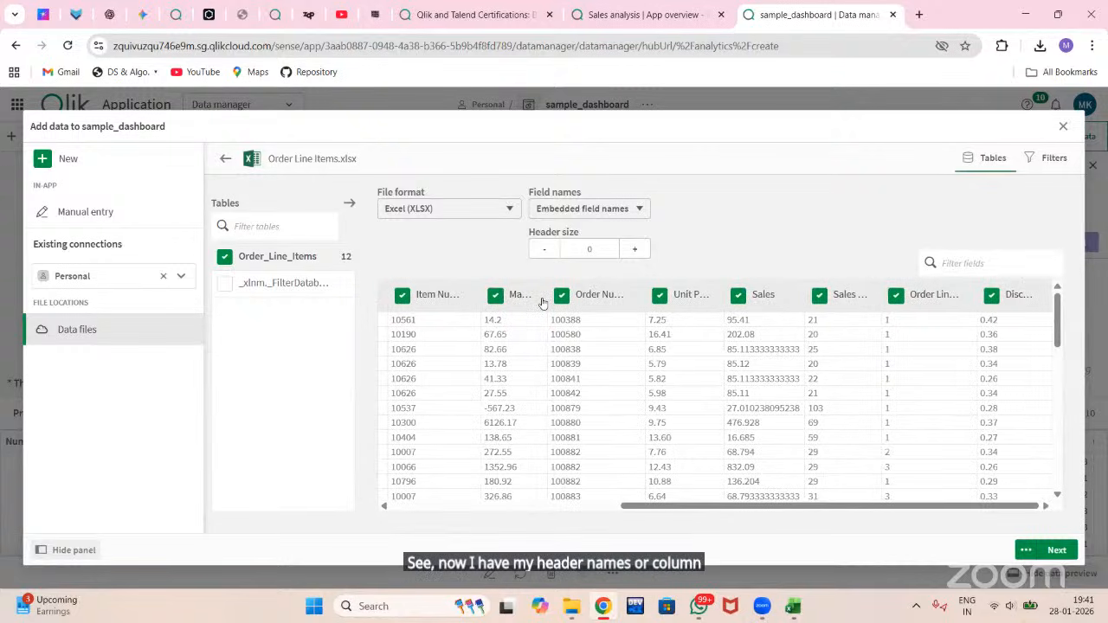
{"action": "scroll", "coordinate": [542, 297], "scroll_direction": "left", "scroll_amount": 4}
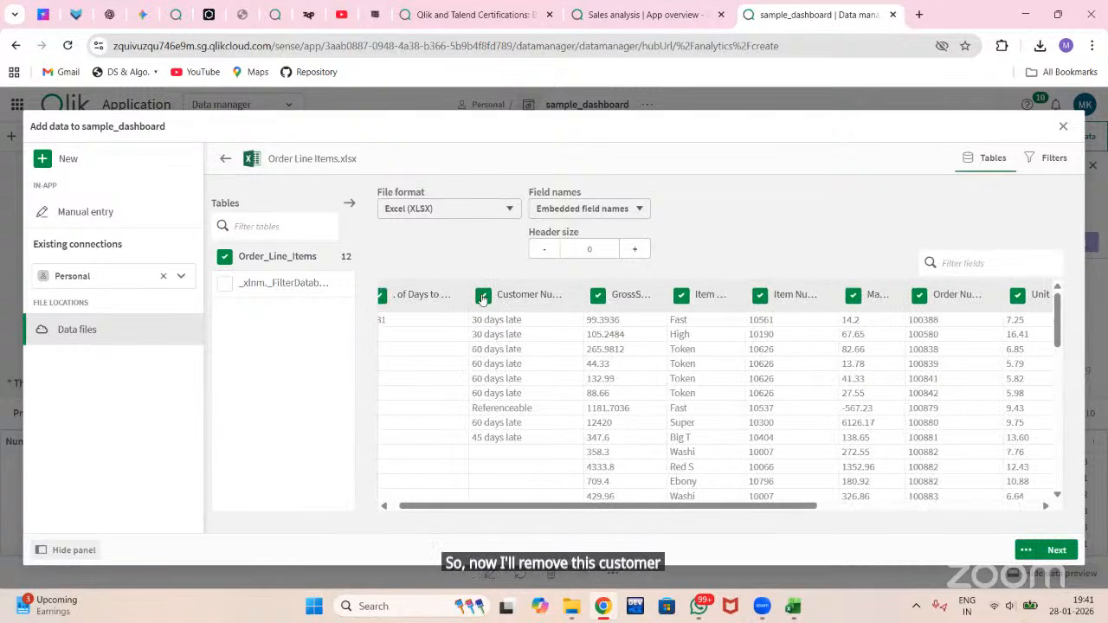
{"action": "scroll", "coordinate": [495, 391], "scroll_direction": "down", "scroll_amount": 10}
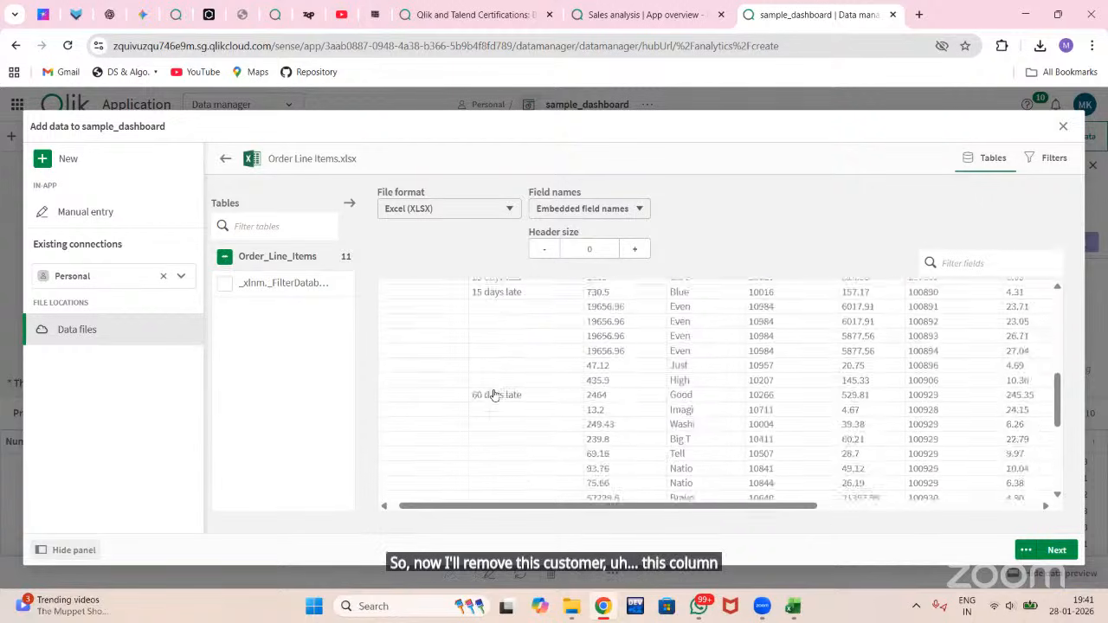
{"action": "scroll", "coordinate": [495, 394], "scroll_direction": "up", "scroll_amount": 10}
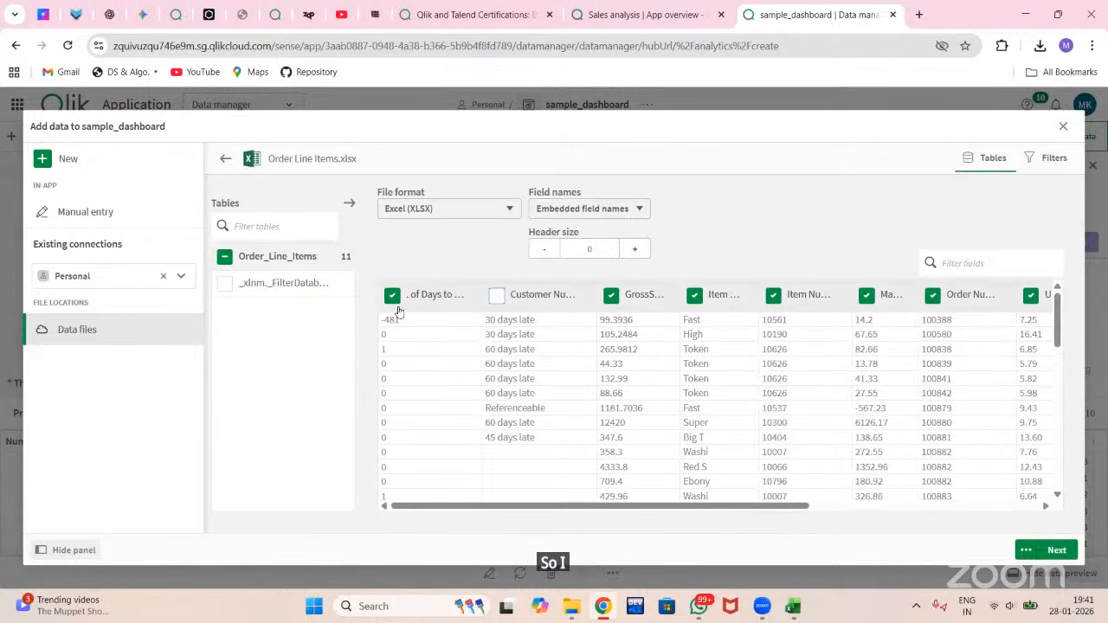
{"action": "left_click", "coordinate": [392, 296]}
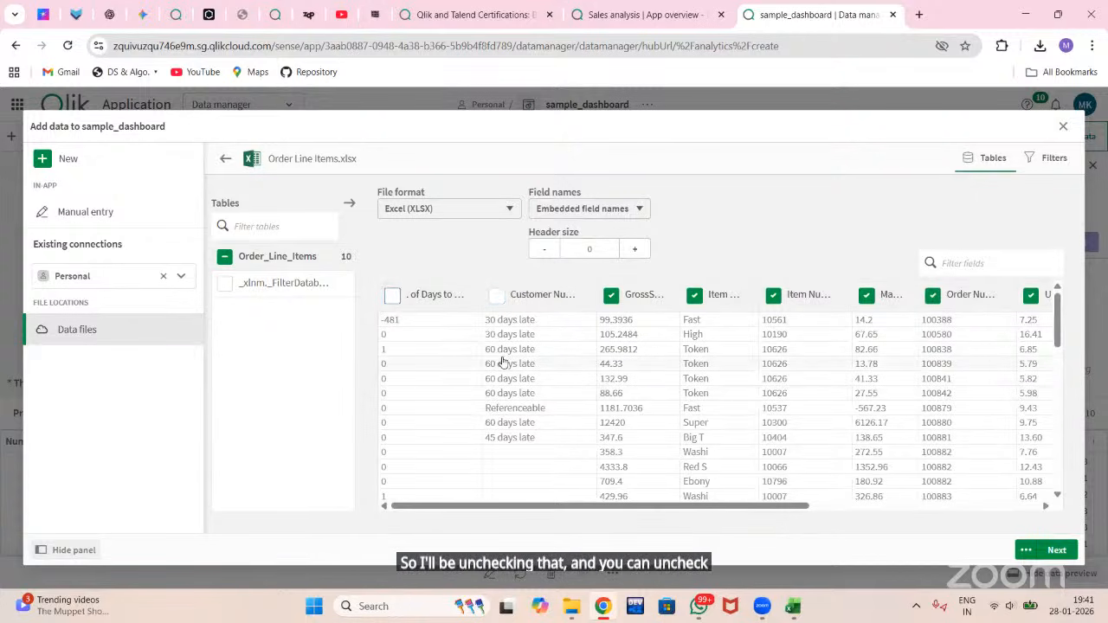
Step: Check the remaining fields, view the extra load options and add the Order_Line_Items table to the data model
{"action": "scroll", "coordinate": [502, 364], "scroll_direction": "right", "scroll_amount": 5}
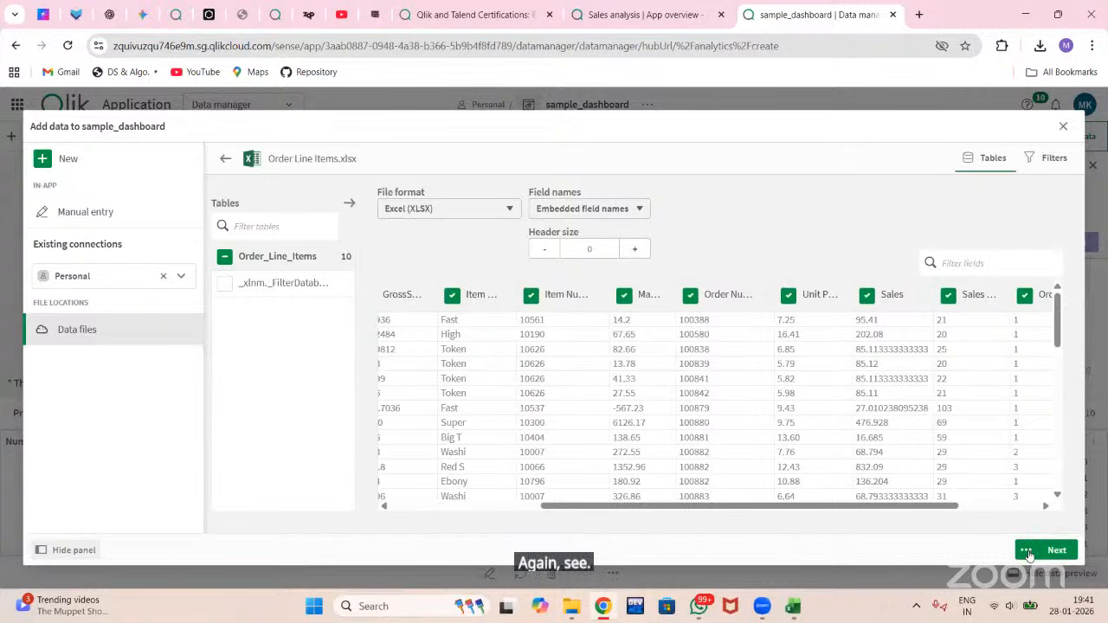
{"action": "left_click", "coordinate": [1031, 550]}
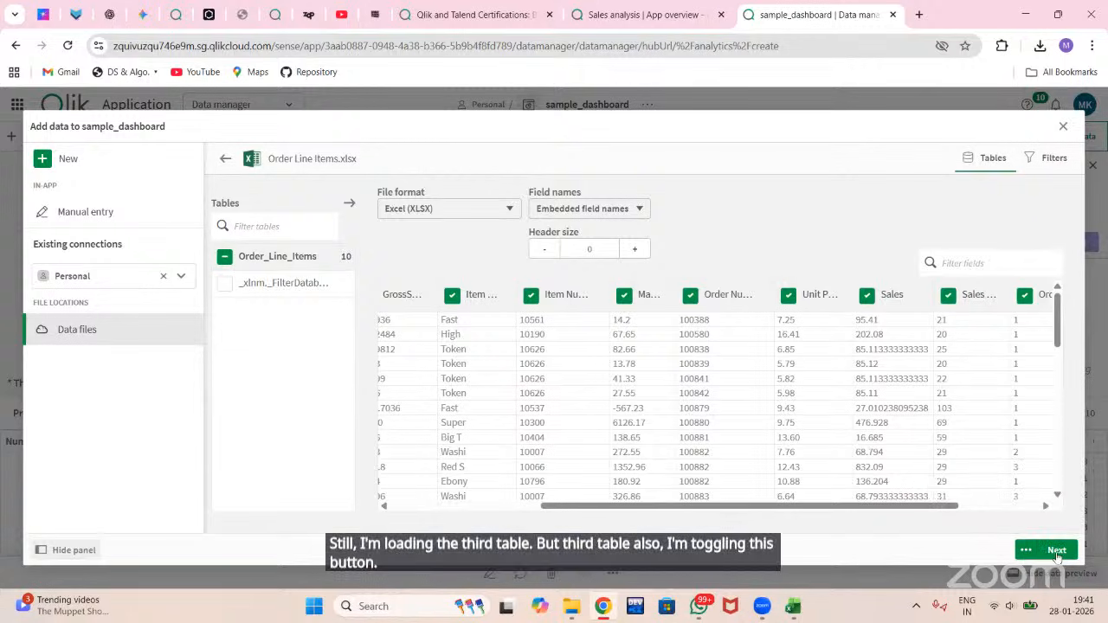
{"action": "left_click", "coordinate": [1056, 550]}
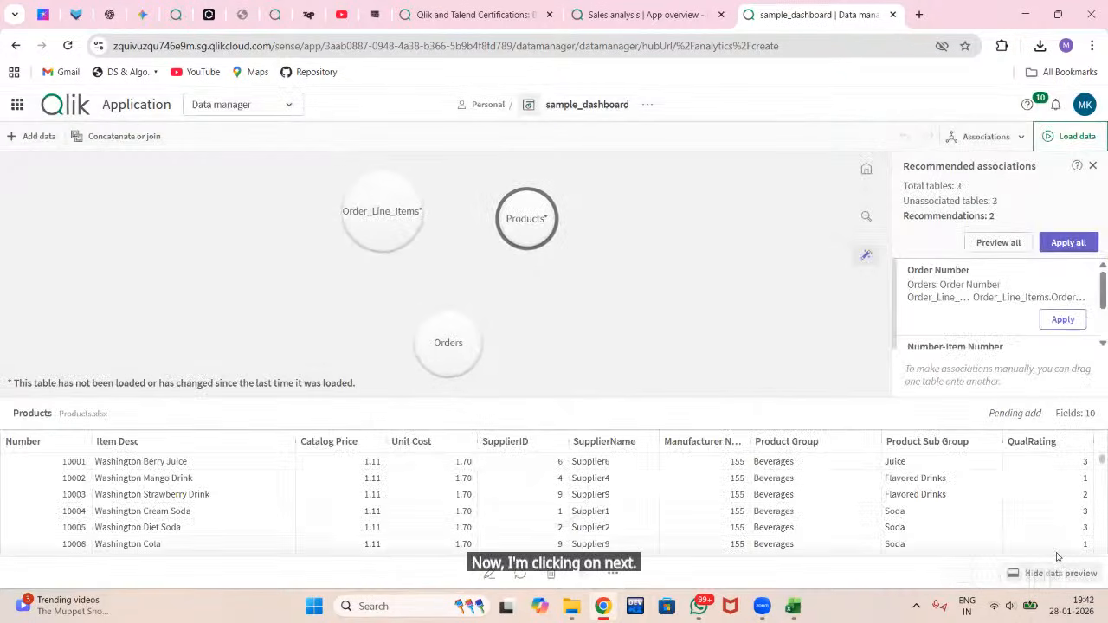
Step: Move the Order_Line_Items bubble between the other tables and examine its recommended associations with Orders and Products
{"action": "left_click", "coordinate": [387, 214]}
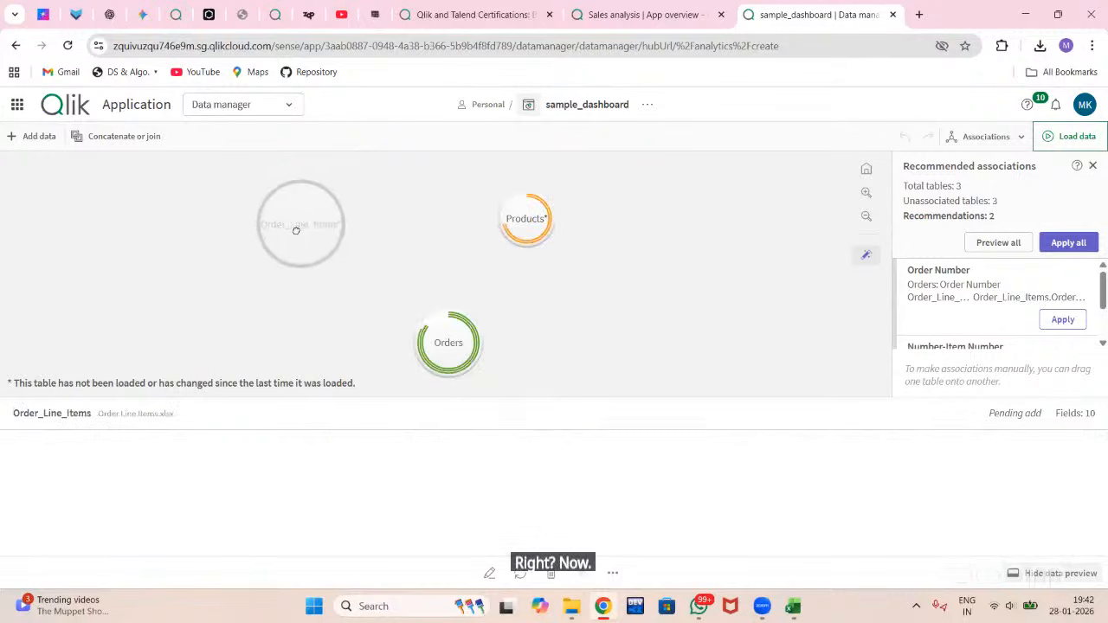
{"action": "left_click_drag", "start_coordinate": [296, 236], "coordinate": [436, 245]}
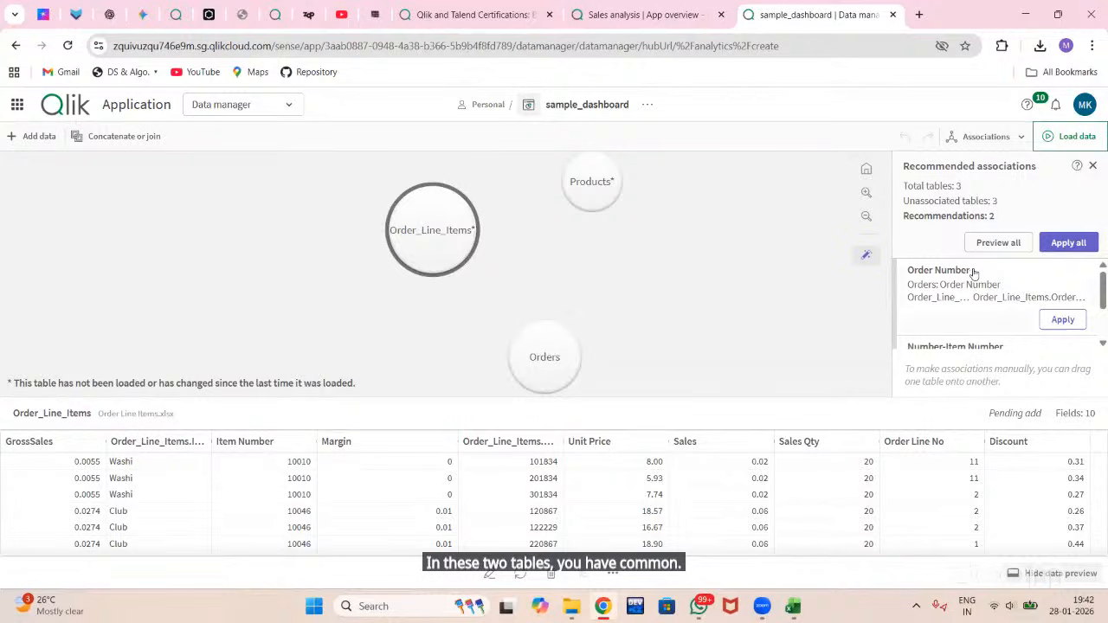
{"action": "scroll", "coordinate": [939, 287], "scroll_direction": "down", "scroll_amount": 2}
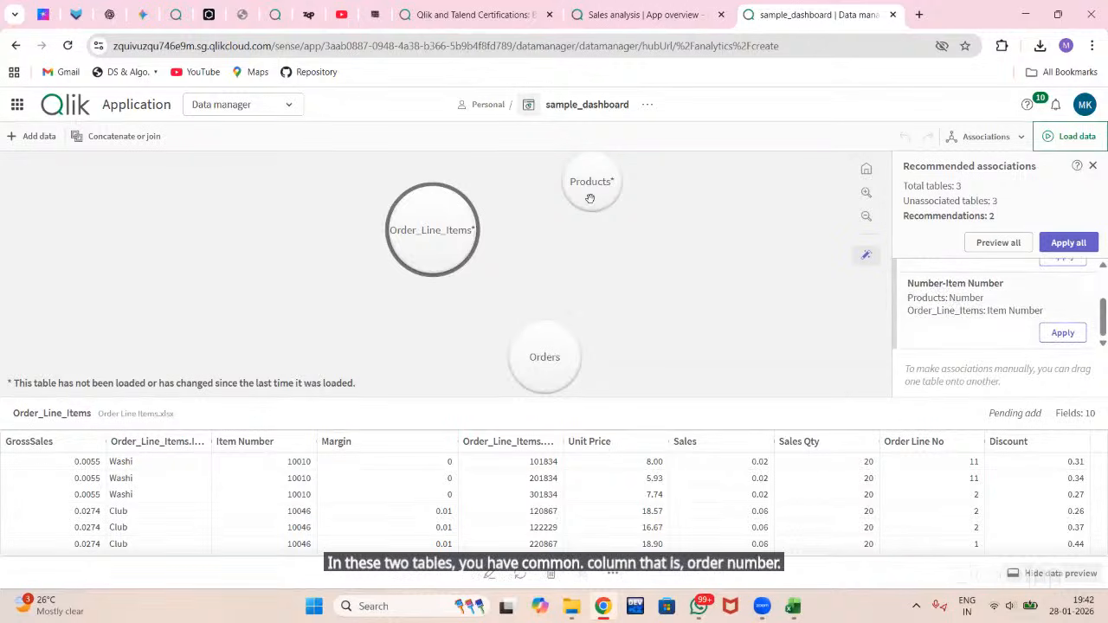
Step: Preview Products and Order_Line_Items in turn and compare their fields with the recommended associations
{"action": "left_click", "coordinate": [590, 198]}
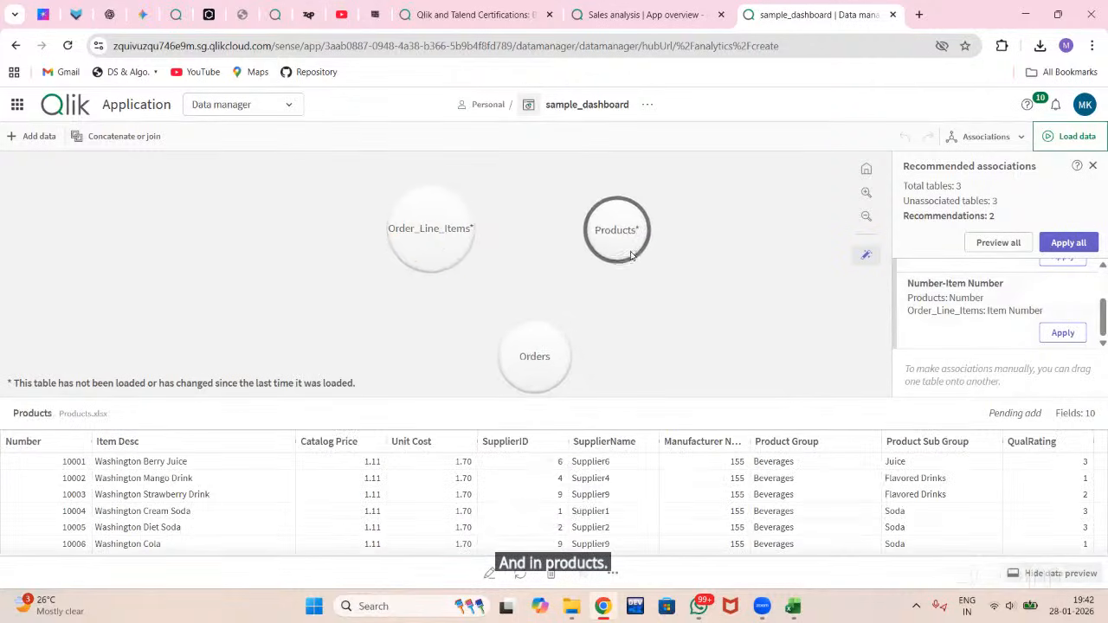
{"action": "left_click", "coordinate": [349, 216]}
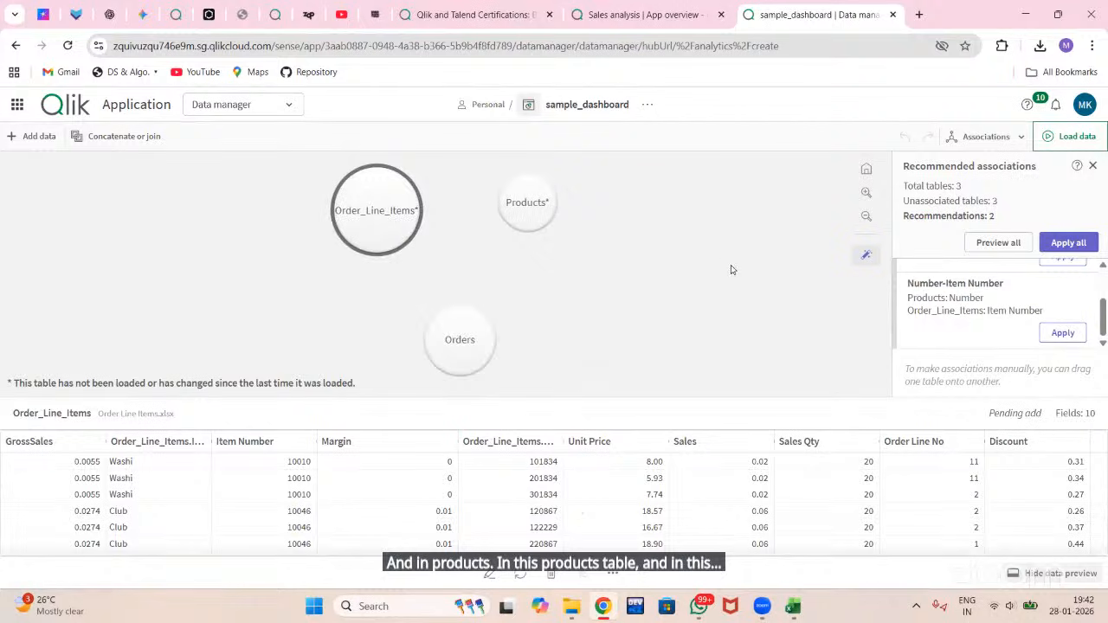
{"action": "scroll", "coordinate": [955, 301], "scroll_direction": "up", "scroll_amount": 1}
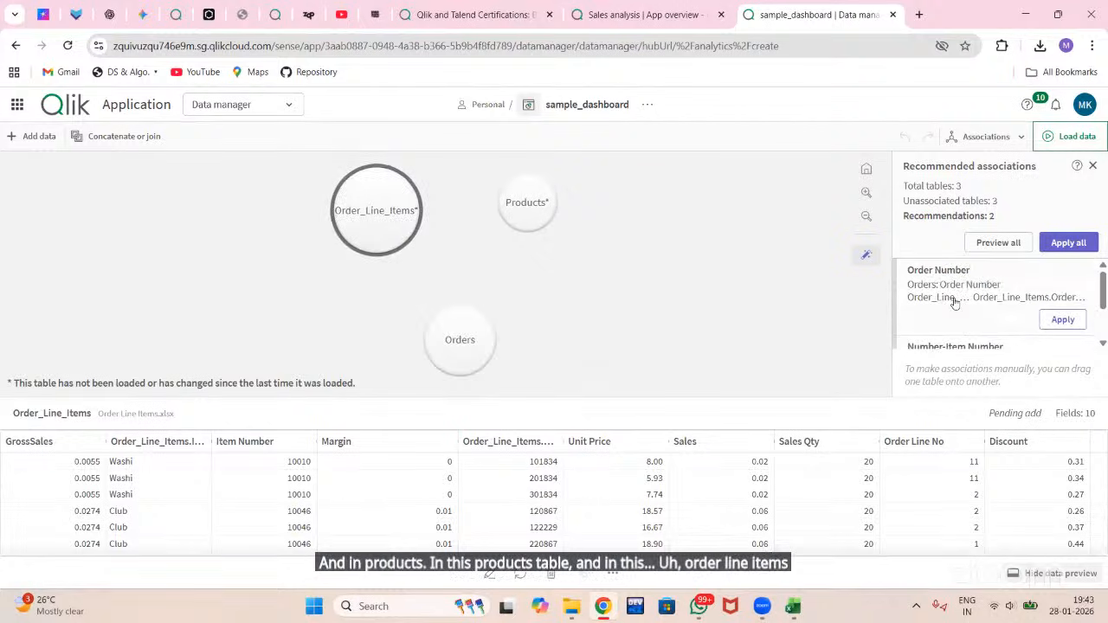
{"action": "scroll", "coordinate": [956, 301], "scroll_direction": "down", "scroll_amount": 1}
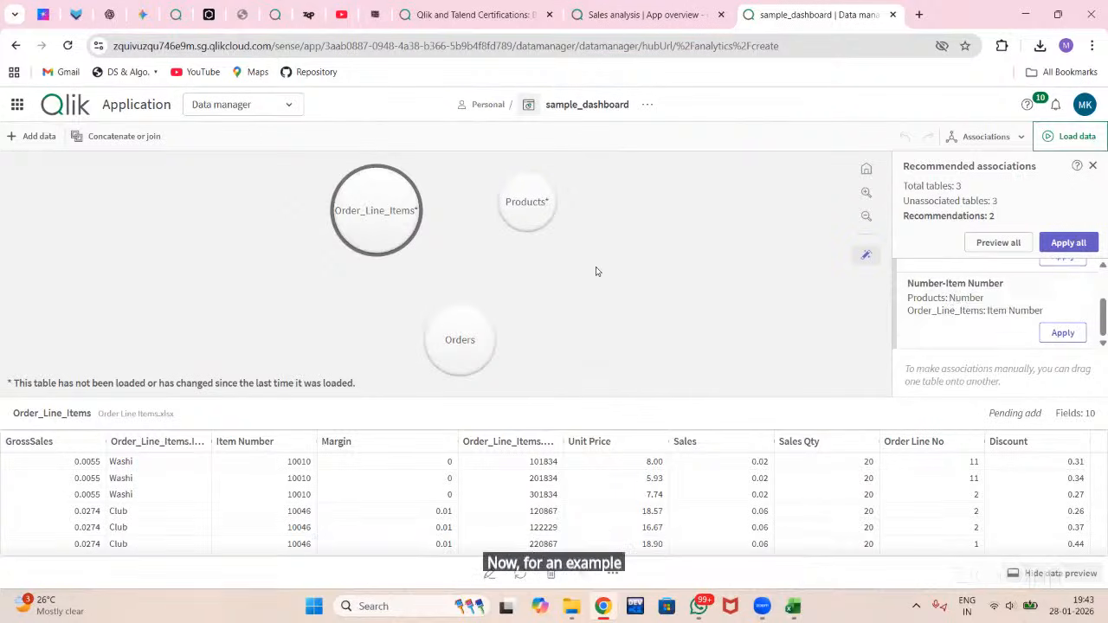
Step: Move the Order_Line_Items bubble towards Orders and preview the Orders table to inspect its Order Number field
{"action": "left_click_drag", "start_coordinate": [390, 221], "coordinate": [417, 281]}
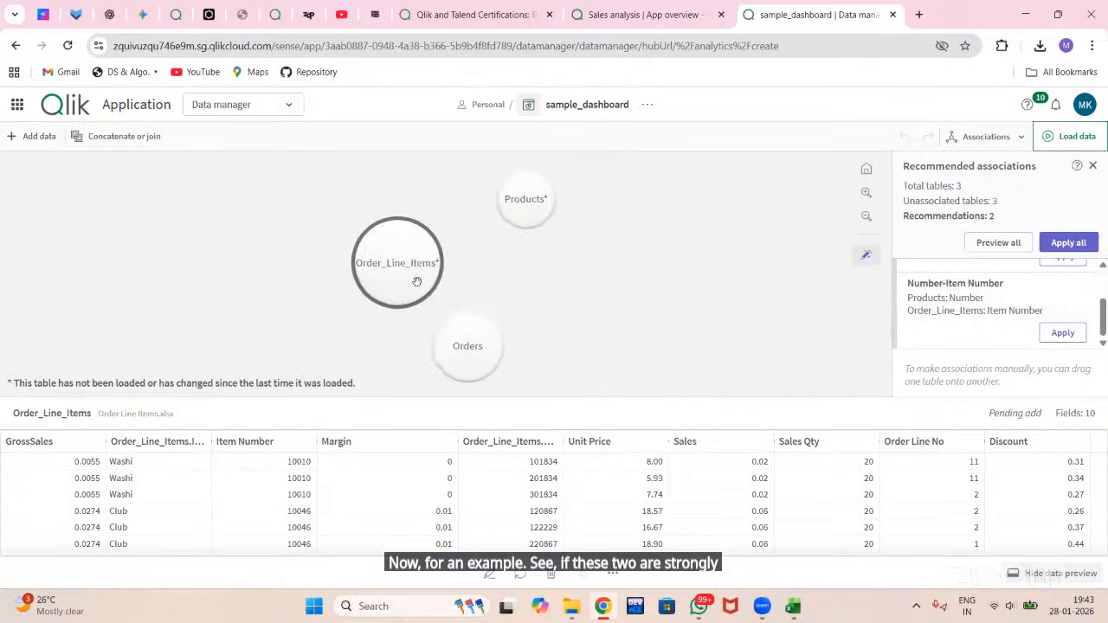
{"action": "left_click", "coordinate": [479, 343]}
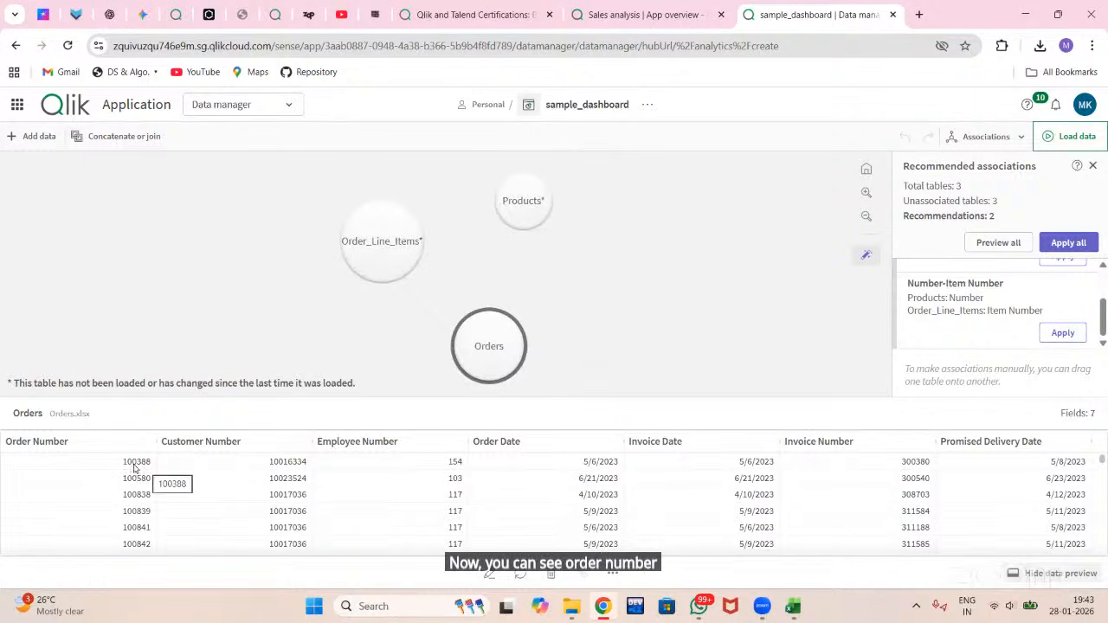
Step: Preview Order_Line_Items and move its bubble towards Orders and Products to examine which tables it can be associated with
{"action": "left_click", "coordinate": [367, 257]}
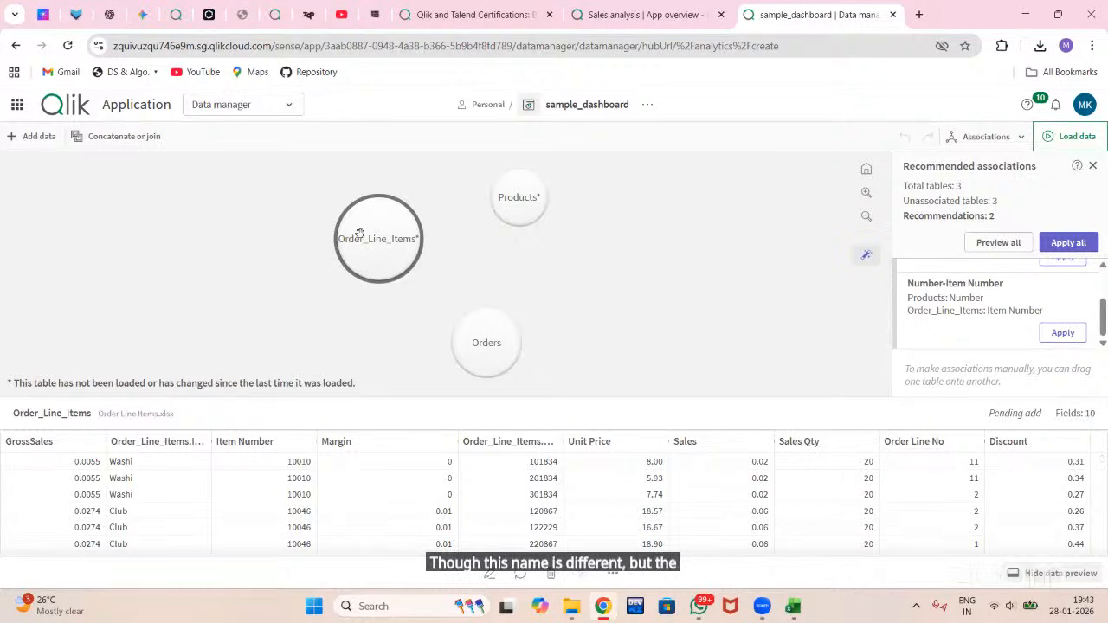
{"action": "left_click_drag", "start_coordinate": [364, 230], "coordinate": [418, 297]}
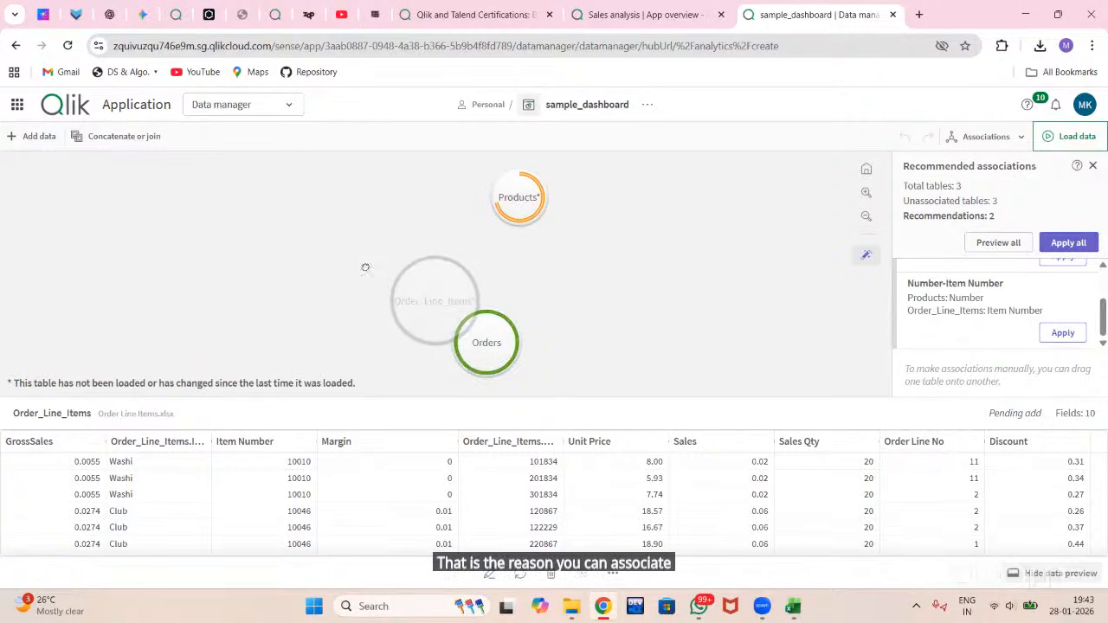
{"action": "left_click_drag", "start_coordinate": [365, 268], "coordinate": [361, 258]}
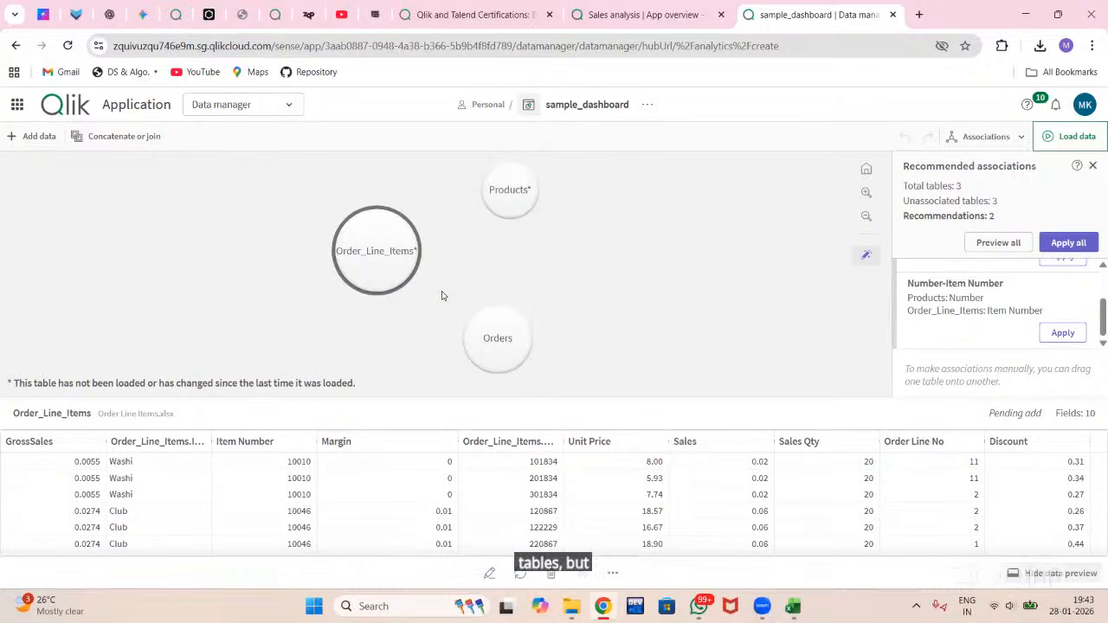
{"action": "left_click_drag", "start_coordinate": [372, 253], "coordinate": [401, 276]}
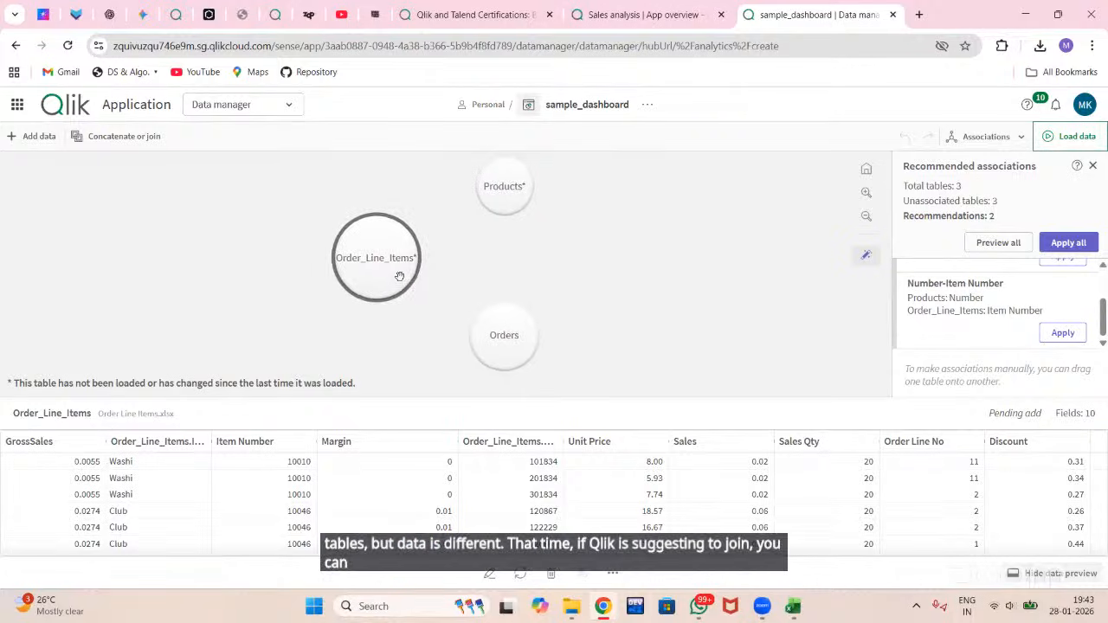
{"action": "left_click_drag", "start_coordinate": [400, 277], "coordinate": [446, 293]}
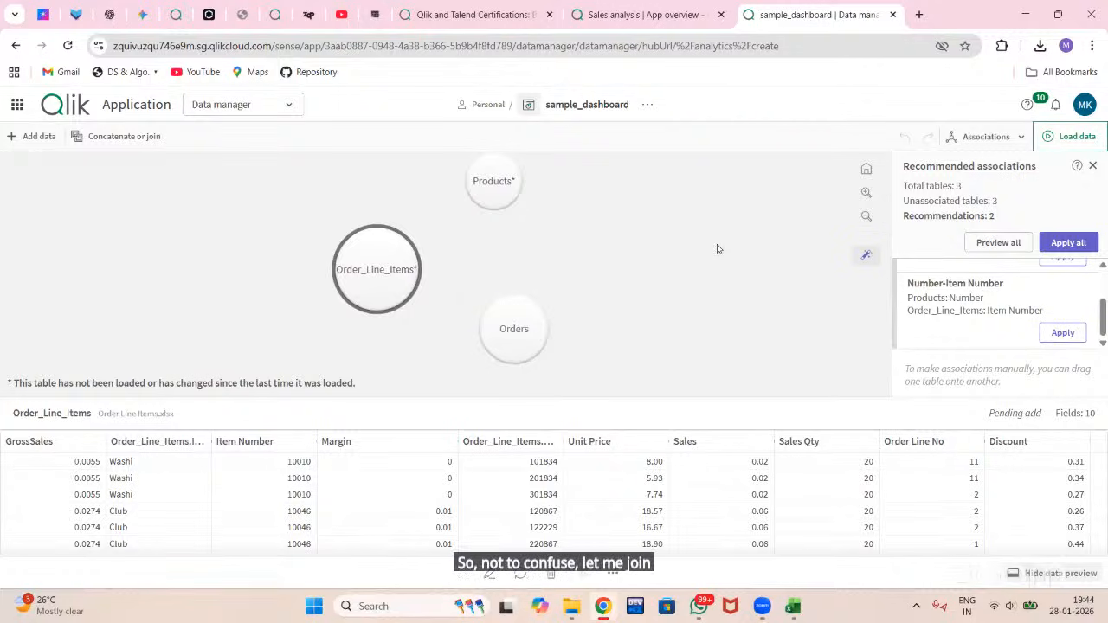
{"action": "left_click", "coordinate": [605, 613]}
{"action": "left_click", "coordinate": [605, 614]}
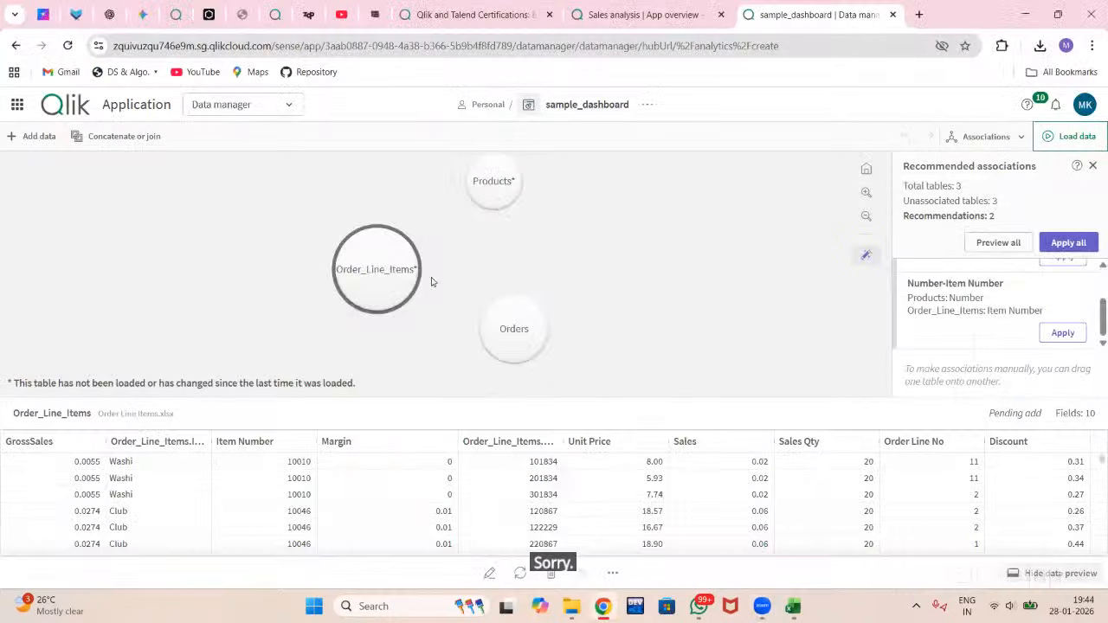
Step: Manually associate Order_Line_Items with Orders on Order Number and with Products on Item Number-Number, and inspect both associations
{"action": "left_click_drag", "start_coordinate": [432, 281], "coordinate": [508, 321]}
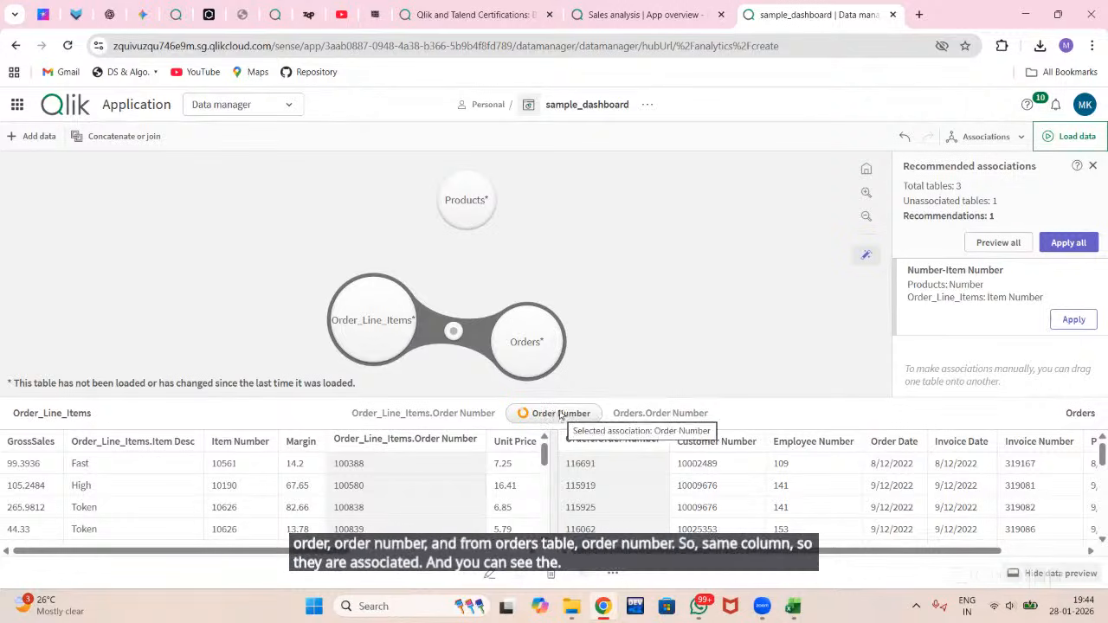
{"action": "left_click_drag", "start_coordinate": [532, 351], "coordinate": [537, 285]}
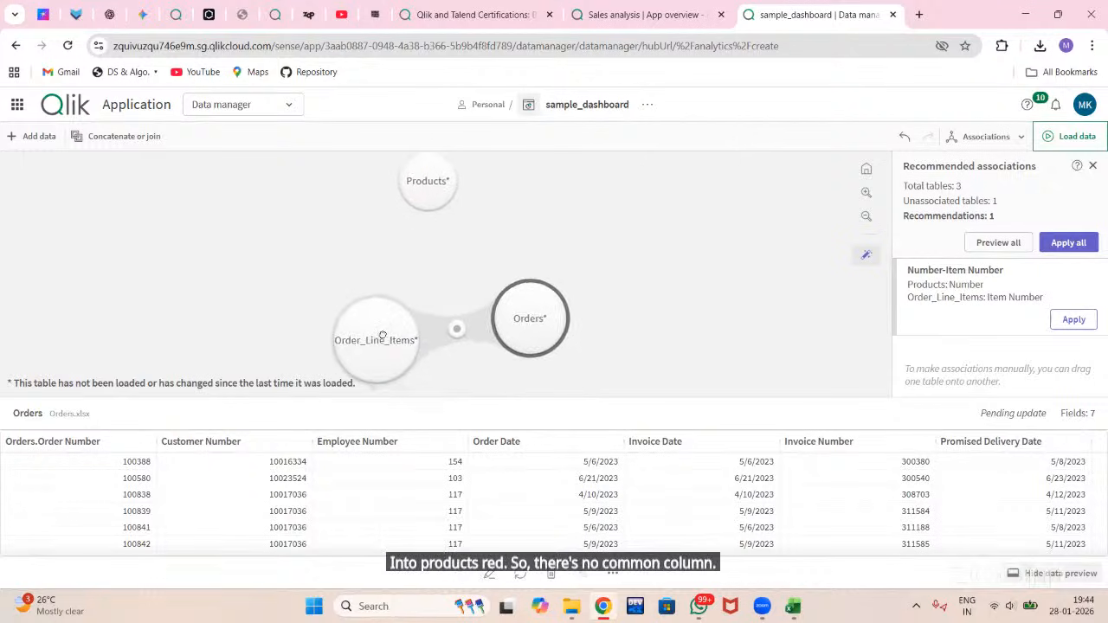
{"action": "left_click_drag", "start_coordinate": [384, 332], "coordinate": [426, 223]}
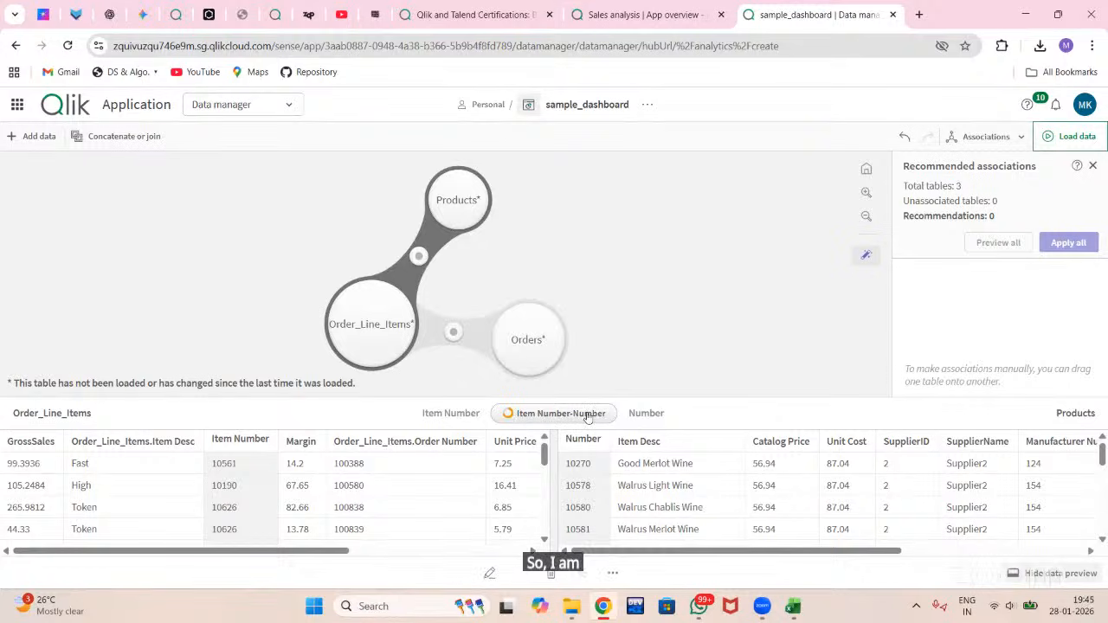
{"action": "left_click", "coordinate": [450, 334]}
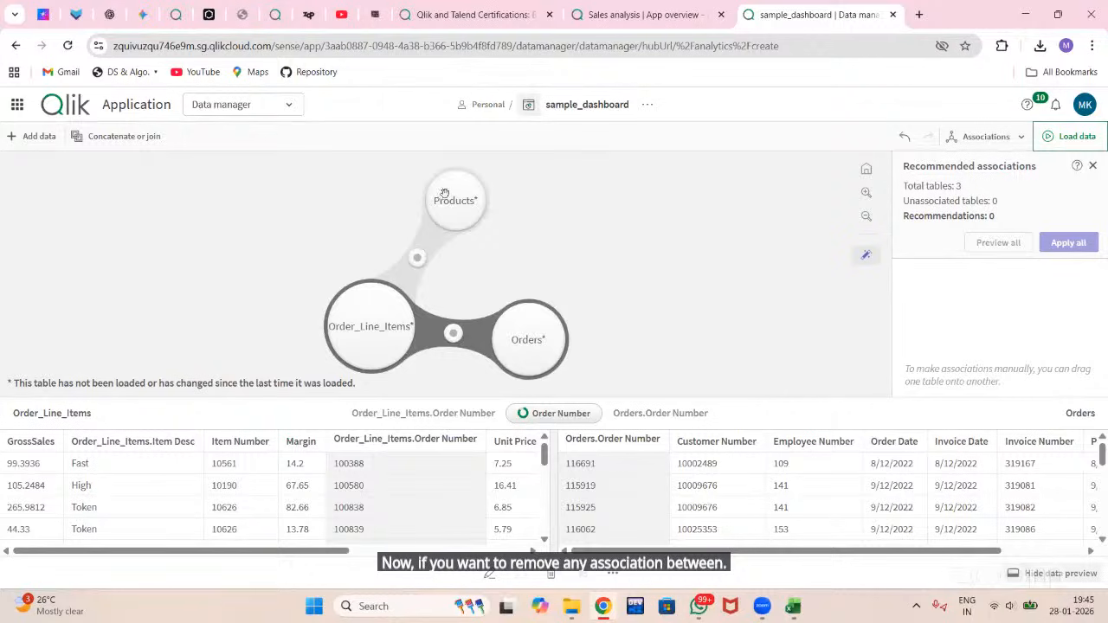
Step: Break the associations by pulling the Products and Orders bubbles away from Order_Line_Items
{"action": "left_click_drag", "start_coordinate": [445, 193], "coordinate": [71, 256]}
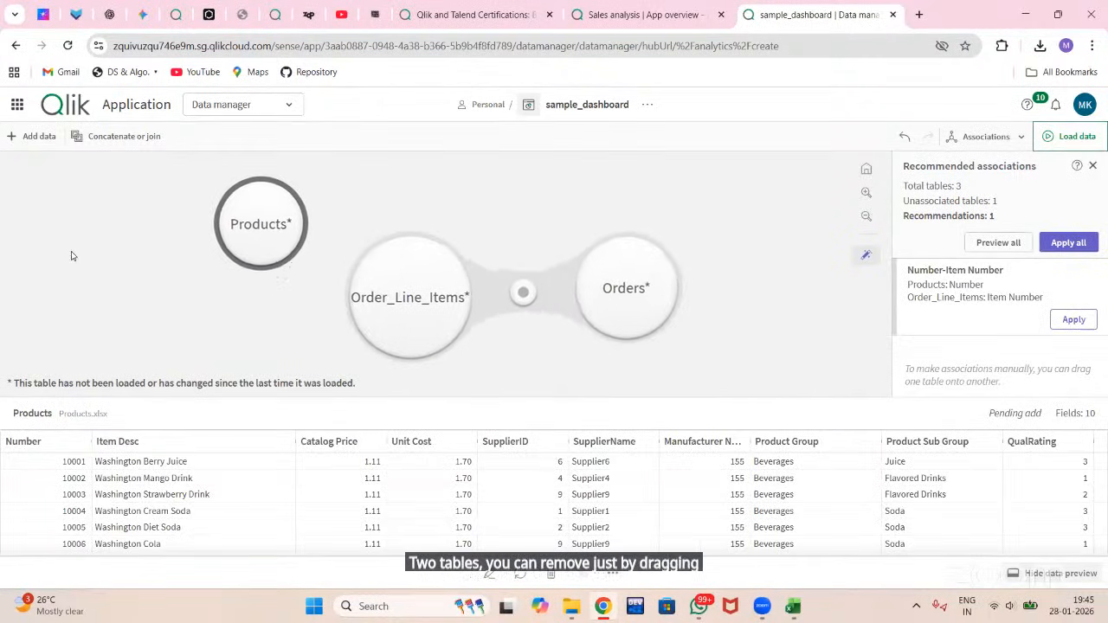
{"action": "left_click_drag", "start_coordinate": [656, 291], "coordinate": [809, 281]}
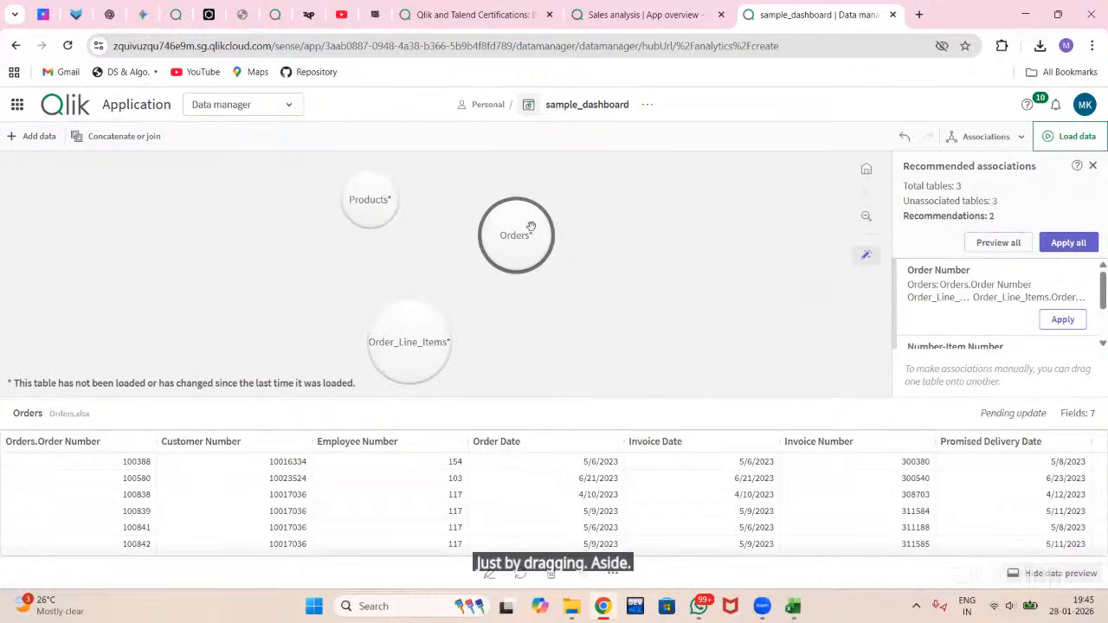
{"action": "mouse_move", "coordinate": [503, 224]}
{"action": "left_mouse_down"}
{"action": "mouse_move", "coordinate": [403, 325]}
{"action": "mouse_move", "coordinate": [505, 237]}
{"action": "left_mouse_up"}
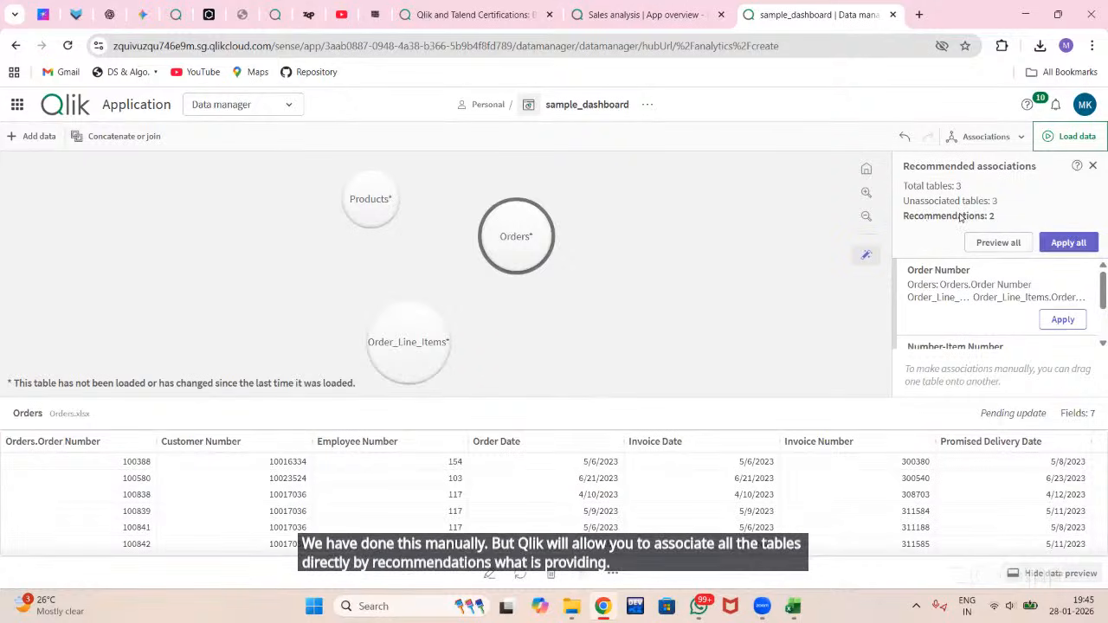
Step: Review the Order Number and Number-Item Number recommendations and apply all recommended associations to the three tables
{"action": "scroll", "coordinate": [964, 309], "scroll_direction": "down", "scroll_amount": 2}
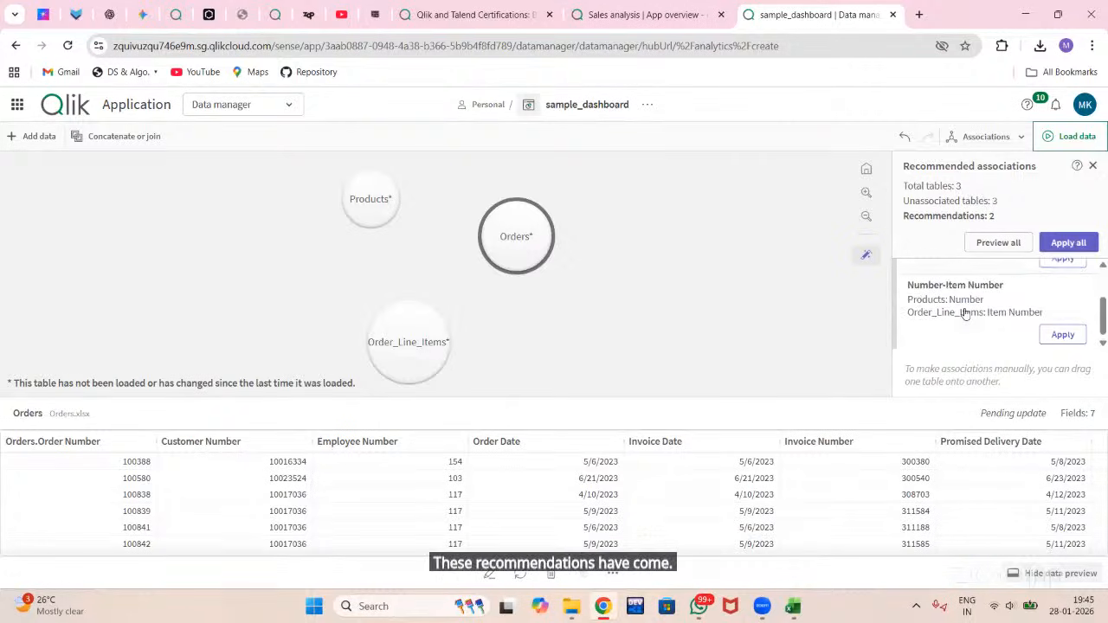
{"action": "scroll", "coordinate": [965, 312], "scroll_direction": "up", "scroll_amount": 2}
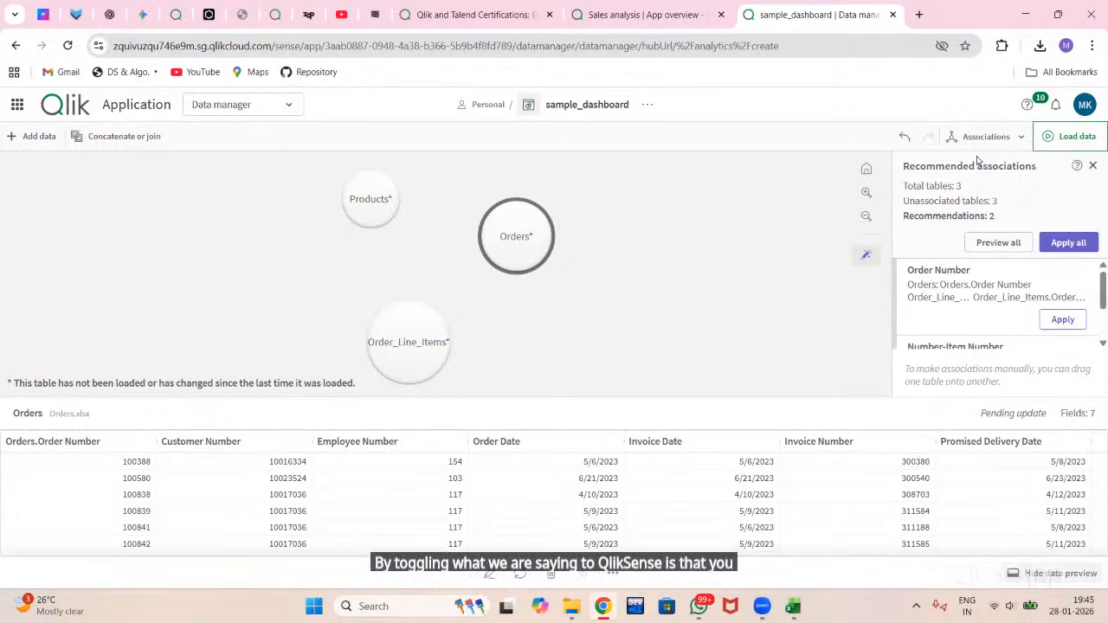
{"action": "left_click", "coordinate": [1063, 242]}
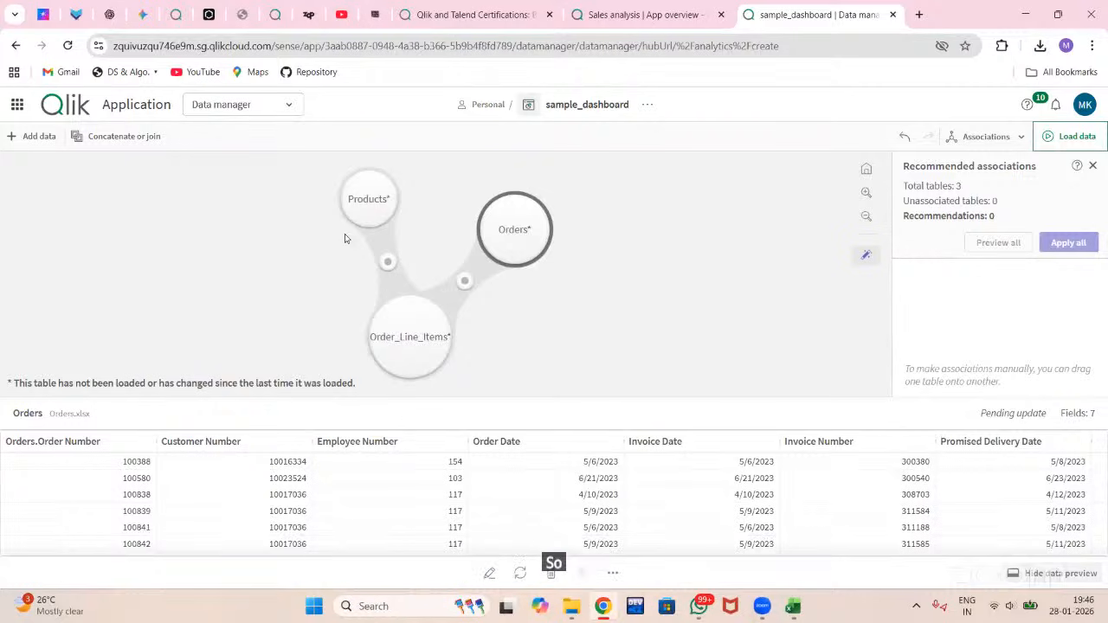
{"action": "left_click", "coordinate": [598, 615]}
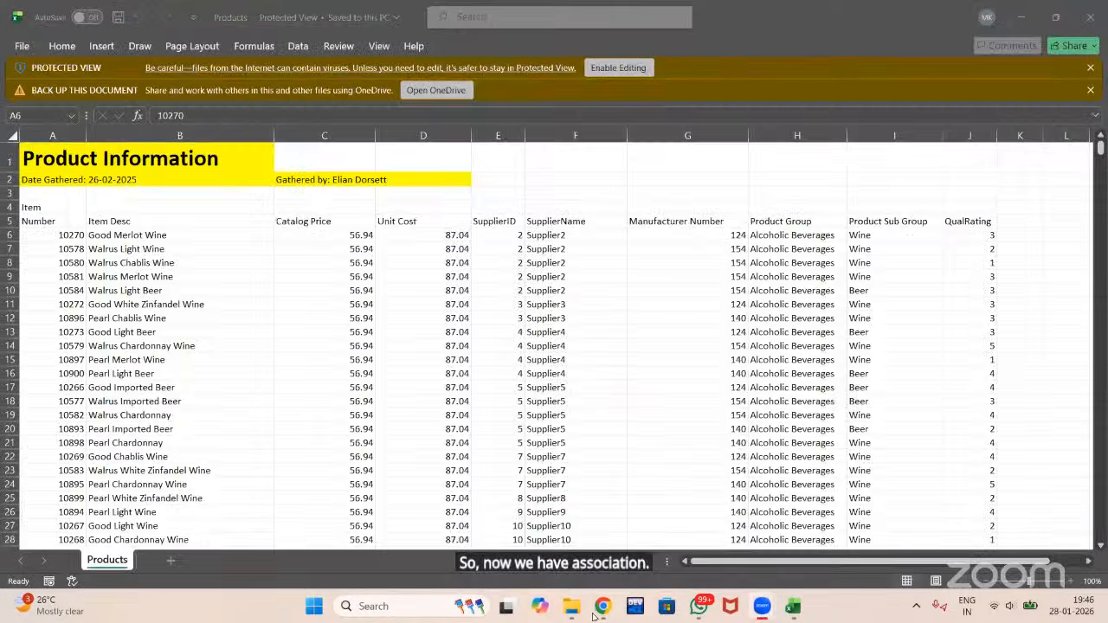
{"action": "left_click", "coordinate": [599, 609]}
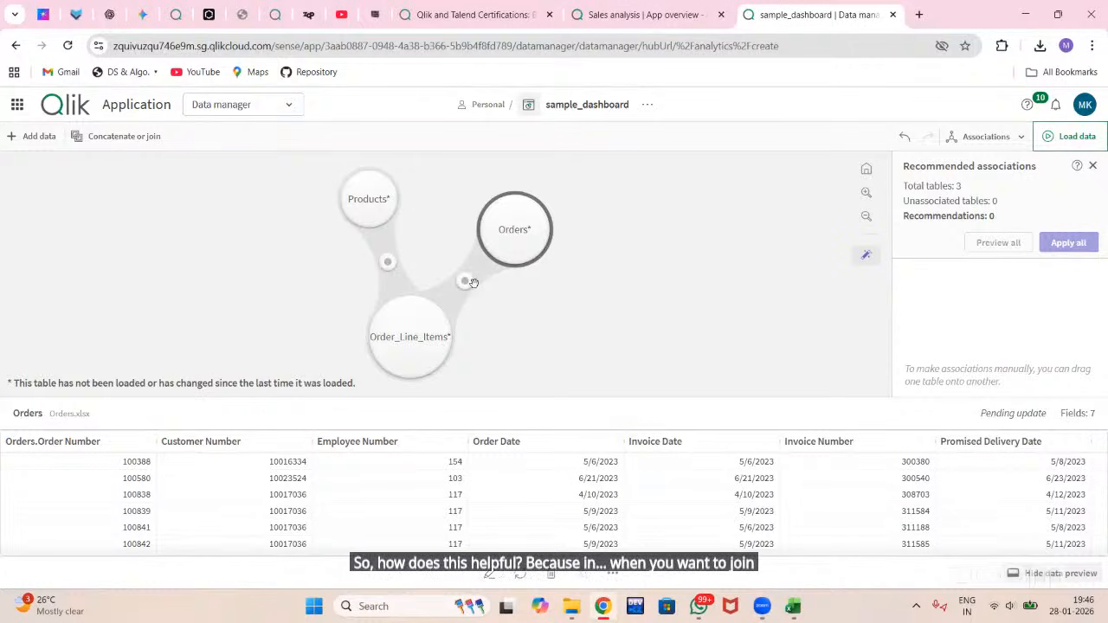
{"action": "left_click", "coordinate": [607, 608]}
{"action": "left_click", "coordinate": [574, 526]}
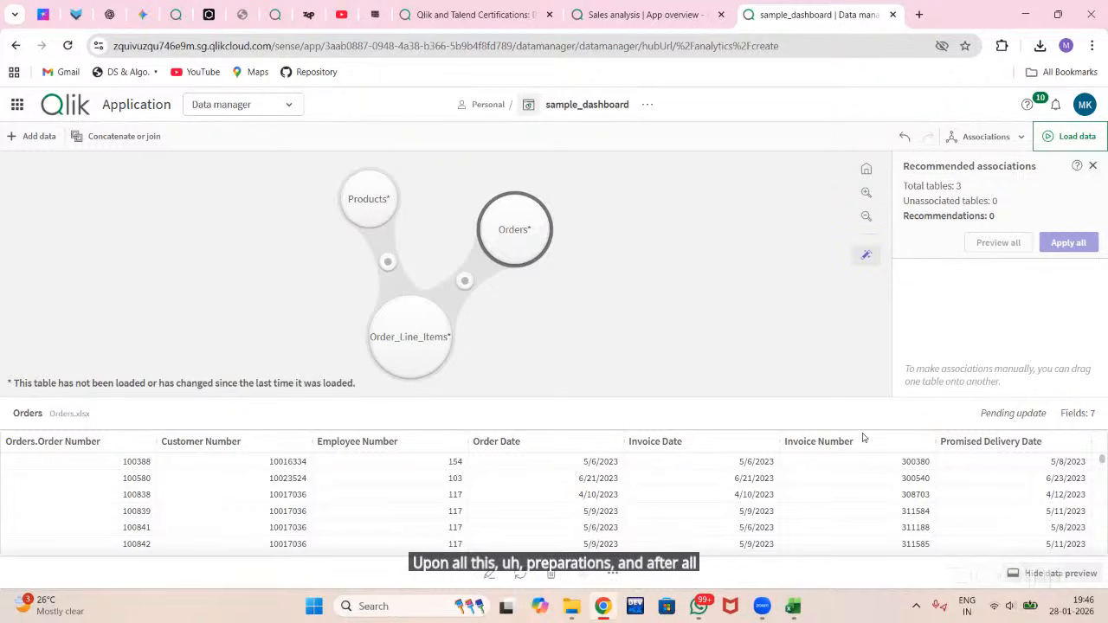
Step: Load the associated tables into the app and stay in the data manager
{"action": "left_click", "coordinate": [1052, 139]}
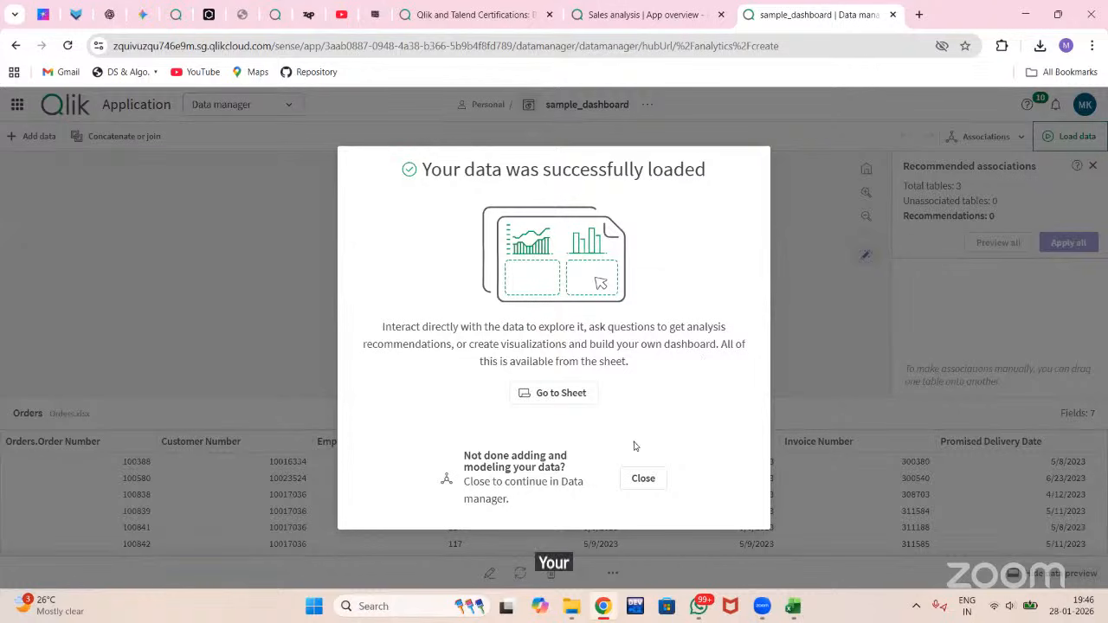
{"action": "left_click", "coordinate": [632, 483]}
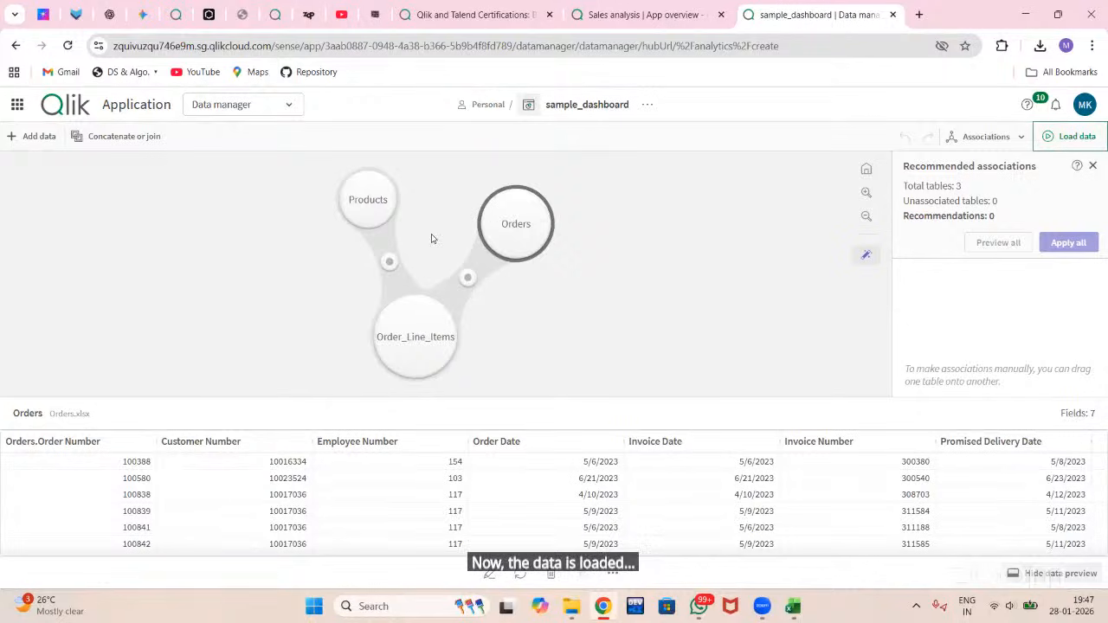
{"action": "mouse_move", "coordinate": [759, 609]}
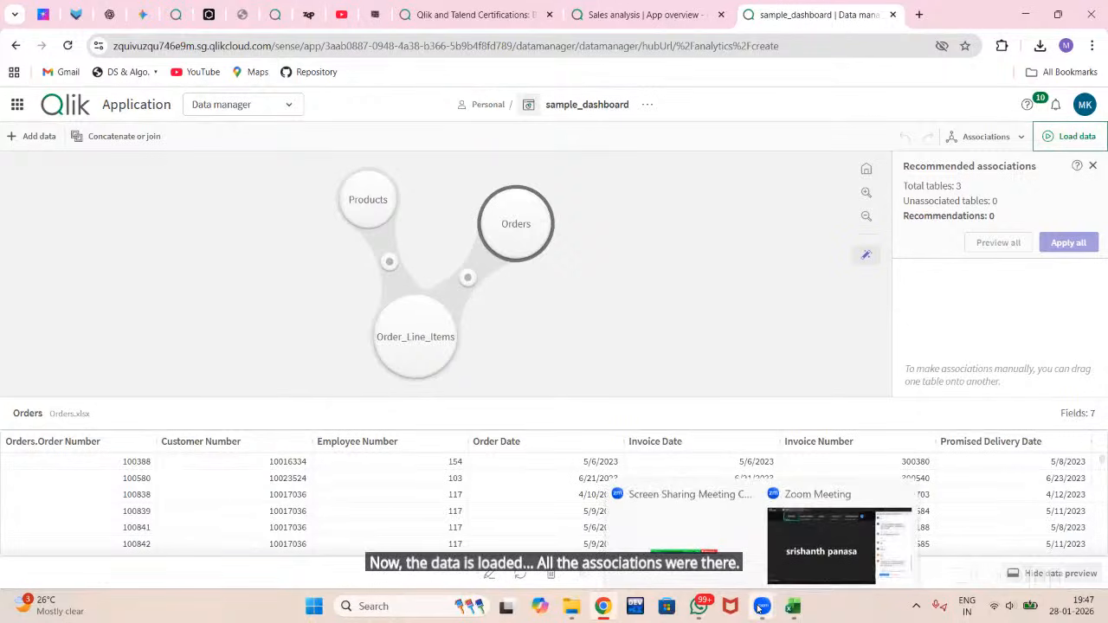
{"action": "left_click", "coordinate": [804, 545]}
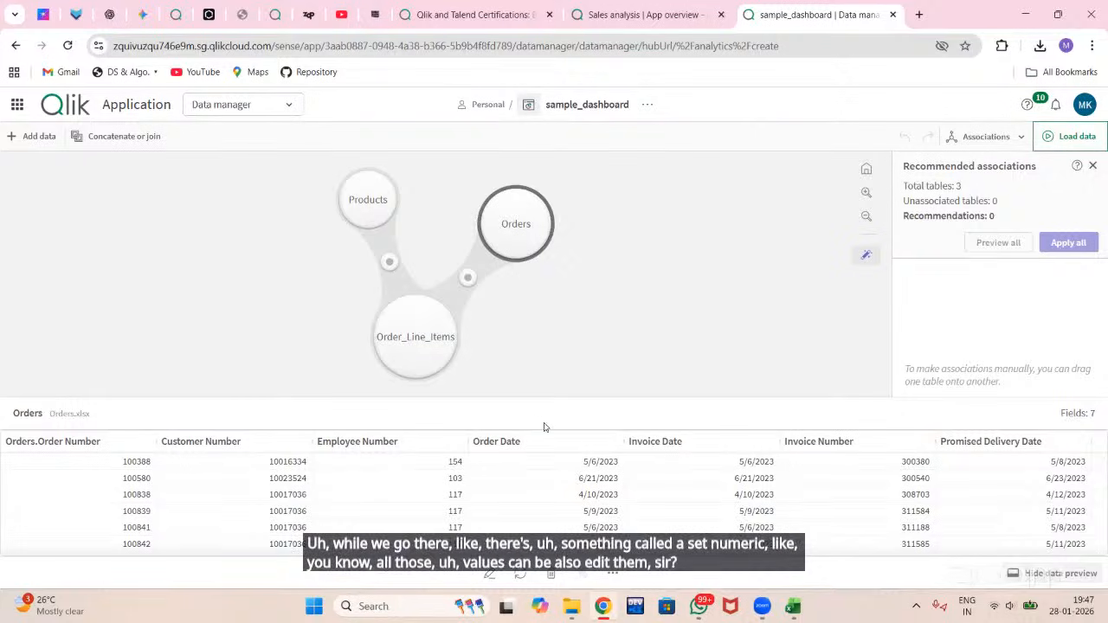
Step: Open the data load editor and examine the SET format variables in the Main section, especially the MonthNames list
{"action": "left_click", "coordinate": [284, 105]}
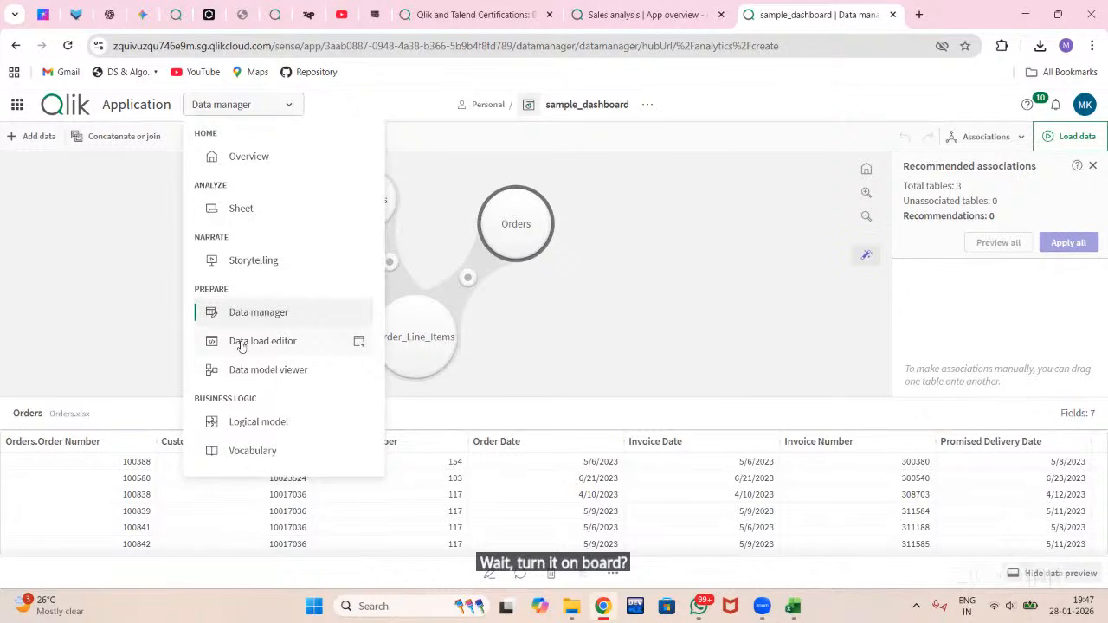
{"action": "left_click", "coordinate": [242, 344]}
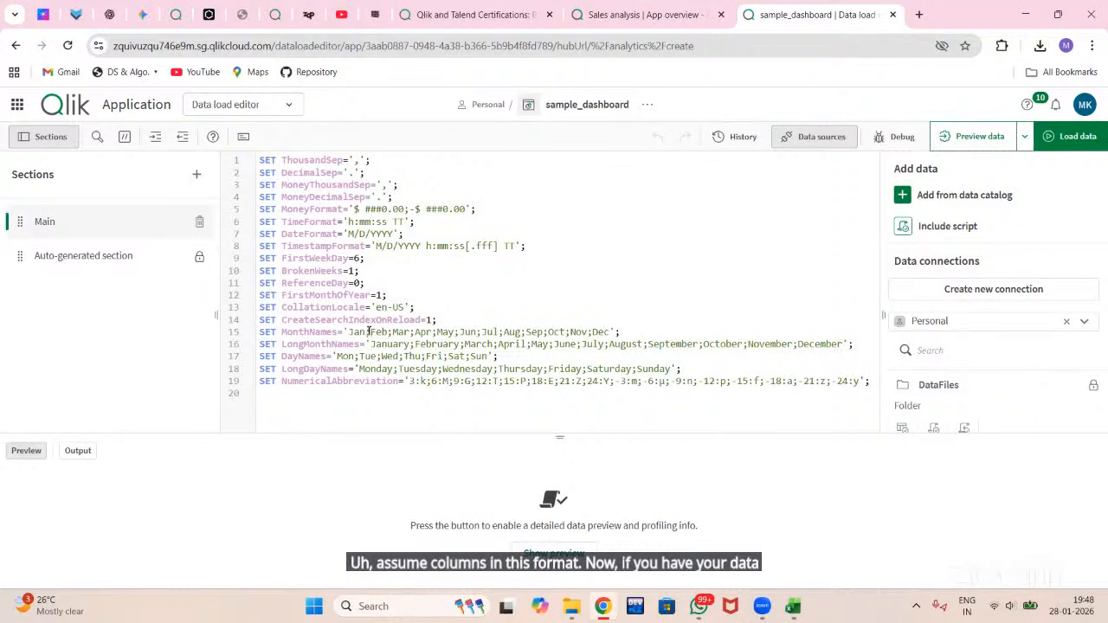
{"action": "left_click_drag", "start_coordinate": [347, 332], "coordinate": [520, 334]}
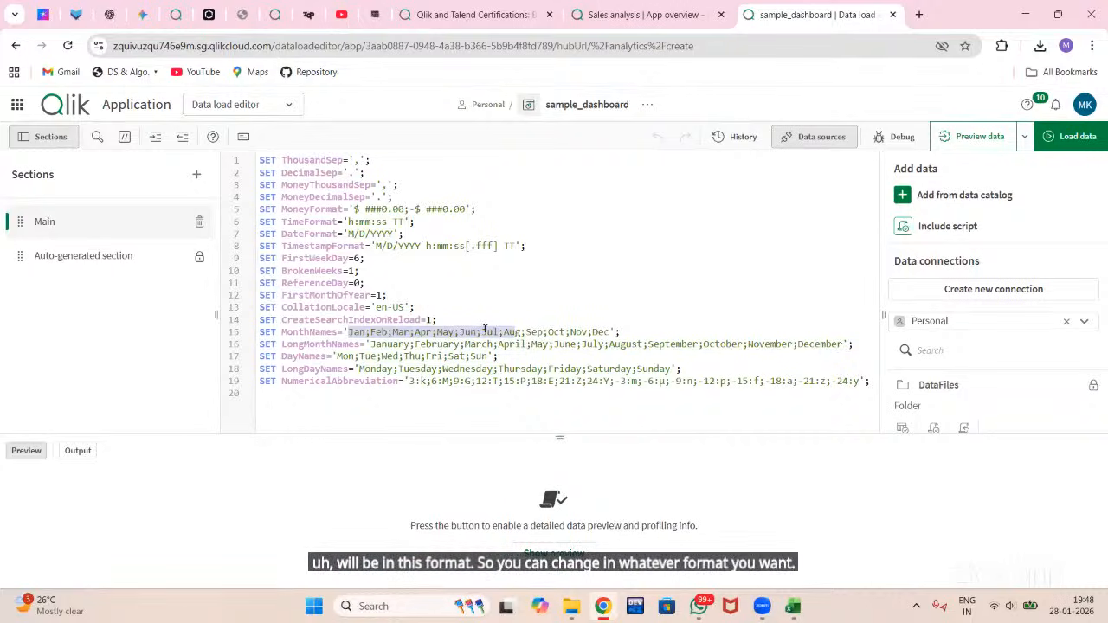
{"action": "left_click", "coordinate": [485, 331]}
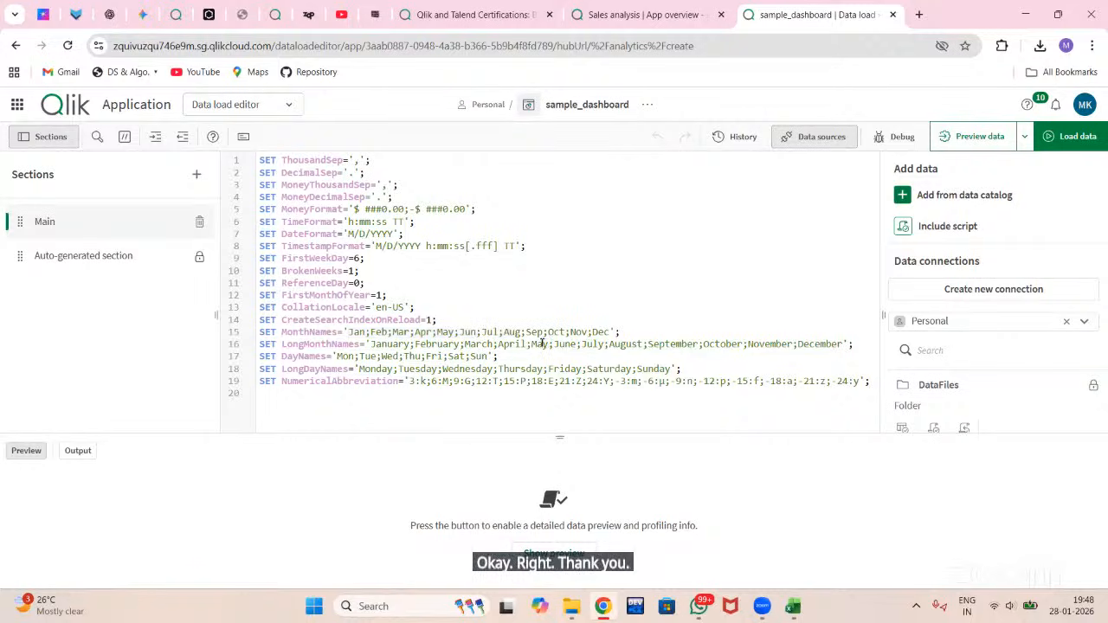
{"action": "left_click", "coordinate": [764, 608]}
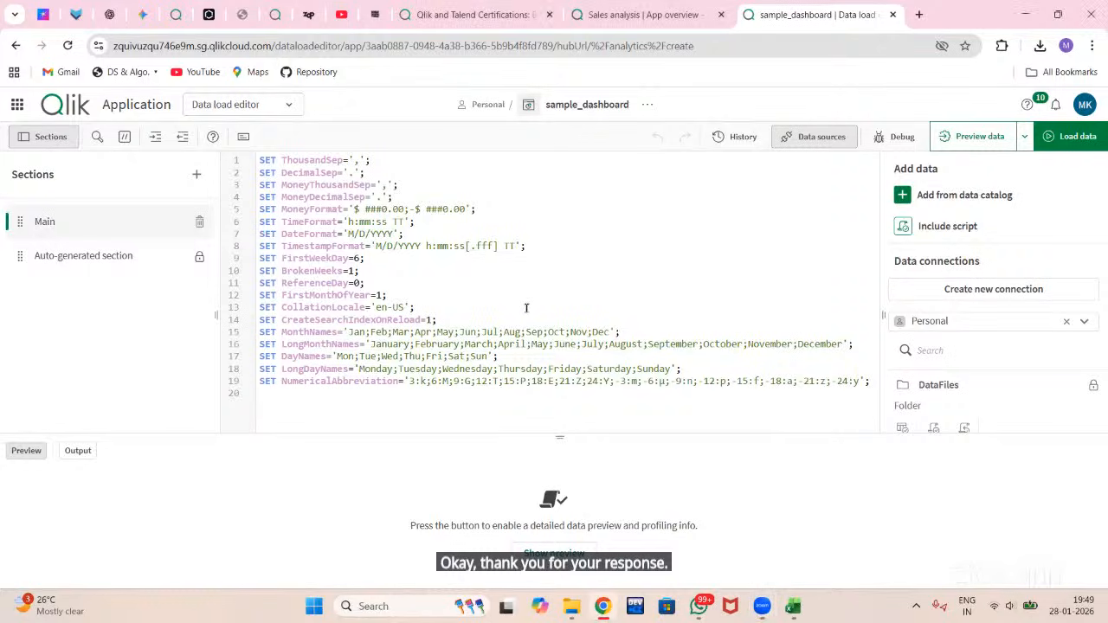
Step: Return to the data manager, then open the data model viewer for the loaded tables
{"action": "left_click", "coordinate": [235, 107]}
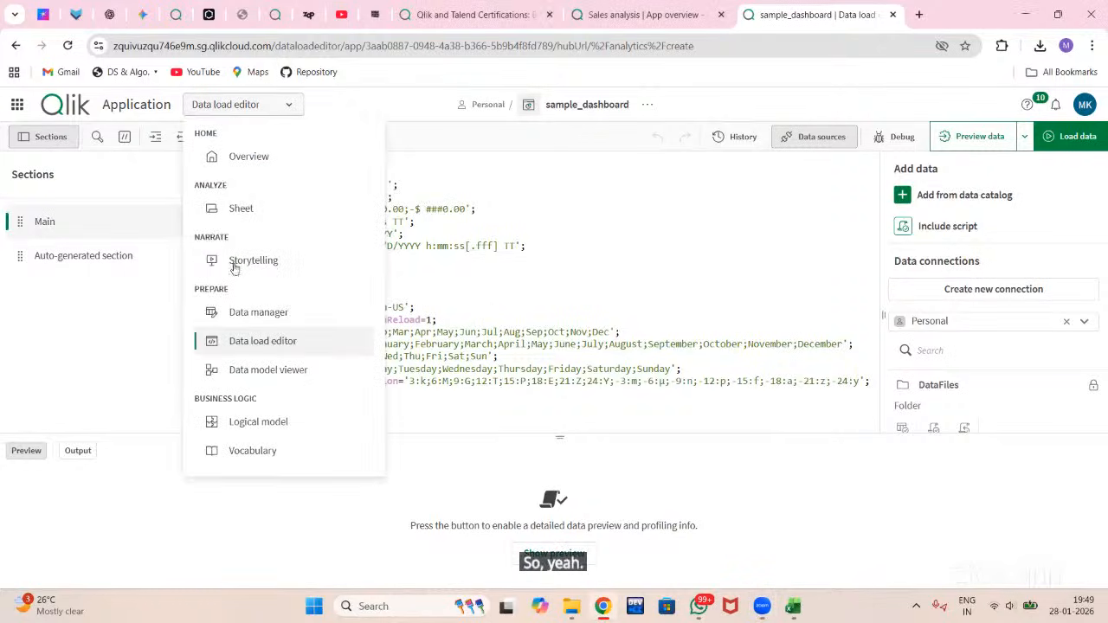
{"action": "left_click", "coordinate": [234, 319]}
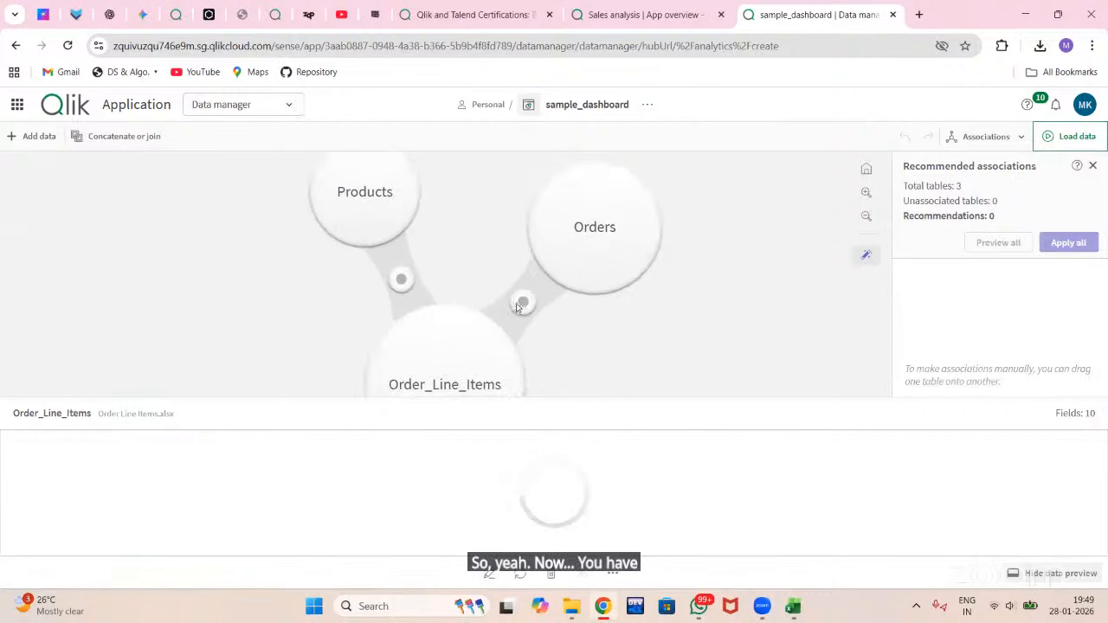
{"action": "left_click", "coordinate": [251, 105]}
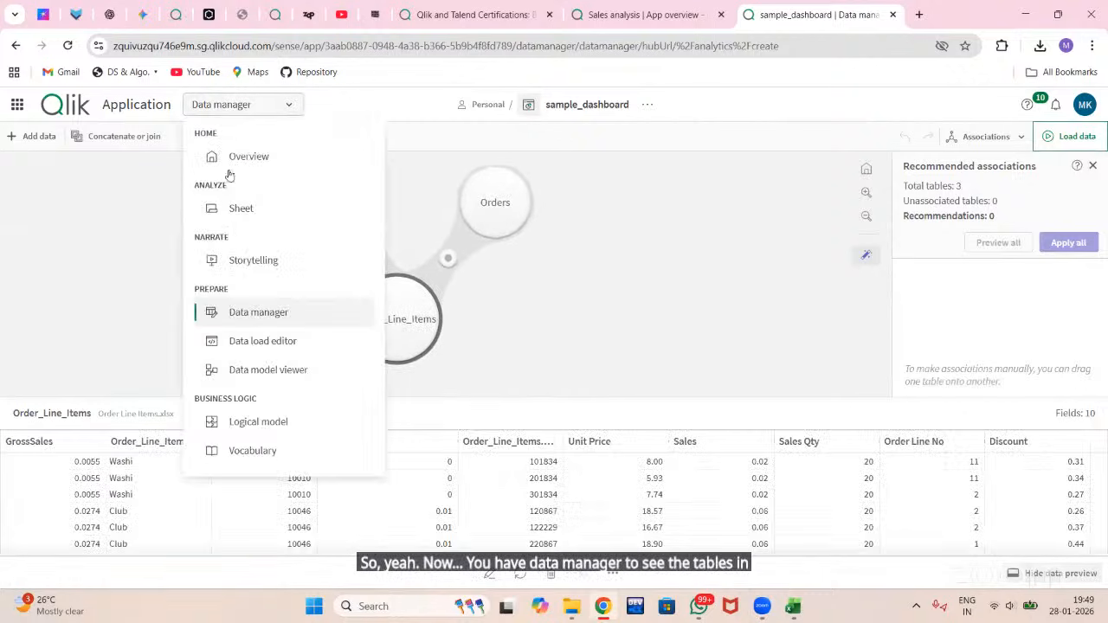
{"action": "left_click", "coordinate": [268, 378]}
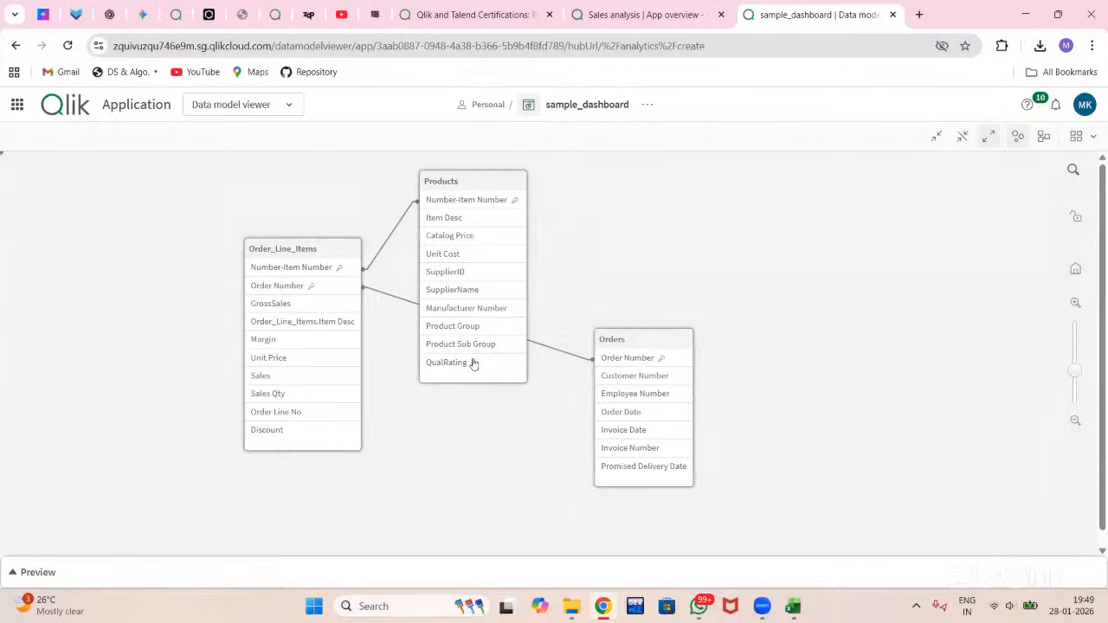
Step: Place the Products table to the left of Order_Line_Items, shift Order_Line_Items towards Orders and zoom the model out
{"action": "left_click_drag", "start_coordinate": [475, 282], "coordinate": [134, 310]}
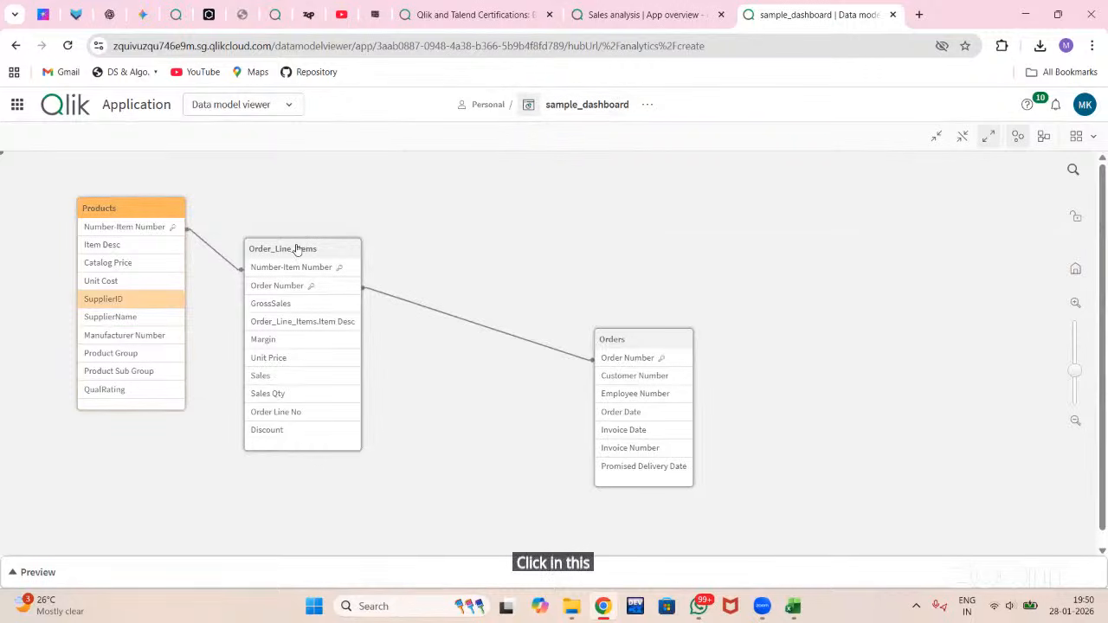
{"action": "left_click_drag", "start_coordinate": [295, 249], "coordinate": [366, 247]}
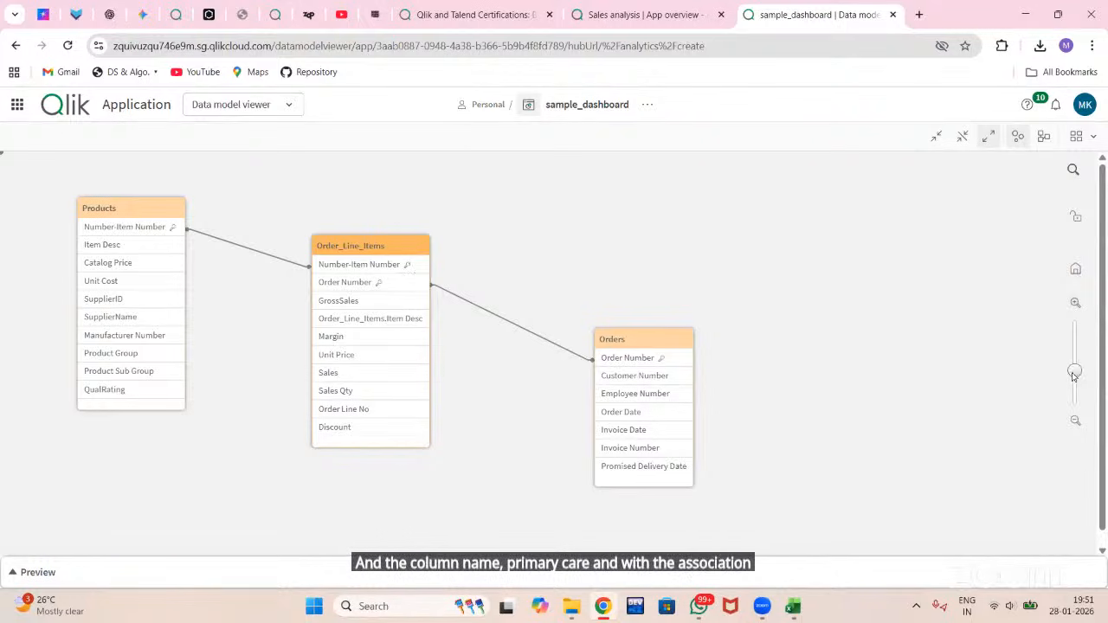
{"action": "left_click_drag", "start_coordinate": [1075, 371], "coordinate": [1074, 399]}
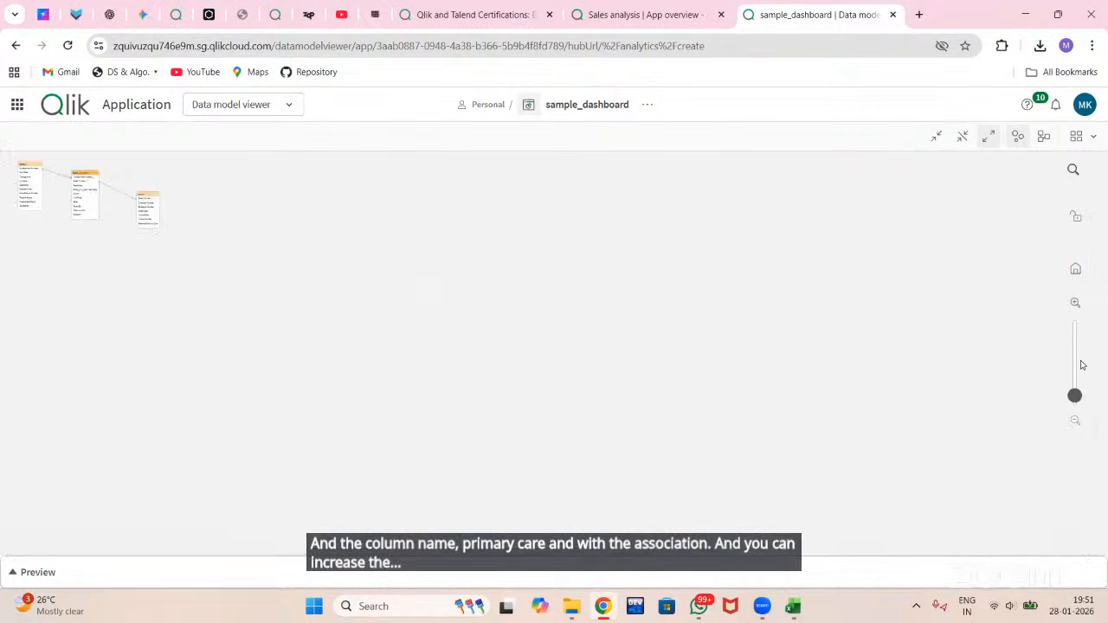
Step: Reset the data model view to its home position, then open the app's sheet and start creating new analytics on it
{"action": "left_click", "coordinate": [1076, 270]}
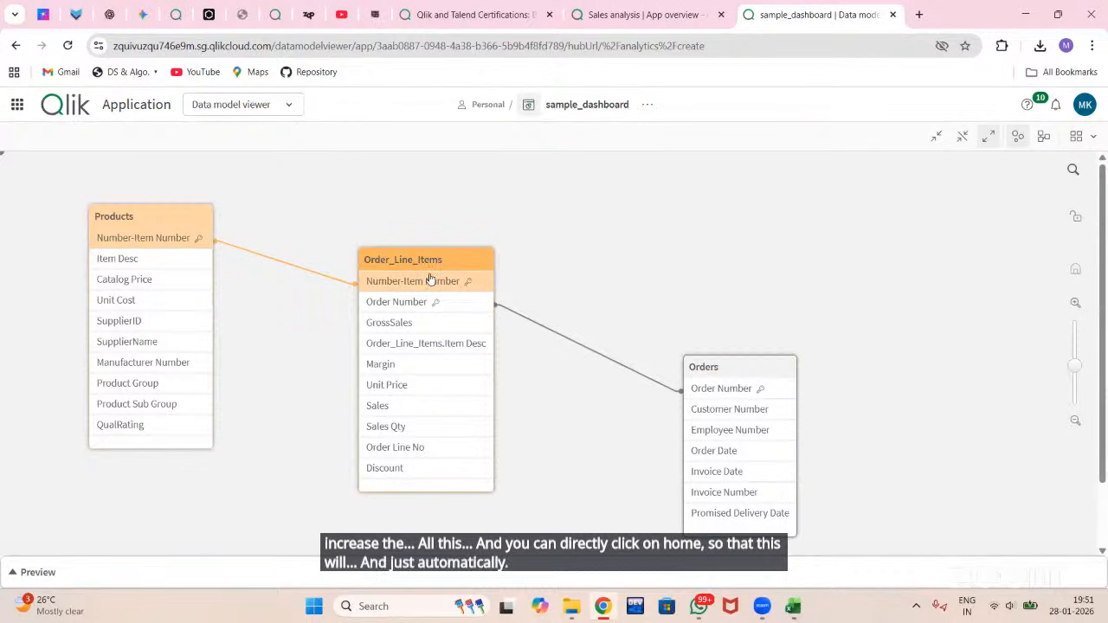
{"action": "left_click", "coordinate": [272, 104]}
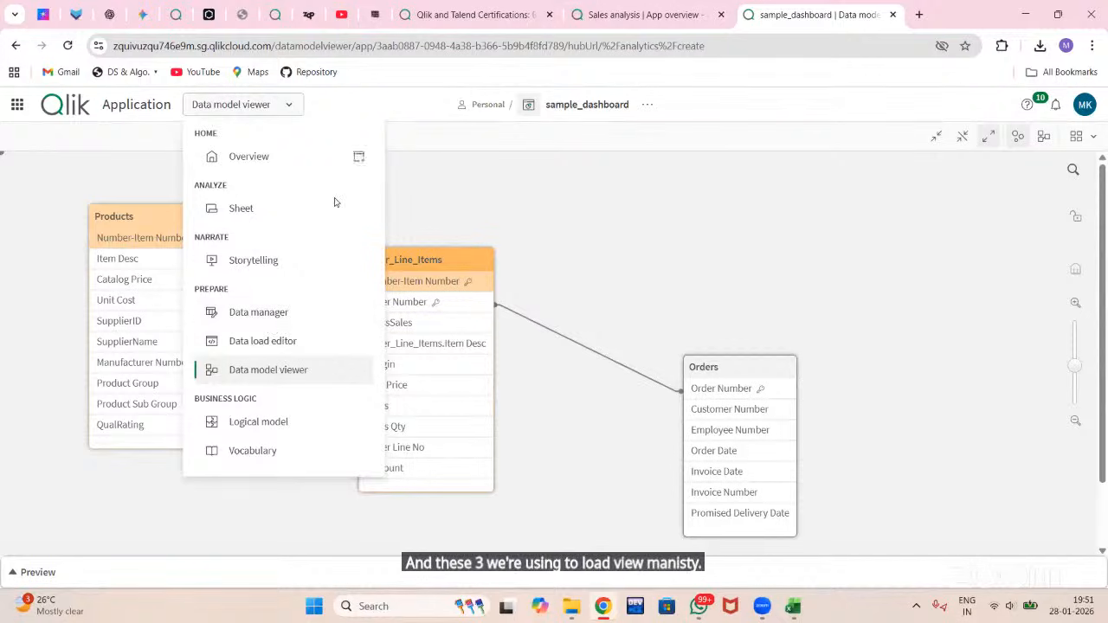
{"action": "left_click", "coordinate": [246, 215]}
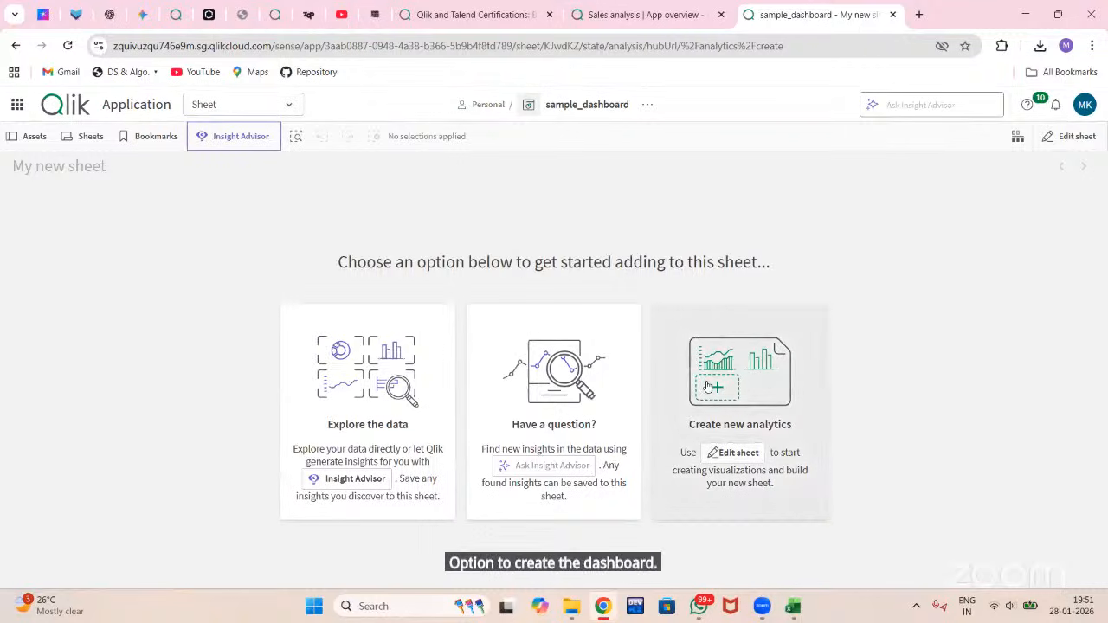
{"action": "left_click", "coordinate": [708, 387]}
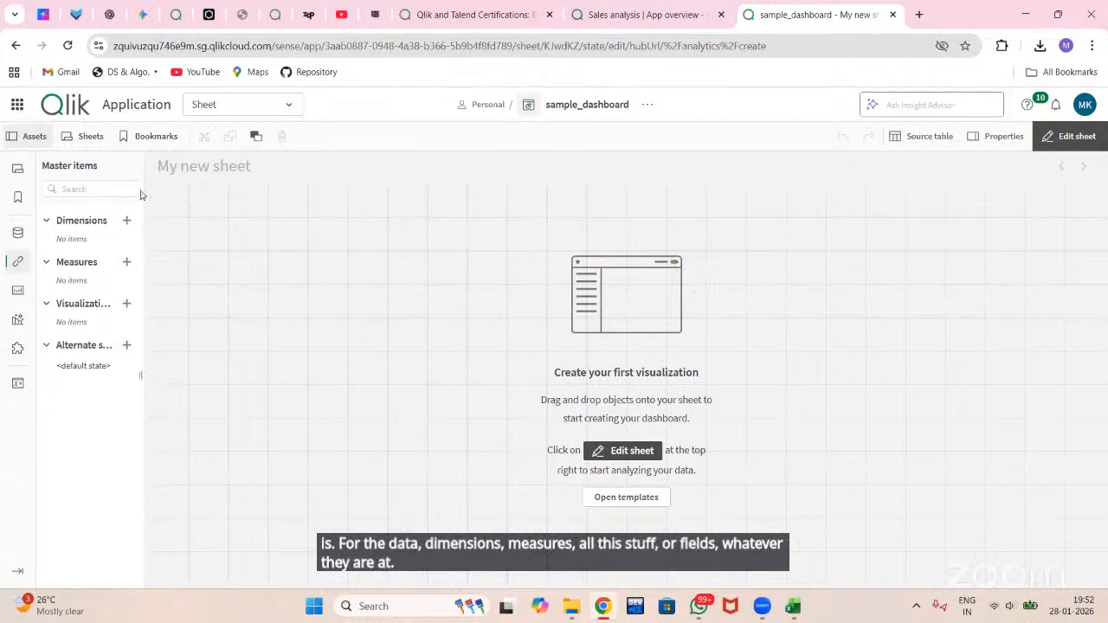
Step: Examine the app's sheets and the templates offered for a new sheet, then close the templates without creating one
{"action": "left_click", "coordinate": [19, 169]}
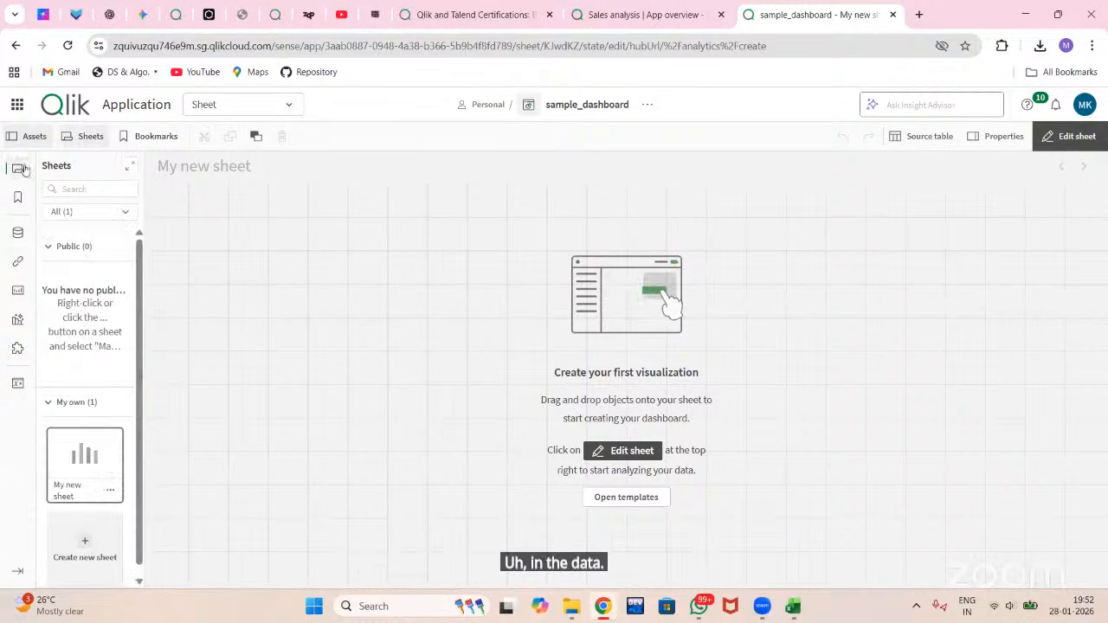
{"action": "scroll", "coordinate": [68, 294], "scroll_direction": "down", "scroll_amount": 1}
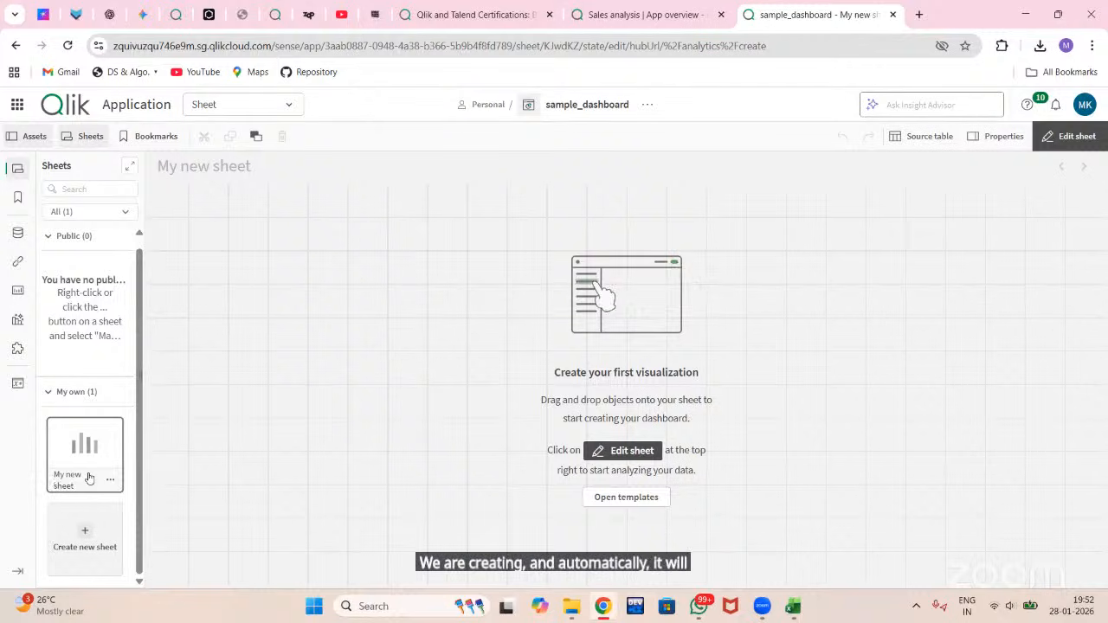
{"action": "left_click", "coordinate": [81, 547]}
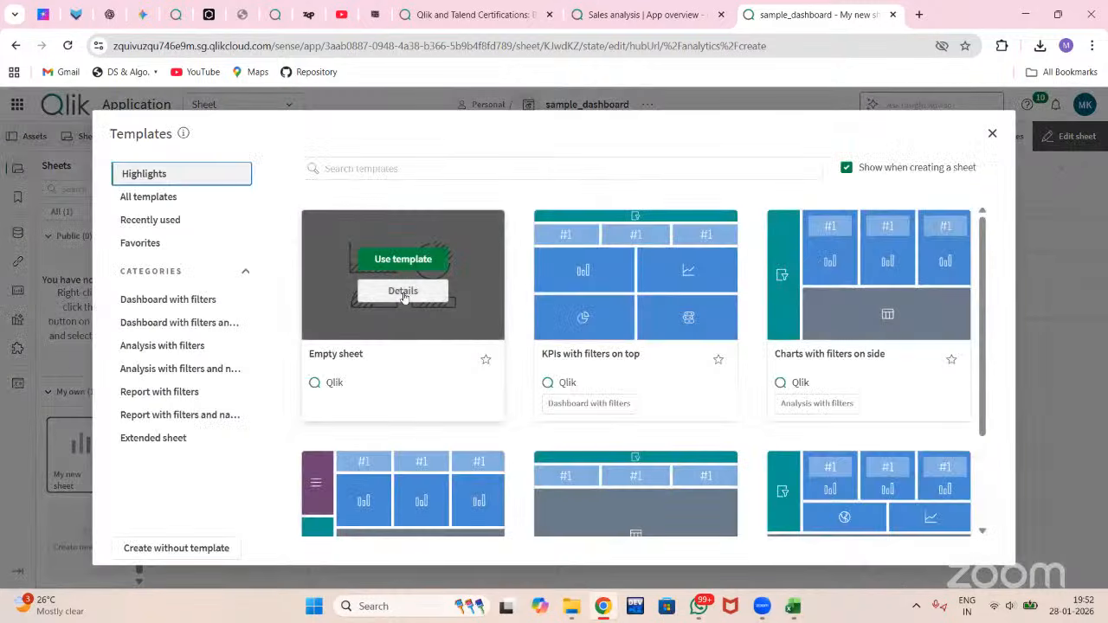
{"action": "left_click", "coordinate": [993, 135]}
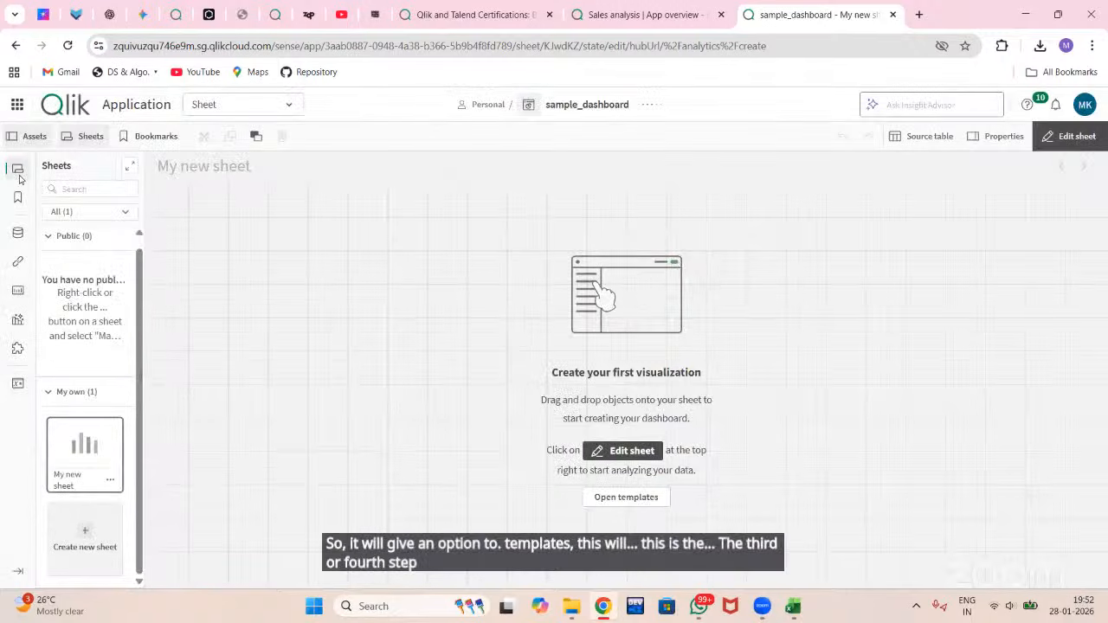
Step: Look through the list of fields available from all tables for building the sheet
{"action": "left_click", "coordinate": [18, 237]}
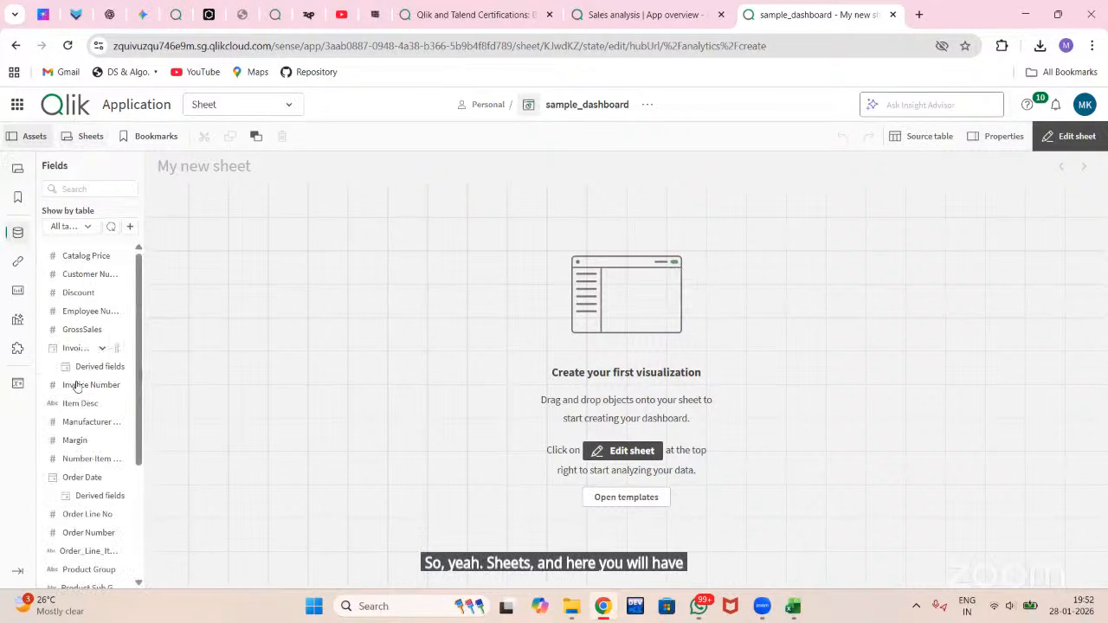
{"action": "scroll", "coordinate": [75, 383], "scroll_direction": "down", "scroll_amount": 5}
{"action": "scroll", "coordinate": [77, 386], "scroll_direction": "up", "scroll_amount": 4}
{"action": "scroll", "coordinate": [77, 385], "scroll_direction": "up", "scroll_amount": 2}
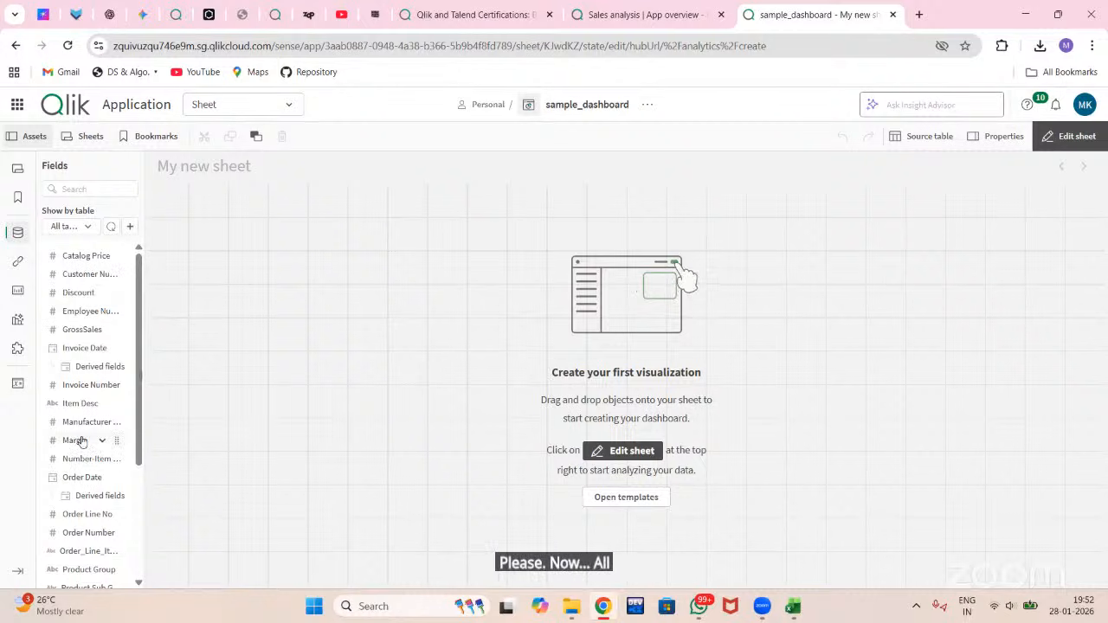
Step: Open the data manager and the data model viewer in separate browser tabs, returning to the sheet
{"action": "left_click", "coordinate": [248, 105]}
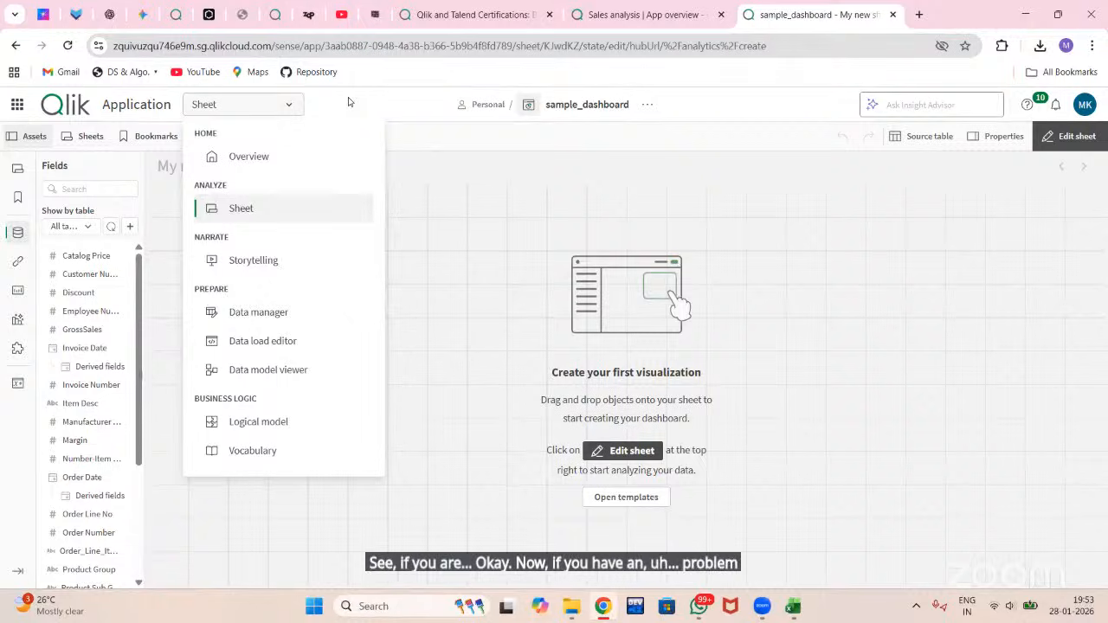
{"action": "left_click", "coordinate": [360, 313]}
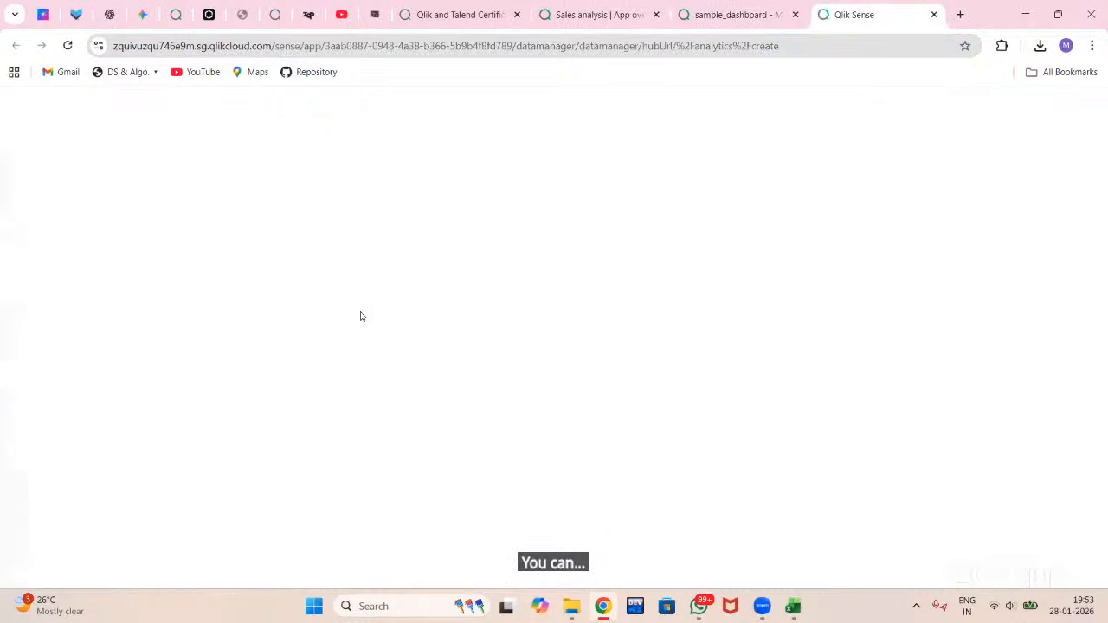
{"action": "left_click", "coordinate": [744, 14]}
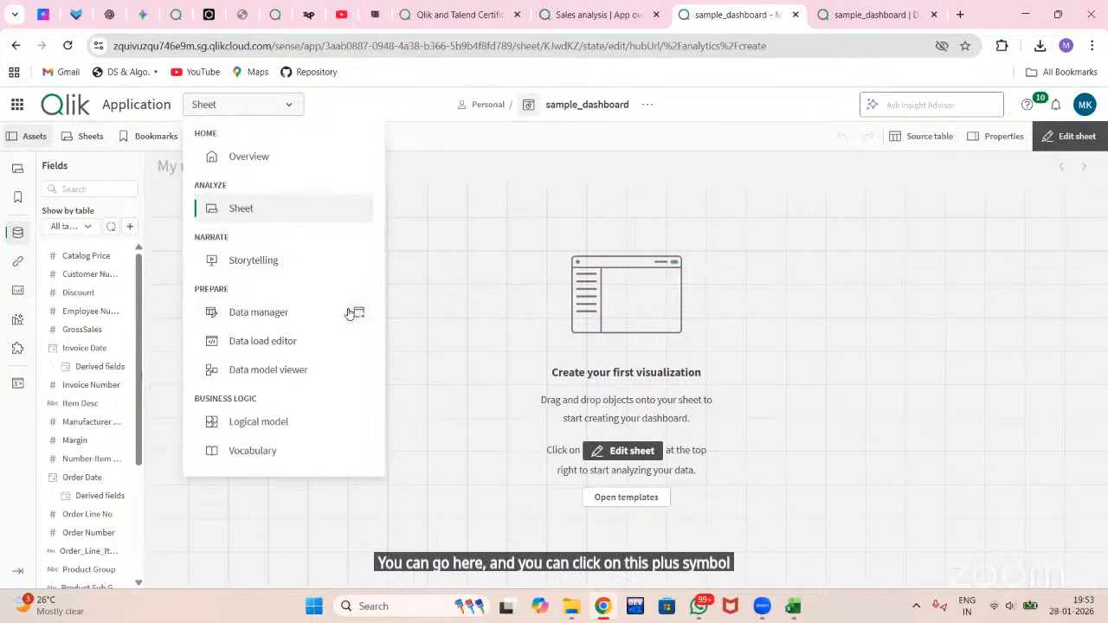
{"action": "left_click", "coordinate": [858, 9]}
{"action": "left_click", "coordinate": [715, 5]}
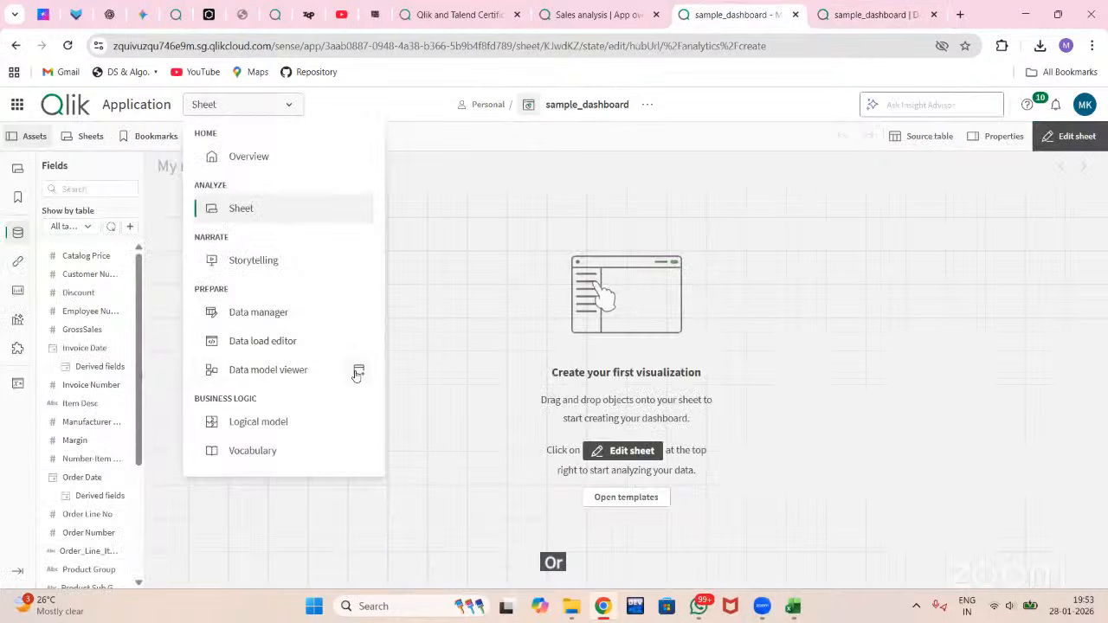
{"action": "left_click", "coordinate": [357, 372]}
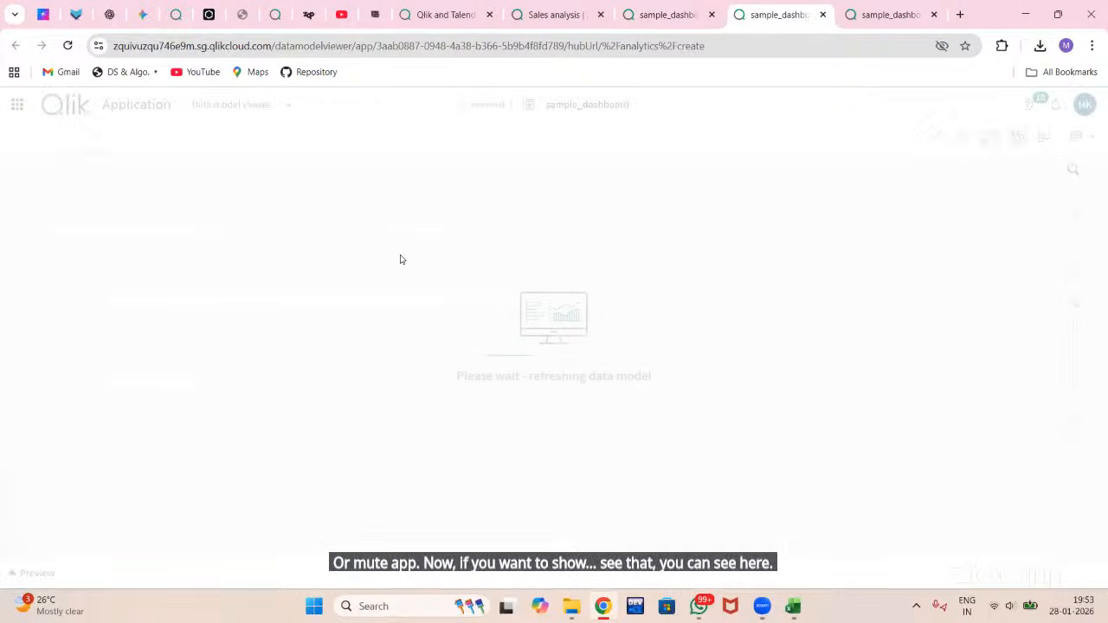
{"action": "left_click", "coordinate": [665, 15]}
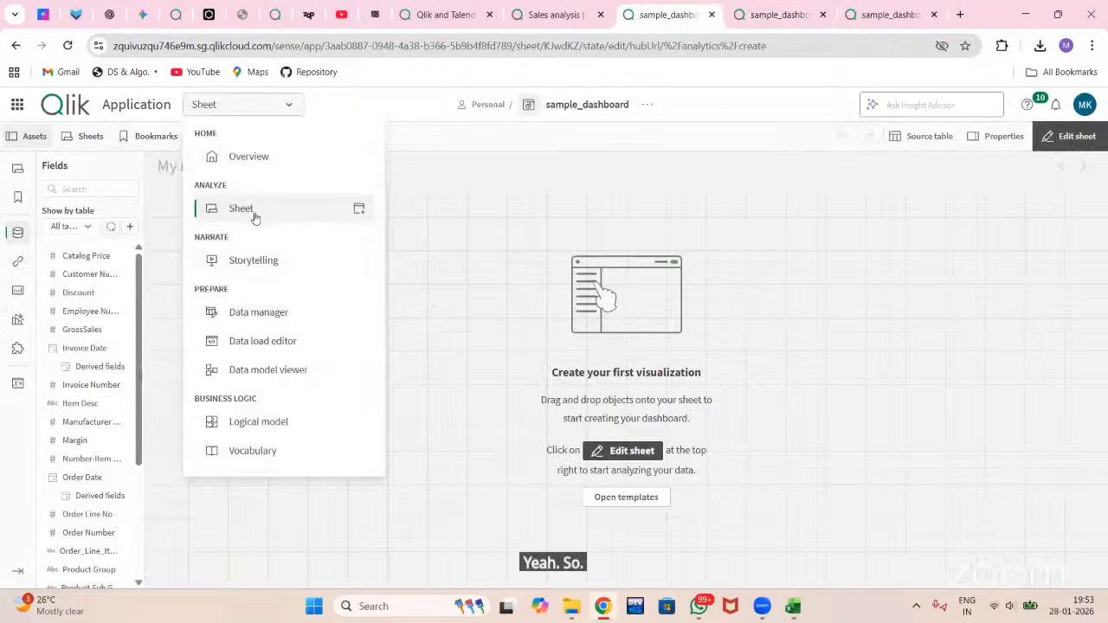
Step: Review the fields list, limit it to the Order_Line_Items table, then show the fields of all tables again
{"action": "left_click", "coordinate": [17, 232]}
{"action": "left_click", "coordinate": [18, 232]}
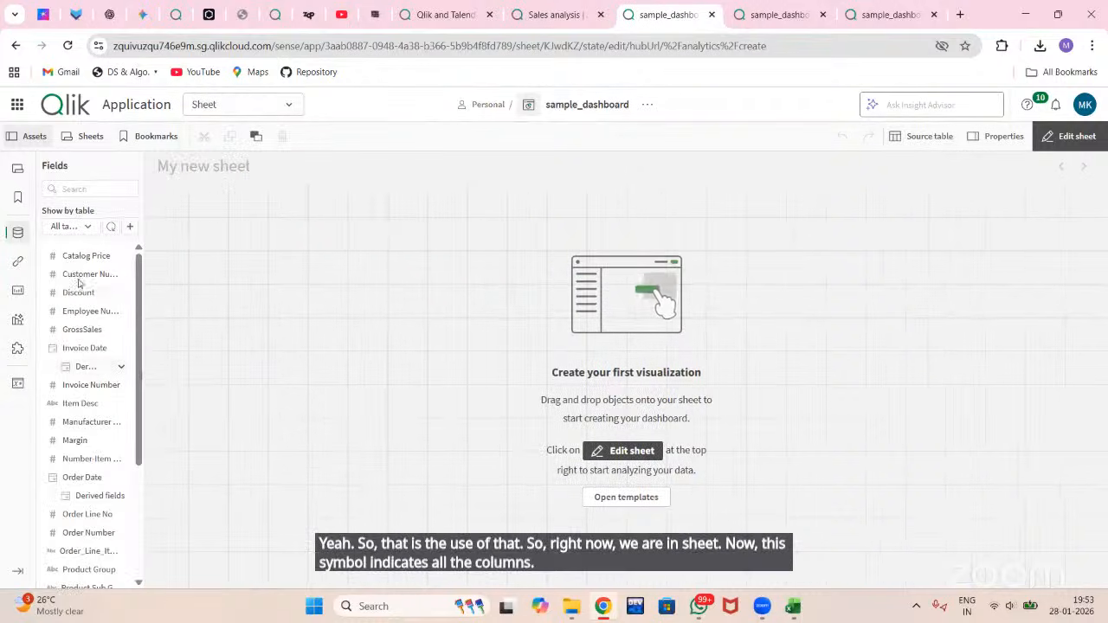
{"action": "scroll", "coordinate": [68, 409], "scroll_direction": "down", "scroll_amount": 3}
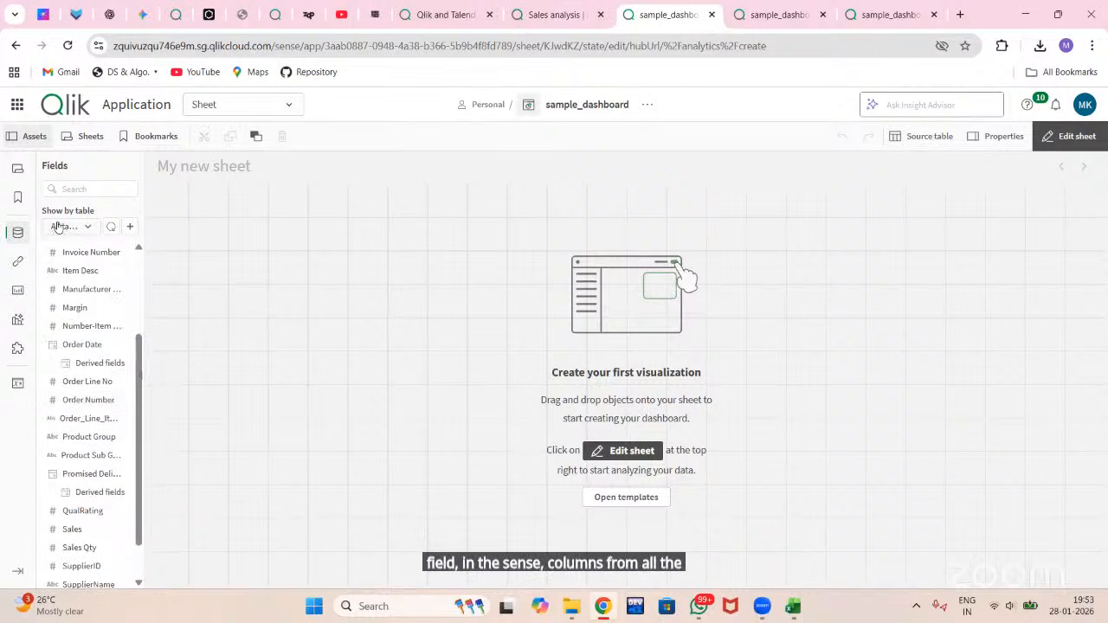
{"action": "left_click", "coordinate": [73, 228]}
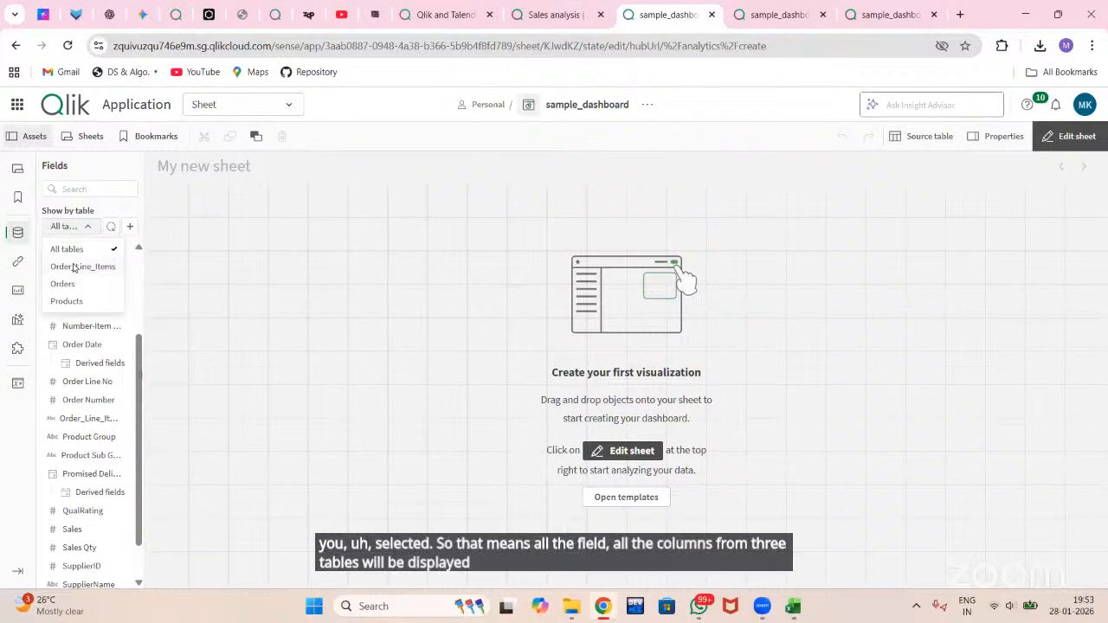
{"action": "left_click", "coordinate": [604, 608]}
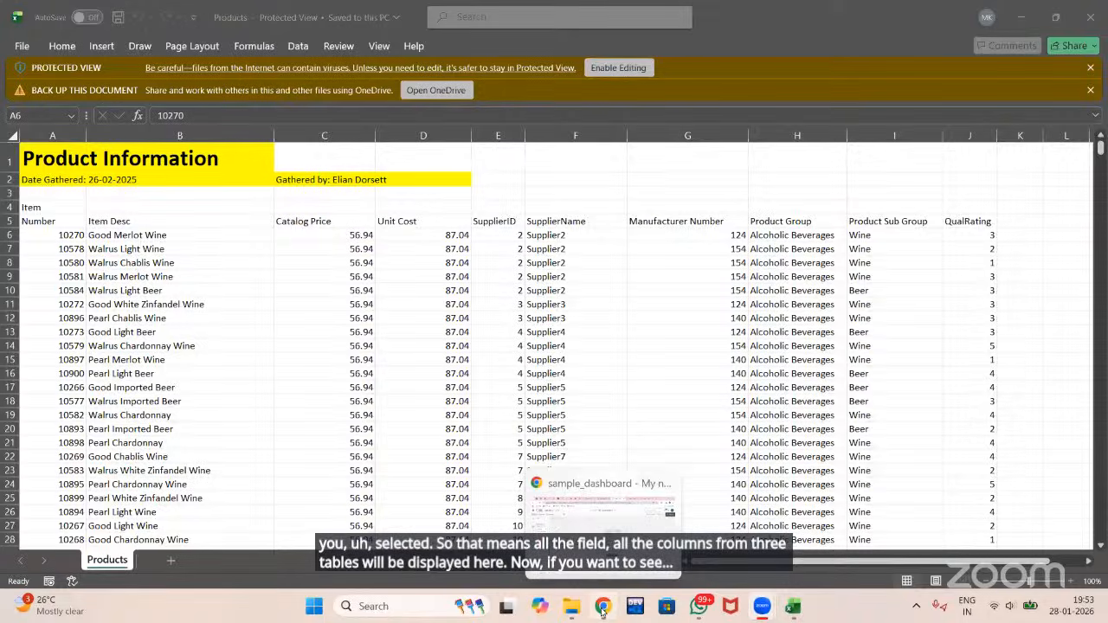
{"action": "left_click", "coordinate": [603, 608]}
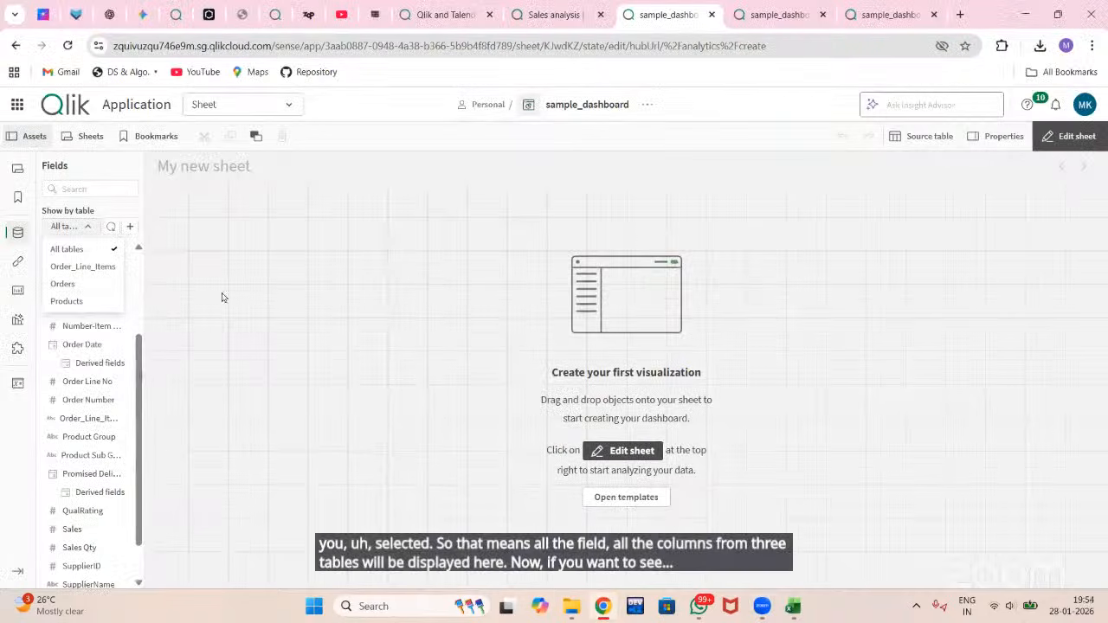
{"action": "left_click", "coordinate": [90, 267]}
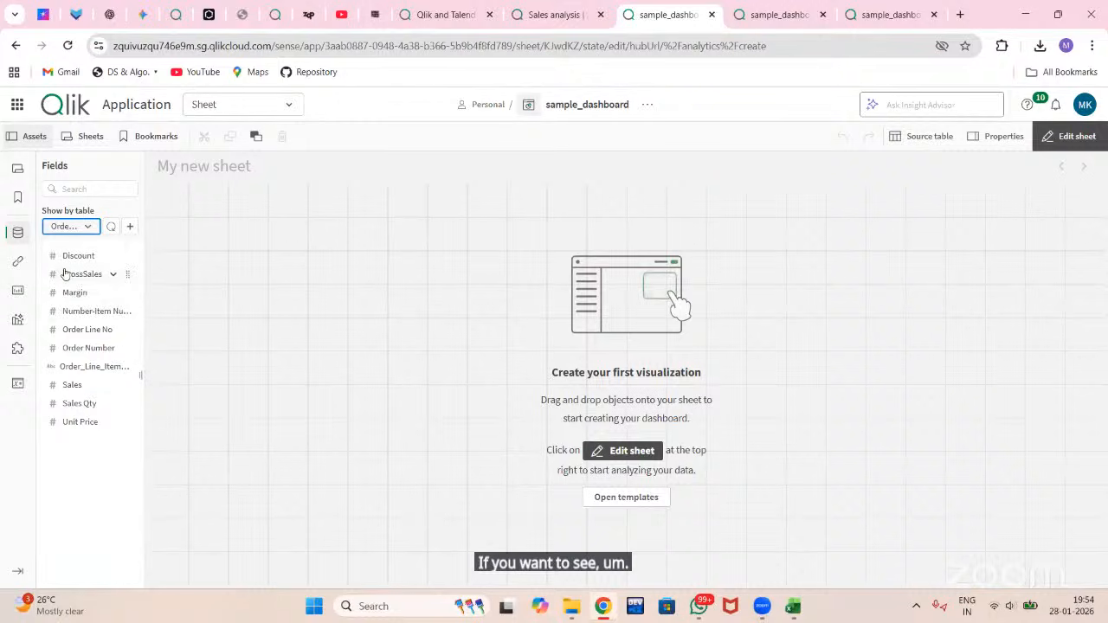
{"action": "left_click", "coordinate": [86, 226]}
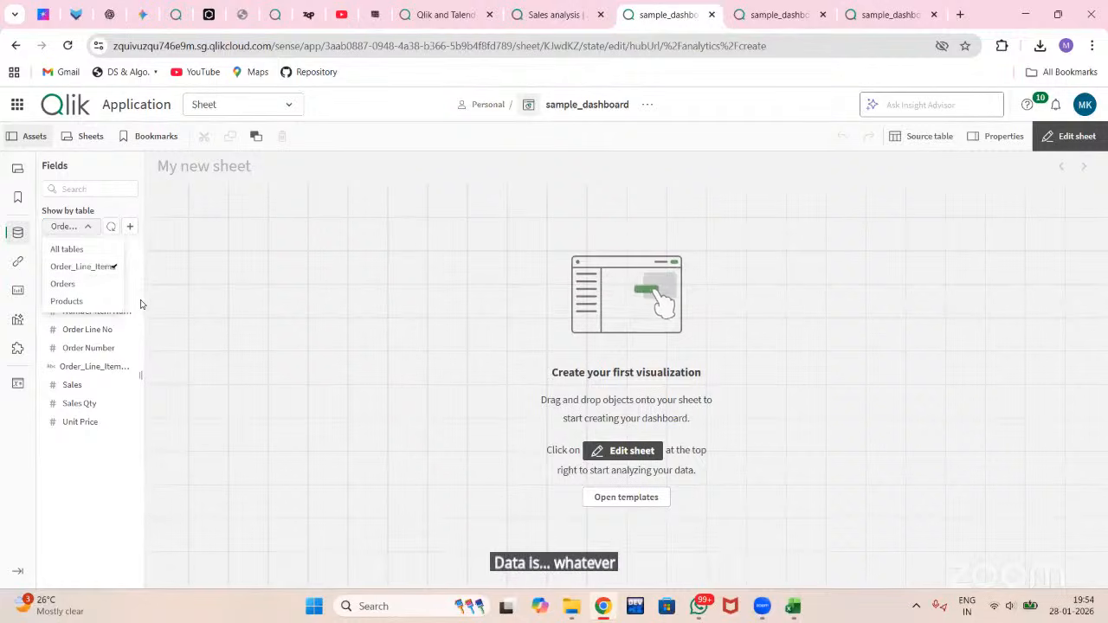
{"action": "left_click", "coordinate": [68, 250]}
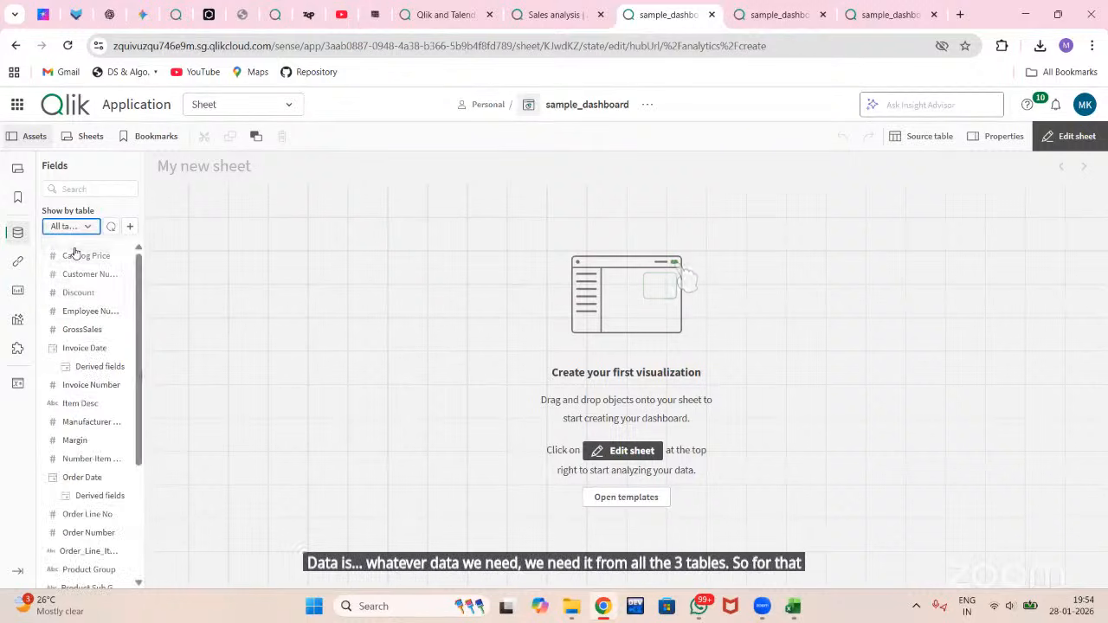
Step: Glance at the master items, then search the fields of all tables for "prof" and clear the search
{"action": "left_click", "coordinate": [24, 262]}
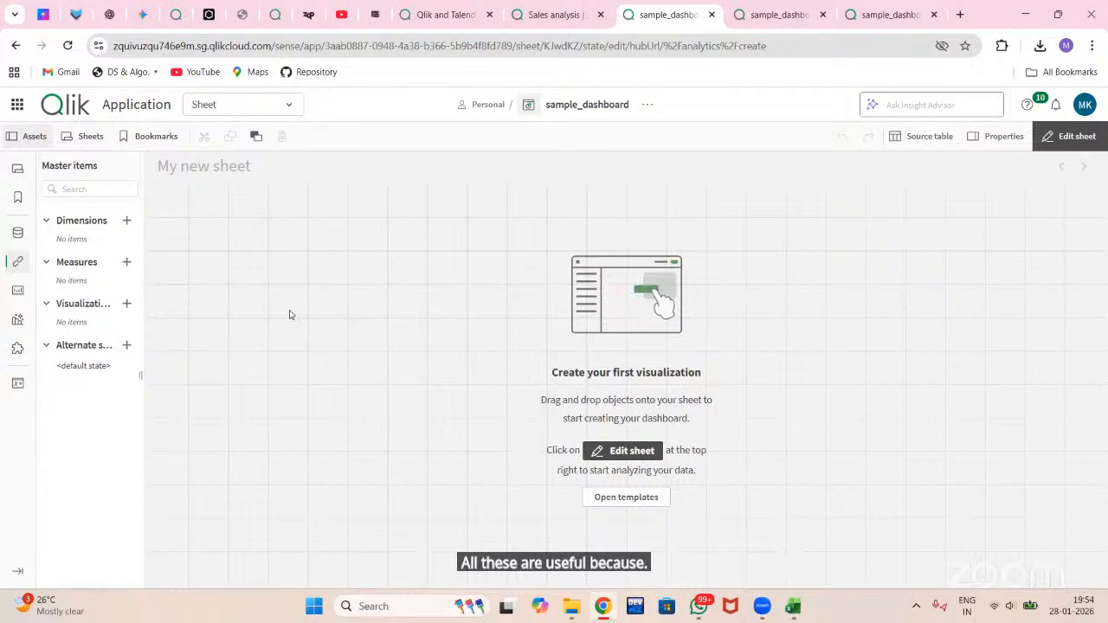
{"action": "left_click", "coordinate": [18, 234]}
{"action": "left_click", "coordinate": [74, 190]}
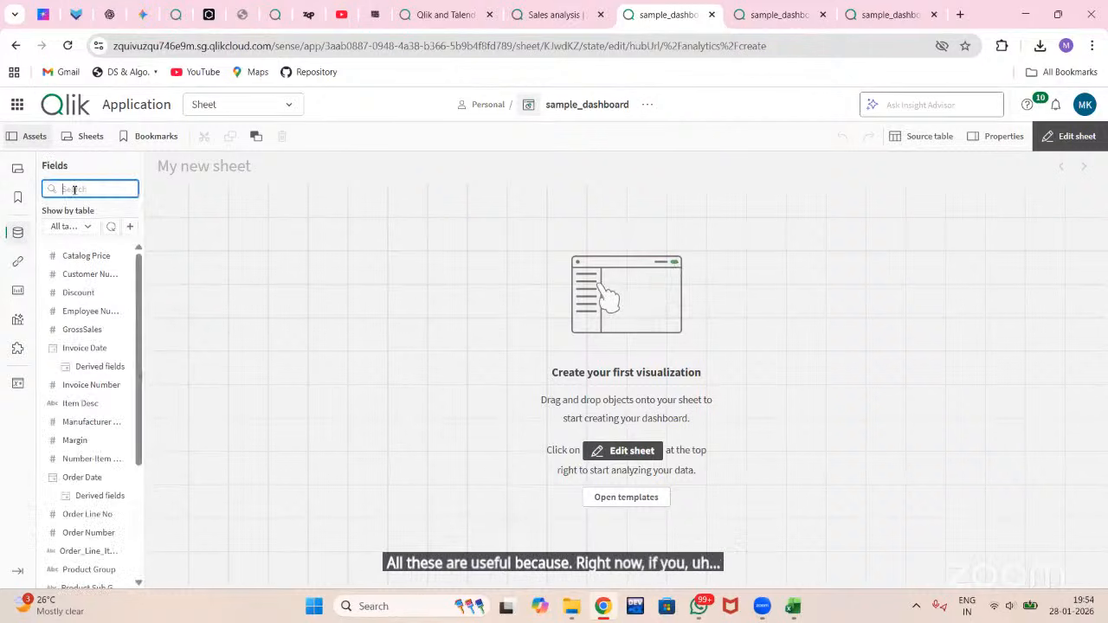
{"action": "type", "text": "prof"}
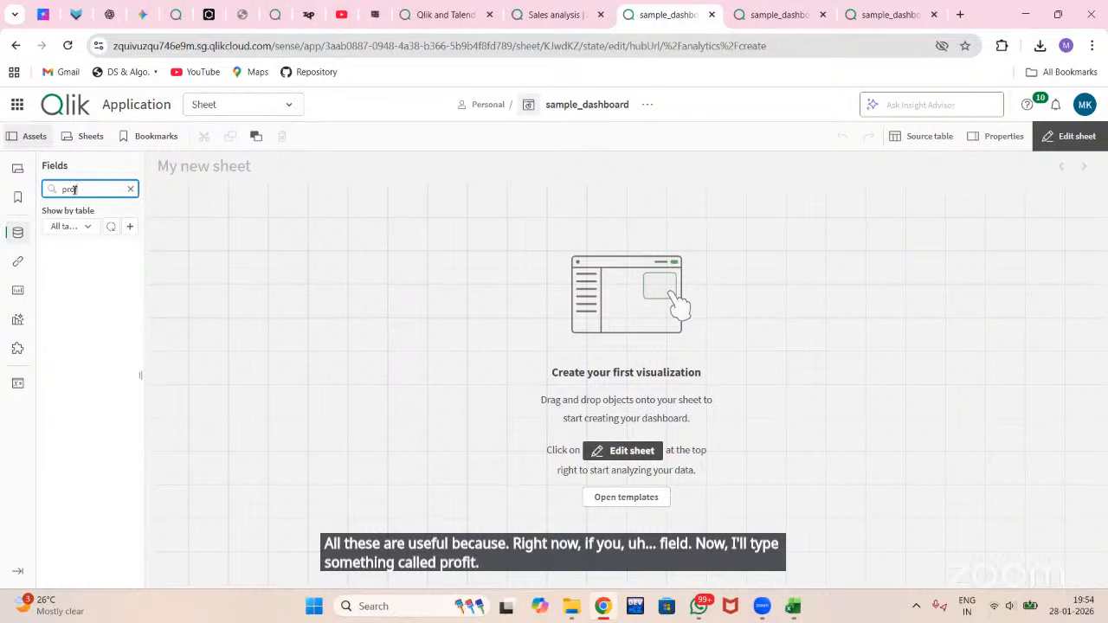
{"action": "key", "text": "BackSpace"}
{"action": "key", "text": "BackSpace"}
{"action": "key", "text": "BackSpace"}
{"action": "key", "text": "BackSpace"}
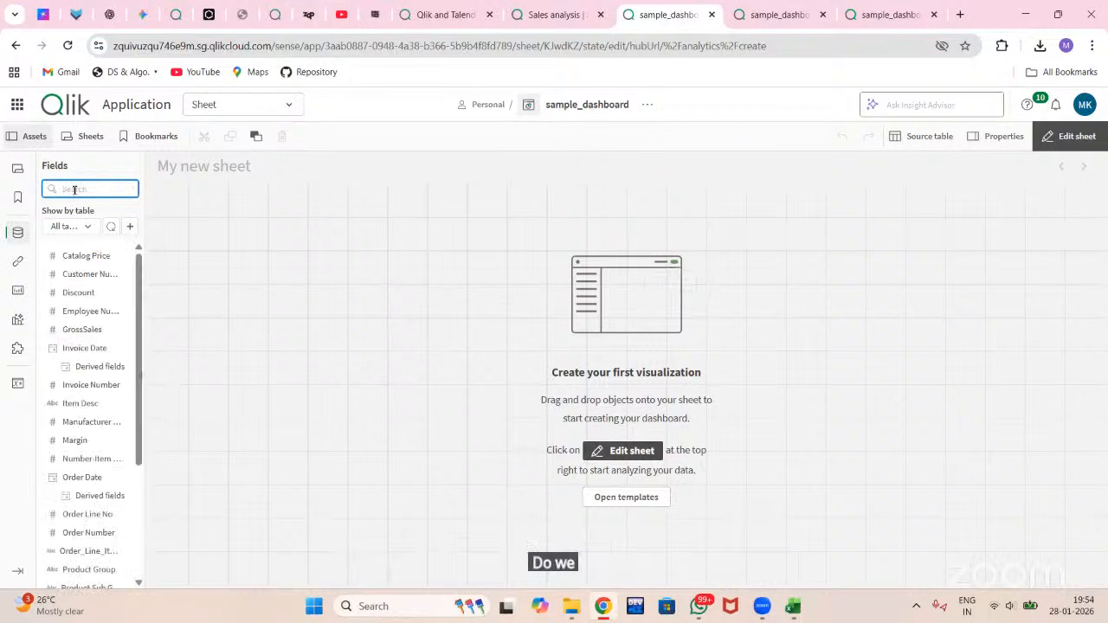
Step: Search the fields of all tables for "sales" and clear the search
{"action": "type", "text": "sales"}
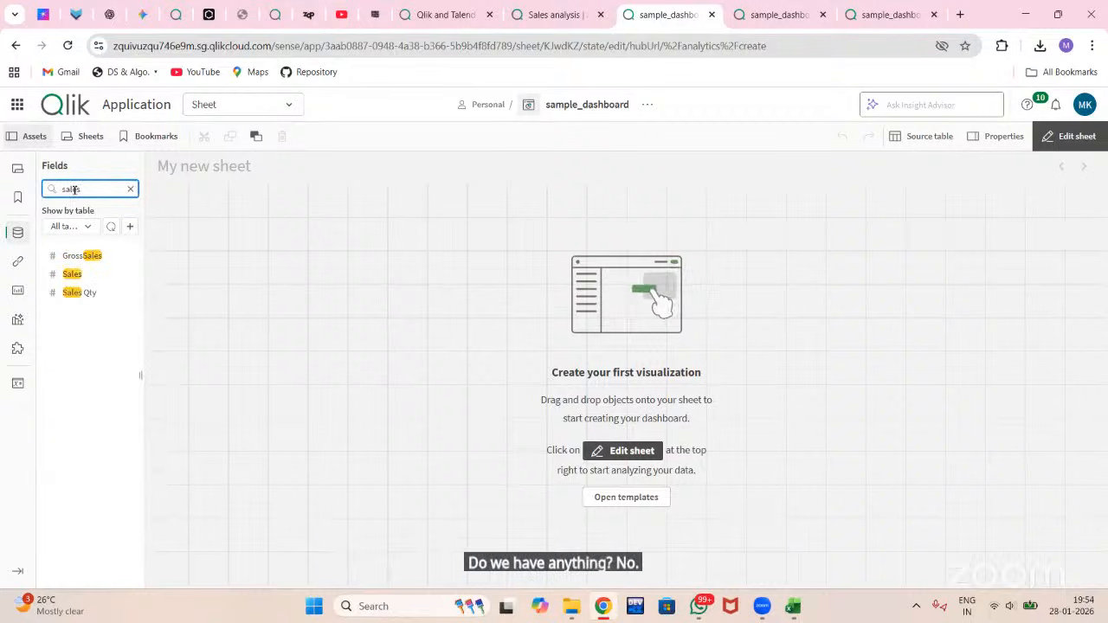
{"action": "key", "text": "BackSpace"}
{"action": "key", "text": "BackSpace"}
{"action": "key", "text": "BackSpace"}
{"action": "key", "text": "BackSpace"}
{"action": "key", "text": "BackSpace"}
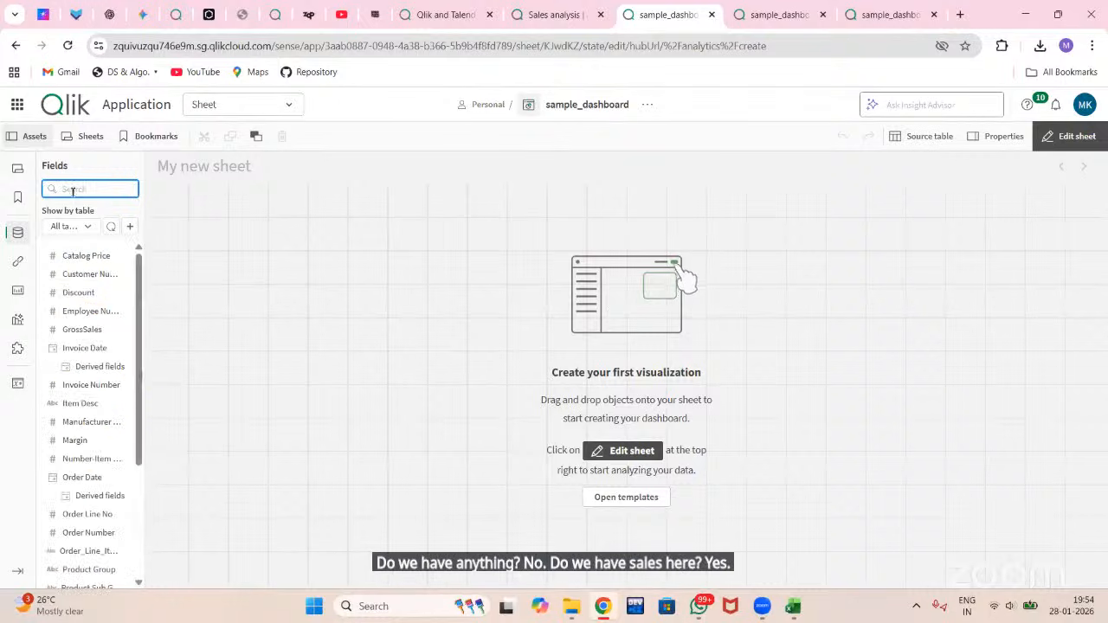
Step: Search the fields of all tables for "dis", then for "profit"
{"action": "type", "text": "dis"}
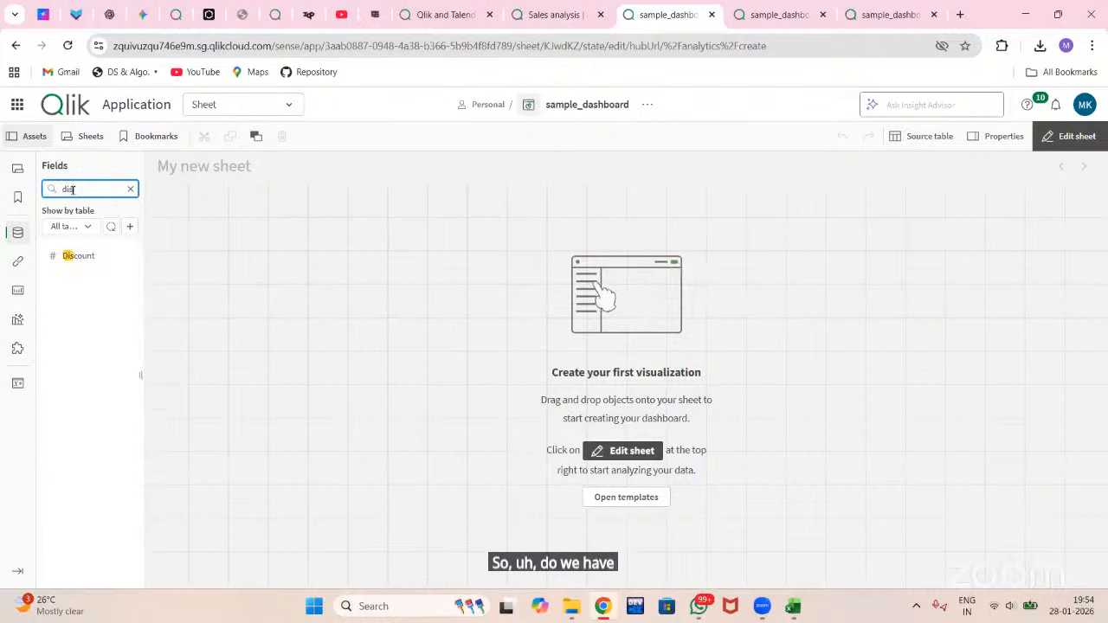
{"action": "key", "text": "BackSpace"}
{"action": "key", "text": "BackSpace"}
{"action": "key", "text": "BackSpace"}
{"action": "type", "text": "pro"}
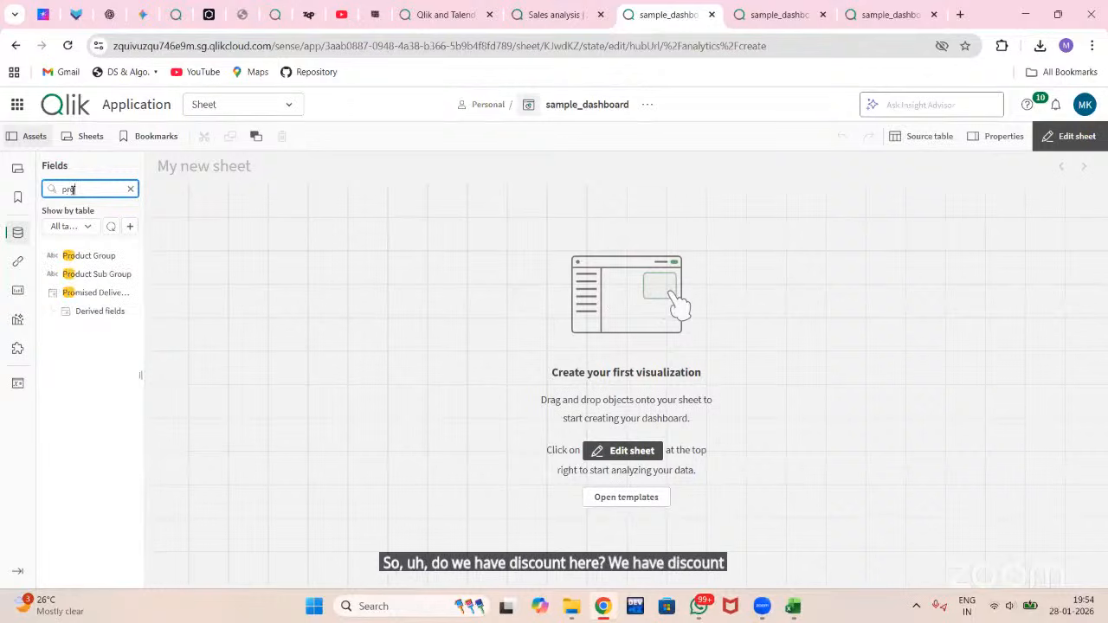
{"action": "type", "text": "fit"}
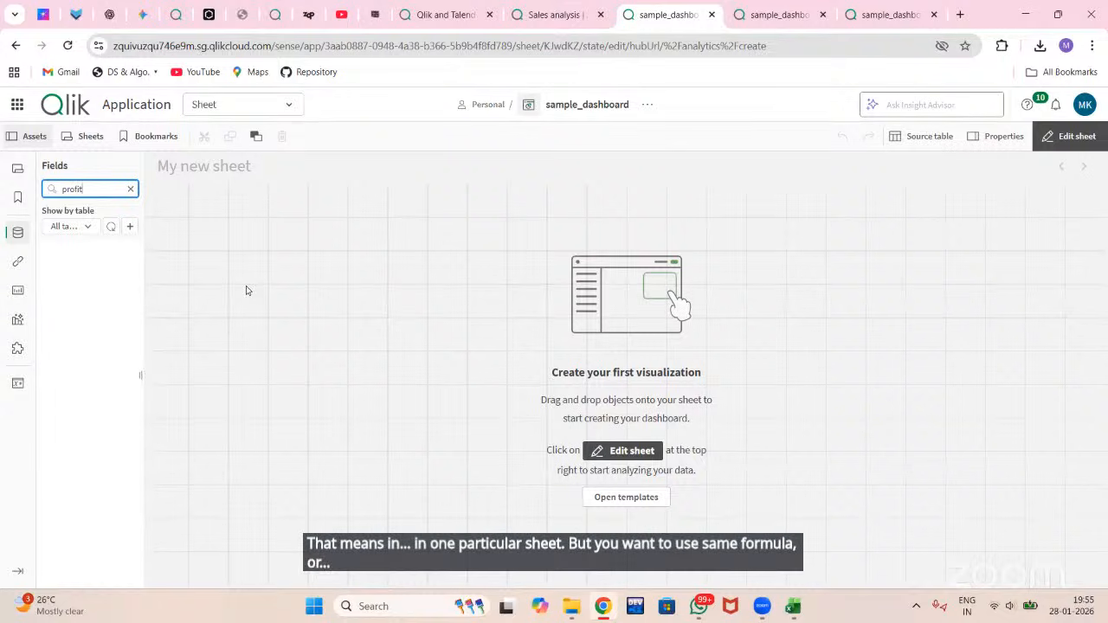
Step: View the master items categories, then show the chart types available for the sheet
{"action": "left_click", "coordinate": [18, 261]}
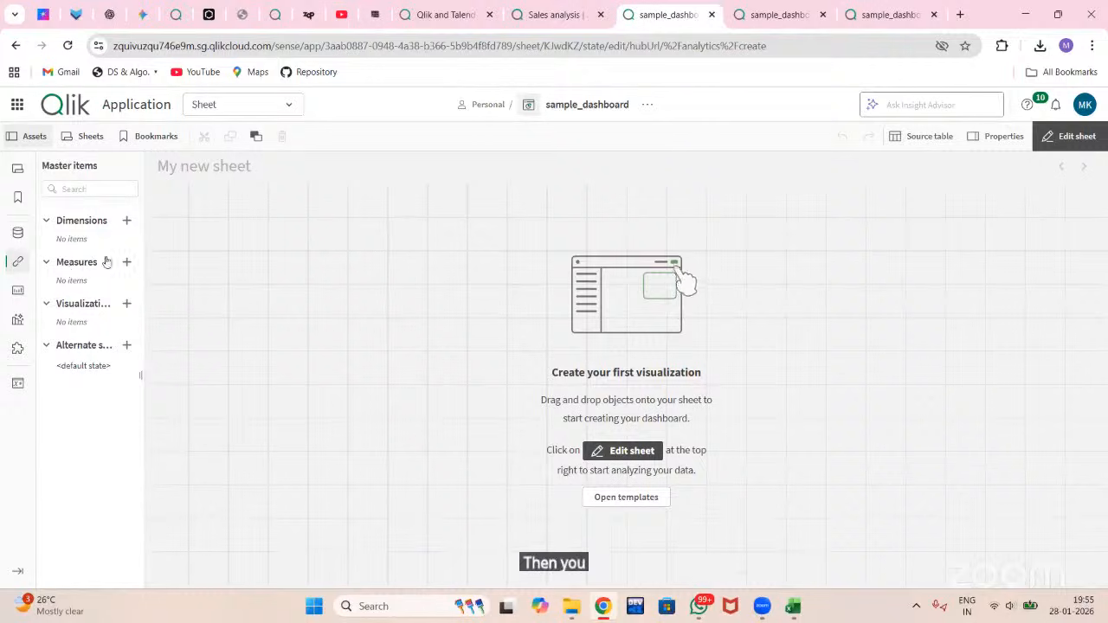
{"action": "left_click", "coordinate": [17, 291]}
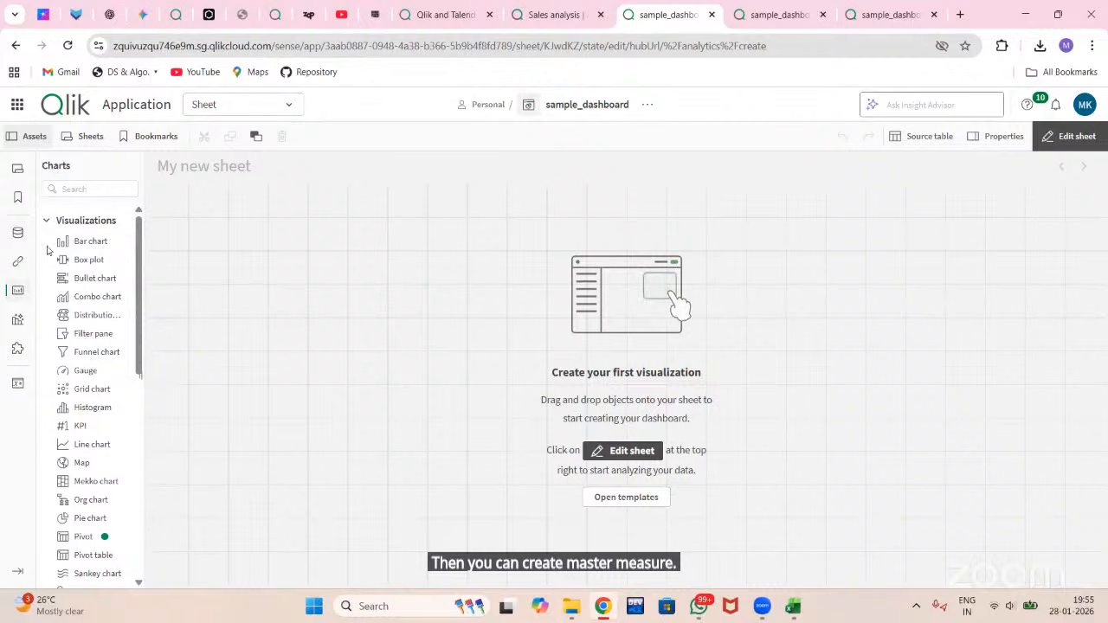
Step: Browse the complete list of visualizations, dashboard objects and legacy charts available for the sheet
{"action": "scroll", "coordinate": [75, 372], "scroll_direction": "down", "scroll_amount": 1}
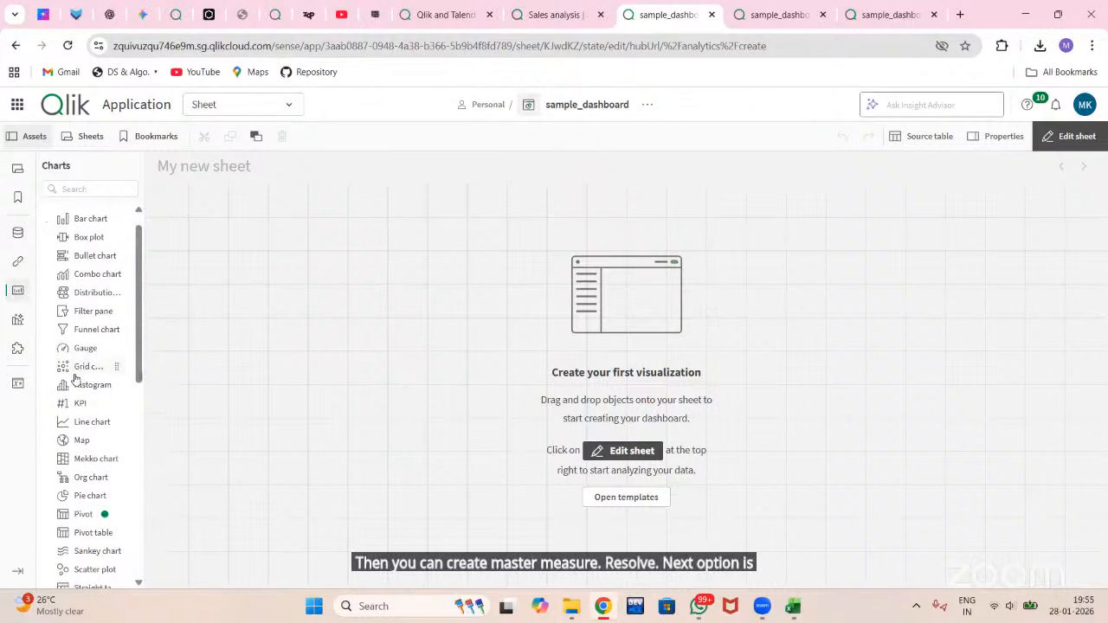
{"action": "scroll", "coordinate": [76, 378], "scroll_direction": "down", "scroll_amount": 5}
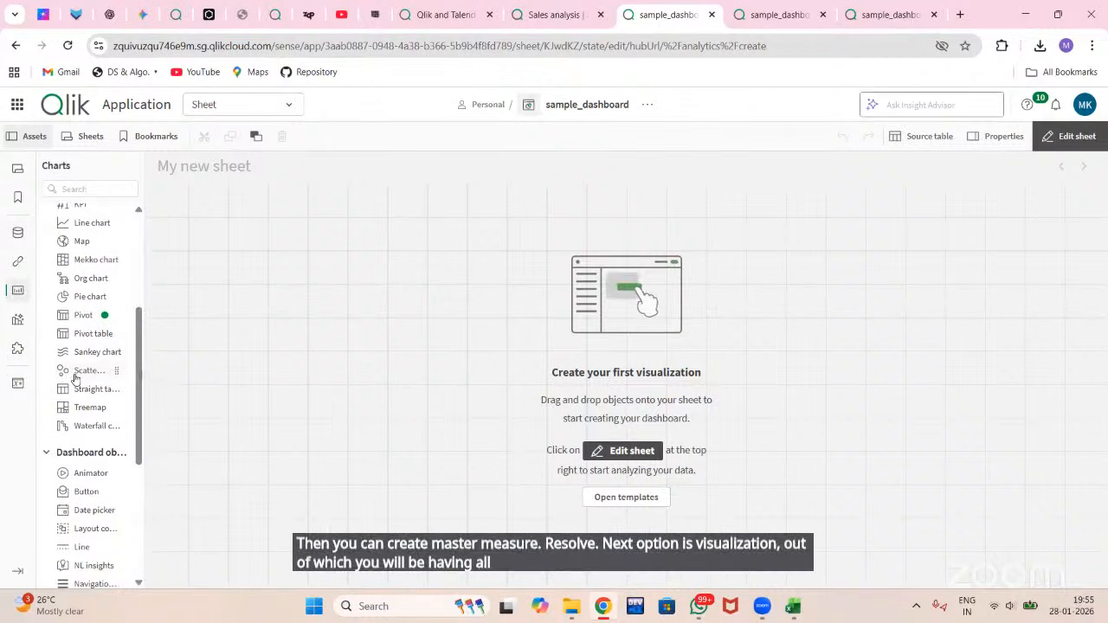
{"action": "scroll", "coordinate": [75, 378], "scroll_direction": "down", "scroll_amount": 6}
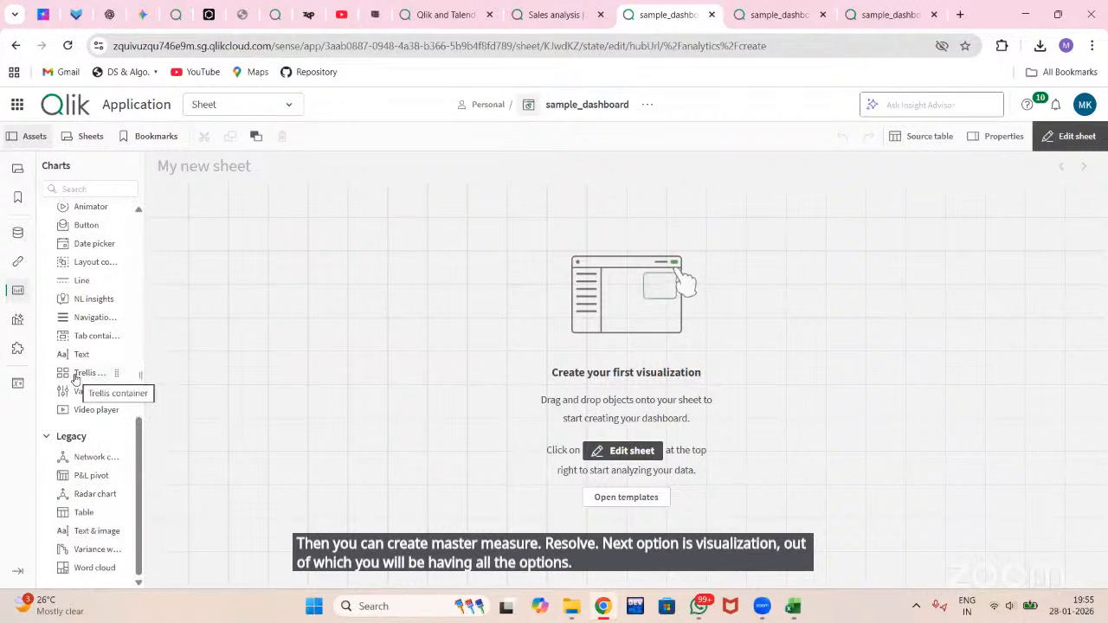
{"action": "scroll", "coordinate": [75, 379], "scroll_direction": "up", "scroll_amount": 8}
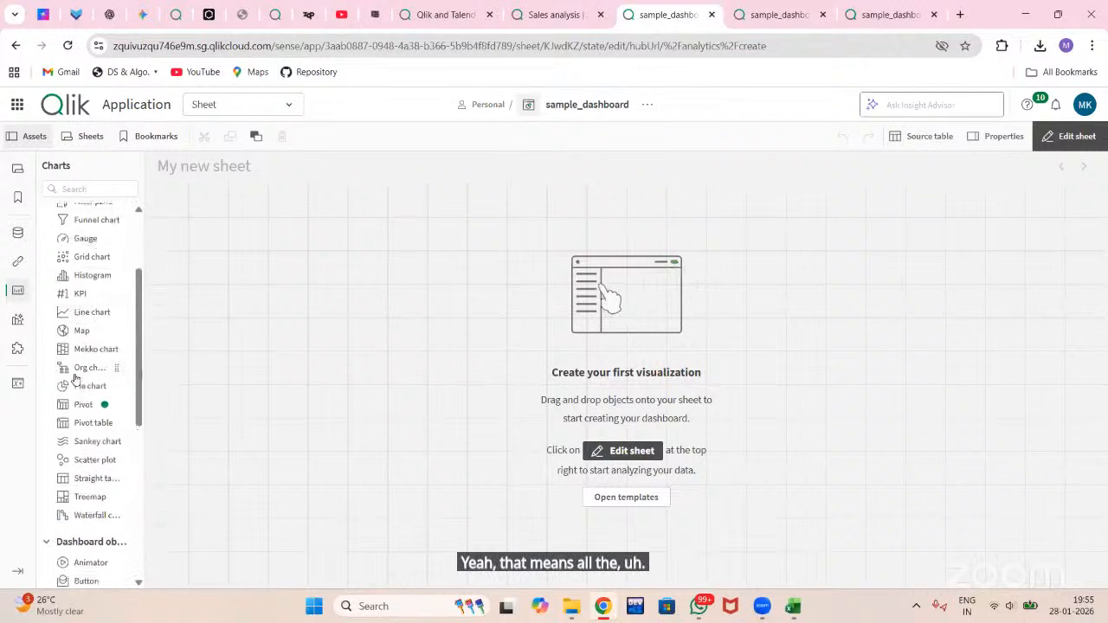
{"action": "scroll", "coordinate": [75, 378], "scroll_direction": "up", "scroll_amount": 3}
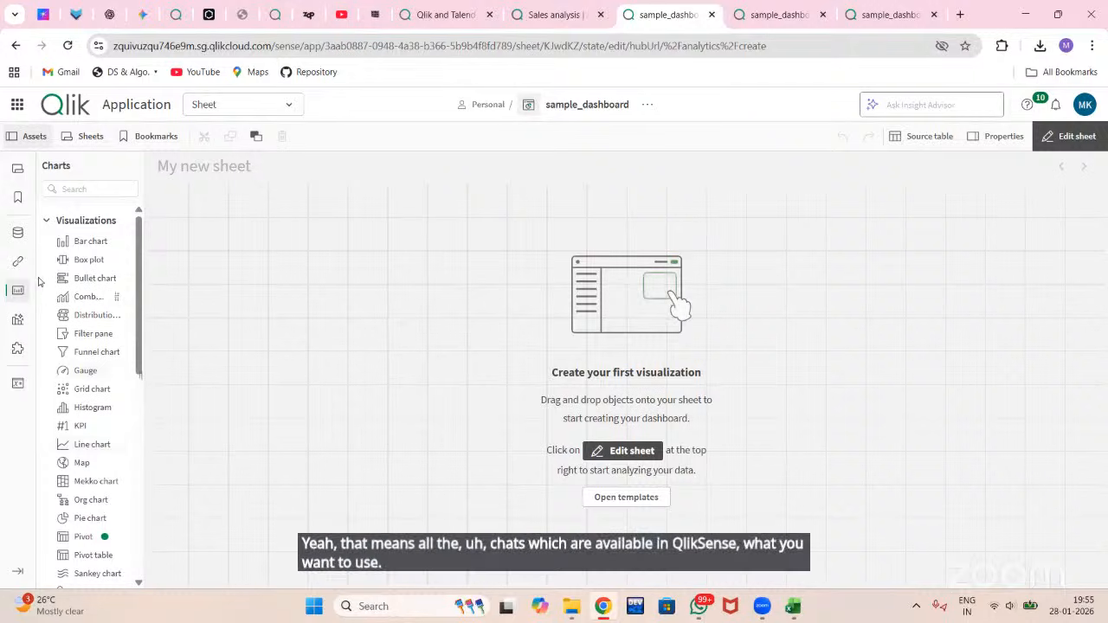
Step: Glance at the fields and the list of sheets, then review the properties of My new sheet down to its size and layout settings
{"action": "left_click", "coordinate": [10, 236]}
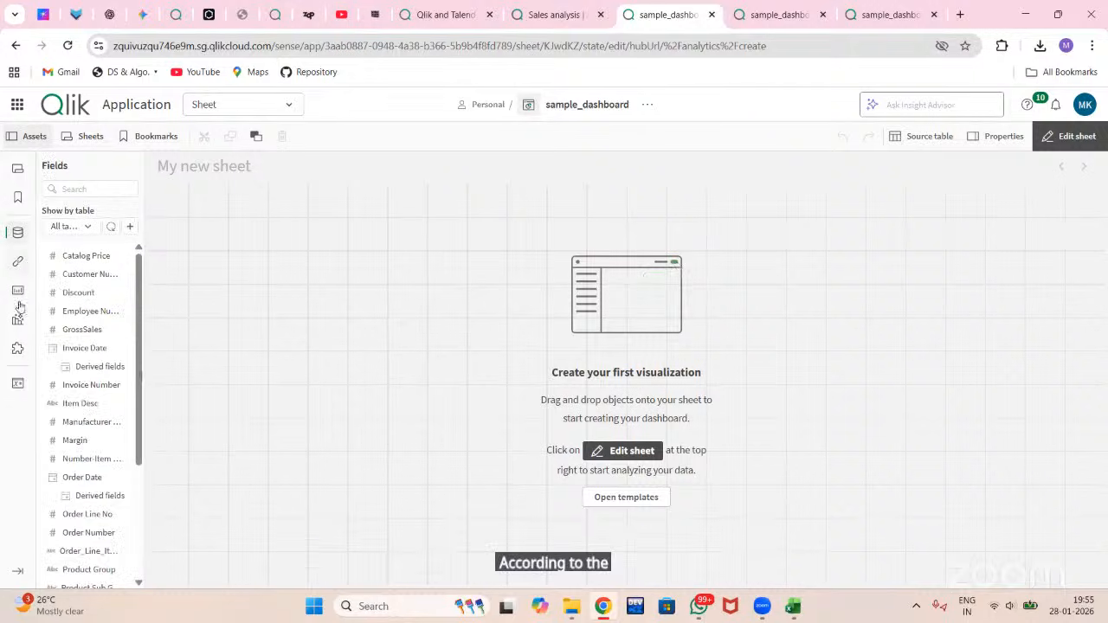
{"action": "left_click", "coordinate": [15, 166]}
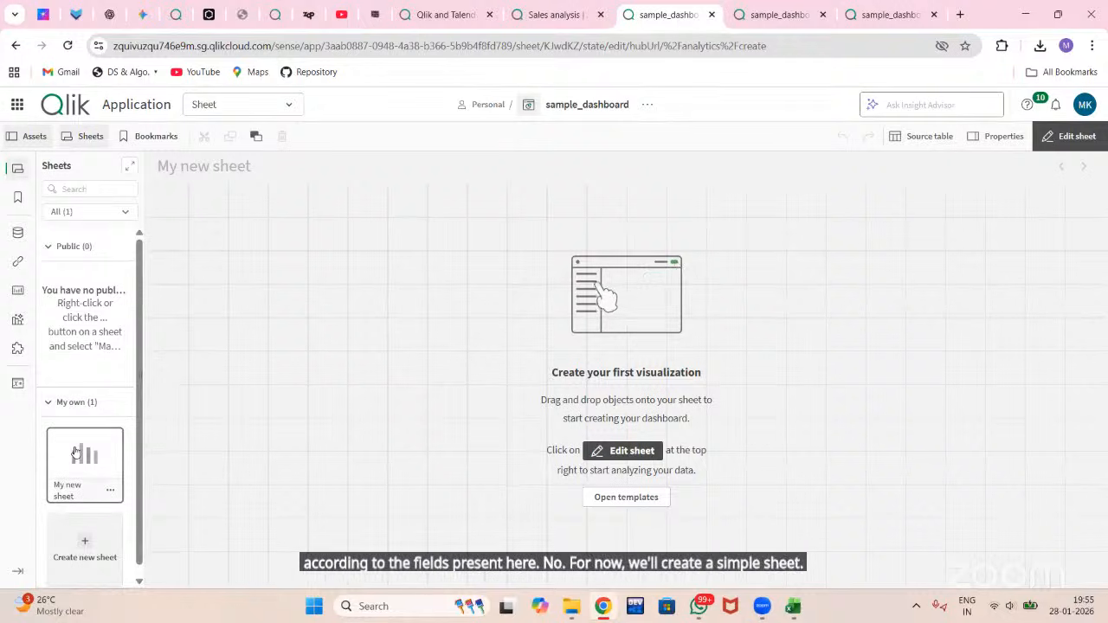
{"action": "left_click", "coordinate": [631, 451]}
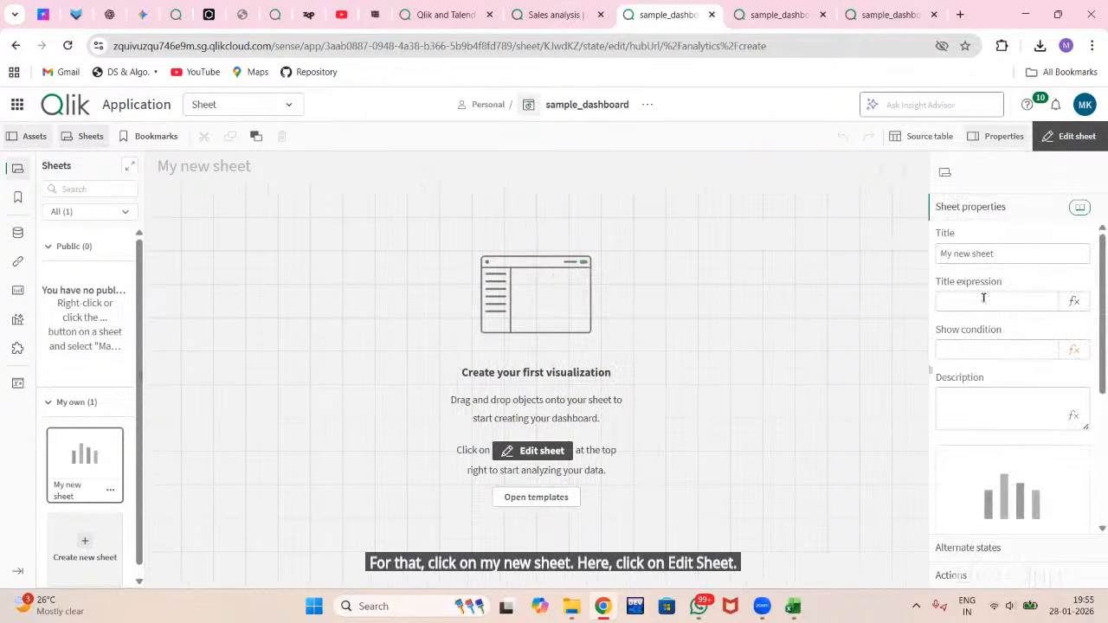
{"action": "scroll", "coordinate": [982, 450], "scroll_direction": "down", "scroll_amount": 3}
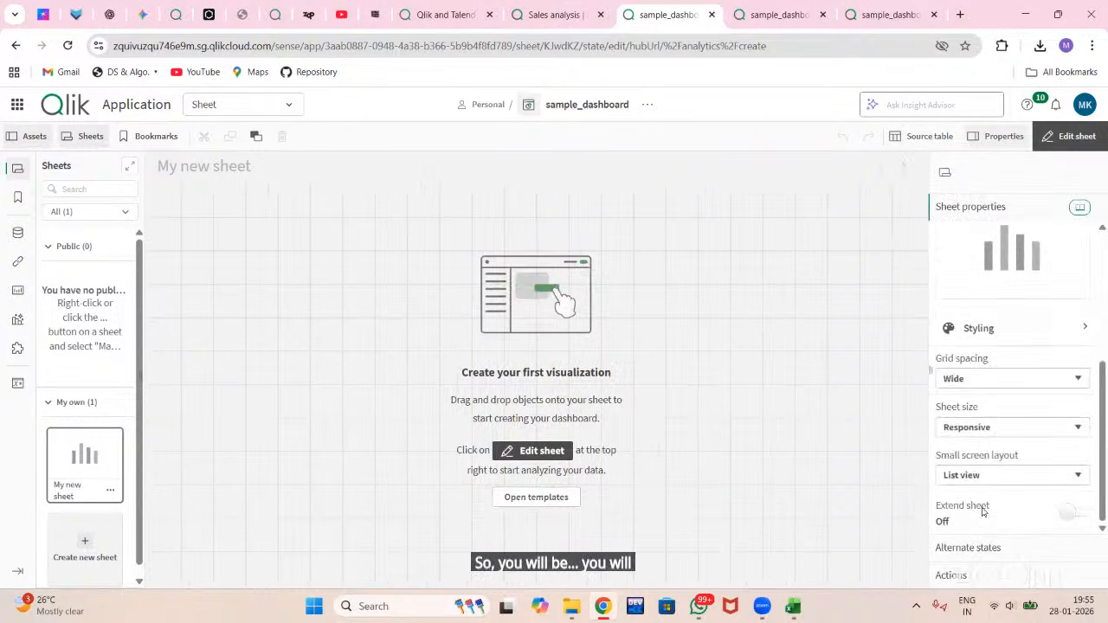
{"action": "scroll", "coordinate": [983, 513], "scroll_direction": "up", "scroll_amount": 3}
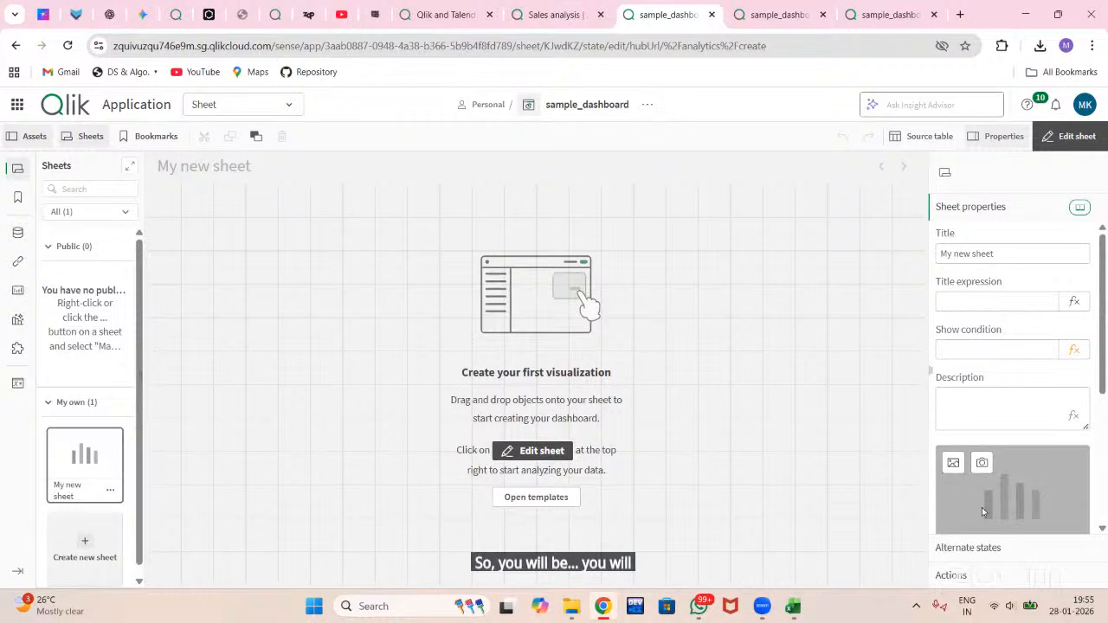
Step: View the source table data and the list of source tables, then close it and hide and reshow the sheet properties
{"action": "left_click", "coordinate": [920, 141]}
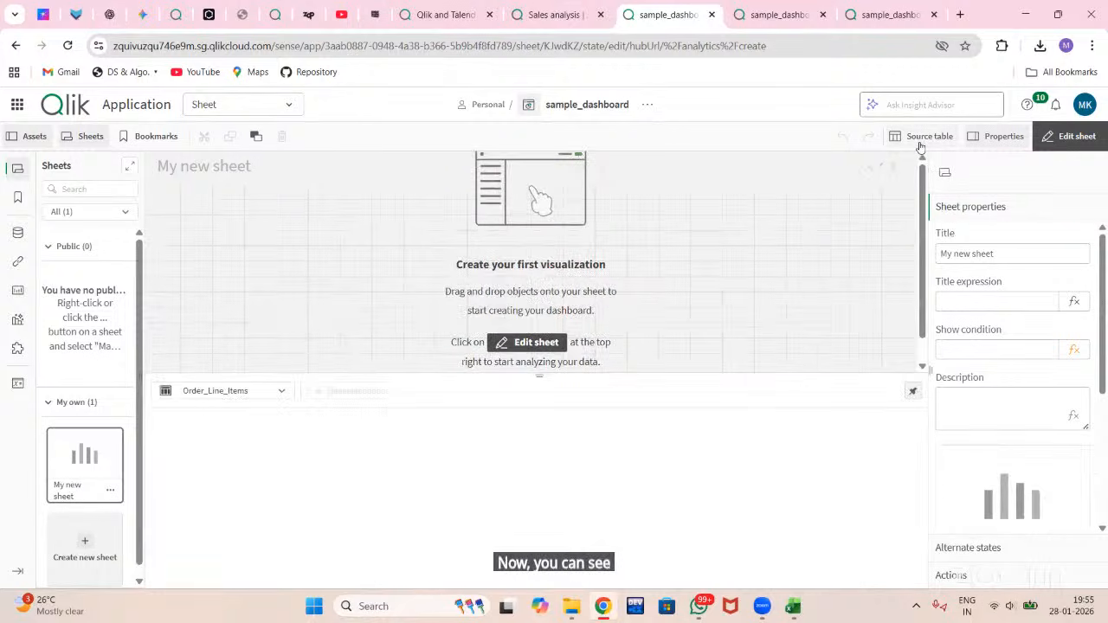
{"action": "left_click", "coordinate": [277, 391]}
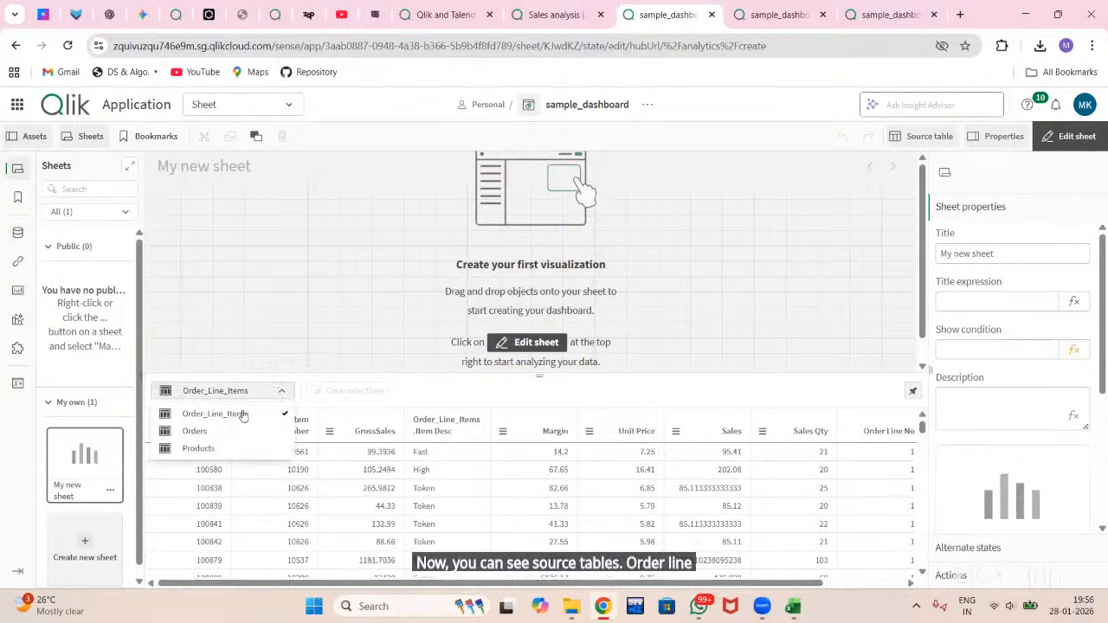
{"action": "left_click", "coordinate": [377, 370]}
{"action": "left_click", "coordinate": [919, 144]}
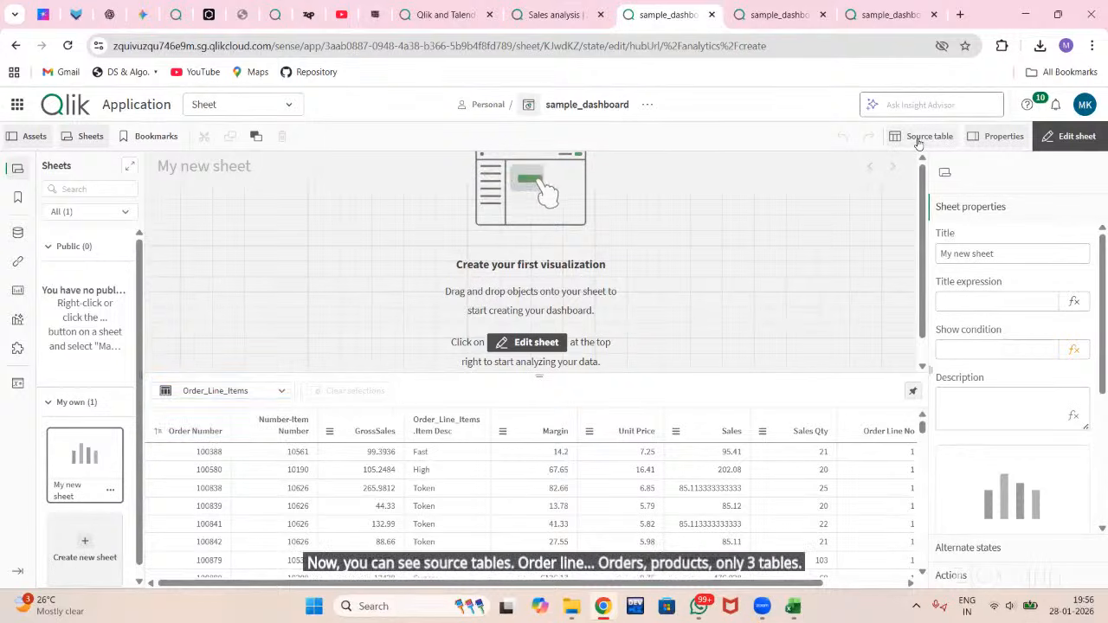
{"action": "left_click", "coordinate": [988, 138]}
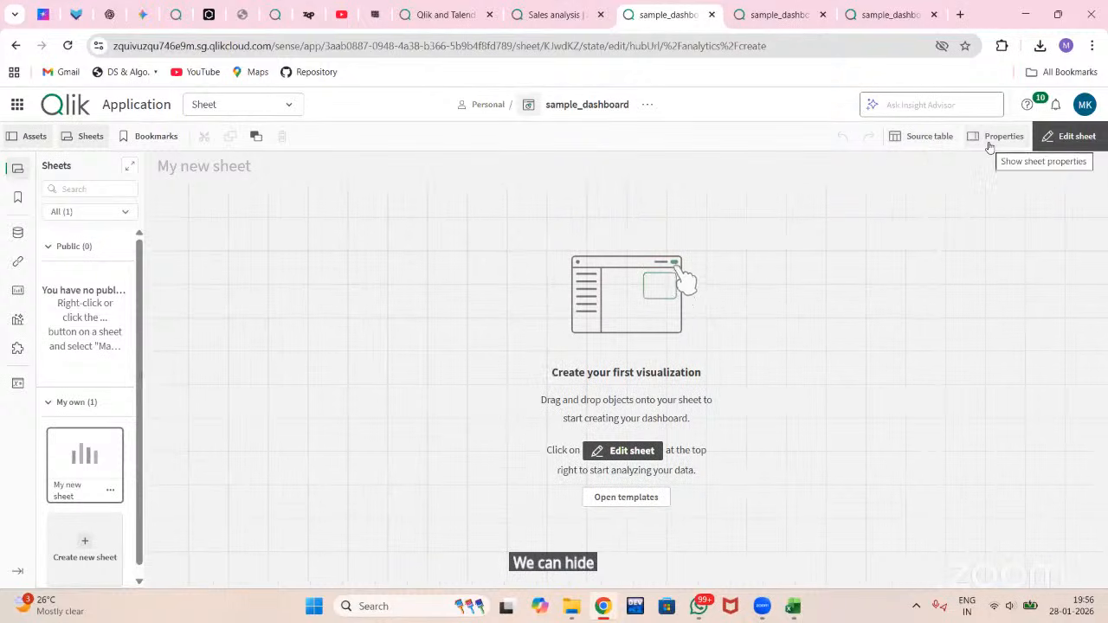
{"action": "left_click", "coordinate": [989, 144]}
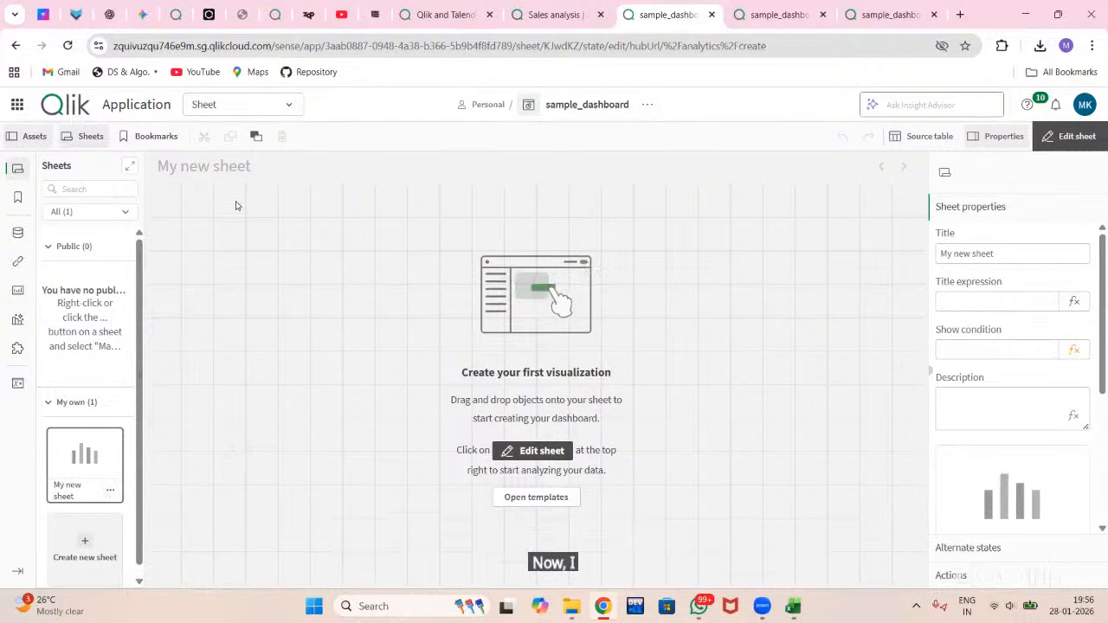
Step: Rename My new sheet to "1st chart"
{"action": "left_click", "coordinate": [110, 491]}
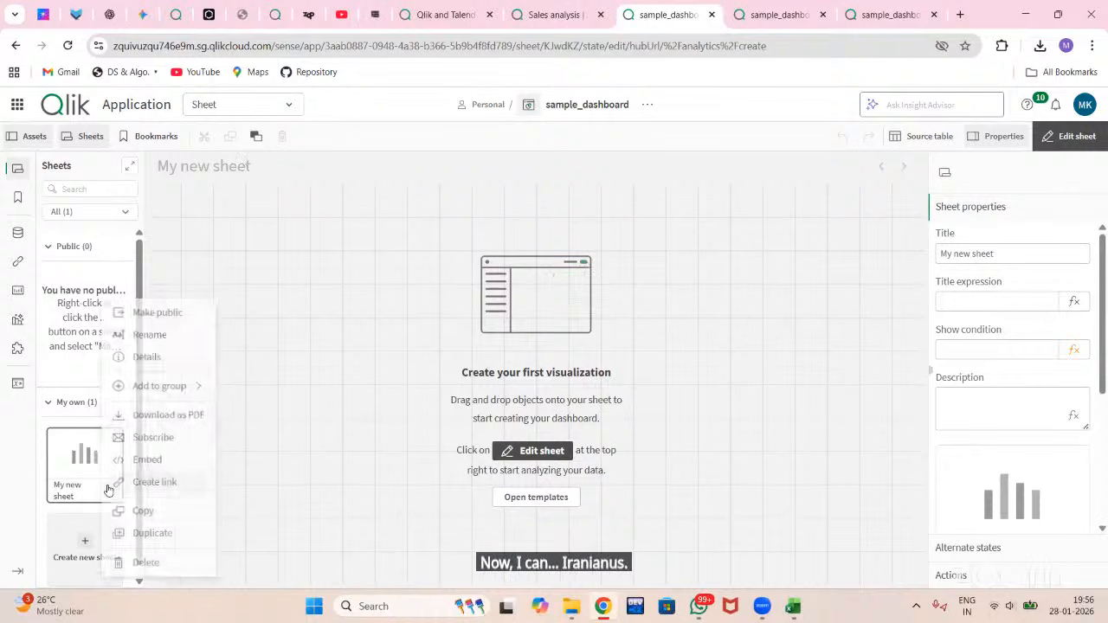
{"action": "left_click", "coordinate": [150, 330]}
{"action": "key", "text": "BackSpace"}
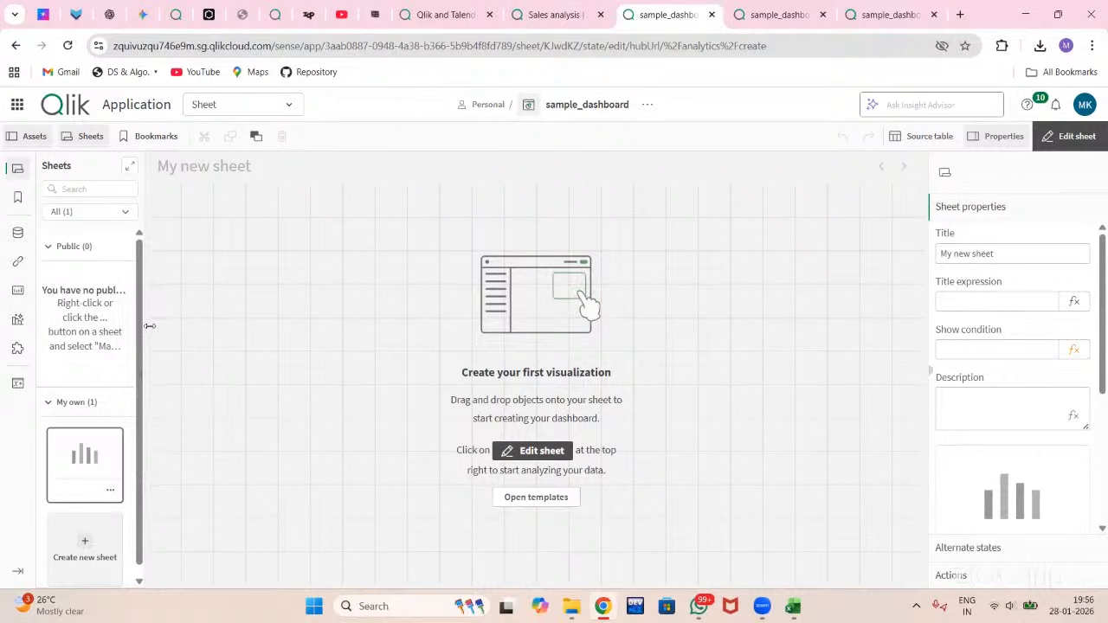
{"action": "type", "text": "1st"}
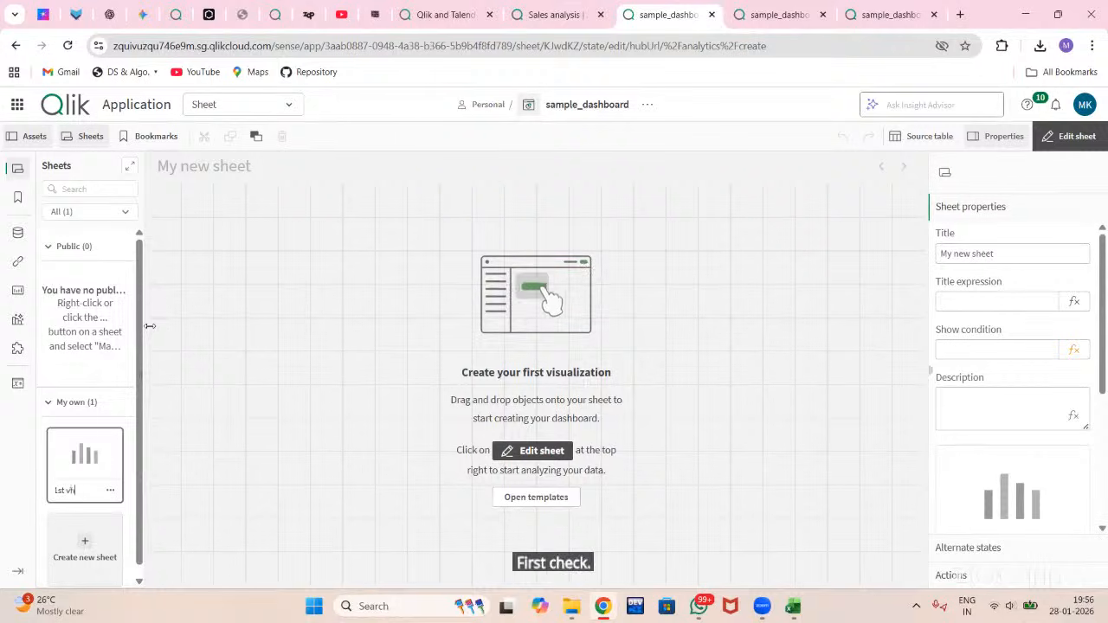
{"action": "type", "text": " c"}
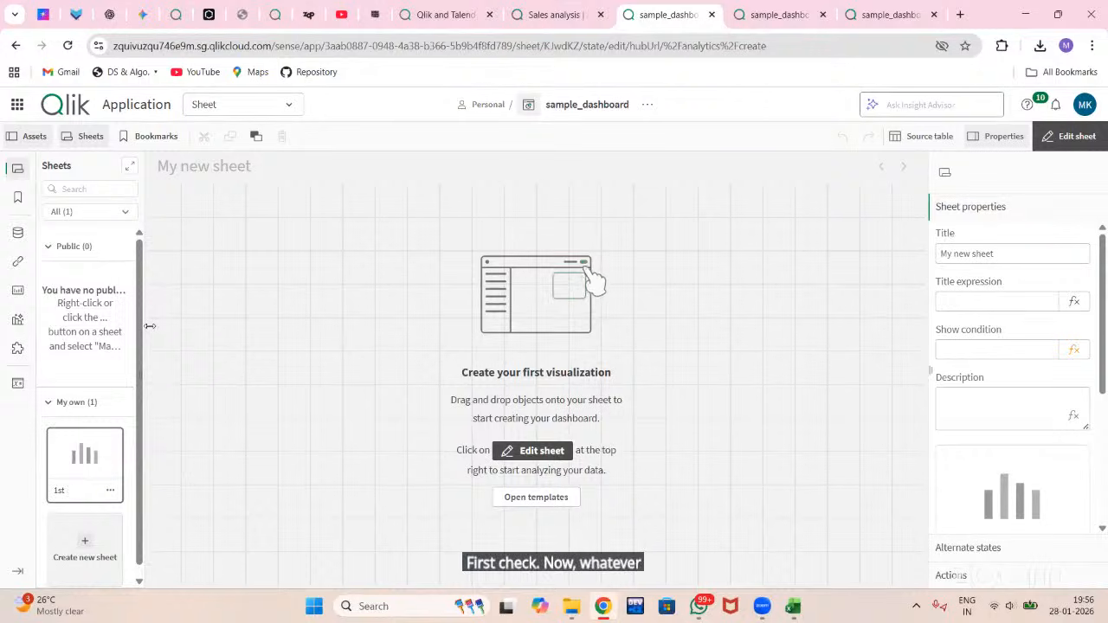
{"action": "type", "text": "hart"}
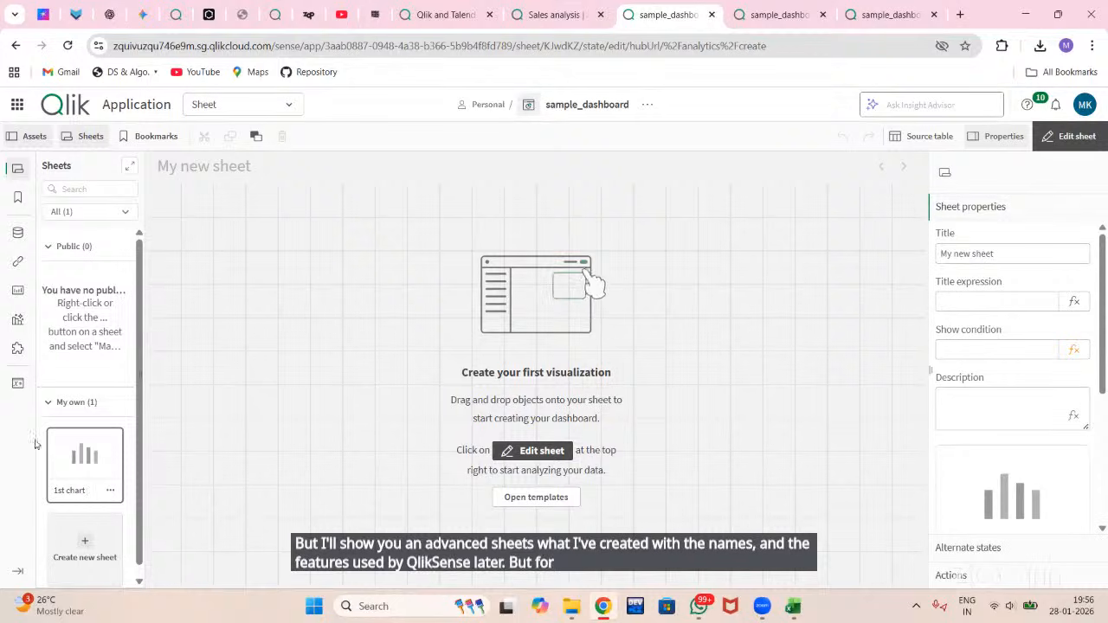
{"action": "key", "text": "Return"}
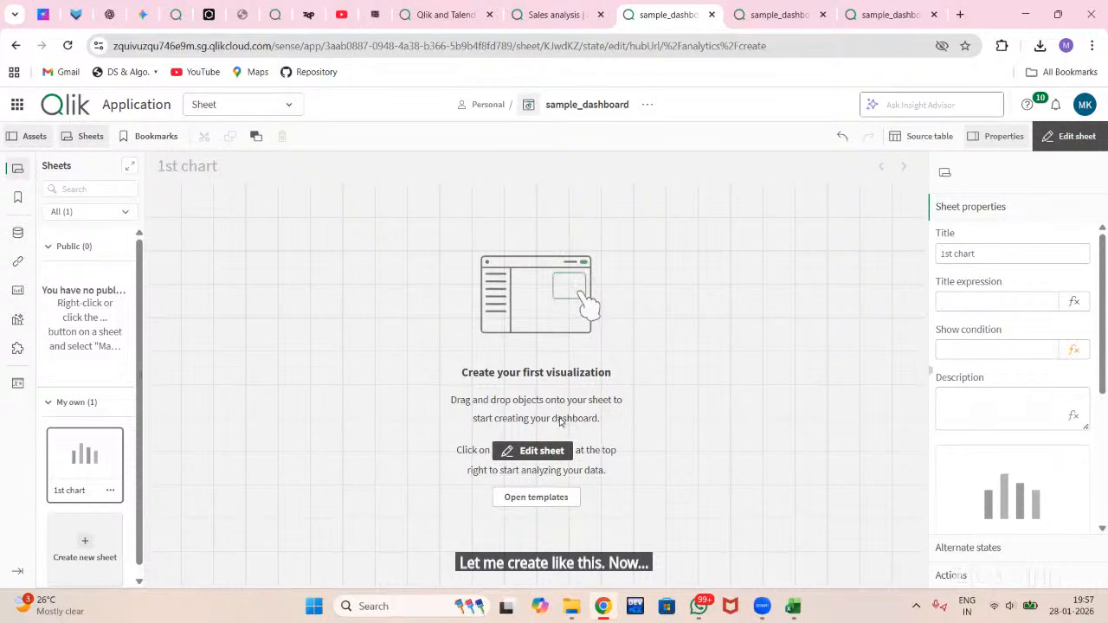
Step: Look through the highlighted sheet templates, then continue without a template
{"action": "left_click", "coordinate": [537, 499]}
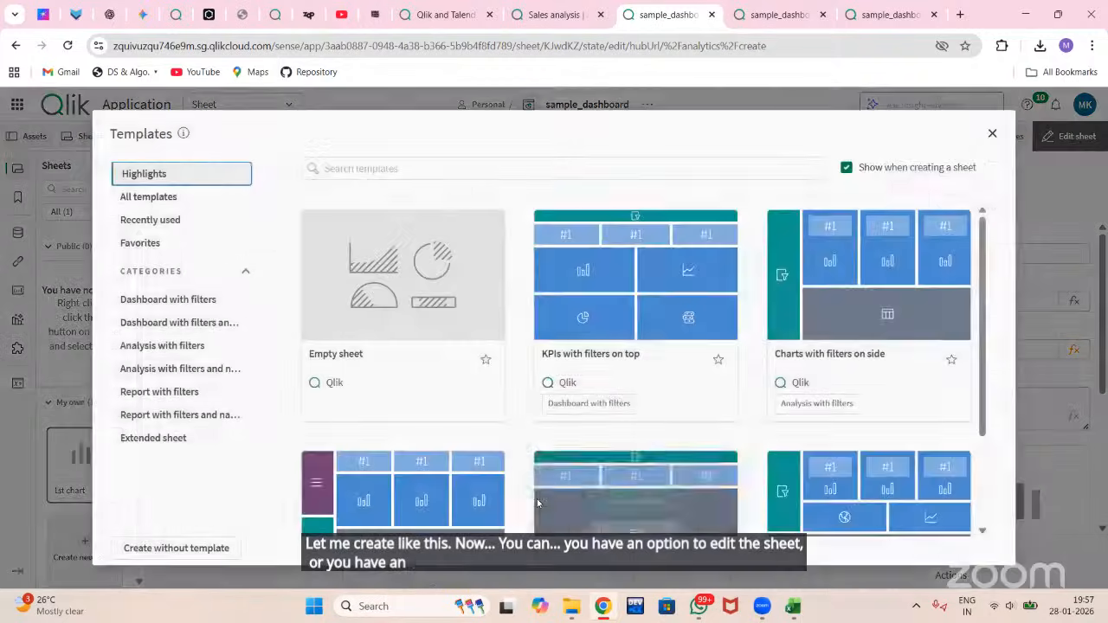
{"action": "scroll", "coordinate": [570, 444], "scroll_direction": "down", "scroll_amount": 2}
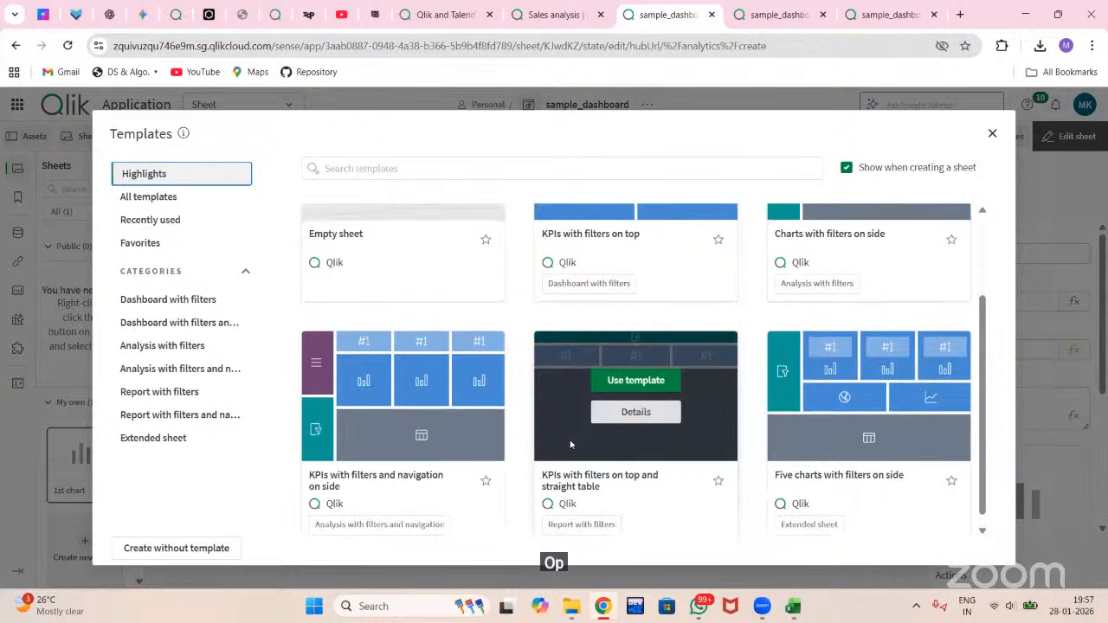
{"action": "scroll", "coordinate": [570, 444], "scroll_direction": "down", "scroll_amount": 1}
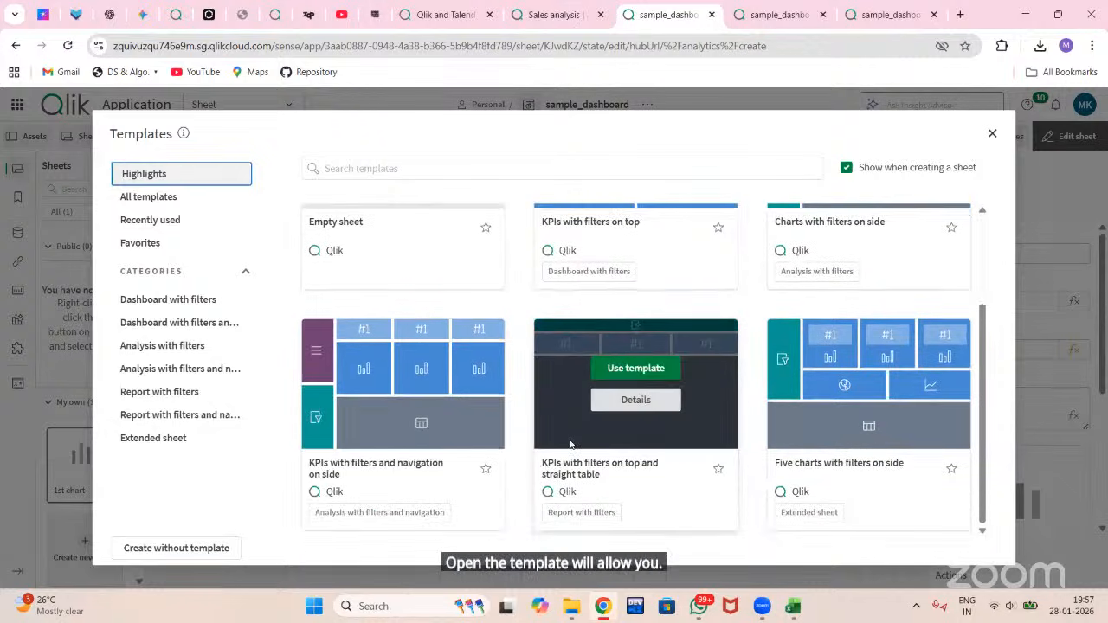
{"action": "scroll", "coordinate": [570, 444], "scroll_direction": "up", "scroll_amount": 2}
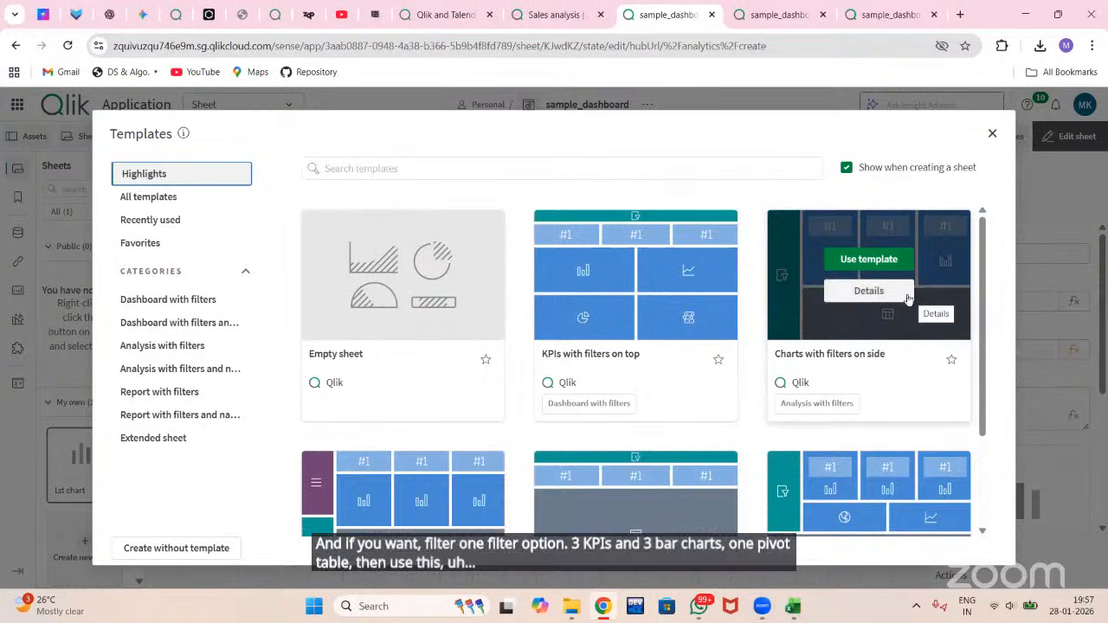
{"action": "scroll", "coordinate": [814, 370], "scroll_direction": "down", "scroll_amount": 2}
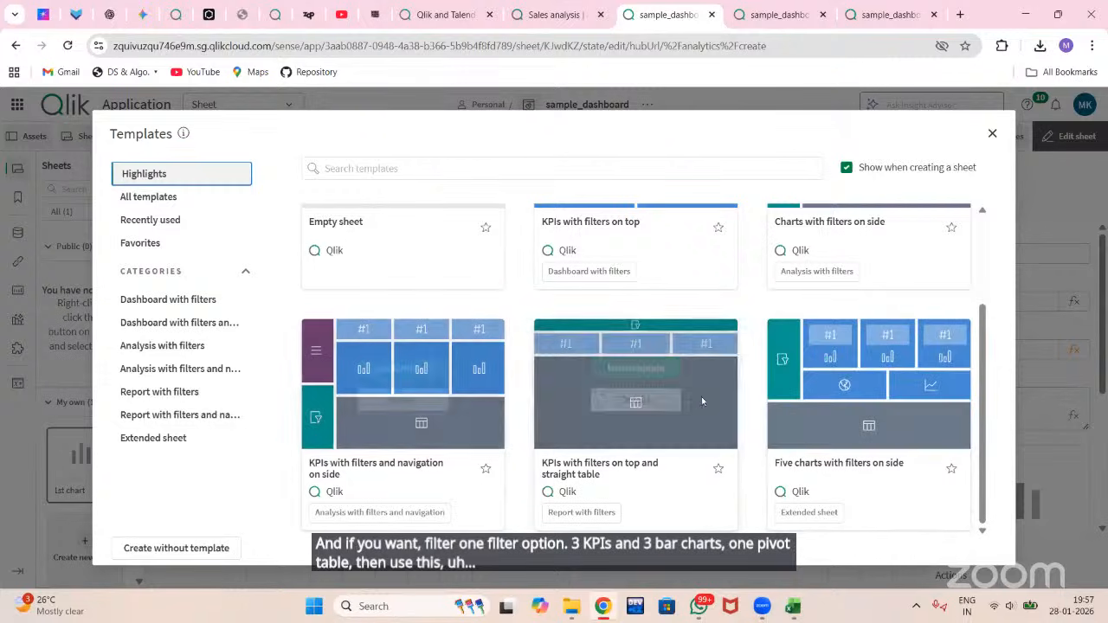
{"action": "scroll", "coordinate": [702, 398], "scroll_direction": "up", "scroll_amount": 2}
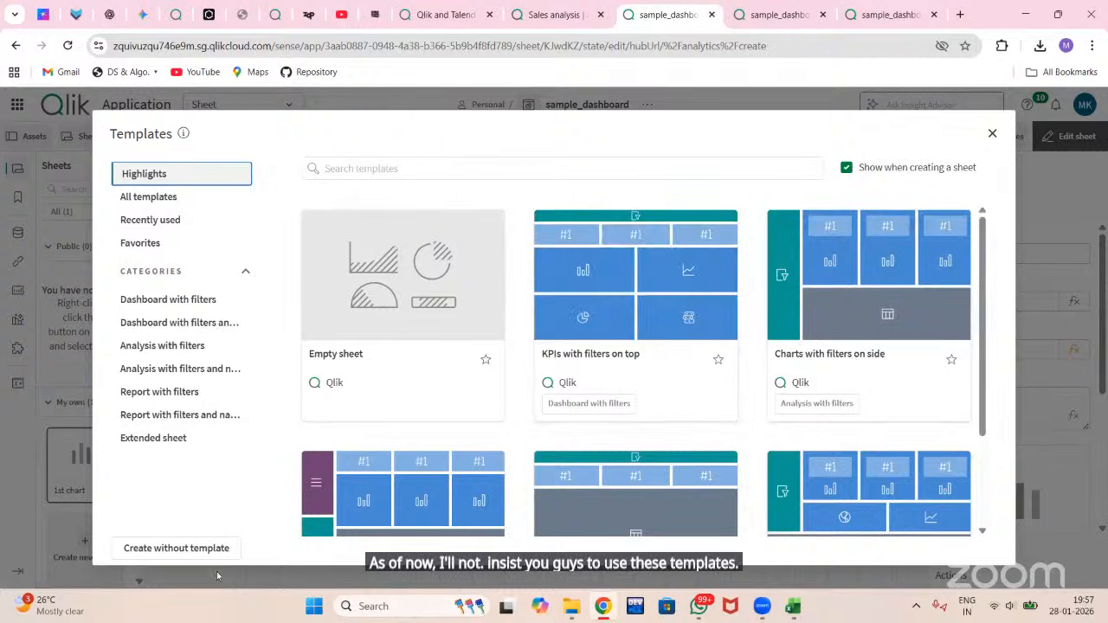
{"action": "left_click", "coordinate": [176, 549]}
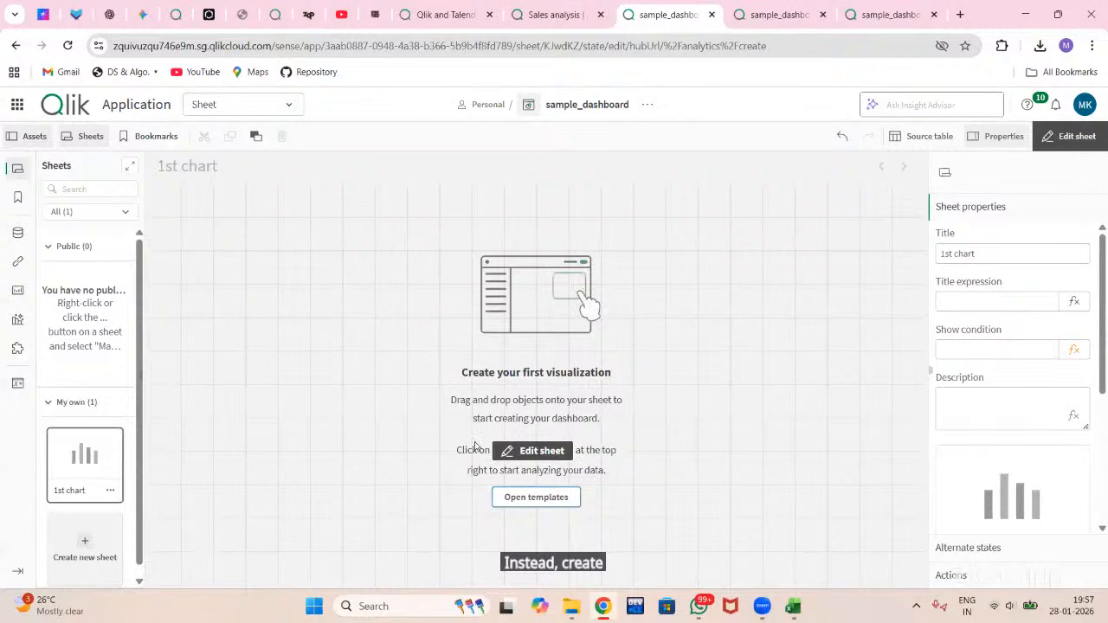
Step: Clear the title in the sheet properties and enter "1st chart" again
{"action": "left_click", "coordinate": [994, 249]}
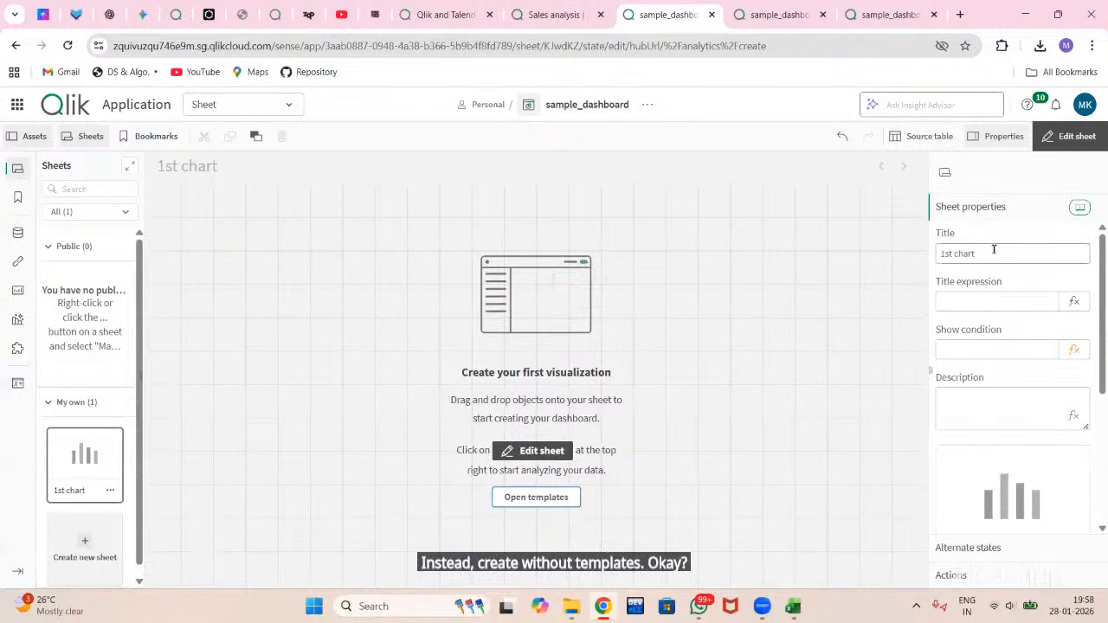
{"action": "left_click_drag", "start_coordinate": [994, 249], "coordinate": [930, 258]}
{"action": "key", "text": "BackSpace"}
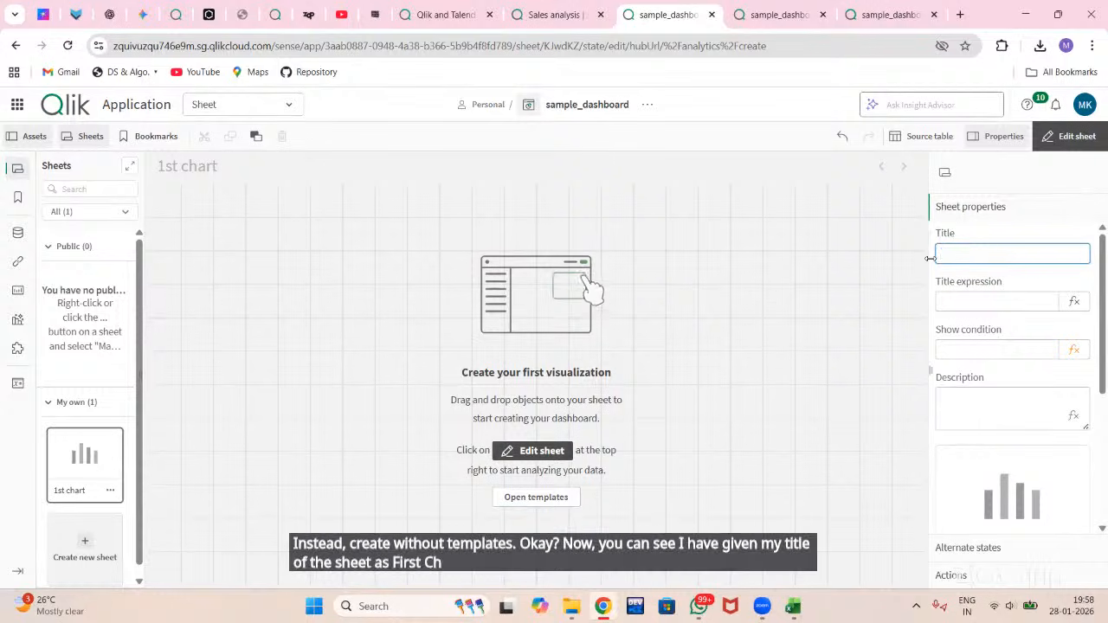
{"action": "type", "text": "Fst chart"}
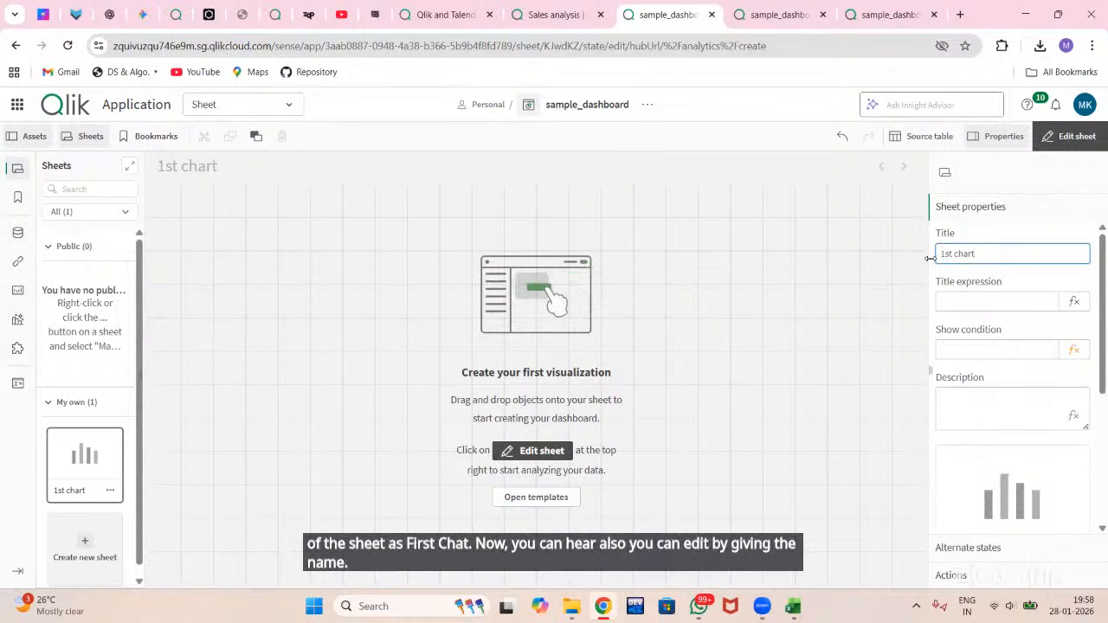
{"action": "key", "text": "Return"}
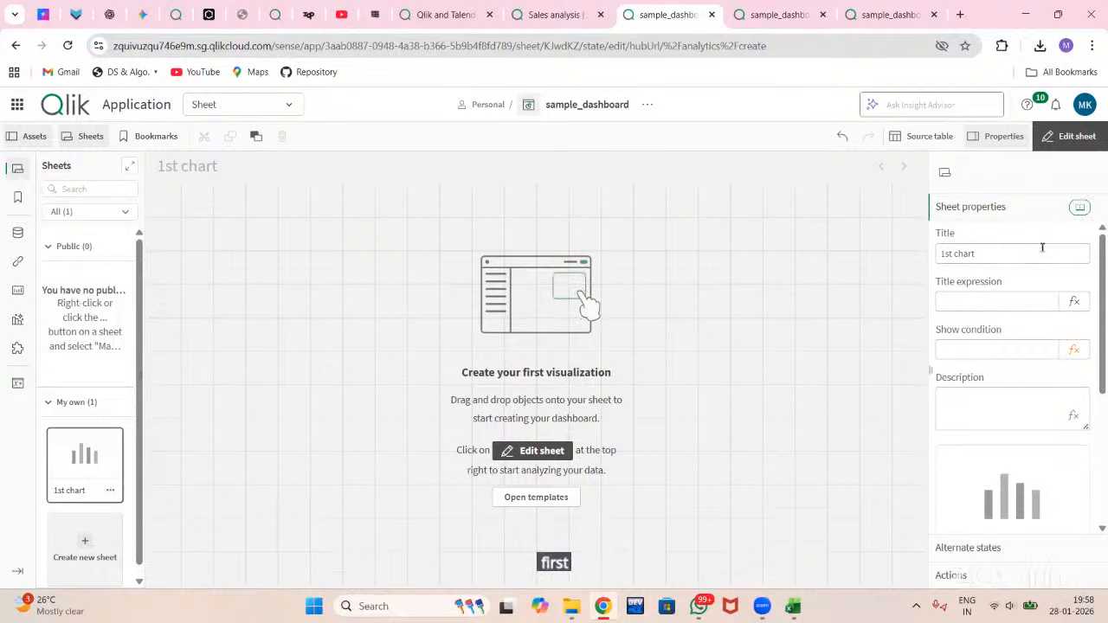
Step: Enter a+B as the title expression of the 1st chart sheet
{"action": "left_click", "coordinate": [973, 294]}
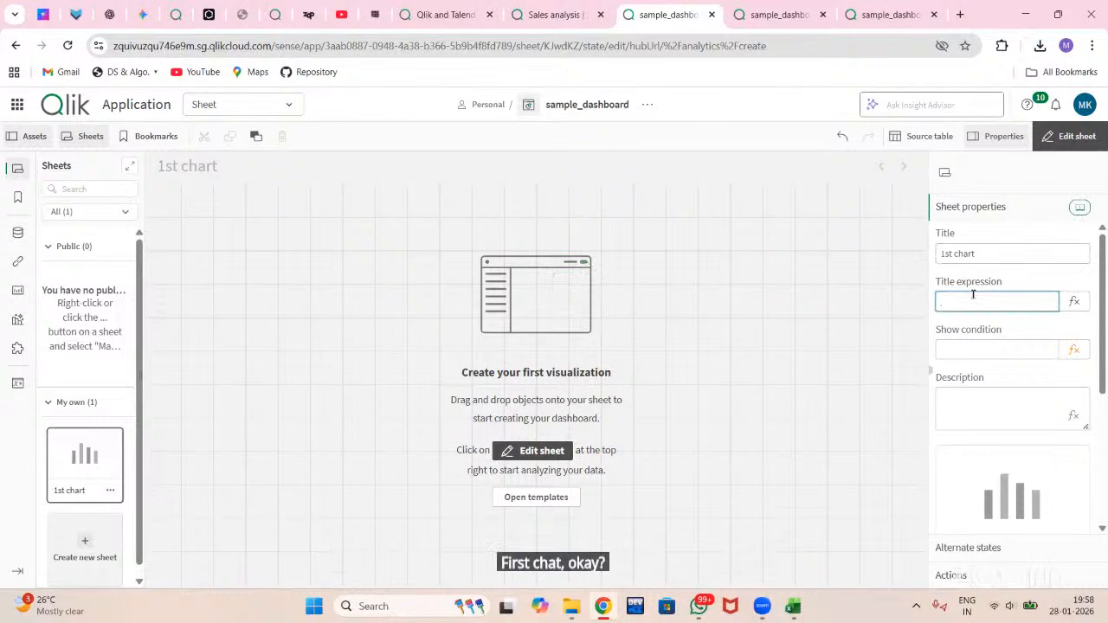
{"action": "left_click", "coordinate": [174, 170]}
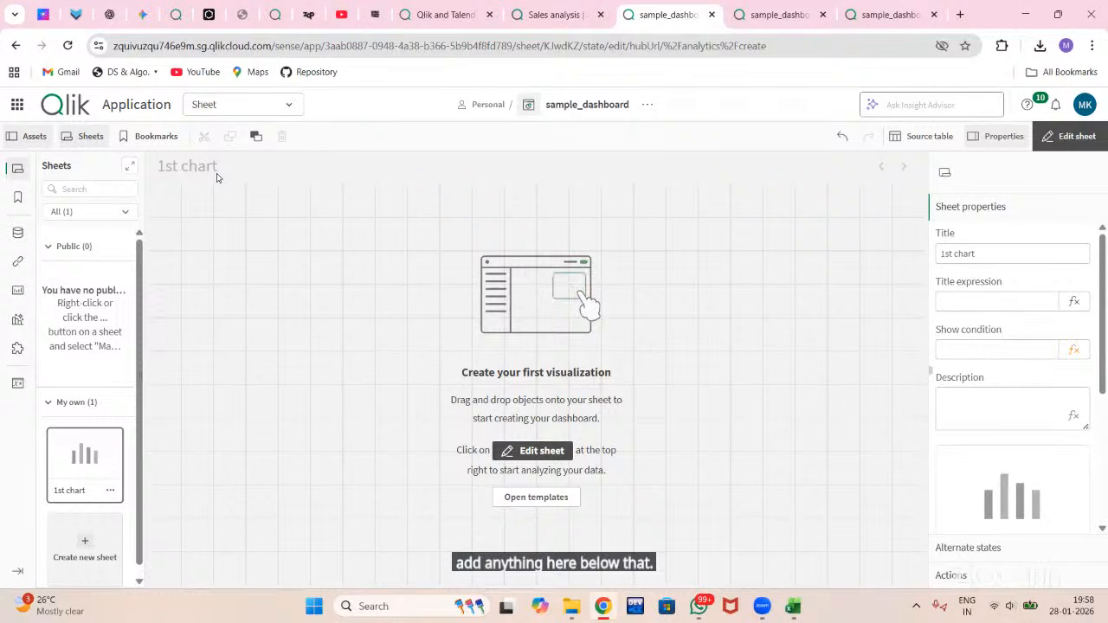
{"action": "left_click", "coordinate": [958, 300]}
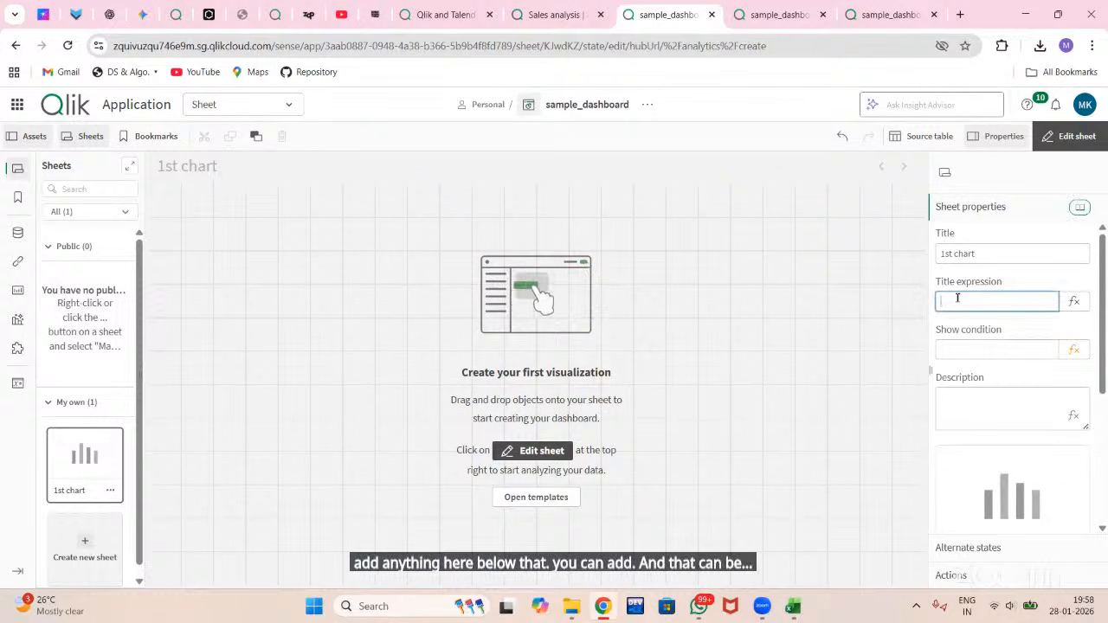
{"action": "type", "text": "a=B"}
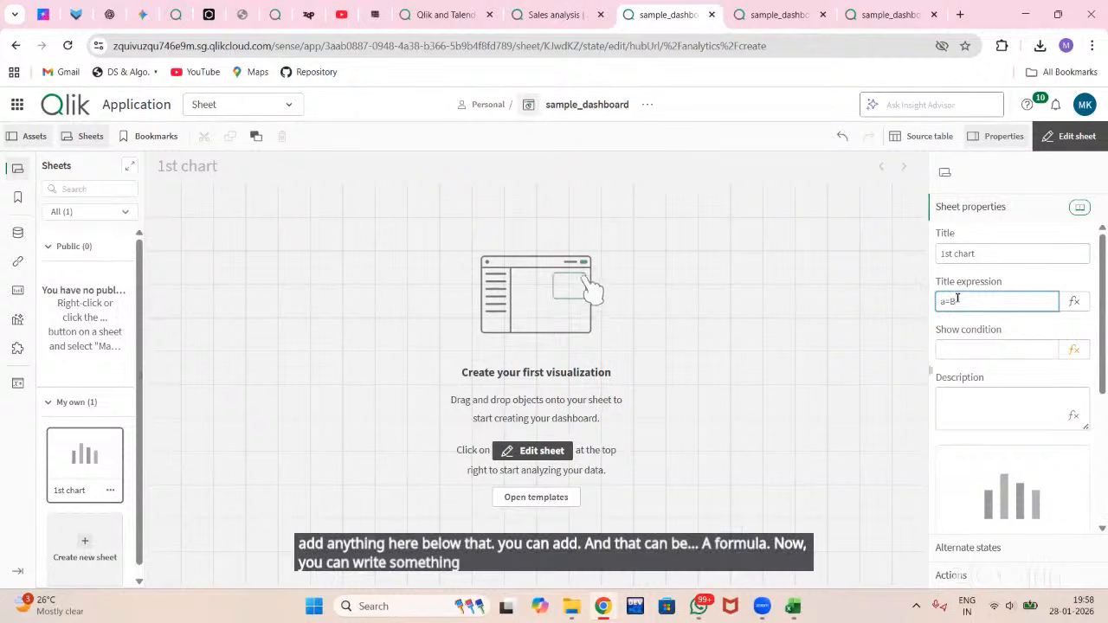
{"action": "key", "text": "BackSpace"}
{"action": "key", "text": "BackSpace"}
{"action": "type", "text": "+"}
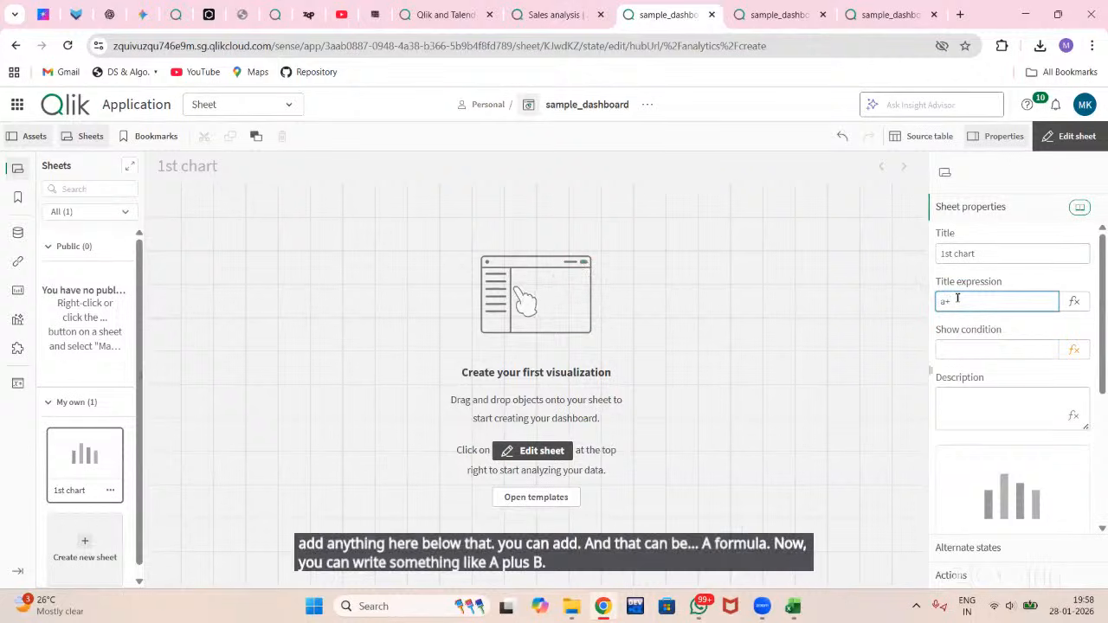
{"action": "type", "text": "B"}
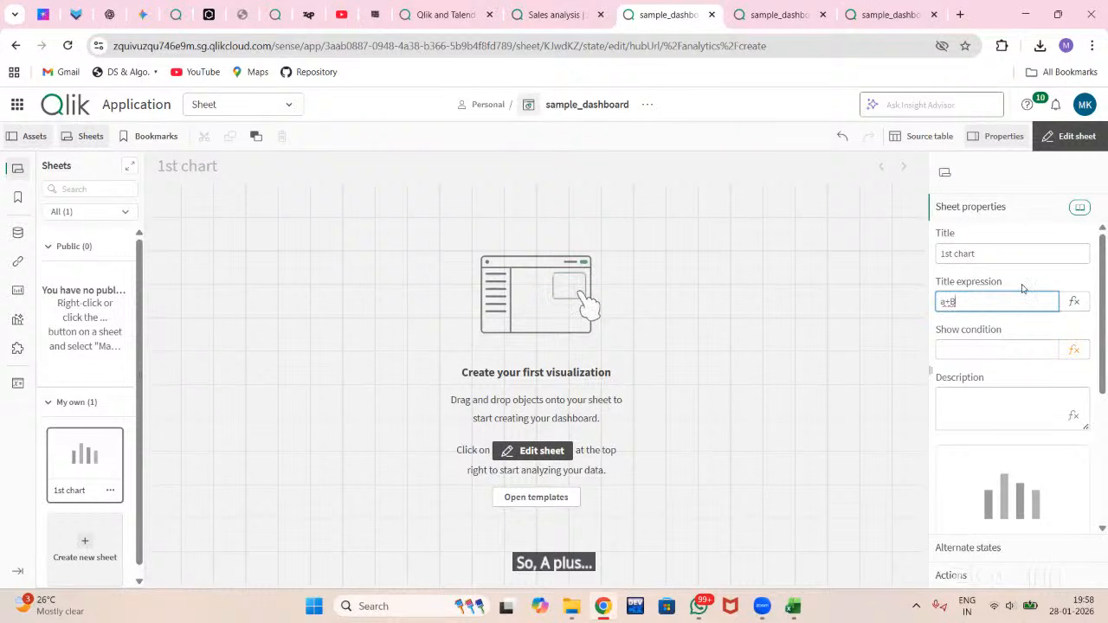
Step: Examine how the a+B title expression is written in the expression editor, then close the editor without applying
{"action": "triple_click", "coordinate": [958, 302]}
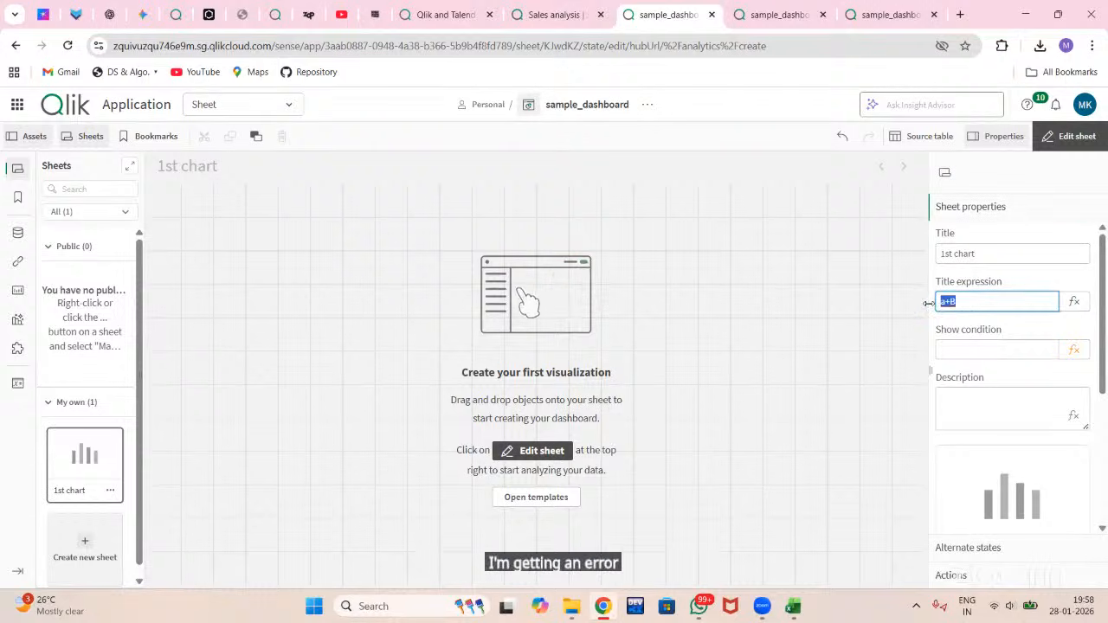
{"action": "left_click", "coordinate": [978, 301]}
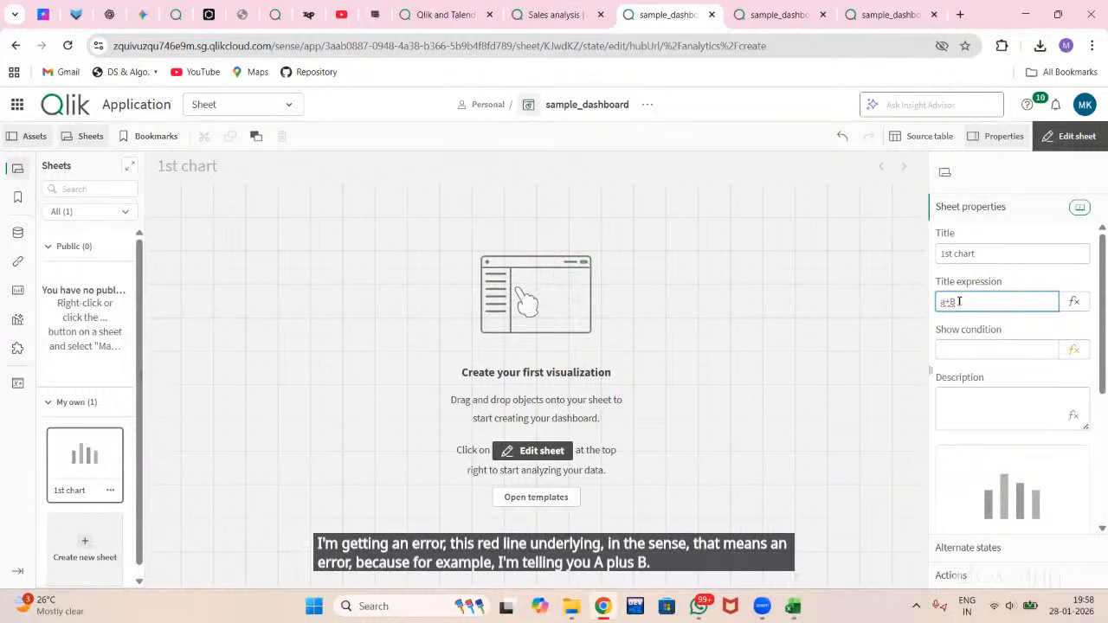
{"action": "left_click", "coordinate": [1074, 302]}
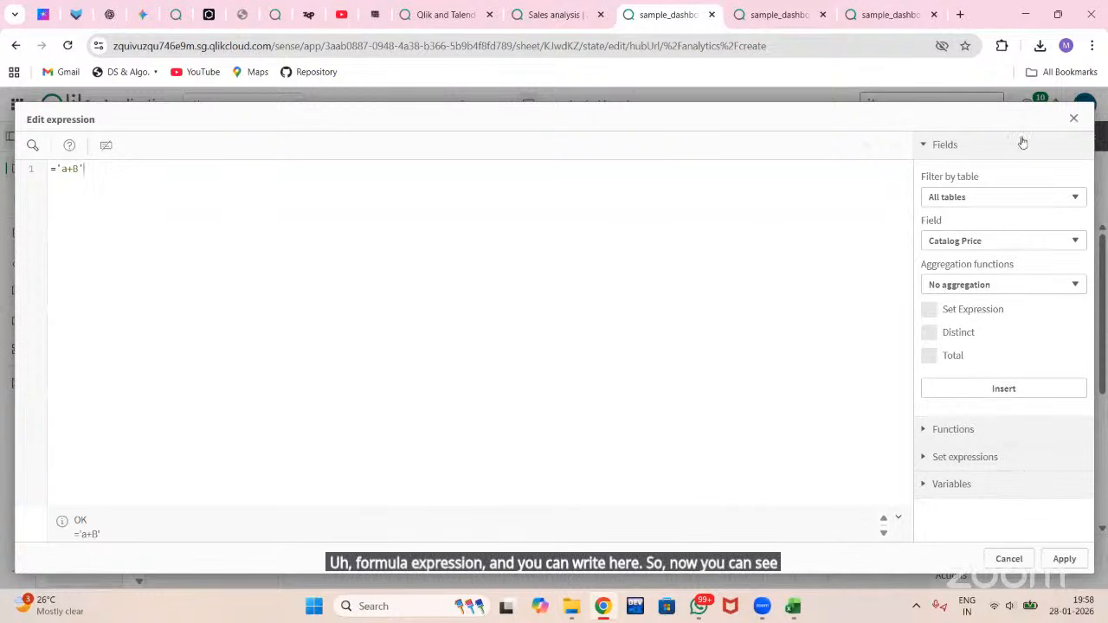
{"action": "left_click", "coordinate": [1074, 121]}
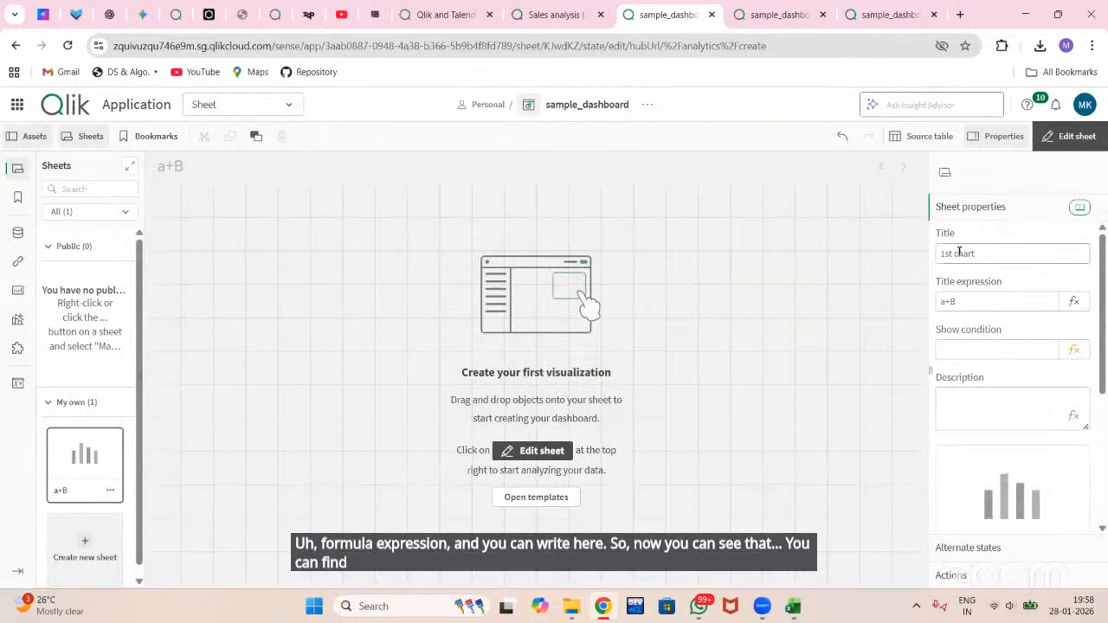
Step: Replace the sheet's title expression with a+b
{"action": "left_click", "coordinate": [963, 303]}
{"action": "key", "text": "BackSpace"}
{"action": "key", "text": "BackSpace"}
{"action": "key", "text": "BackSpace"}
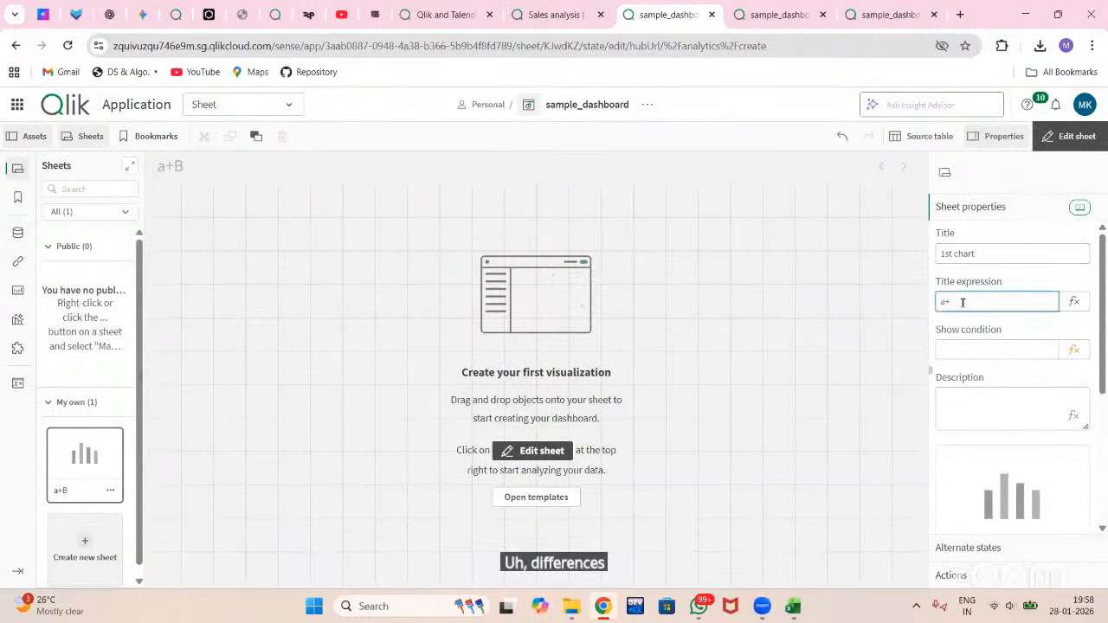
{"action": "type", "text": "a"}
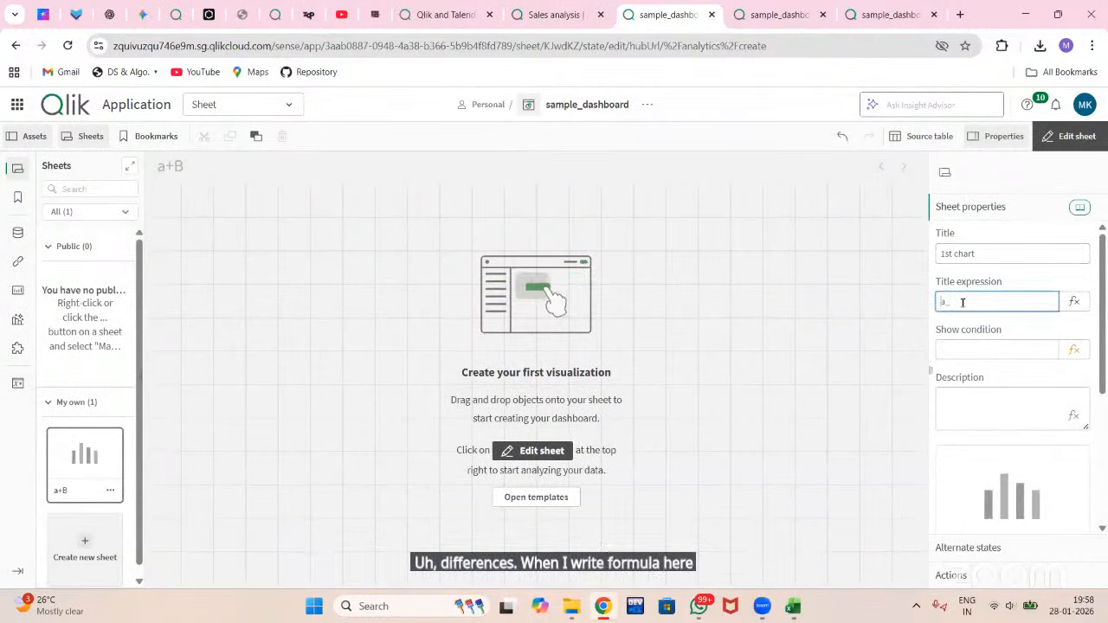
{"action": "type", "text": "+b"}
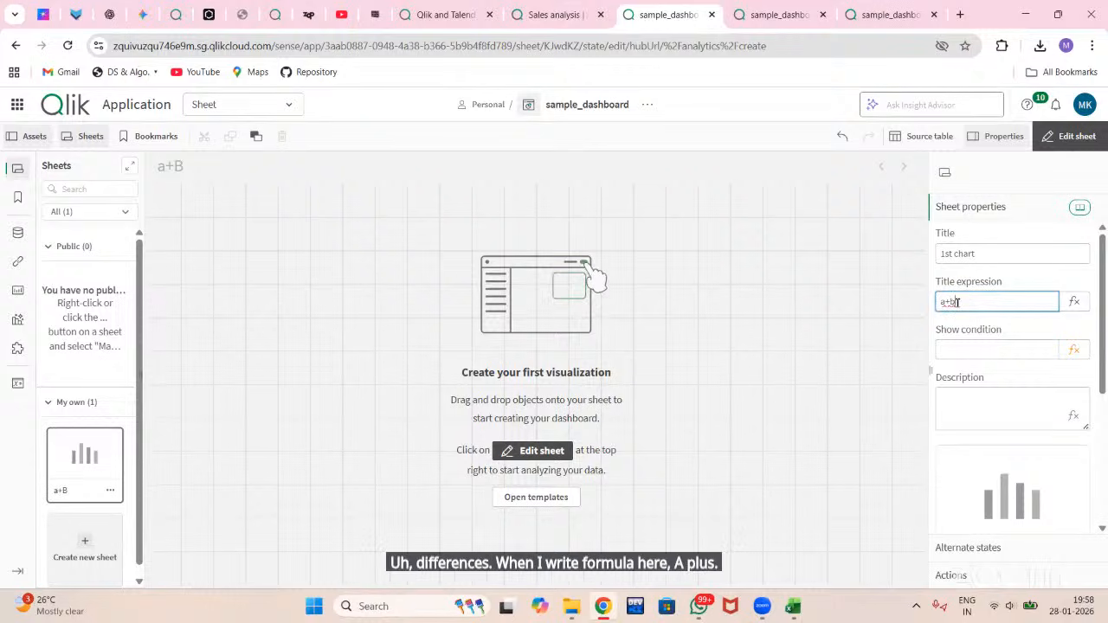
Step: Examine the equals sign and quotes around a+b in the expression editor, then close it
{"action": "left_click_drag", "start_coordinate": [958, 303], "coordinate": [931, 306]}
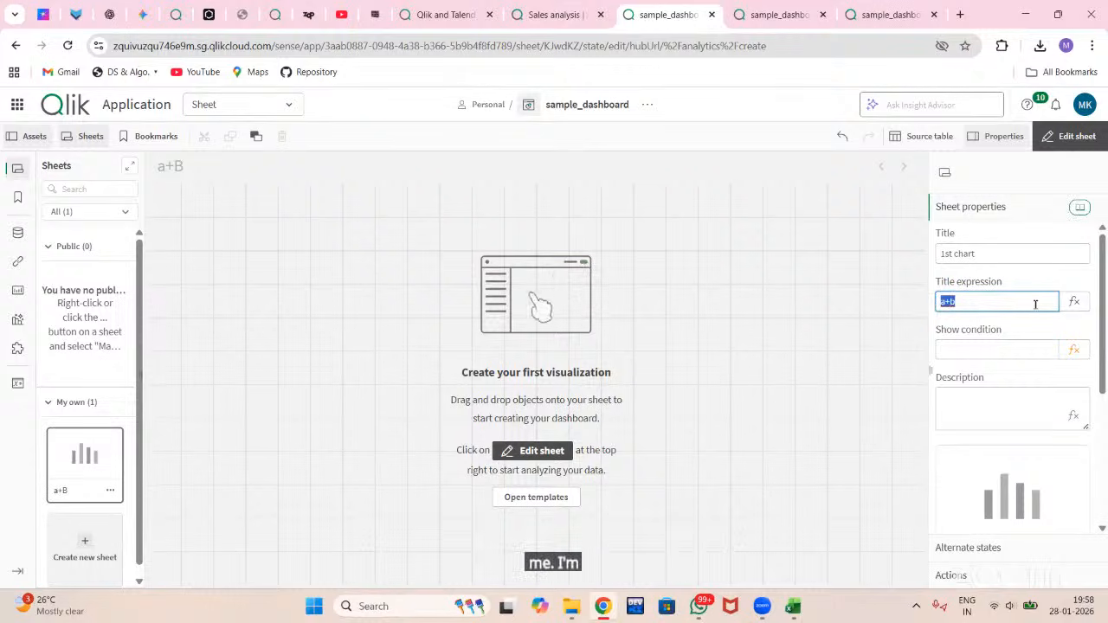
{"action": "left_click", "coordinate": [1075, 305]}
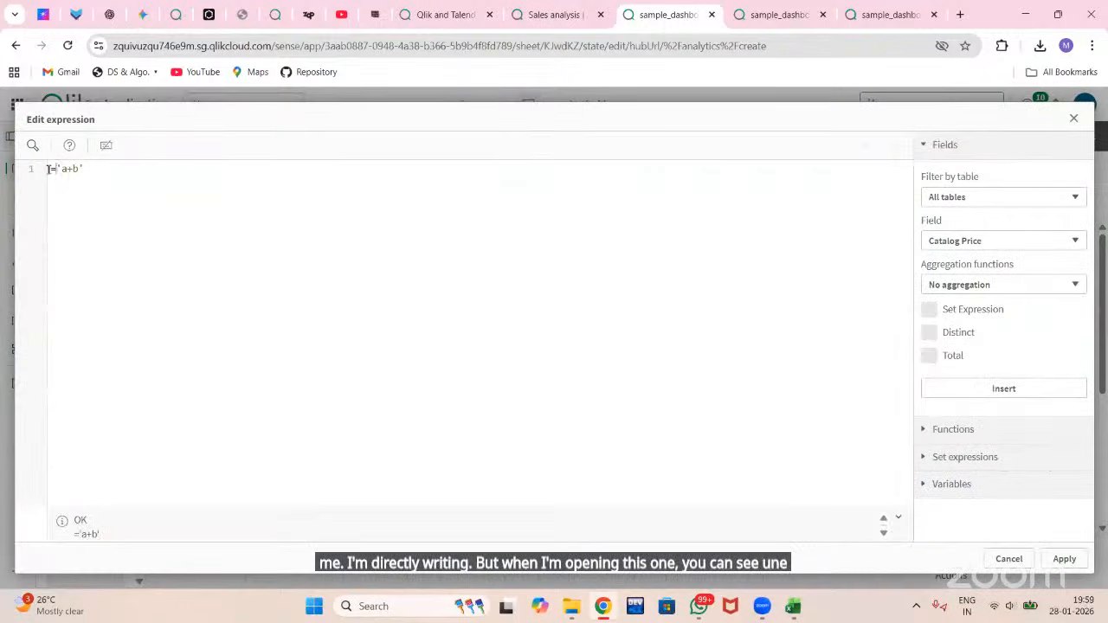
{"action": "left_click", "coordinate": [178, 280]}
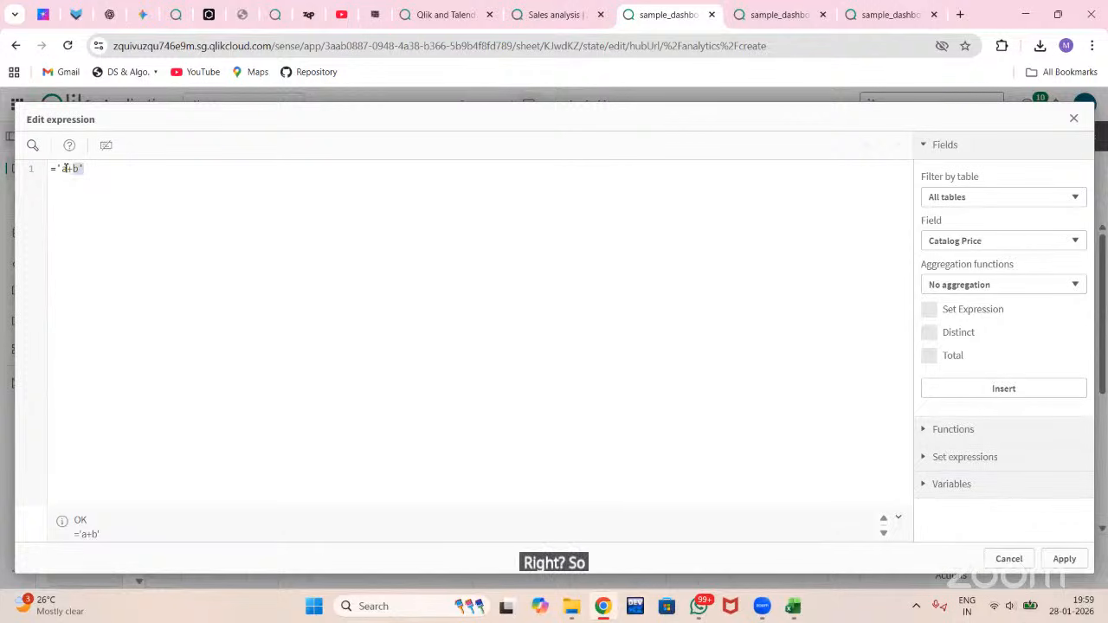
{"action": "left_click_drag", "start_coordinate": [65, 168], "coordinate": [55, 168]}
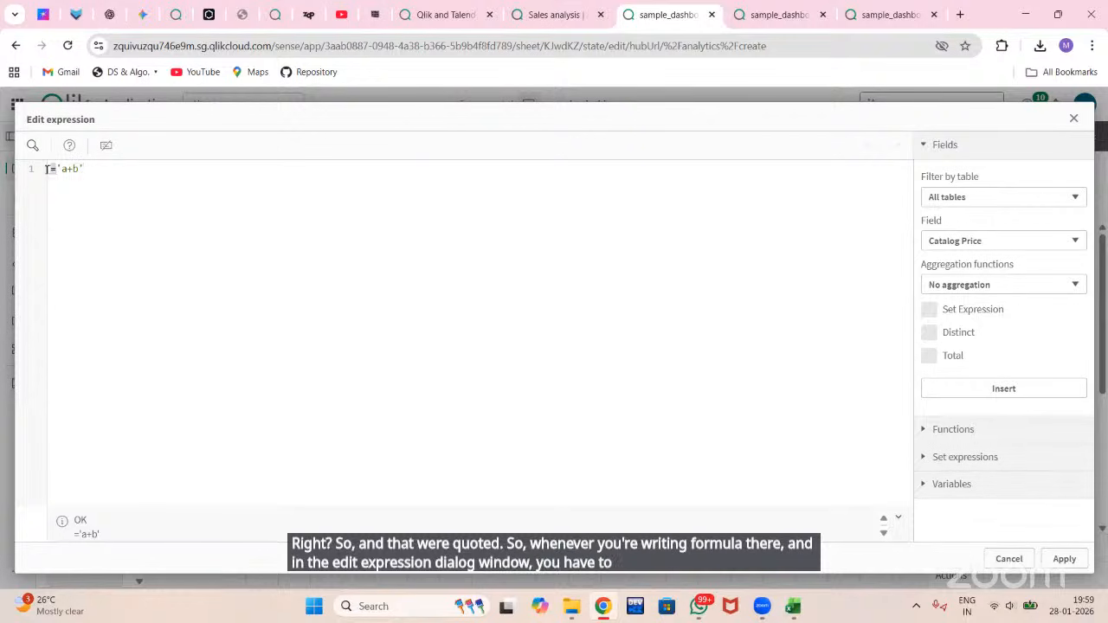
{"action": "left_click", "coordinate": [1073, 121]}
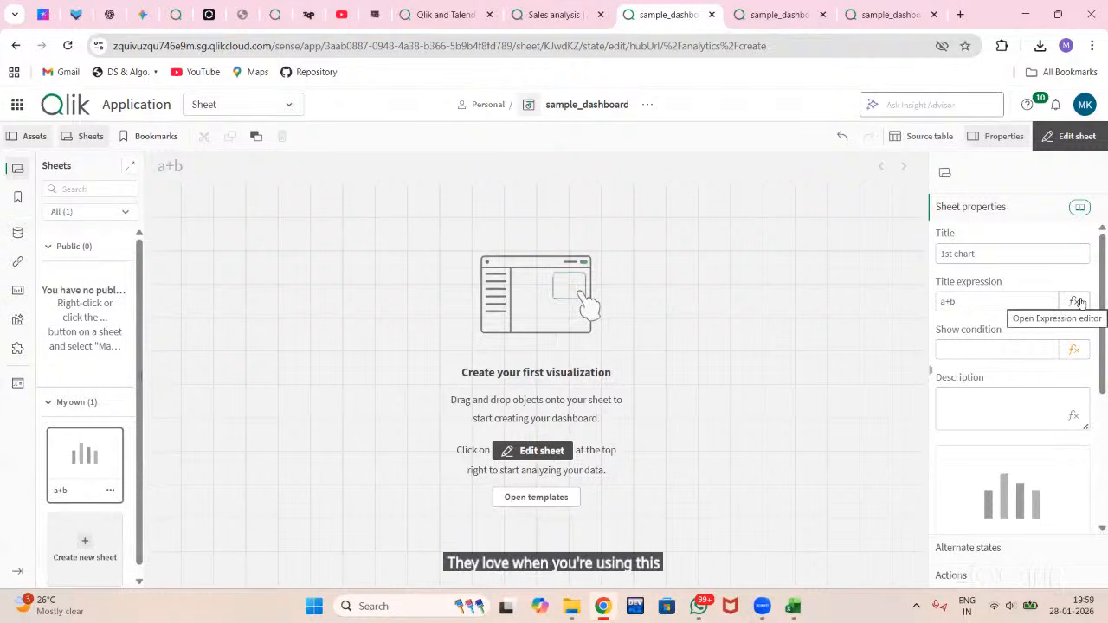
Step: Open the sheet's styling settings and switch the background from Auto to Custom
{"action": "scroll", "coordinate": [973, 422], "scroll_direction": "down", "scroll_amount": 3}
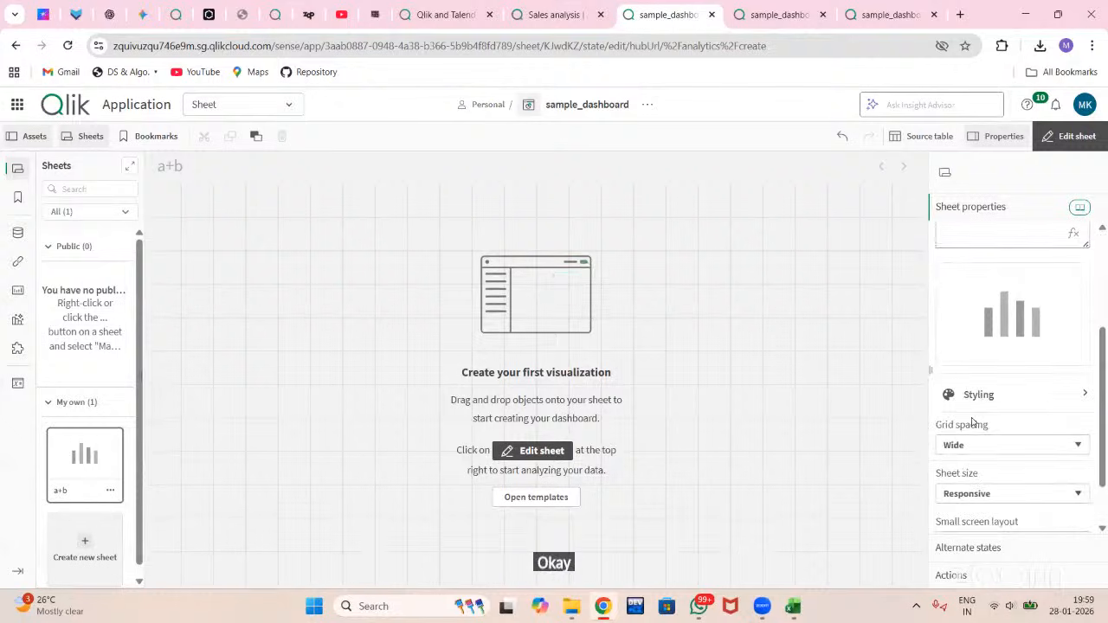
{"action": "scroll", "coordinate": [990, 255], "scroll_direction": "up", "scroll_amount": 3}
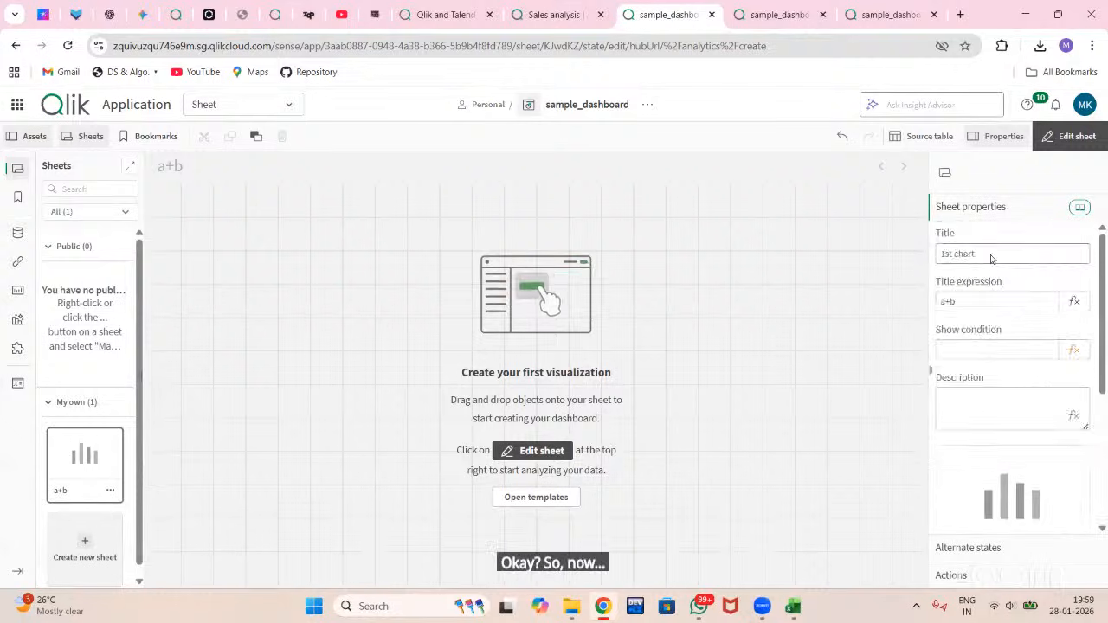
{"action": "scroll", "coordinate": [990, 255], "scroll_direction": "down", "scroll_amount": 2}
{"action": "scroll", "coordinate": [990, 255], "scroll_direction": "down", "scroll_amount": 1}
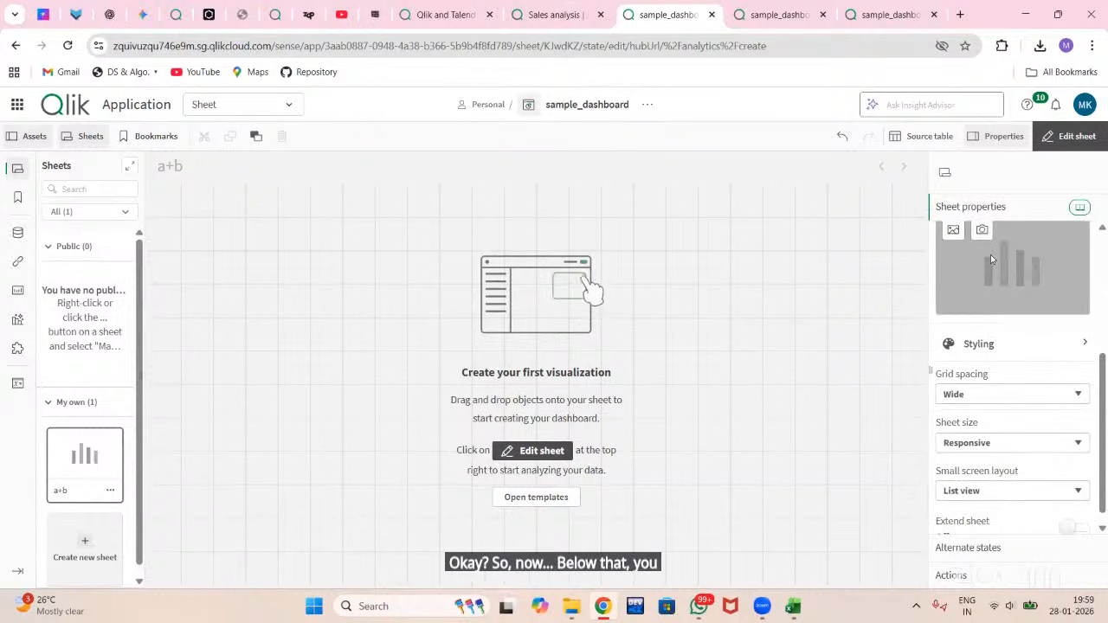
{"action": "left_click", "coordinate": [975, 344]}
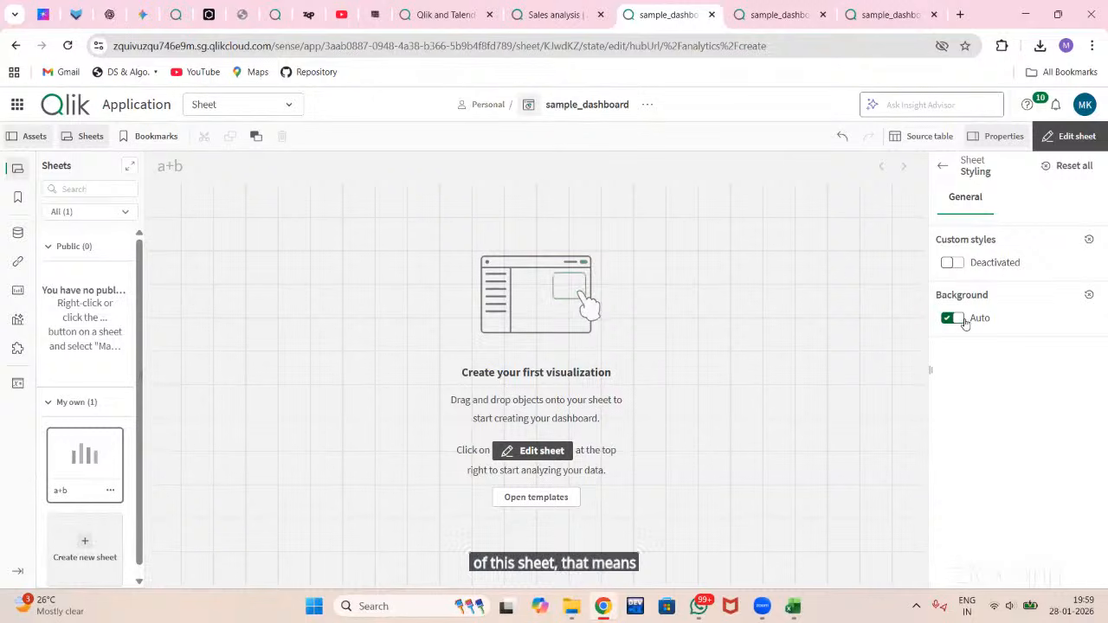
{"action": "left_click", "coordinate": [965, 321]}
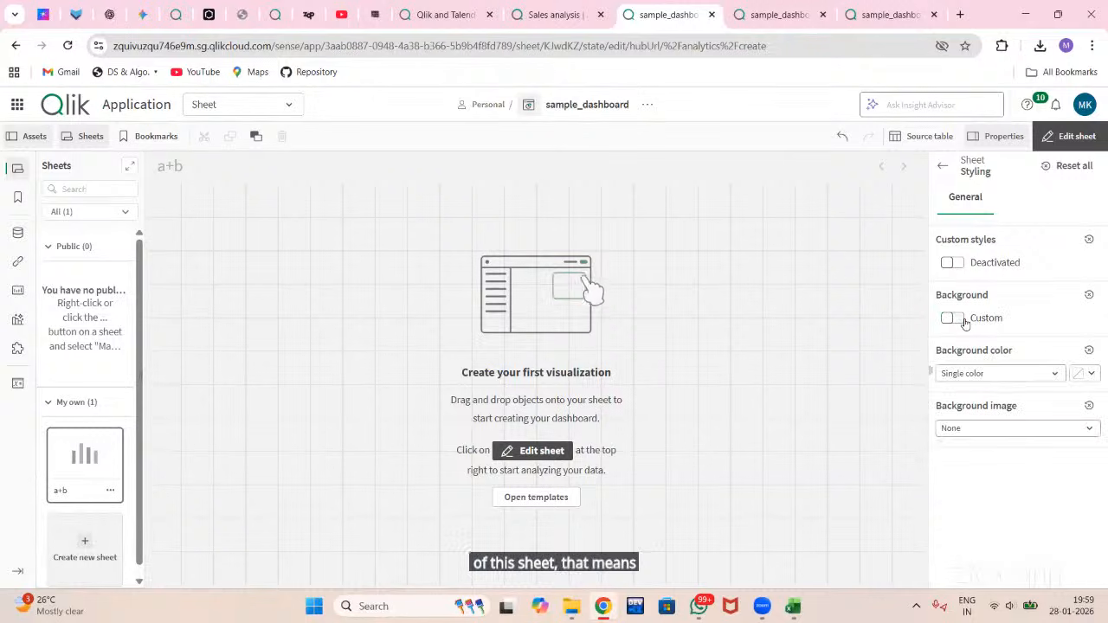
Step: Keep the background as a single color, try dark blue #006580, and settle on the light teal swatch
{"action": "left_click", "coordinate": [990, 376]}
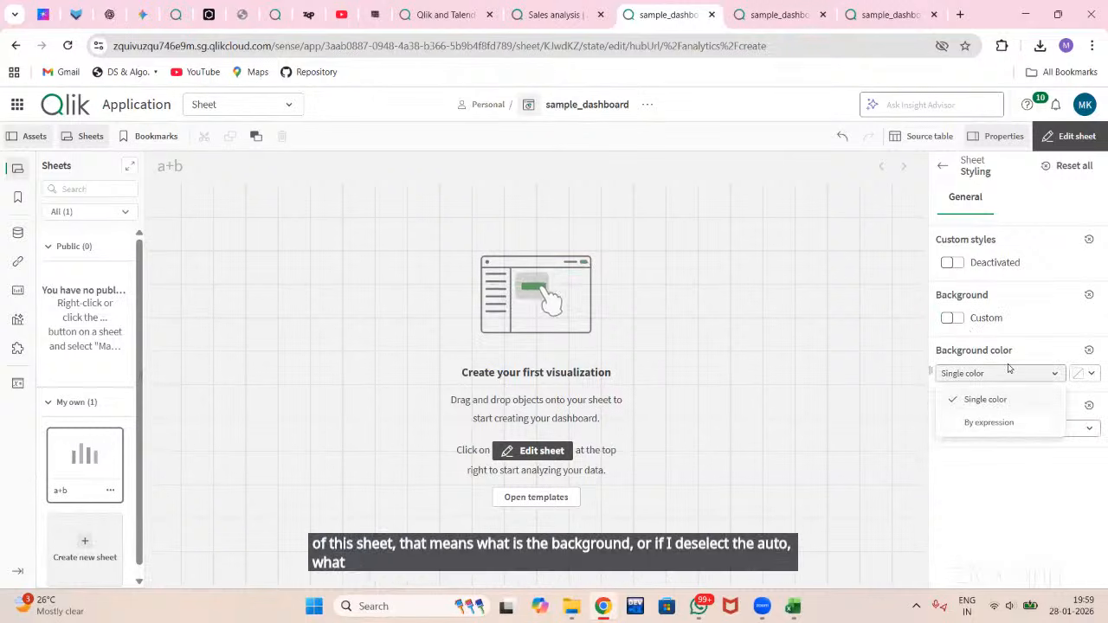
{"action": "left_click", "coordinate": [981, 370]}
{"action": "left_click", "coordinate": [1091, 376]}
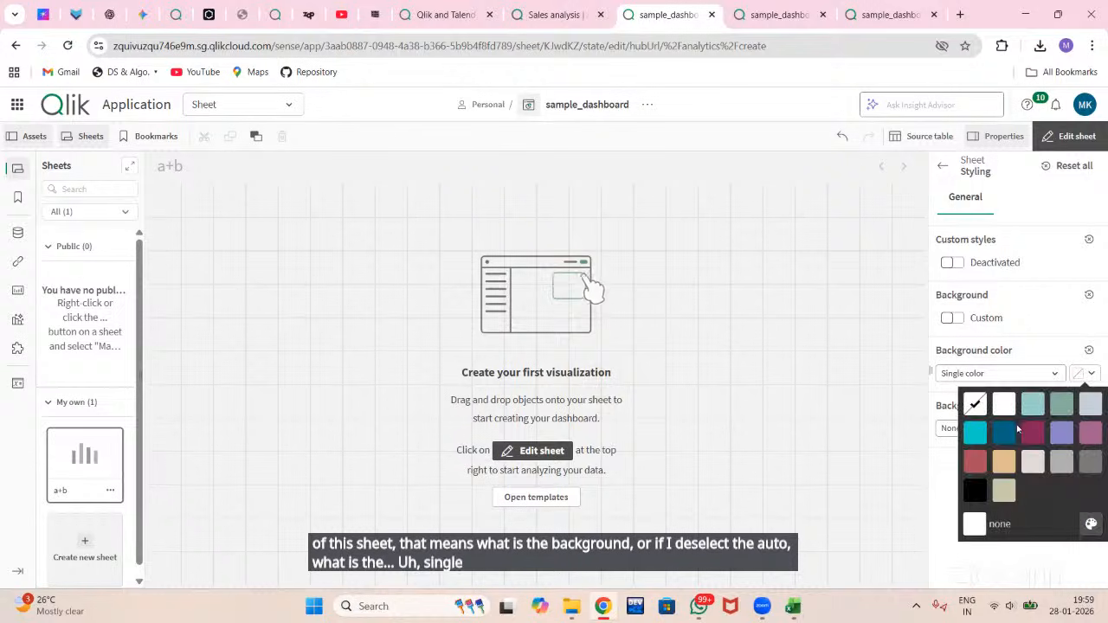
{"action": "left_click", "coordinate": [1005, 434]}
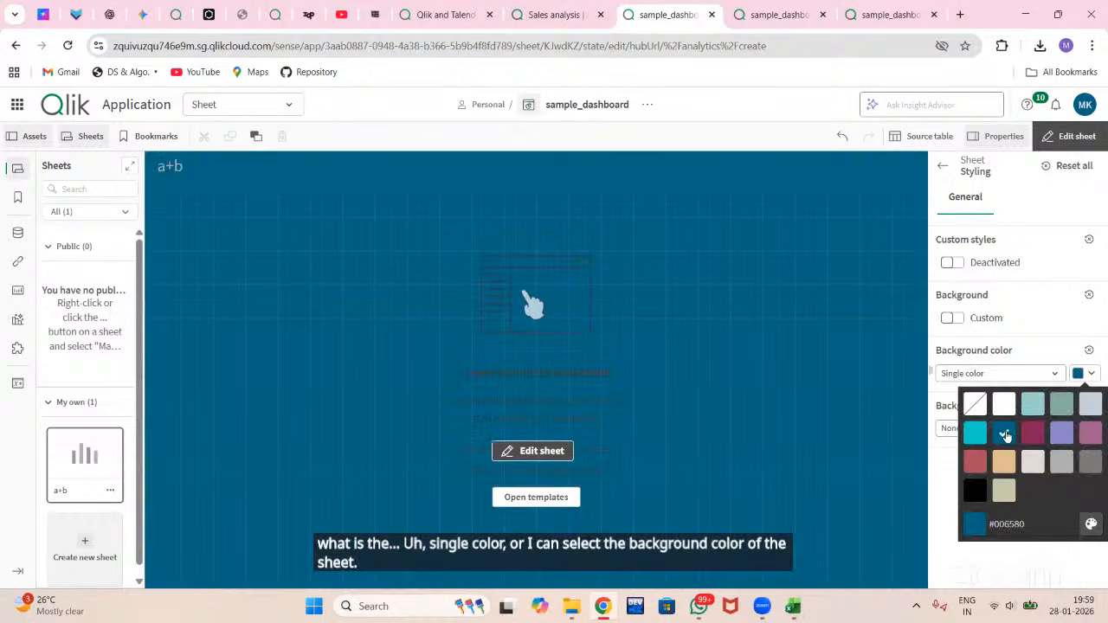
{"action": "left_click", "coordinate": [1033, 403]}
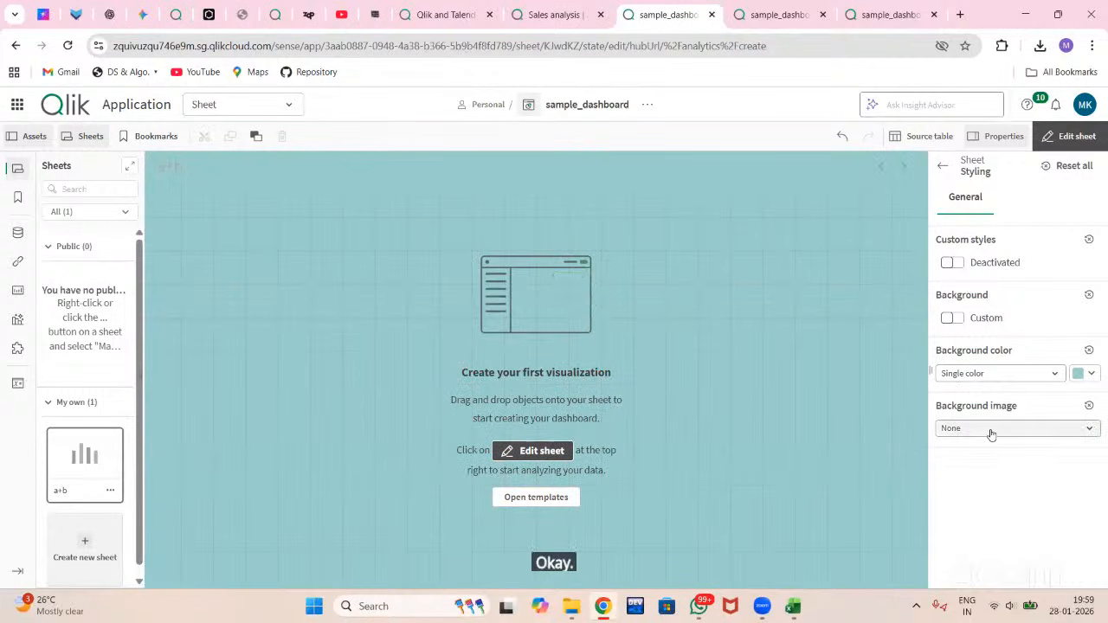
Step: Set the background image source to Media library and view the library's upload dialog without choosing a file
{"action": "left_click", "coordinate": [991, 429]}
{"action": "left_click", "coordinate": [982, 477]}
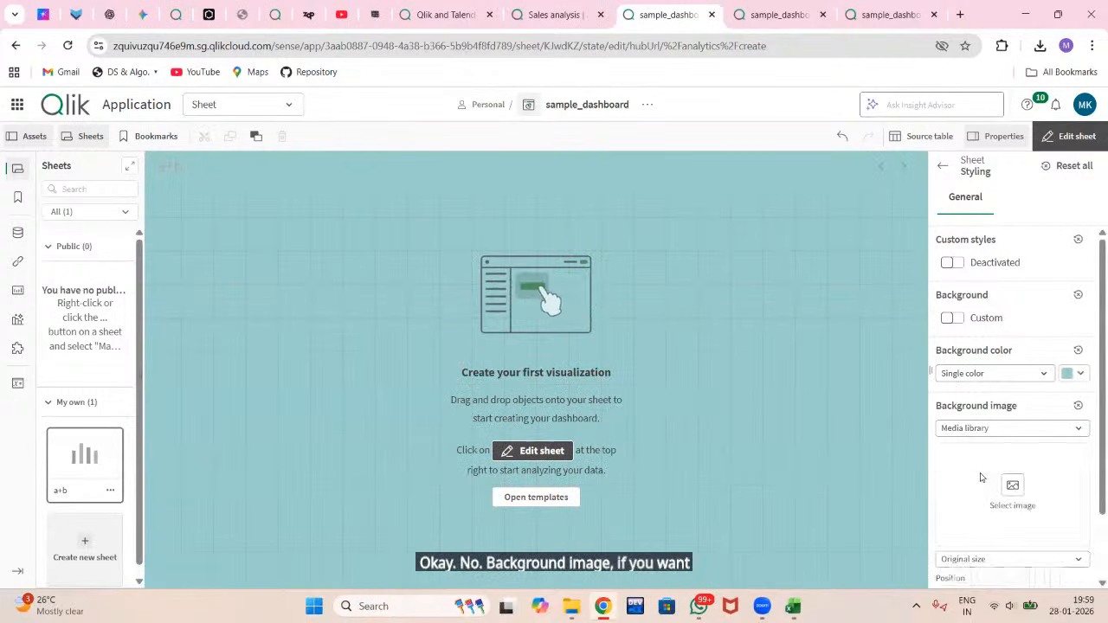
{"action": "scroll", "coordinate": [986, 475], "scroll_direction": "down", "scroll_amount": 1}
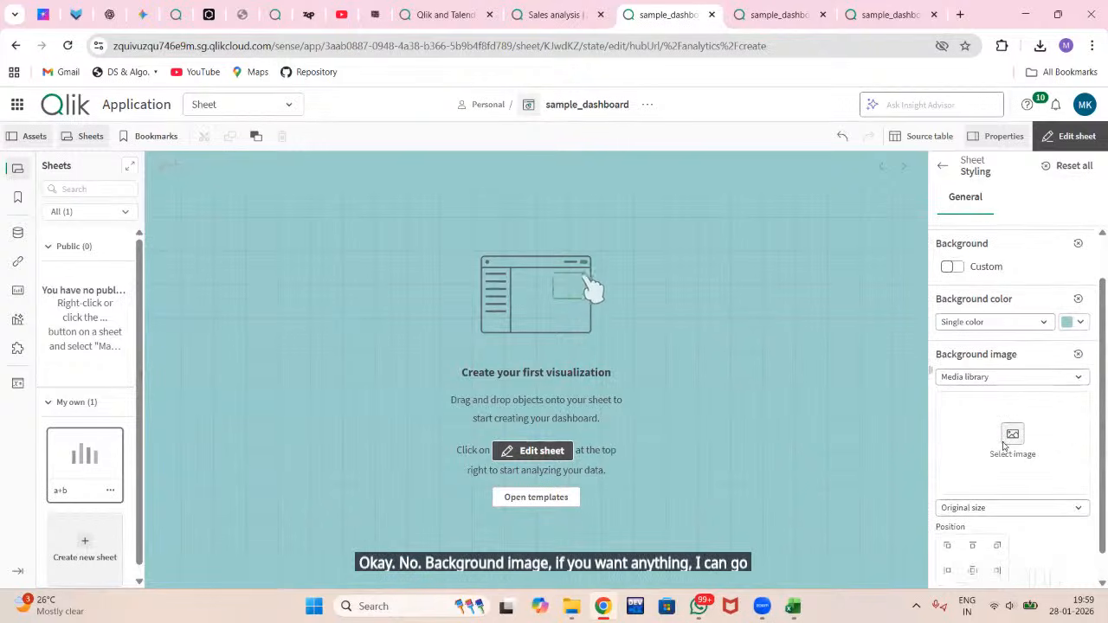
{"action": "left_click", "coordinate": [1006, 444]}
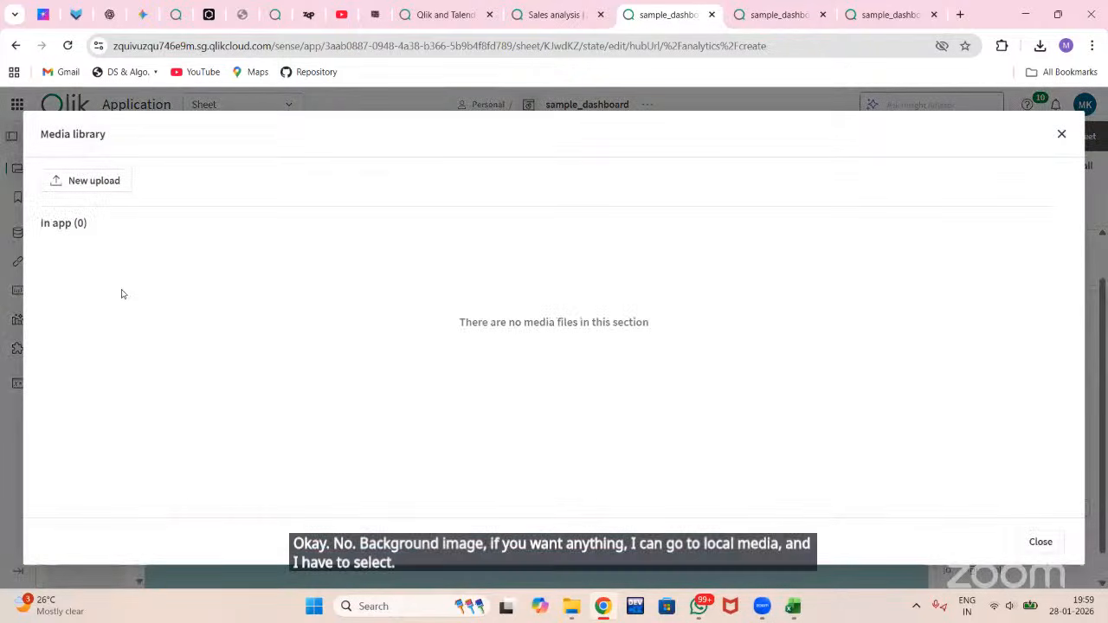
{"action": "left_click", "coordinate": [95, 185]}
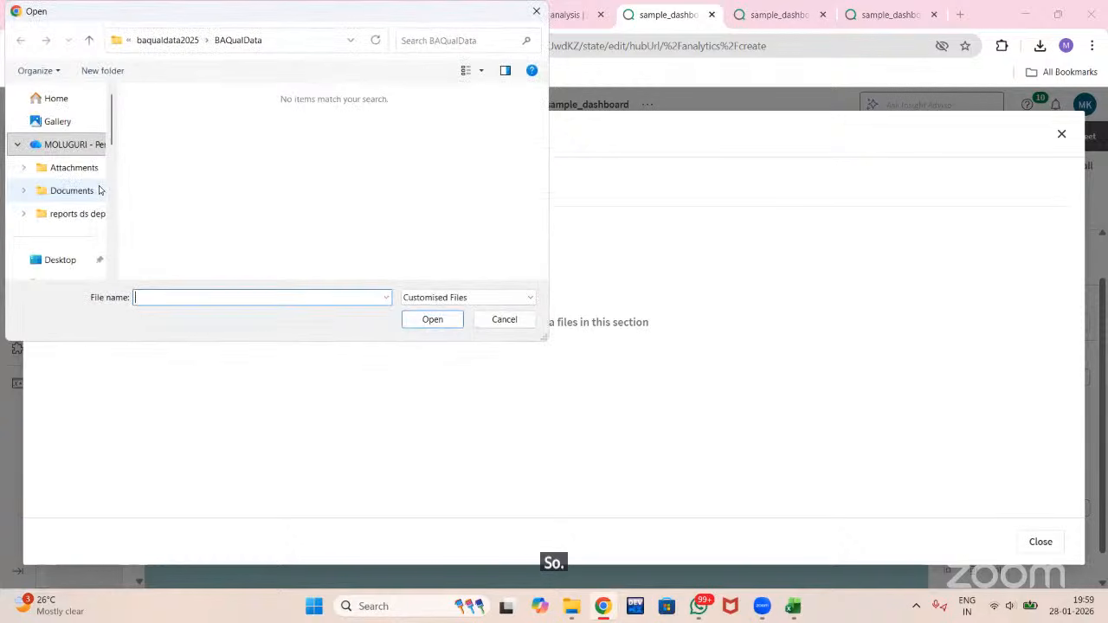
{"action": "left_click", "coordinate": [538, 12]}
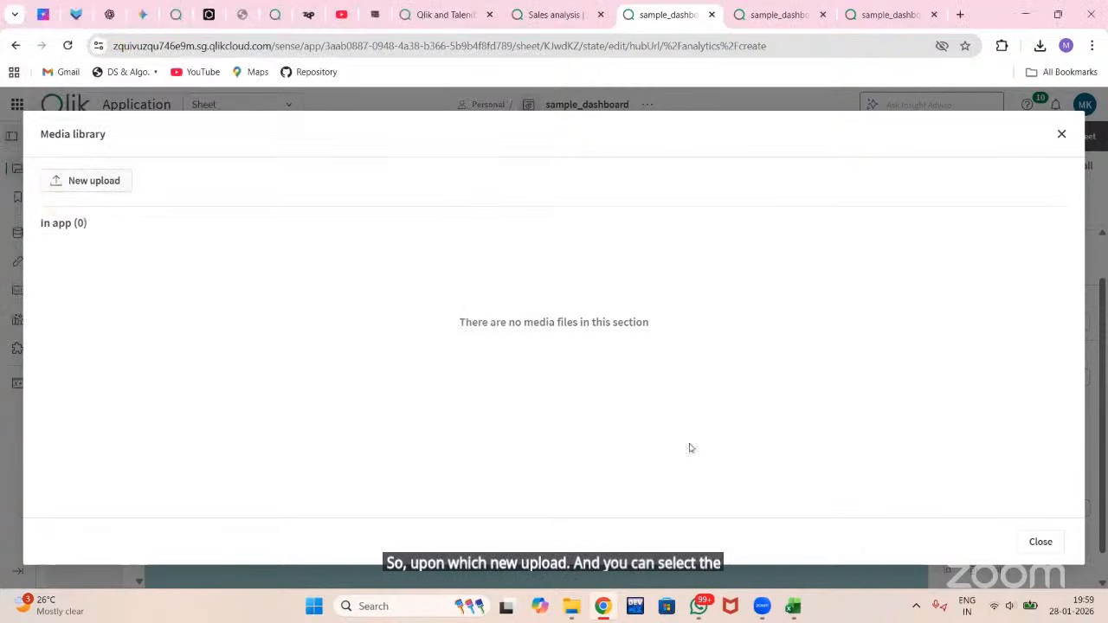
{"action": "left_click", "coordinate": [1040, 542]}
Step: Look over the sheet styling options and return to the sheet properties
{"action": "scroll", "coordinate": [1012, 430], "scroll_direction": "down", "scroll_amount": 1}
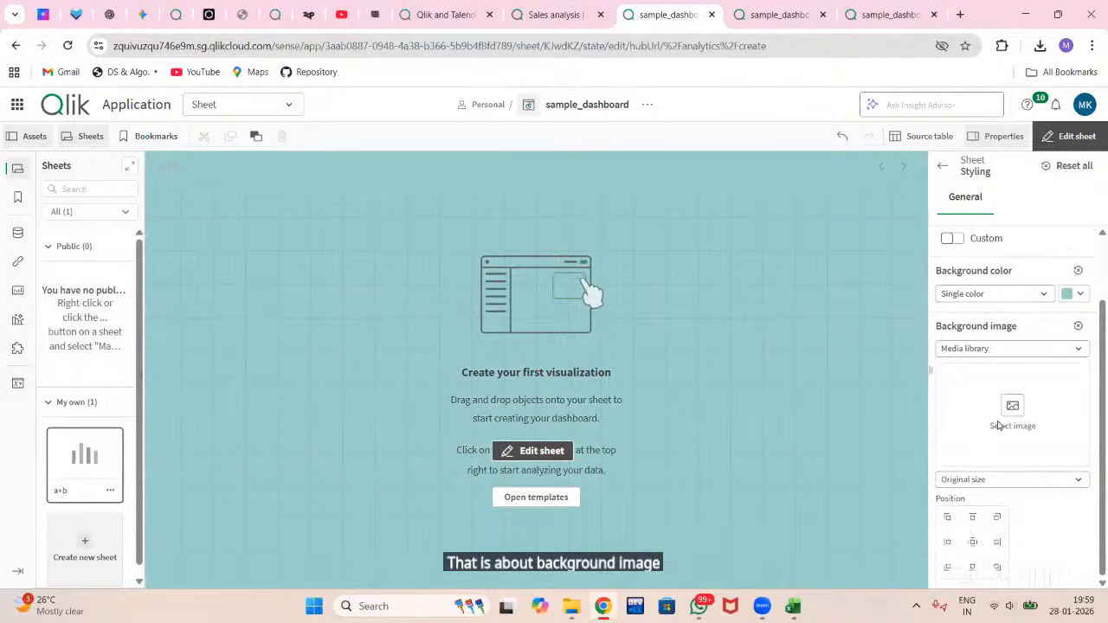
{"action": "scroll", "coordinate": [998, 425], "scroll_direction": "up", "scroll_amount": 2}
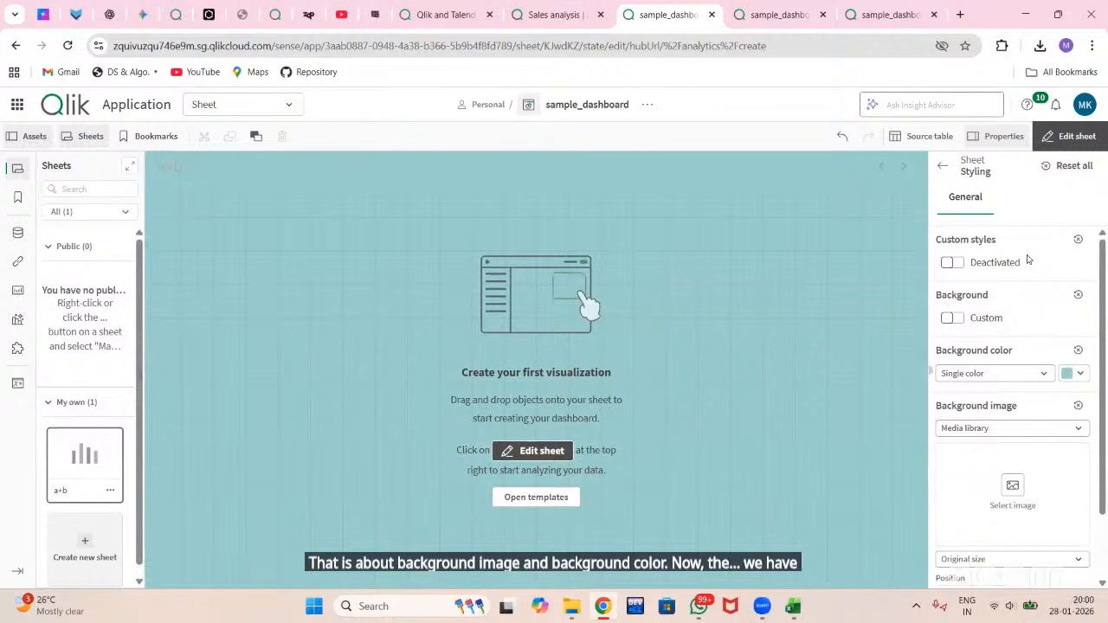
{"action": "left_click", "coordinate": [943, 165]}
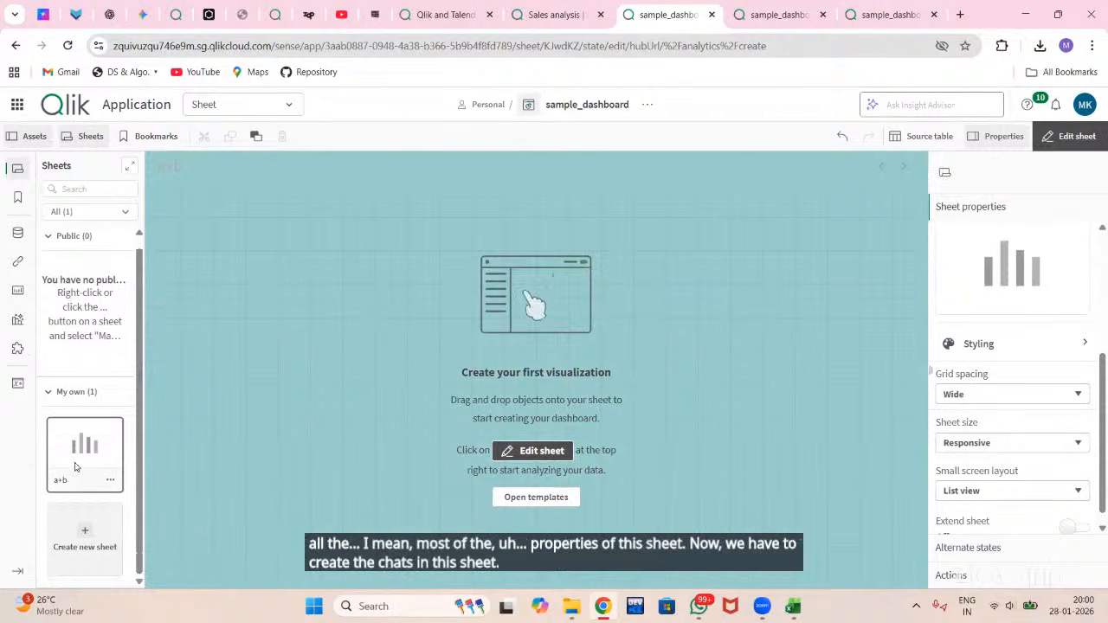
Step: Clear the a+b title expression from the properties of the 1st chart sheet
{"action": "scroll", "coordinate": [991, 304], "scroll_direction": "up", "scroll_amount": 3}
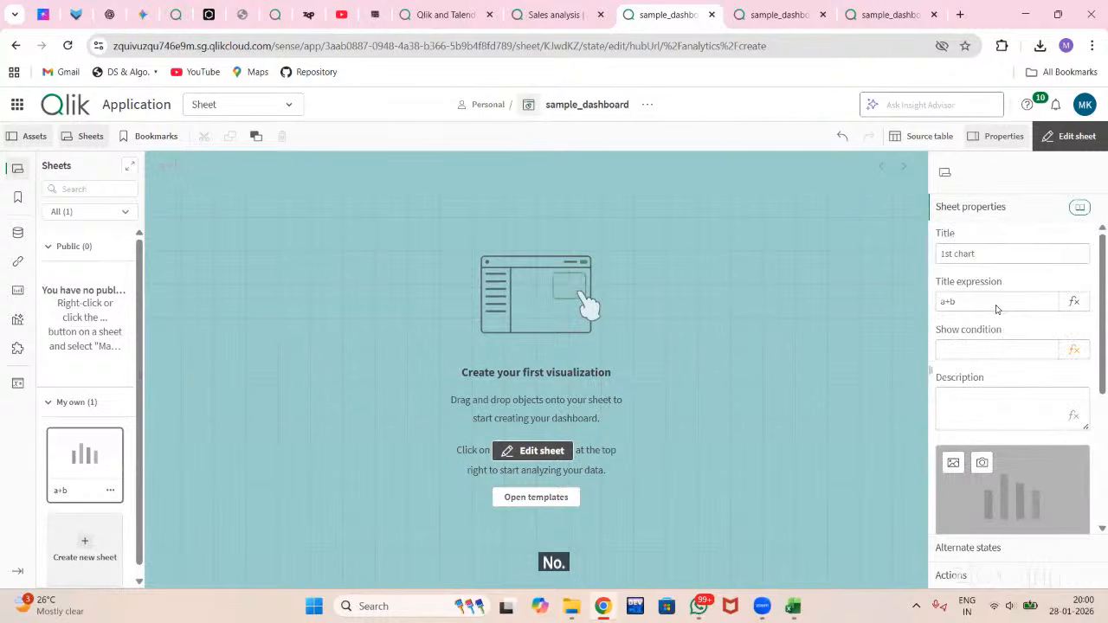
{"action": "left_click", "coordinate": [993, 255]}
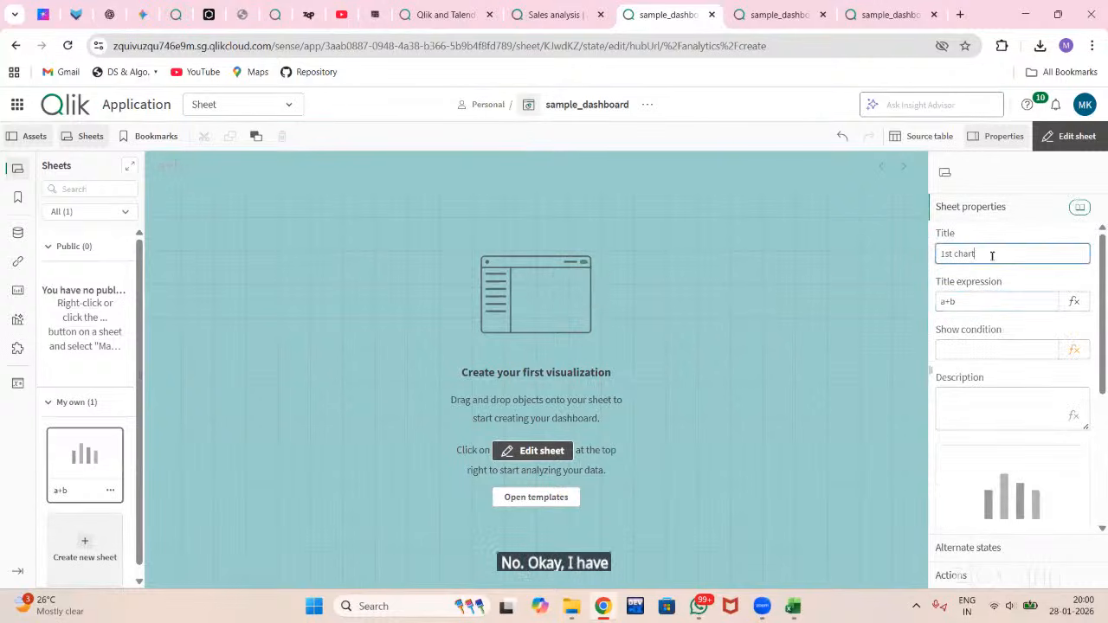
{"action": "left_click", "coordinate": [848, 302]}
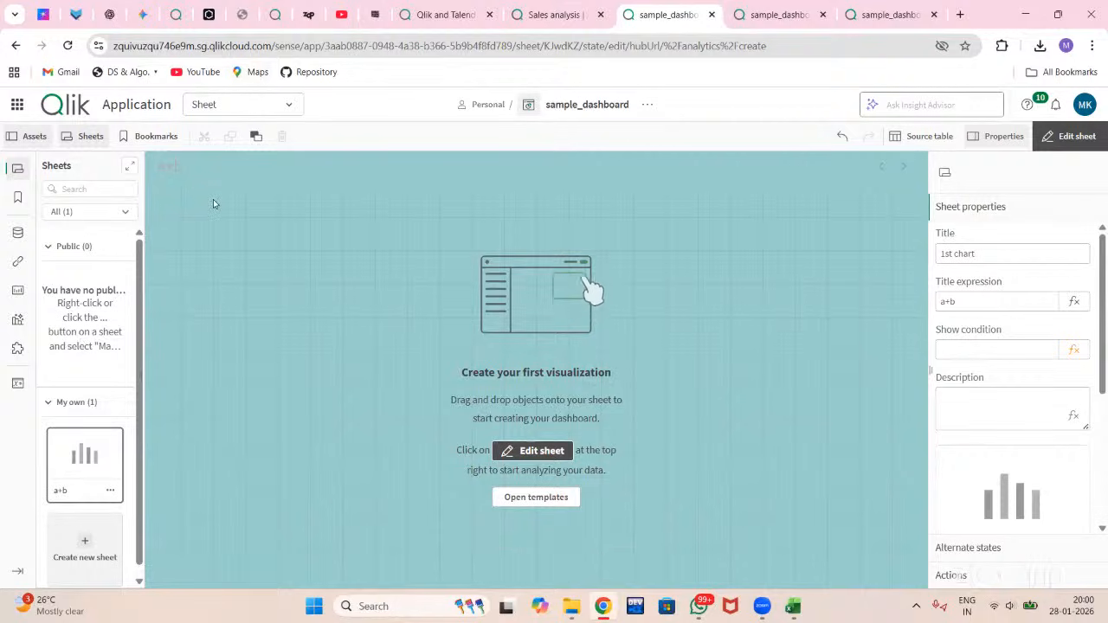
{"action": "left_click_drag", "start_coordinate": [970, 303], "coordinate": [911, 308]}
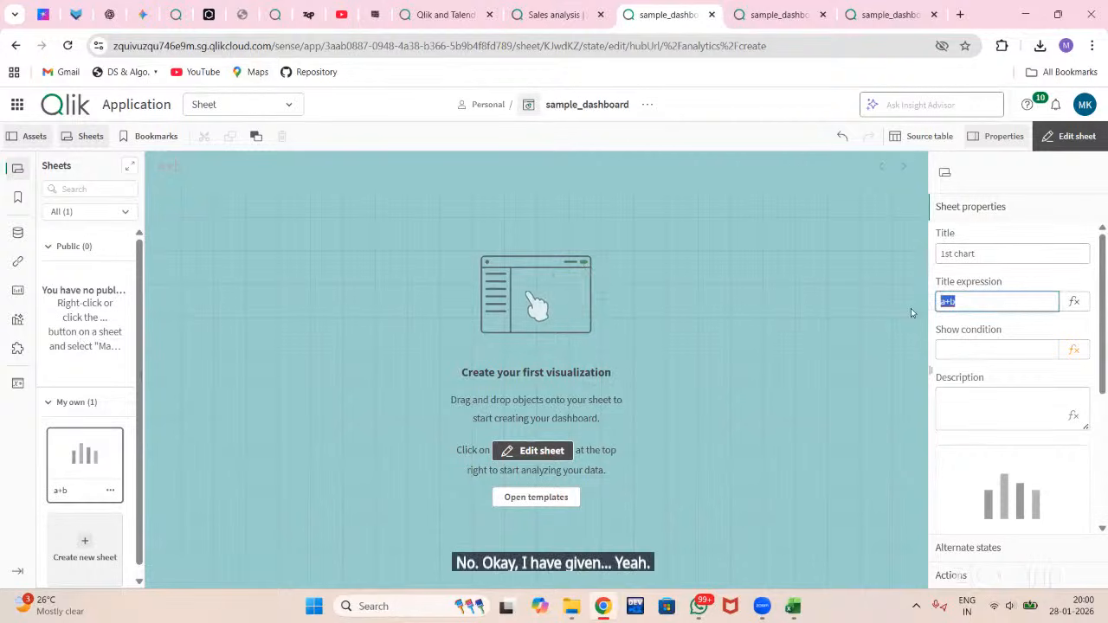
{"action": "key", "text": "BackSpace"}
{"action": "left_click", "coordinate": [920, 309]}
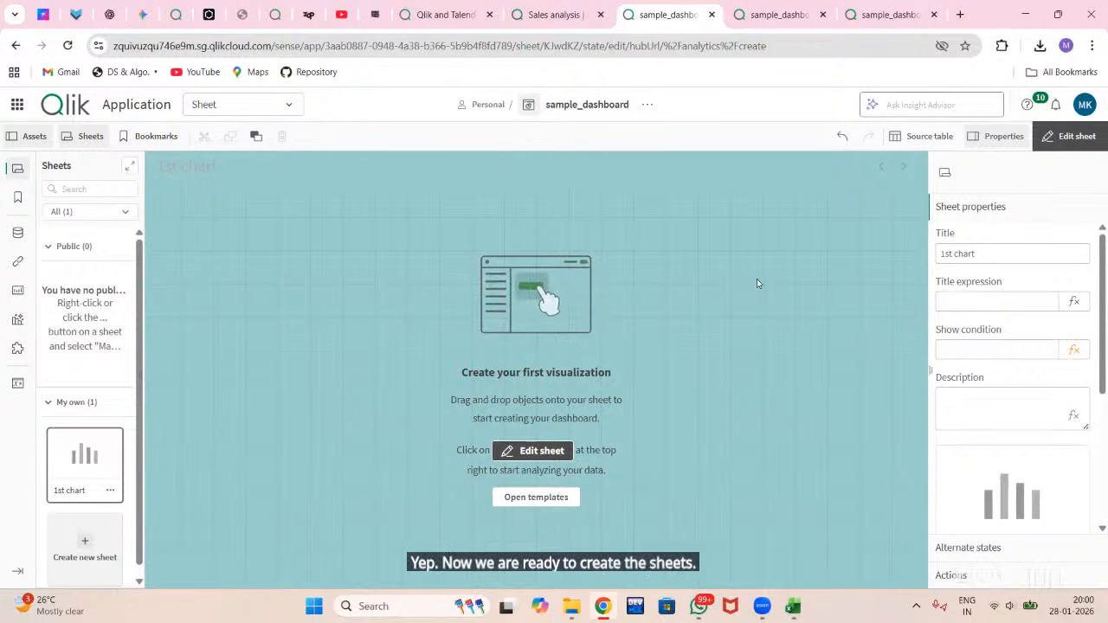
Step: Try the Medium and Narrow grid spacings and switch the sheet's grid spacing to Custom
{"action": "mouse_move", "coordinate": [996, 452]}
{"action": "scroll", "coordinate": [996, 452], "scroll_direction": "down", "scroll_amount": 5}
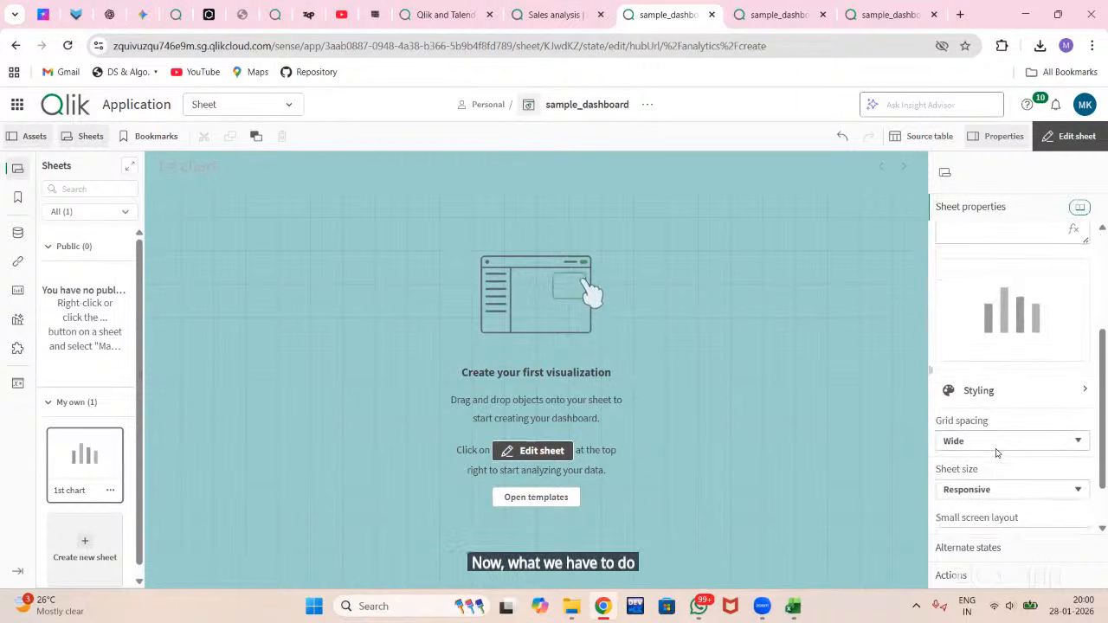
{"action": "scroll", "coordinate": [1000, 359], "scroll_direction": "down", "scroll_amount": 1}
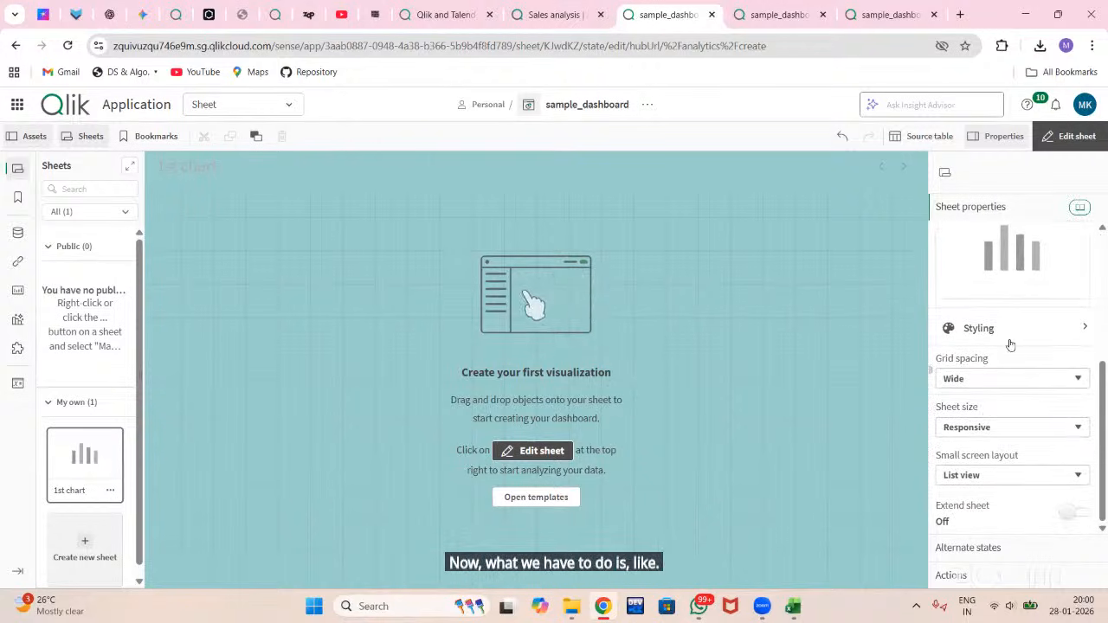
{"action": "left_click", "coordinate": [1000, 378]}
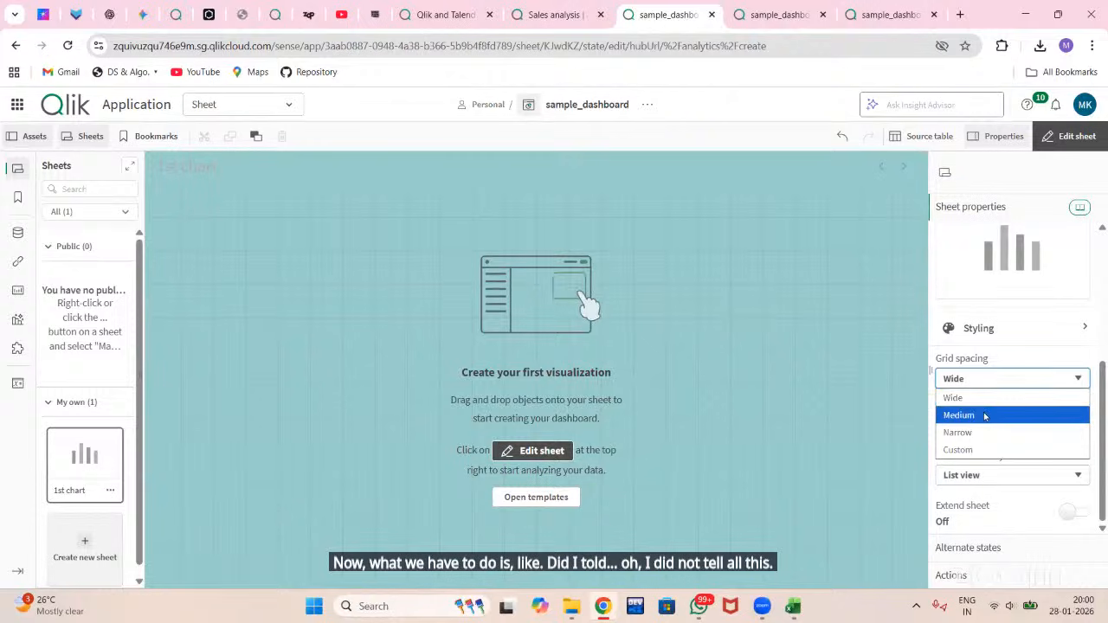
{"action": "left_click", "coordinate": [985, 415]}
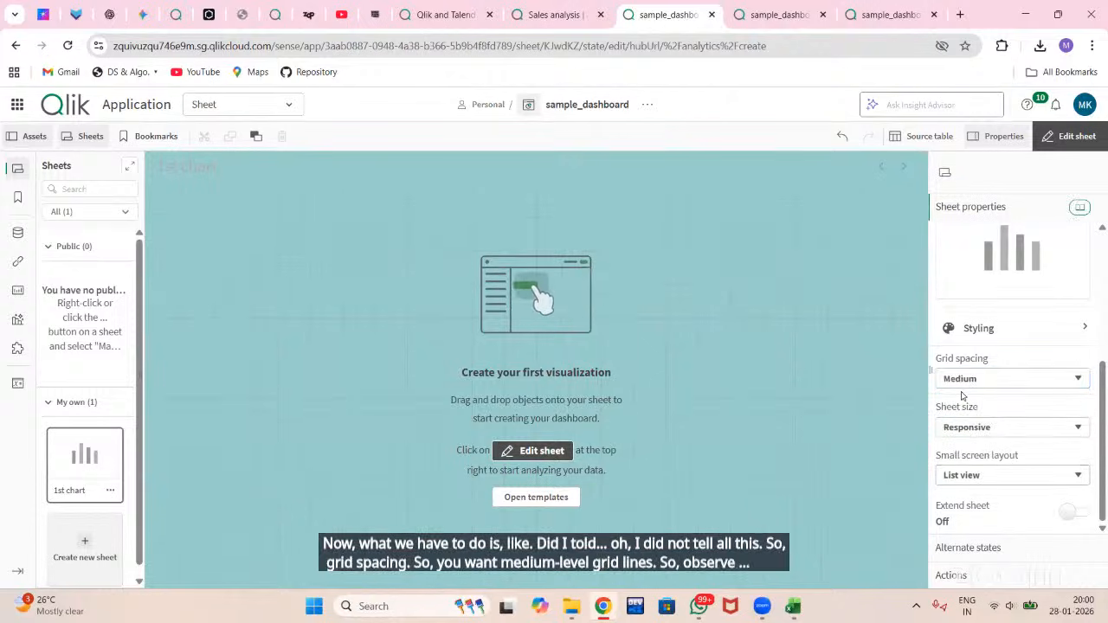
{"action": "left_click", "coordinate": [961, 381]}
{"action": "left_click", "coordinate": [958, 435]}
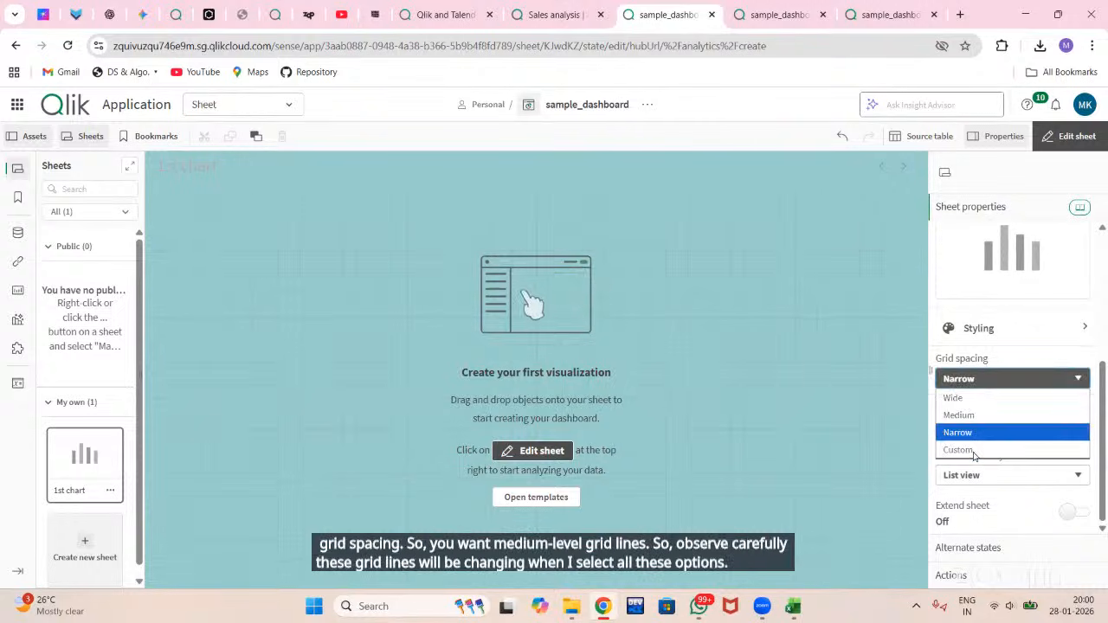
{"action": "left_click", "coordinate": [969, 448]}
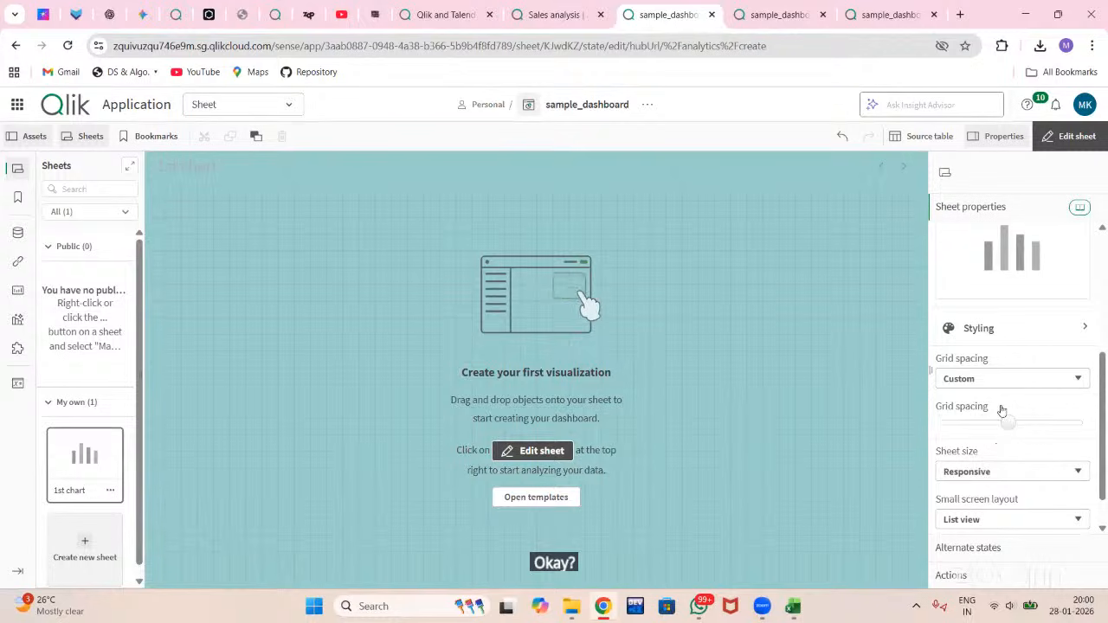
Step: Try a custom grid spacing of about 37 on the sheet, and settle on 16
{"action": "left_click_drag", "start_coordinate": [1026, 425], "coordinate": [1059, 425]}
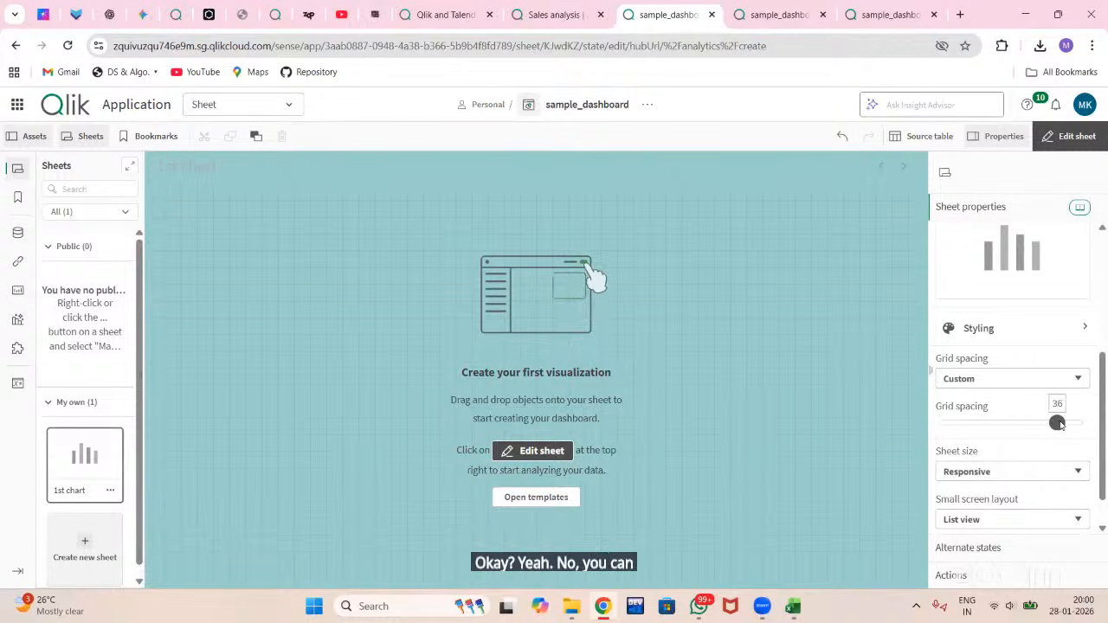
{"action": "left_click", "coordinate": [606, 606]}
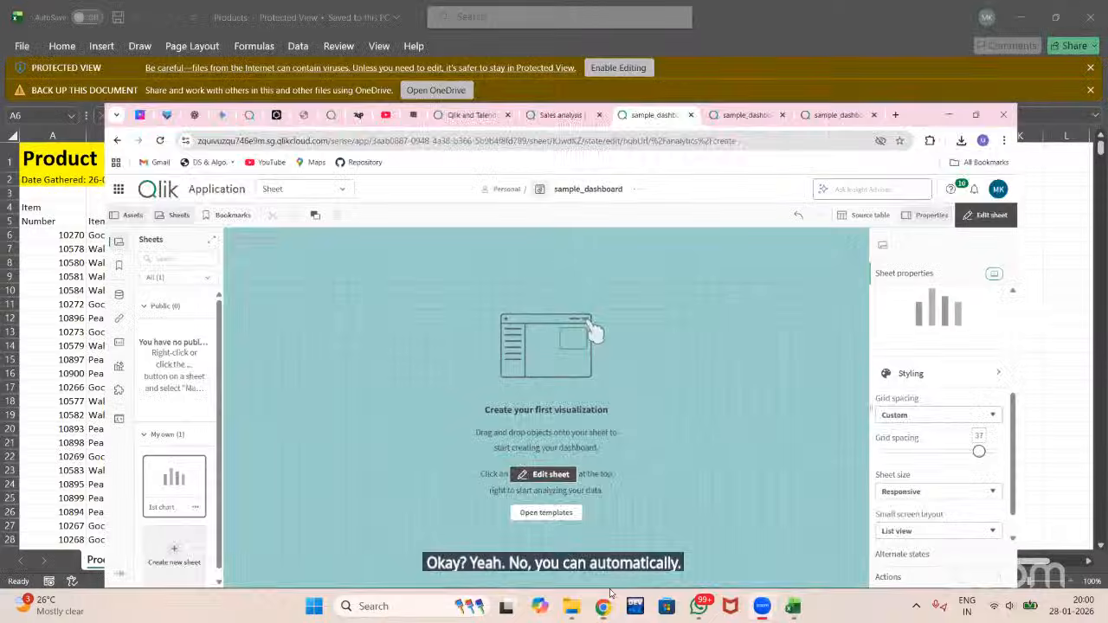
{"action": "mouse_move", "coordinate": [603, 606]}
{"action": "left_click", "coordinate": [664, 515]}
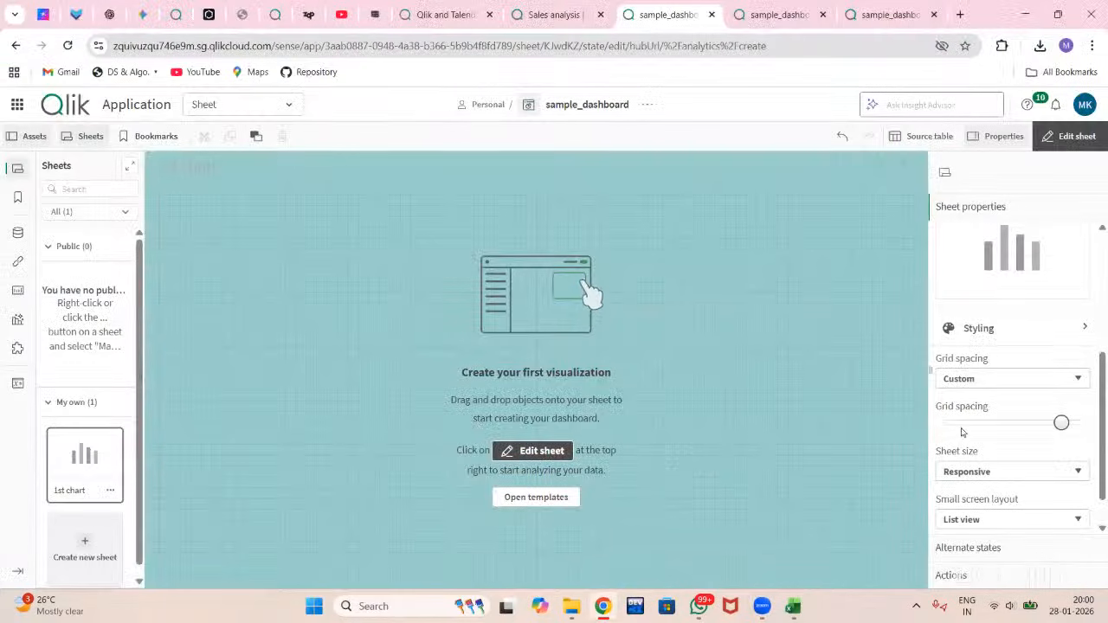
{"action": "left_click_drag", "start_coordinate": [1061, 422], "coordinate": [980, 432]}
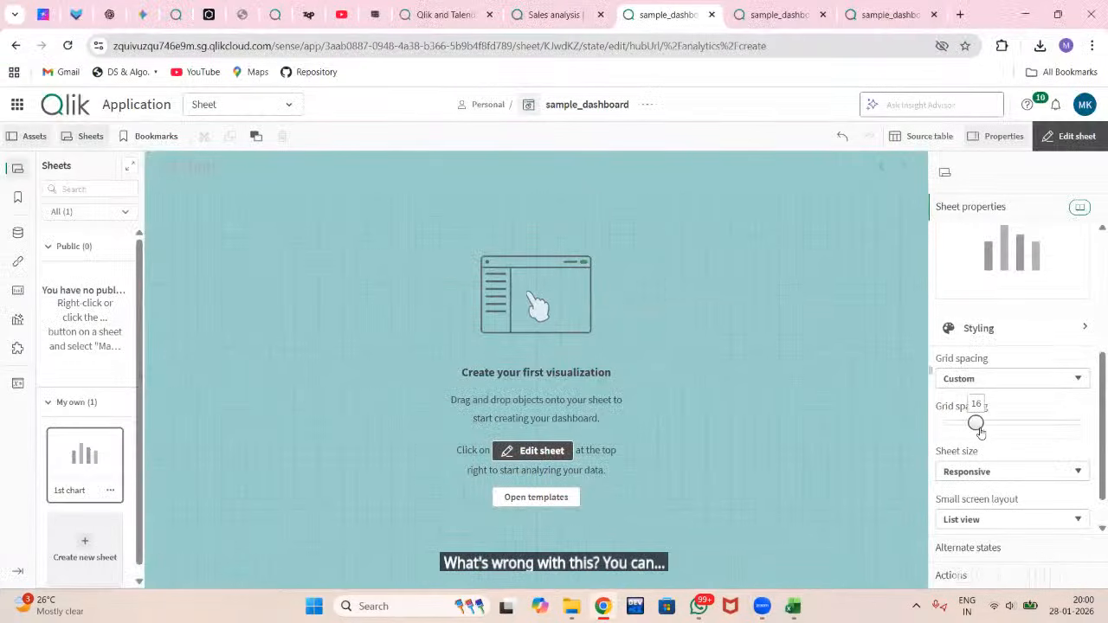
Step: Try the Custom sheet size, look at the grid spacing choices, and restore the sheet size to Responsive
{"action": "scroll", "coordinate": [1009, 437], "scroll_direction": "down", "scroll_amount": 1}
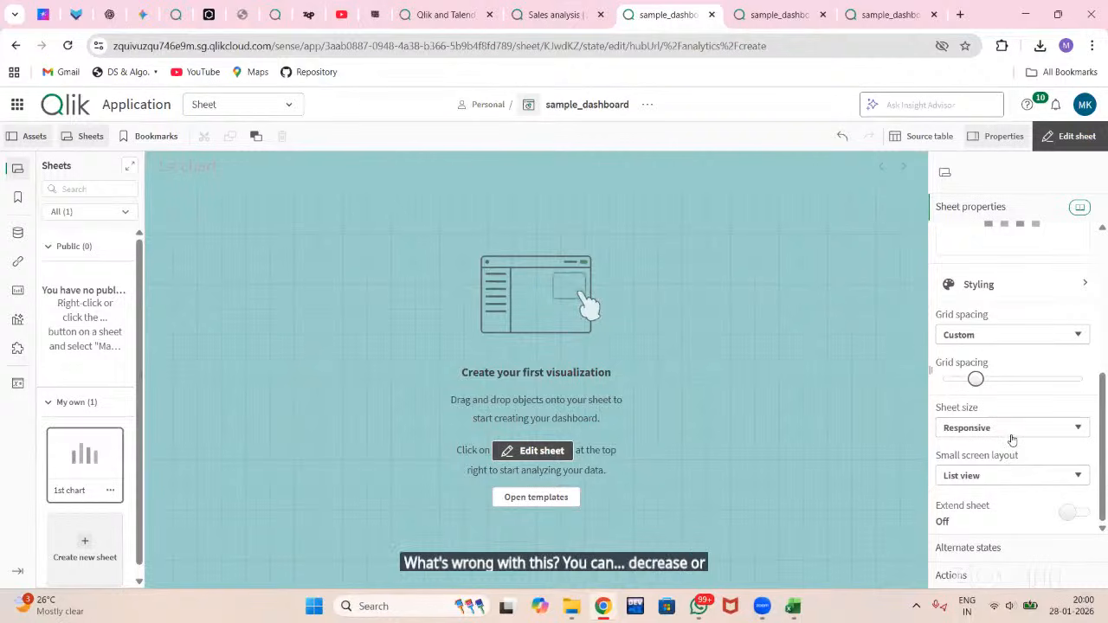
{"action": "left_click", "coordinate": [1012, 433]}
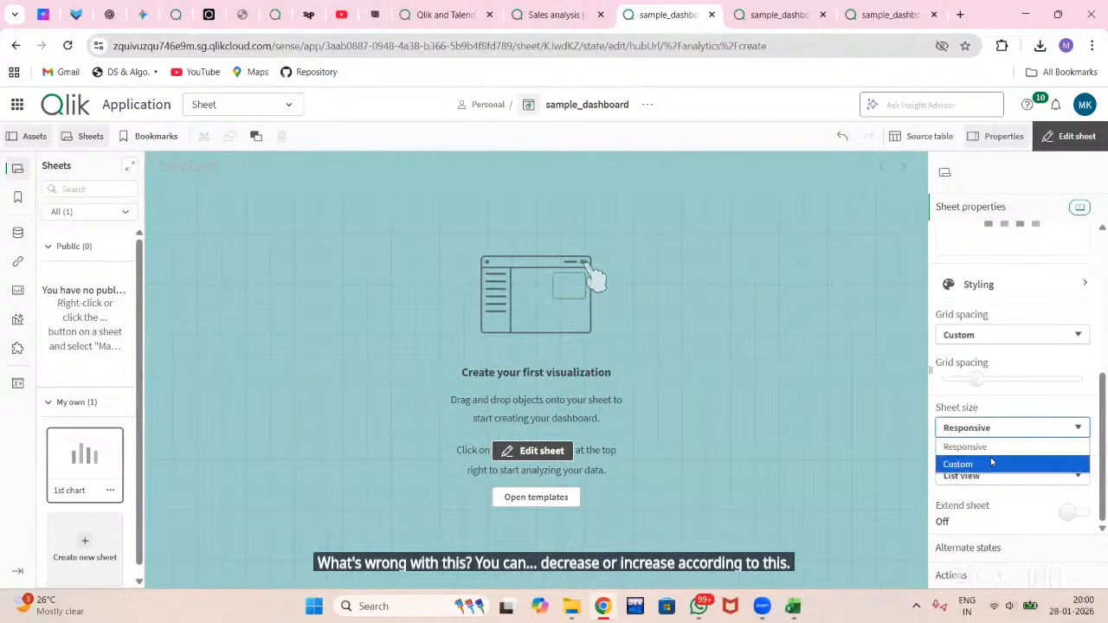
{"action": "left_click", "coordinate": [993, 464]}
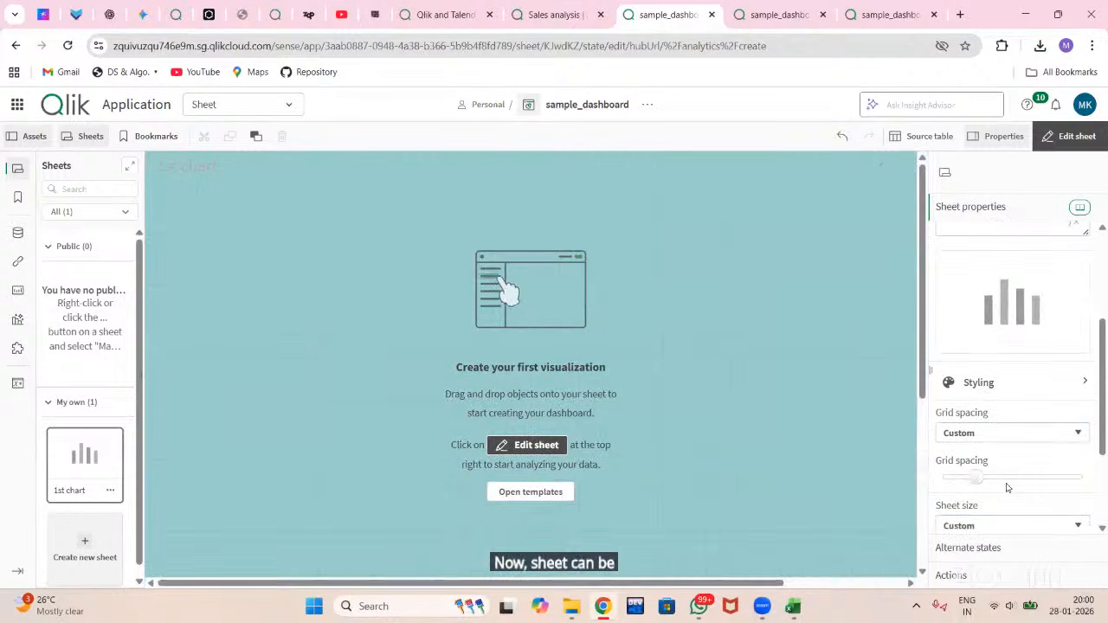
{"action": "left_click", "coordinate": [988, 435]}
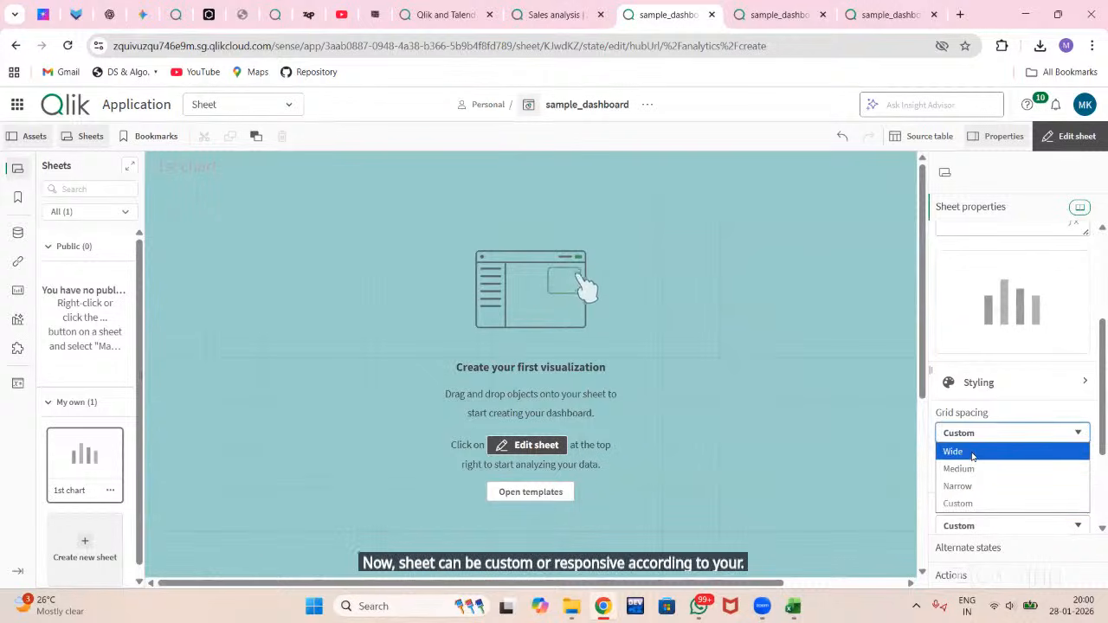
{"action": "left_click", "coordinate": [1014, 388]}
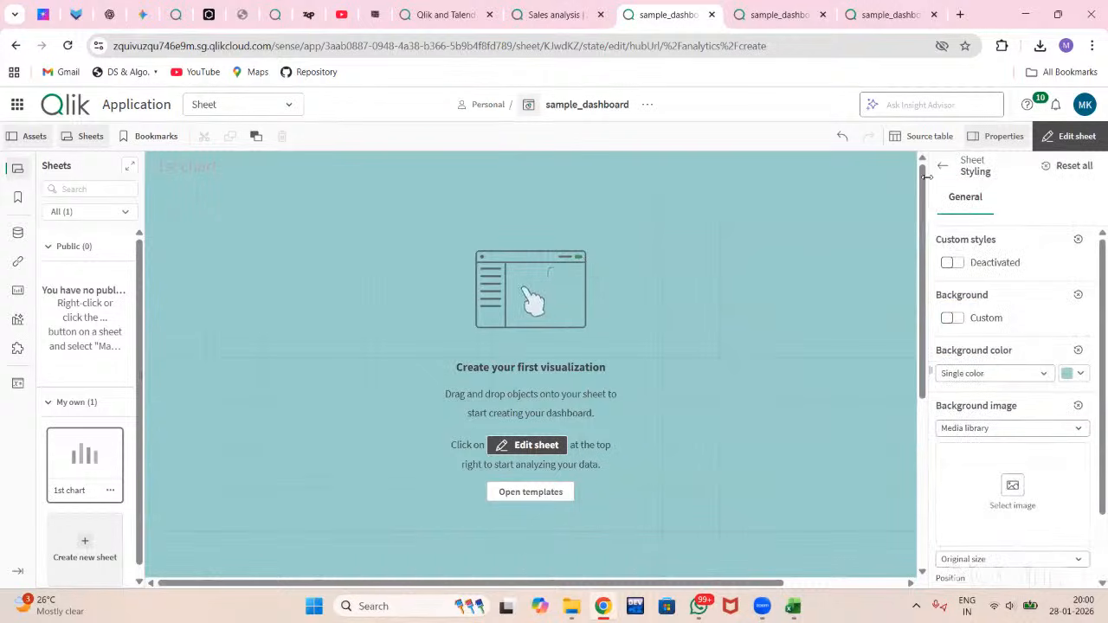
{"action": "left_click", "coordinate": [942, 167]}
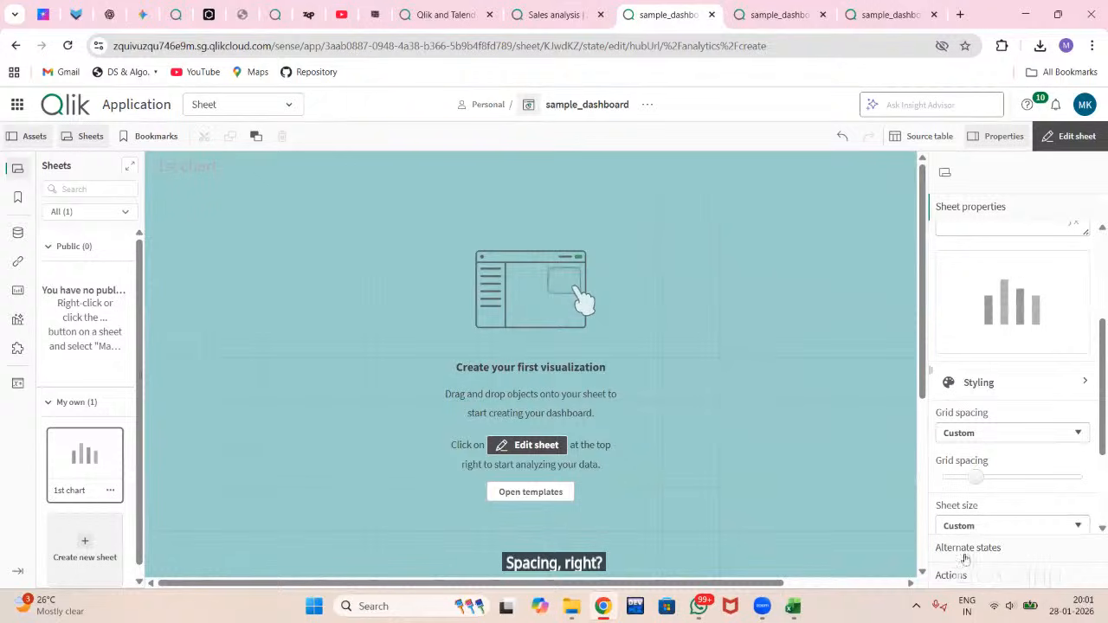
{"action": "left_click", "coordinate": [991, 523]}
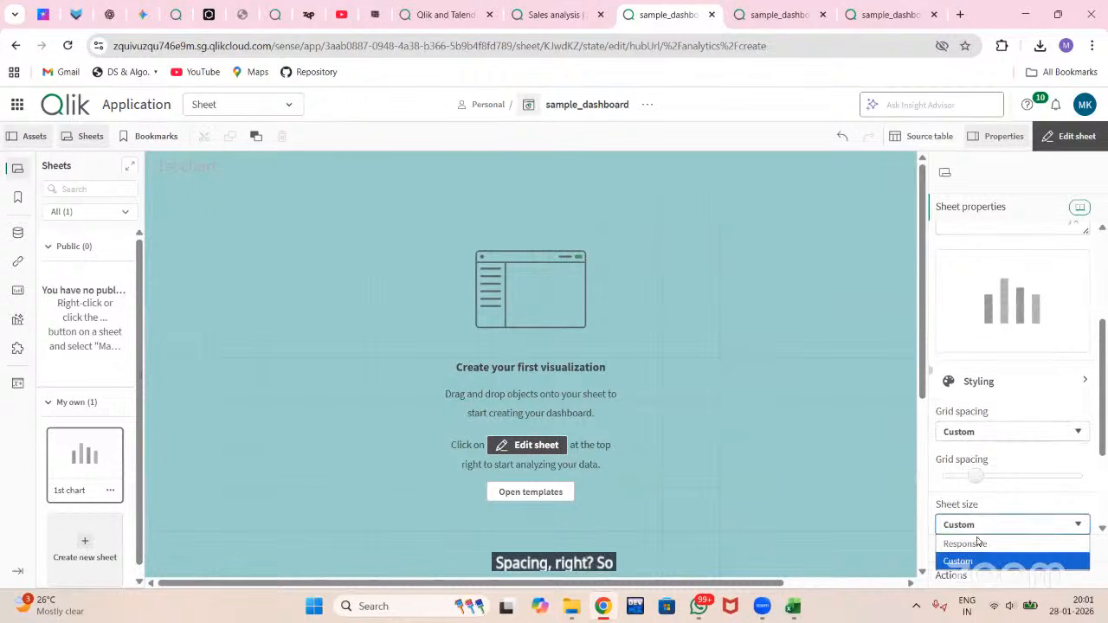
{"action": "left_click", "coordinate": [974, 544]}
{"action": "scroll", "coordinate": [977, 445], "scroll_direction": "down", "scroll_amount": 2}
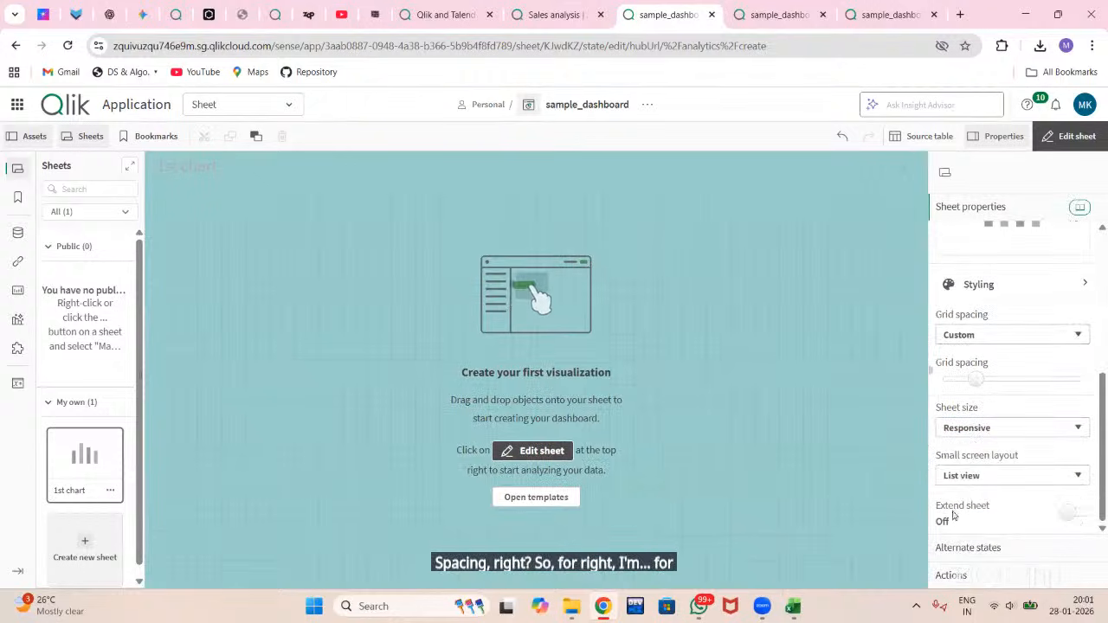
Step: Place an empty bar chart in the upper-left area of the 1st chart sheet
{"action": "scroll", "coordinate": [970, 427], "scroll_direction": "up", "scroll_amount": 1}
{"action": "scroll", "coordinate": [971, 427], "scroll_direction": "up", "scroll_amount": 4}
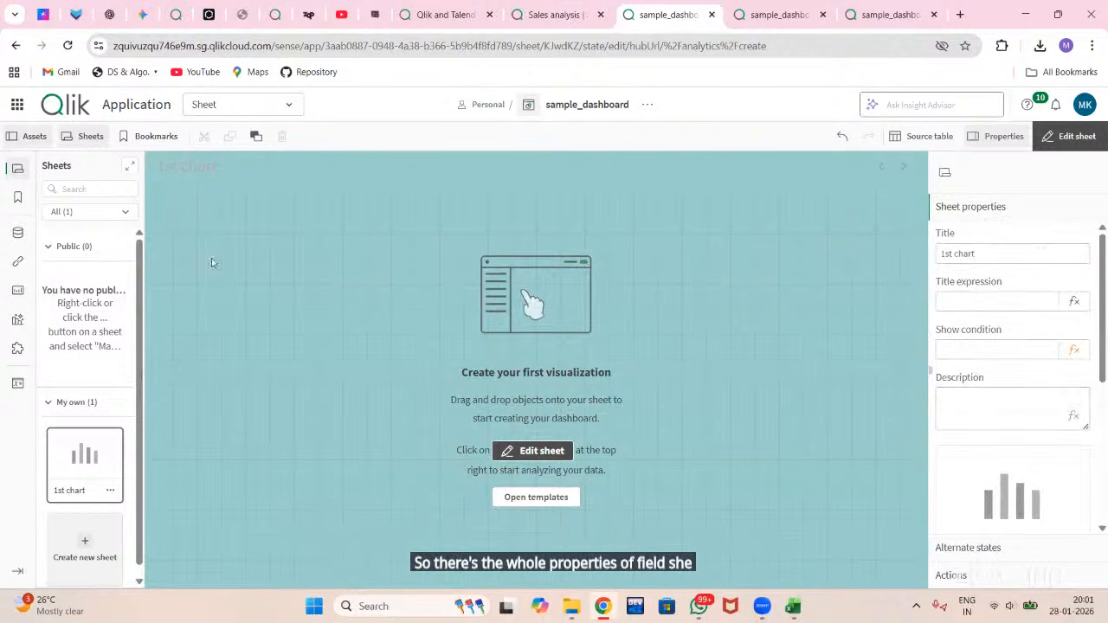
{"action": "left_click", "coordinate": [11, 296]}
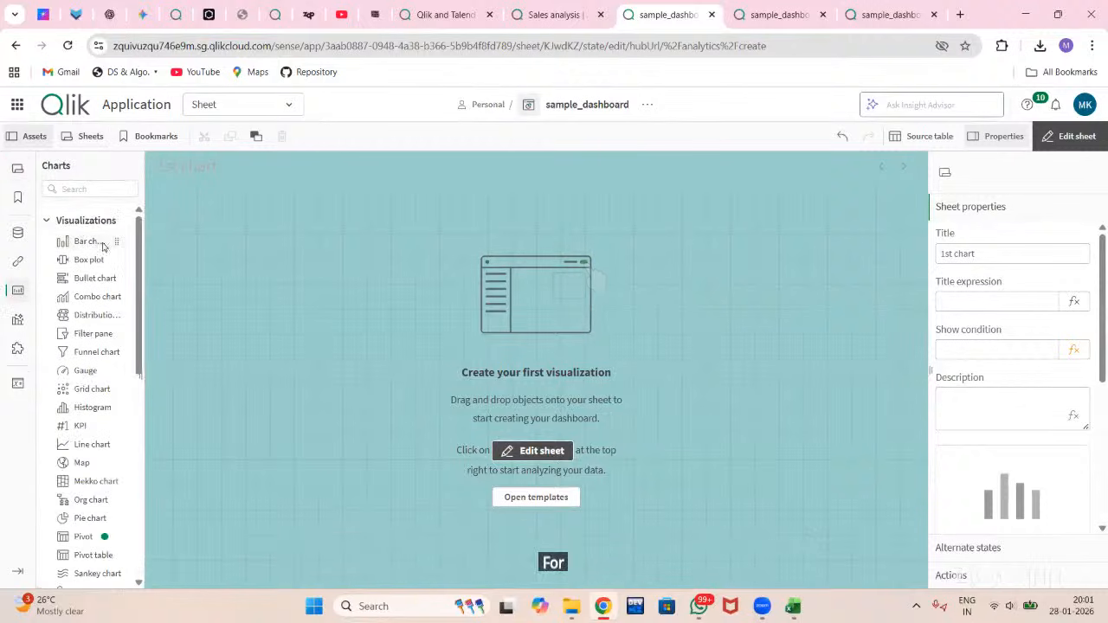
{"action": "left_click_drag", "start_coordinate": [102, 247], "coordinate": [209, 258]}
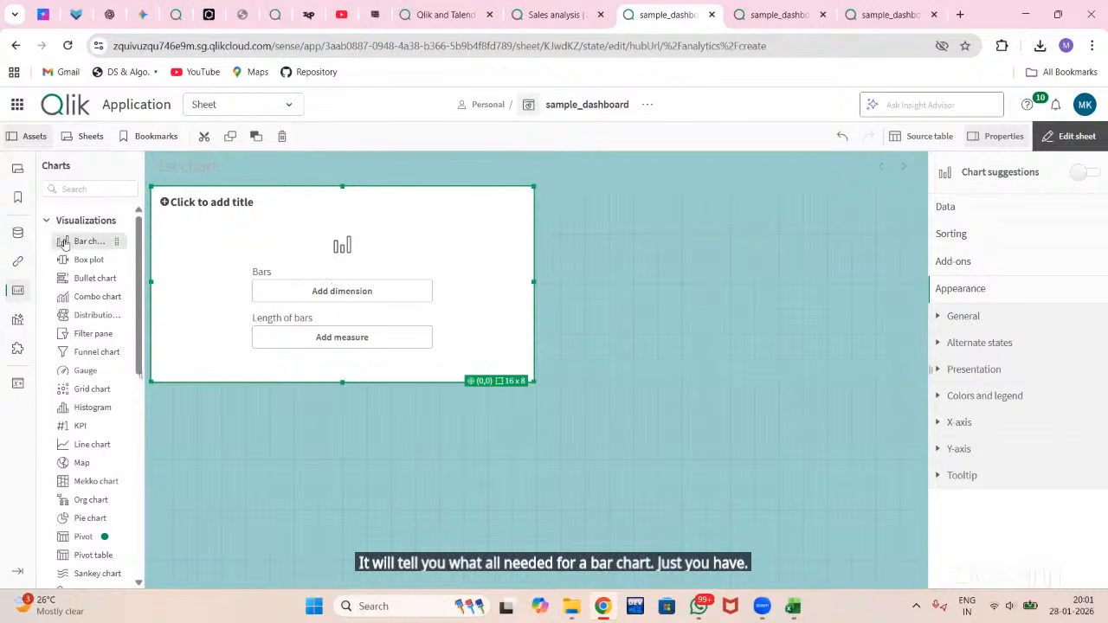
Step: Place a second bar chart in the empty area beside the first one and delete it
{"action": "left_click_drag", "start_coordinate": [60, 240], "coordinate": [592, 279]}
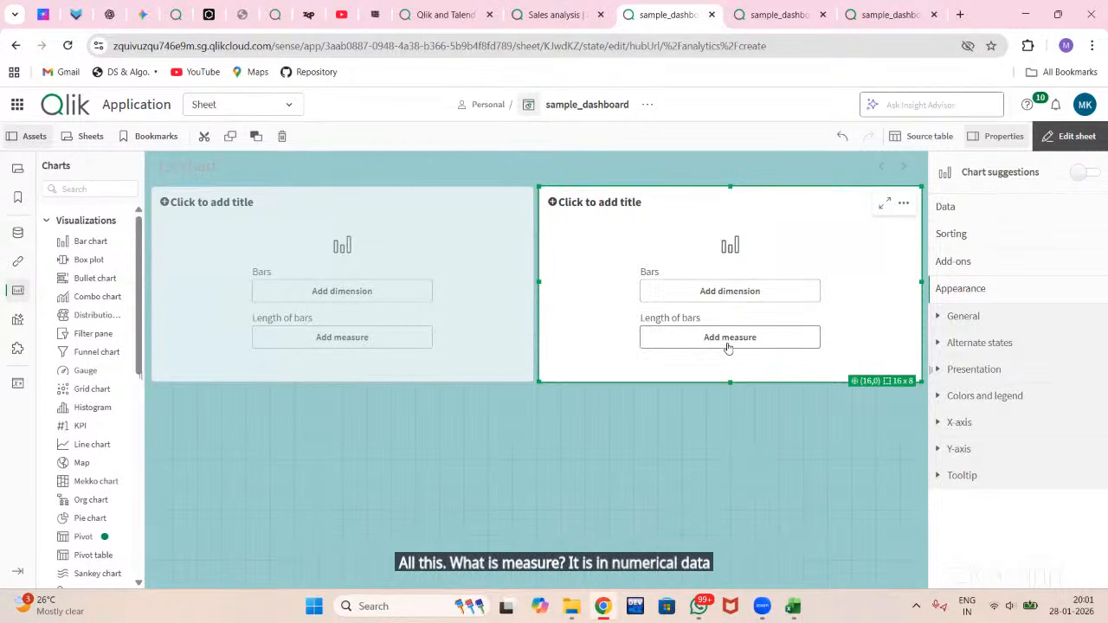
{"action": "left_click", "coordinate": [904, 207]}
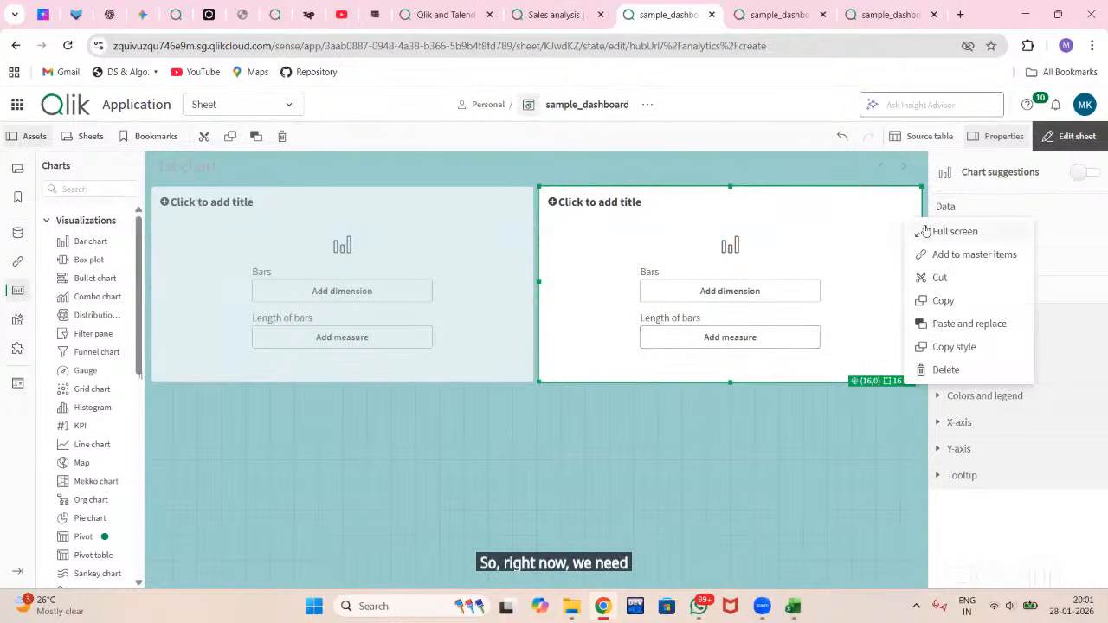
{"action": "left_click", "coordinate": [924, 369]}
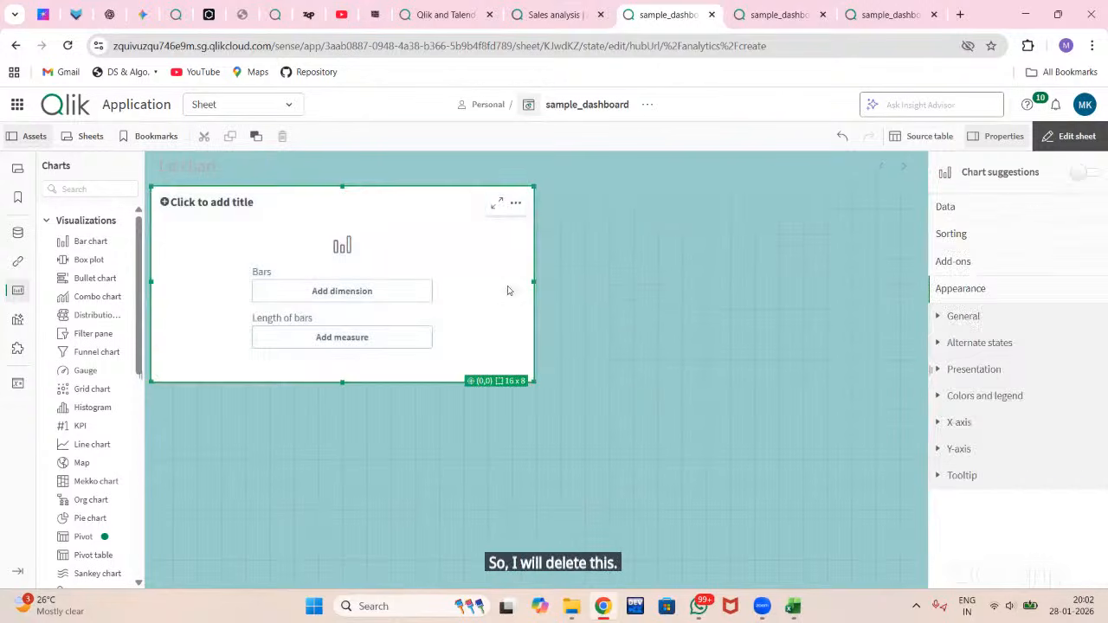
Step: Paste a copy of the bar chart into the empty area to its right and delete that copy
{"action": "left_click", "coordinate": [509, 287]}
{"action": "left_click", "coordinate": [516, 207]}
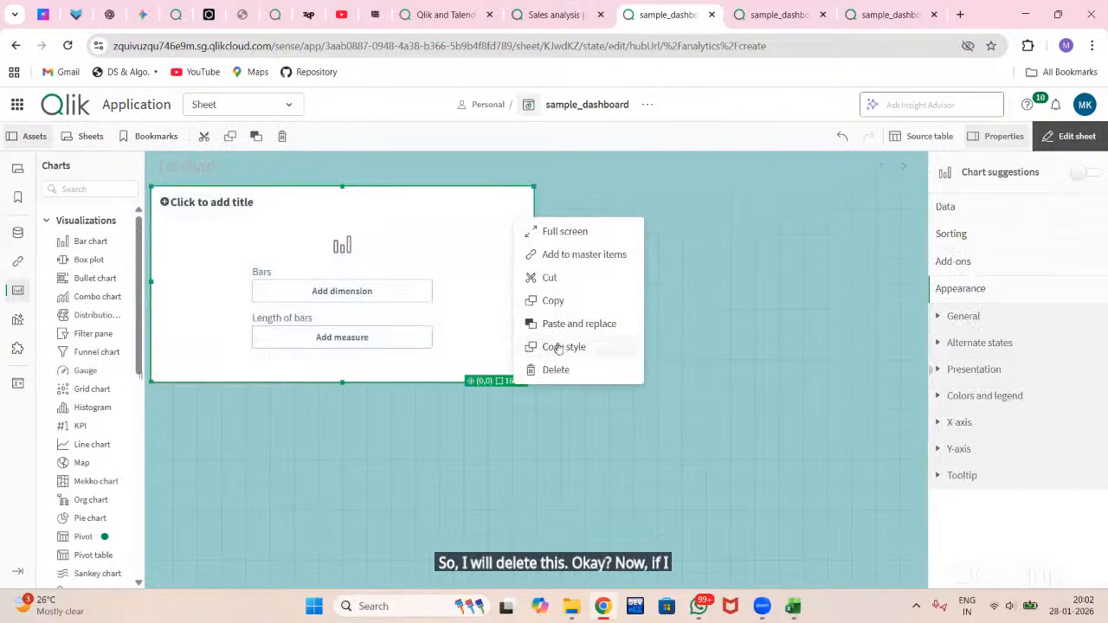
{"action": "left_click", "coordinate": [552, 302]}
{"action": "right_click", "coordinate": [608, 278]}
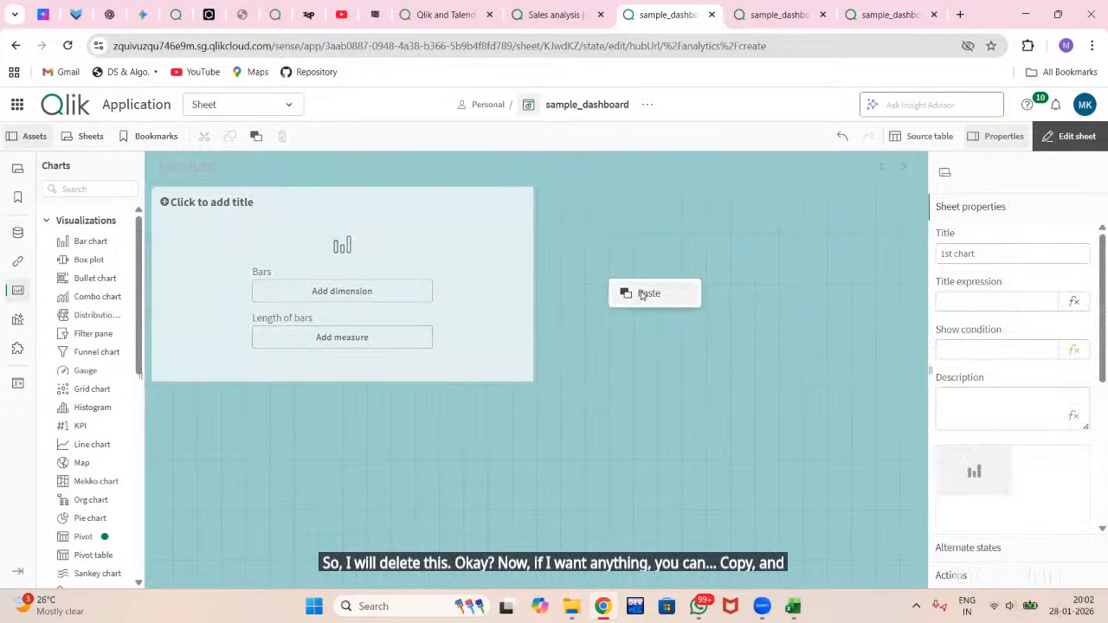
{"action": "left_click", "coordinate": [641, 295]}
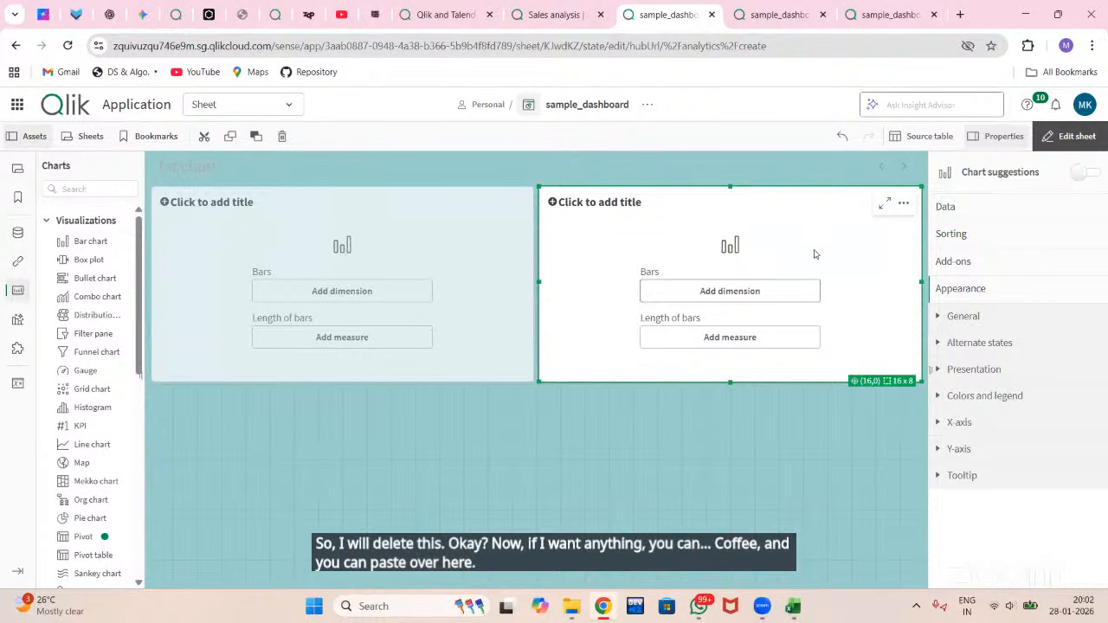
{"action": "left_click", "coordinate": [903, 202]}
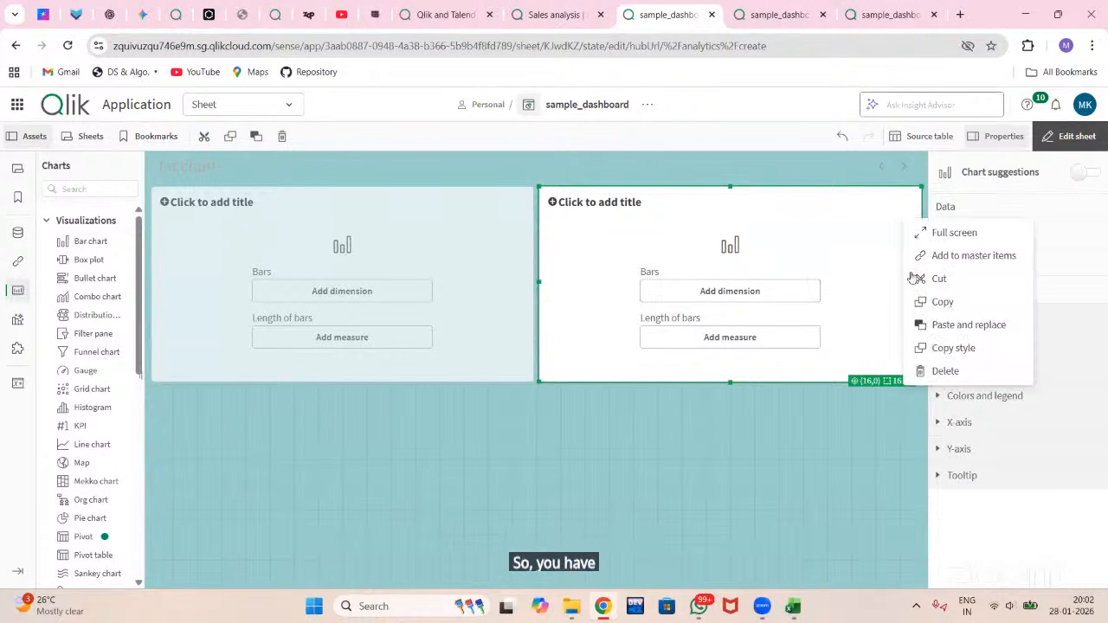
{"action": "left_click", "coordinate": [935, 373]}
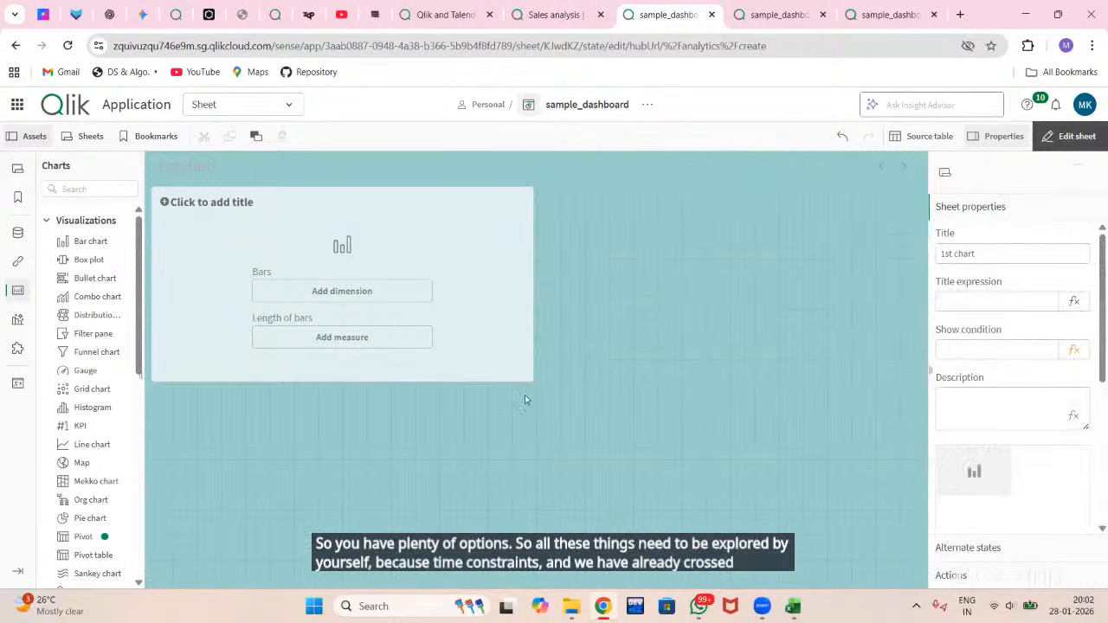
Step: Set Product Group as the dimension of the empty bar chart on the 1st chart sheet
{"action": "left_click", "coordinate": [361, 309]}
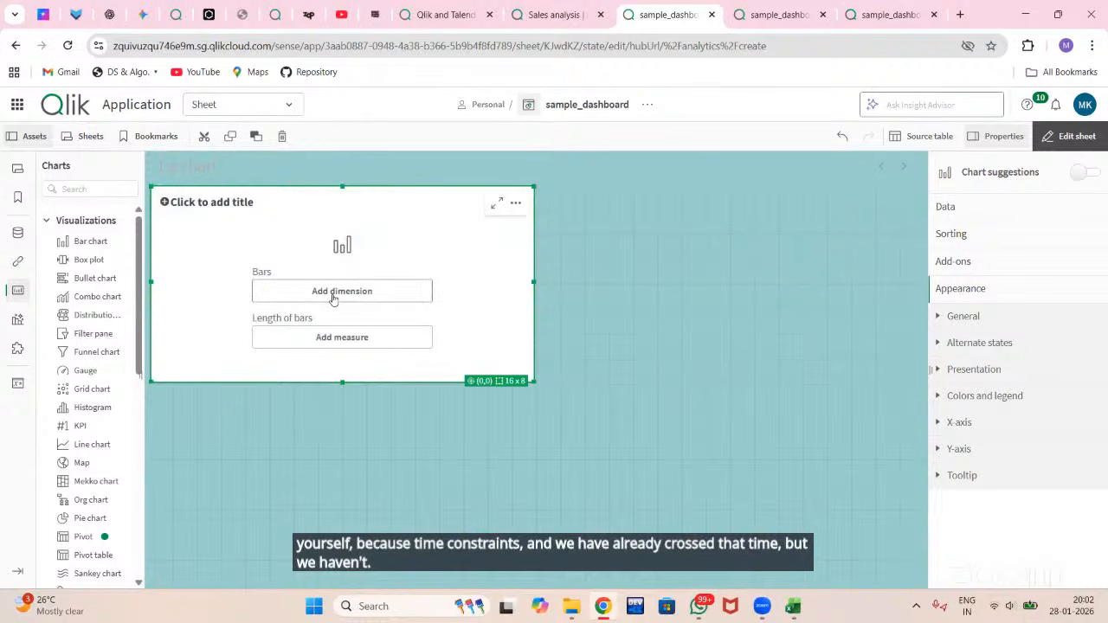
{"action": "left_click", "coordinate": [302, 299]}
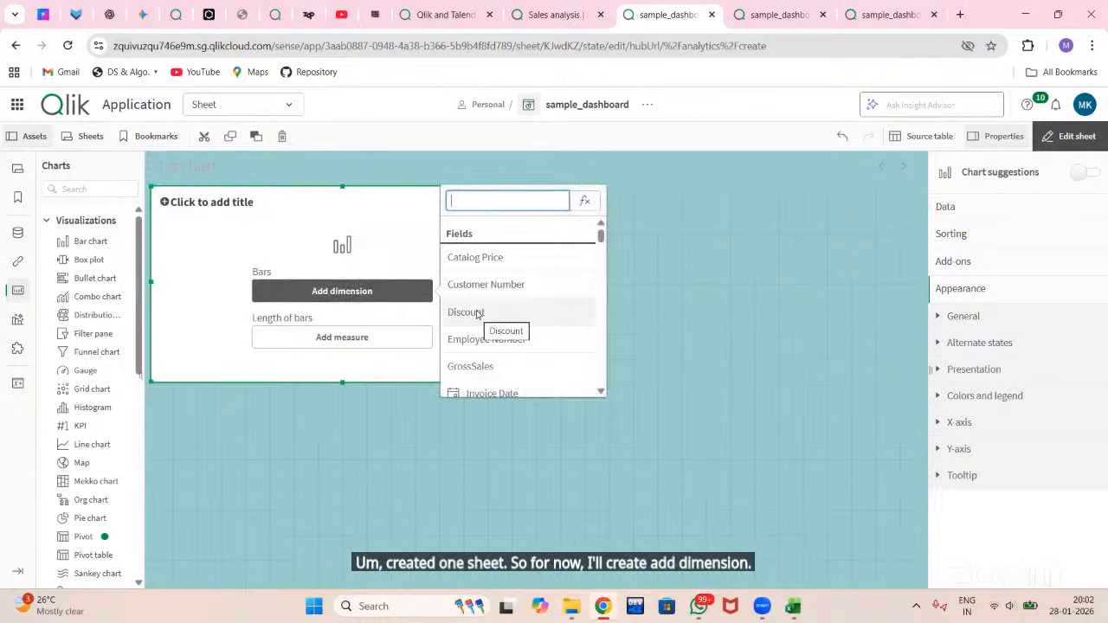
{"action": "scroll", "coordinate": [472, 329], "scroll_direction": "down", "scroll_amount": 10}
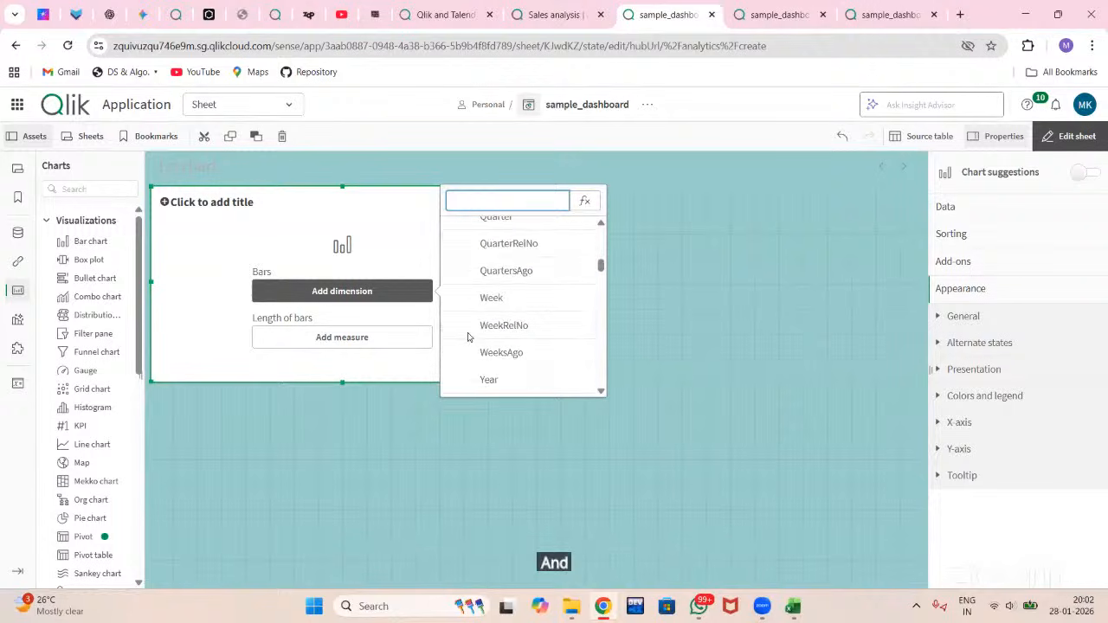
{"action": "scroll", "coordinate": [469, 337], "scroll_direction": "down", "scroll_amount": 10}
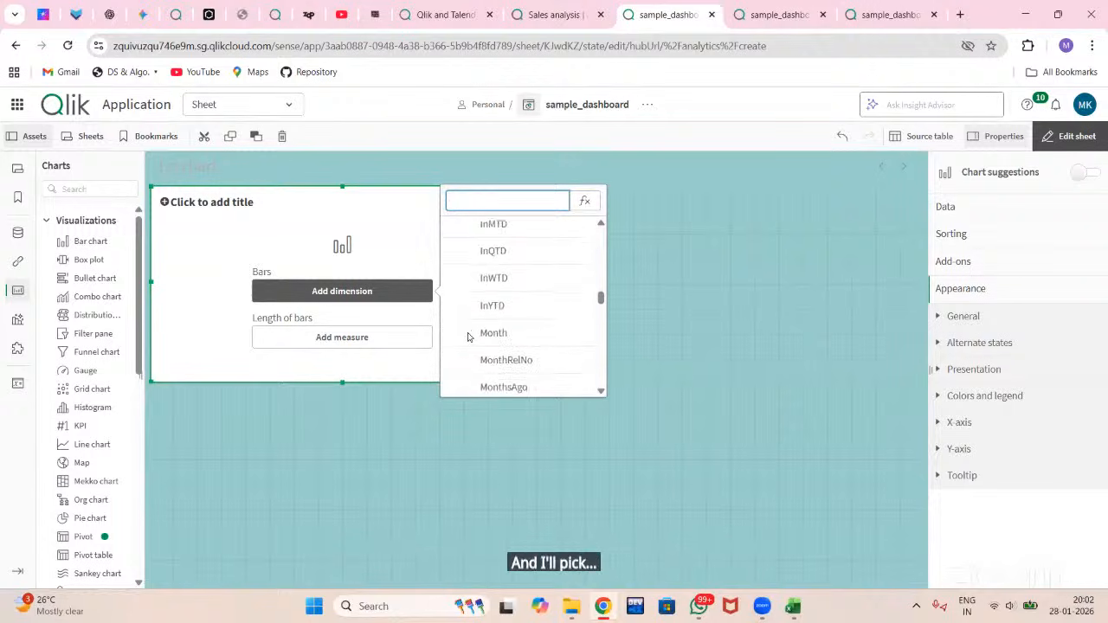
{"action": "scroll", "coordinate": [468, 336], "scroll_direction": "down", "scroll_amount": 5}
{"action": "scroll", "coordinate": [468, 336], "scroll_direction": "up", "scroll_amount": 10}
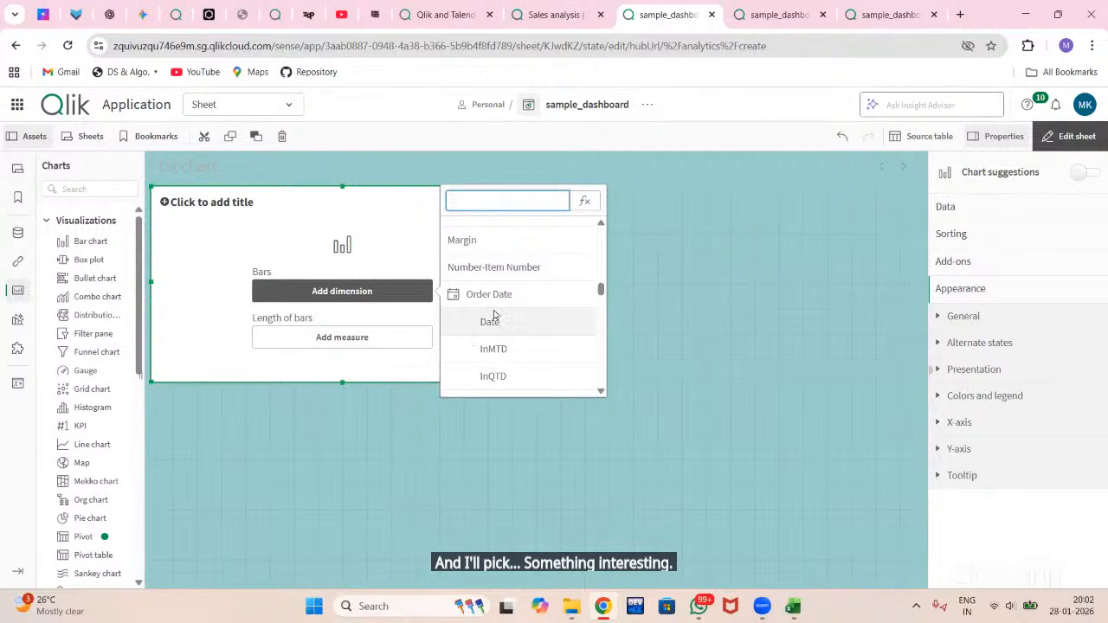
{"action": "scroll", "coordinate": [498, 316], "scroll_direction": "down", "scroll_amount": 1}
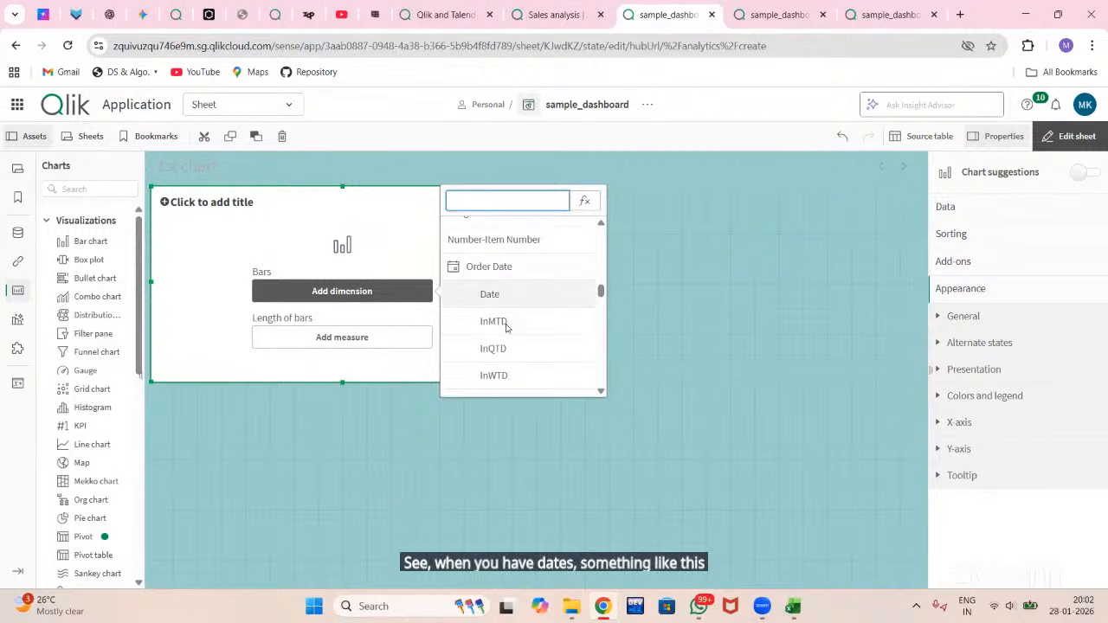
{"action": "scroll", "coordinate": [519, 353], "scroll_direction": "down", "scroll_amount": 2}
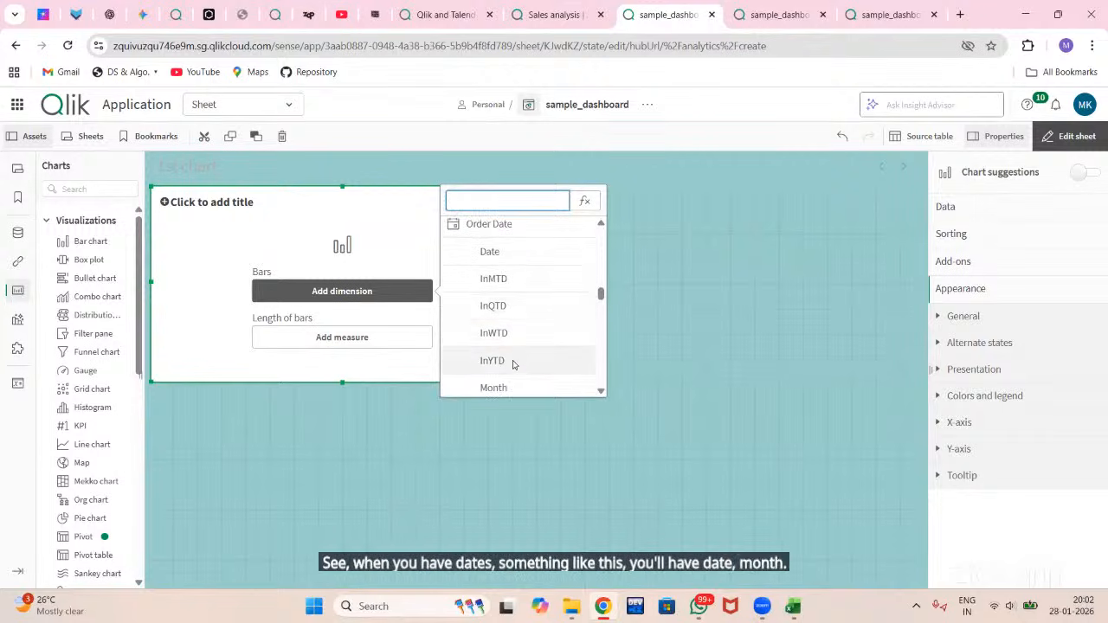
{"action": "scroll", "coordinate": [515, 362], "scroll_direction": "down", "scroll_amount": 5}
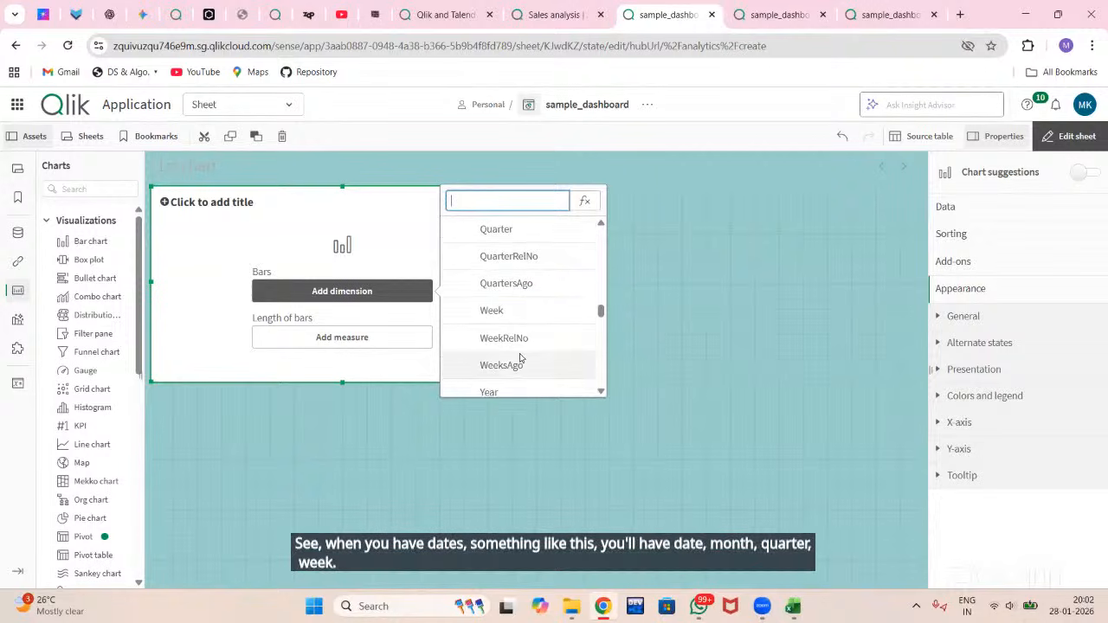
{"action": "scroll", "coordinate": [520, 358], "scroll_direction": "down", "scroll_amount": 6}
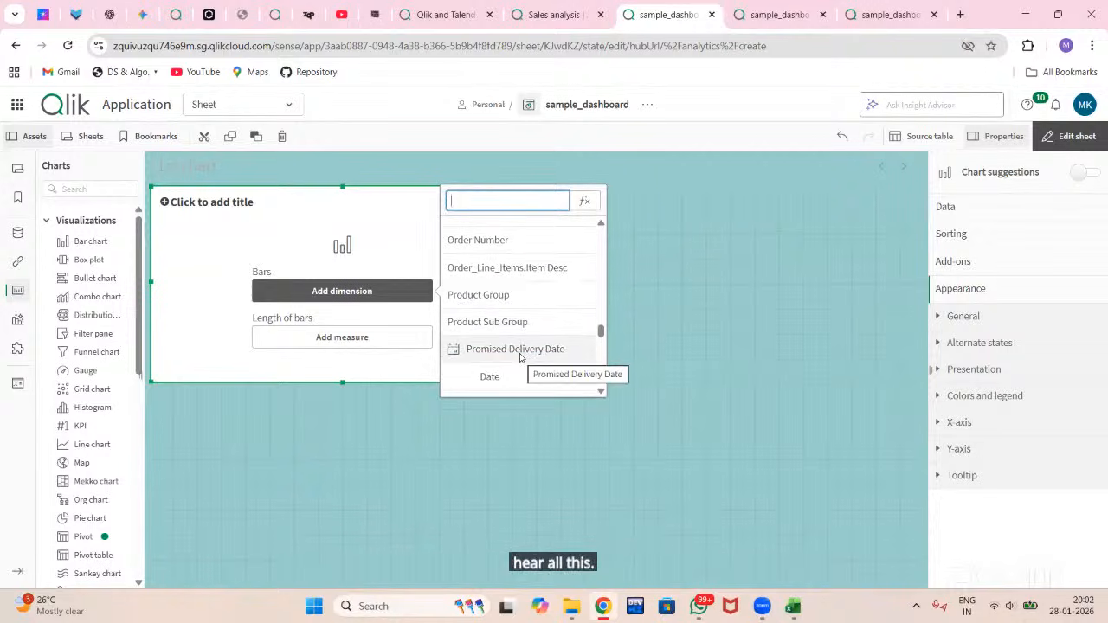
{"action": "left_click", "coordinate": [516, 294]}
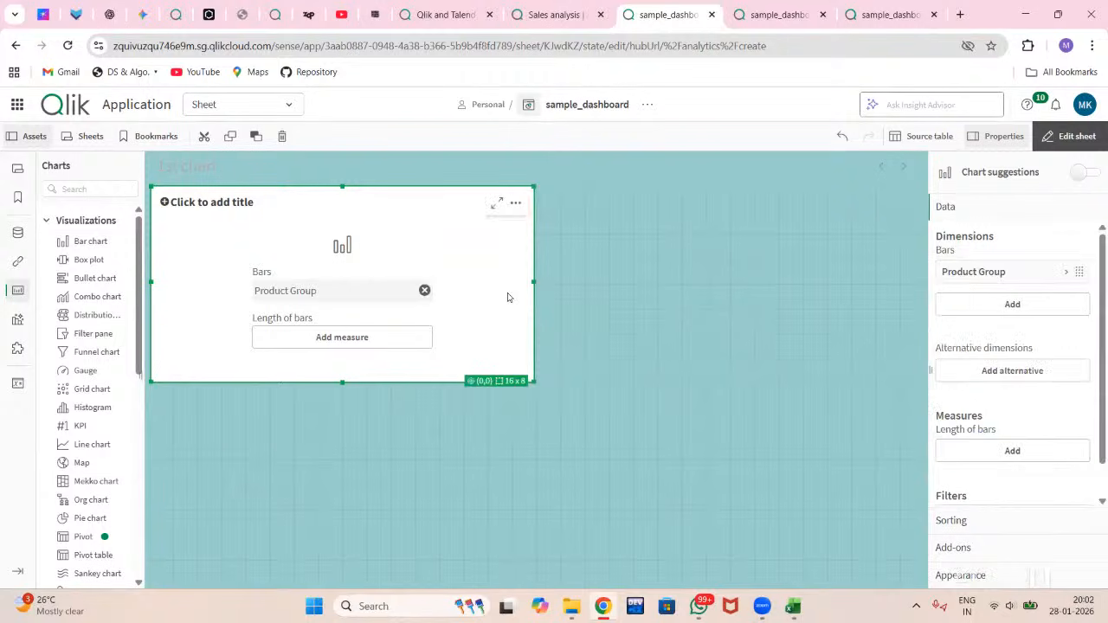
Step: Add Sum(Sales) as the bar length measure and enlarge the bar chart to 23 x 11 grid cells
{"action": "left_click", "coordinate": [349, 343]}
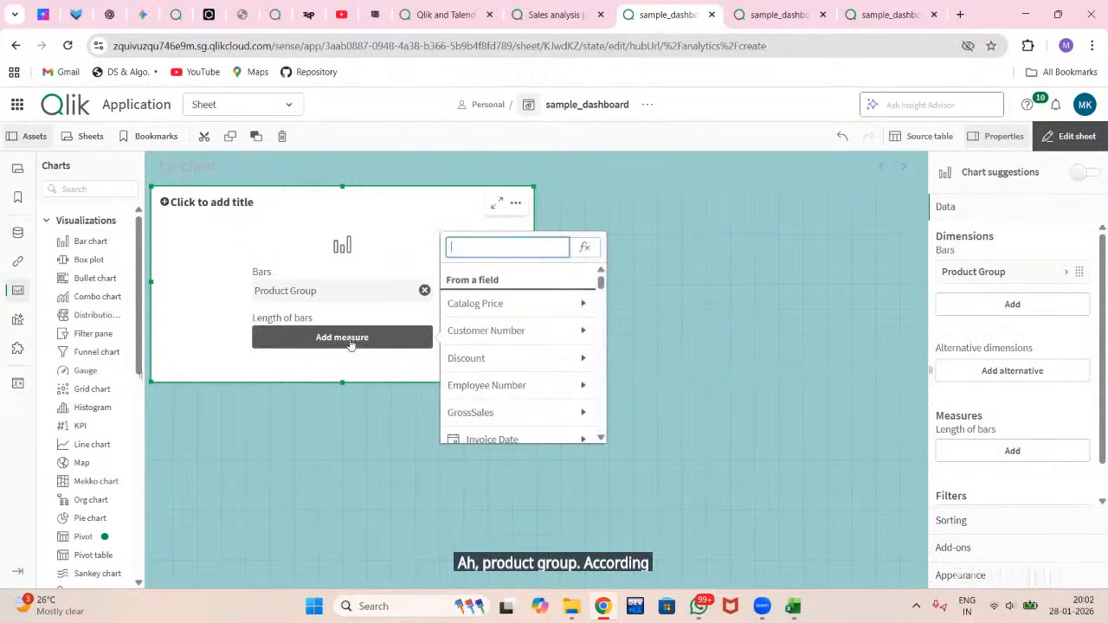
{"action": "type", "text": "sal"}
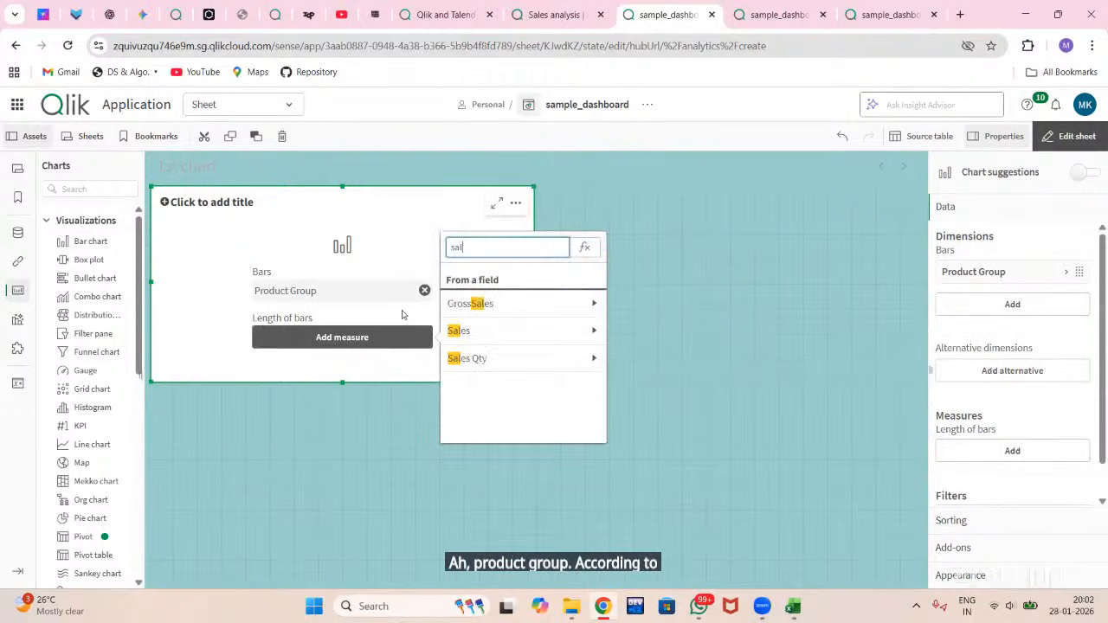
{"action": "left_click", "coordinate": [499, 336]}
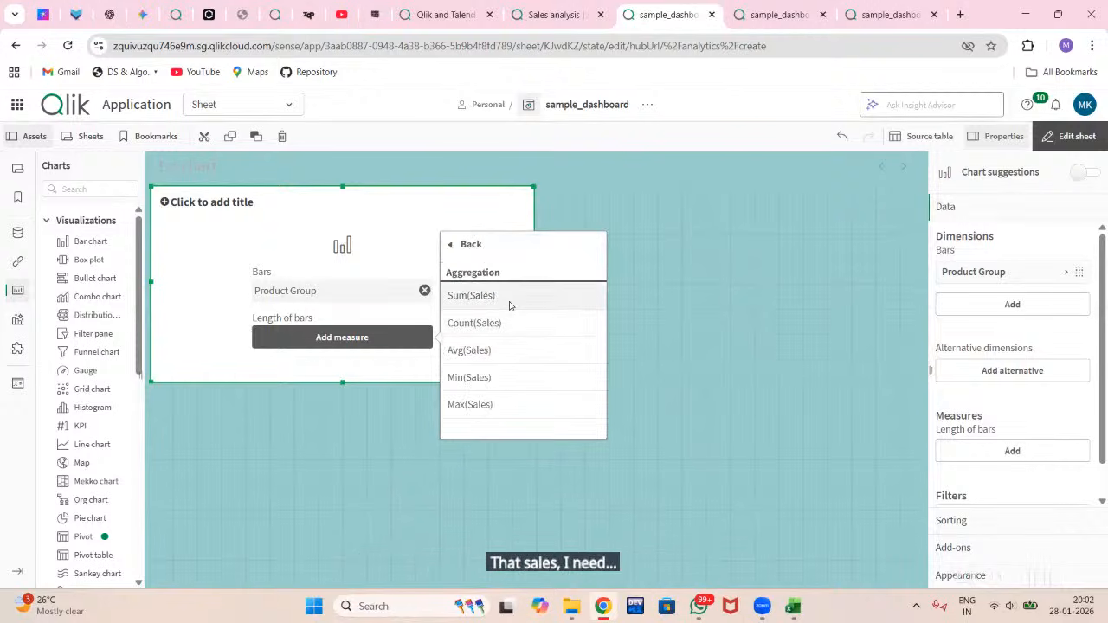
{"action": "left_click", "coordinate": [510, 306]}
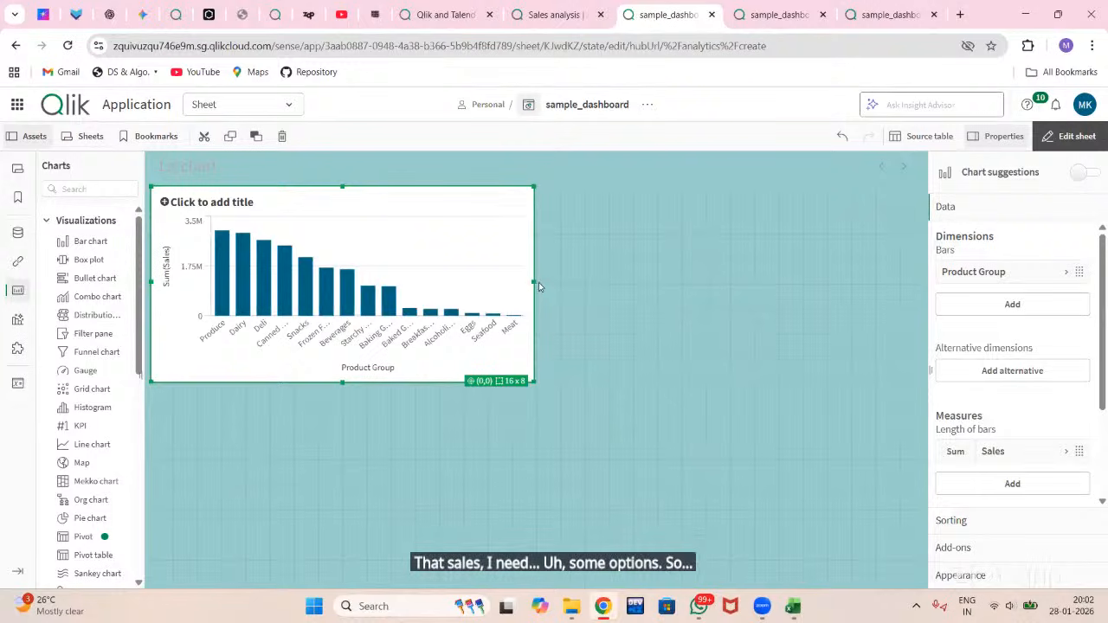
{"action": "left_click_drag", "start_coordinate": [534, 283], "coordinate": [698, 286]}
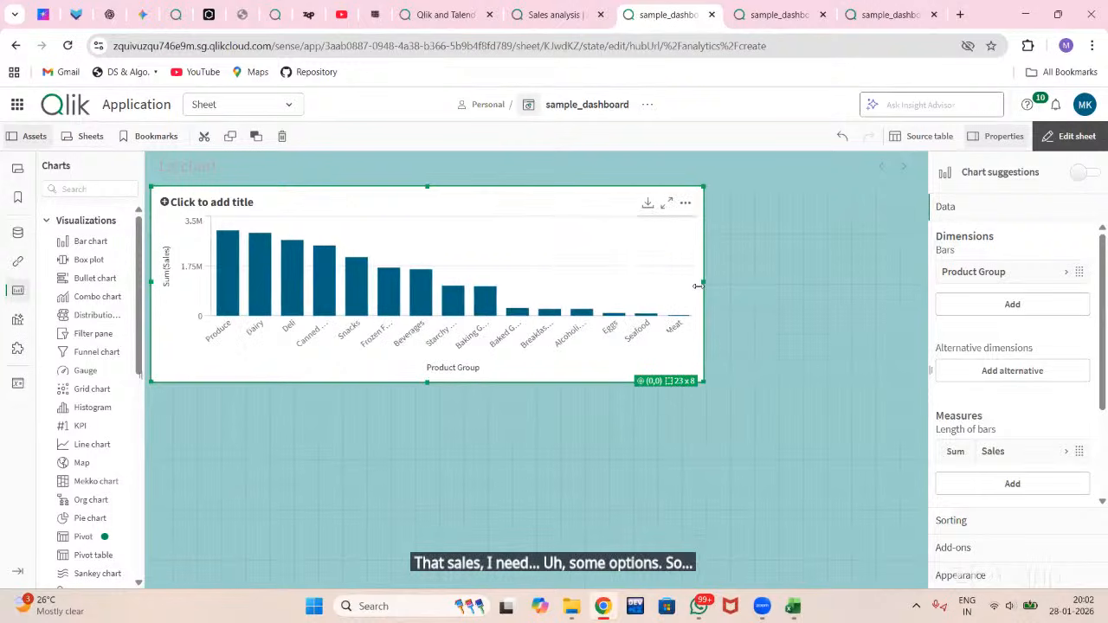
{"action": "left_click_drag", "start_coordinate": [426, 382], "coordinate": [438, 456]}
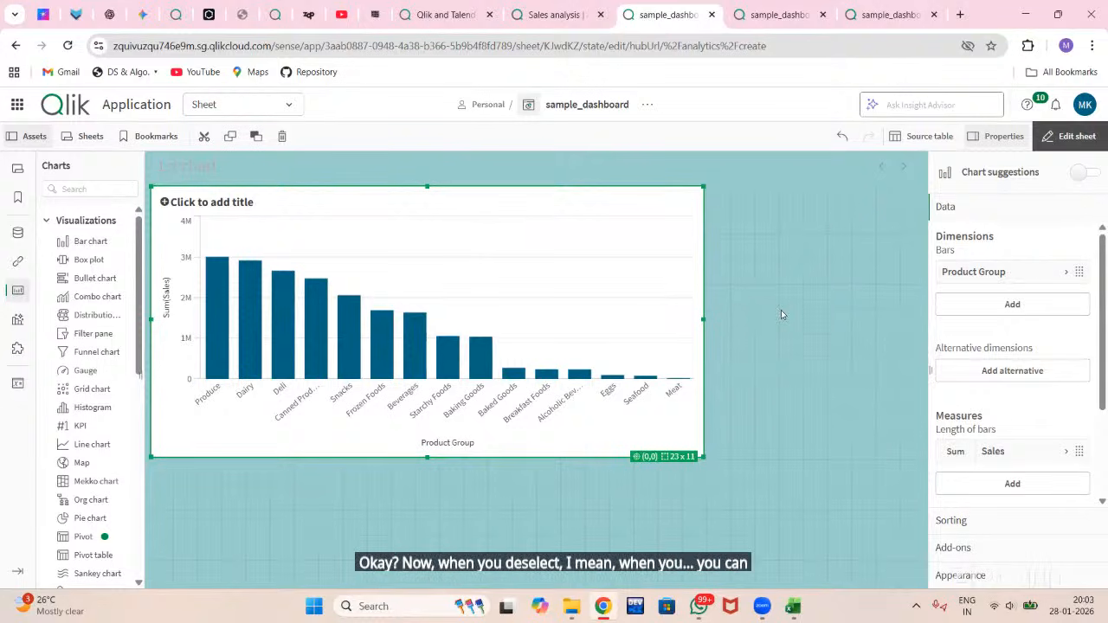
Step: Add Product Sub Group as a second dimension of the bar chart
{"action": "left_click", "coordinate": [825, 320]}
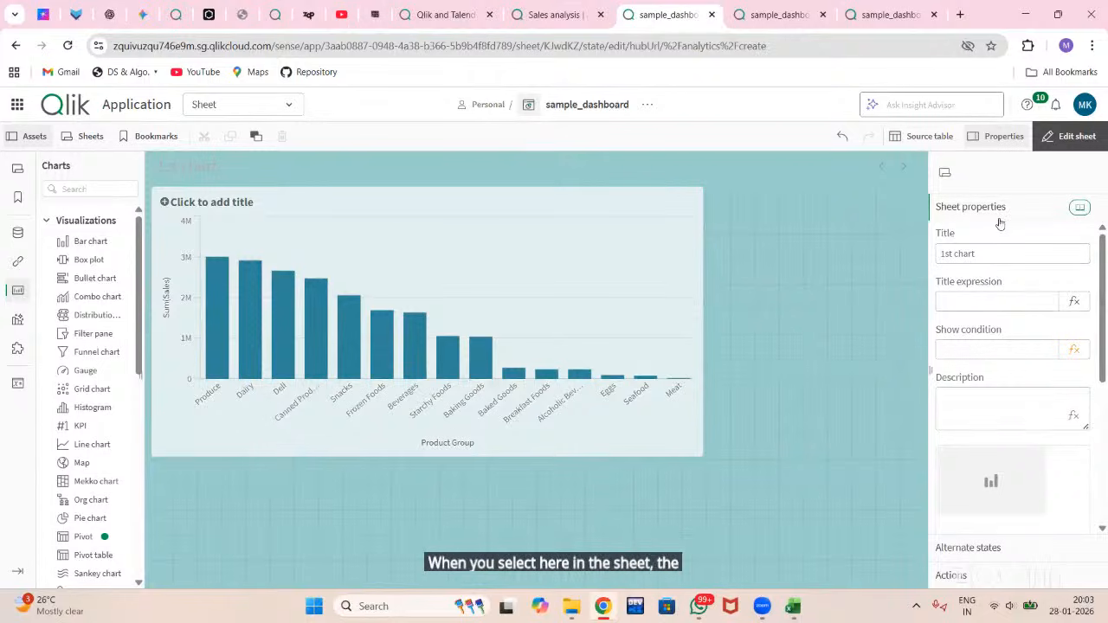
{"action": "left_click", "coordinate": [589, 289]}
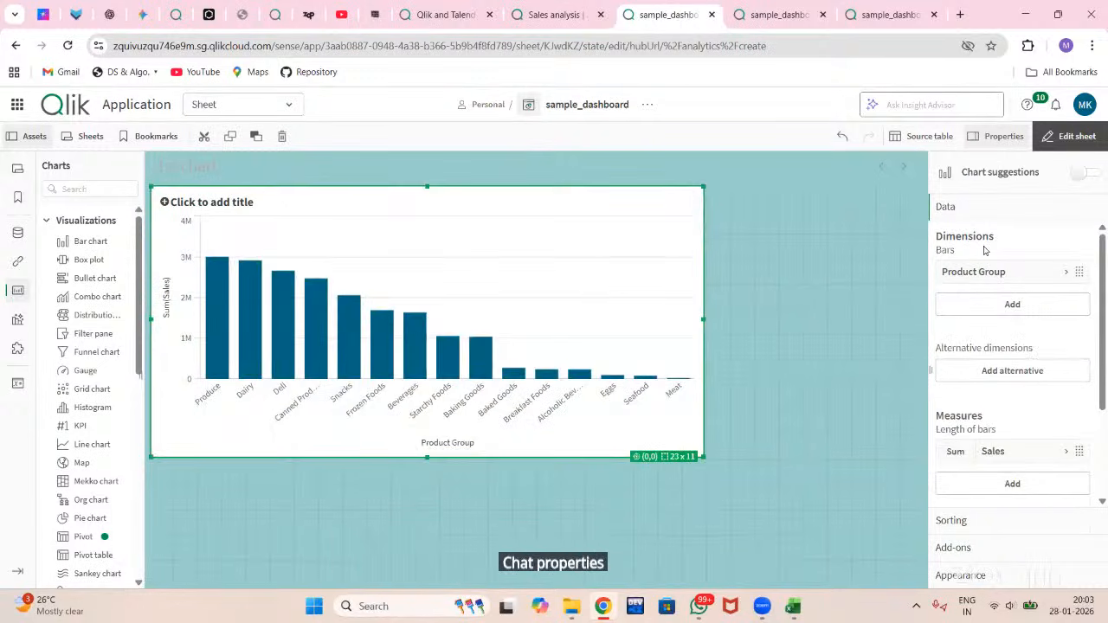
{"action": "scroll", "coordinate": [983, 251], "scroll_direction": "down", "scroll_amount": 1}
{"action": "scroll", "coordinate": [984, 250], "scroll_direction": "up", "scroll_amount": 1}
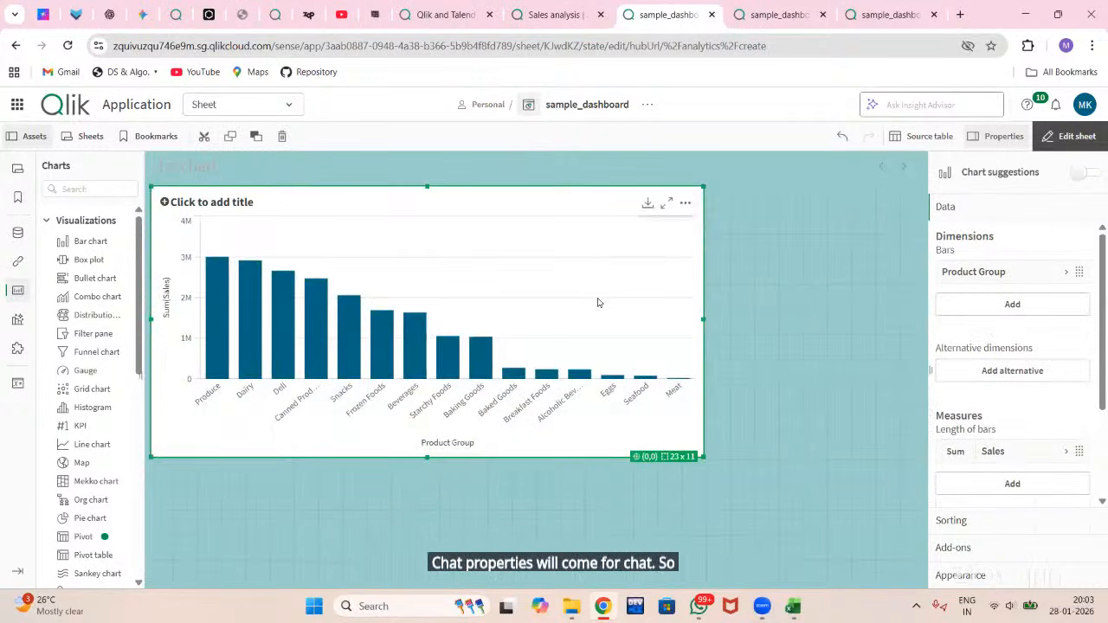
{"action": "left_click", "coordinate": [1001, 306]}
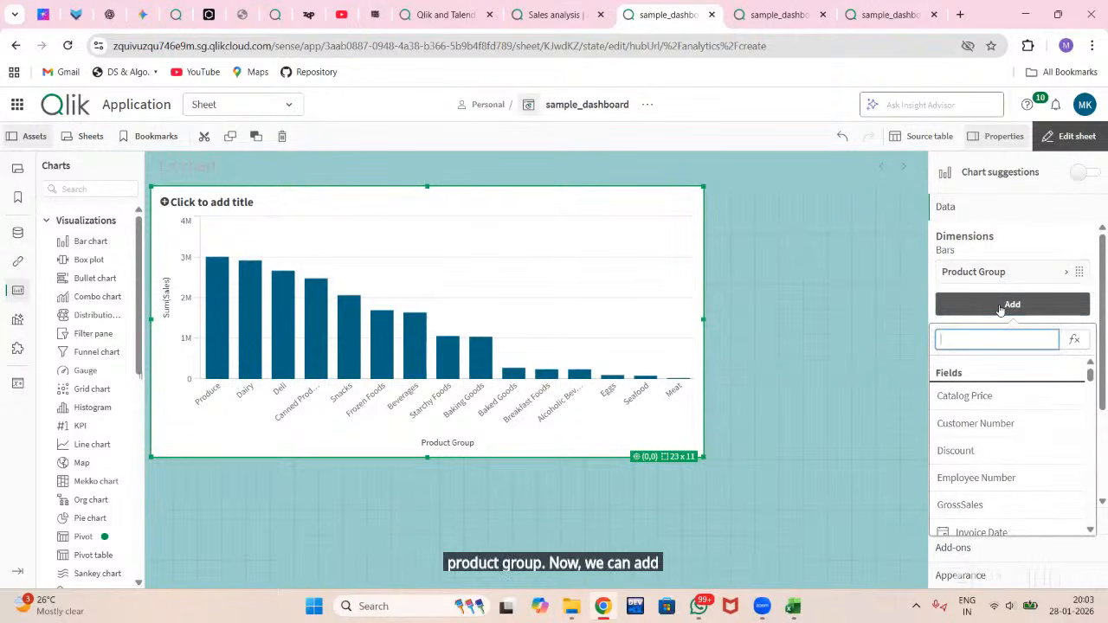
{"action": "type", "text": "pro"}
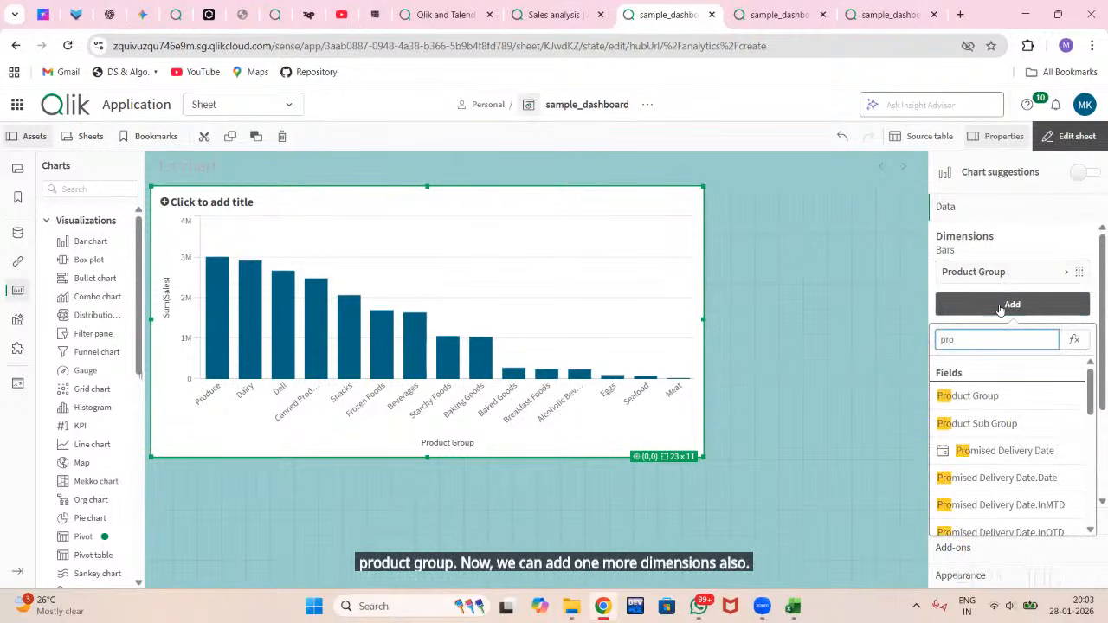
{"action": "left_click", "coordinate": [965, 423]}
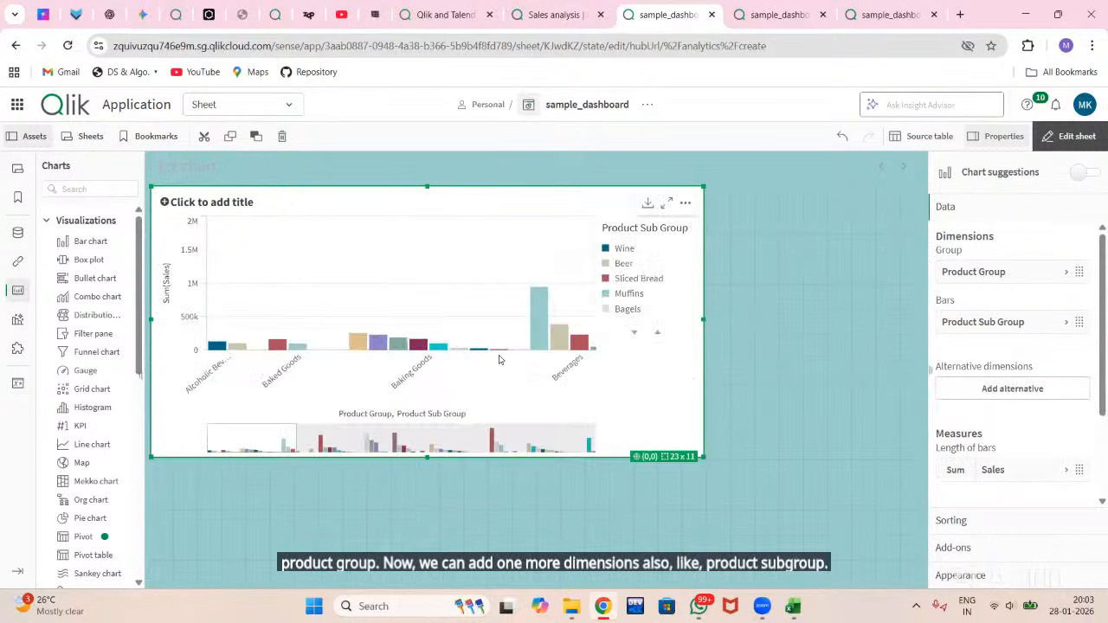
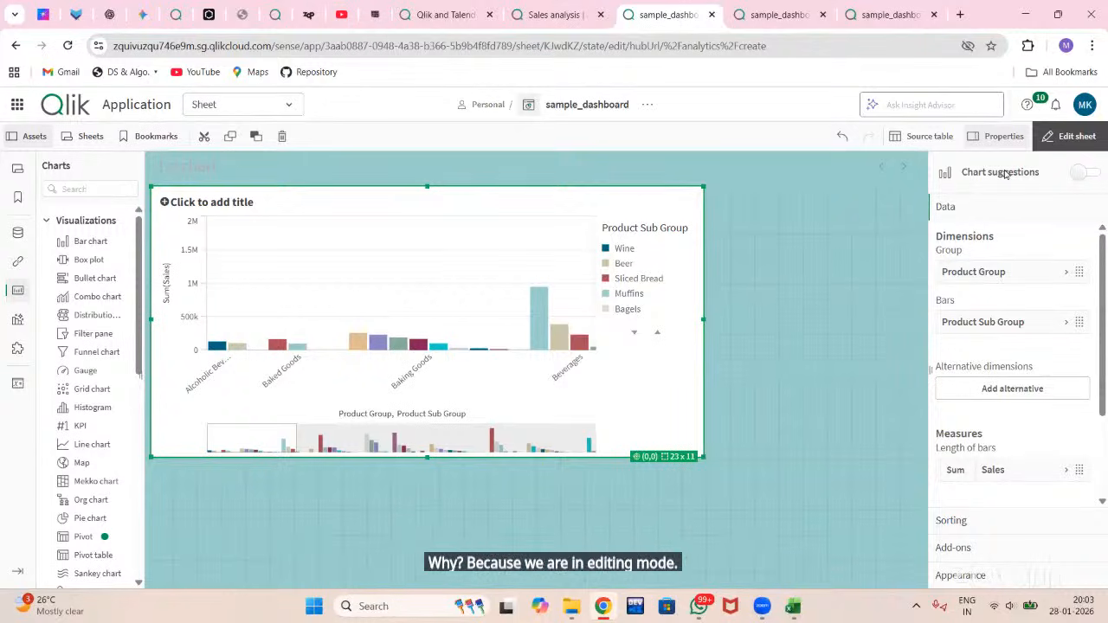
Step: Leave edit mode to browse the grouped bars across all product groups, and return to editing the sheet
{"action": "left_click", "coordinate": [1065, 137]}
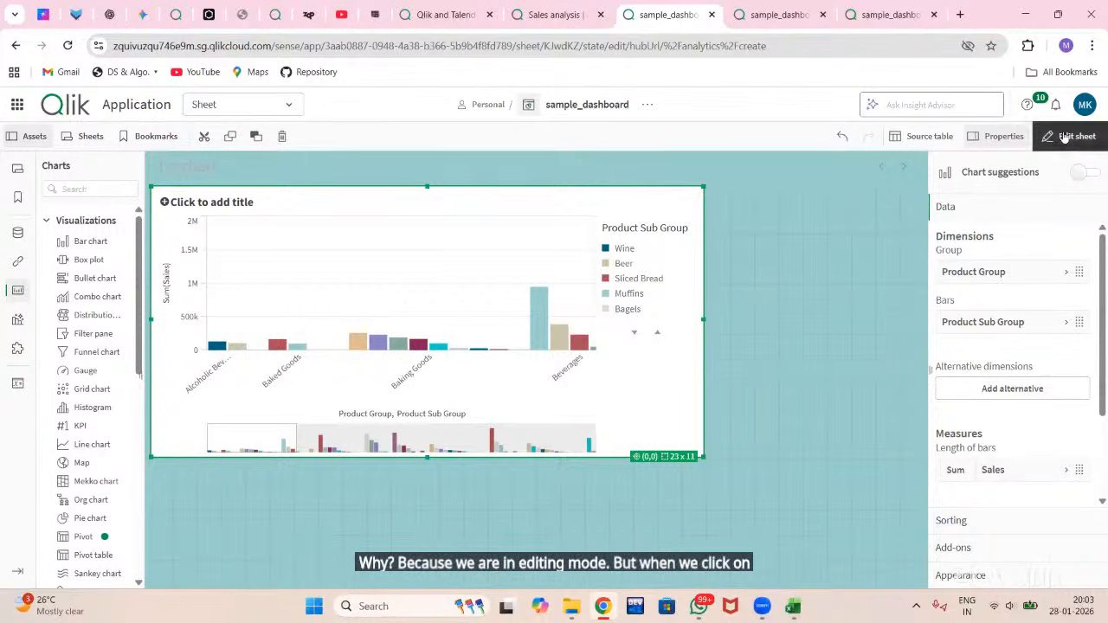
{"action": "scroll", "coordinate": [584, 301], "scroll_direction": "down", "scroll_amount": 5}
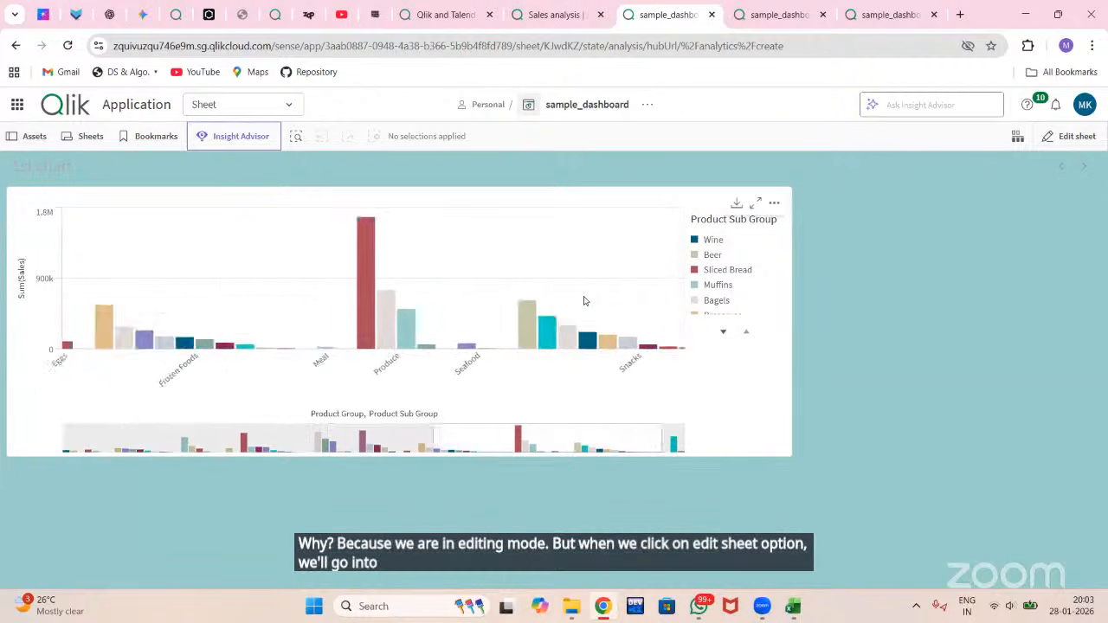
{"action": "scroll", "coordinate": [584, 300], "scroll_direction": "up", "scroll_amount": 5}
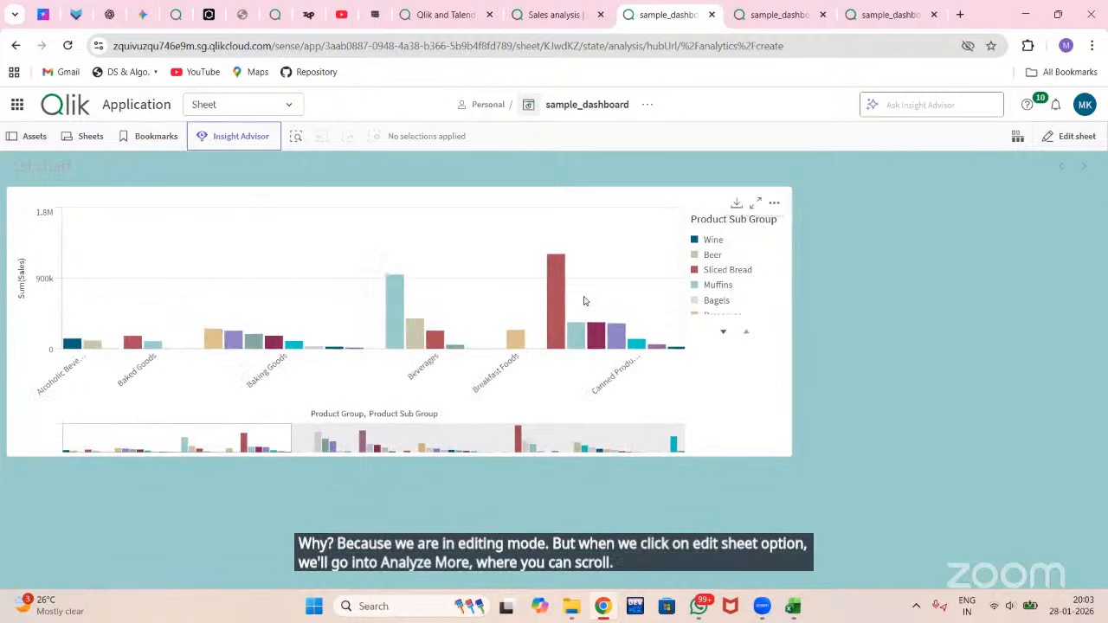
{"action": "scroll", "coordinate": [585, 301], "scroll_direction": "down", "scroll_amount": 5}
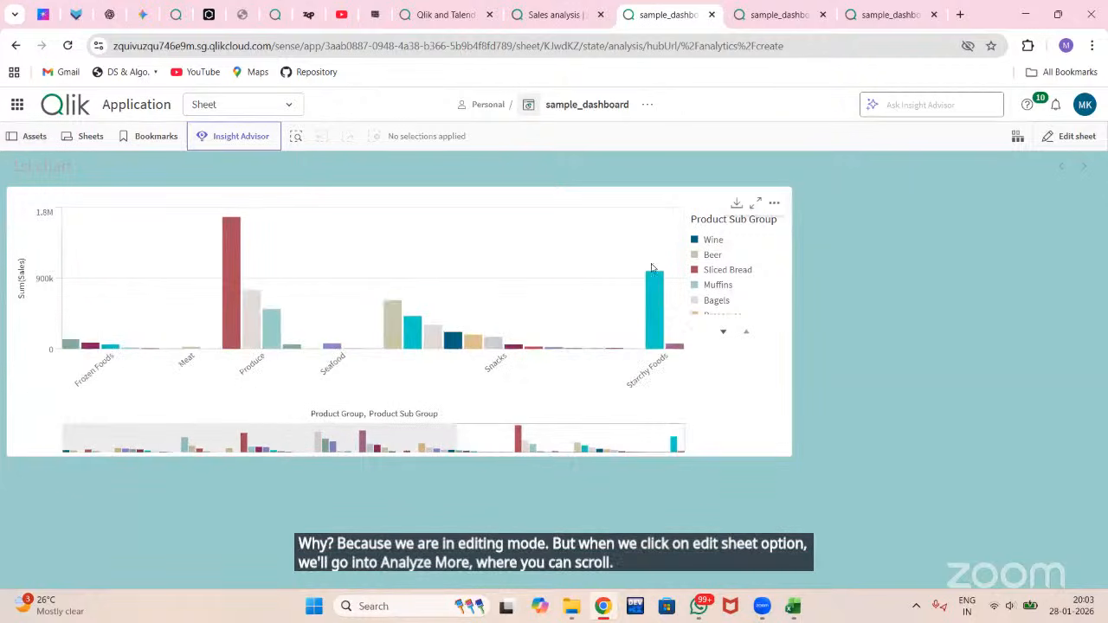
{"action": "scroll", "coordinate": [653, 268], "scroll_direction": "up", "scroll_amount": 1}
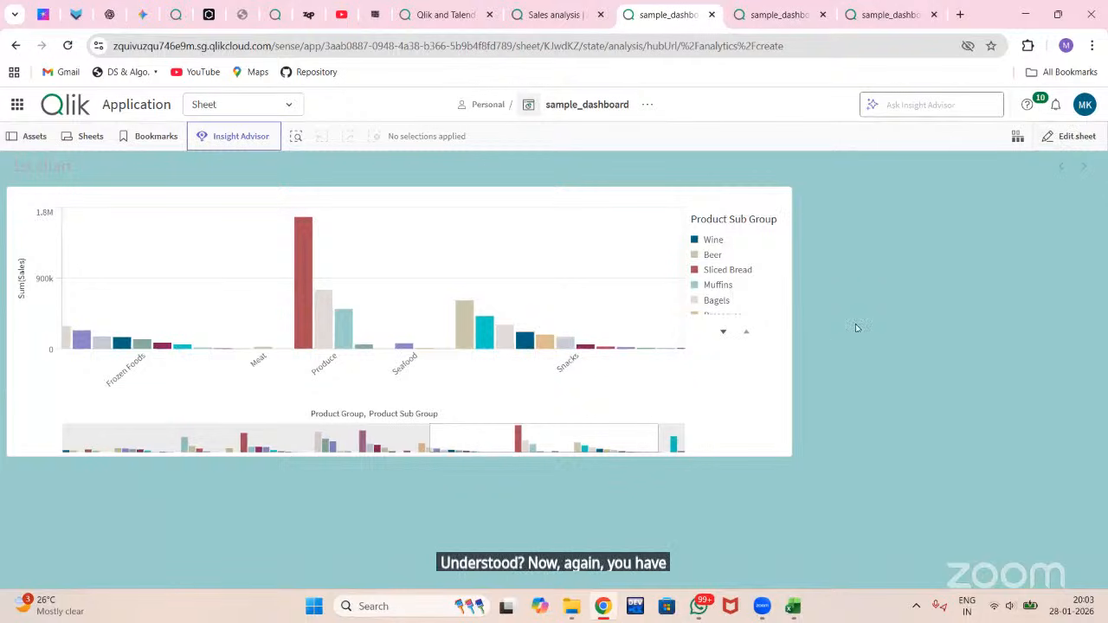
{"action": "left_click", "coordinate": [1065, 137]}
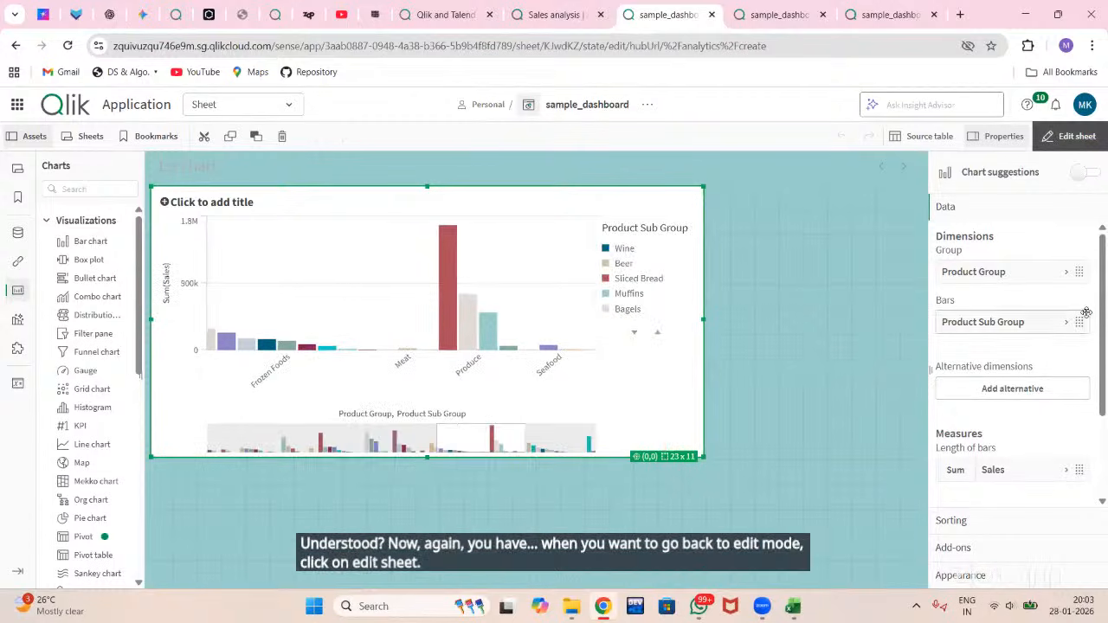
Step: Review the bar chart's dimension, measure and filter options without adding a filter, and look over the sheet's properties
{"action": "scroll", "coordinate": [998, 332], "scroll_direction": "down", "scroll_amount": 1}
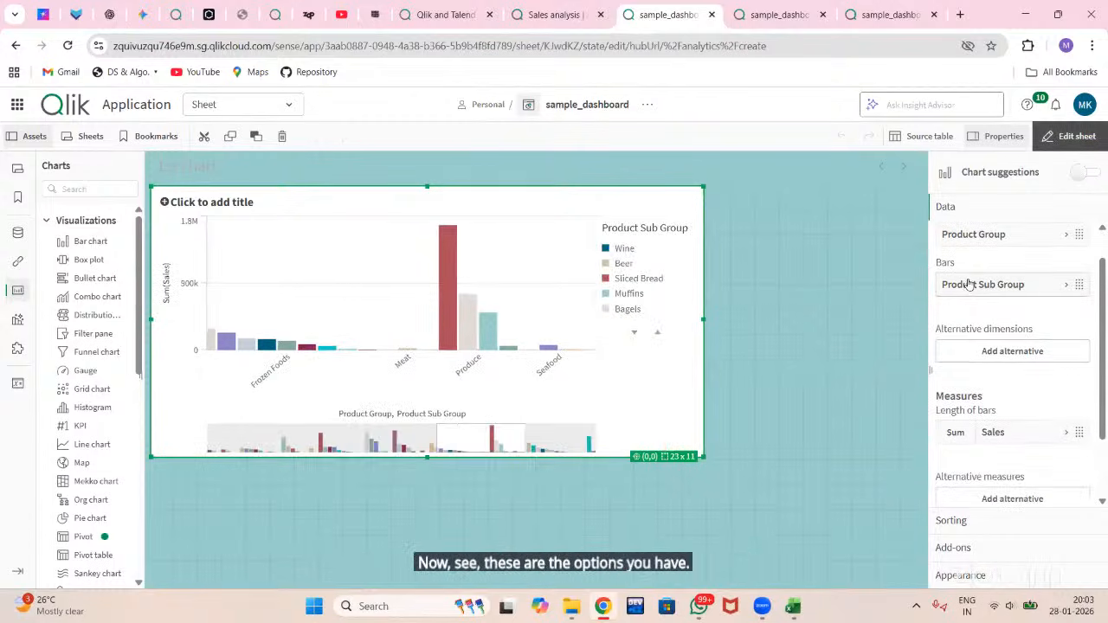
{"action": "scroll", "coordinate": [970, 286], "scroll_direction": "up", "scroll_amount": 1}
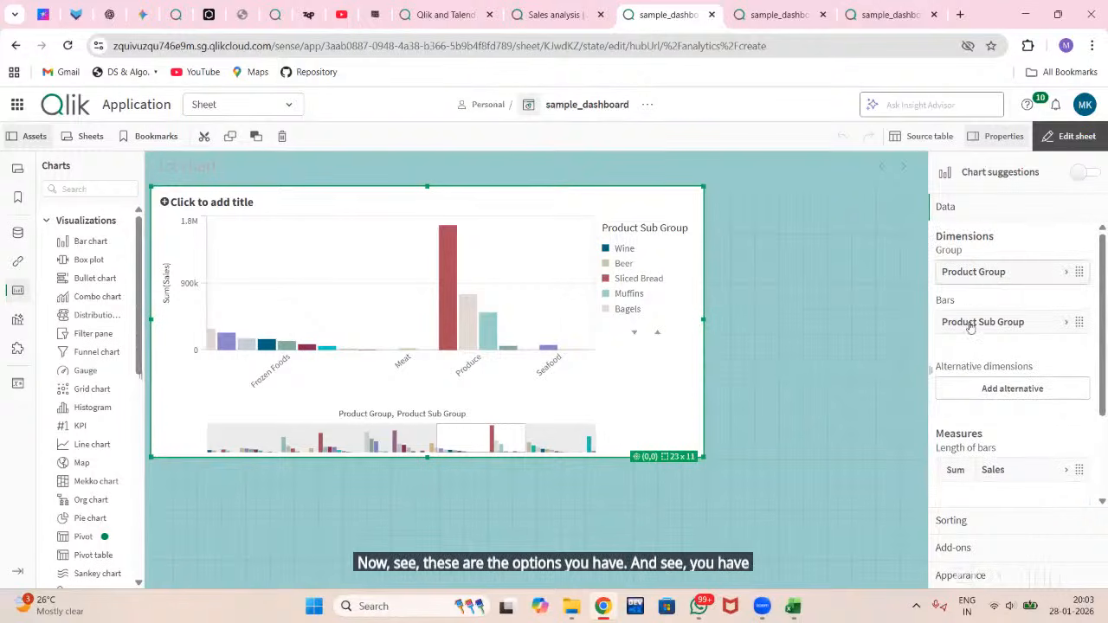
{"action": "scroll", "coordinate": [970, 327], "scroll_direction": "down", "scroll_amount": 3}
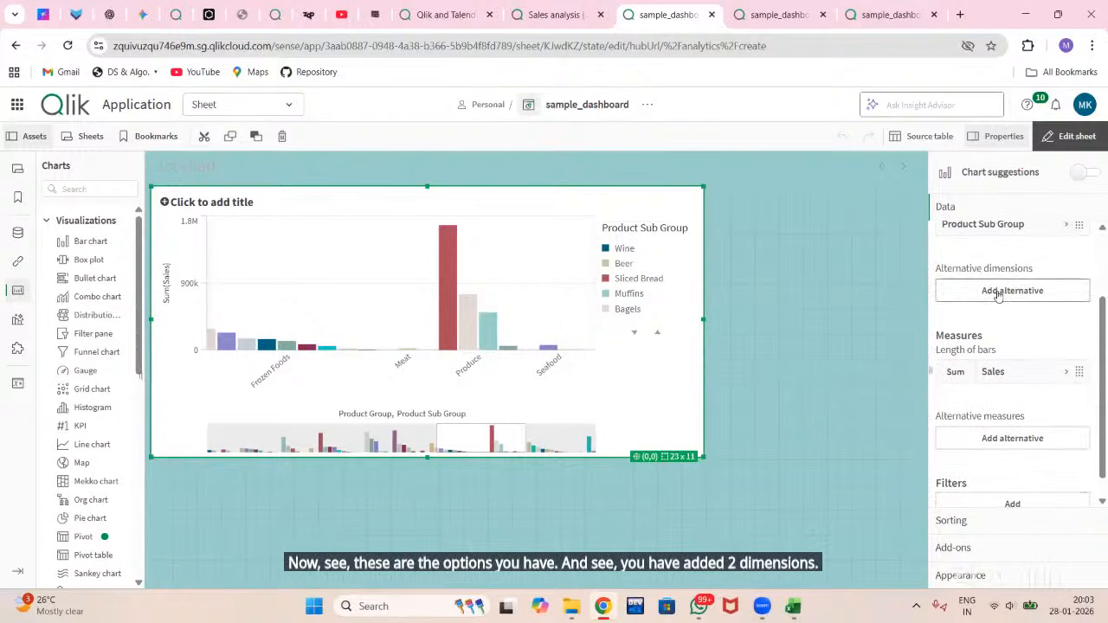
{"action": "scroll", "coordinate": [998, 294], "scroll_direction": "down", "scroll_amount": 1}
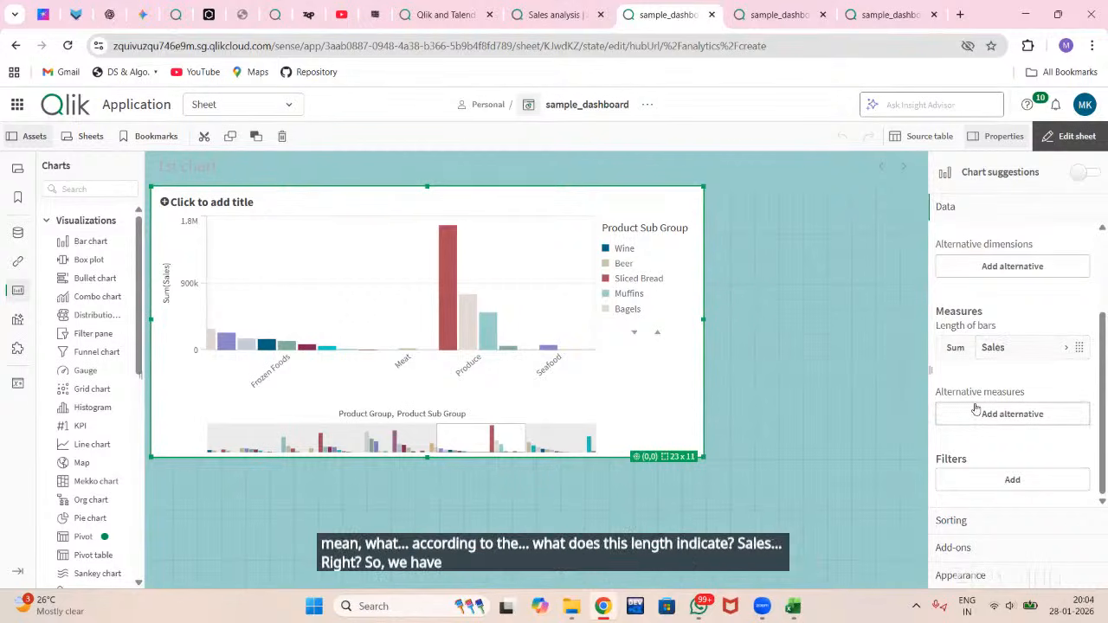
{"action": "left_click", "coordinate": [977, 479]}
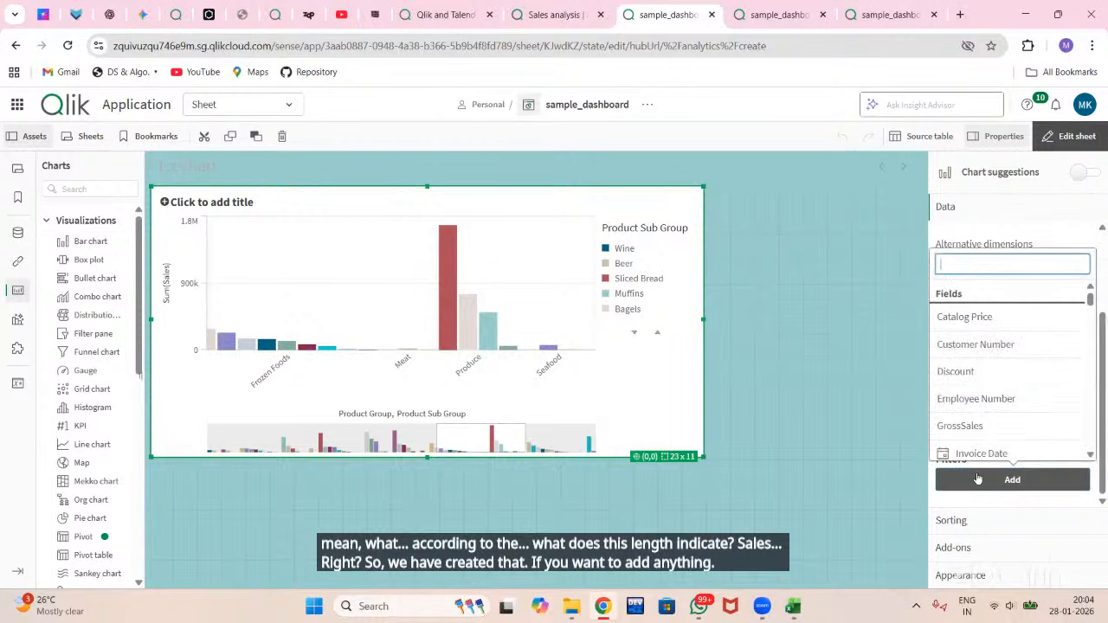
{"action": "left_click", "coordinate": [878, 458]}
{"action": "scroll", "coordinate": [937, 398], "scroll_direction": "down", "scroll_amount": 5}
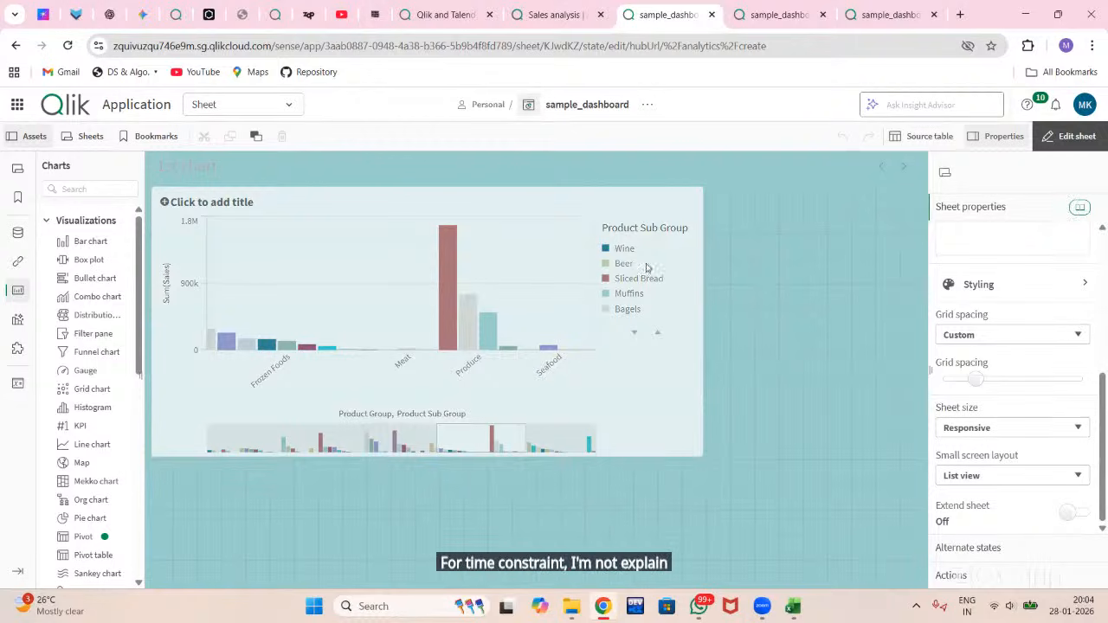
Step: Try to move Sum(Sales) above Product Group in the bar chart's sorting order
{"action": "left_click", "coordinate": [604, 278]}
{"action": "scroll", "coordinate": [958, 485], "scroll_direction": "down", "scroll_amount": 3}
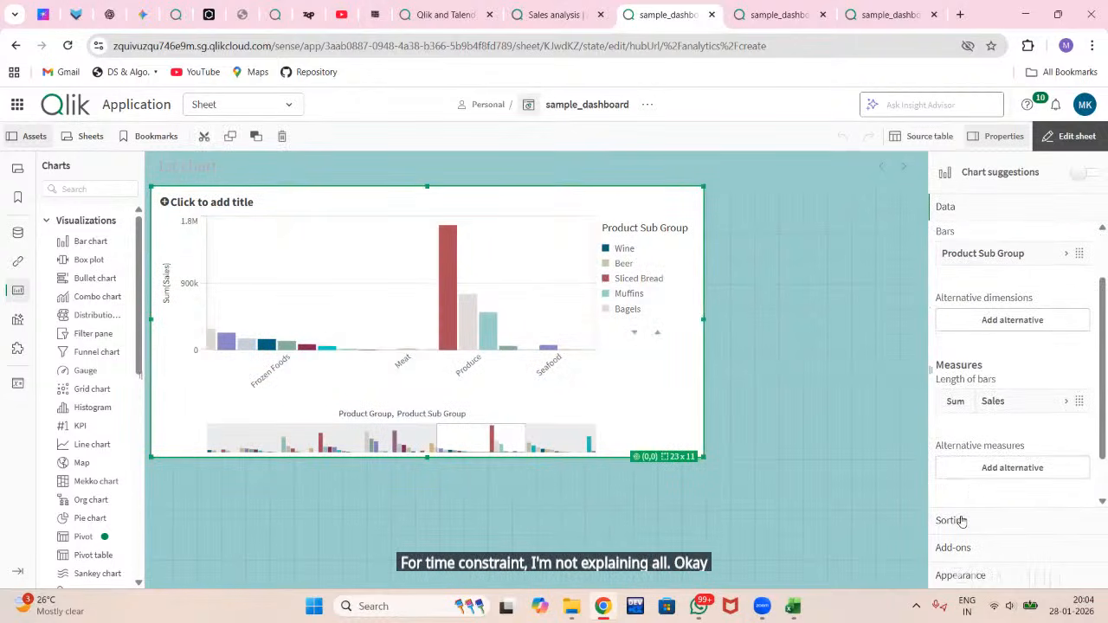
{"action": "left_click", "coordinate": [962, 521]}
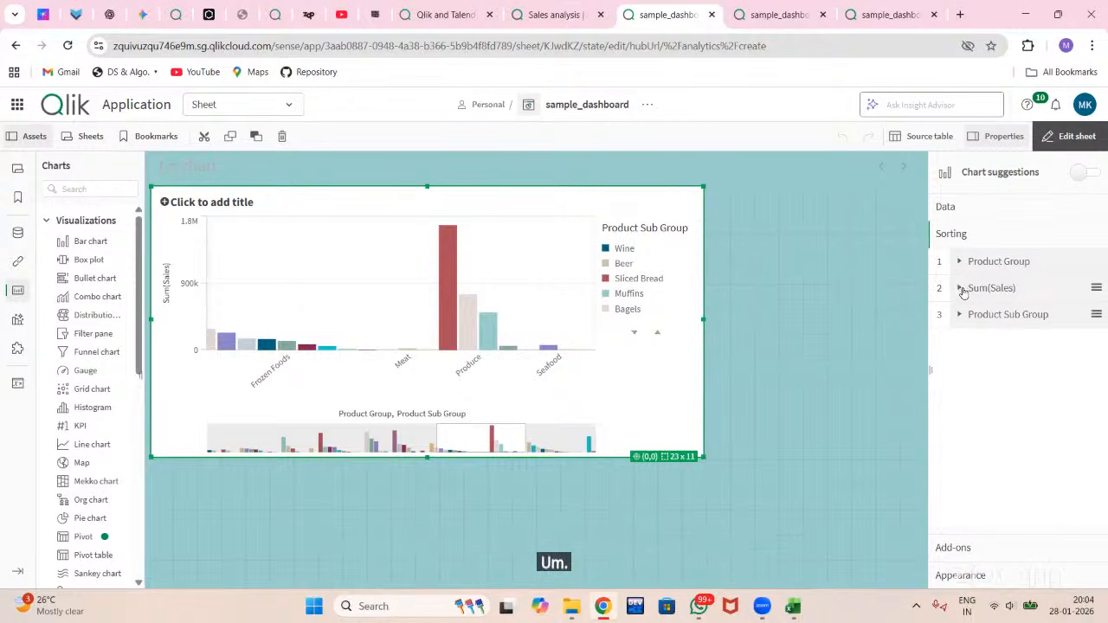
{"action": "left_click_drag", "start_coordinate": [963, 292], "coordinate": [962, 263]}
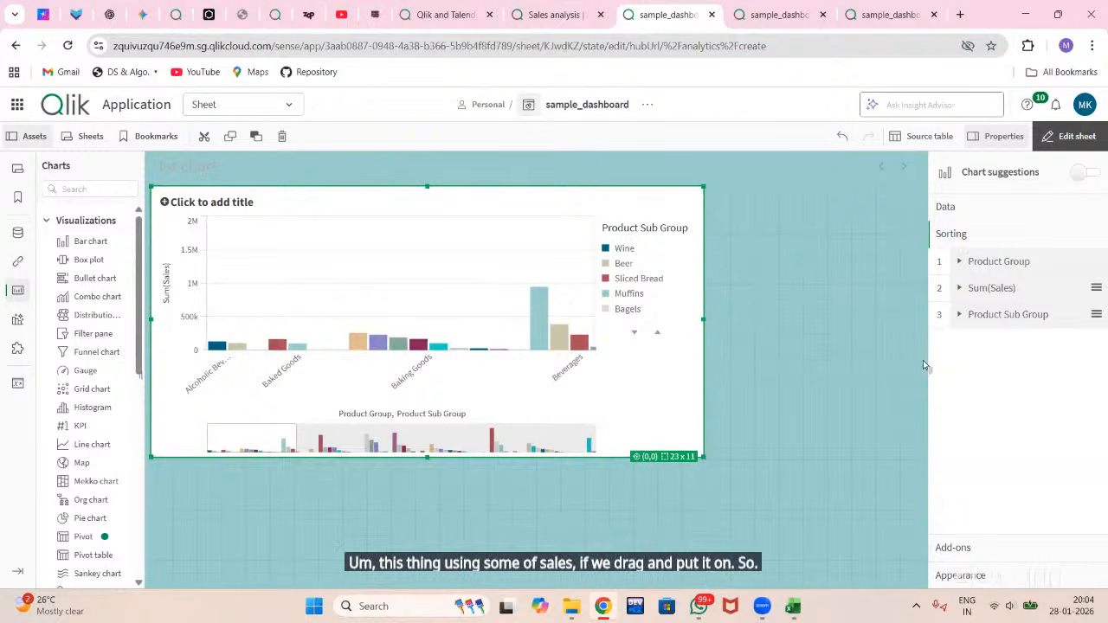
Step: Exclude zero values from the bar chart in its data handling add-ons
{"action": "left_click", "coordinate": [979, 551]}
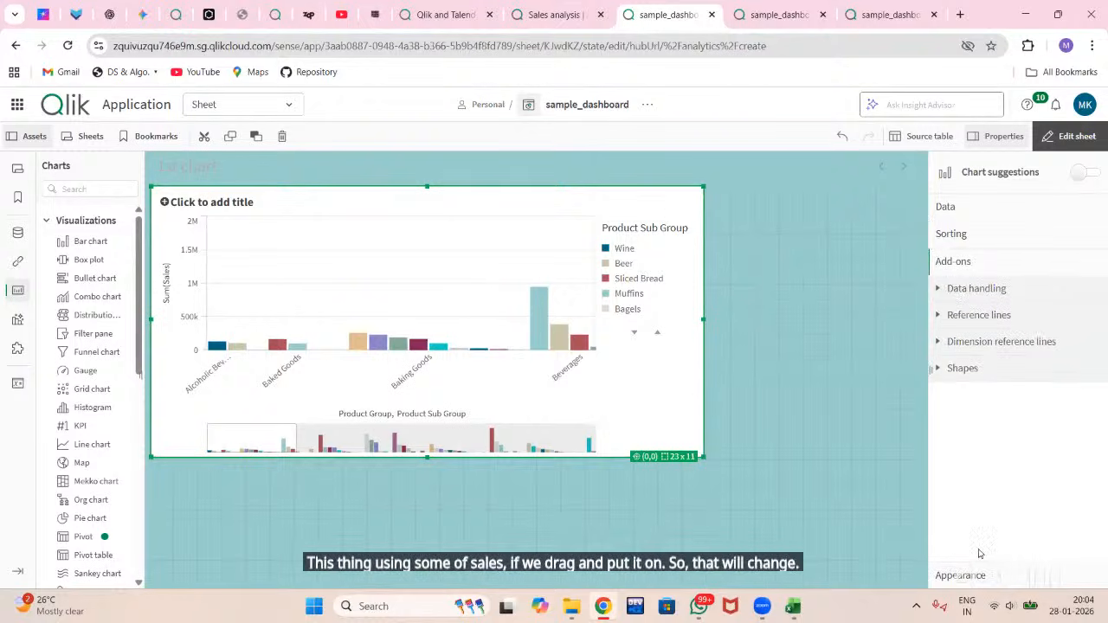
{"action": "left_click", "coordinate": [958, 288]}
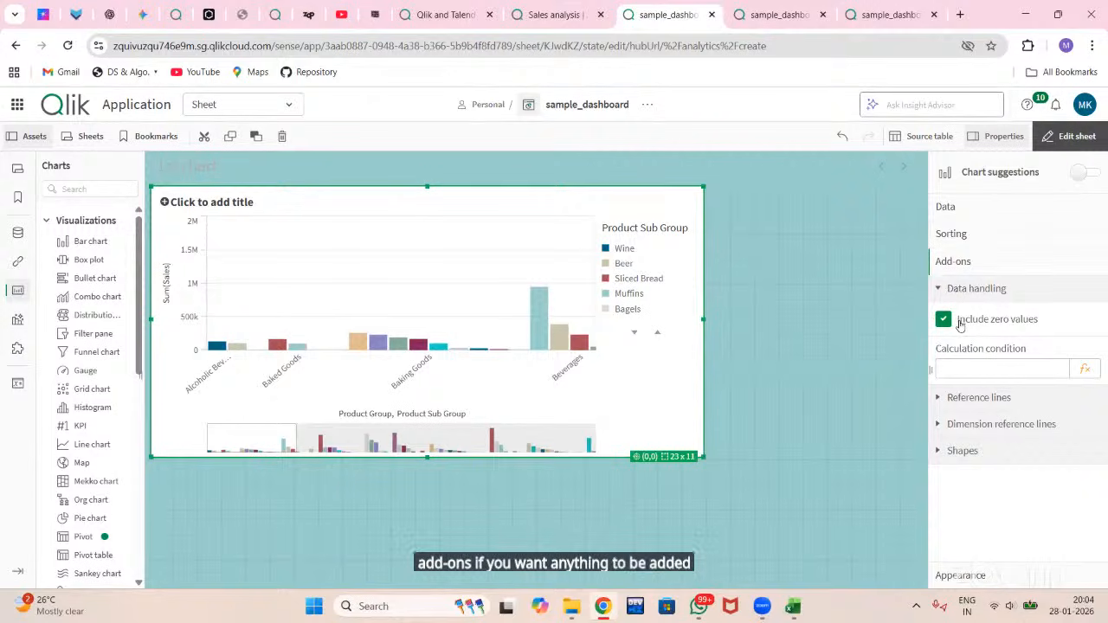
{"action": "left_click", "coordinate": [944, 320]}
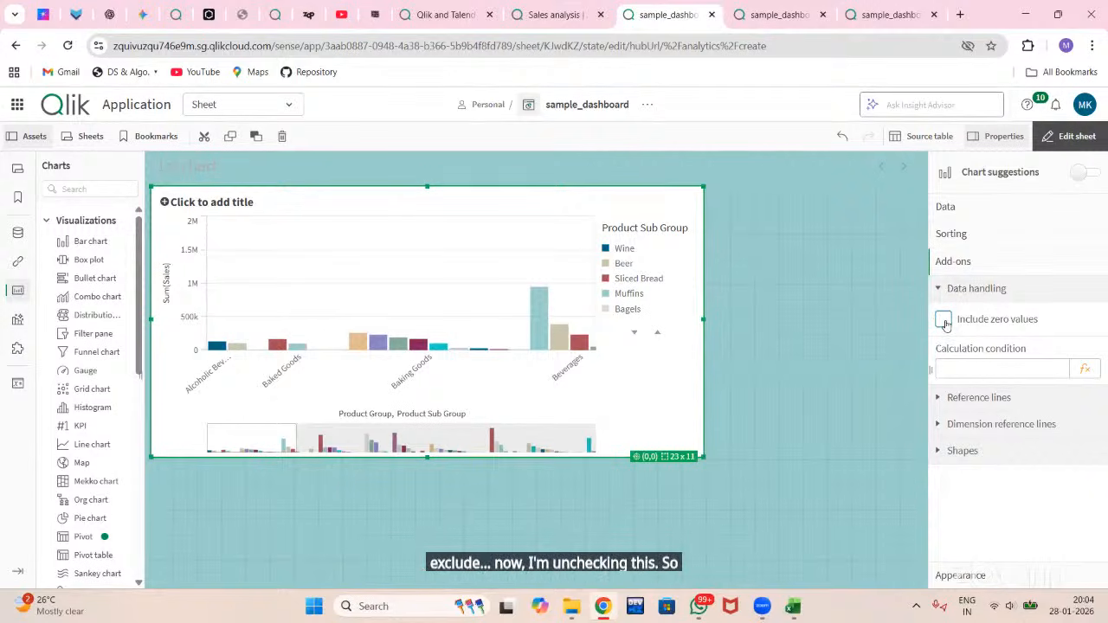
Step: Try sum(sales)>3000 as the bar chart's calculation condition
{"action": "left_click", "coordinate": [968, 370]}
{"action": "type", "text": "sales"}
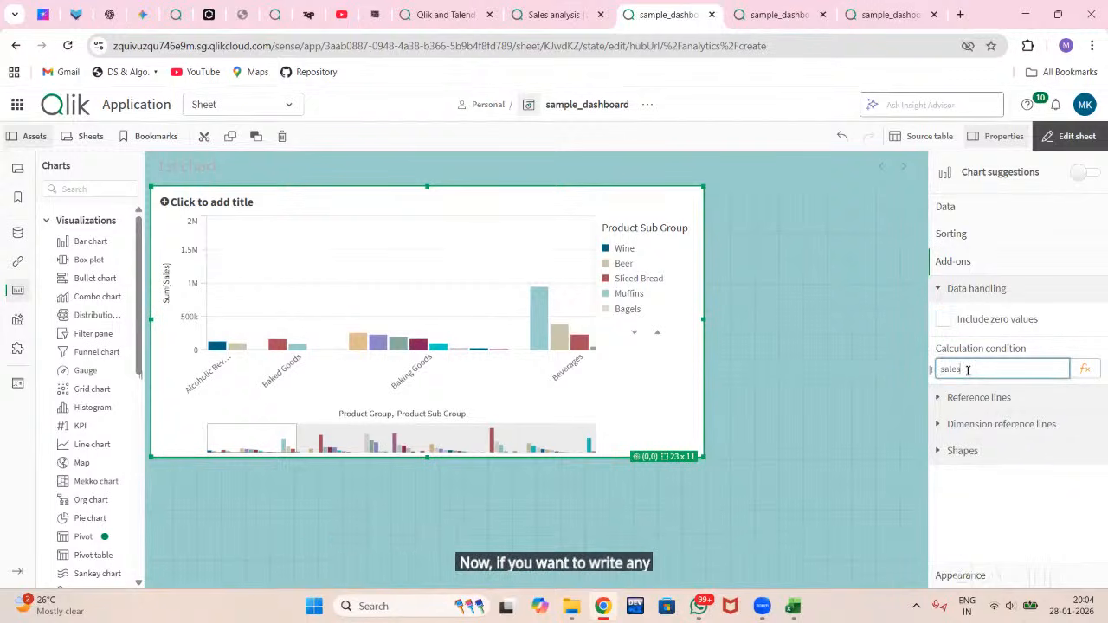
{"action": "type", "text": ">"}
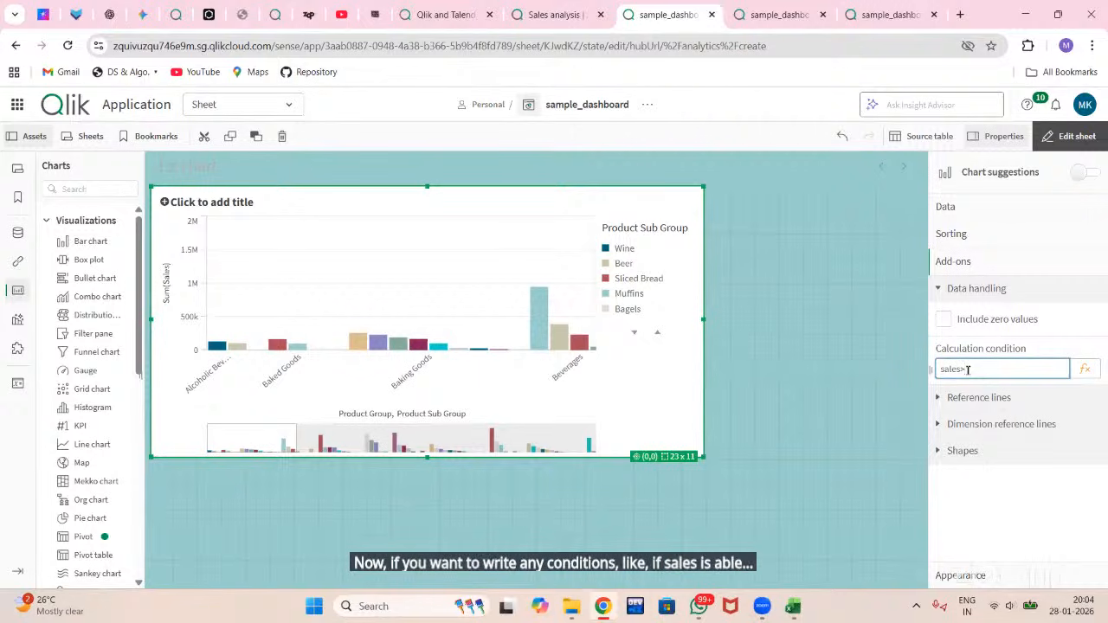
{"action": "type", "text": "su"}
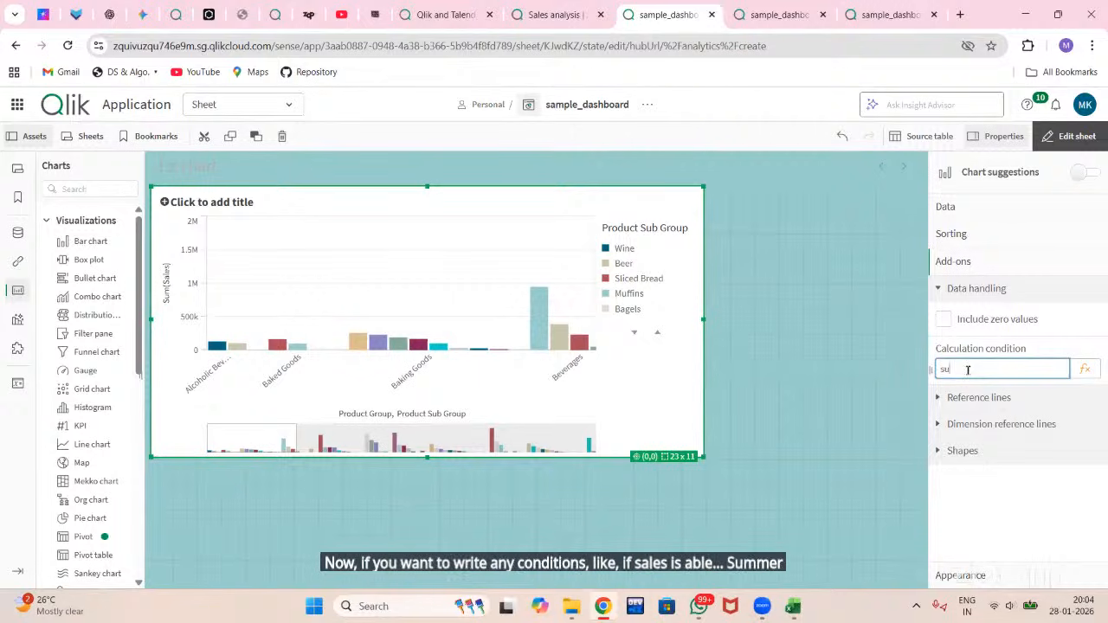
{"action": "type", "text": "m(sales)>"}
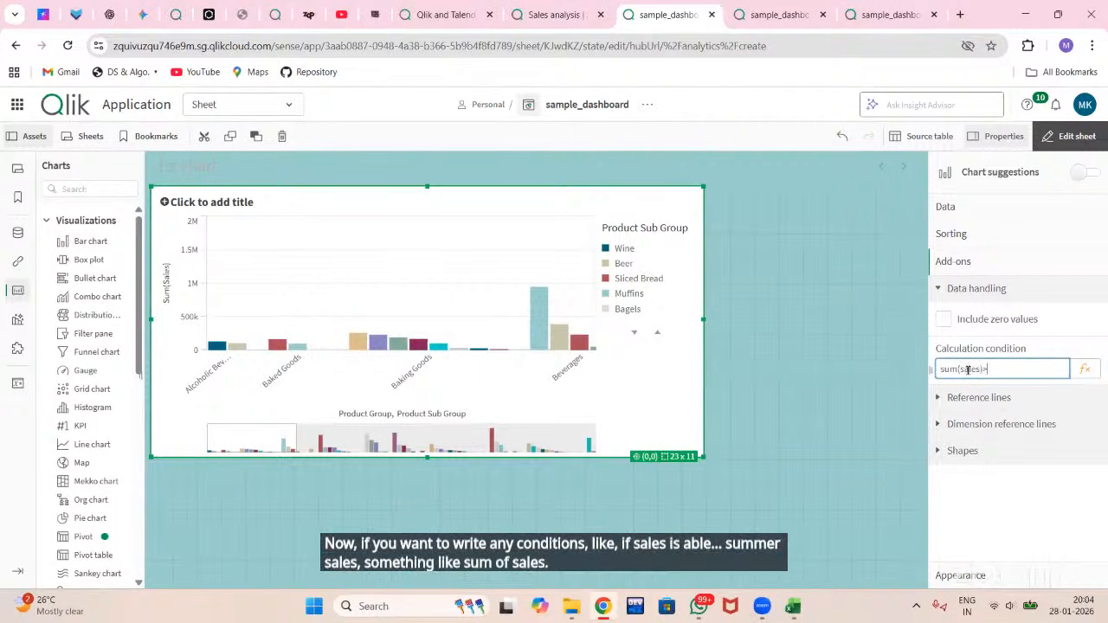
{"action": "type", "text": "3000"}
{"action": "key", "text": "Return"}
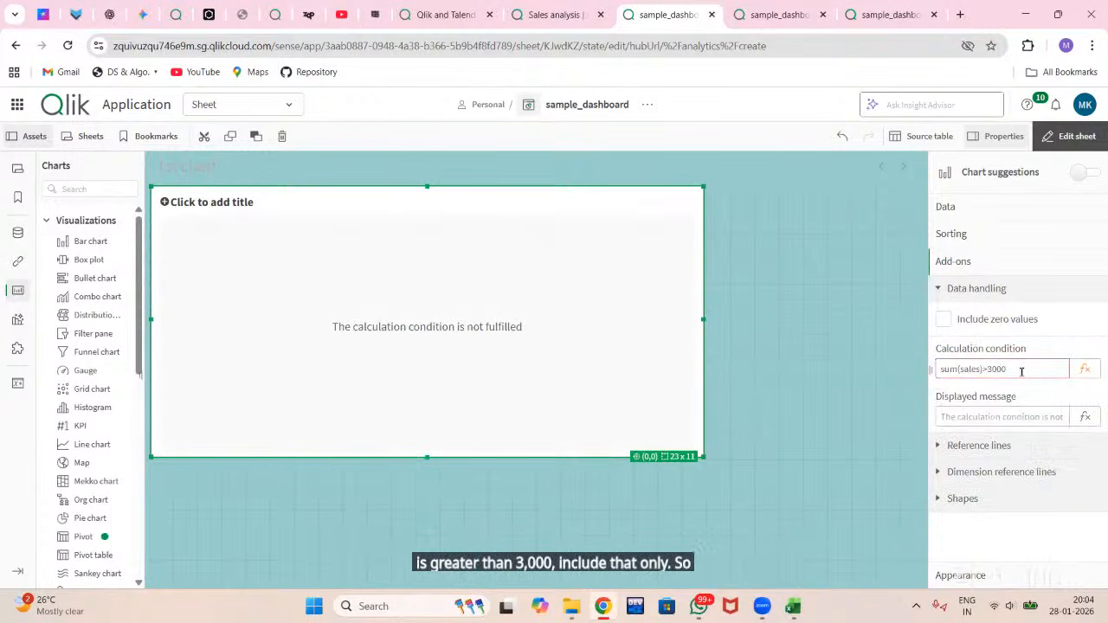
Step: Replace the calculation condition in the expression editor with Sum(Sales)>3000, inserting the Sales field with Sum aggregation
{"action": "left_click_drag", "start_coordinate": [1021, 370], "coordinate": [911, 374]}
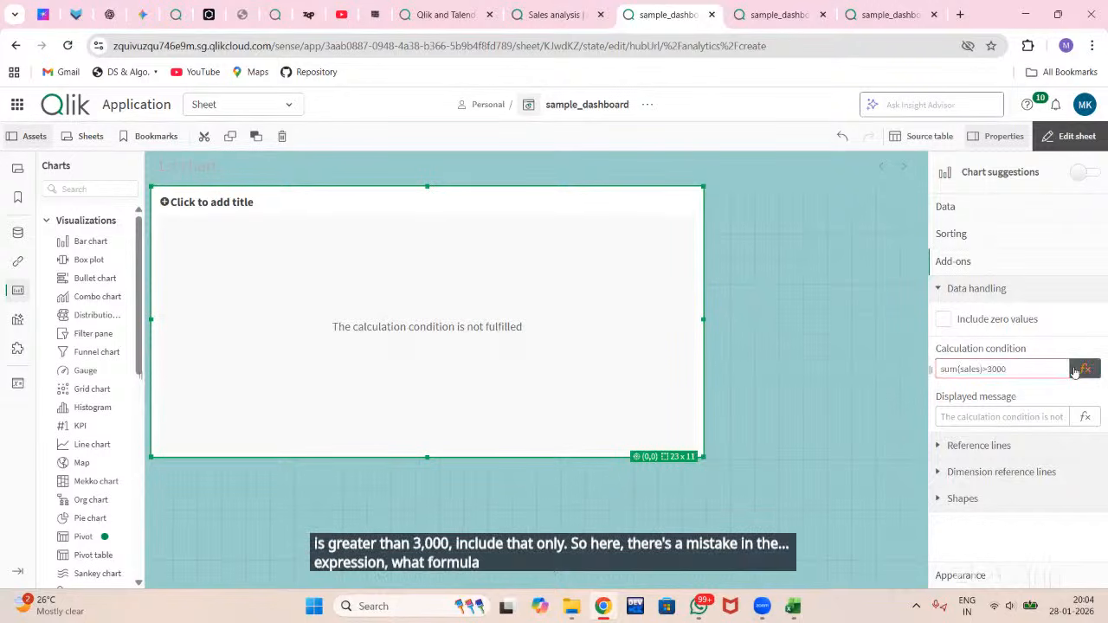
{"action": "left_click", "coordinate": [1084, 369]}
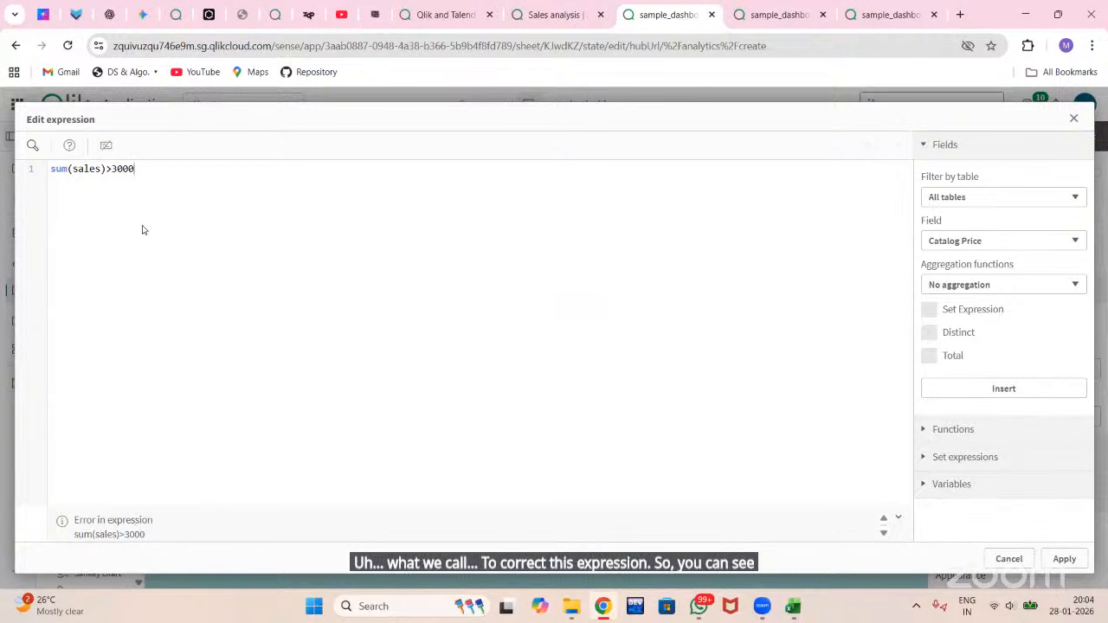
{"action": "left_click_drag", "start_coordinate": [147, 175], "coordinate": [25, 168]}
{"action": "key", "text": "BackSpace"}
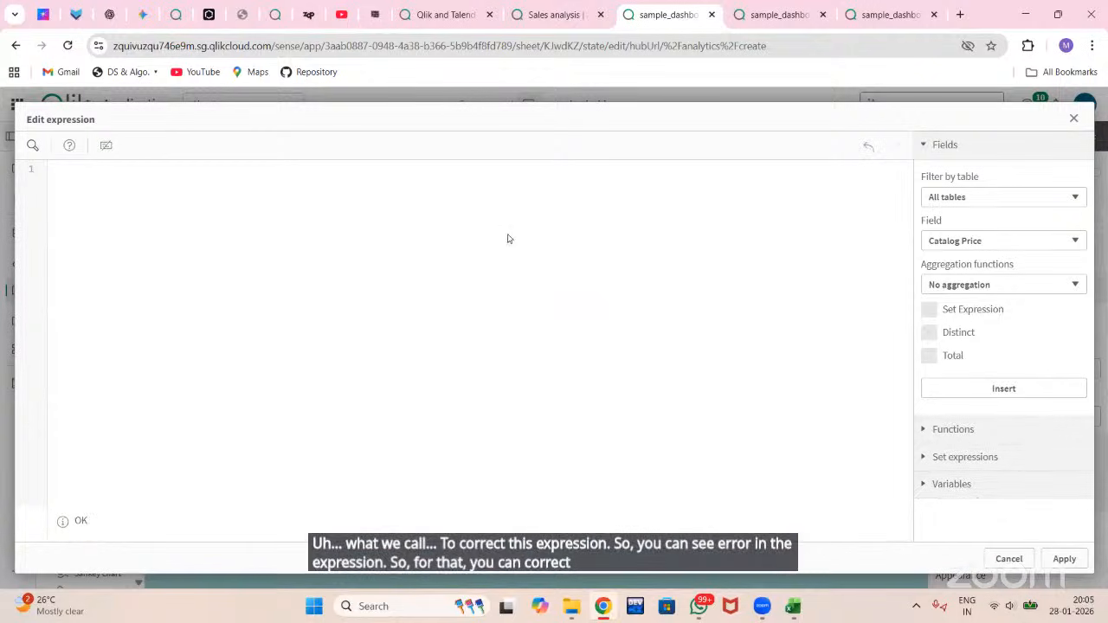
{"action": "left_click", "coordinate": [972, 240]}
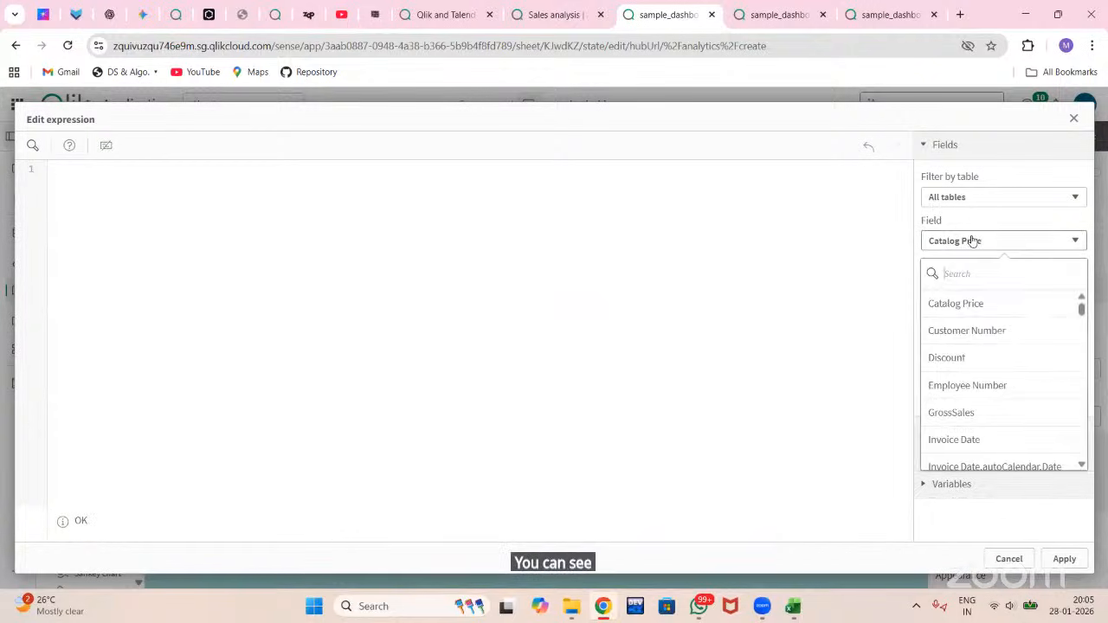
{"action": "type", "text": "sal"}
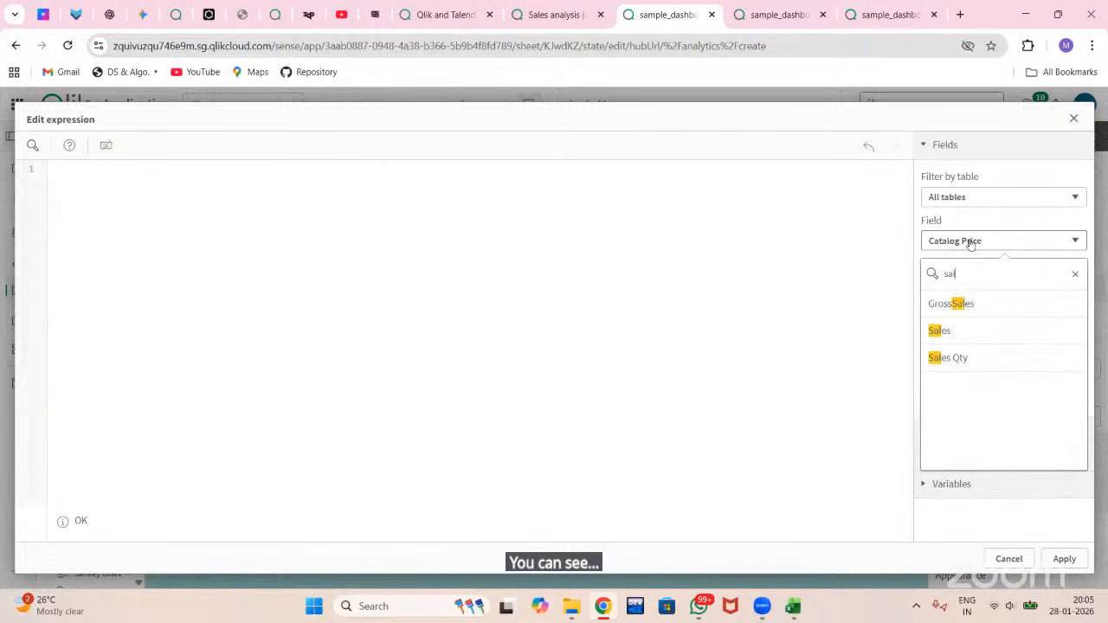
{"action": "left_click", "coordinate": [953, 329]}
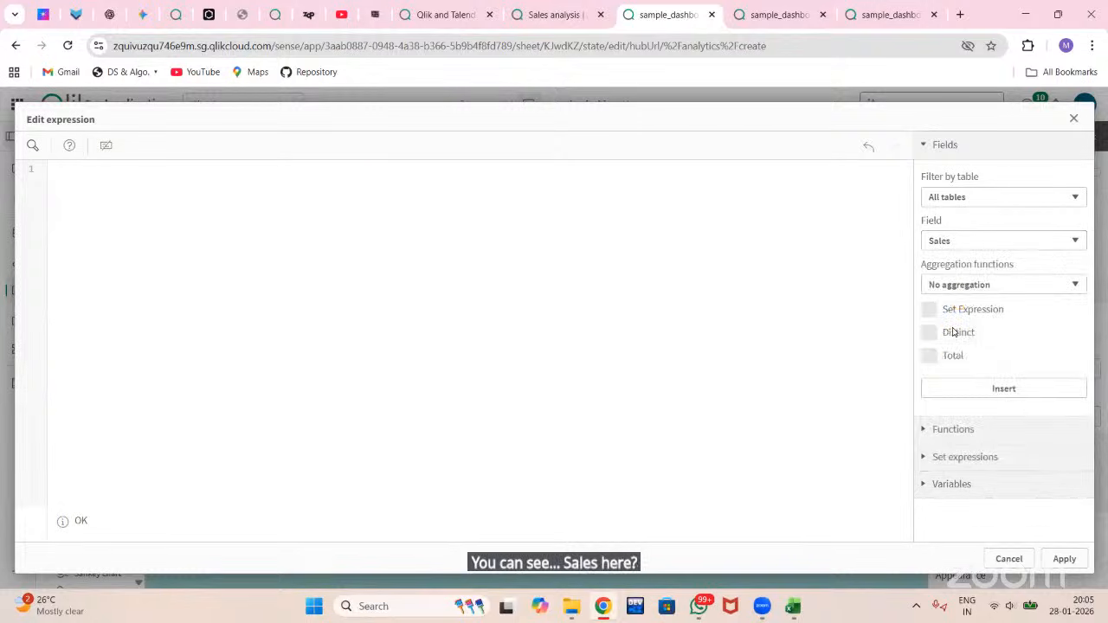
{"action": "left_click", "coordinate": [992, 289]}
{"action": "left_click", "coordinate": [948, 377]}
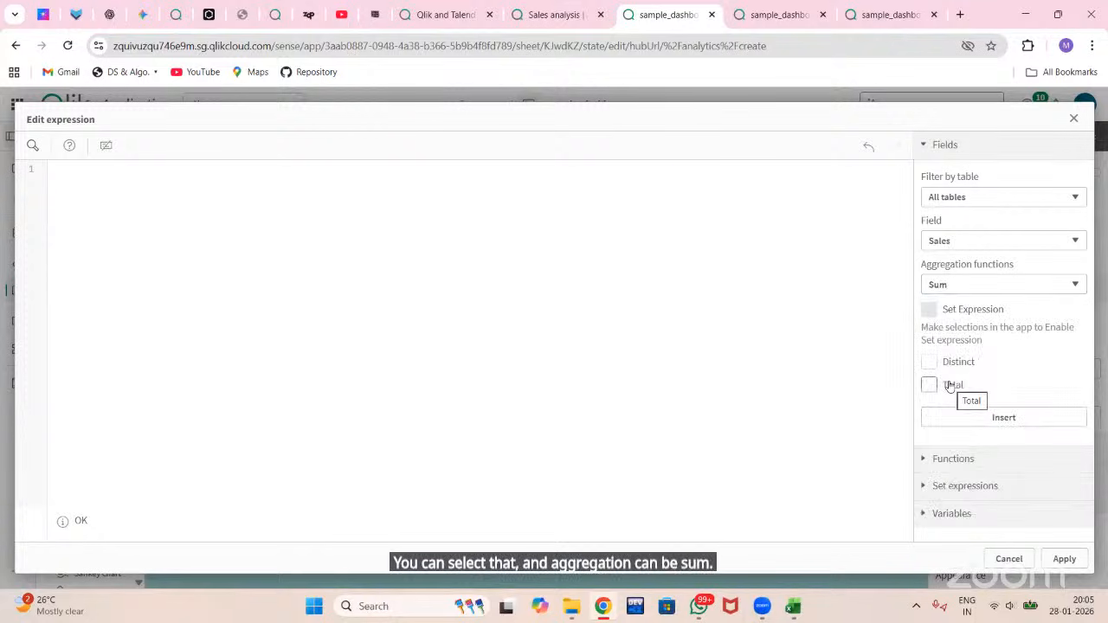
{"action": "left_click", "coordinate": [1005, 418]}
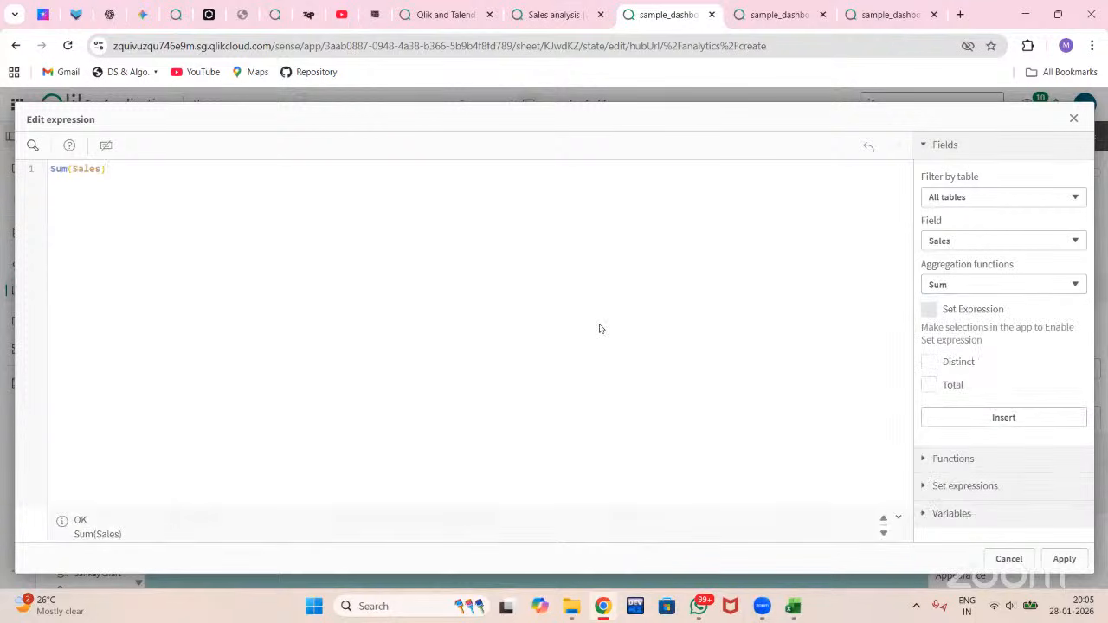
{"action": "type", "text": ">3000"}
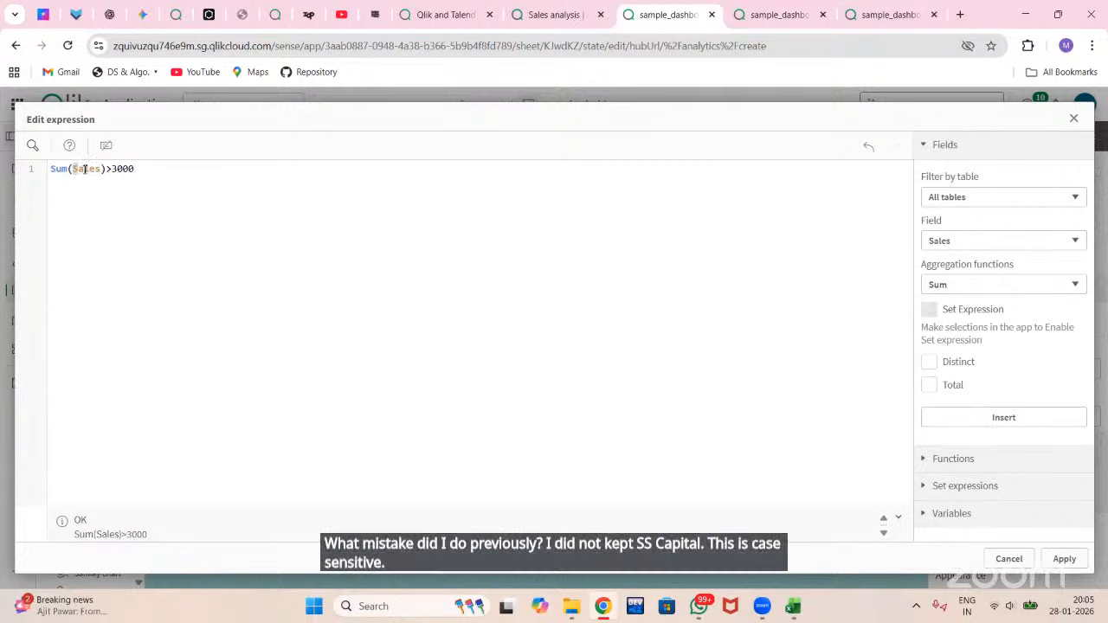
Step: Test the expression's case sensitivity with a lowercase sales field, restore Sum(Sales)>3000 and apply it to the chart
{"action": "left_click_drag", "start_coordinate": [74, 169], "coordinate": [80, 169]}
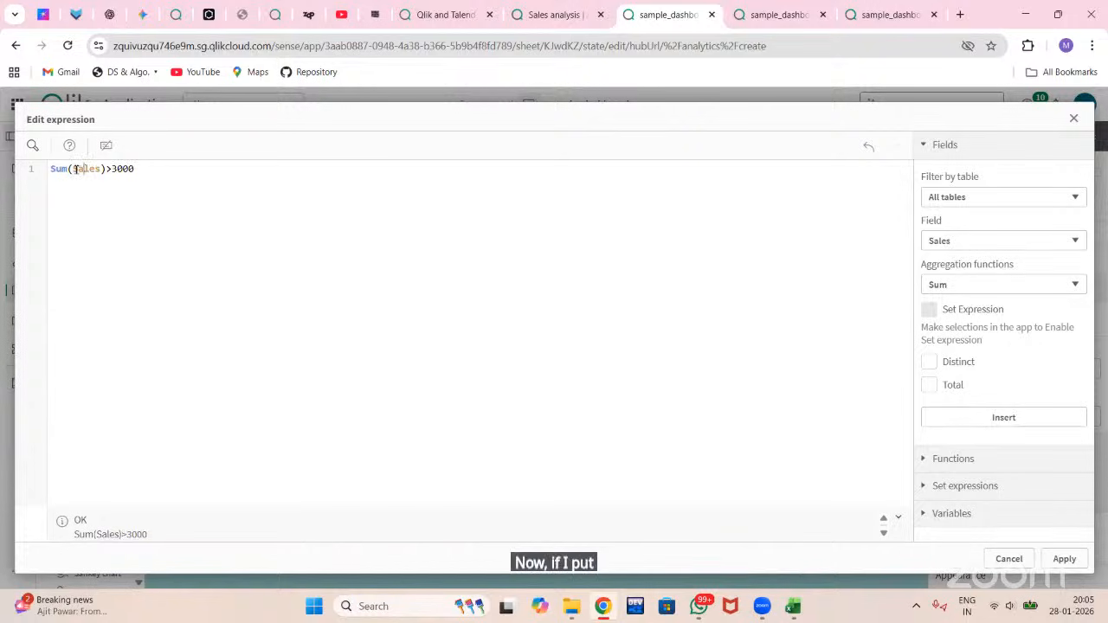
{"action": "type", "text": "s"}
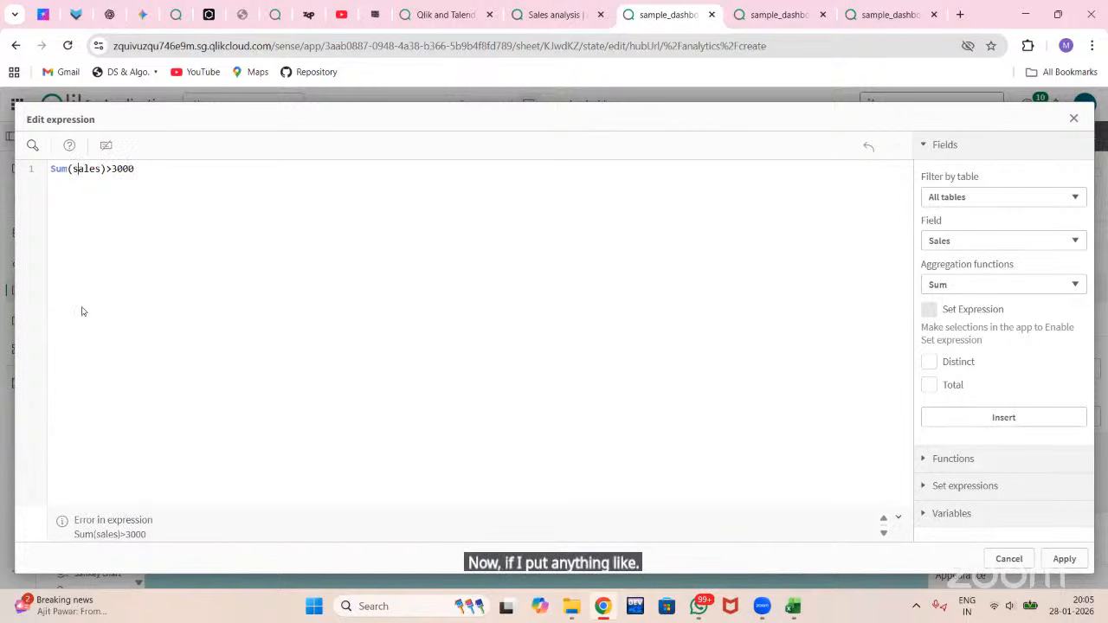
{"action": "key", "text": "shift+Left"}
{"action": "type", "text": "S"}
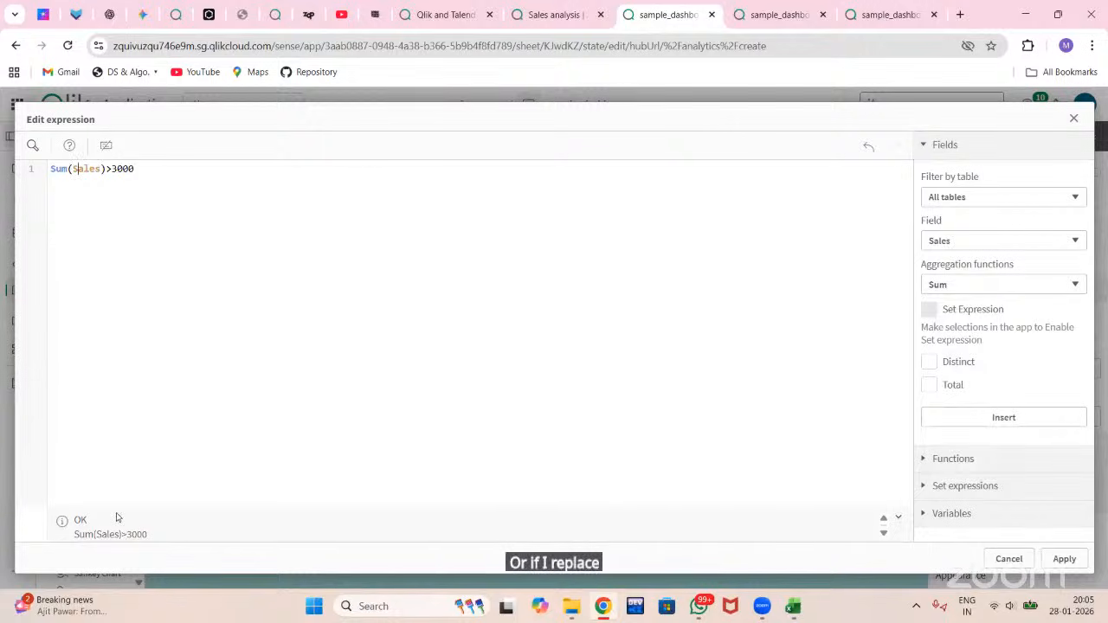
{"action": "left_click", "coordinate": [1065, 559]}
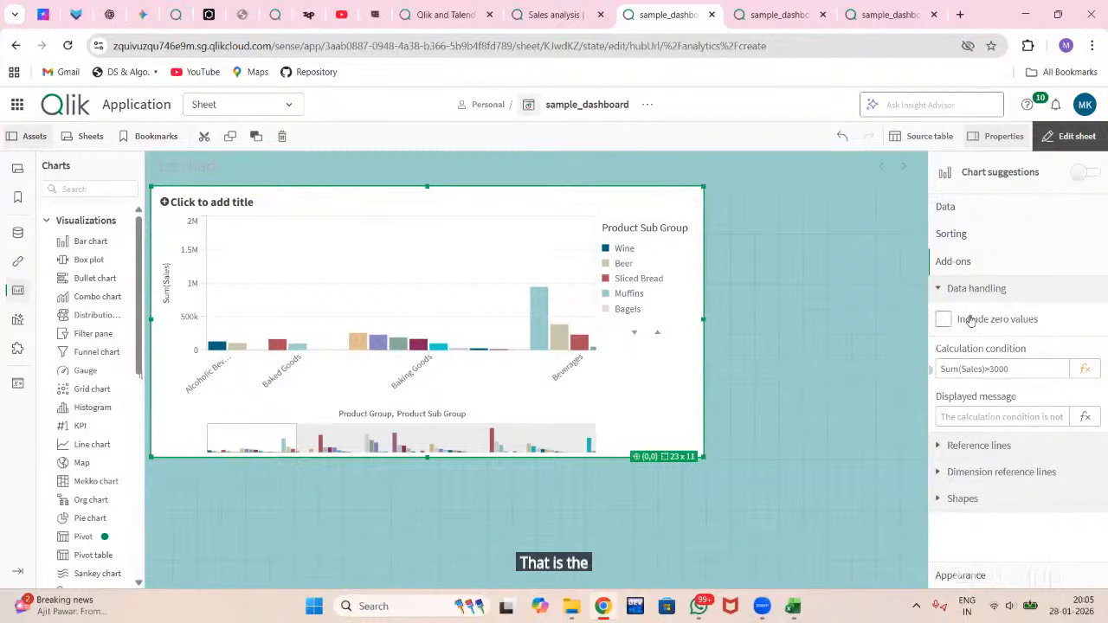
Step: Add a reference line to the bar chart and open its show condition for editing
{"action": "left_click", "coordinate": [941, 446]}
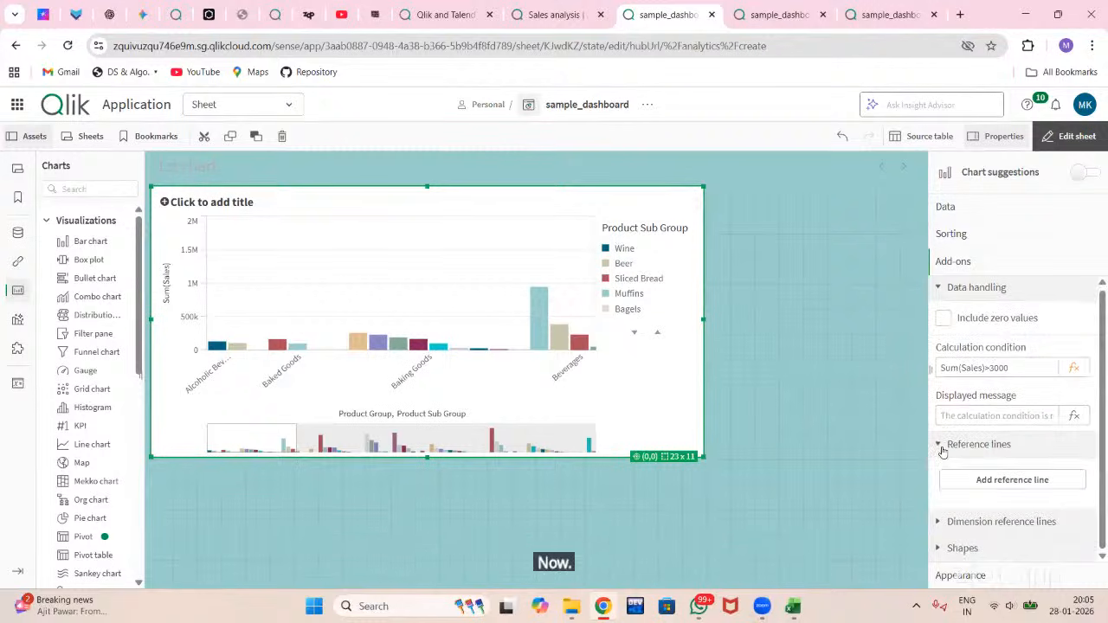
{"action": "left_click", "coordinate": [967, 480]}
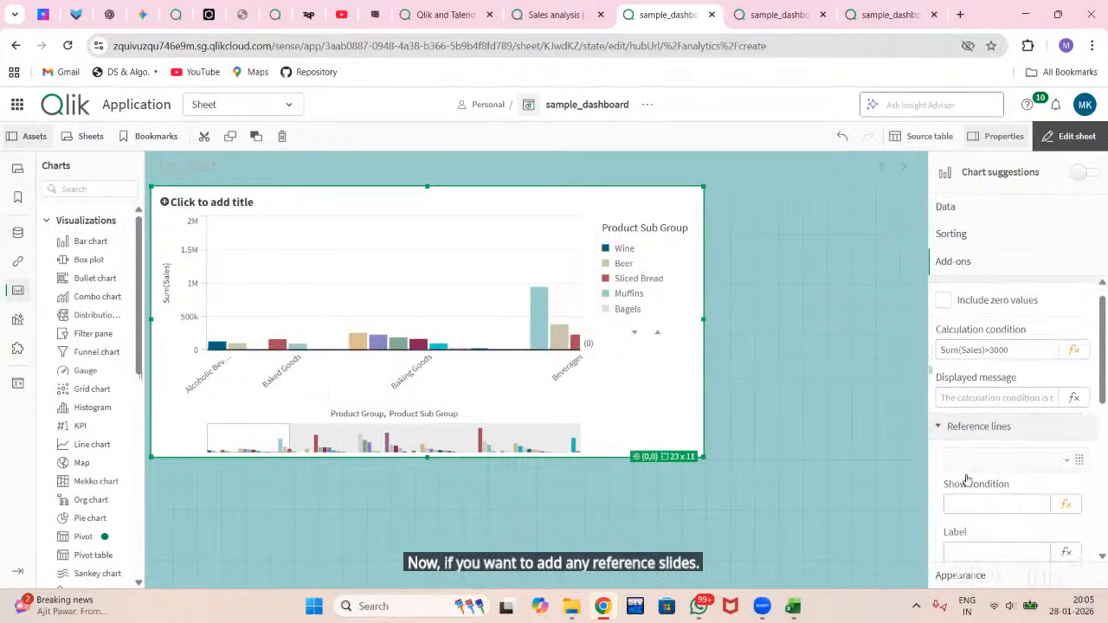
{"action": "left_click", "coordinate": [971, 422]}
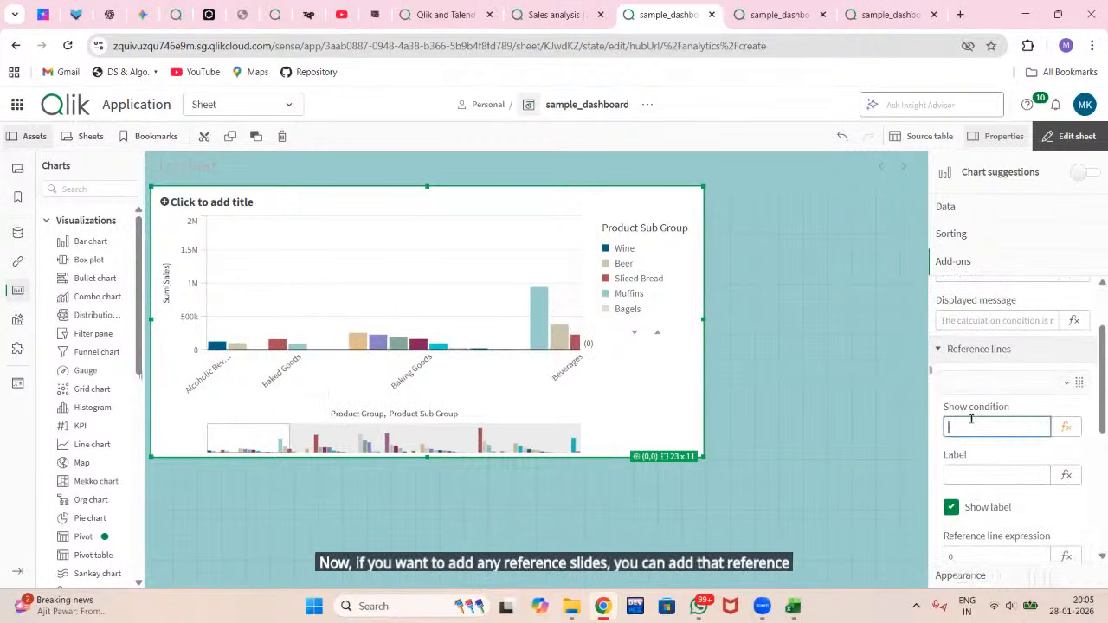
{"action": "scroll", "coordinate": [973, 416], "scroll_direction": "down", "scroll_amount": 2}
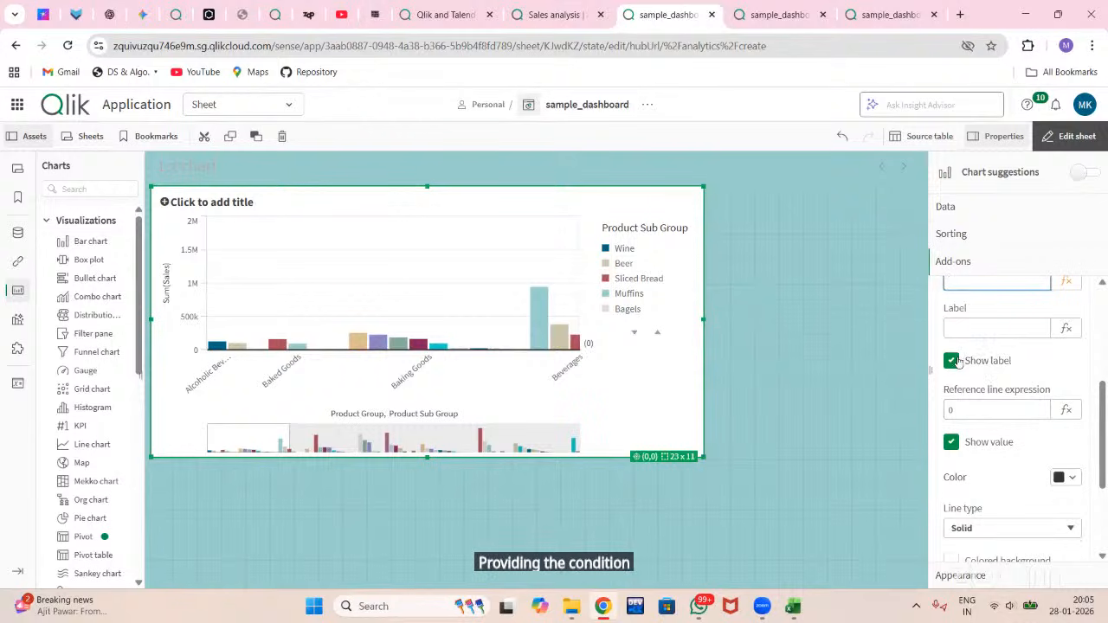
Step: Switch the reference line's label and value display off and back on
{"action": "left_click", "coordinate": [954, 362]}
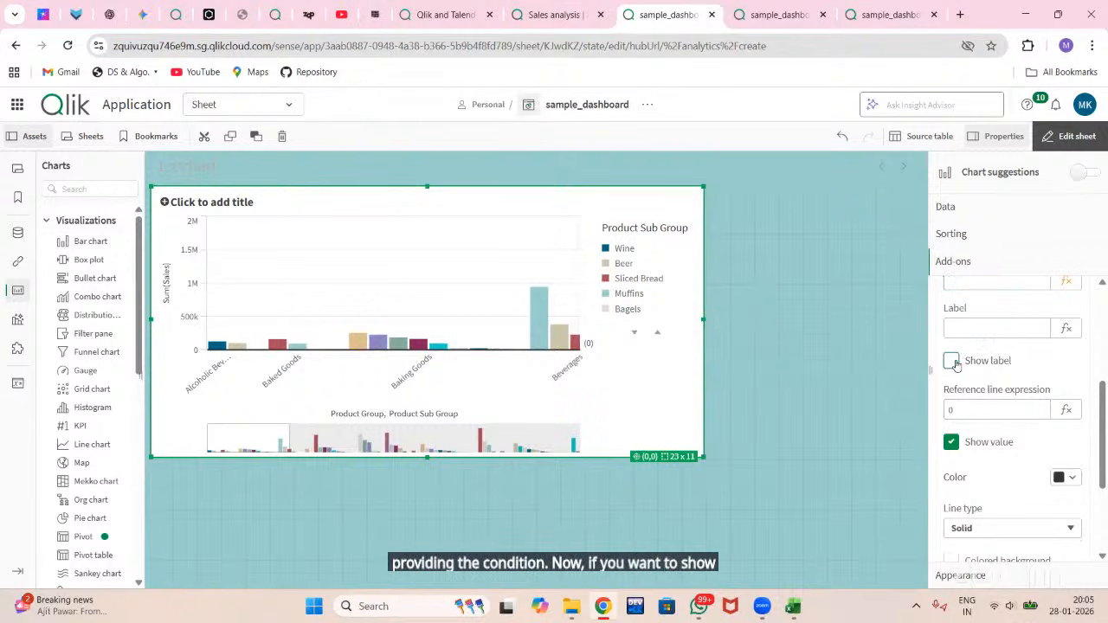
{"action": "left_click", "coordinate": [953, 361]}
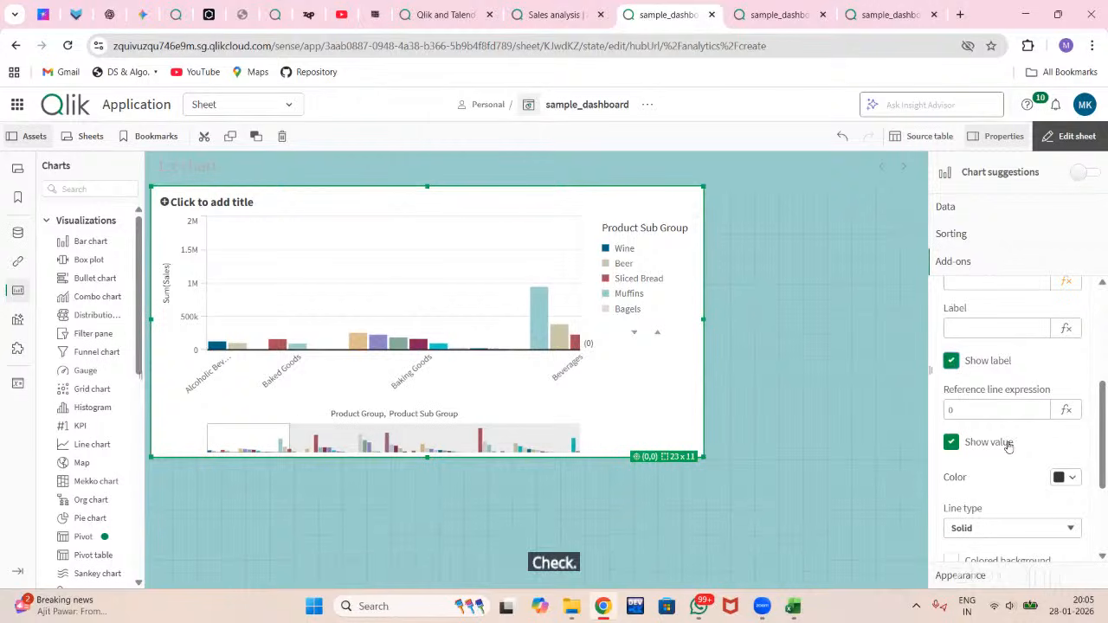
{"action": "scroll", "coordinate": [1007, 445], "scroll_direction": "down", "scroll_amount": 1}
{"action": "left_click", "coordinate": [950, 374]}
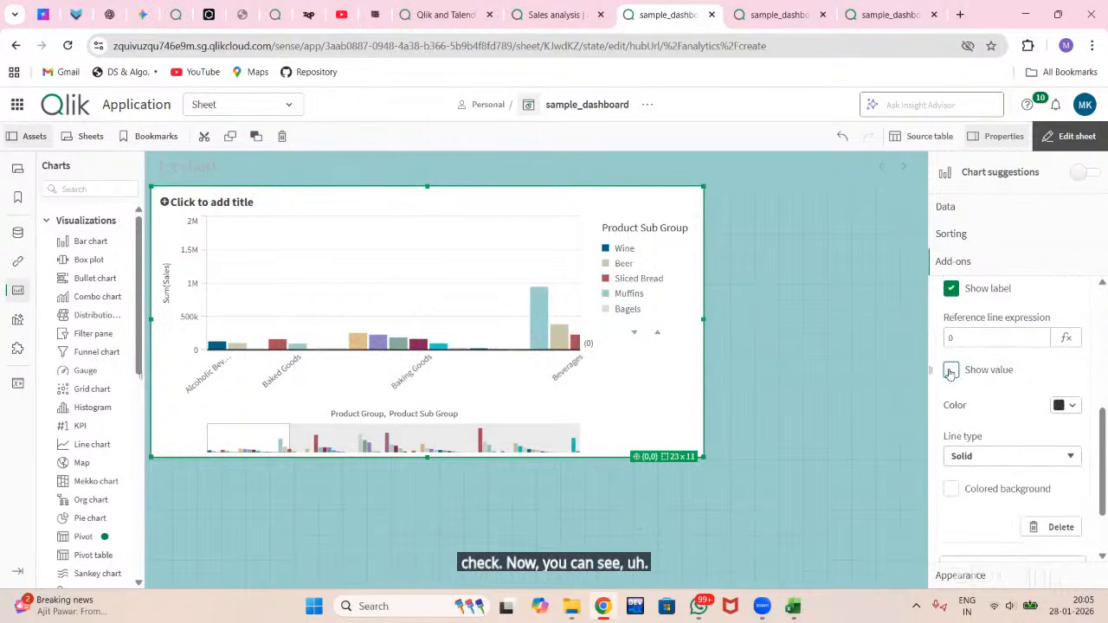
{"action": "left_click", "coordinate": [950, 373]}
{"action": "scroll", "coordinate": [950, 374], "scroll_direction": "down", "scroll_amount": 1}
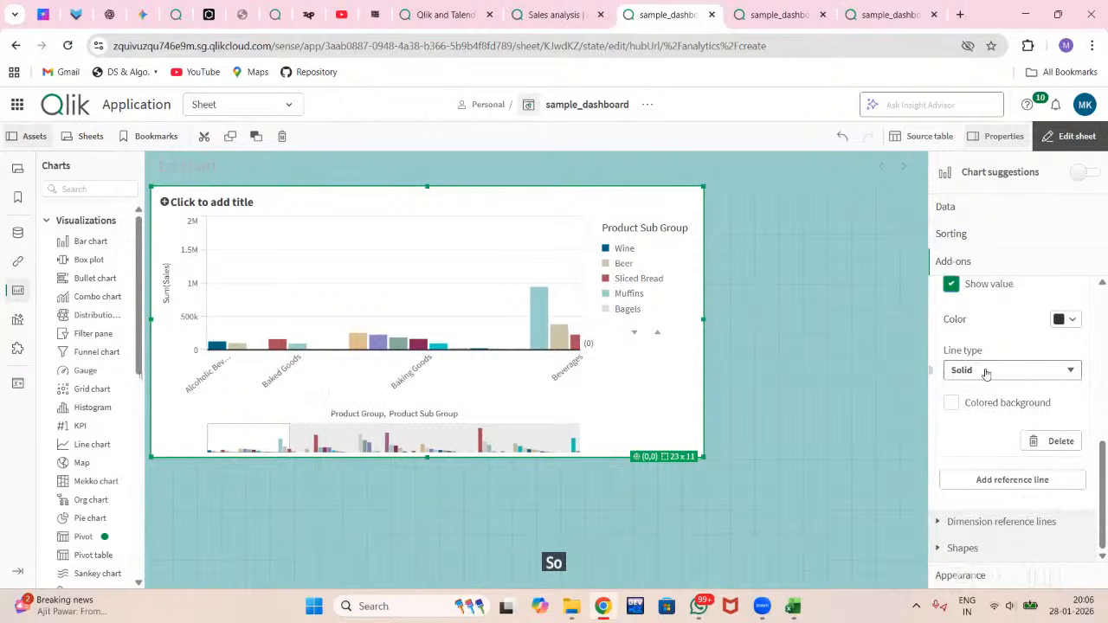
Step: Review the reference line's line type options and the add-on settings for dimension reference lines and shapes
{"action": "scroll", "coordinate": [985, 373], "scroll_direction": "up", "scroll_amount": 2}
{"action": "scroll", "coordinate": [985, 371], "scroll_direction": "down", "scroll_amount": 1}
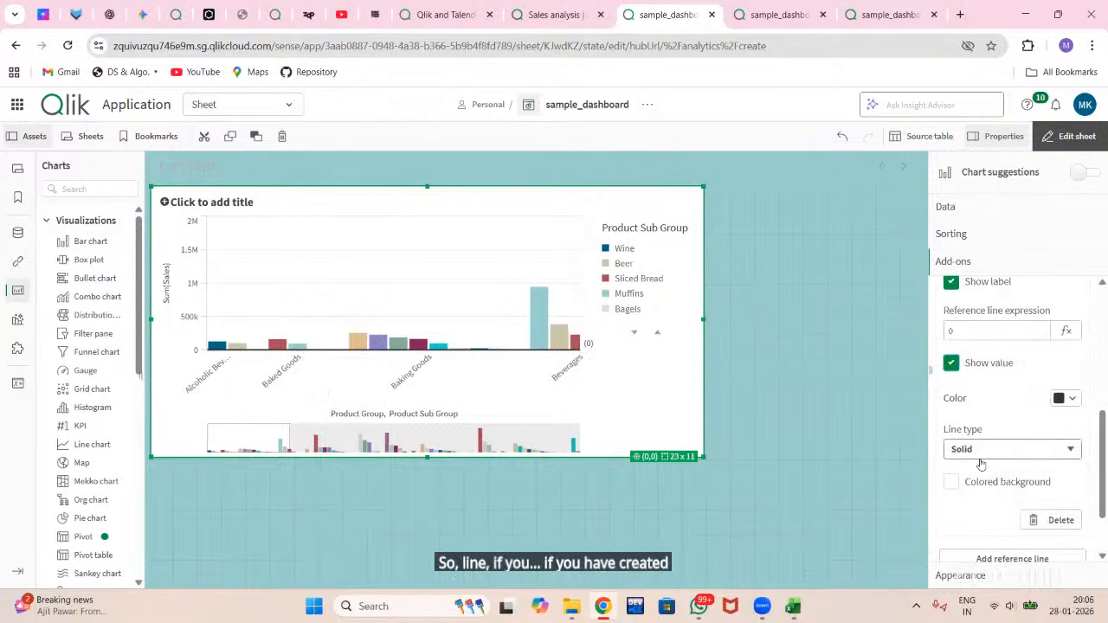
{"action": "left_click", "coordinate": [990, 450]}
{"action": "scroll", "coordinate": [1000, 399], "scroll_direction": "down", "scroll_amount": 1}
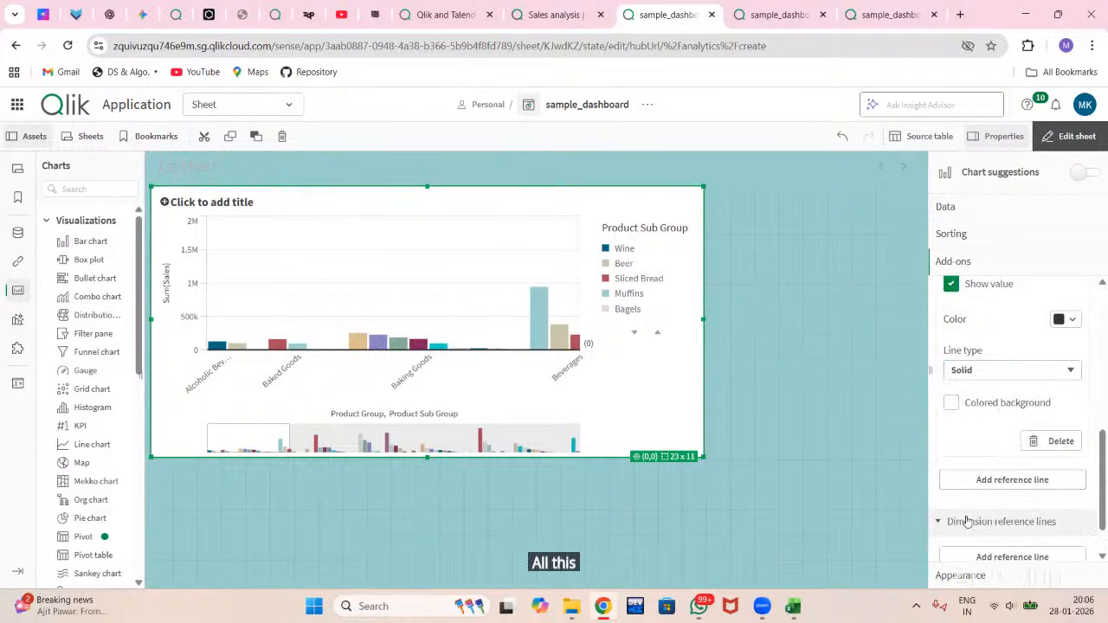
{"action": "scroll", "coordinate": [968, 520], "scroll_direction": "down", "scroll_amount": 1}
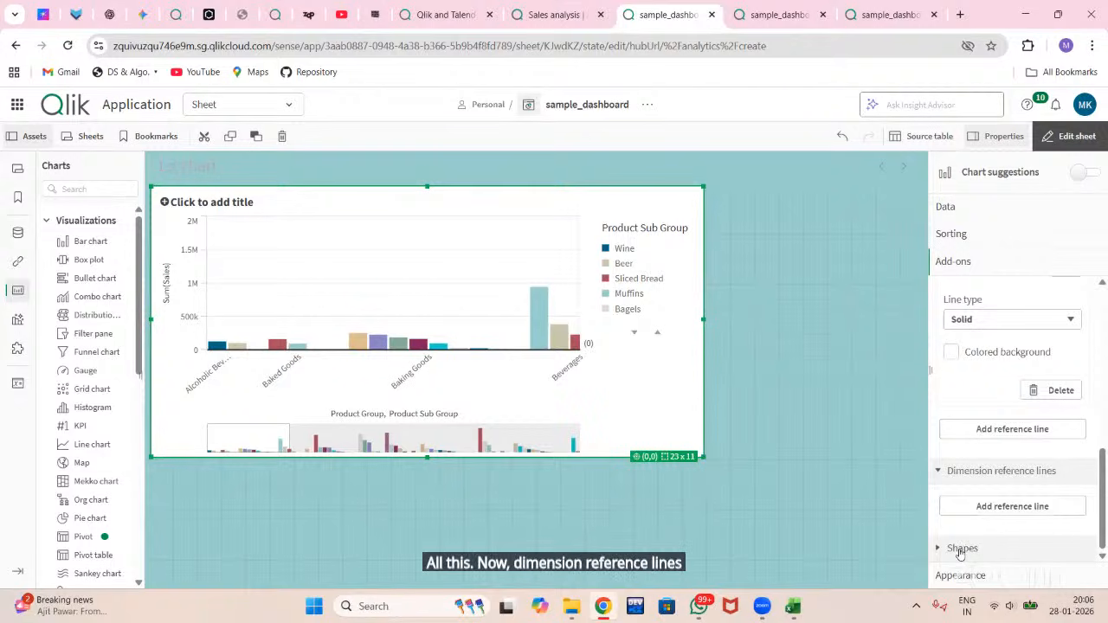
{"action": "left_click", "coordinate": [962, 547]}
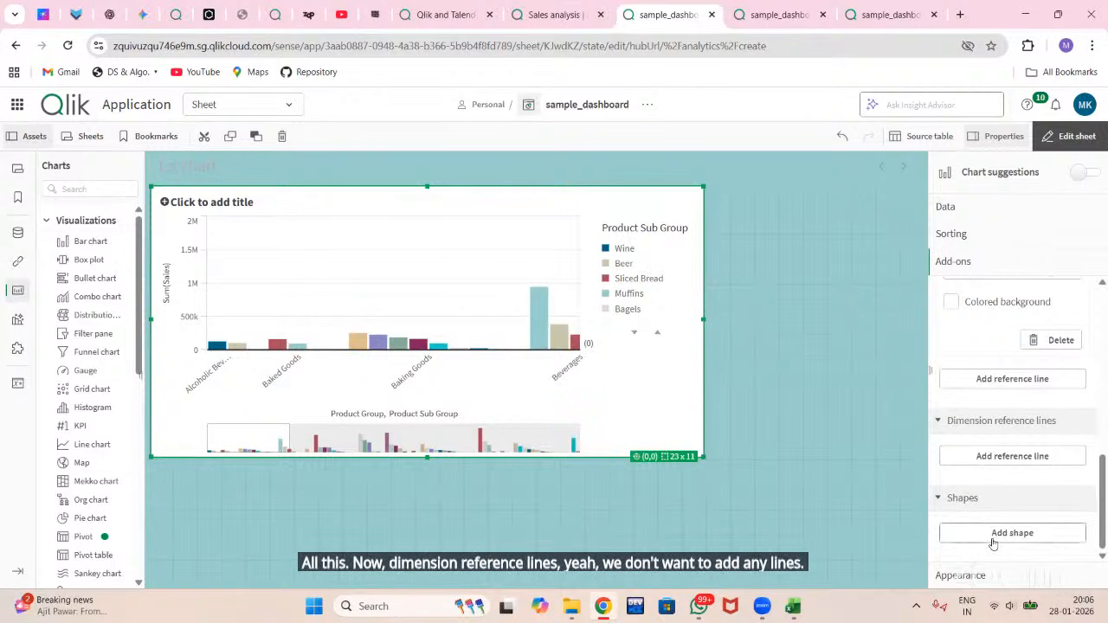
Step: In the chart's general appearance settings, show the title options and title the chart "bar chart"
{"action": "left_click", "coordinate": [957, 576]}
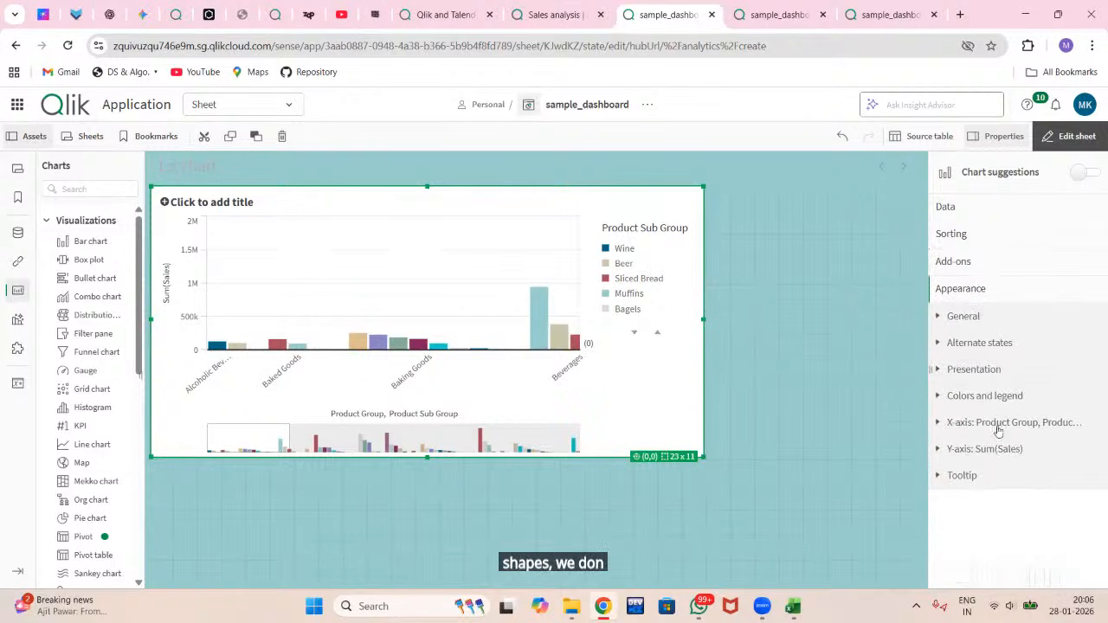
{"action": "left_click", "coordinate": [966, 317]}
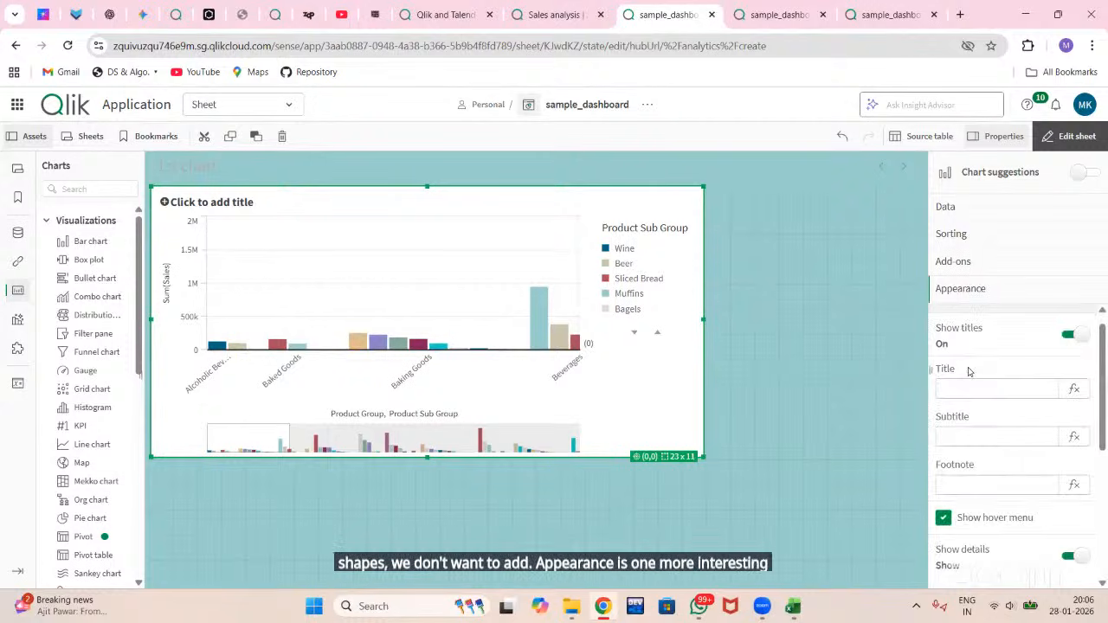
{"action": "left_click", "coordinate": [234, 201]}
{"action": "type", "text": "bar"}
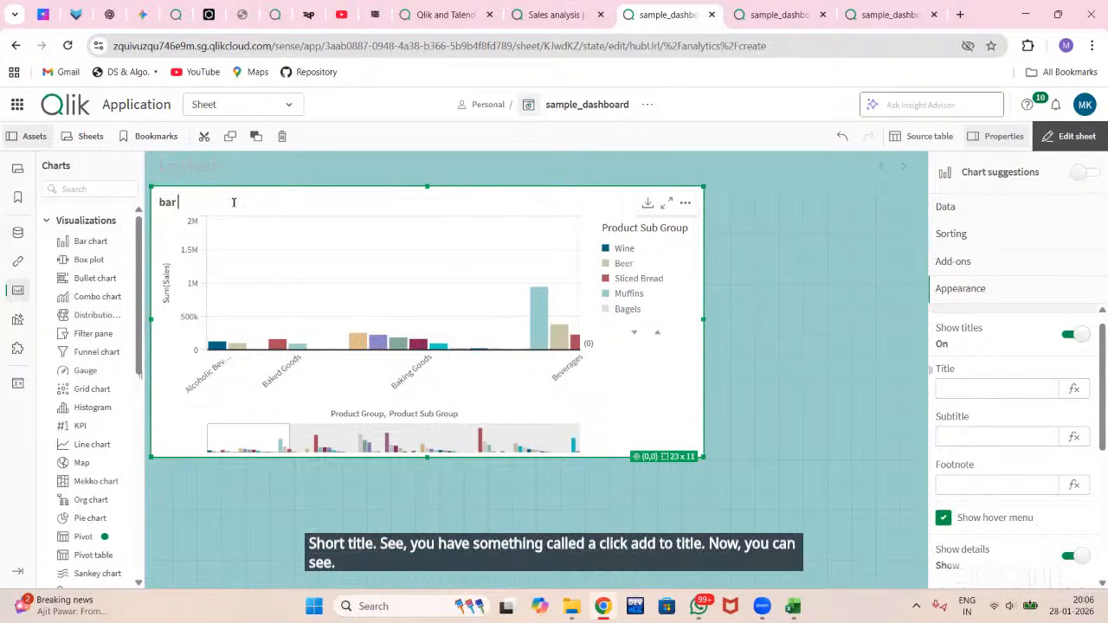
{"action": "type", "text": " cahr"}
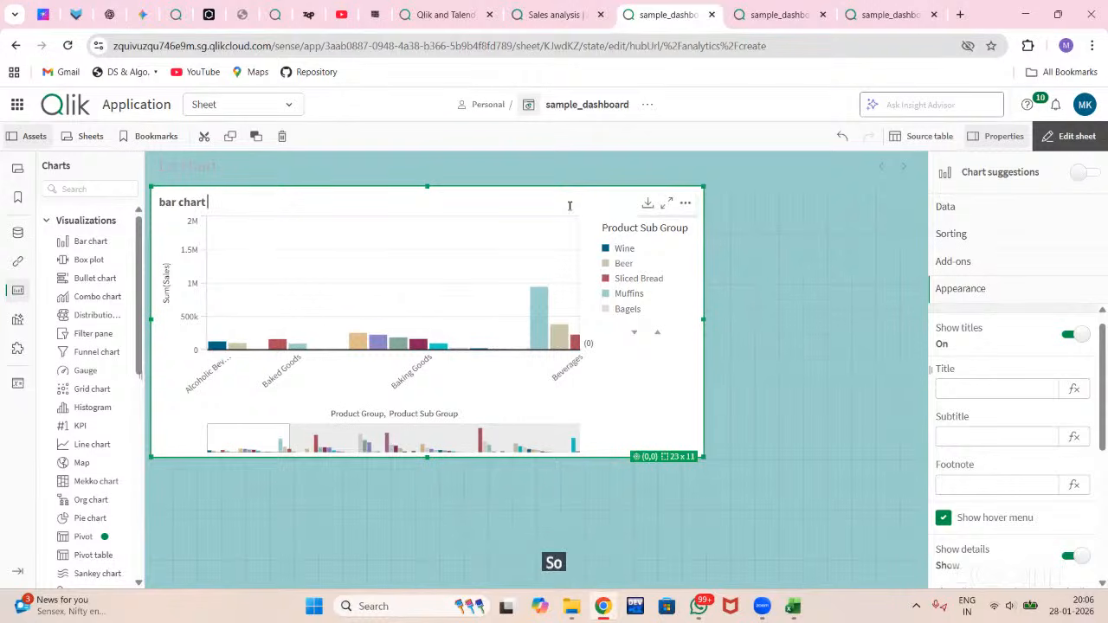
Step: Turn the chart's titles off and back on, and open the title for editing
{"action": "left_click", "coordinate": [1070, 335]}
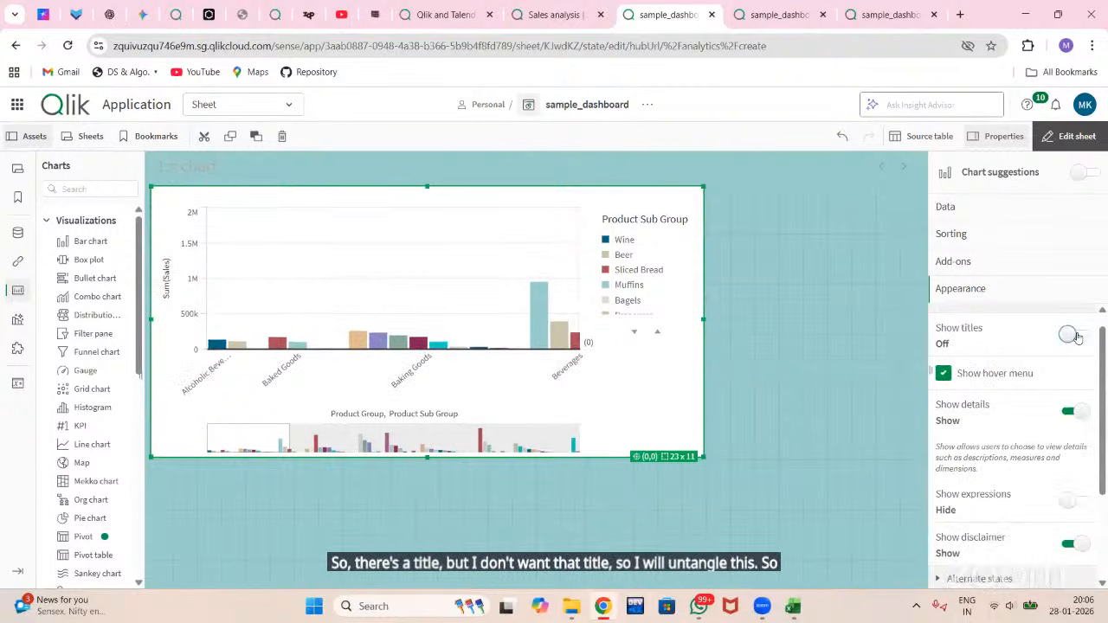
{"action": "left_click", "coordinate": [1074, 336]}
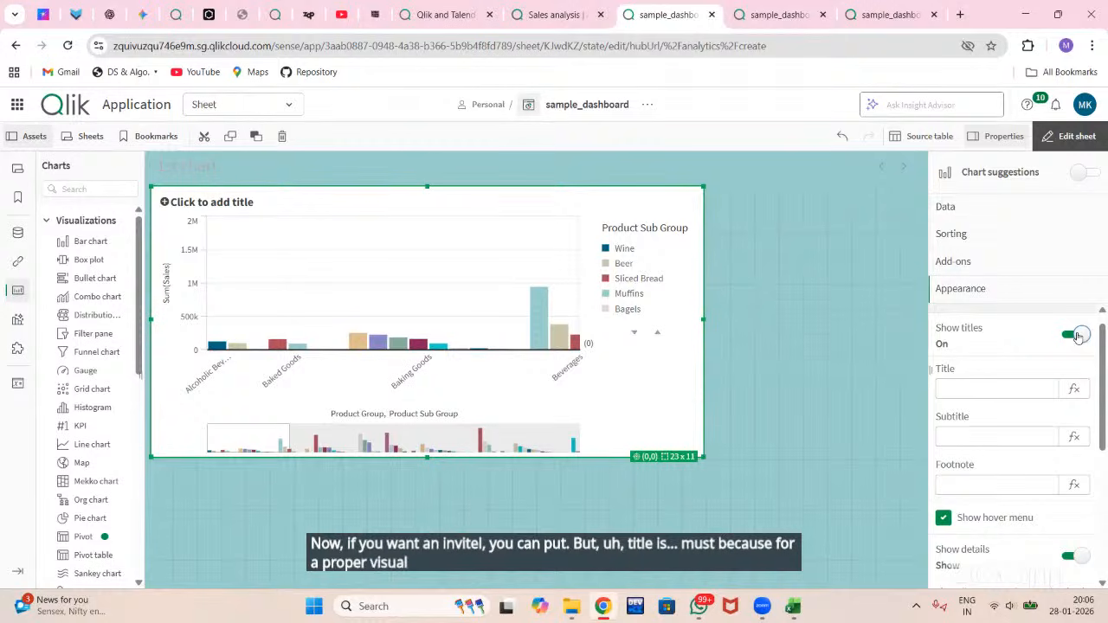
{"action": "left_click", "coordinate": [991, 388]}
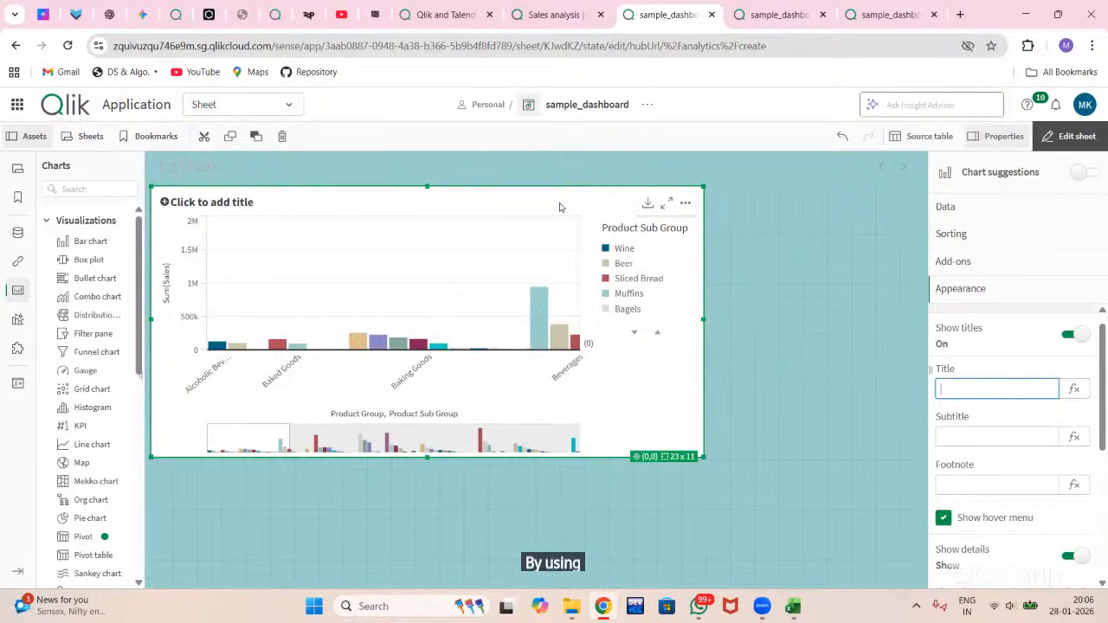
Step: Try horizontal and grouped bars in the chart's presentation settings, and set the bars to stacked and vertical
{"action": "scroll", "coordinate": [984, 403], "scroll_direction": "down", "scroll_amount": 5}
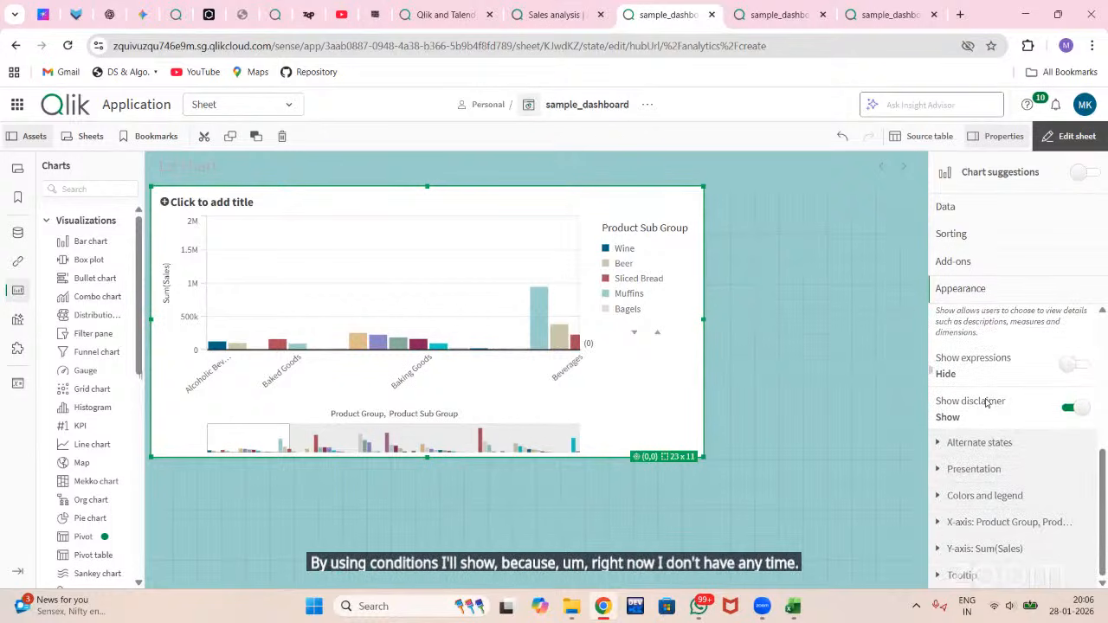
{"action": "left_click", "coordinate": [956, 446]}
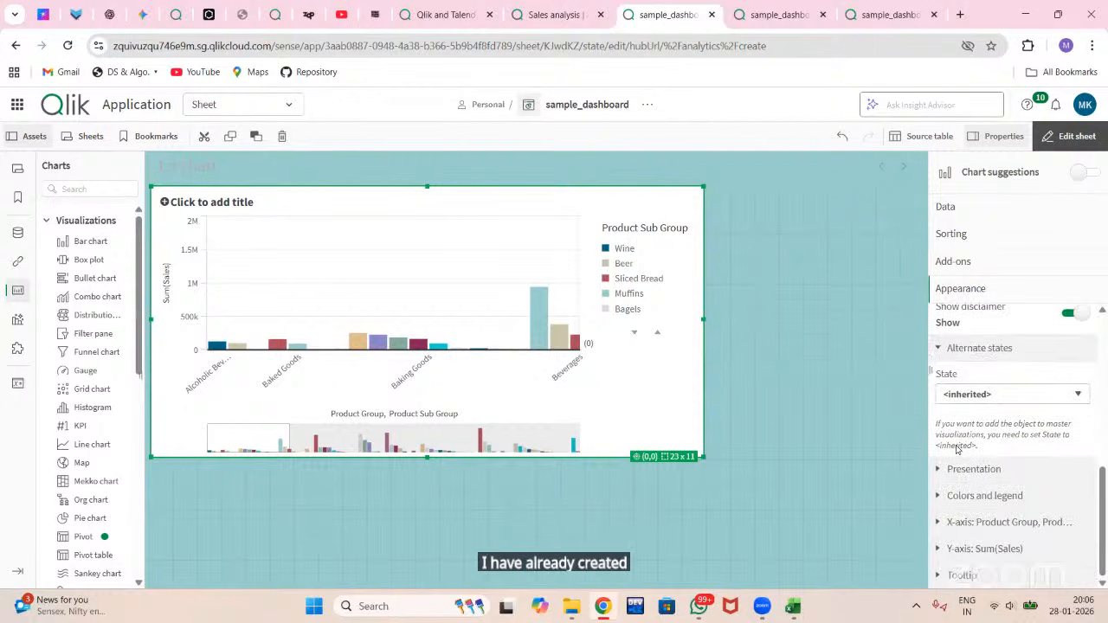
{"action": "left_click", "coordinate": [951, 472]}
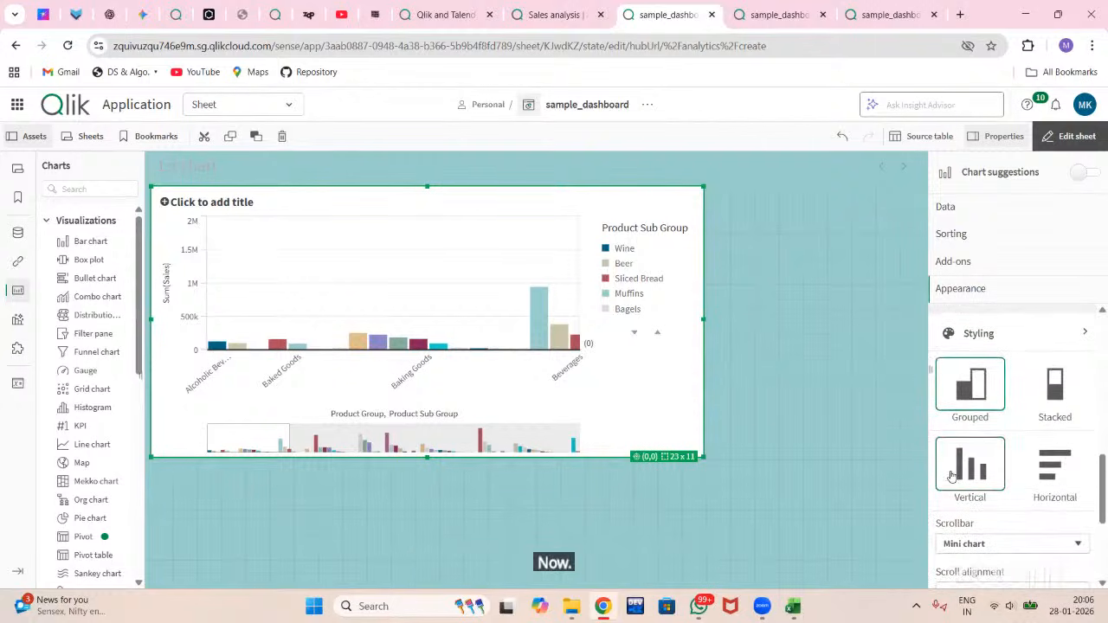
{"action": "left_click", "coordinate": [1058, 391]}
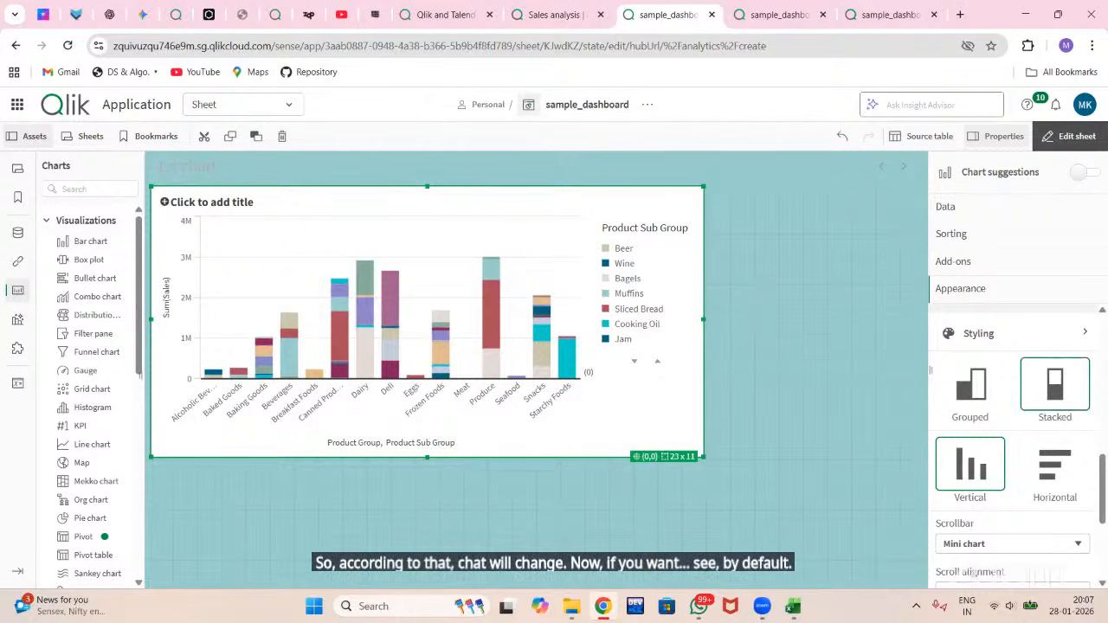
{"action": "left_click", "coordinate": [1072, 466]}
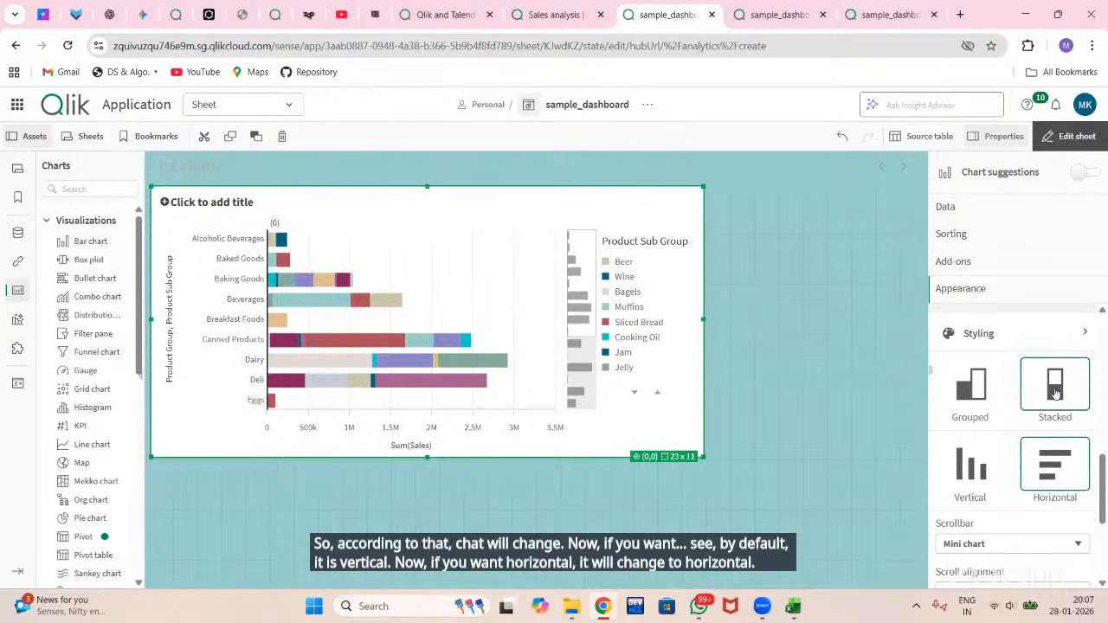
{"action": "left_click", "coordinate": [983, 391]}
{"action": "left_click", "coordinate": [974, 468]}
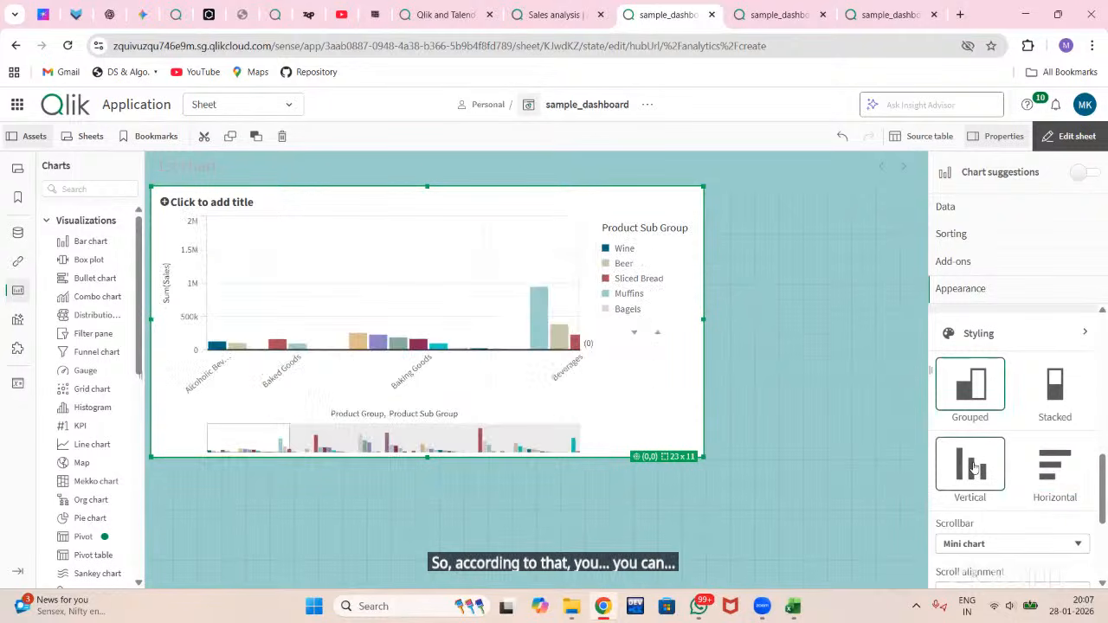
{"action": "left_click", "coordinate": [1064, 406]}
Step: Compare the Mini chart and Bar scrollbar styles for the chart and set the scrollbar to Bar
{"action": "scroll", "coordinate": [1017, 453], "scroll_direction": "down", "scroll_amount": 3}
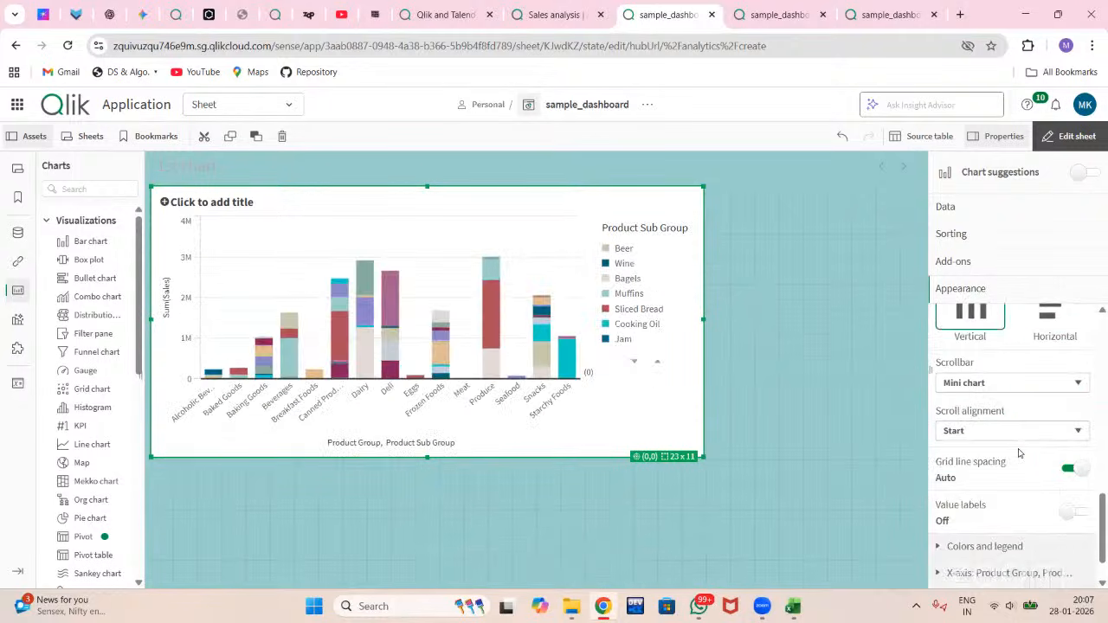
{"action": "left_click", "coordinate": [996, 355]}
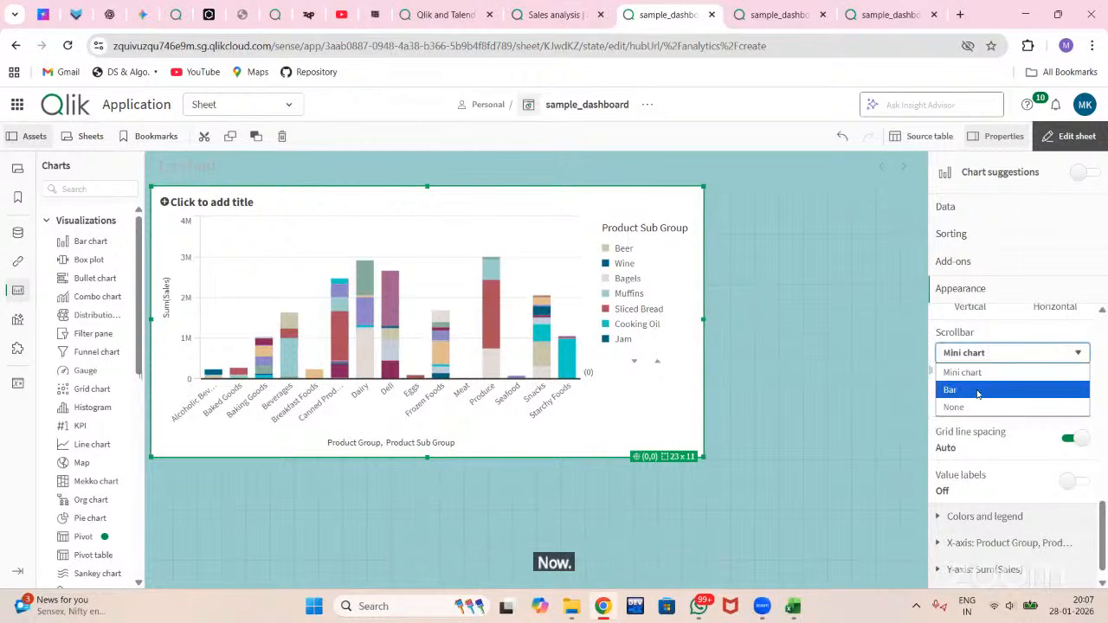
{"action": "left_click", "coordinate": [976, 390]}
{"action": "left_click", "coordinate": [985, 355]}
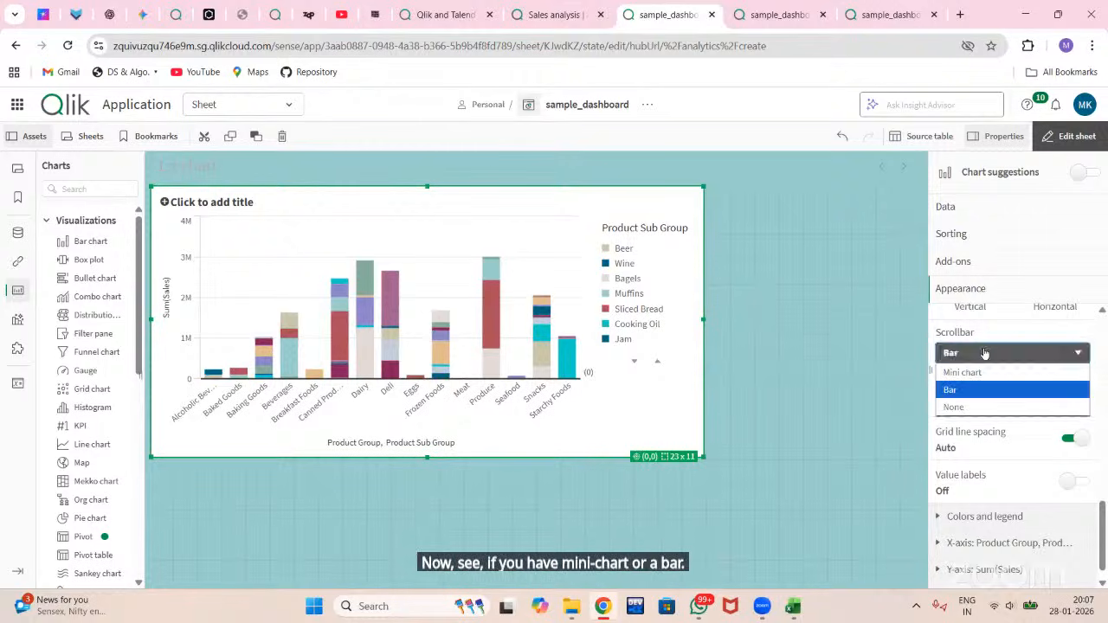
{"action": "left_click", "coordinate": [987, 373]}
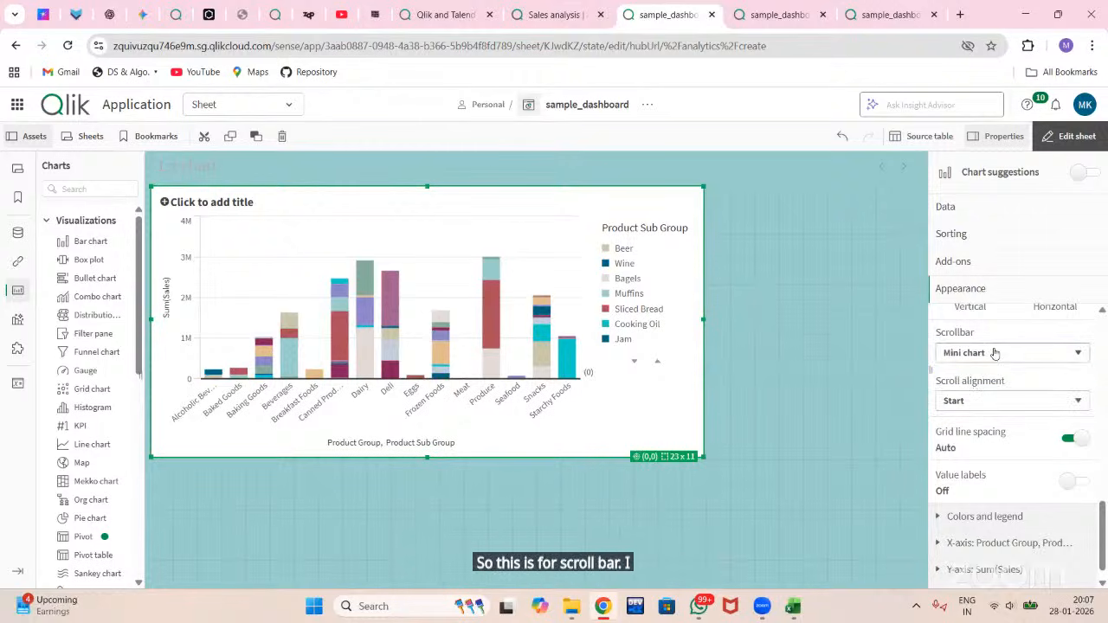
{"action": "left_click", "coordinate": [998, 352]}
{"action": "left_click", "coordinate": [974, 389]}
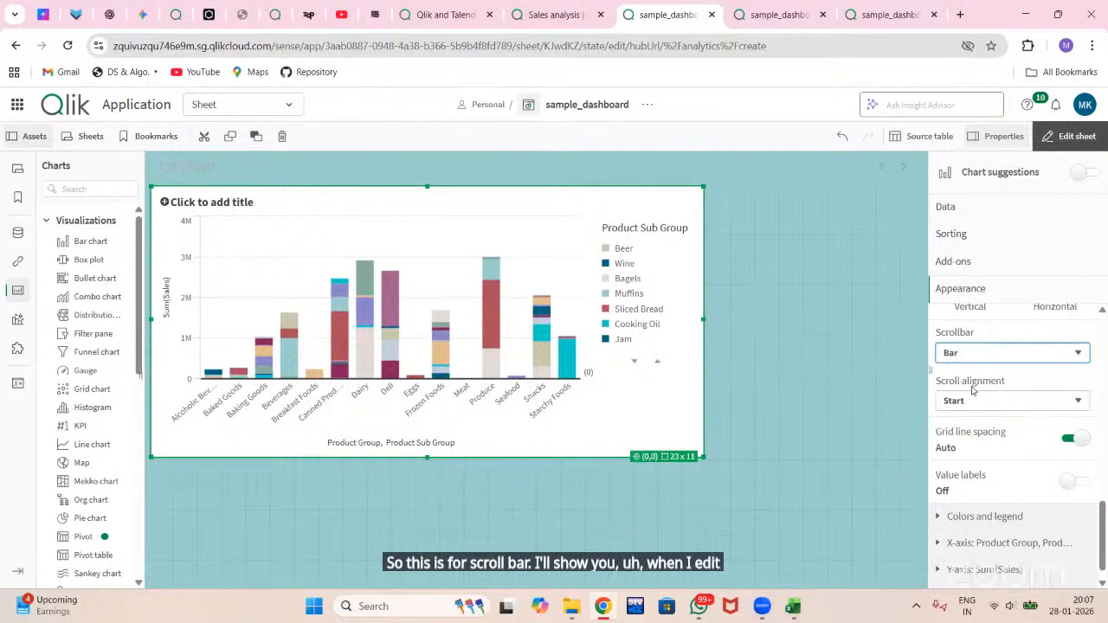
Step: Switch the chart's colors to custom and color the bars by dimension
{"action": "scroll", "coordinate": [987, 385], "scroll_direction": "down", "scroll_amount": 1}
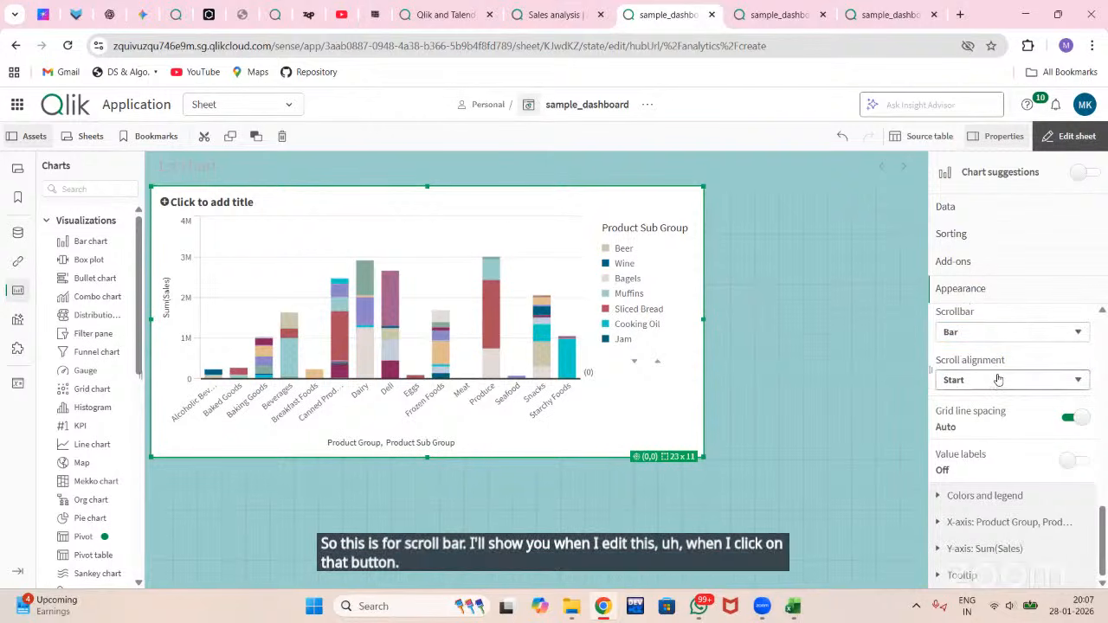
{"action": "left_click", "coordinate": [1012, 506]}
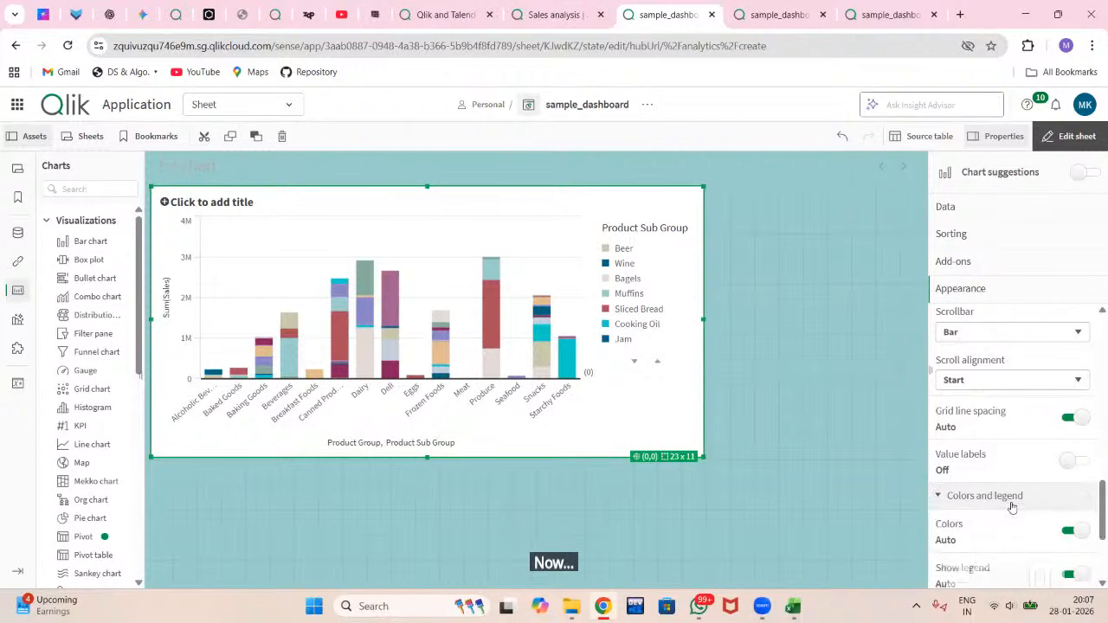
{"action": "left_click", "coordinate": [1087, 365]}
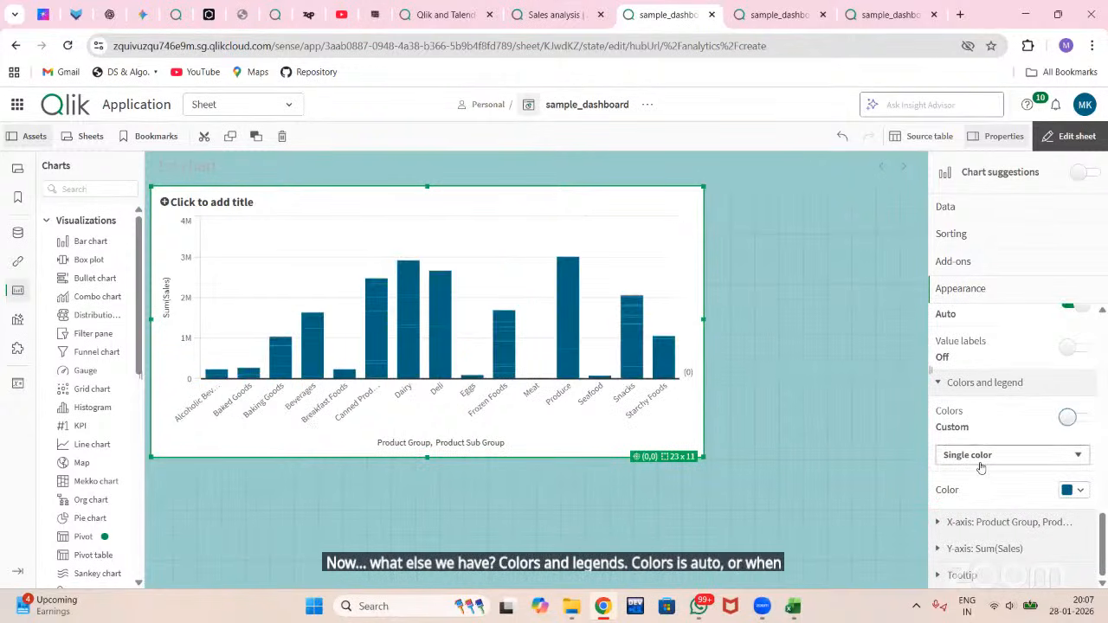
{"action": "left_click", "coordinate": [981, 466]}
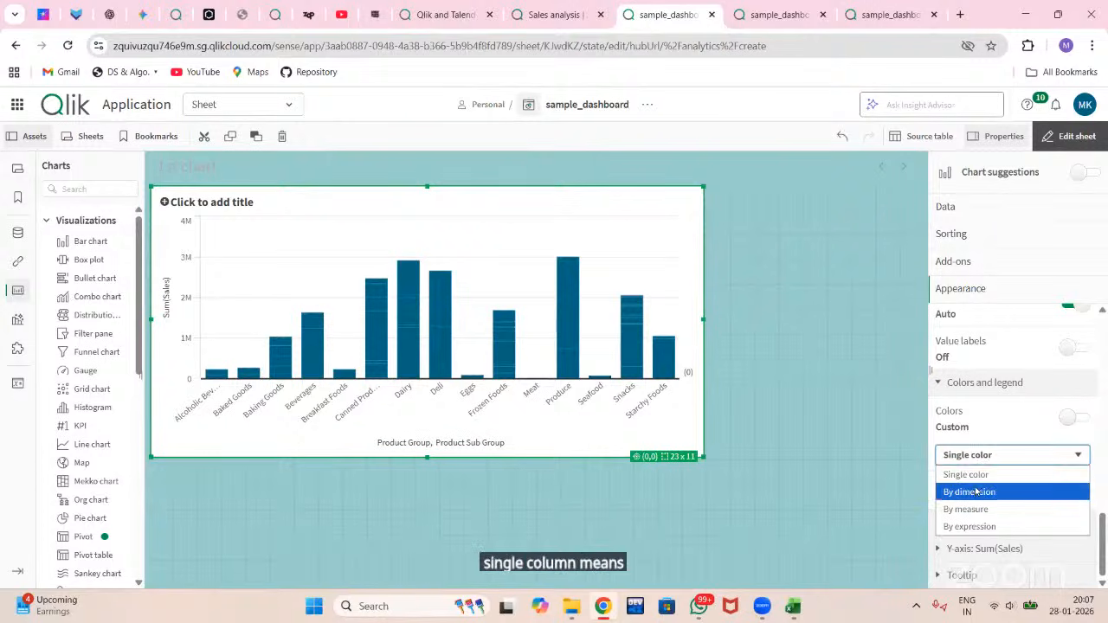
{"action": "left_click", "coordinate": [977, 491]}
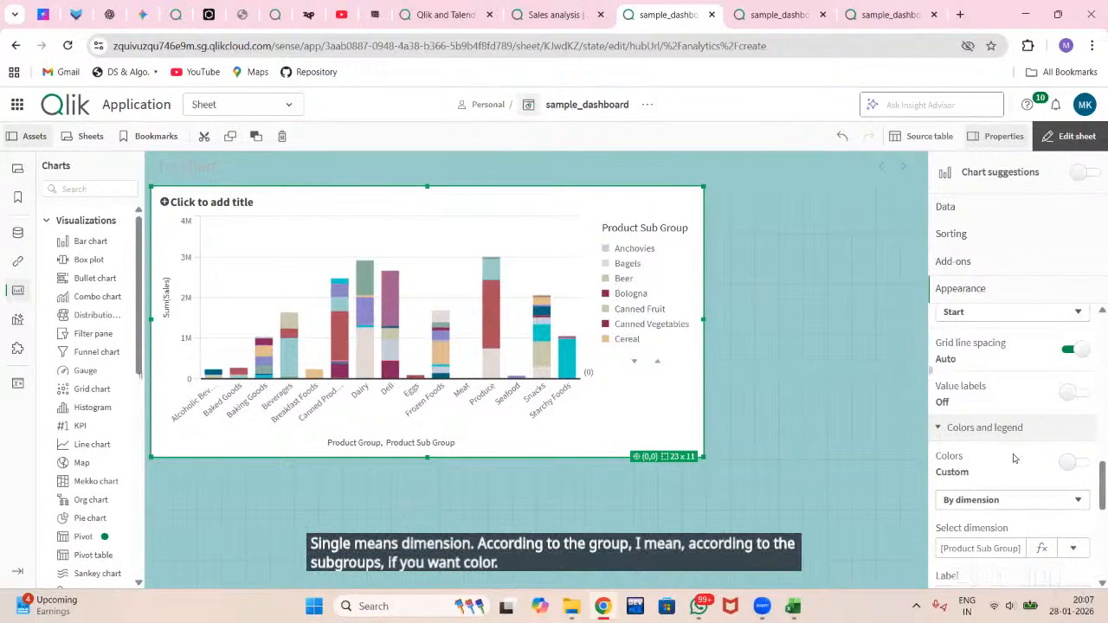
Step: Color the chart's bars by the measure Sum(Sales) and leave sheet editing
{"action": "left_click", "coordinate": [979, 500]}
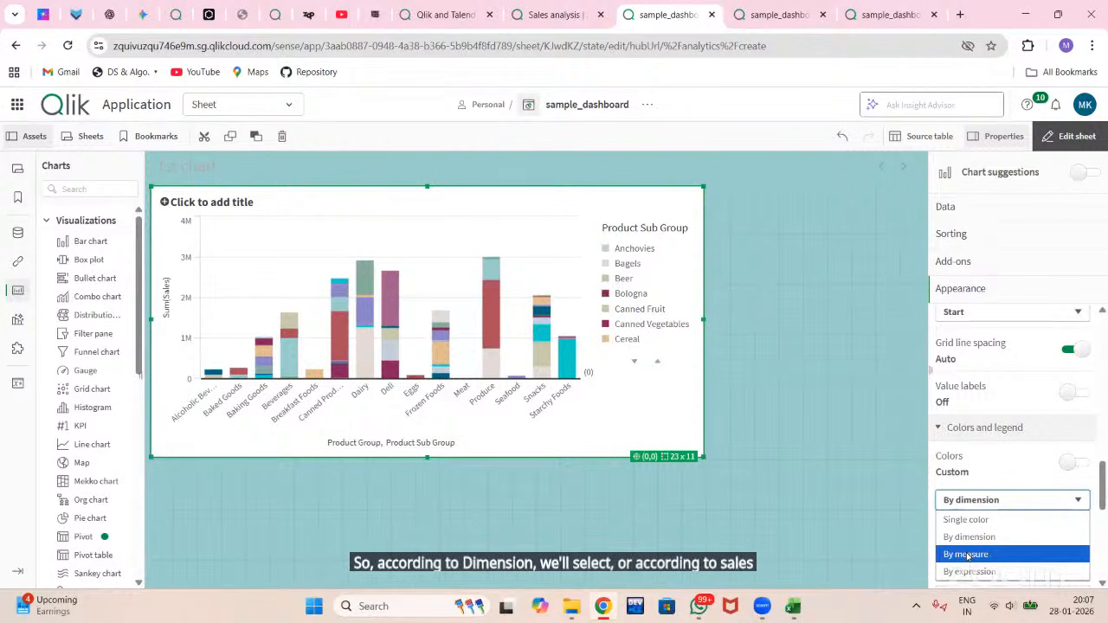
{"action": "left_click", "coordinate": [968, 555]}
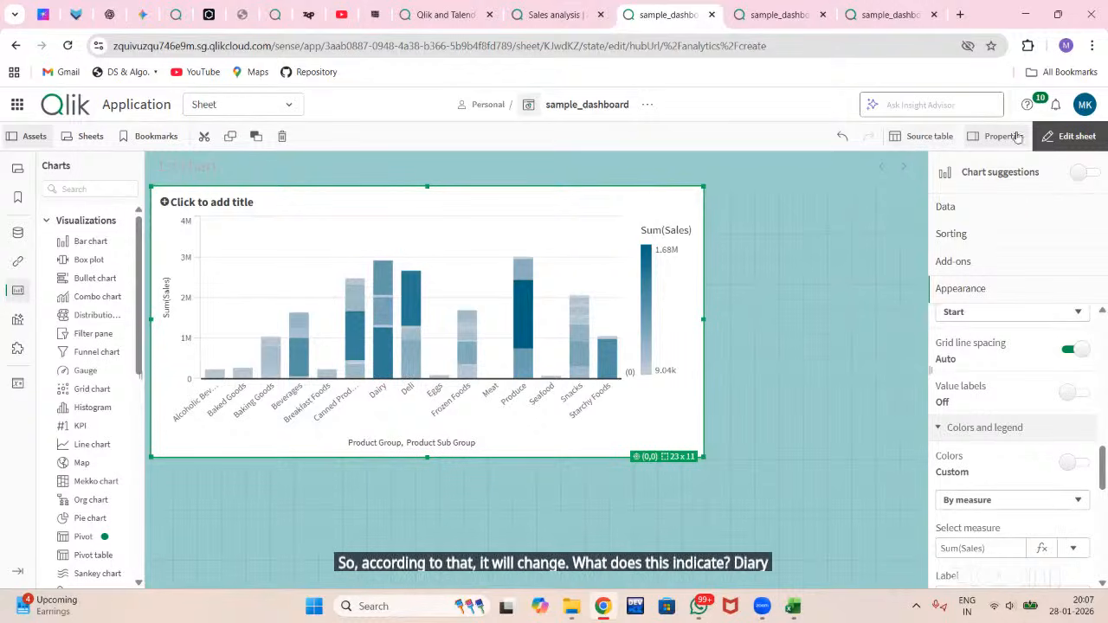
{"action": "left_click", "coordinate": [1047, 138]}
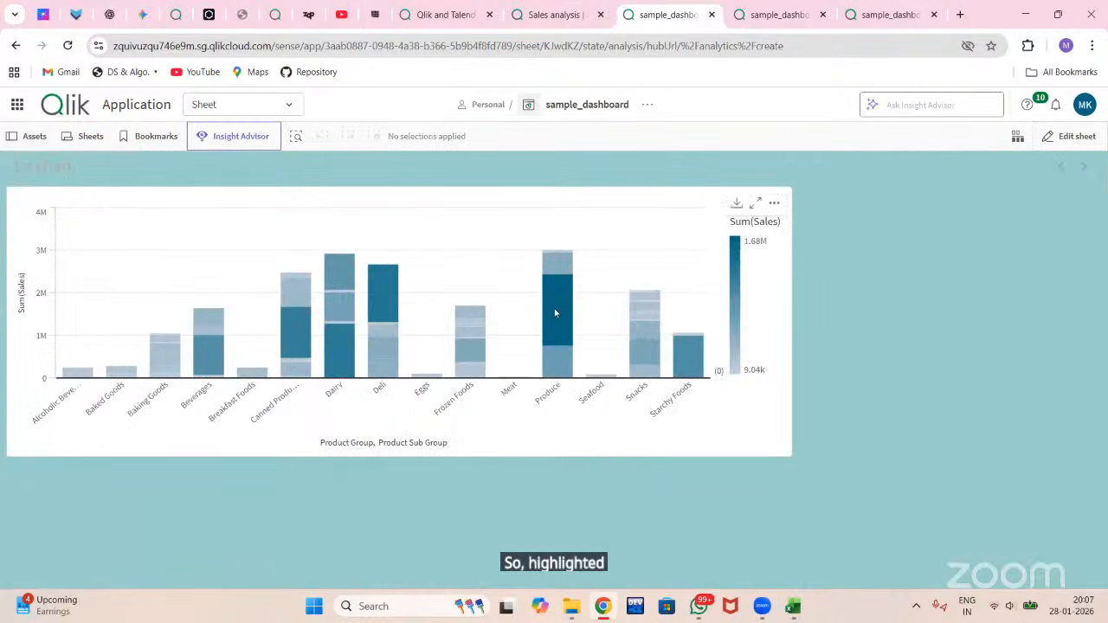
Step: Filter the chart to the Produce and Dairy groups, inspecting the sales of Dairy's sub-groups, and clear the selection
{"action": "left_click", "coordinate": [556, 311]}
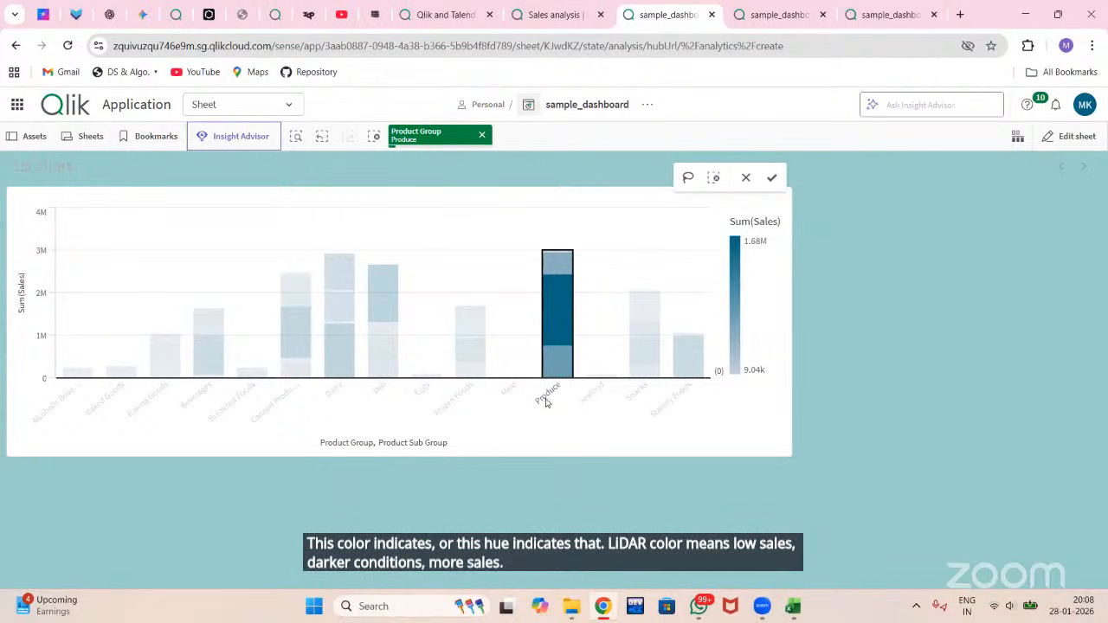
{"action": "left_click", "coordinate": [343, 346]}
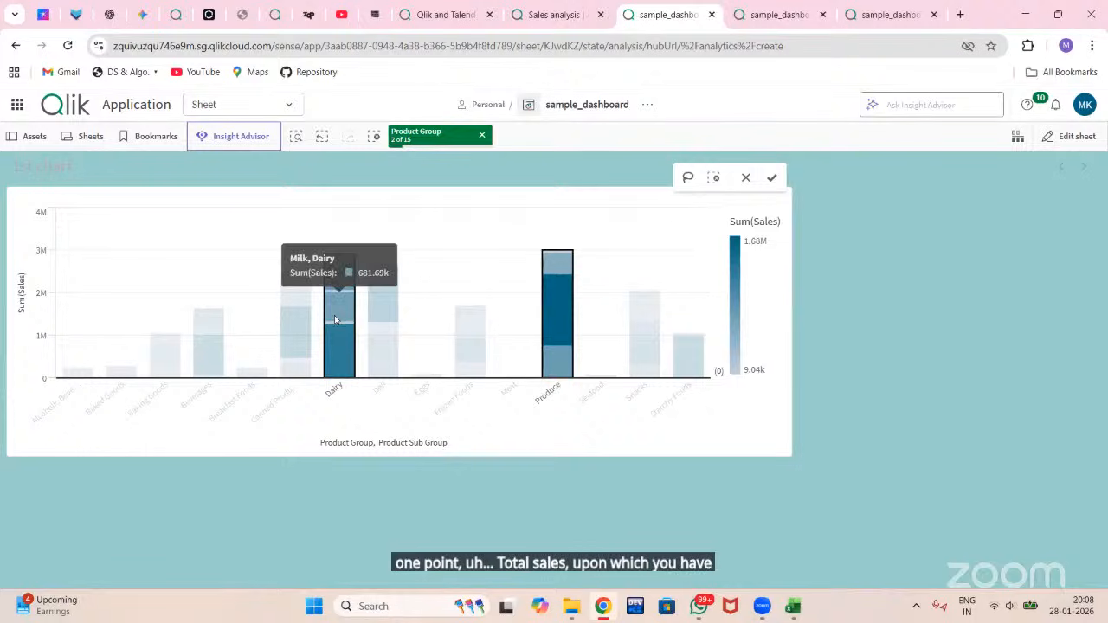
{"action": "mouse_move", "coordinate": [336, 346]}
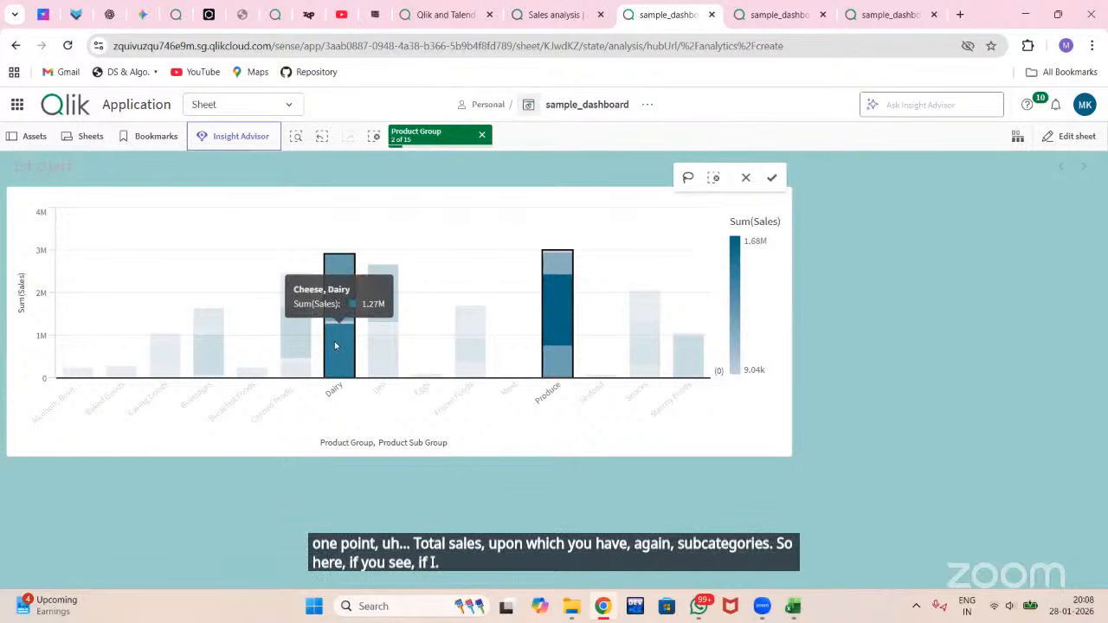
{"action": "mouse_move", "coordinate": [337, 309]}
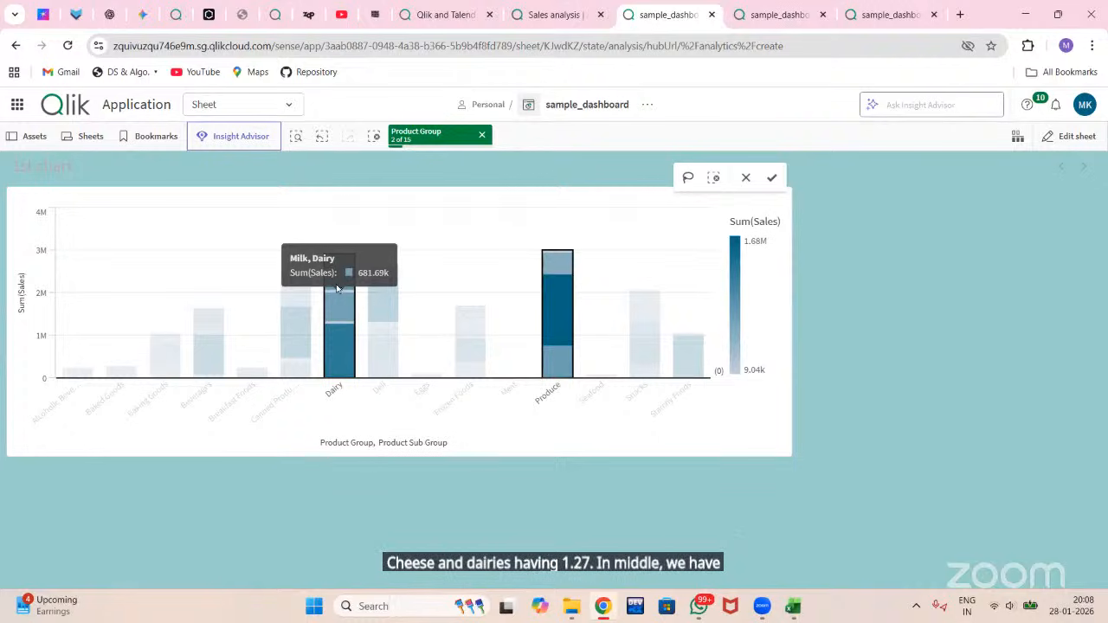
{"action": "mouse_move", "coordinate": [338, 282]}
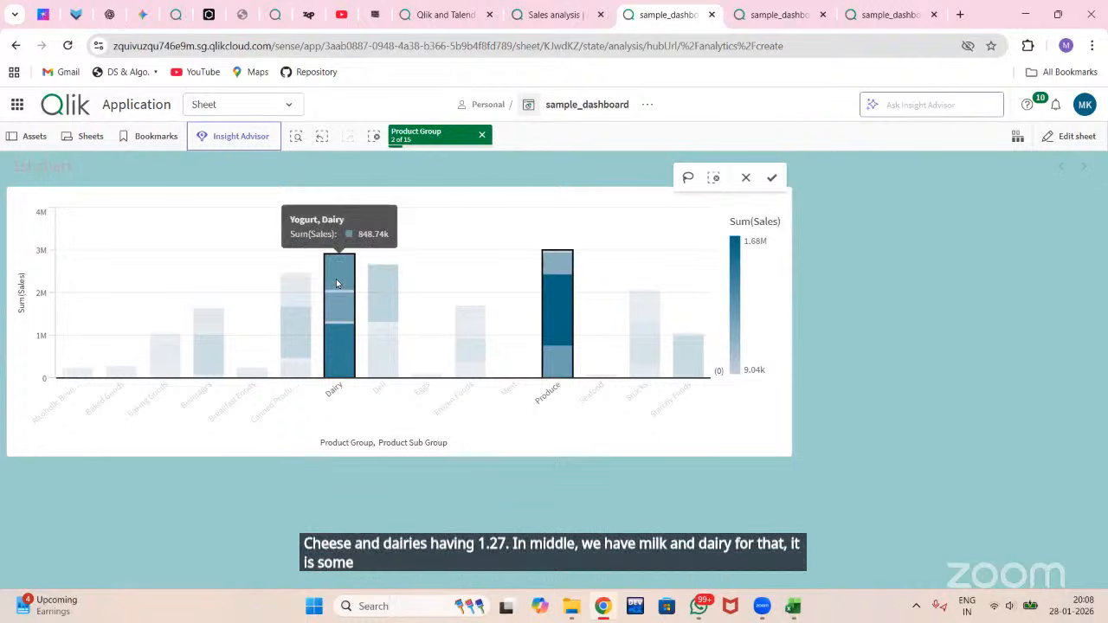
{"action": "left_click", "coordinate": [474, 472]}
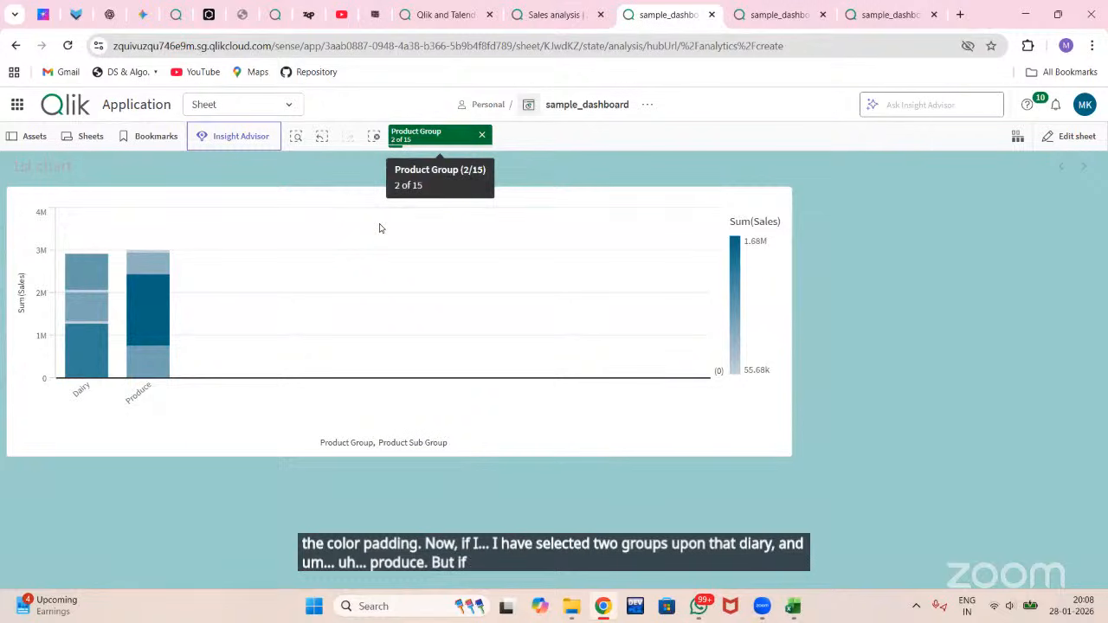
{"action": "left_click", "coordinate": [482, 135]}
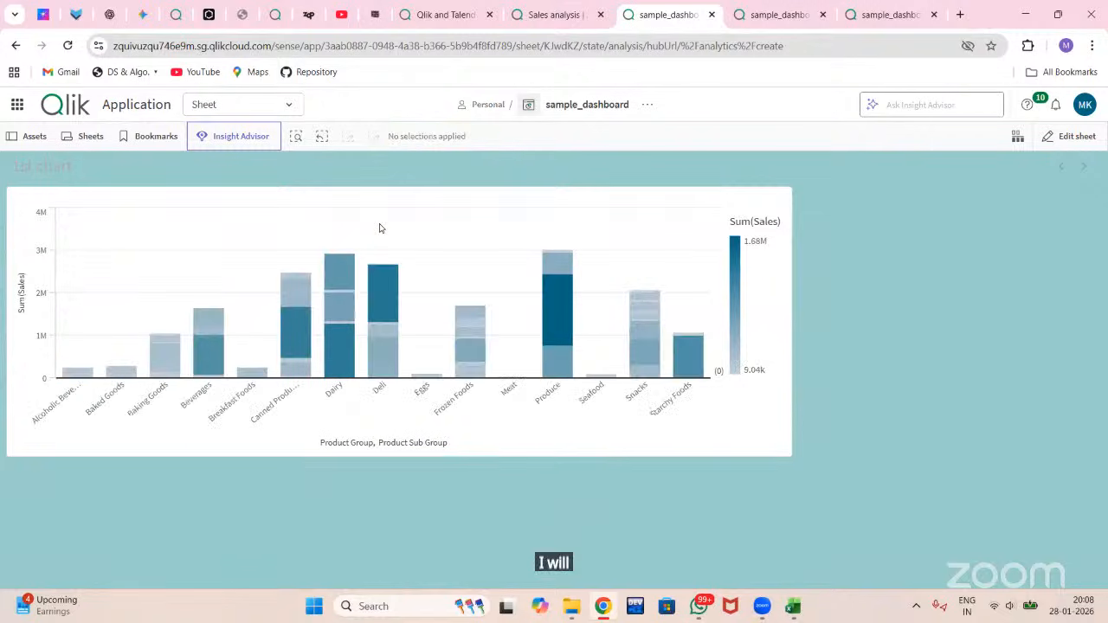
Step: Narrow the chart to the Produce group and its Fresh Vegetables sub-group, and remove both selections
{"action": "left_click", "coordinate": [556, 319]}
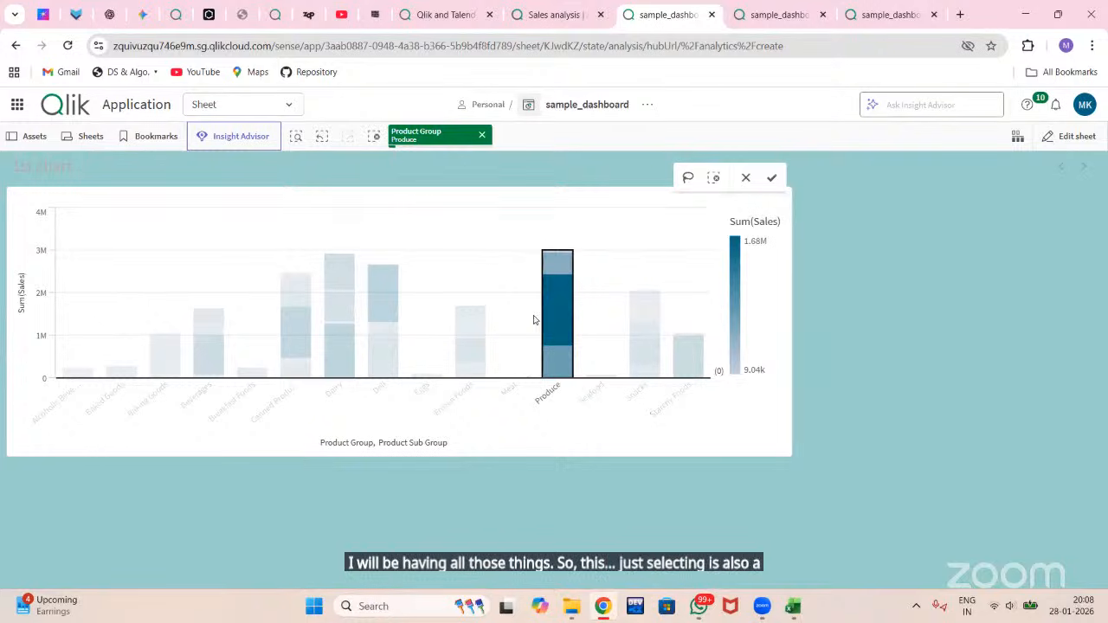
{"action": "key", "text": "Return"}
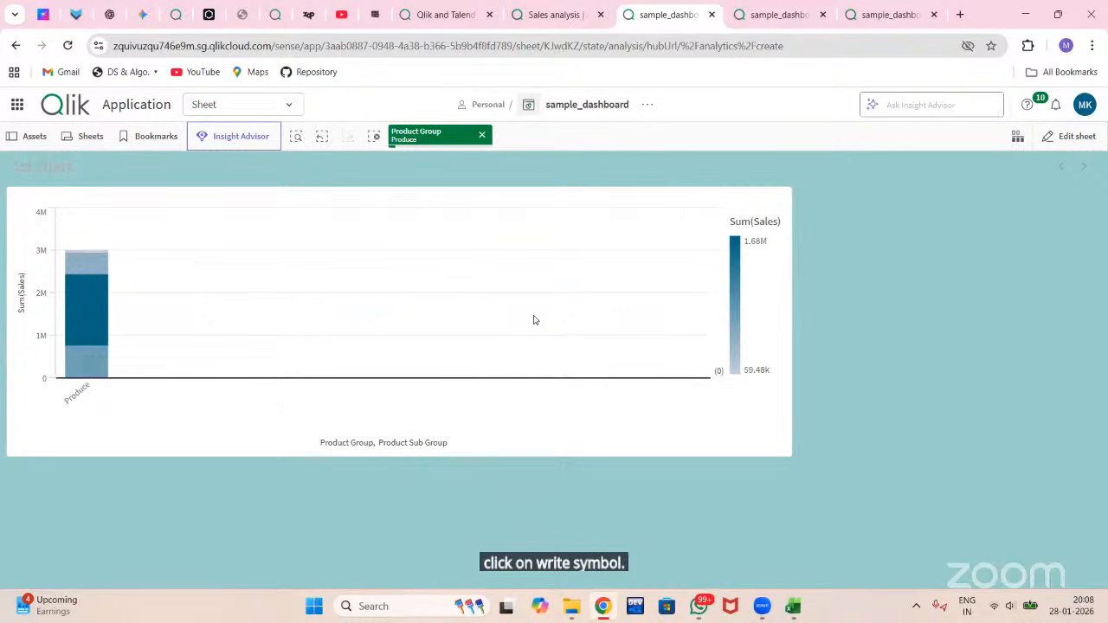
{"action": "left_click", "coordinate": [86, 310]}
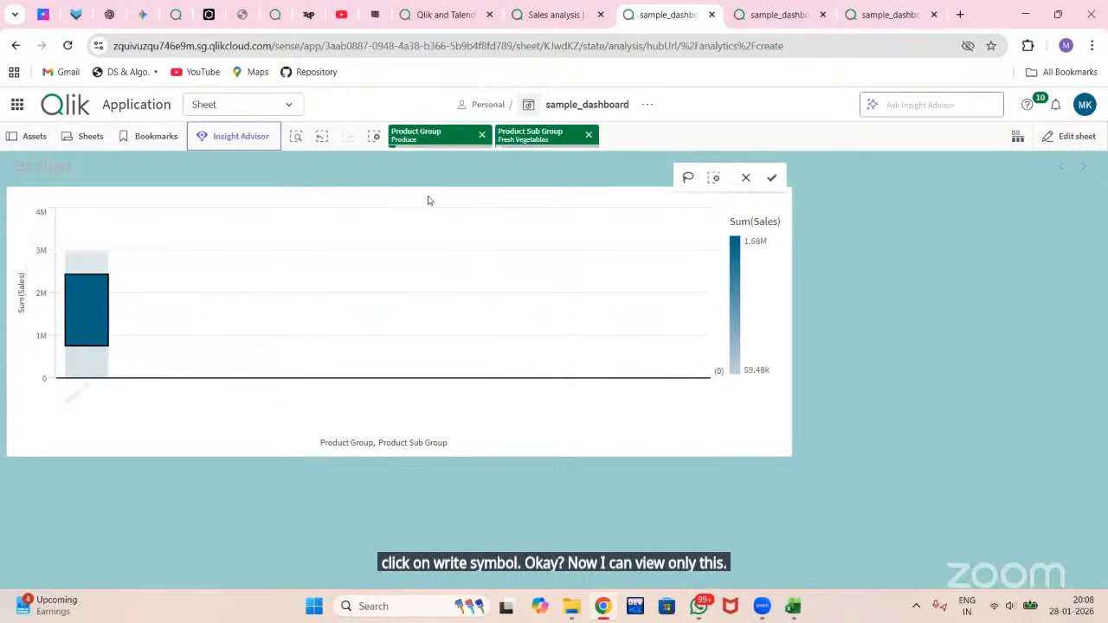
{"action": "left_click", "coordinate": [304, 214]}
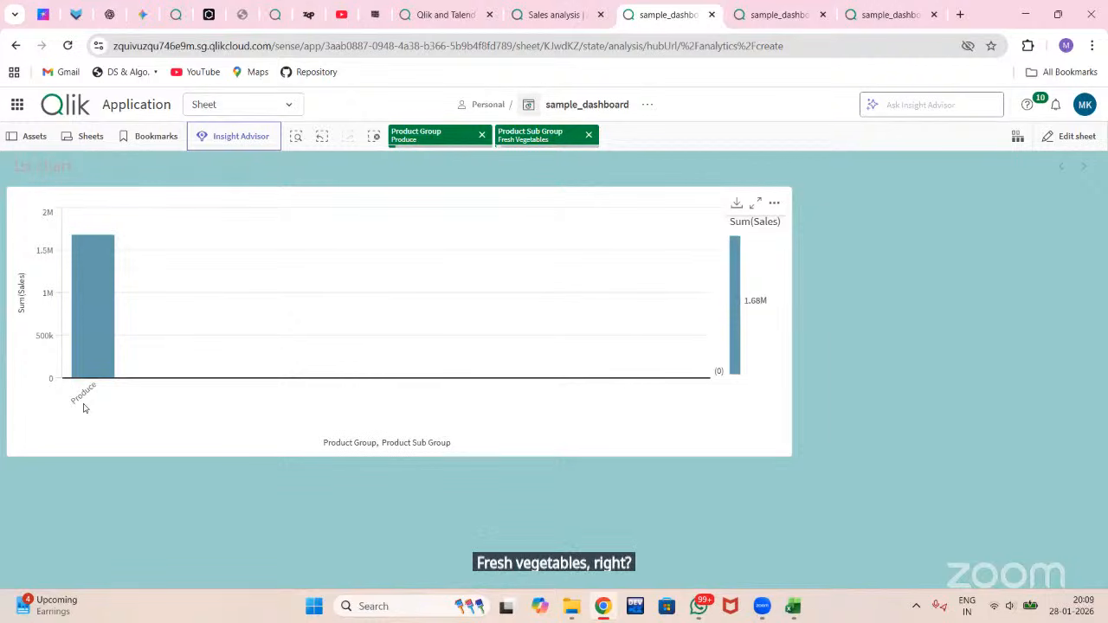
{"action": "mouse_move", "coordinate": [86, 403]}
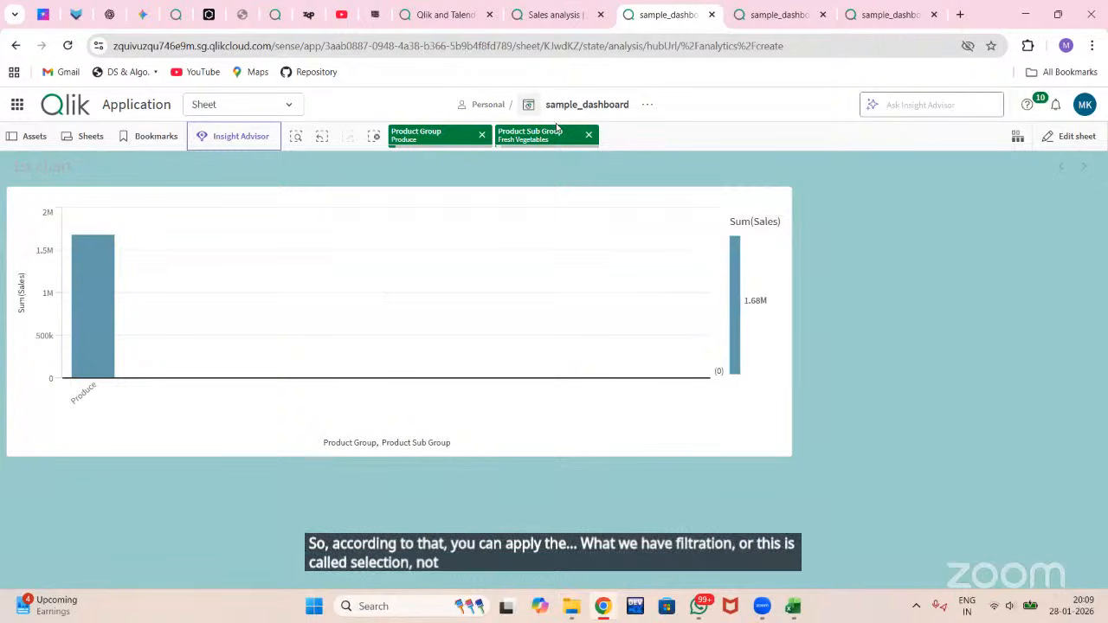
{"action": "left_click", "coordinate": [588, 135]}
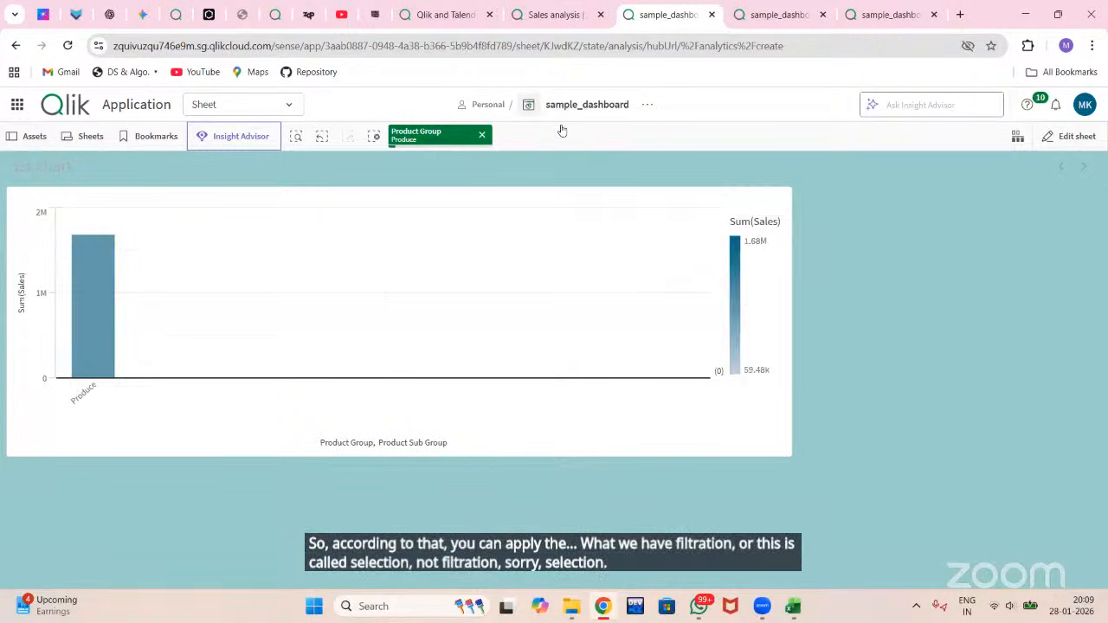
{"action": "left_click", "coordinate": [482, 135]}
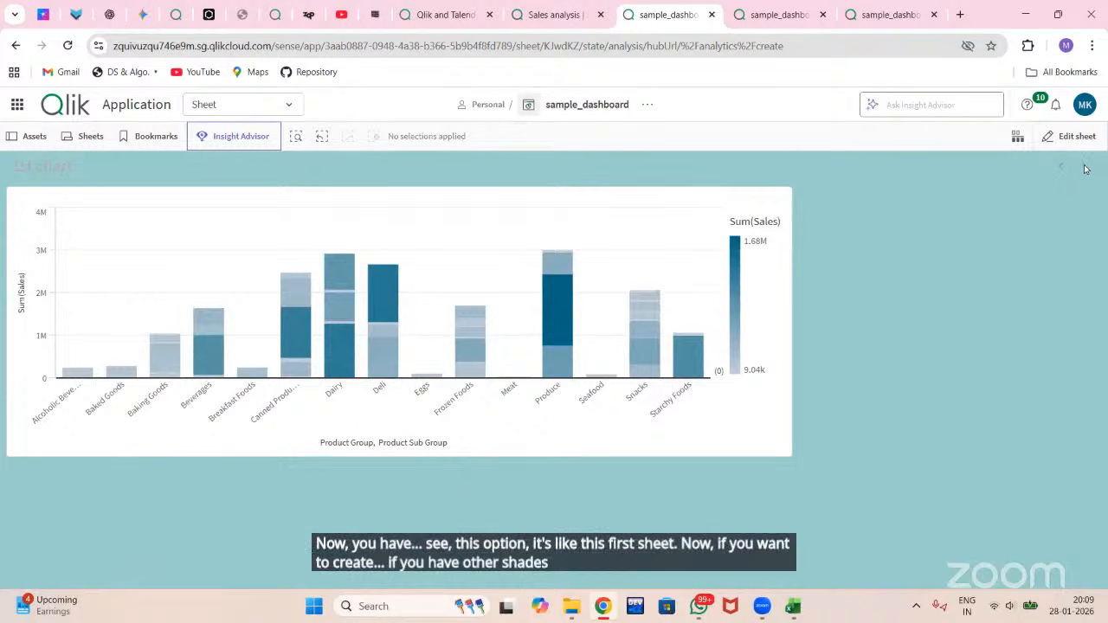
Step: Return to sheet editing and create a new sheet without a template
{"action": "left_click", "coordinate": [1078, 139]}
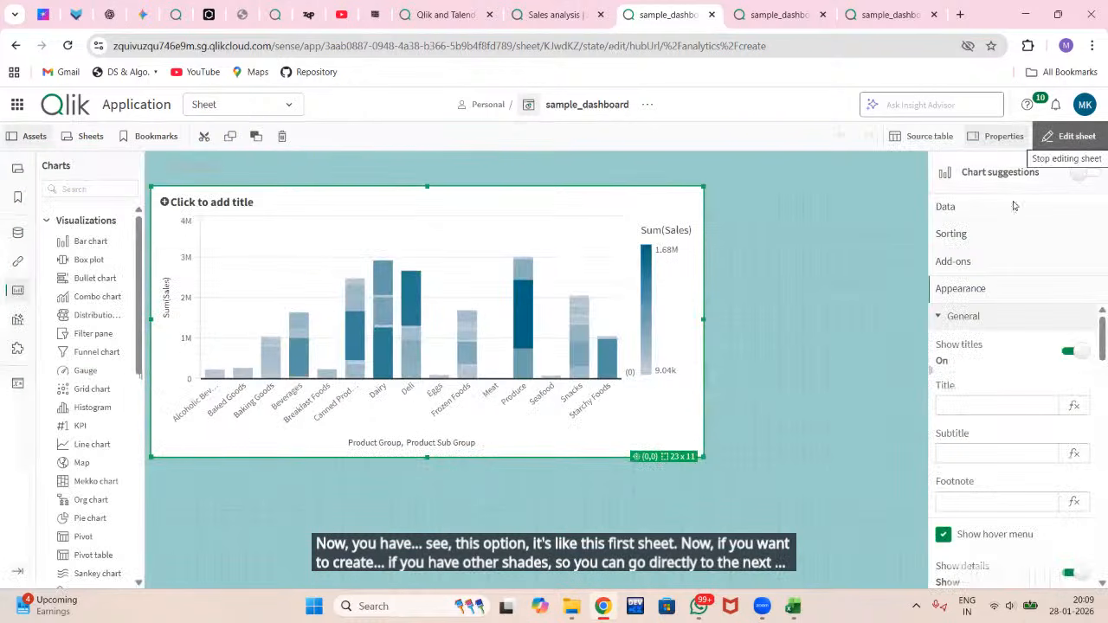
{"action": "scroll", "coordinate": [970, 398], "scroll_direction": "down", "scroll_amount": 10}
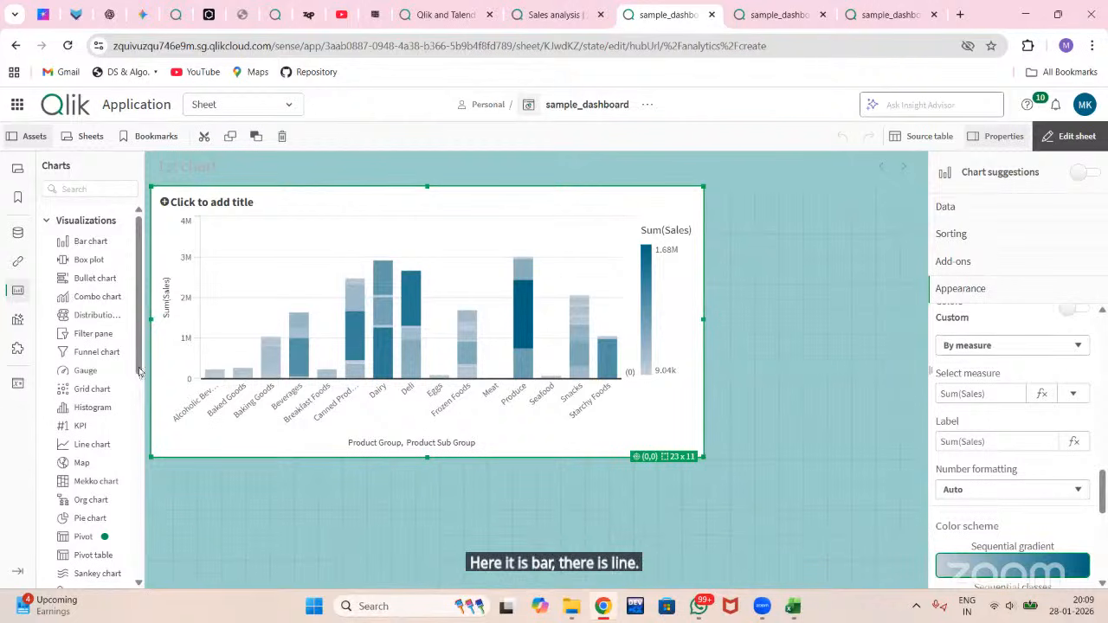
{"action": "scroll", "coordinate": [65, 446], "scroll_direction": "down", "scroll_amount": 1}
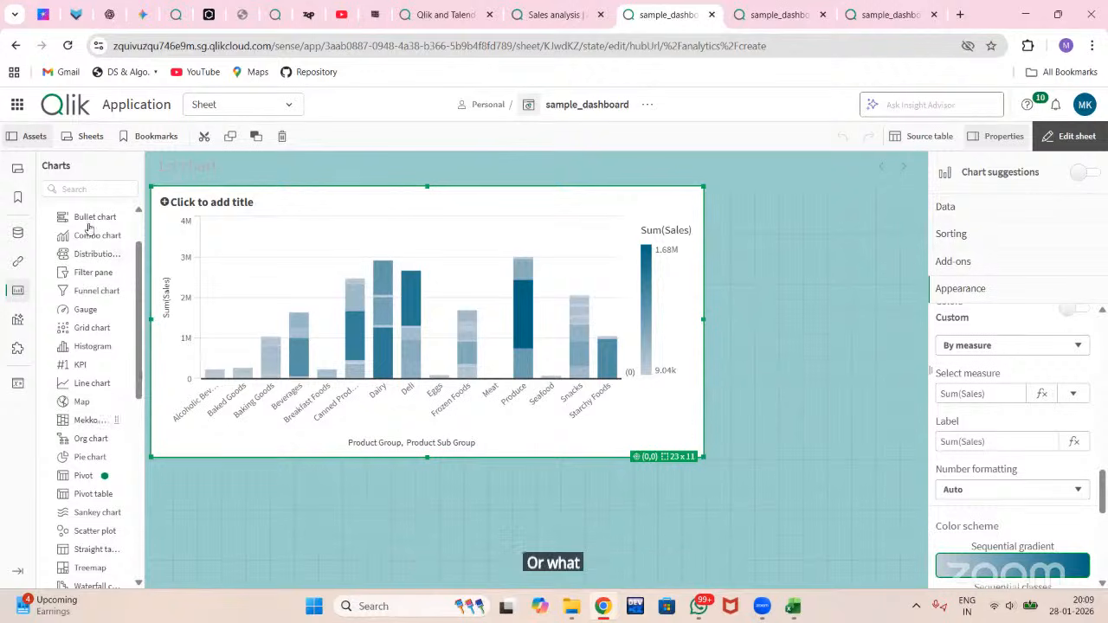
{"action": "left_click", "coordinate": [94, 138]}
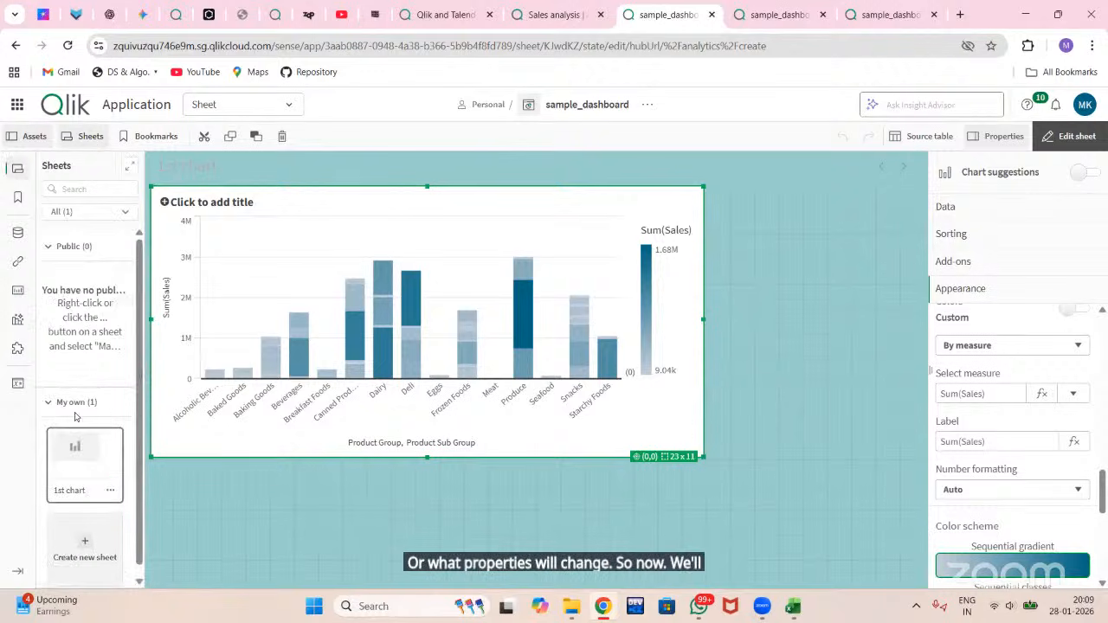
{"action": "left_click", "coordinate": [72, 535]}
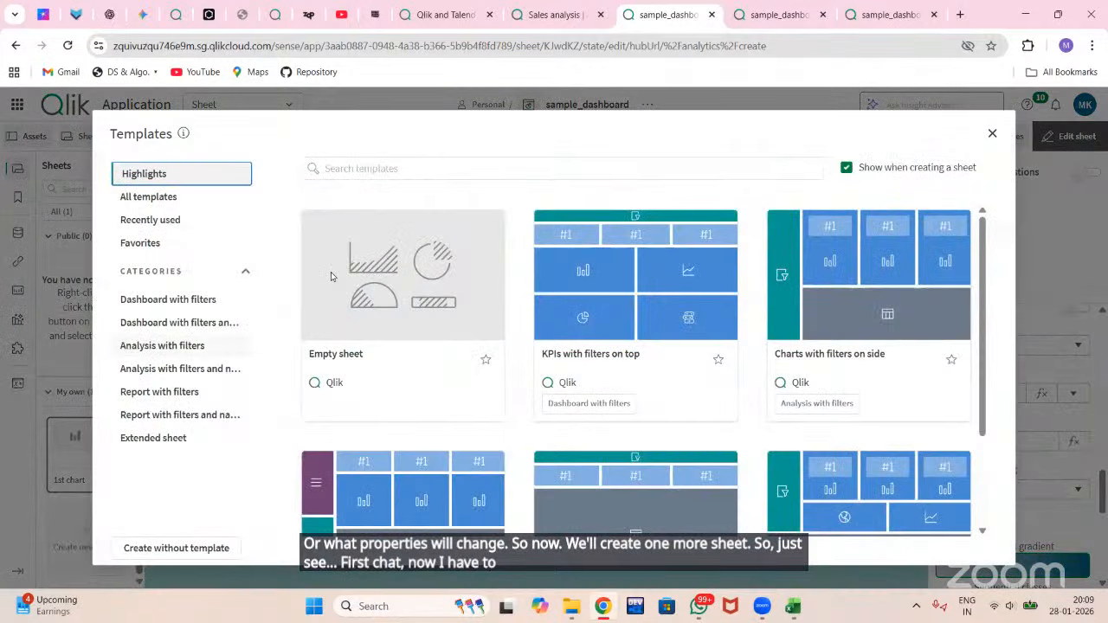
{"action": "left_click", "coordinate": [164, 549]}
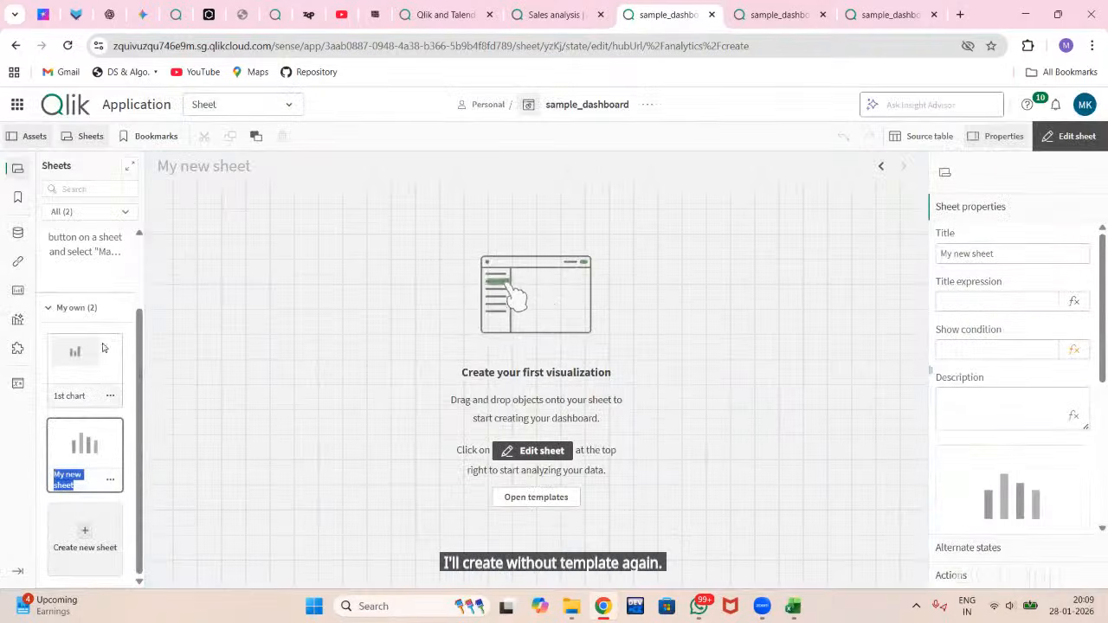
Step: Place a line chart on the new sheet and keep it selected with its title empty
{"action": "left_click", "coordinate": [12, 292]}
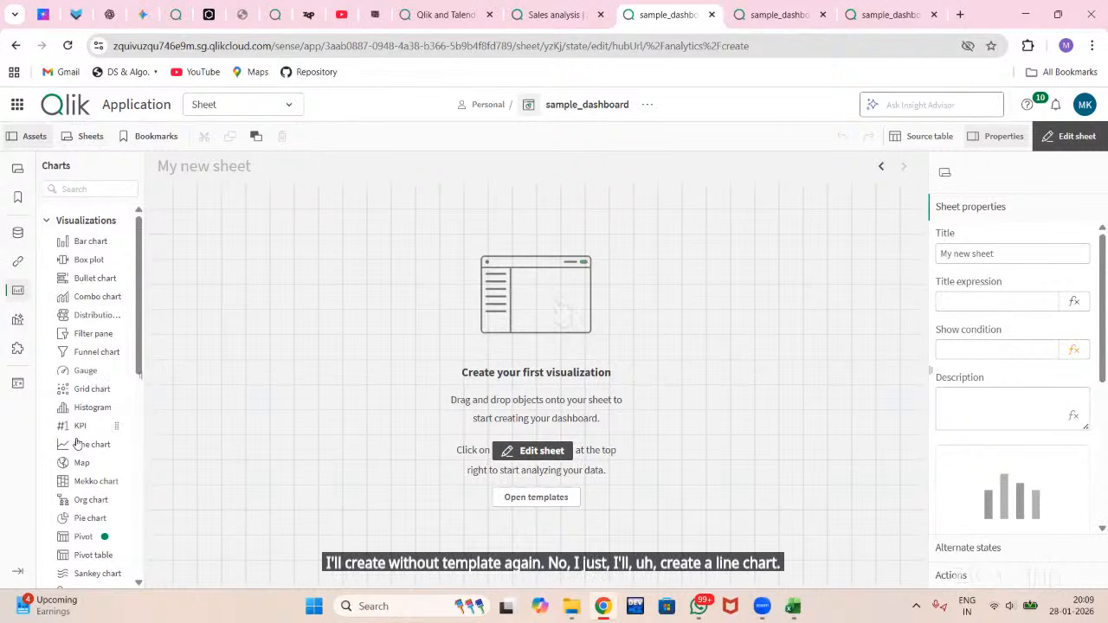
{"action": "left_click_drag", "start_coordinate": [76, 444], "coordinate": [358, 334]}
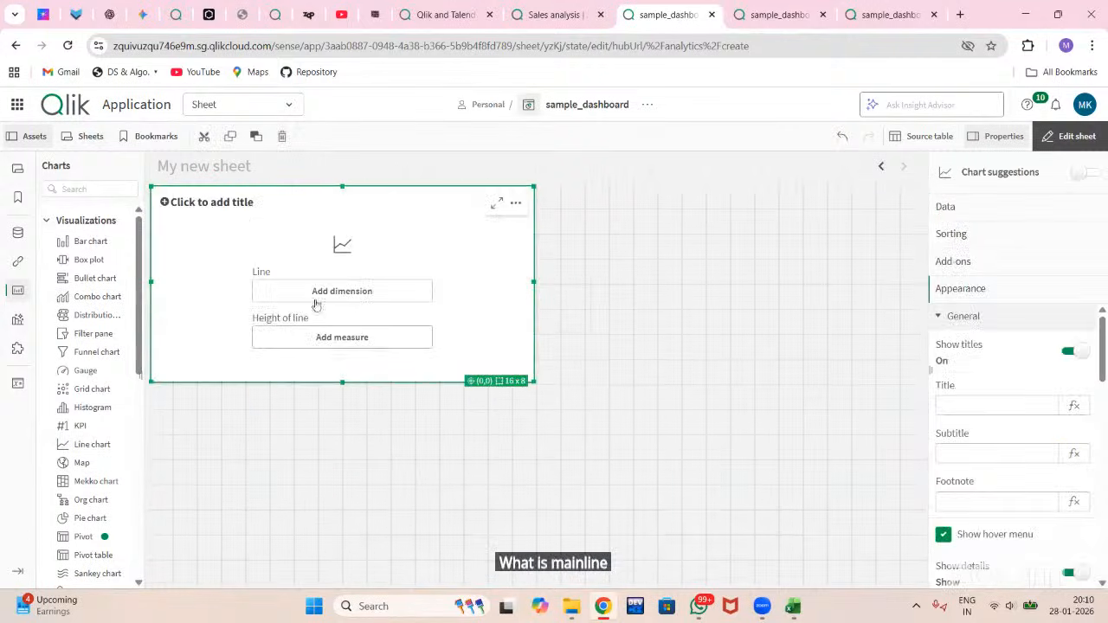
{"action": "left_click", "coordinate": [206, 201]}
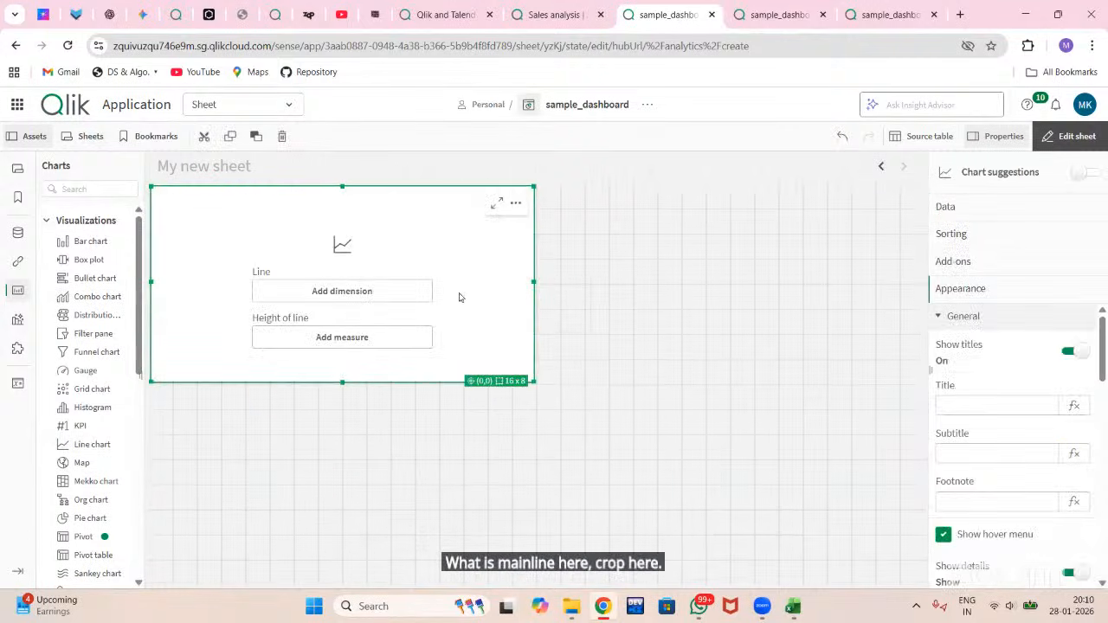
{"action": "left_click", "coordinate": [487, 440]}
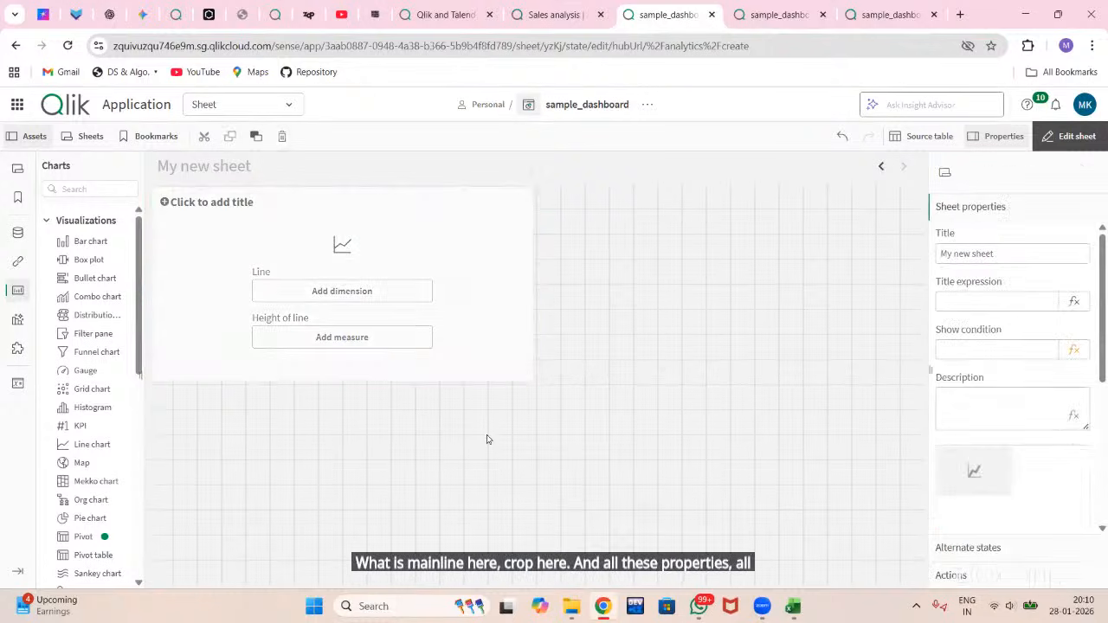
{"action": "left_click", "coordinate": [193, 378]}
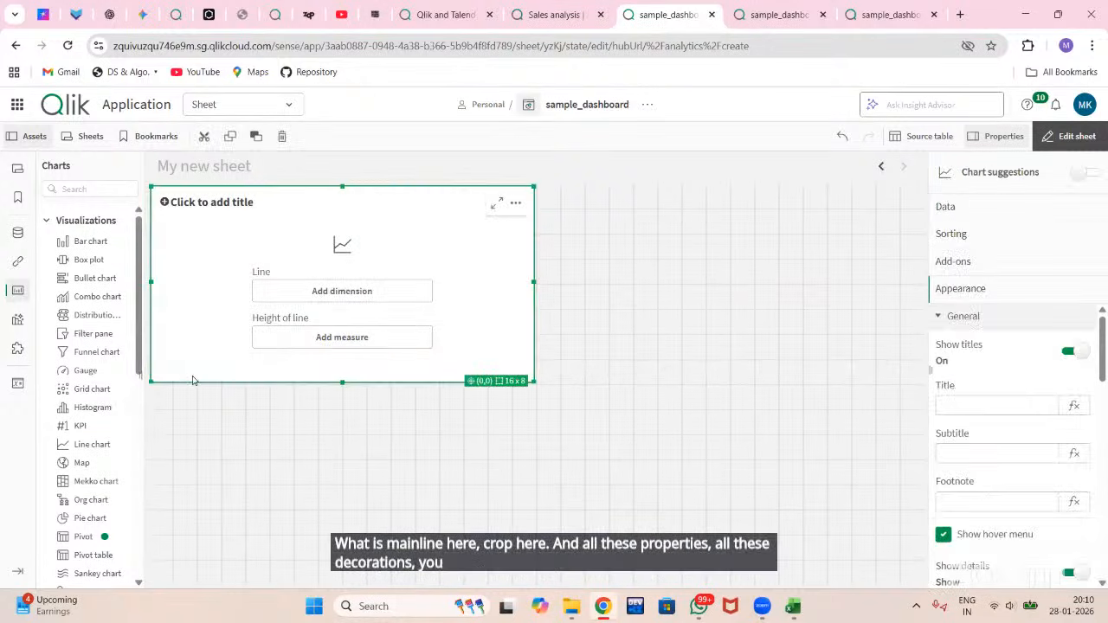
Step: Search the fields for "date" and add Order Date.InQTD as the line chart's dimension
{"action": "left_click", "coordinate": [280, 295]}
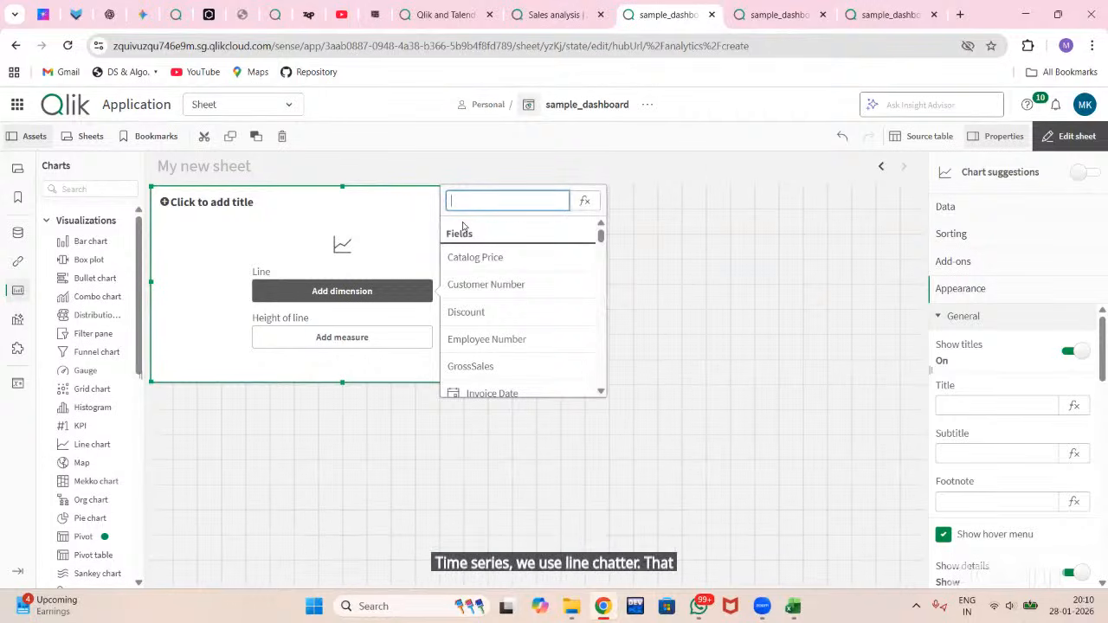
{"action": "type", "text": "date"}
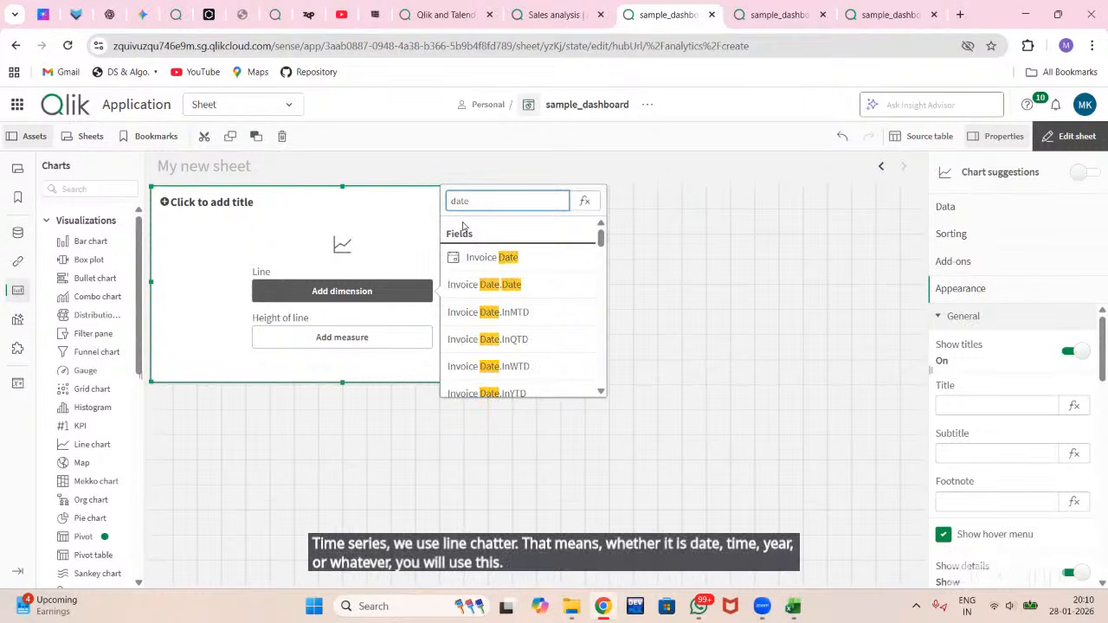
{"action": "left_click", "coordinate": [604, 610]}
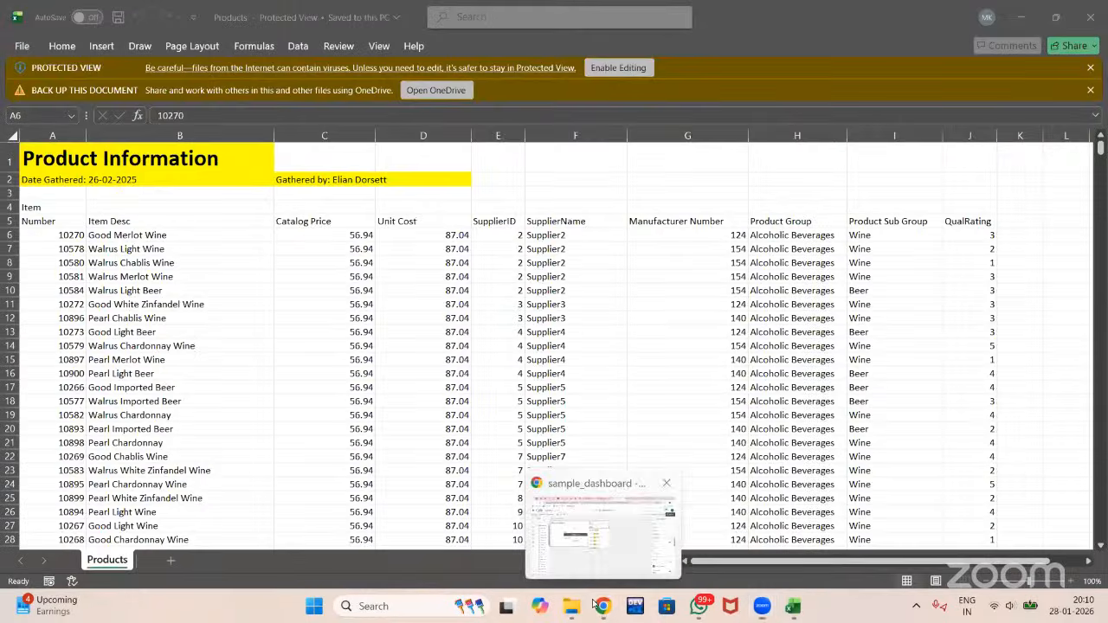
{"action": "left_click", "coordinate": [598, 607]}
{"action": "scroll", "coordinate": [520, 318], "scroll_direction": "down", "scroll_amount": 10}
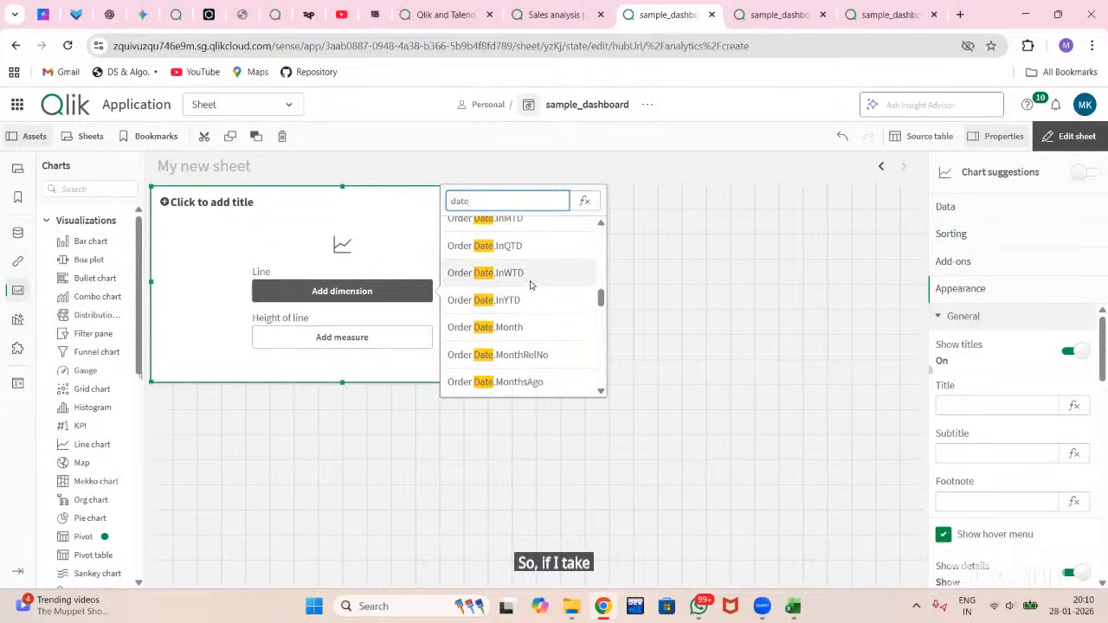
{"action": "left_click", "coordinate": [498, 245]}
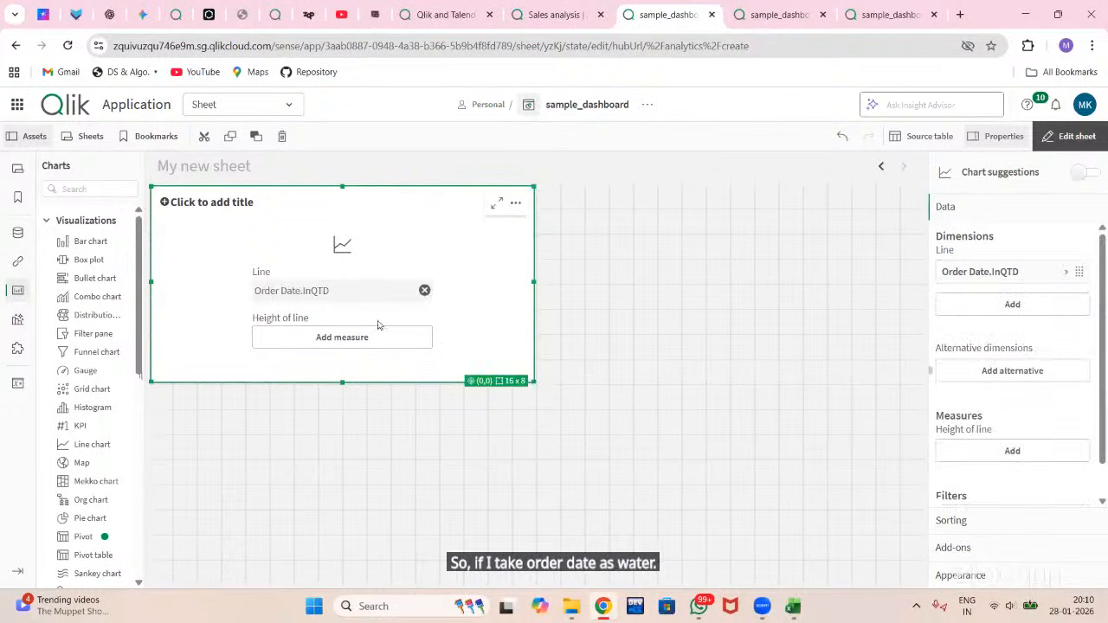
Step: Add the average of Sales as the line chart's measure and view the sheet outside edit mode
{"action": "left_click", "coordinate": [361, 343]}
{"action": "type", "text": "sales"}
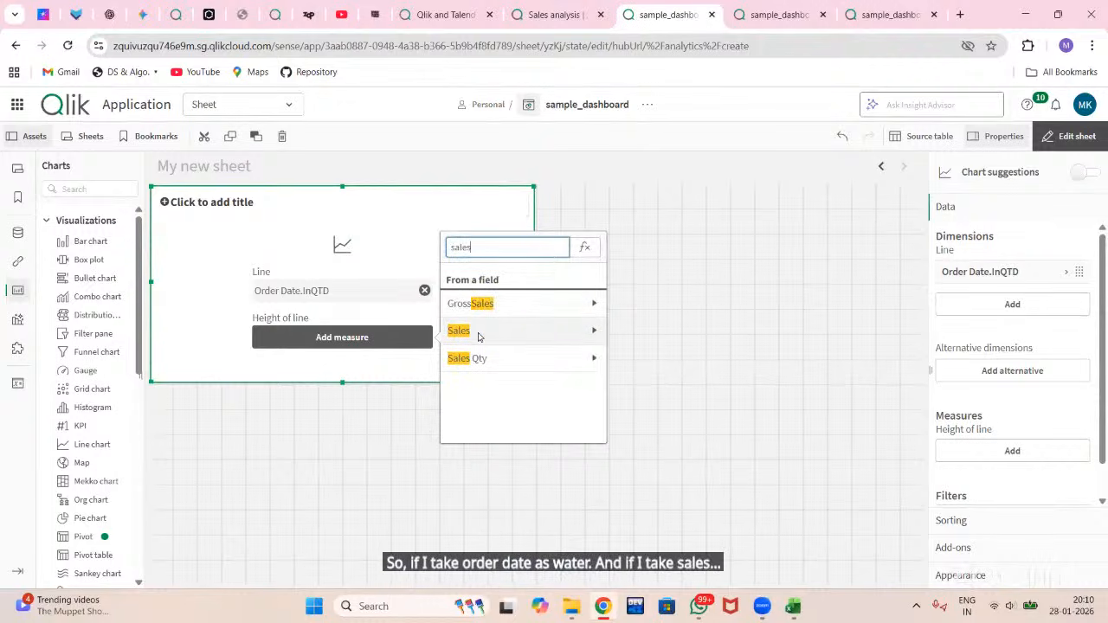
{"action": "left_click", "coordinate": [485, 330]}
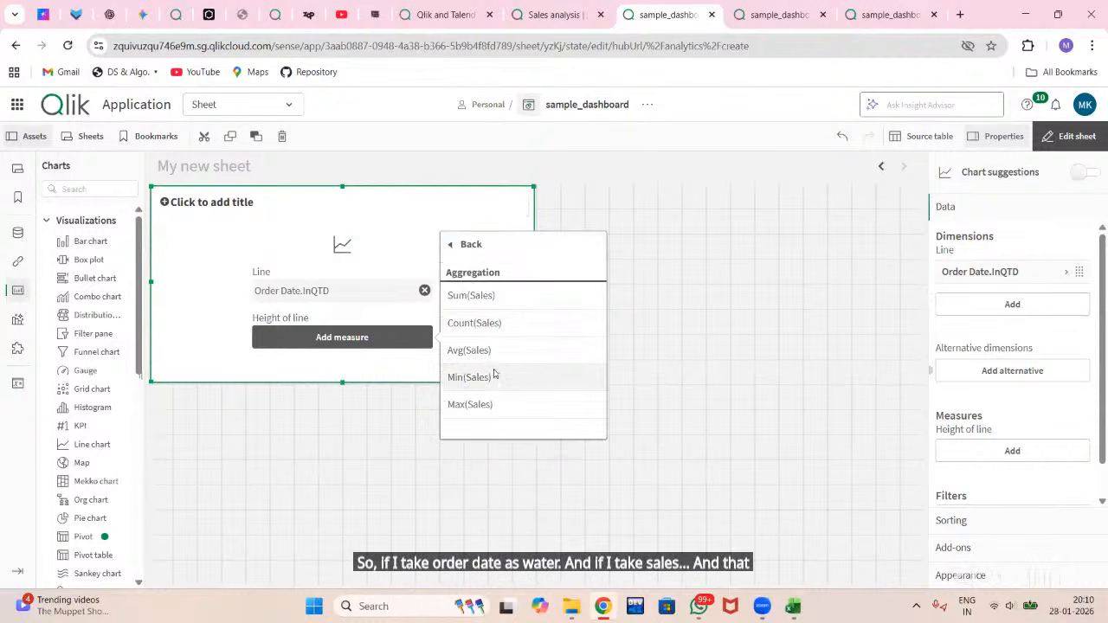
{"action": "left_click", "coordinate": [497, 358]}
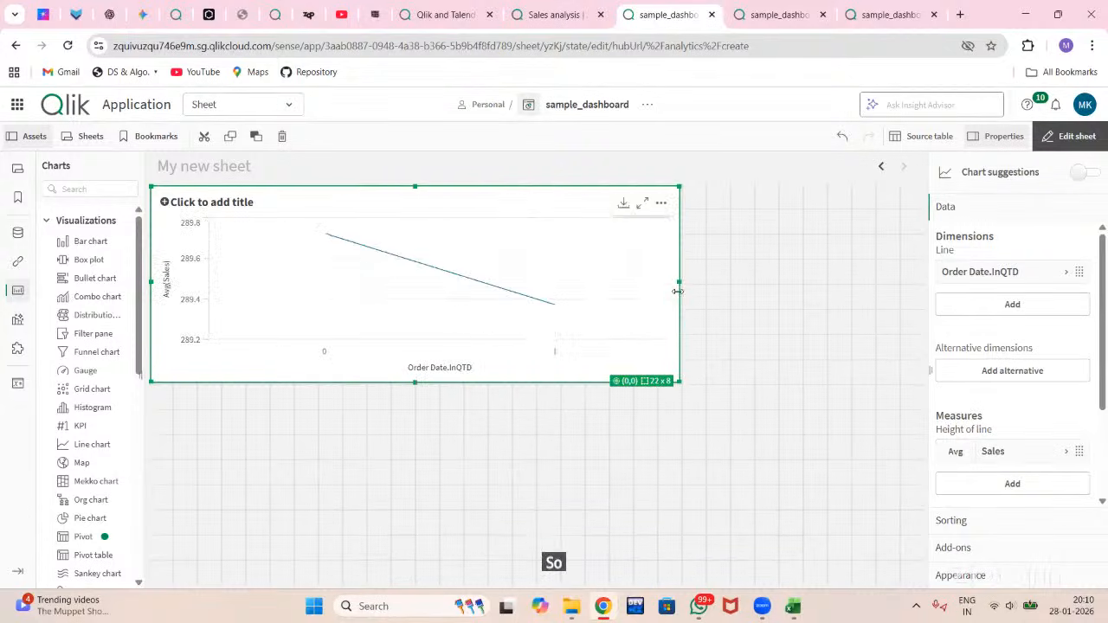
{"action": "left_click", "coordinate": [1070, 136]}
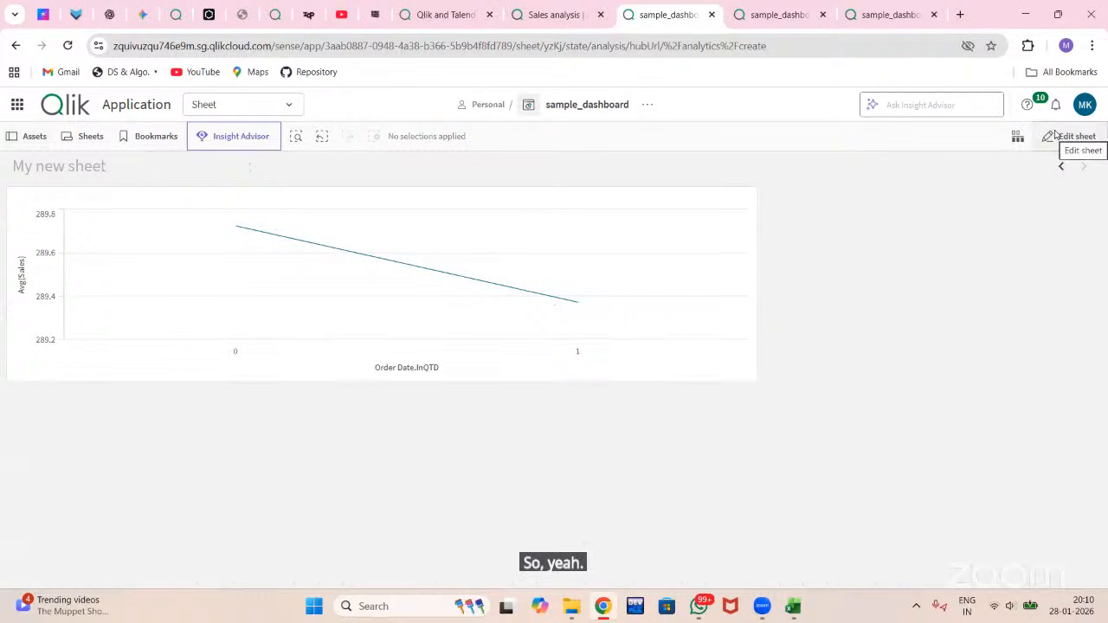
Step: Return to sheet editing and replace the line chart's Order Date.InQTD dimension with Invoice Date.Date
{"action": "left_click", "coordinate": [1057, 135]}
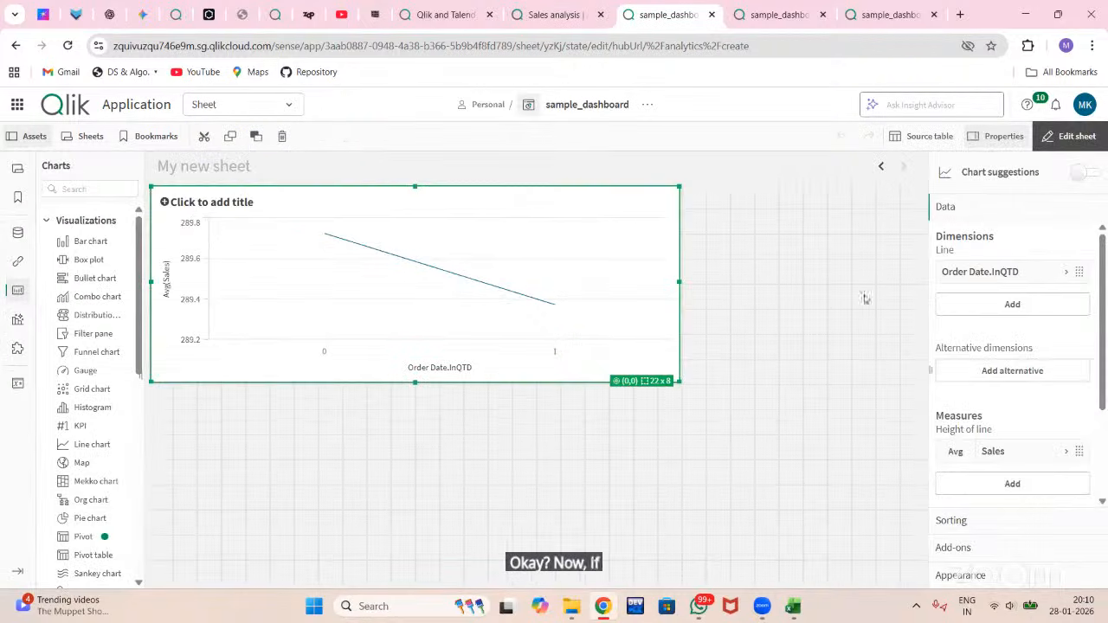
{"action": "left_click", "coordinate": [969, 273]}
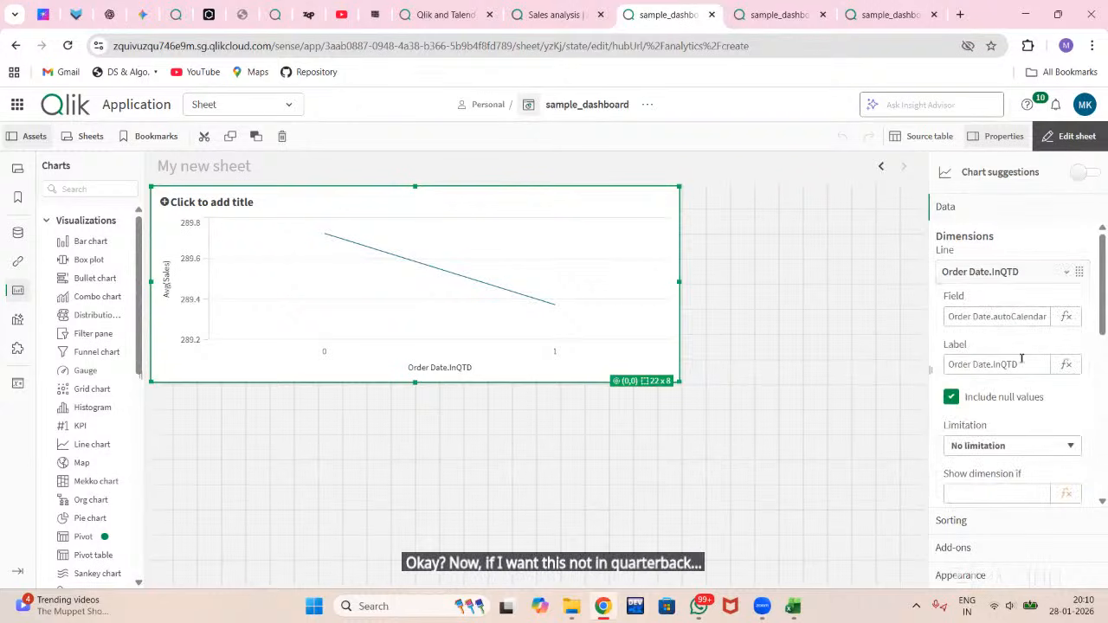
{"action": "left_click", "coordinate": [1049, 273]}
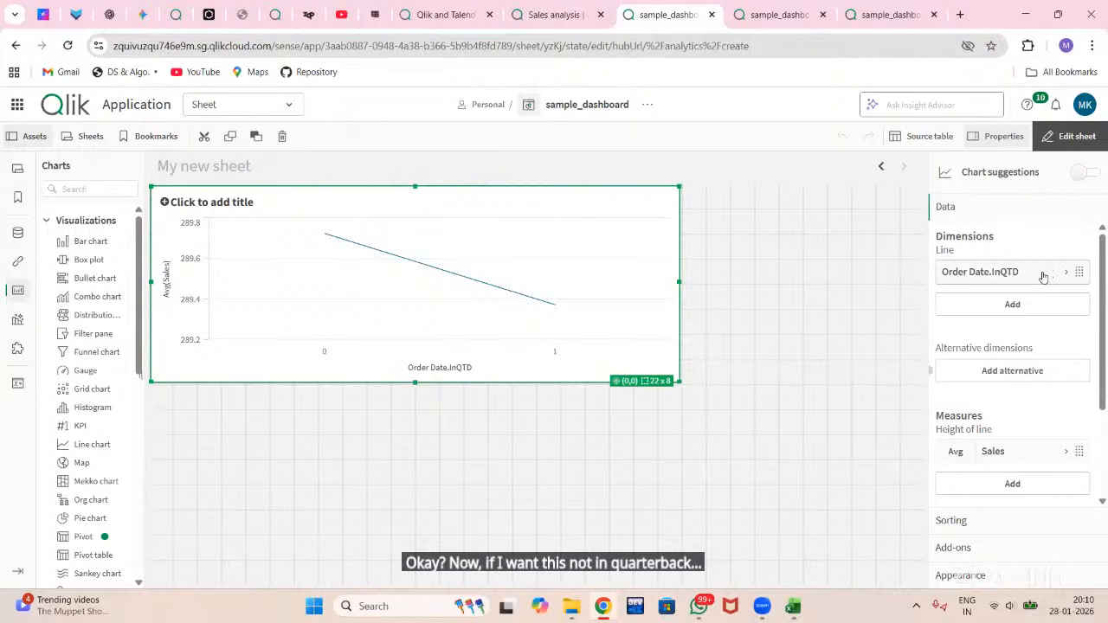
{"action": "left_click", "coordinate": [1043, 274]}
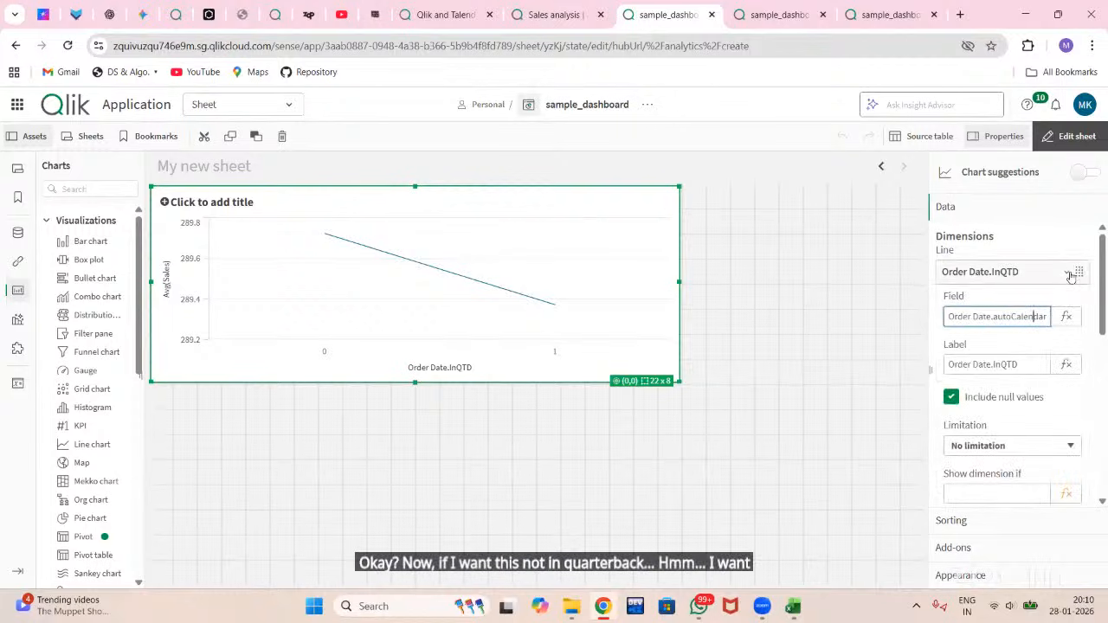
{"action": "scroll", "coordinate": [1013, 383], "scroll_direction": "down", "scroll_amount": 3}
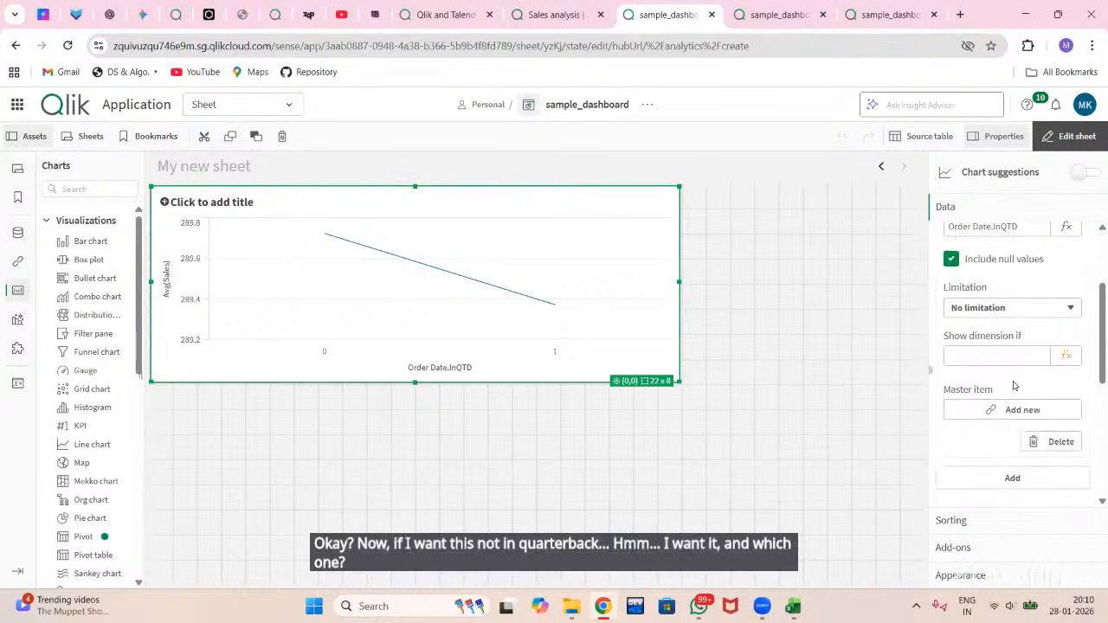
{"action": "left_click", "coordinate": [1036, 394]}
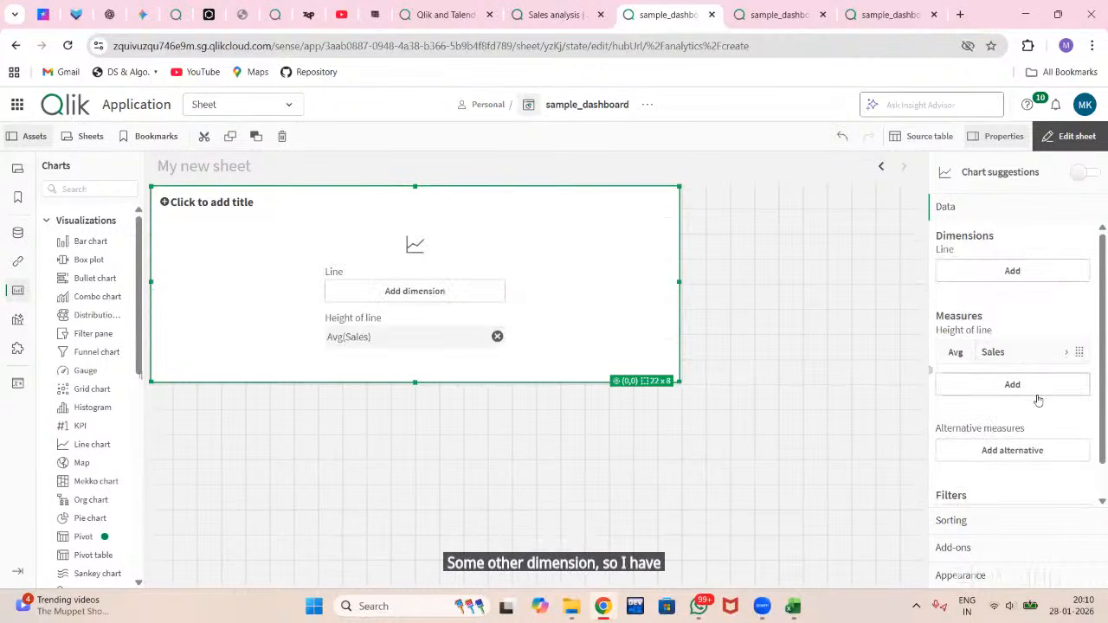
{"action": "left_click", "coordinate": [456, 295]}
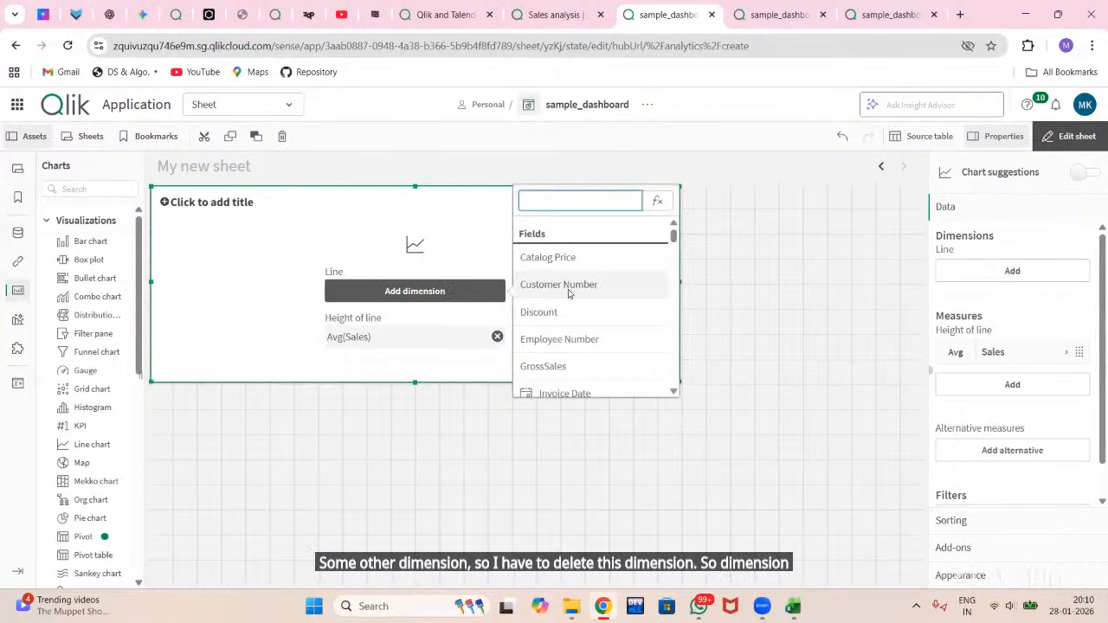
{"action": "scroll", "coordinate": [576, 299], "scroll_direction": "down", "scroll_amount": 3}
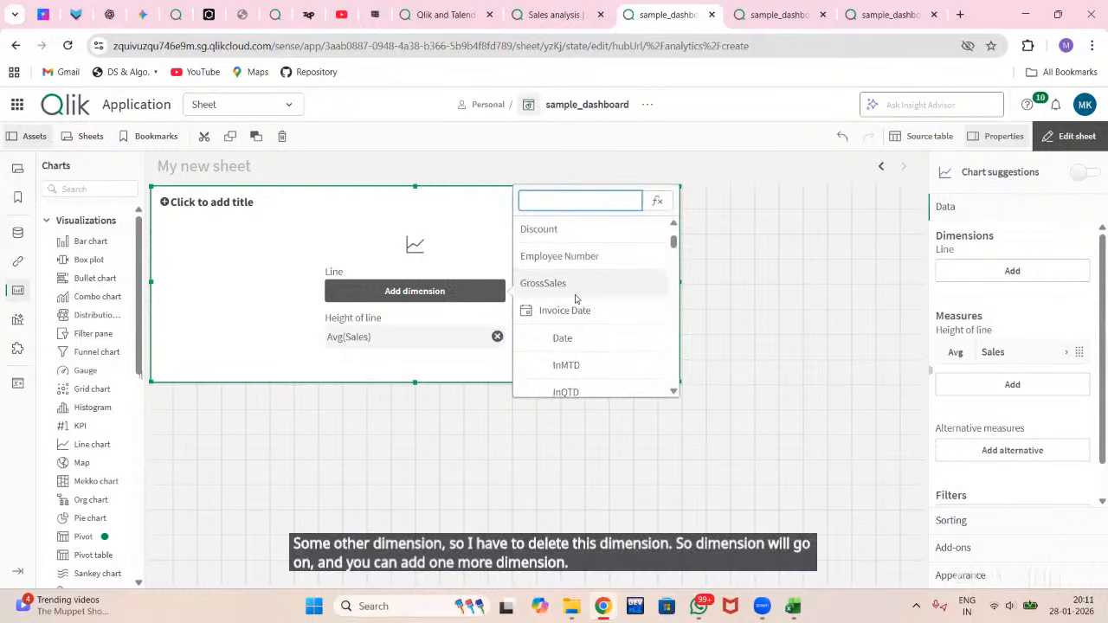
{"action": "left_click", "coordinate": [576, 296]}
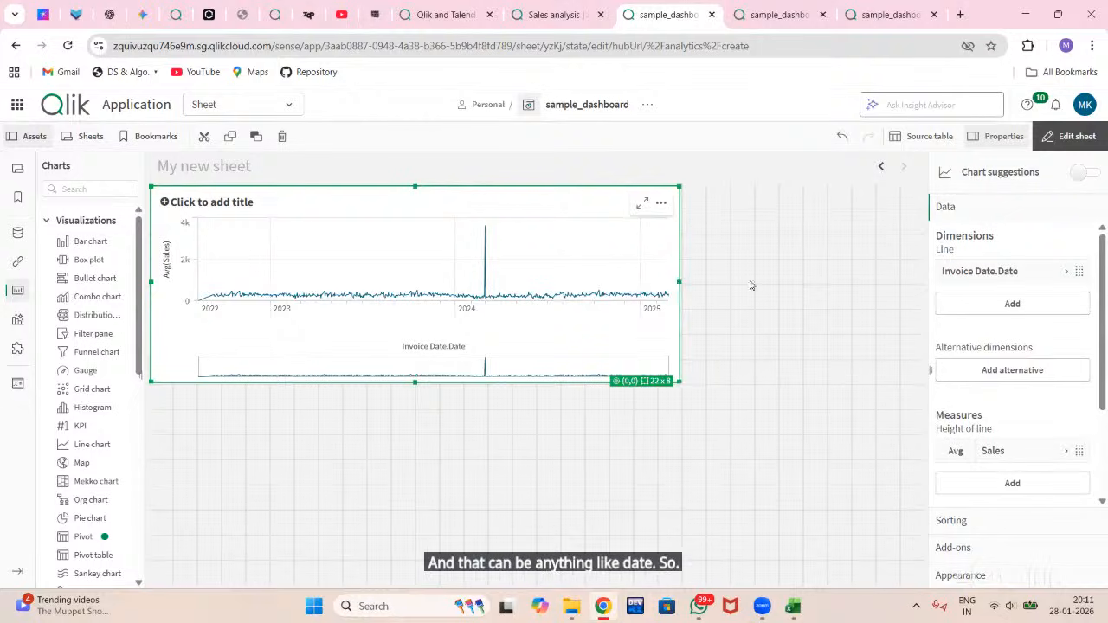
Step: Enlarge the line chart to 28 by 12 grid cells
{"action": "left_click_drag", "start_coordinate": [751, 285], "coordinate": [824, 285]}
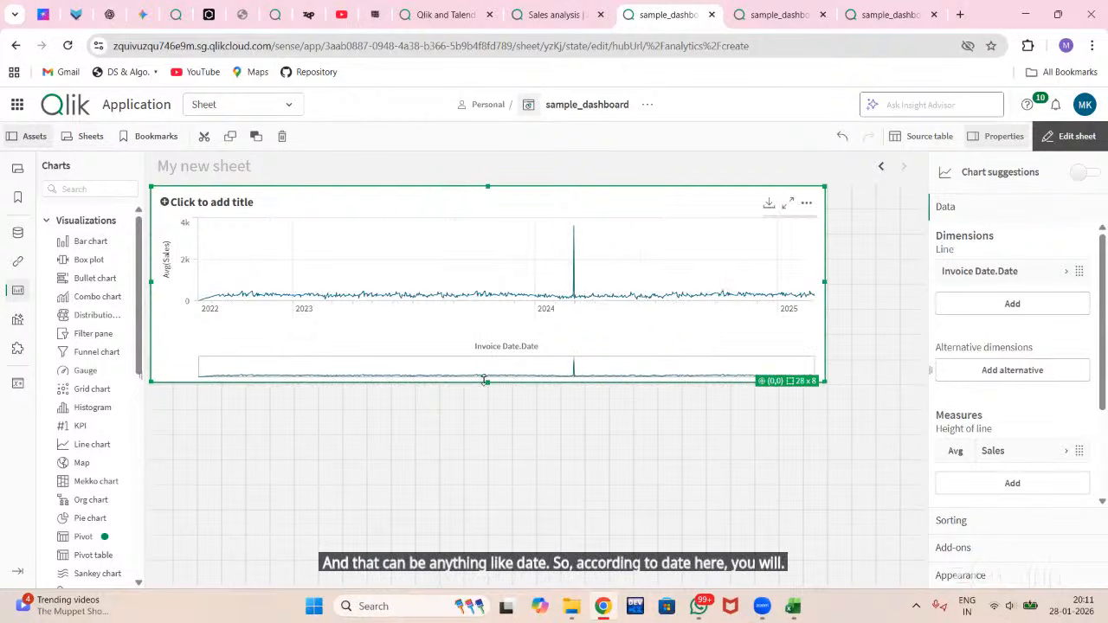
{"action": "left_click_drag", "start_coordinate": [485, 381], "coordinate": [501, 478]}
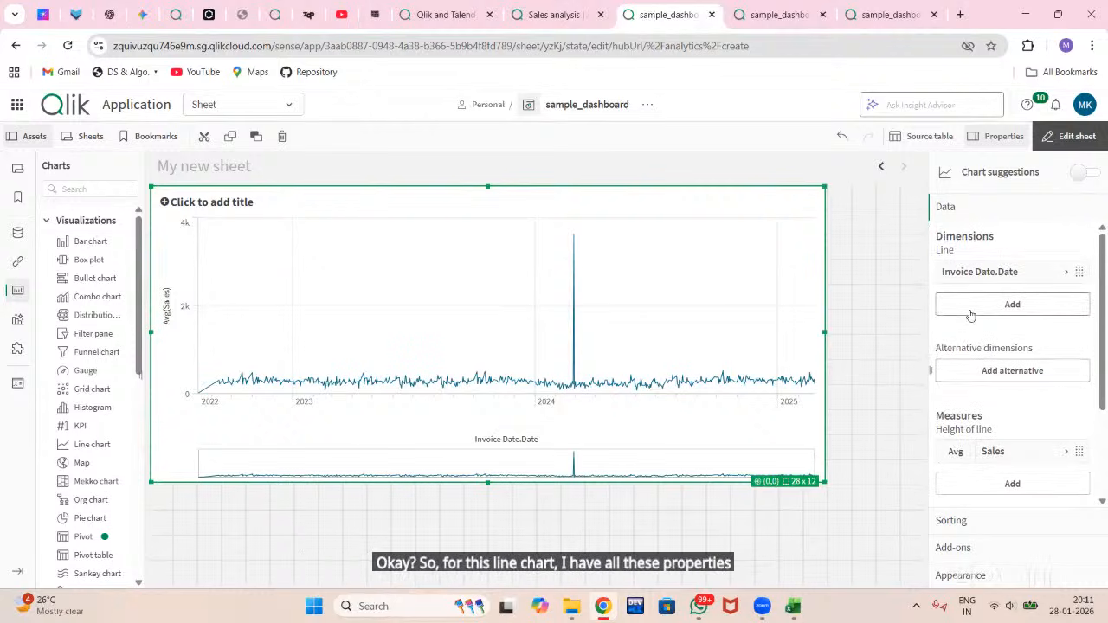
Step: Look at the sheet properties, and review the line chart's data, sorting and add-on properties
{"action": "left_click", "coordinate": [905, 309]}
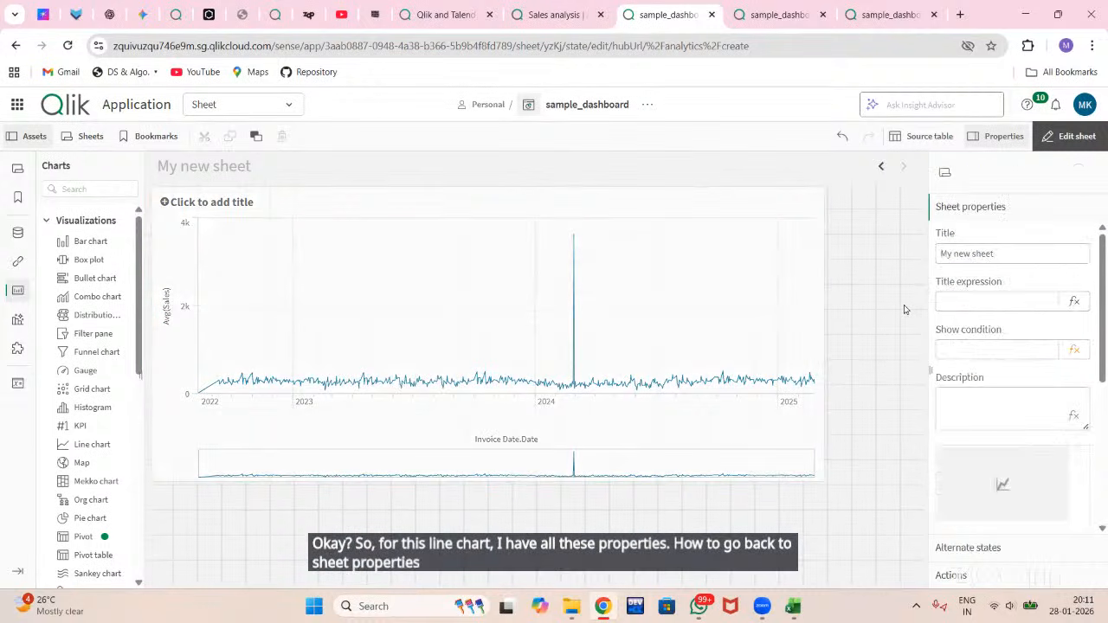
{"action": "left_click", "coordinate": [666, 321]}
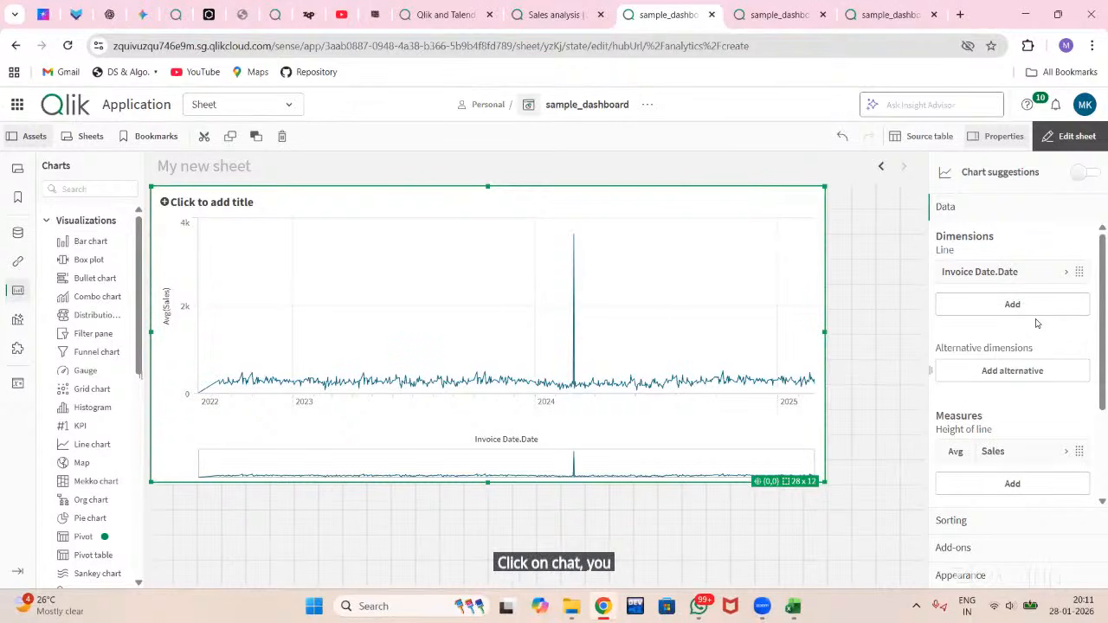
{"action": "scroll", "coordinate": [998, 306], "scroll_direction": "down", "scroll_amount": 1}
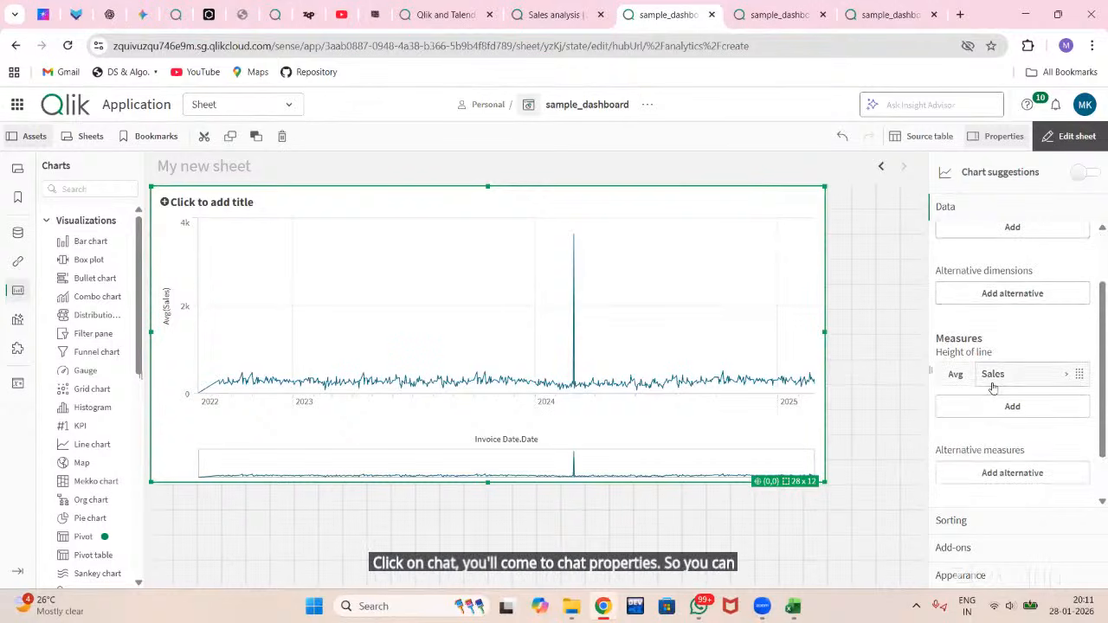
{"action": "scroll", "coordinate": [994, 387], "scroll_direction": "down", "scroll_amount": 1}
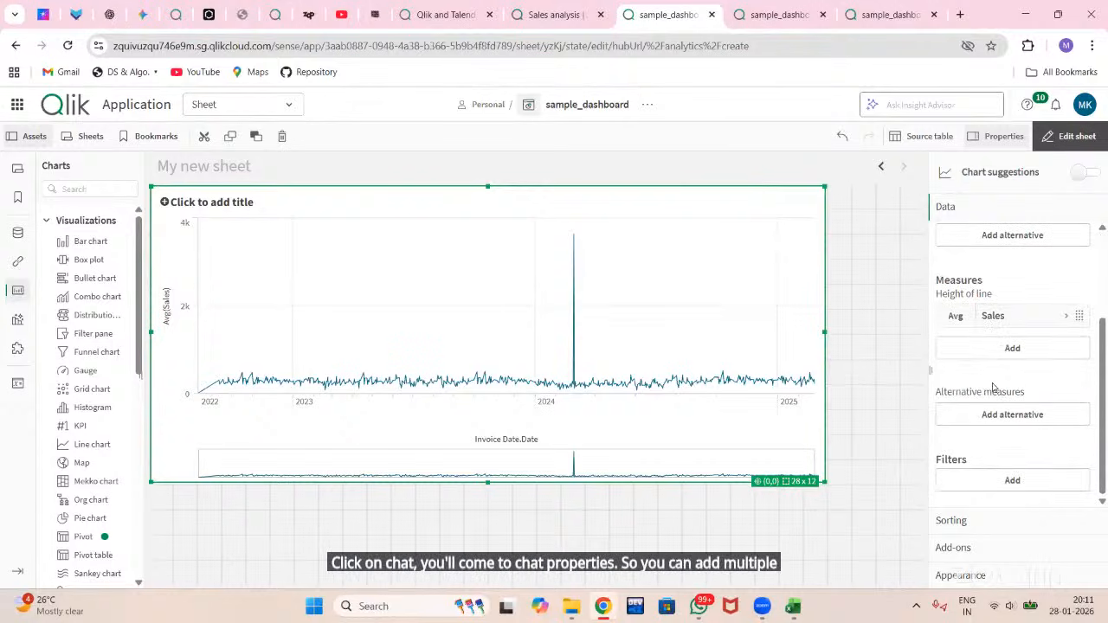
{"action": "left_click", "coordinate": [970, 520]}
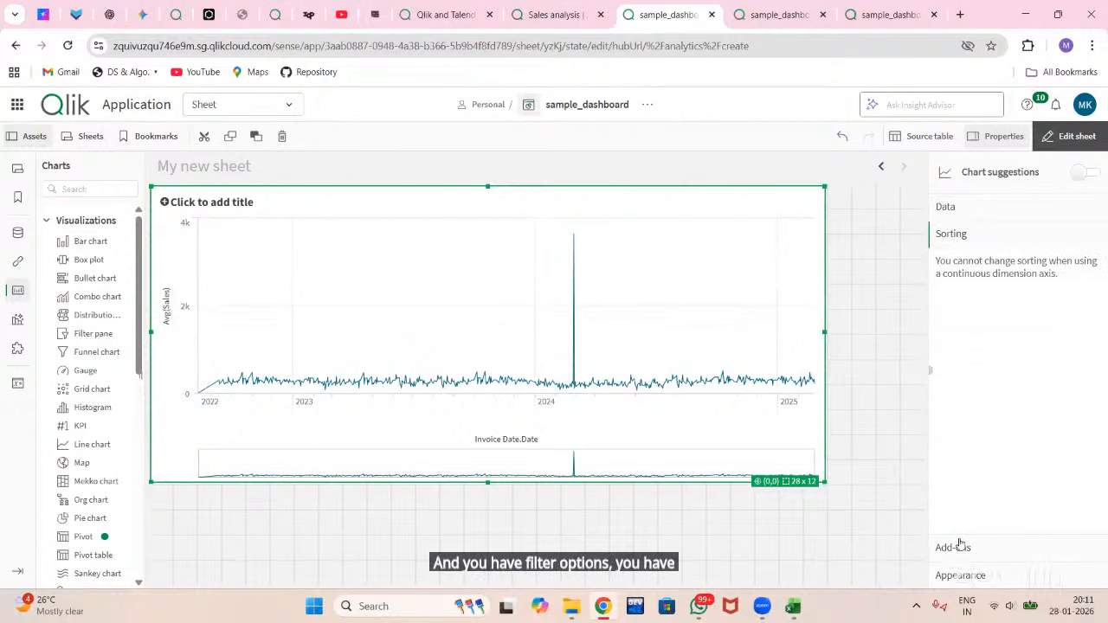
{"action": "left_click", "coordinate": [960, 549]}
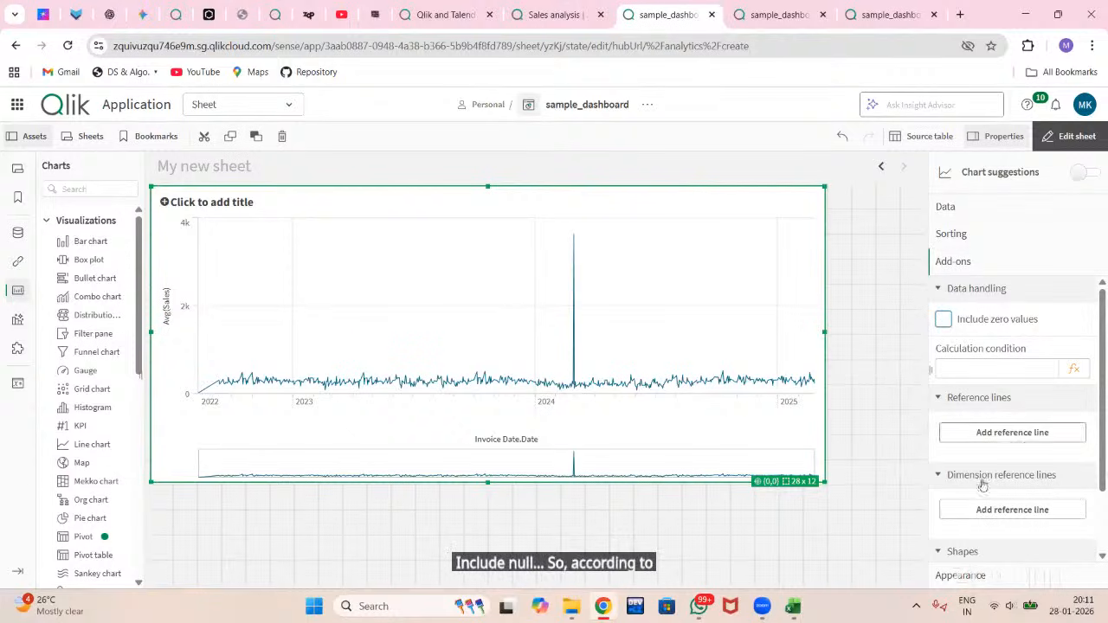
Step: Change the line chart's presentation from Line to Area in its appearance properties
{"action": "left_click", "coordinate": [957, 577]}
{"action": "scroll", "coordinate": [985, 377], "scroll_direction": "down", "scroll_amount": 5}
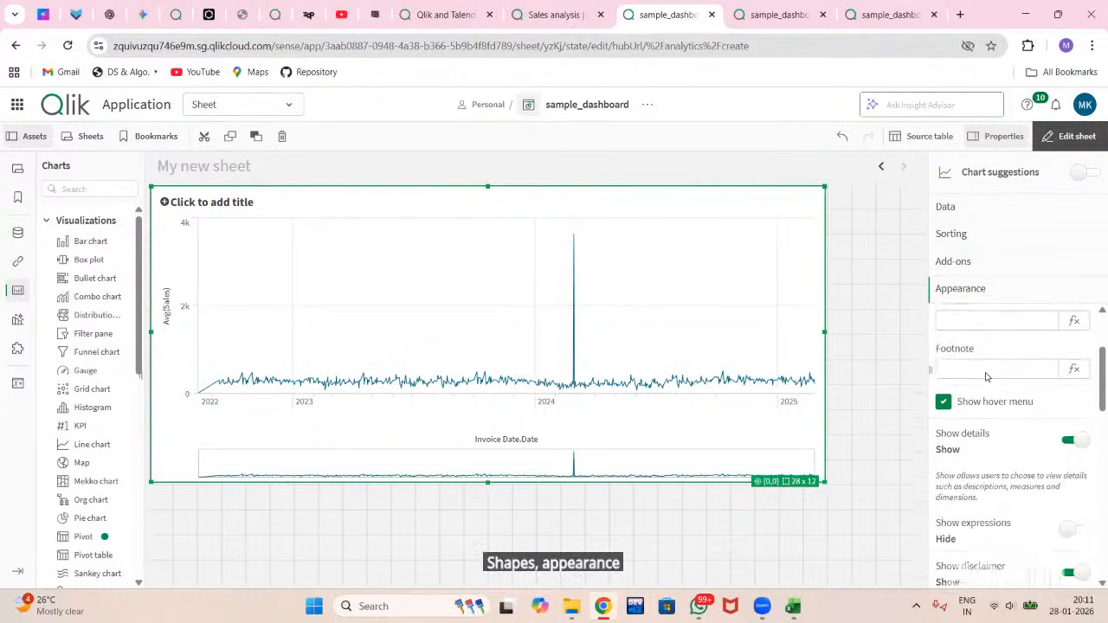
{"action": "scroll", "coordinate": [964, 496], "scroll_direction": "down", "scroll_amount": 4}
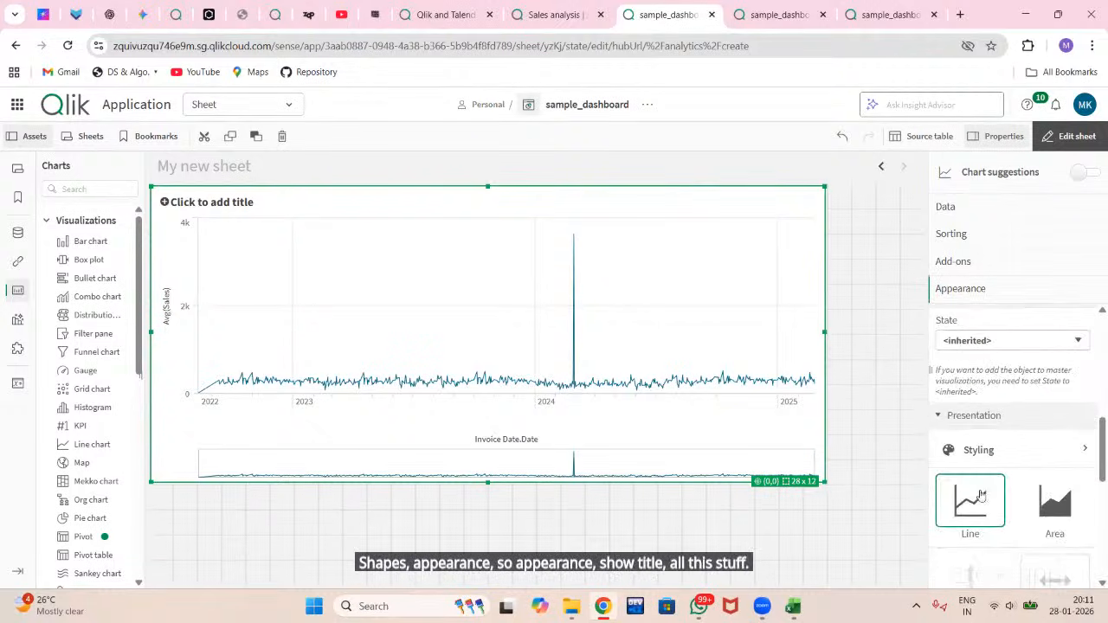
{"action": "scroll", "coordinate": [968, 498], "scroll_direction": "down", "scroll_amount": 2}
{"action": "left_click", "coordinate": [1048, 420]}
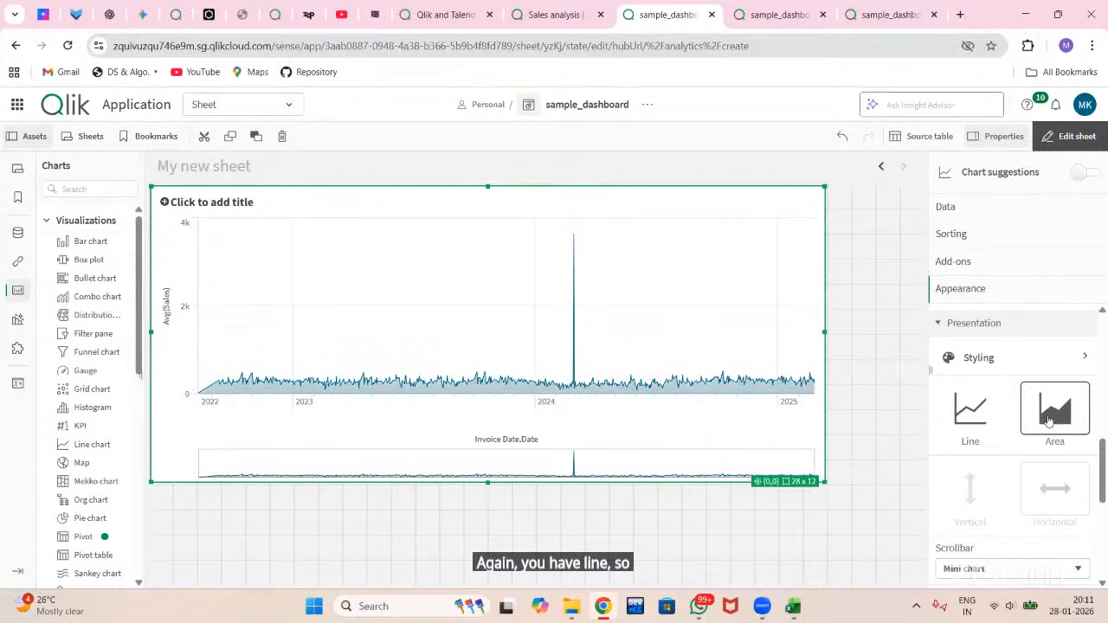
Step: Try to limit the chart's maximum visible points to 10
{"action": "scroll", "coordinate": [1022, 485], "scroll_direction": "down", "scroll_amount": 5}
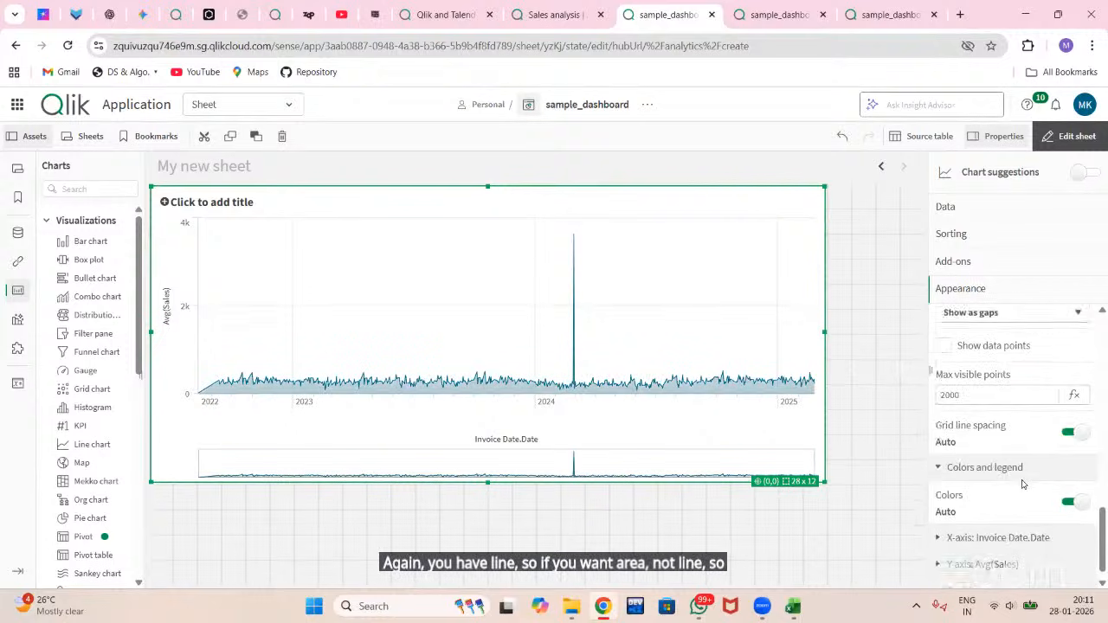
{"action": "scroll", "coordinate": [1023, 485], "scroll_direction": "up", "scroll_amount": 5}
{"action": "scroll", "coordinate": [1022, 485], "scroll_direction": "down", "scroll_amount": 2}
{"action": "scroll", "coordinate": [1023, 484], "scroll_direction": "down", "scroll_amount": 2}
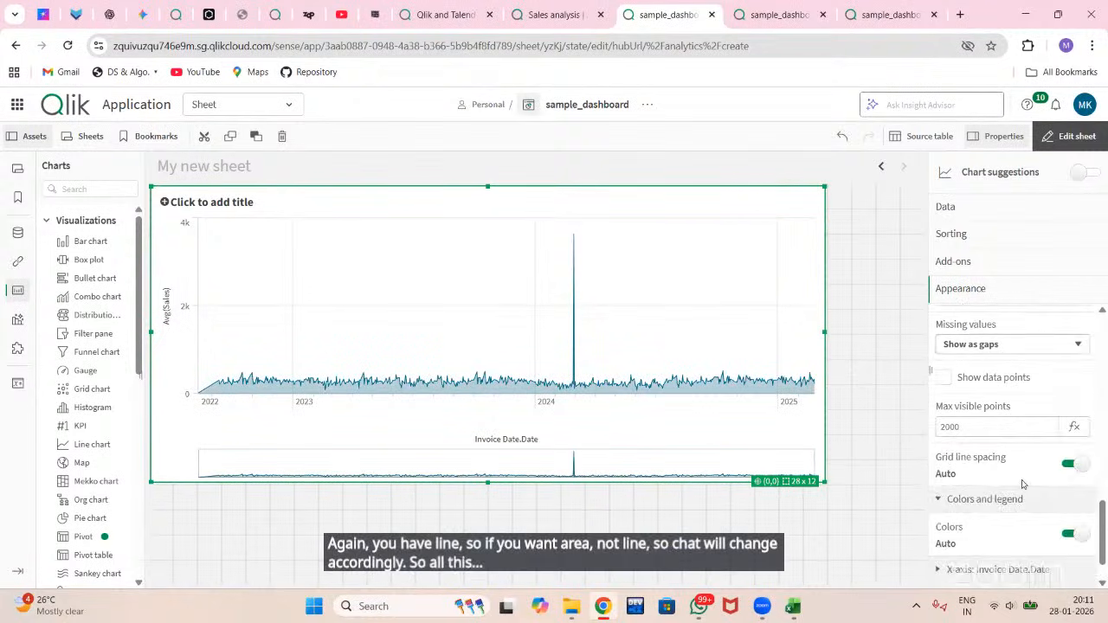
{"action": "scroll", "coordinate": [1023, 485], "scroll_direction": "down", "scroll_amount": 1}
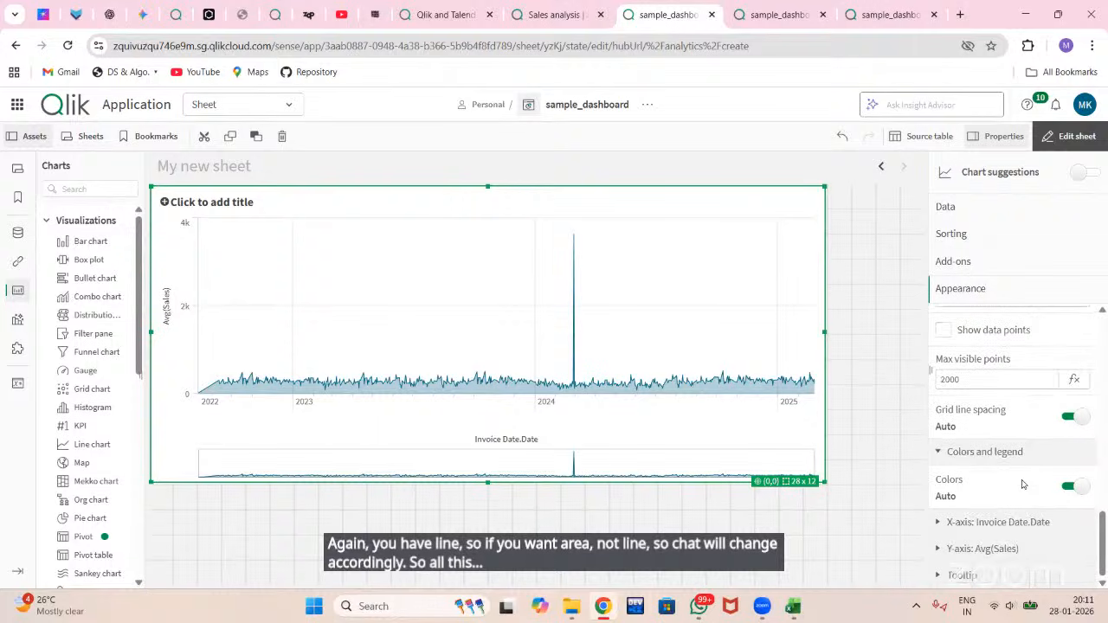
{"action": "left_click", "coordinate": [973, 379]}
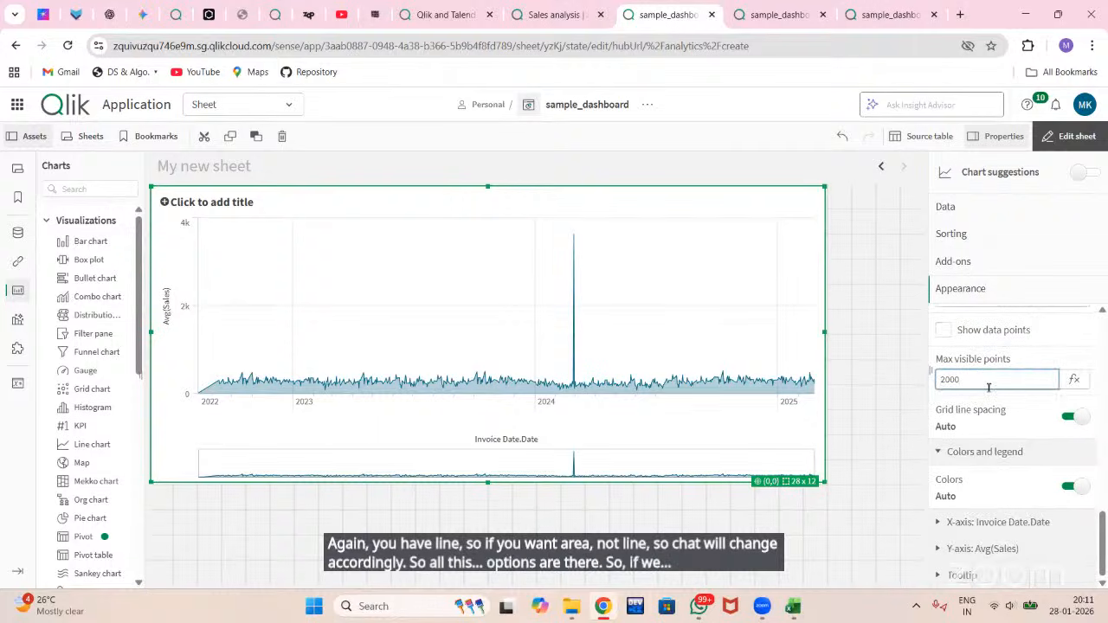
{"action": "key", "text": "BackSpace"}
{"action": "key", "text": "BackSpace"}
{"action": "key", "text": "BackSpace"}
{"action": "key", "text": "BackSpace"}
{"action": "type", "text": "1"}
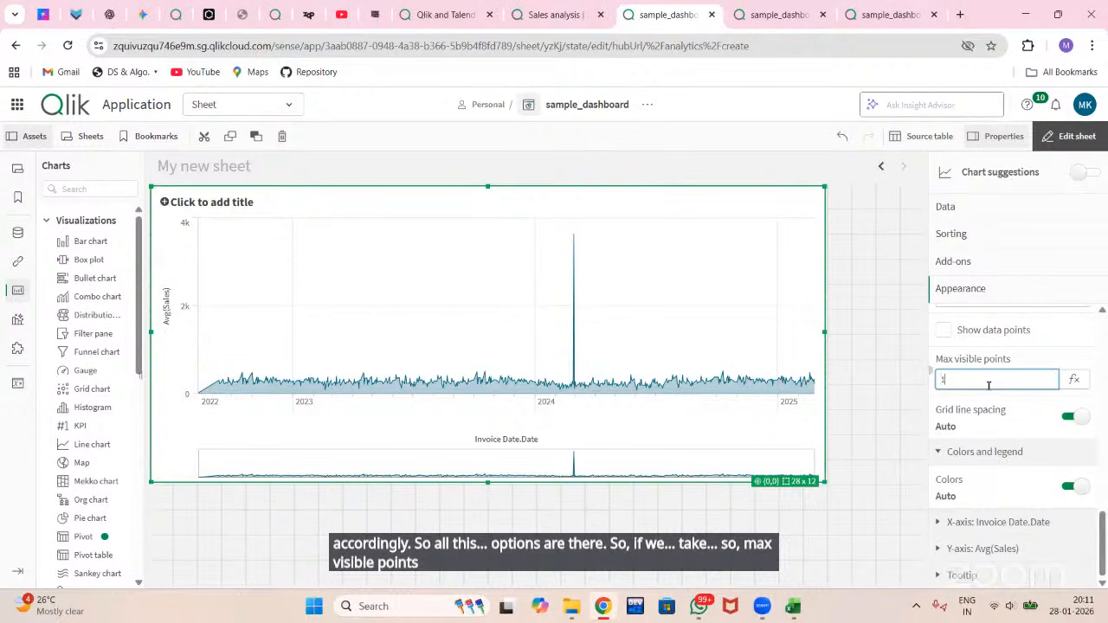
{"action": "type", "text": "0"}
{"action": "key", "text": "Return"}
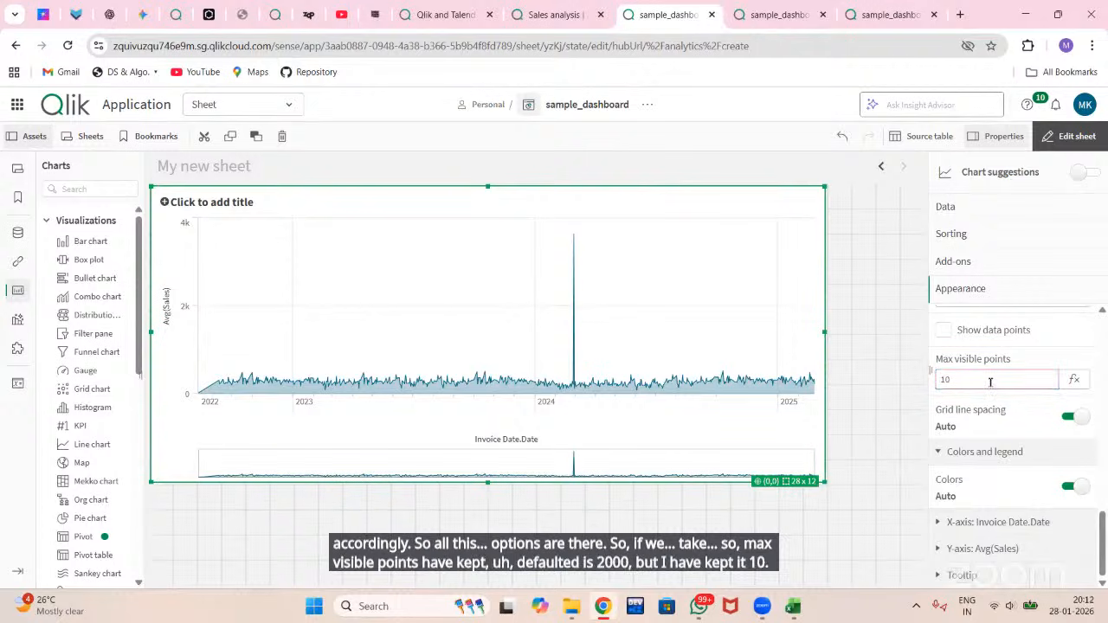
Step: Try 1000 as the maximum visible points and set the value back to 2000
{"action": "left_click", "coordinate": [991, 381]}
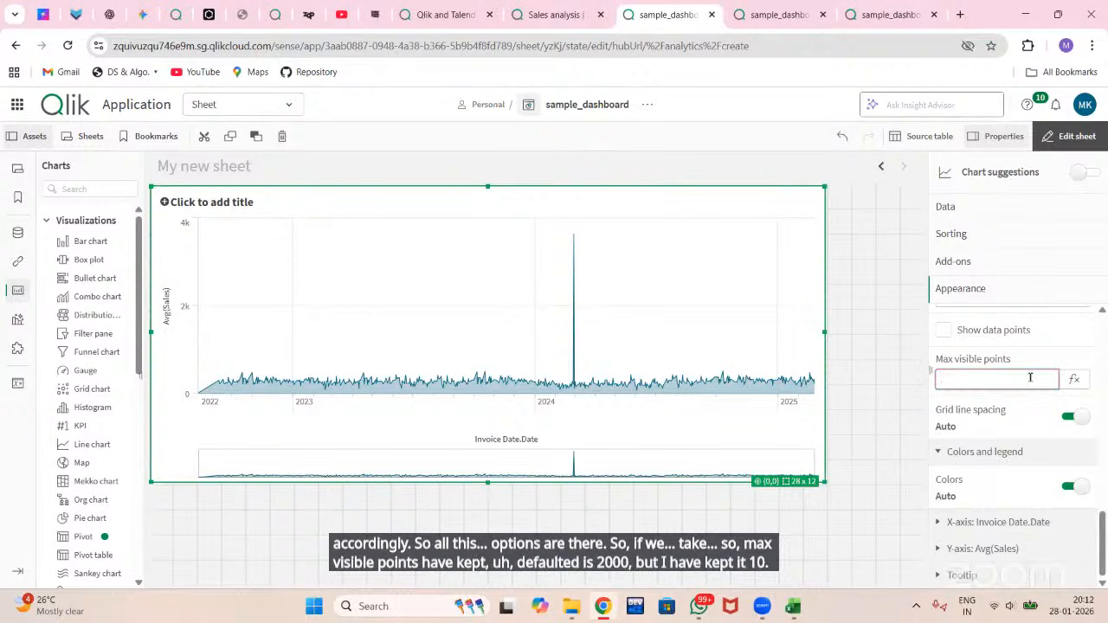
{"action": "type", "text": "1000"}
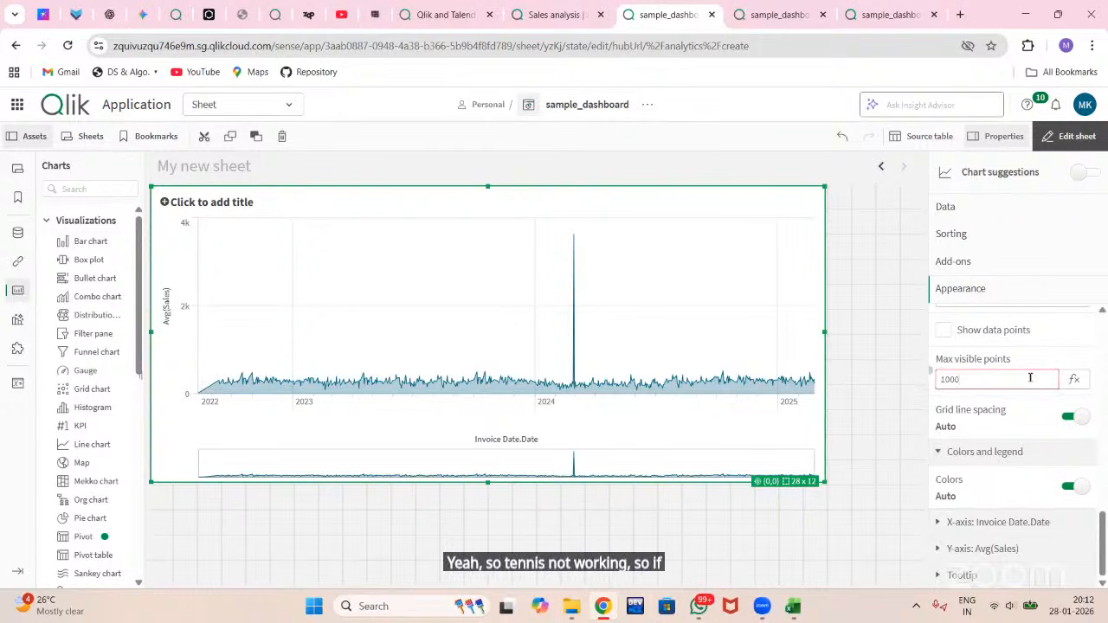
{"action": "key", "text": "BackSpace"}
{"action": "type", "text": "2"}
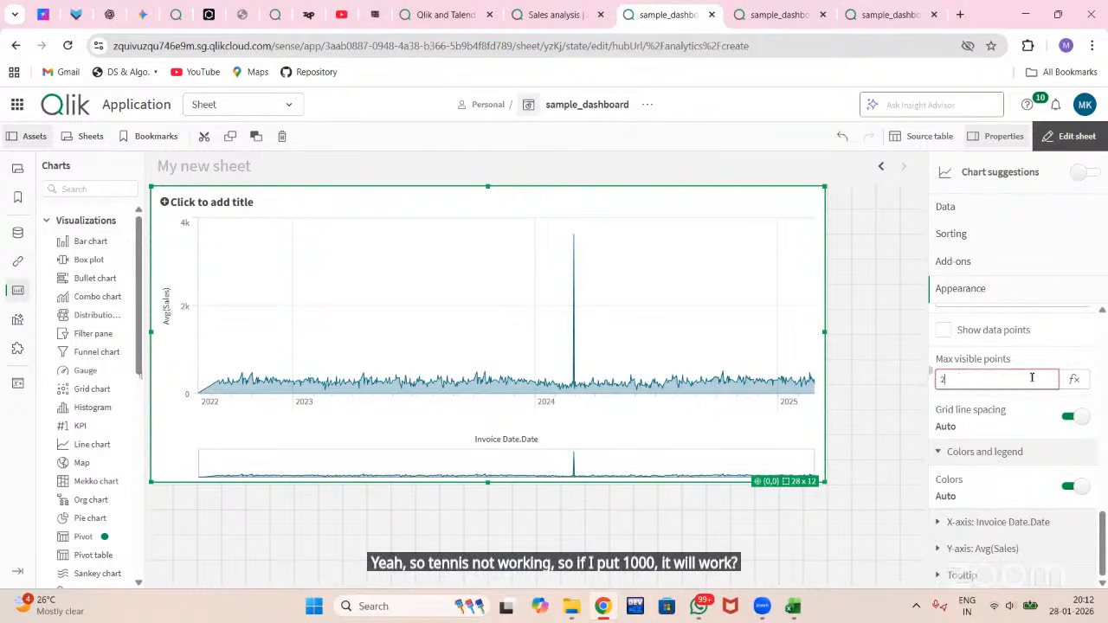
{"action": "type", "text": "000"}
{"action": "key", "text": "Return"}
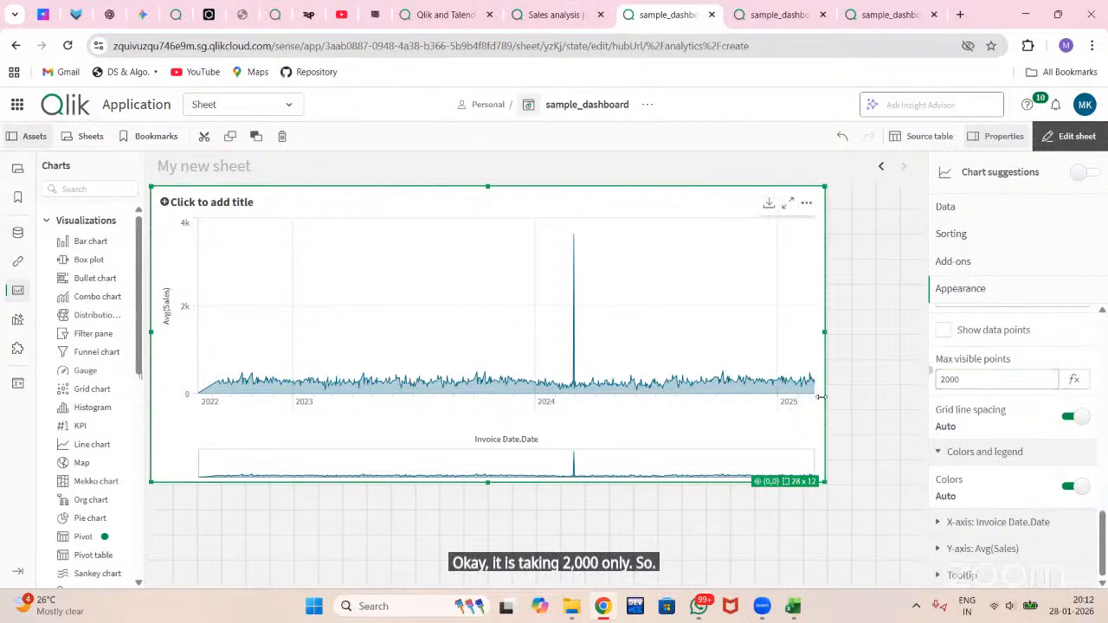
Step: Leave sheet editing and go to the previous sheet
{"action": "left_click", "coordinate": [1049, 141]}
{"action": "left_click", "coordinate": [1063, 167]}
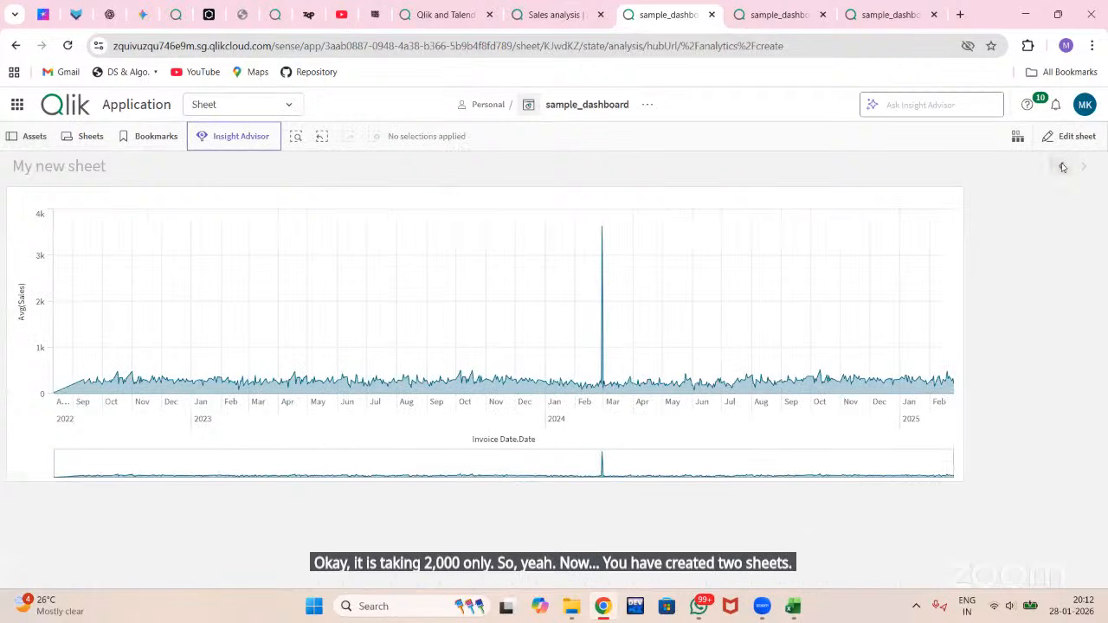
Step: Return to the area chart sheet, start editing it, and add a filter pane beside the chart's lower end
{"action": "left_click", "coordinate": [1087, 169]}
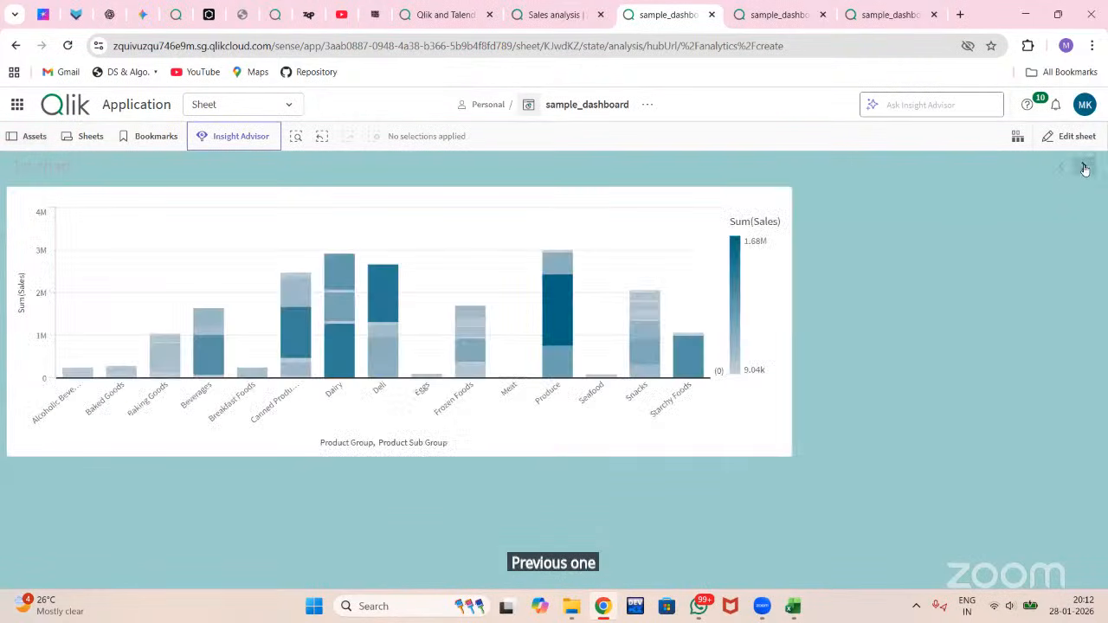
{"action": "left_click", "coordinate": [1073, 136]}
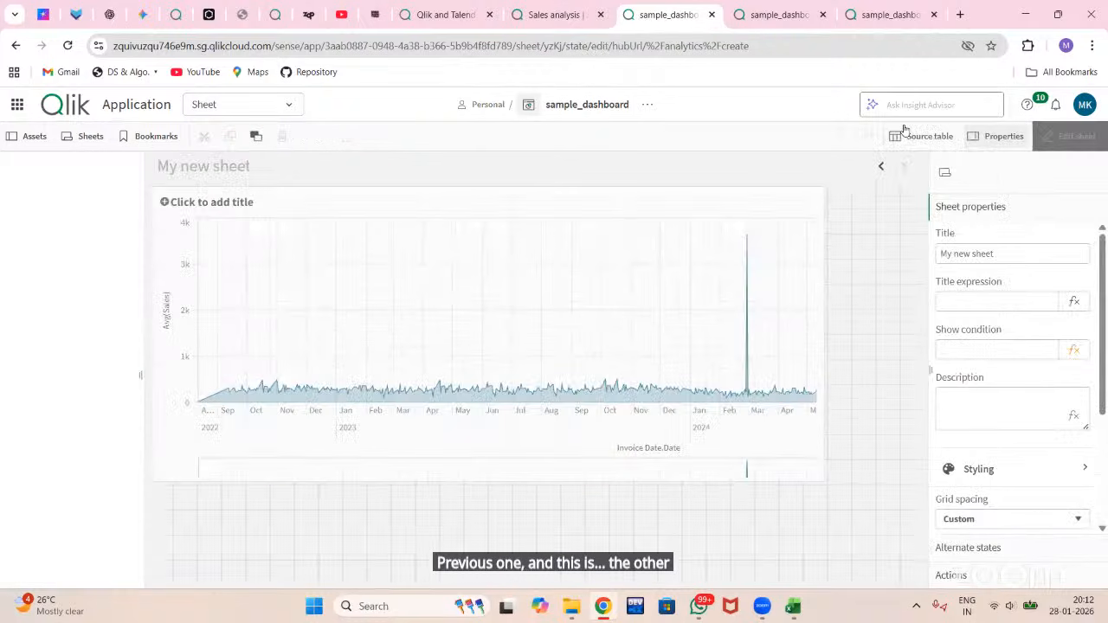
{"action": "left_click_drag", "start_coordinate": [87, 334], "coordinate": [841, 470]}
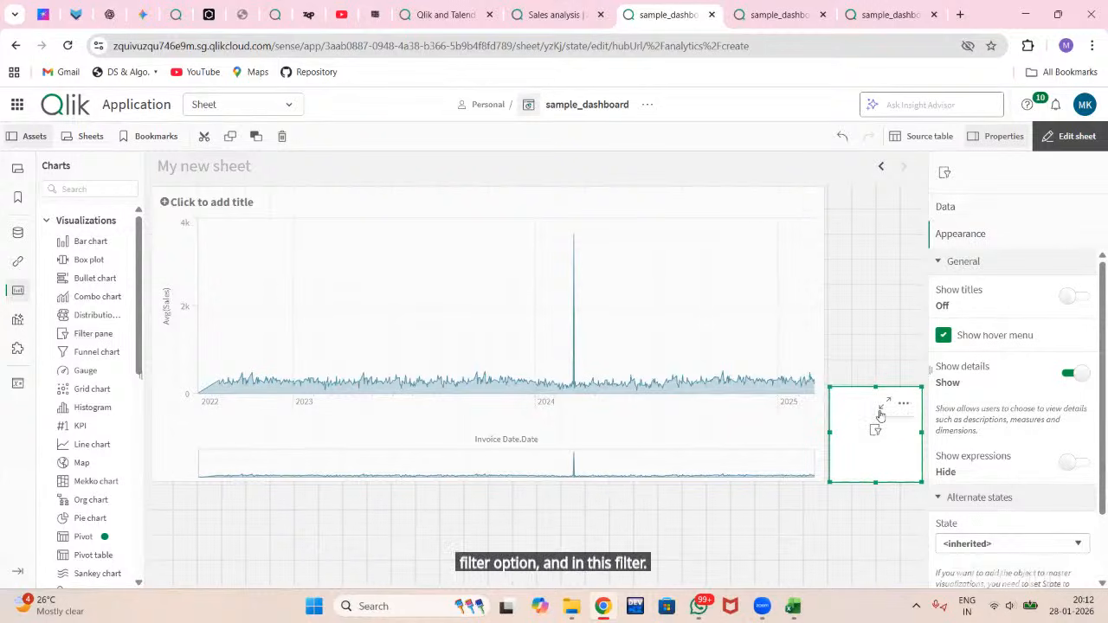
Step: Search the fields for "pro" and place the Product Group field at the empty filter pane beside the chart
{"action": "left_click", "coordinate": [20, 243]}
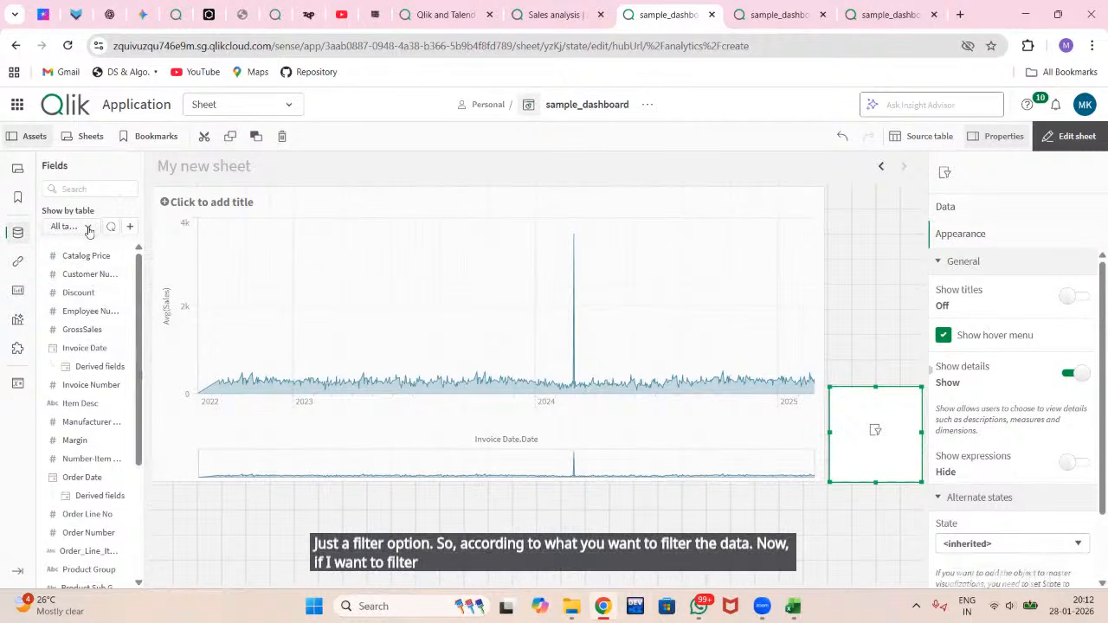
{"action": "left_click", "coordinate": [81, 189]}
{"action": "type", "text": "cat"}
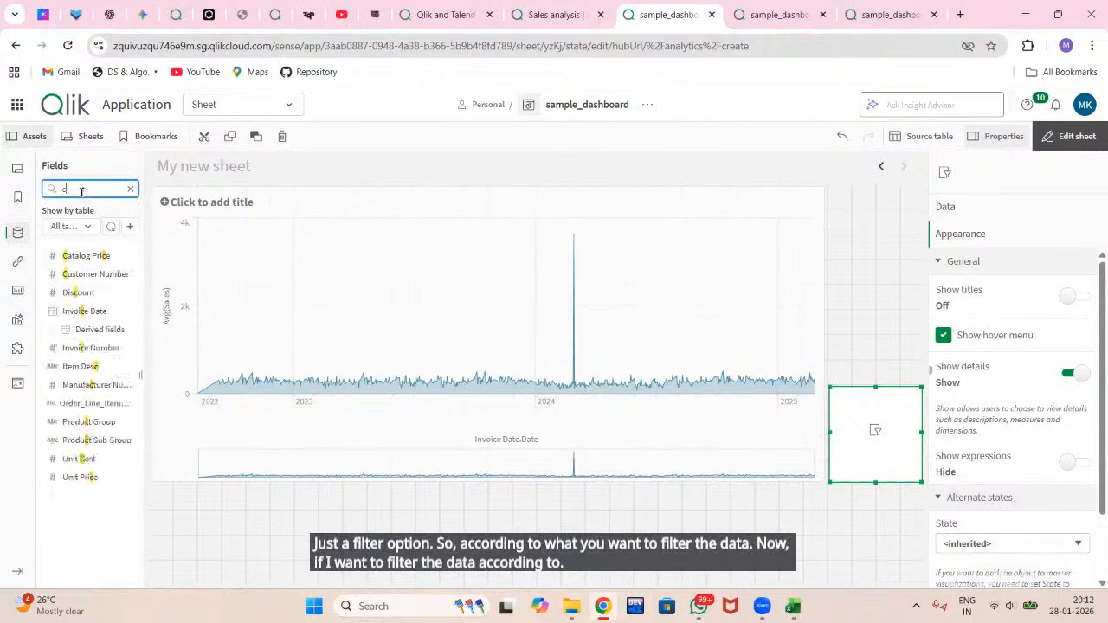
{"action": "key", "text": "BackSpace"}
{"action": "key", "text": "BackSpace"}
{"action": "key", "text": "BackSpace"}
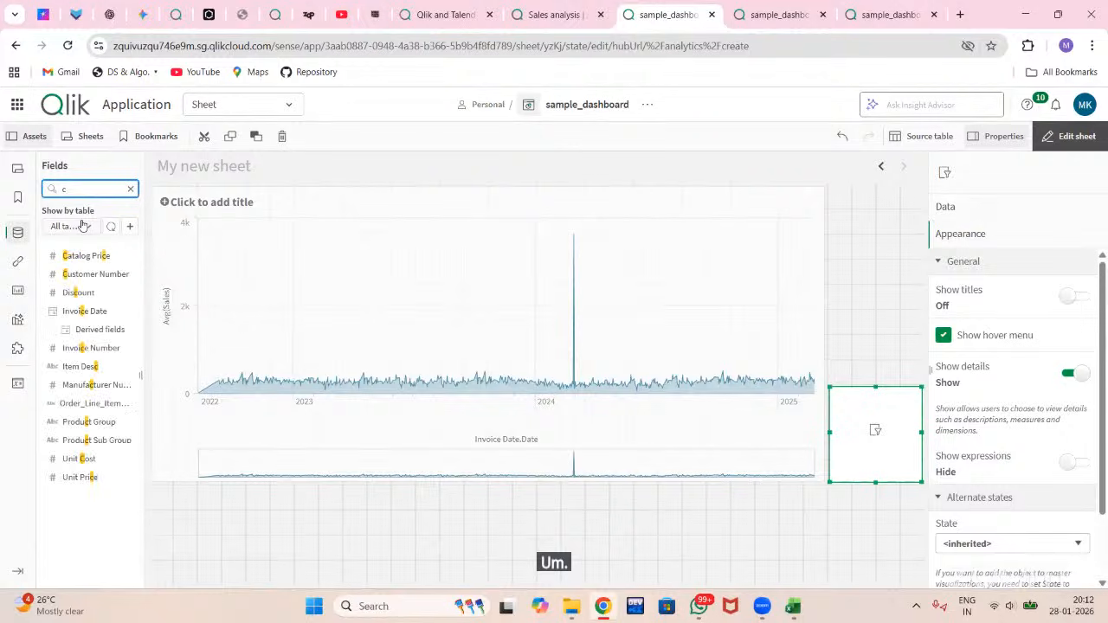
{"action": "type", "text": "pro"}
{"action": "left_click_drag", "start_coordinate": [68, 254], "coordinate": [840, 418]}
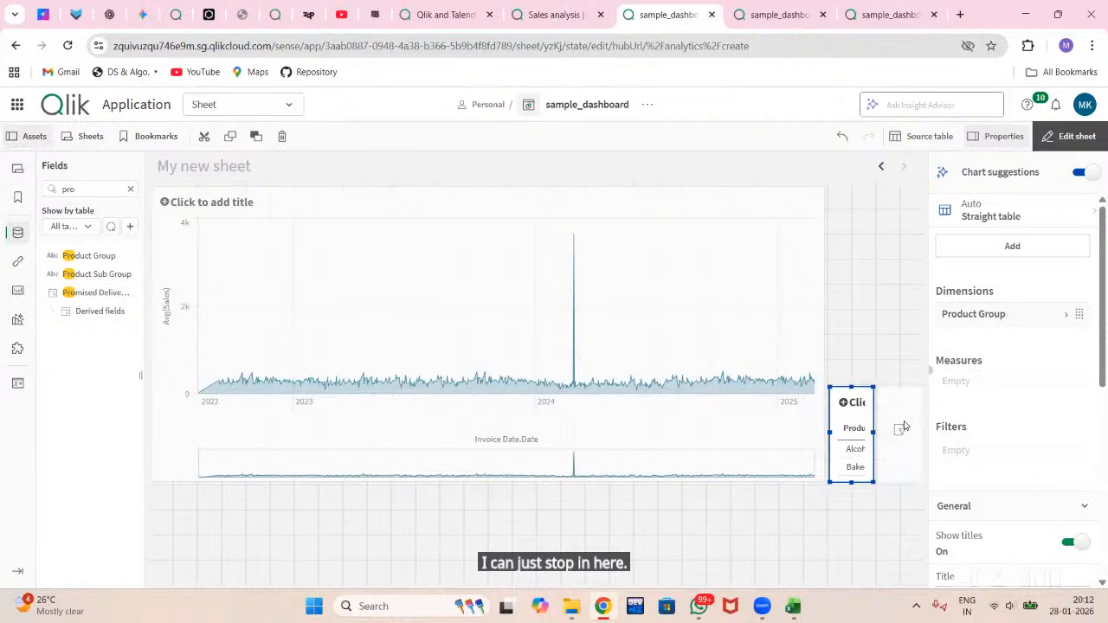
Step: Leave sheet editing and filter the sheet to the Alcoholic Beverages product group
{"action": "left_click", "coordinate": [1074, 136]}
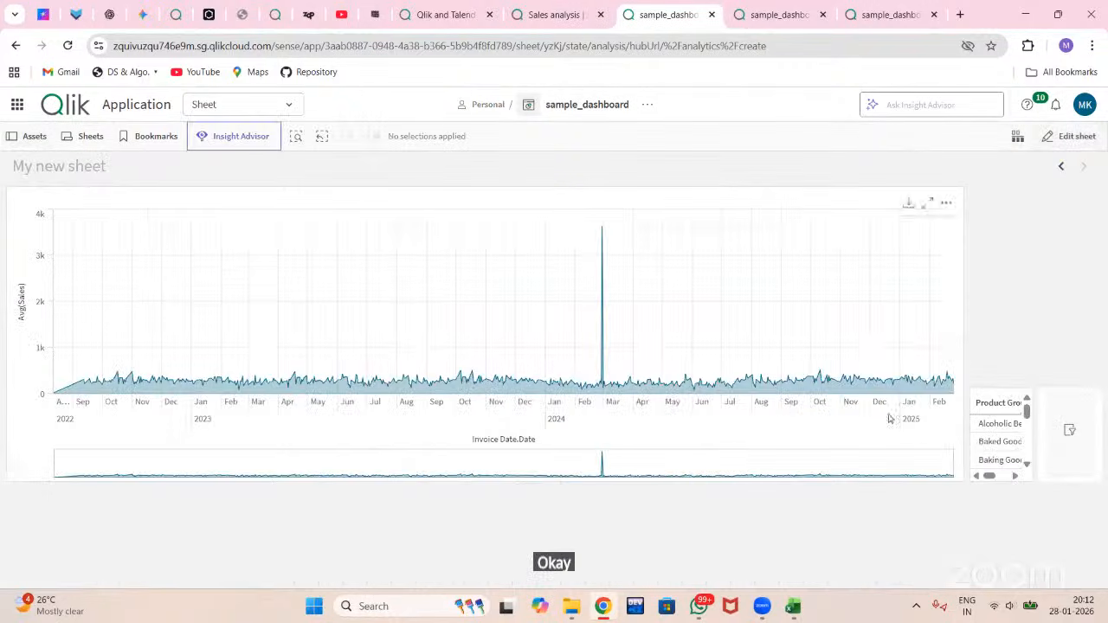
{"action": "left_click", "coordinate": [997, 424]}
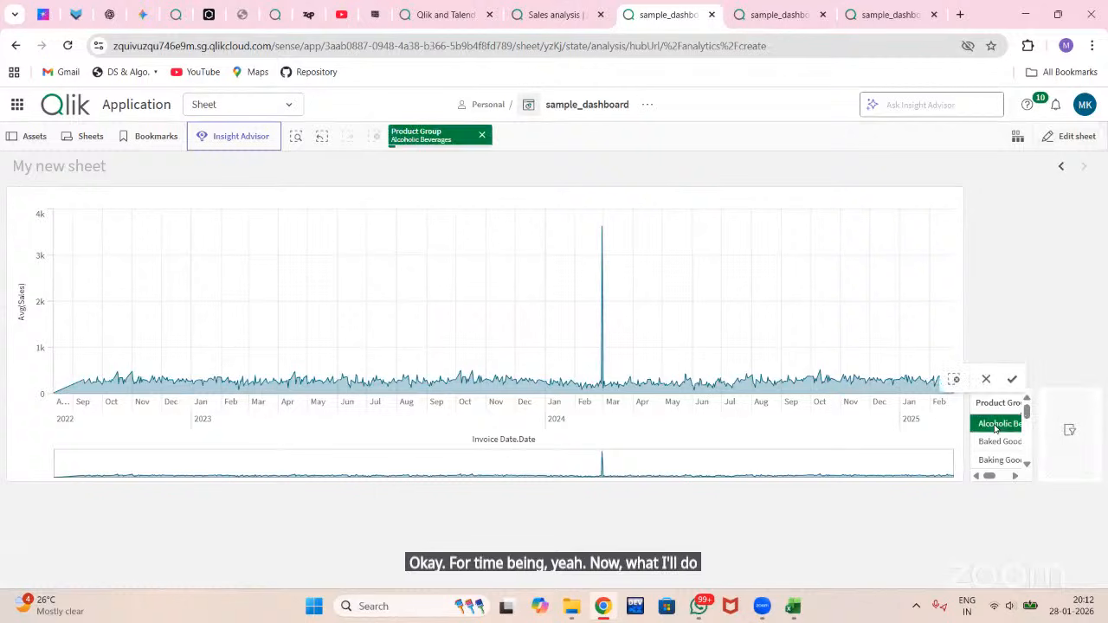
{"action": "left_click", "coordinate": [1012, 379]}
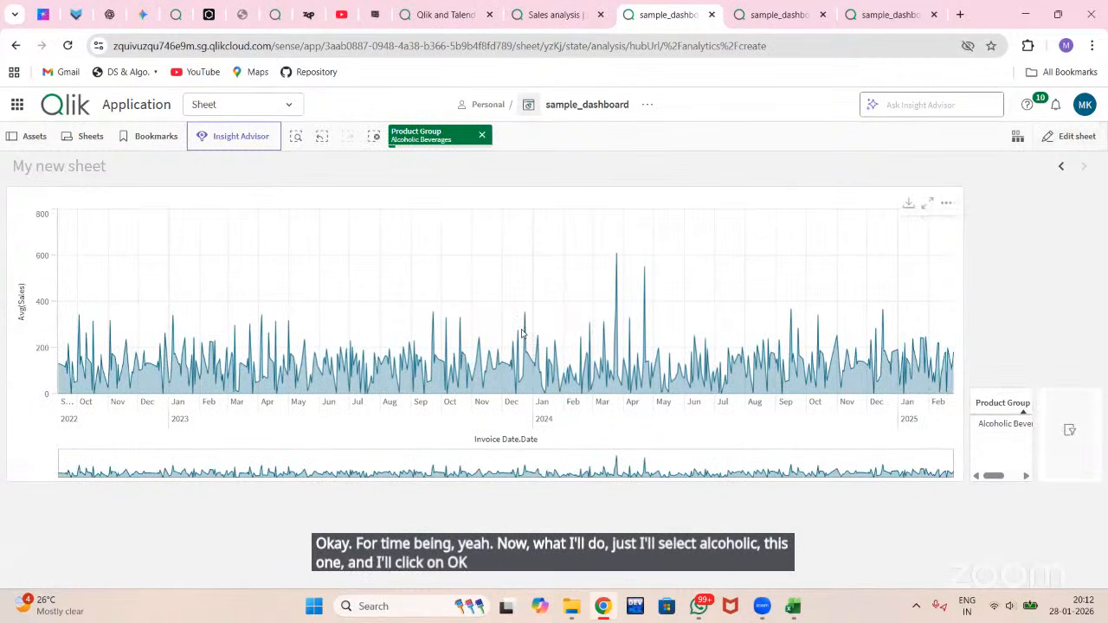
Step: View the area chart's download options in sheet editing, dismiss them without downloading, and return to viewing the sheet
{"action": "left_click", "coordinate": [1072, 136]}
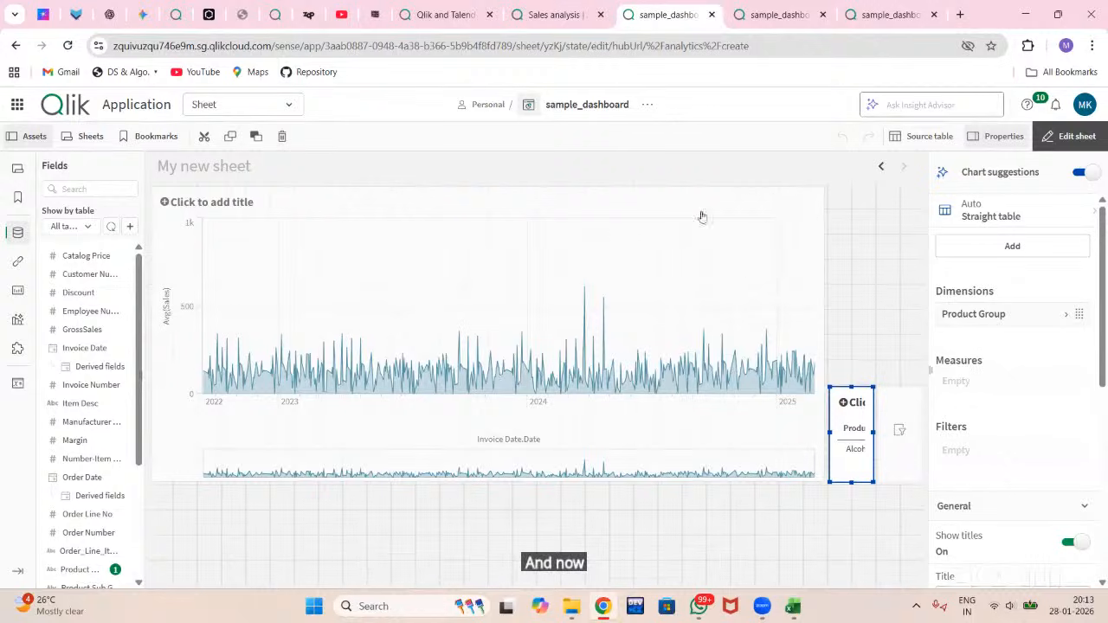
{"action": "left_click", "coordinate": [767, 205]}
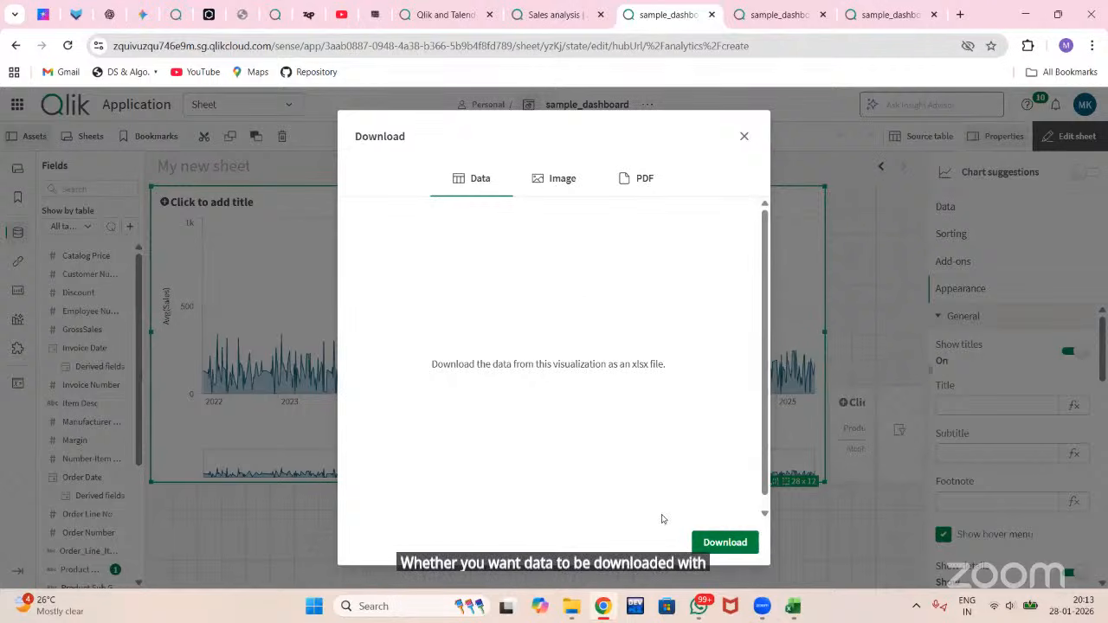
{"action": "left_click", "coordinate": [744, 134]}
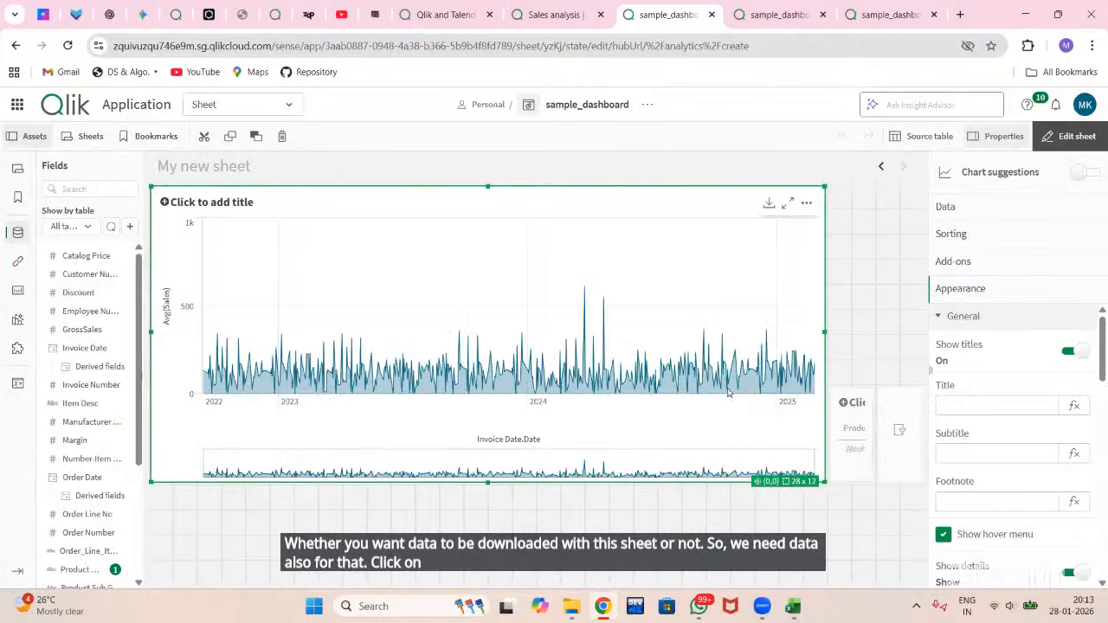
{"action": "left_click", "coordinate": [1078, 134]}
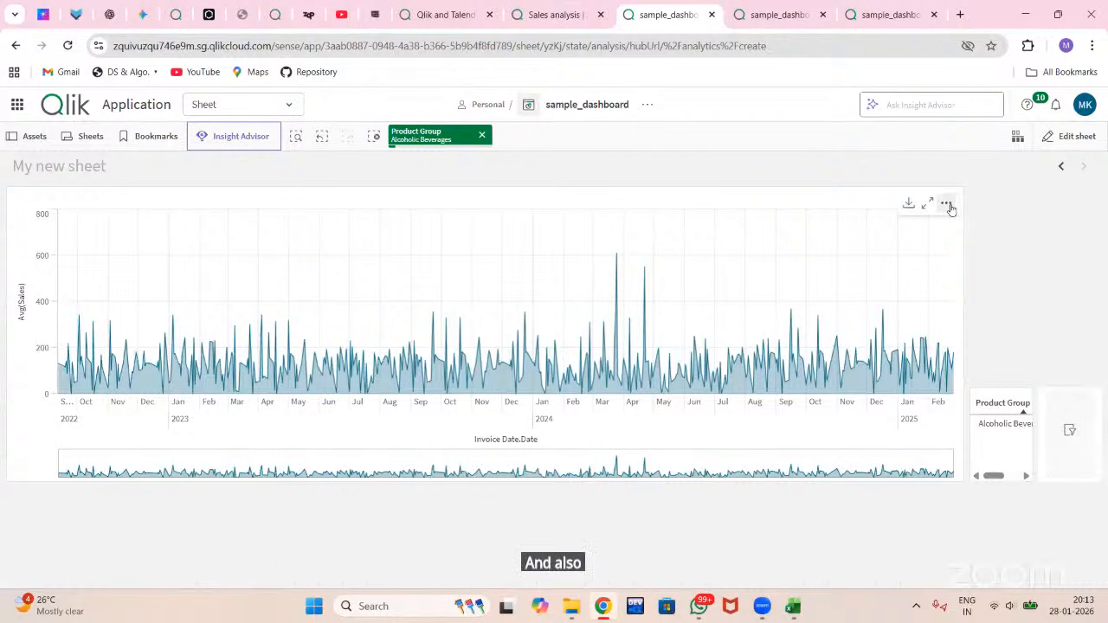
Step: Take a storytelling snapshot of the filtered area chart and save it without a description
{"action": "left_click", "coordinate": [951, 207]}
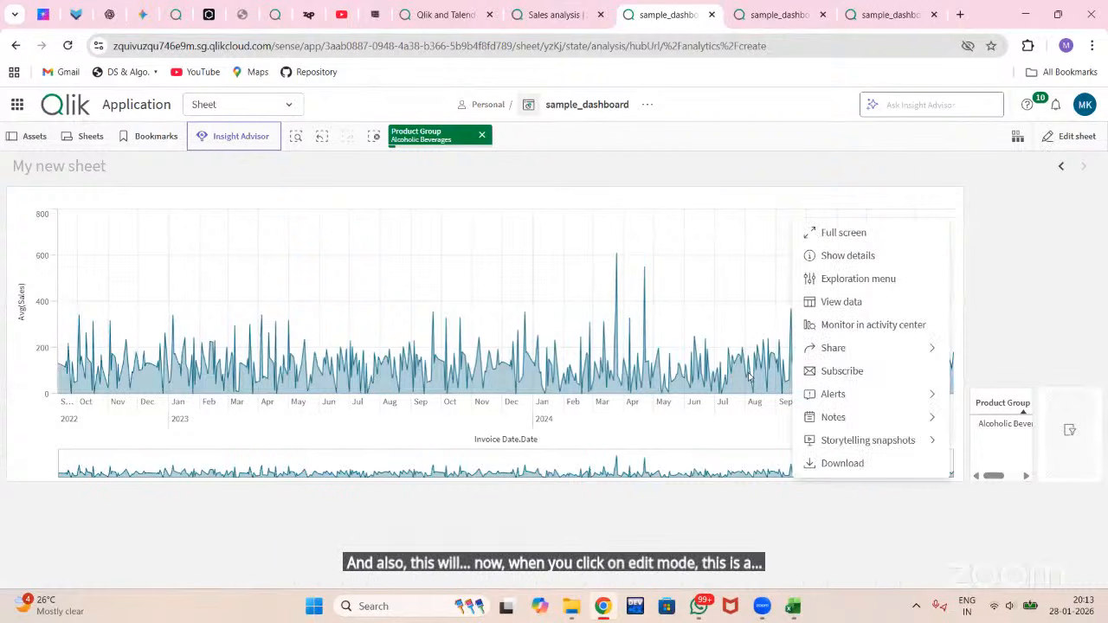
{"action": "mouse_move", "coordinate": [838, 452]}
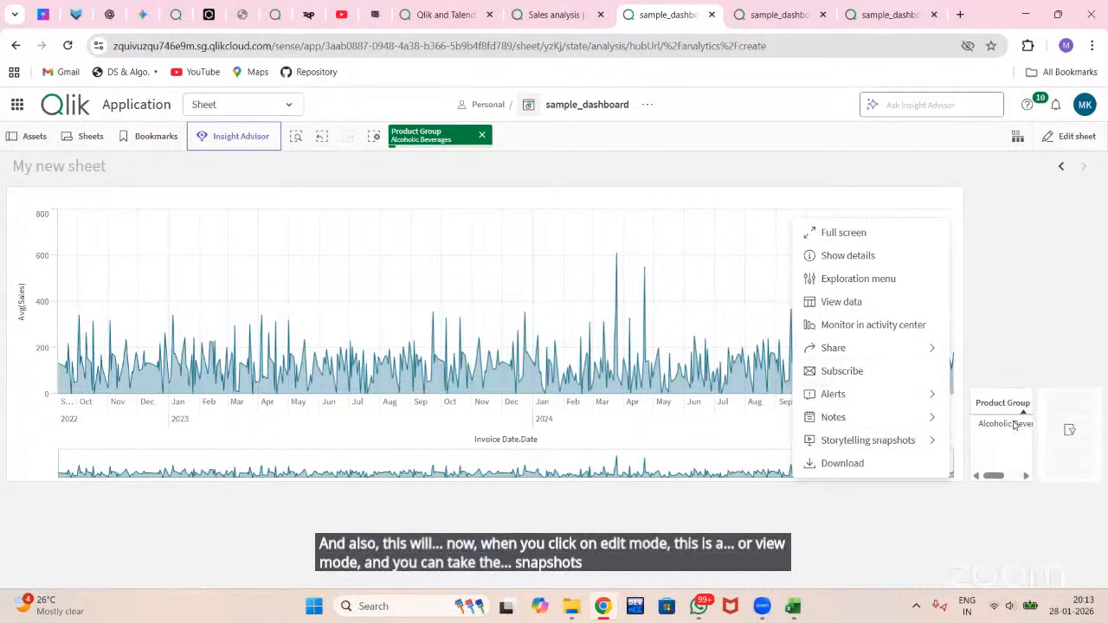
{"action": "mouse_move", "coordinate": [905, 452]}
{"action": "left_click", "coordinate": [976, 428]}
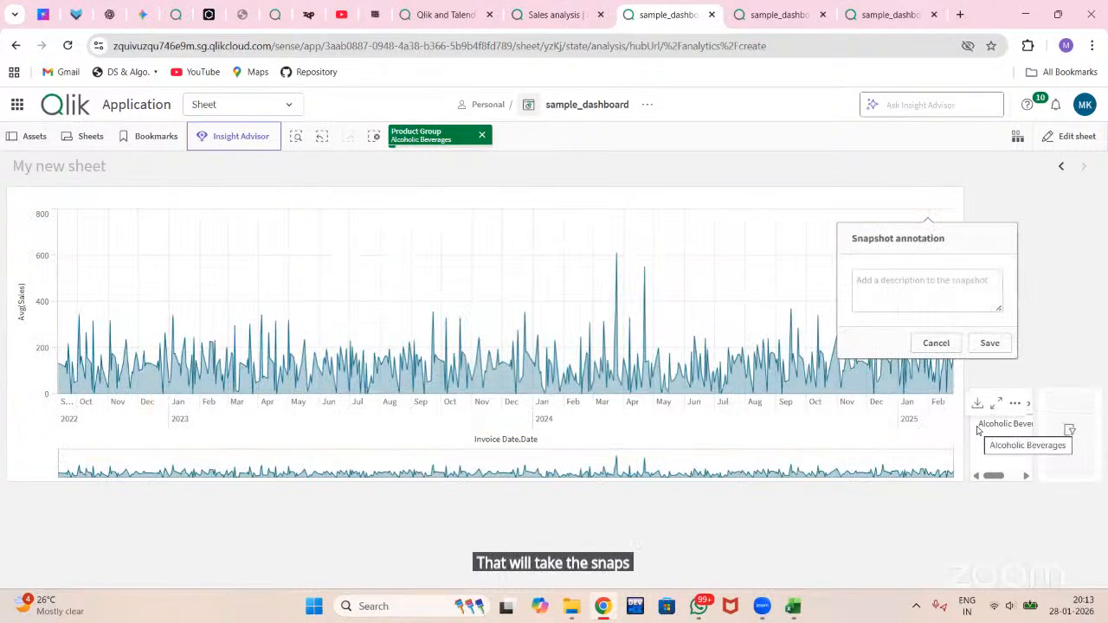
{"action": "left_click", "coordinate": [904, 285]}
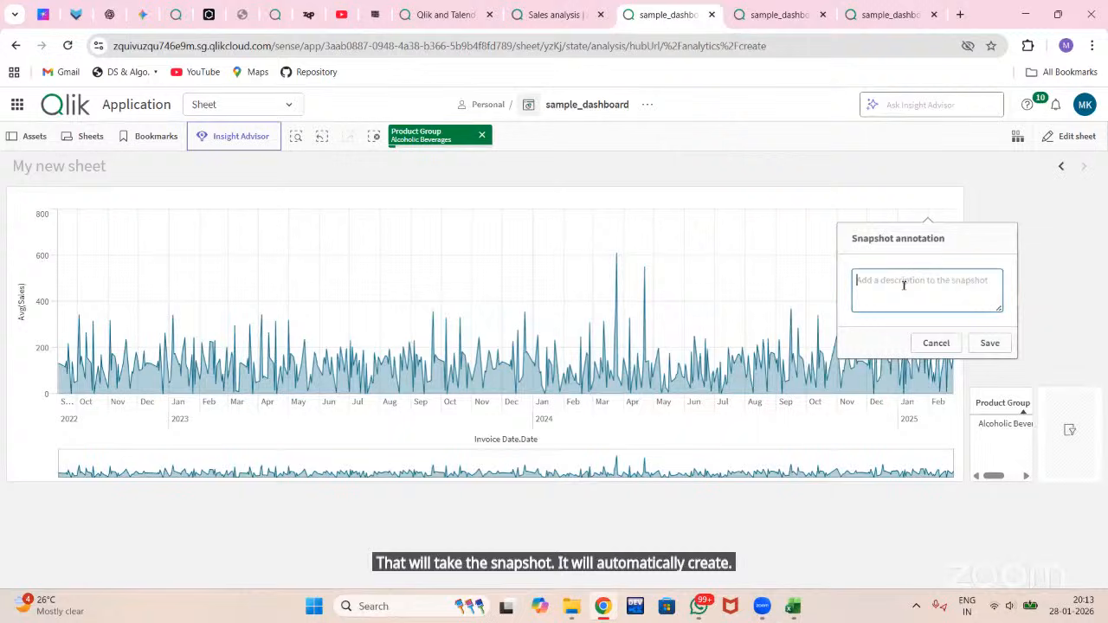
{"action": "left_click", "coordinate": [984, 342]}
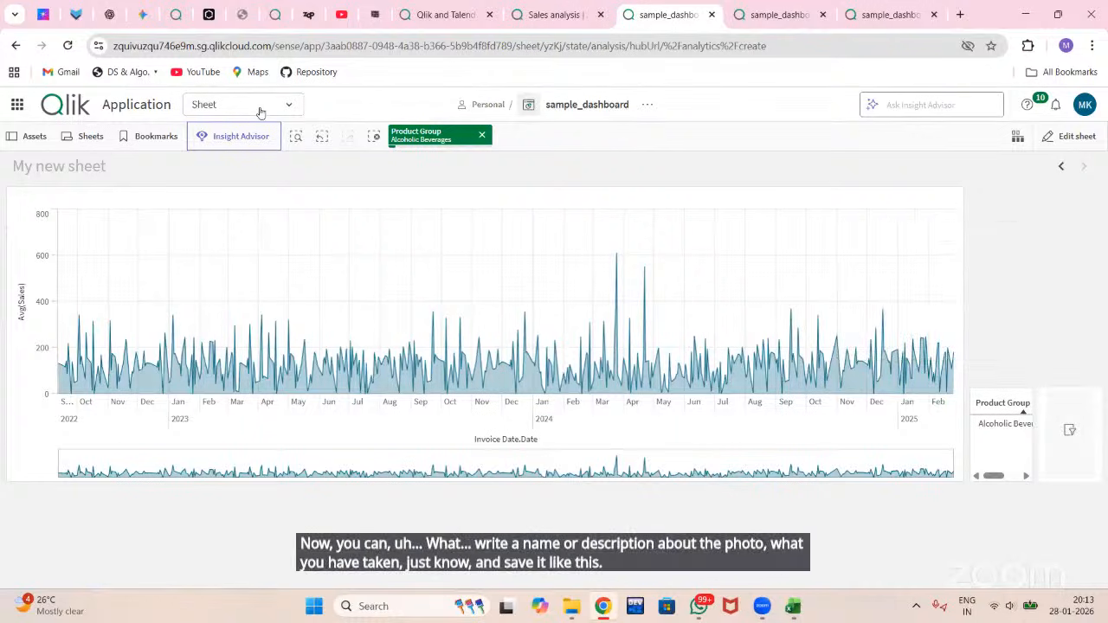
Step: Start editing the sheet and look through the list of the app's own sheets
{"action": "left_click", "coordinate": [1066, 137]}
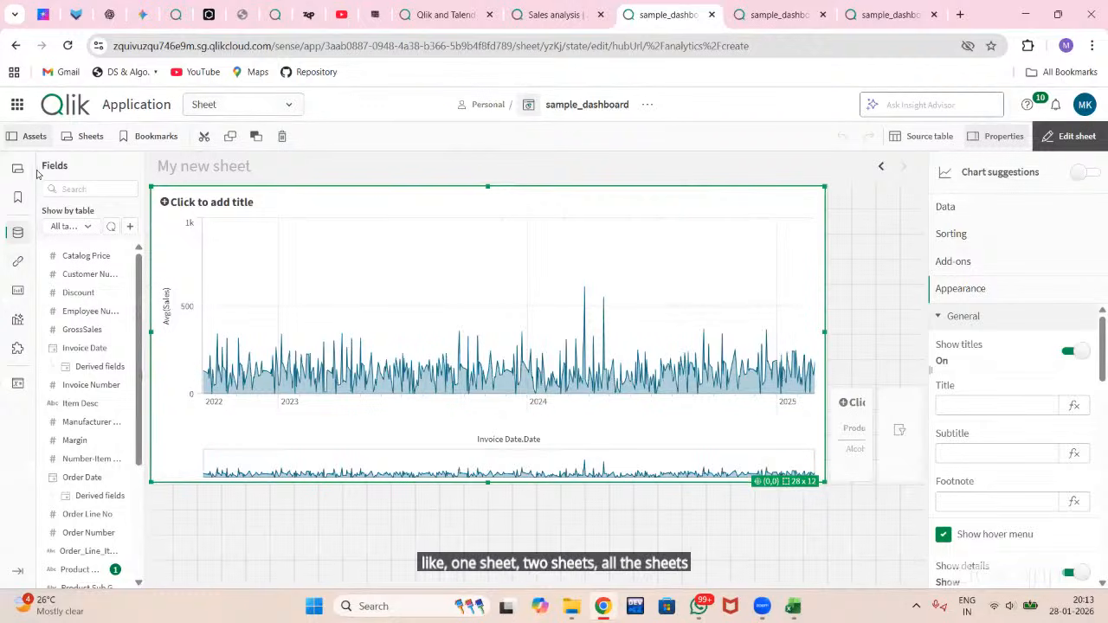
{"action": "left_click", "coordinate": [87, 137]}
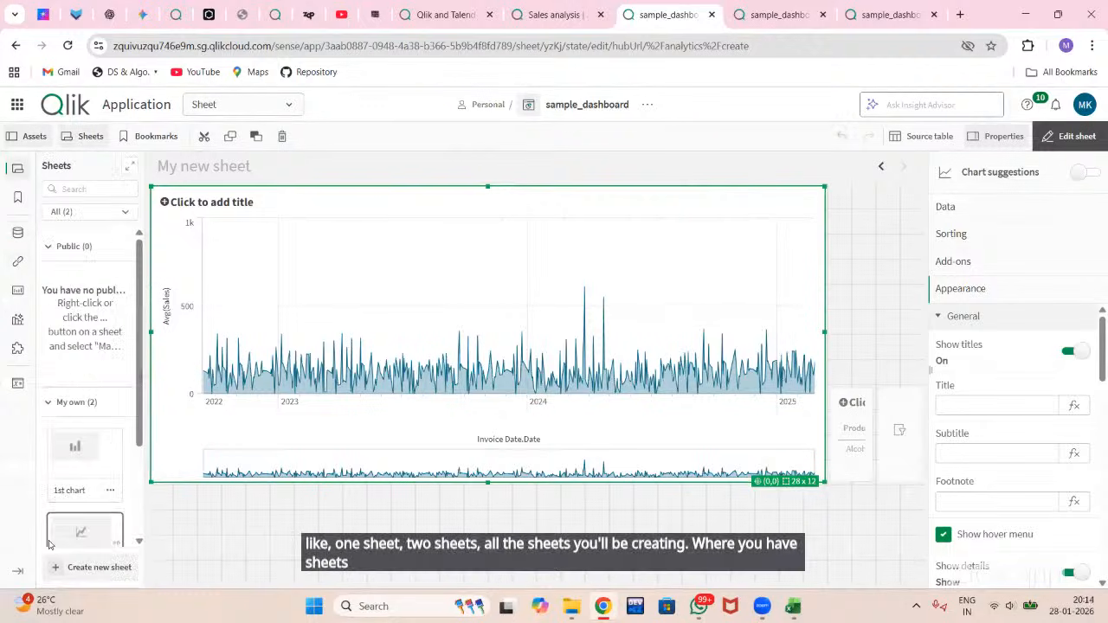
{"action": "scroll", "coordinate": [69, 548], "scroll_direction": "down", "scroll_amount": 1}
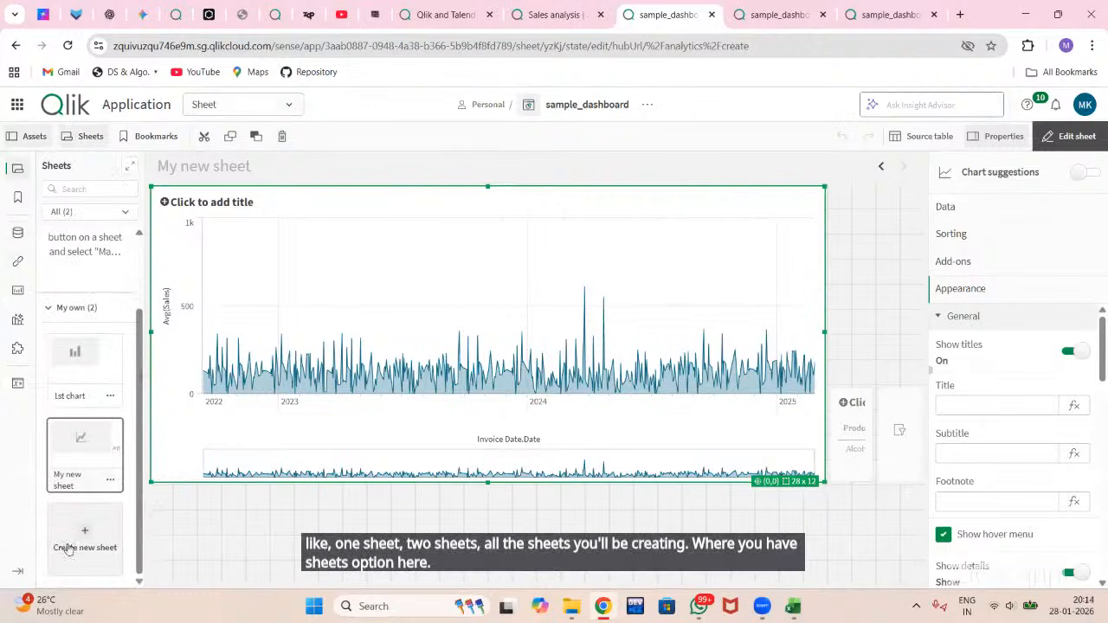
Step: Go to Storytelling with My new story open and place the area chart snapshot on its first slide
{"action": "left_click", "coordinate": [209, 104]}
{"action": "left_click", "coordinate": [234, 262]}
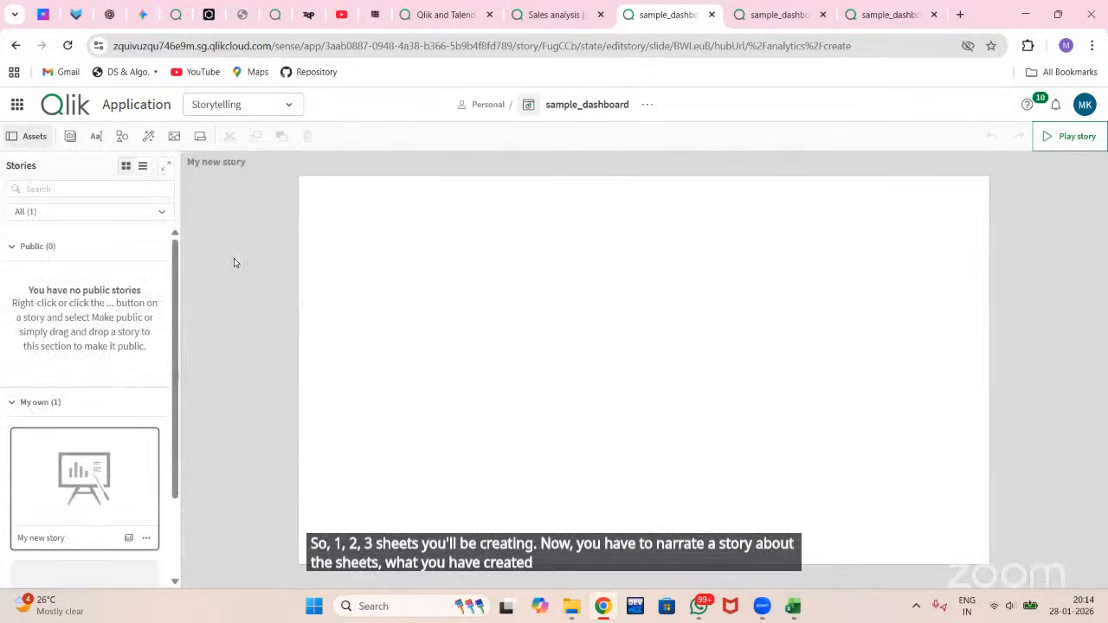
{"action": "left_click", "coordinate": [71, 138]}
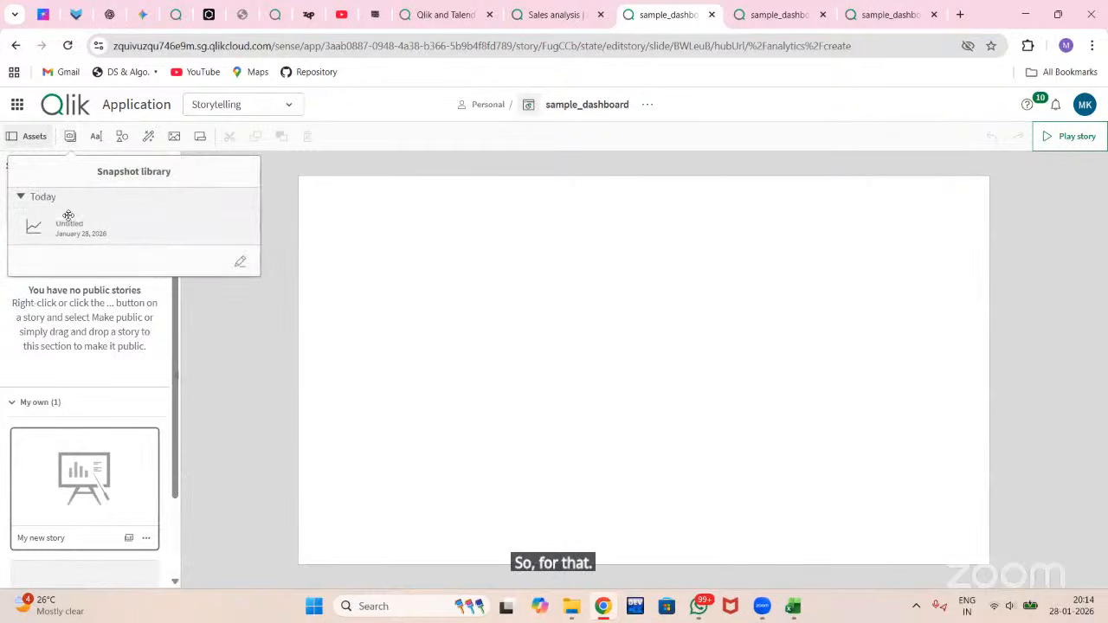
{"action": "left_click_drag", "start_coordinate": [65, 225], "coordinate": [425, 325]}
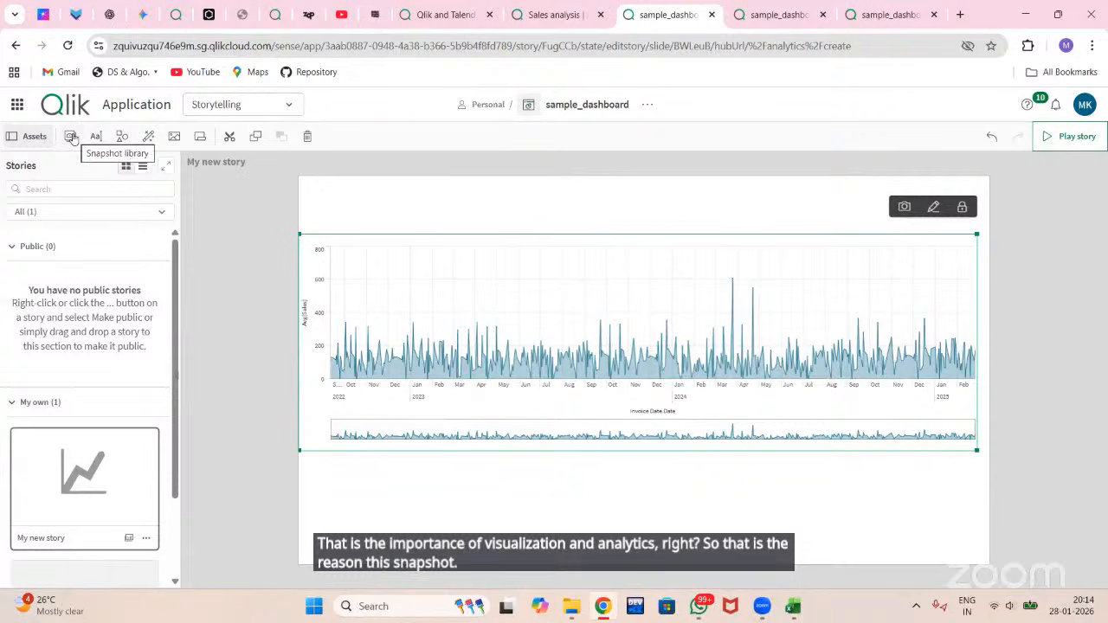
Step: Add two blank slides to My new story and go through slides 1 to 3
{"action": "scroll", "coordinate": [104, 373], "scroll_direction": "down", "scroll_amount": 2}
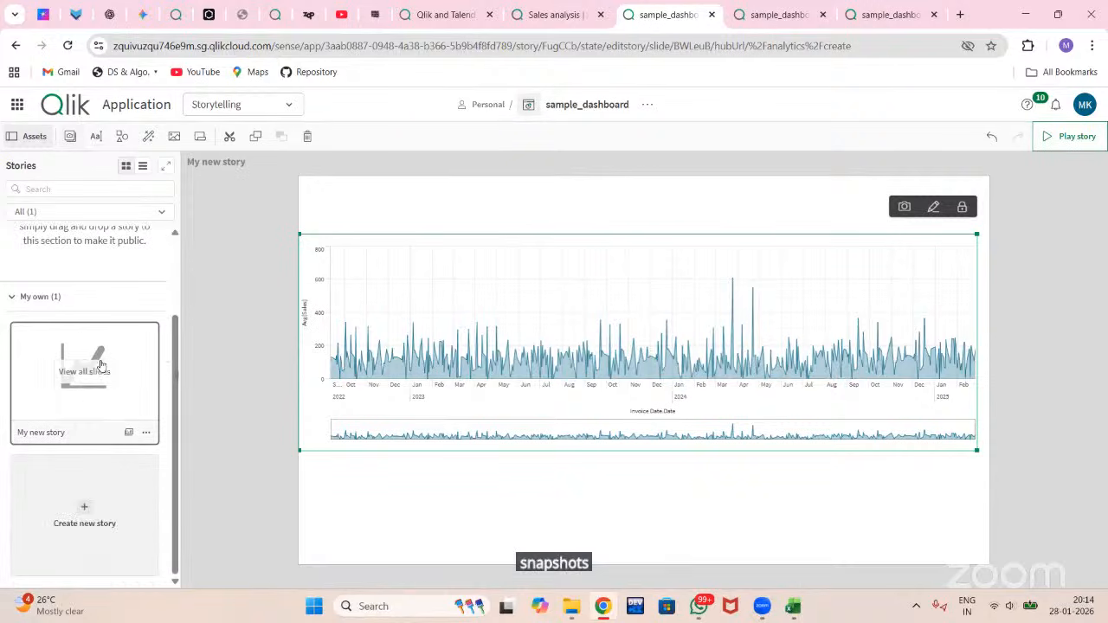
{"action": "left_click", "coordinate": [130, 433]}
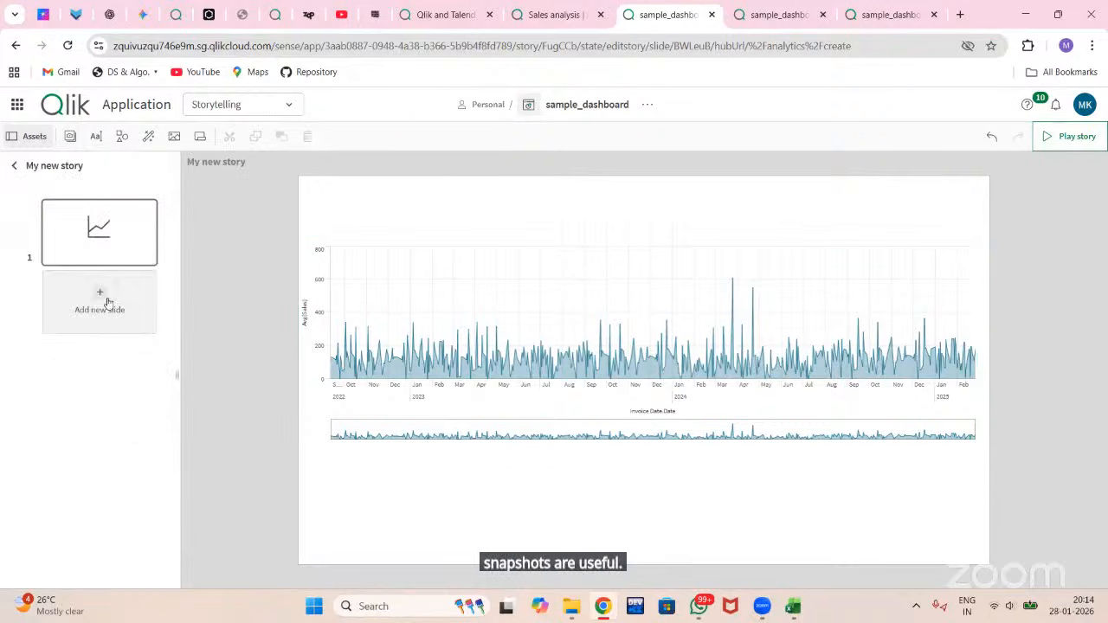
{"action": "left_click", "coordinate": [94, 286]}
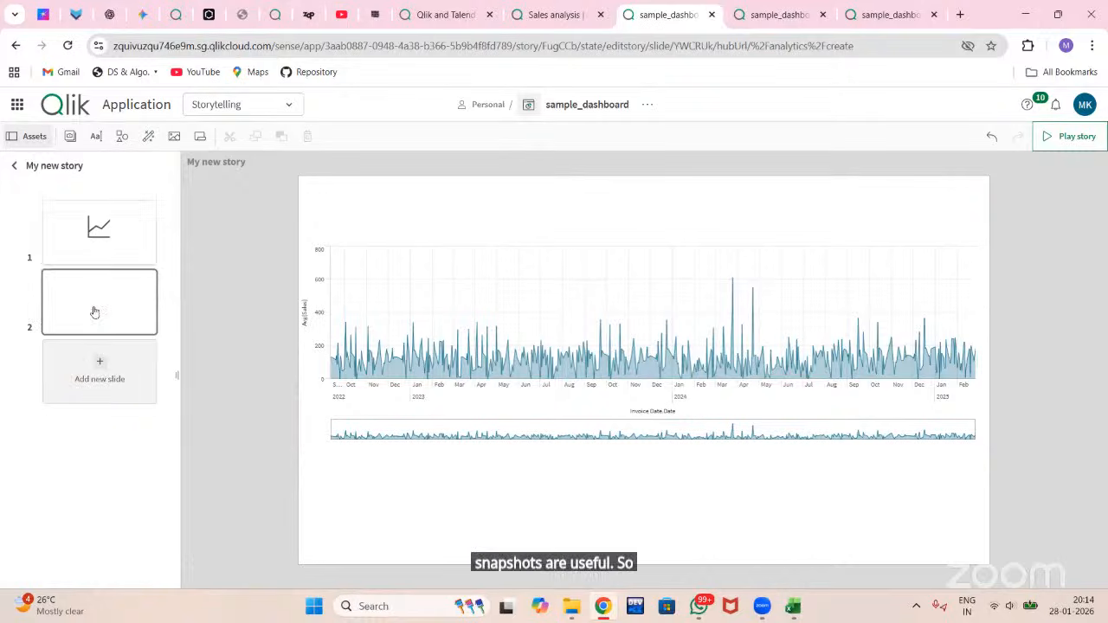
{"action": "left_click", "coordinate": [87, 374]}
{"action": "left_click", "coordinate": [91, 235]}
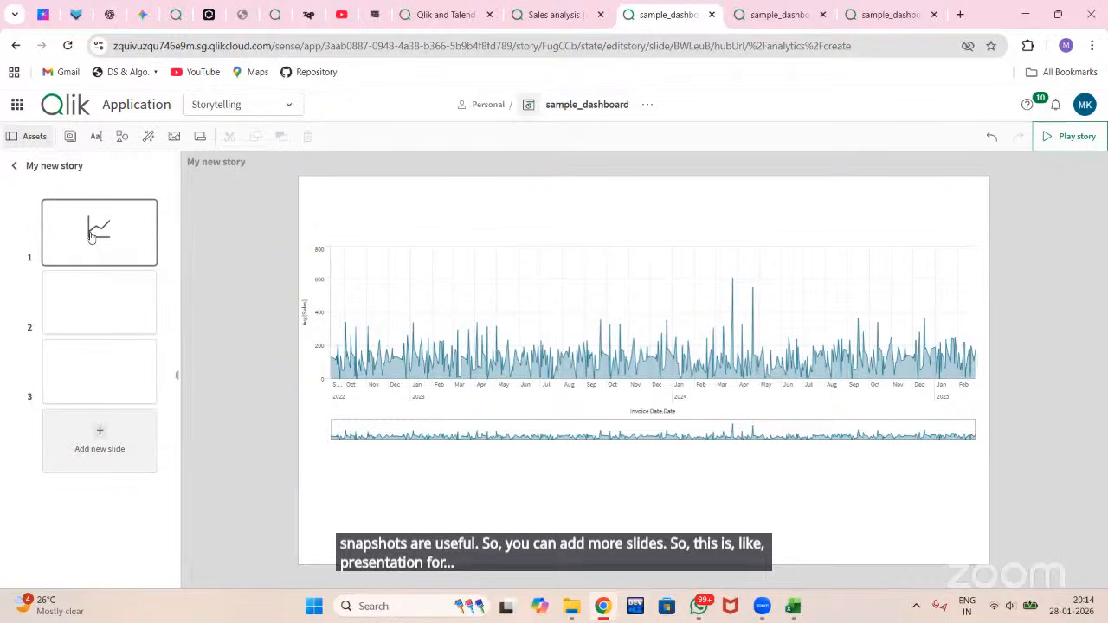
{"action": "left_click", "coordinate": [119, 297]}
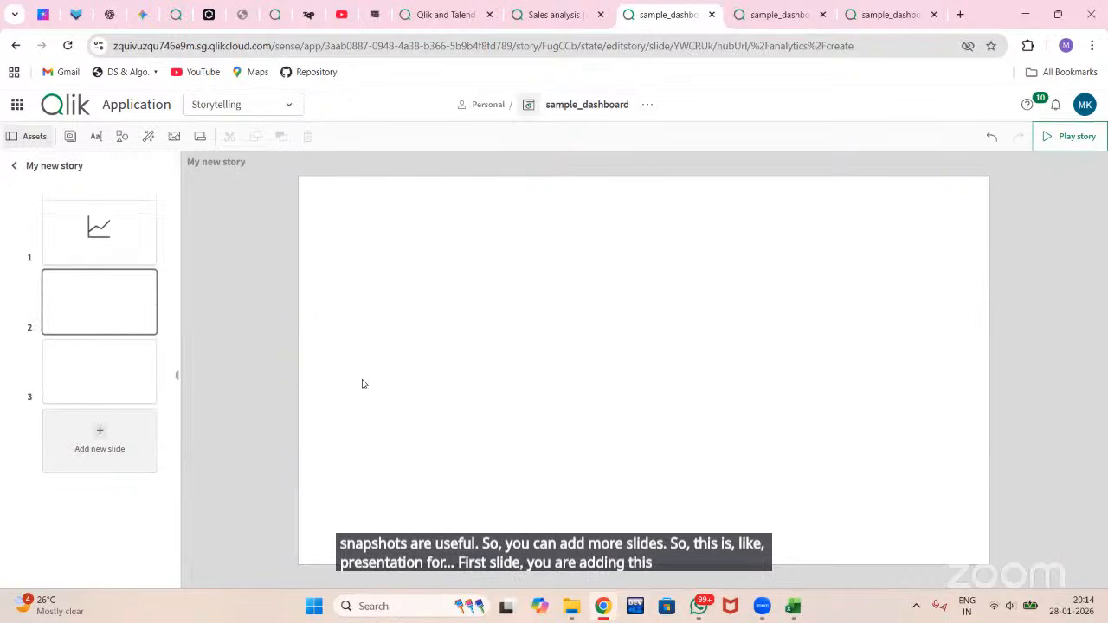
{"action": "left_click", "coordinate": [112, 395]}
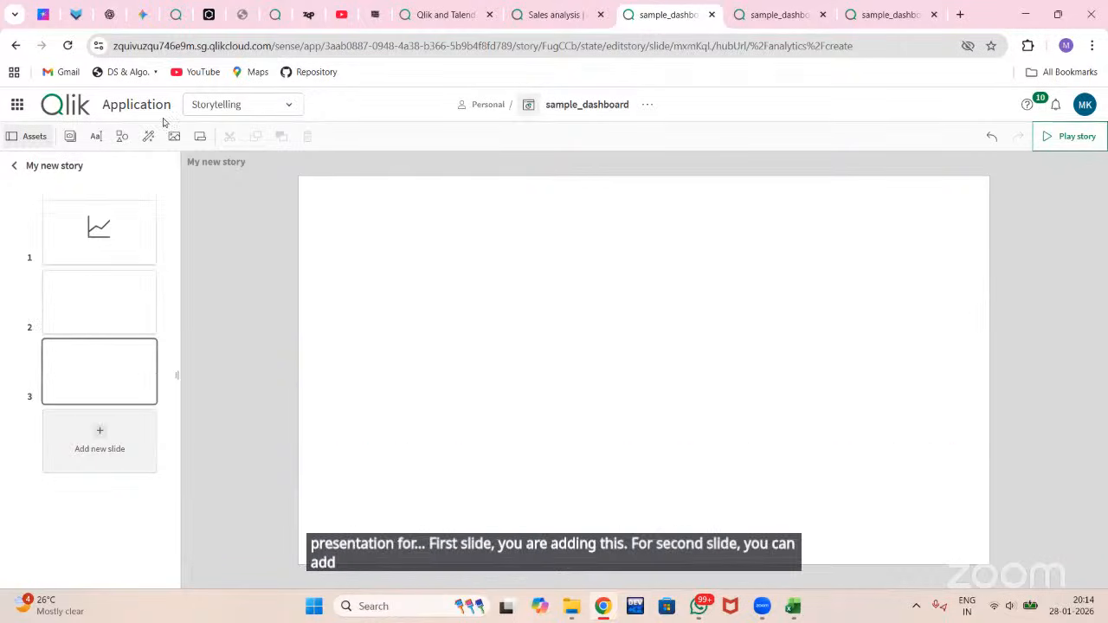
Step: From slide 2, insert the 1st chart sheet into the story as a live data sheet and play the story
{"action": "left_click", "coordinate": [127, 265]}
{"action": "left_click", "coordinate": [121, 294]}
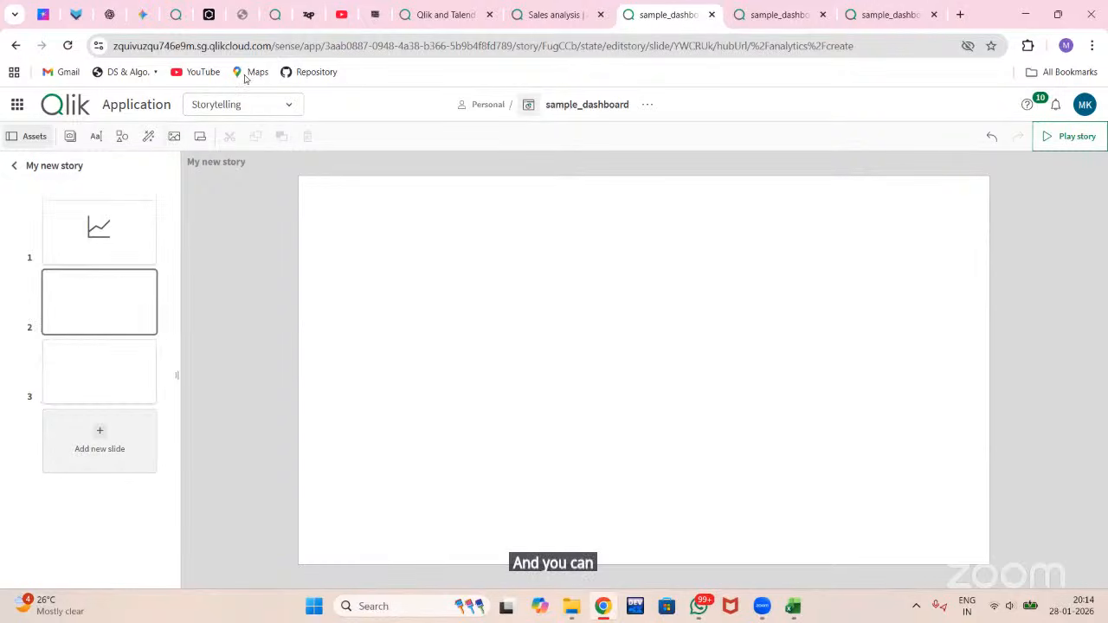
{"action": "left_click", "coordinate": [199, 137]}
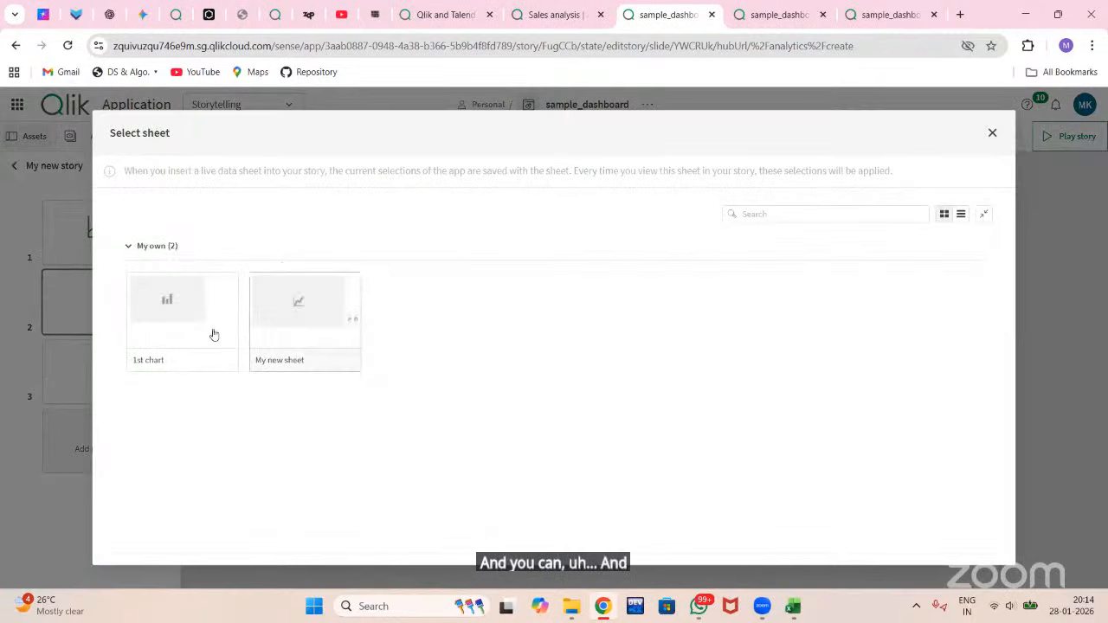
{"action": "left_click", "coordinate": [207, 334]}
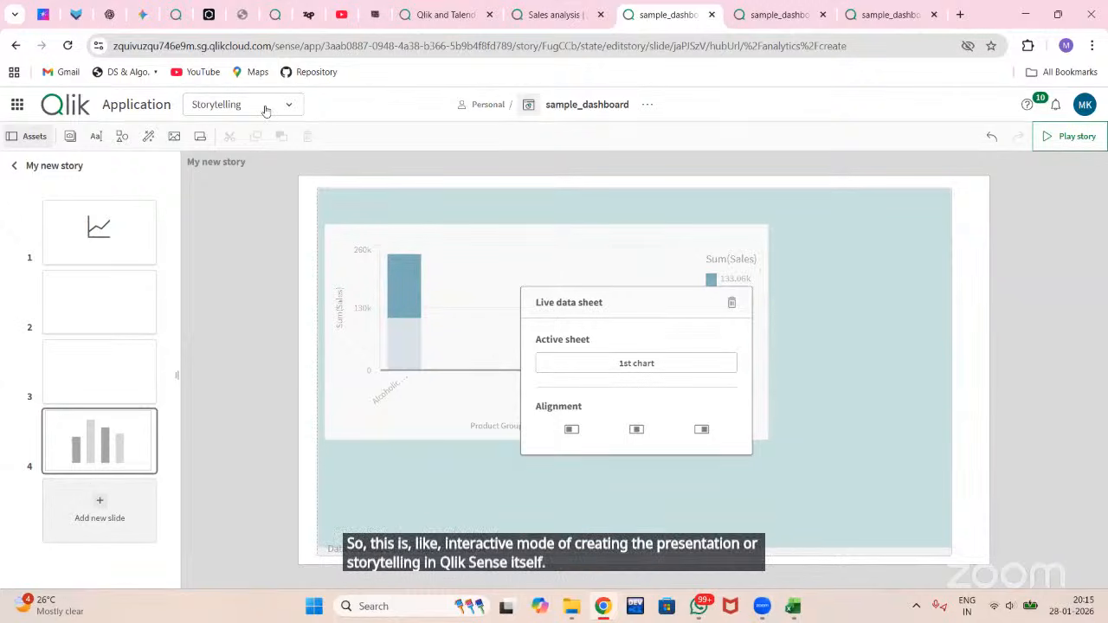
{"action": "left_click", "coordinate": [1071, 143]}
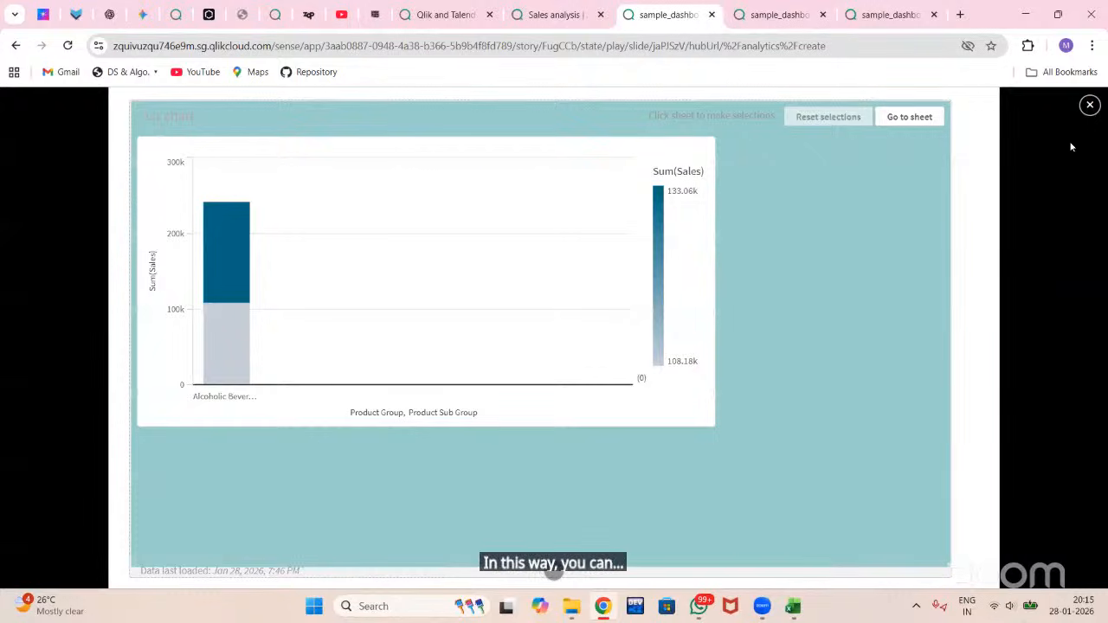
Step: Stop the story playback and return to My new sheet by way of the app overview
{"action": "left_click", "coordinate": [1090, 105]}
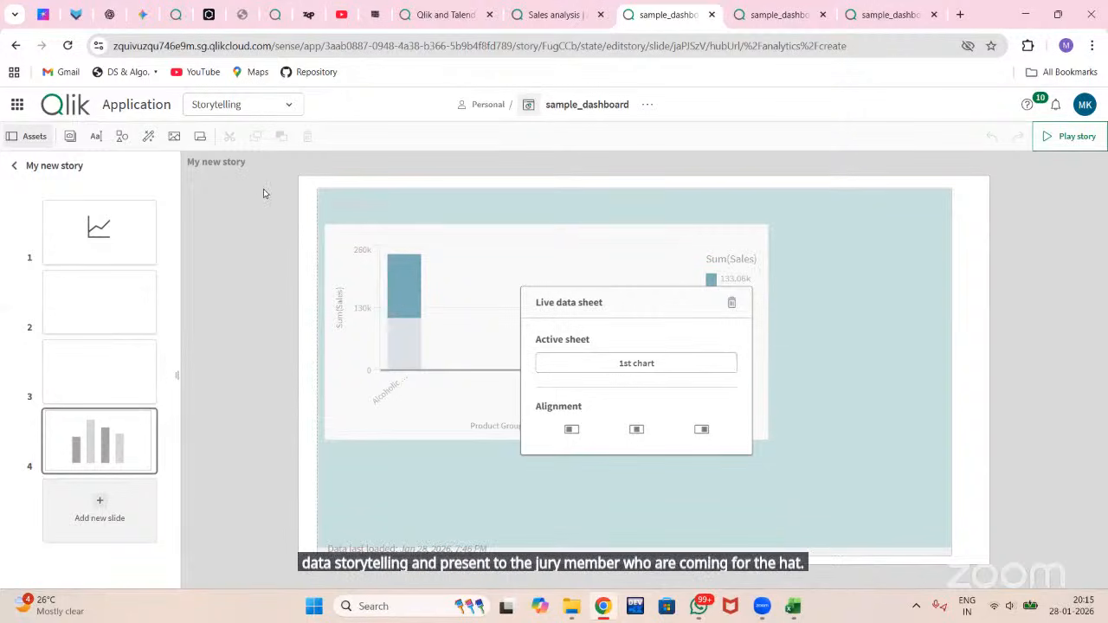
{"action": "left_click", "coordinate": [239, 111]}
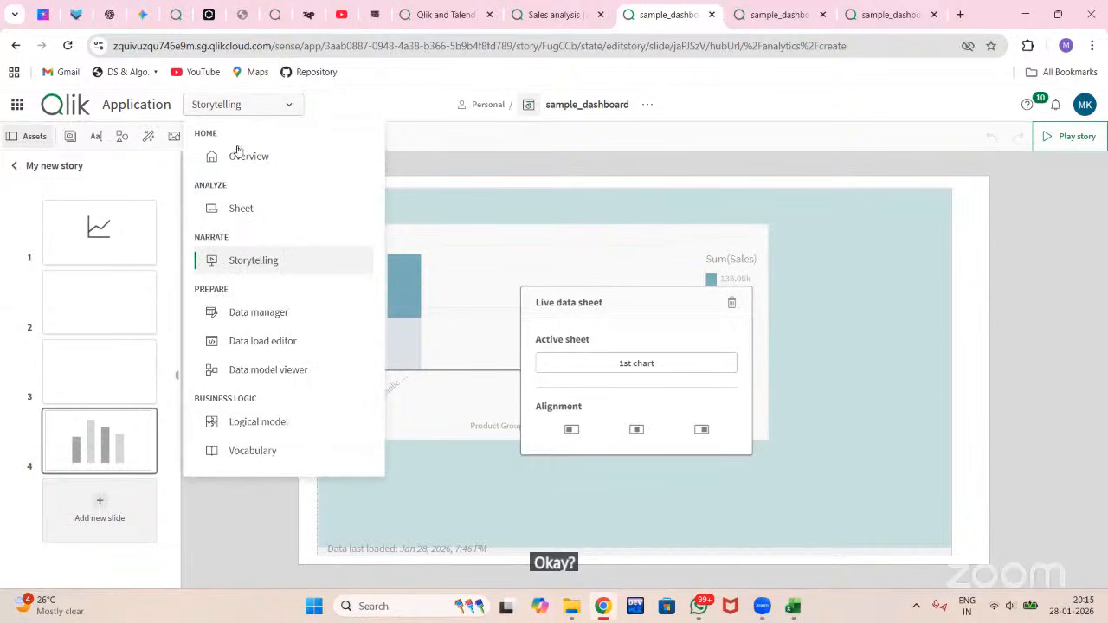
{"action": "left_click", "coordinate": [246, 159]}
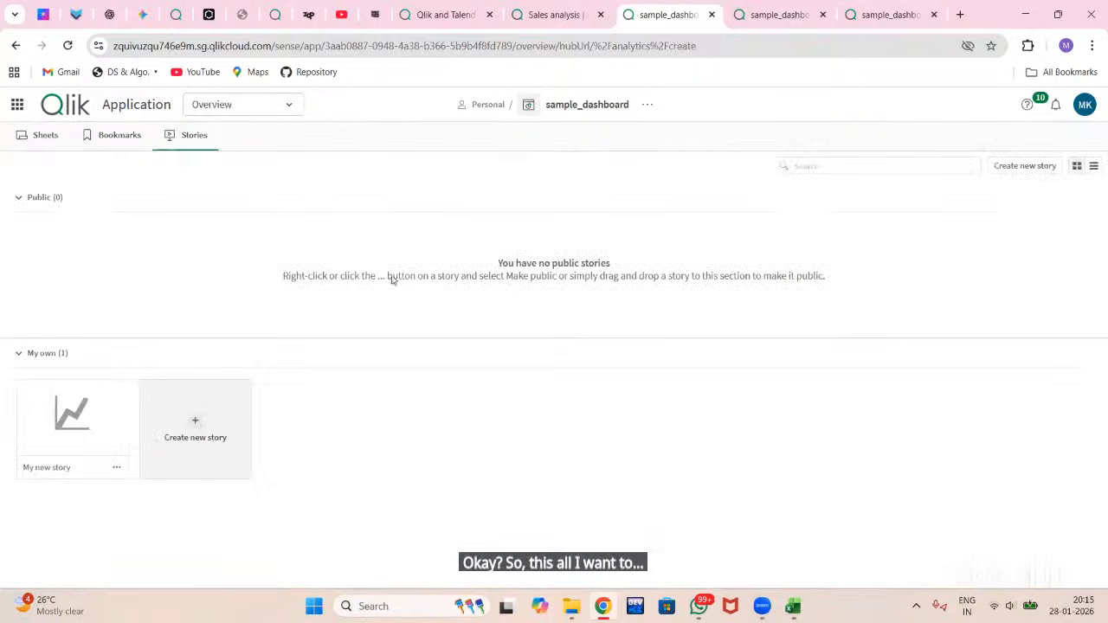
{"action": "left_click", "coordinate": [251, 107]}
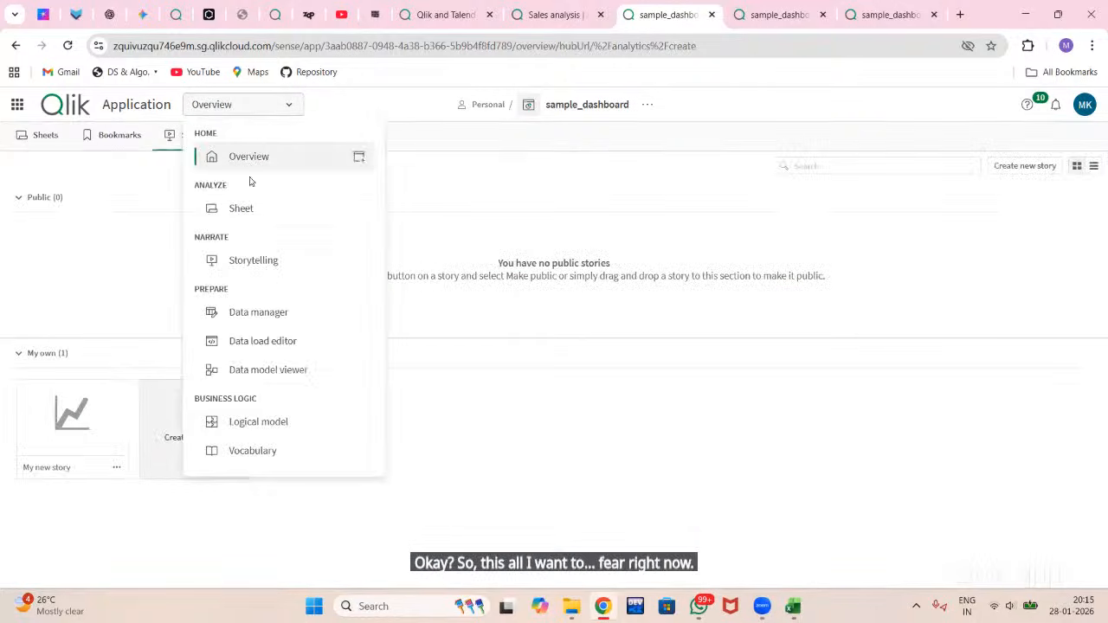
{"action": "left_click", "coordinate": [245, 208]}
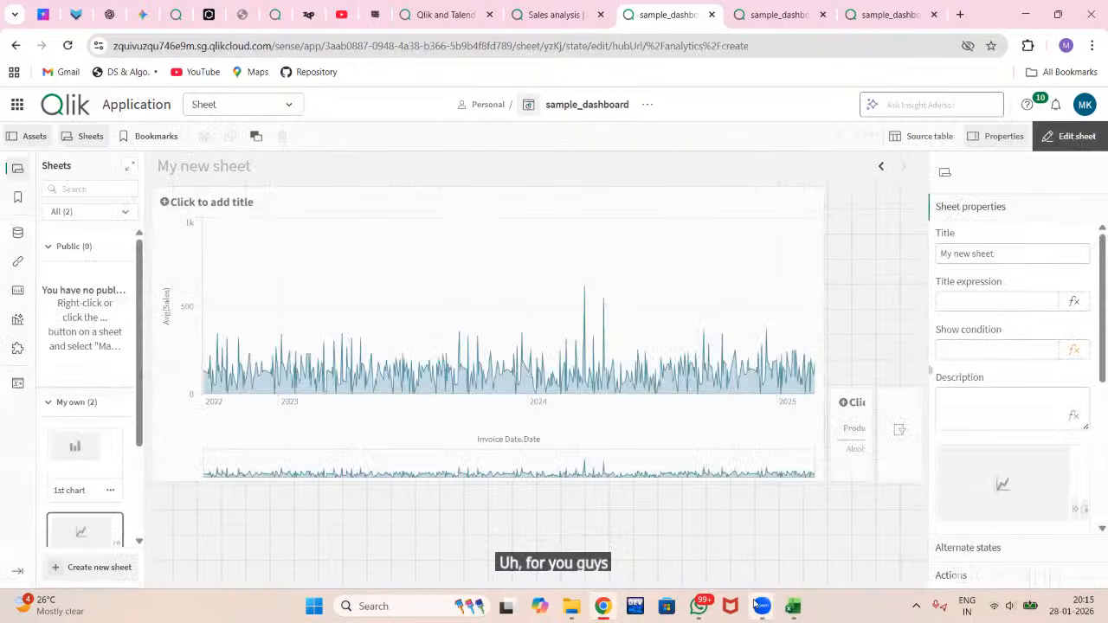
{"action": "mouse_move", "coordinate": [762, 606]}
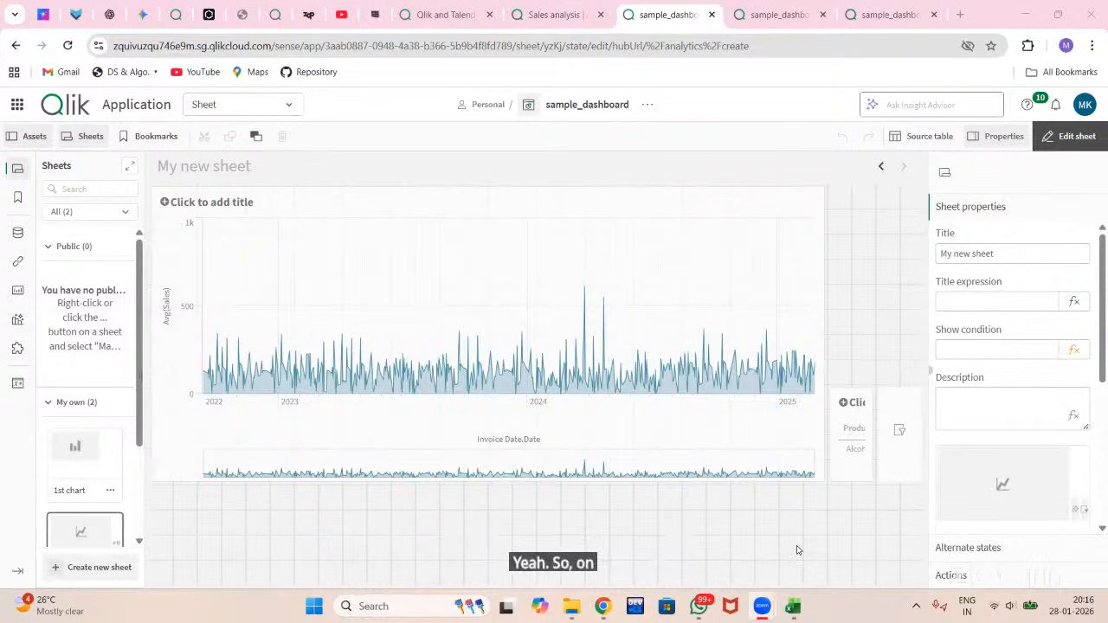
Step: Look through the chart types available for the sheet
{"action": "left_click", "coordinate": [603, 608]}
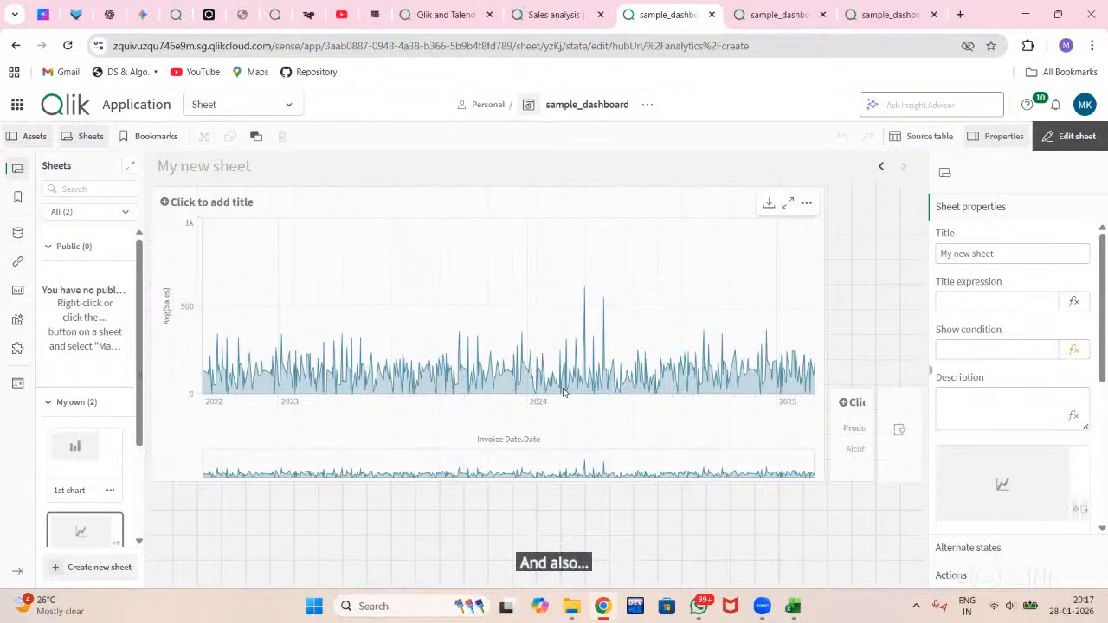
{"action": "left_click", "coordinate": [18, 291]}
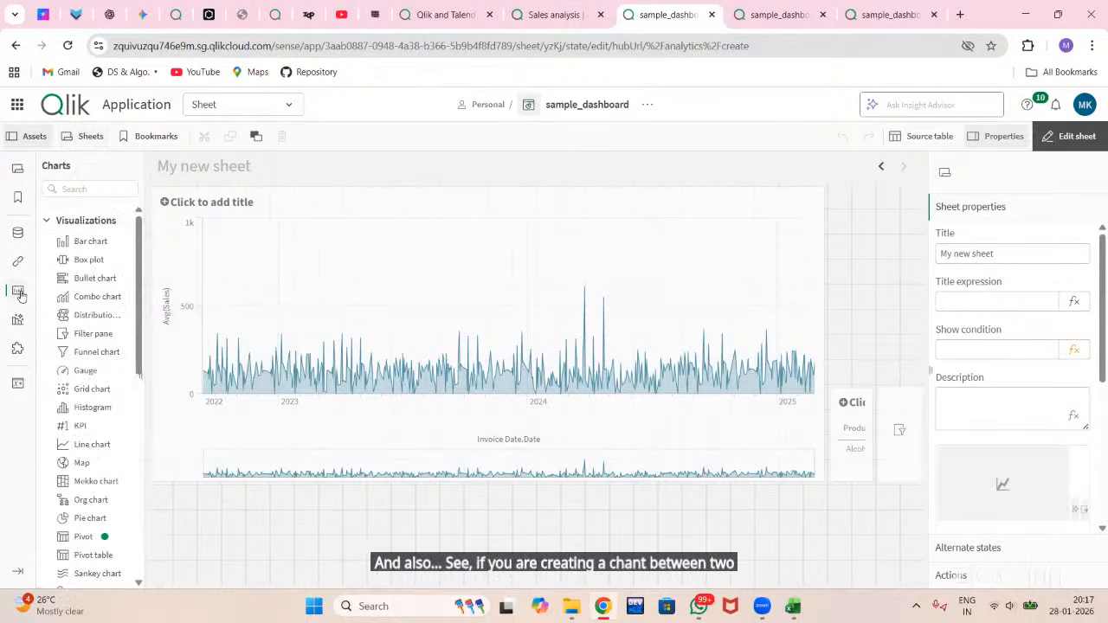
{"action": "scroll", "coordinate": [95, 421], "scroll_direction": "down", "scroll_amount": 2}
{"action": "scroll", "coordinate": [96, 421], "scroll_direction": "down", "scroll_amount": 1}
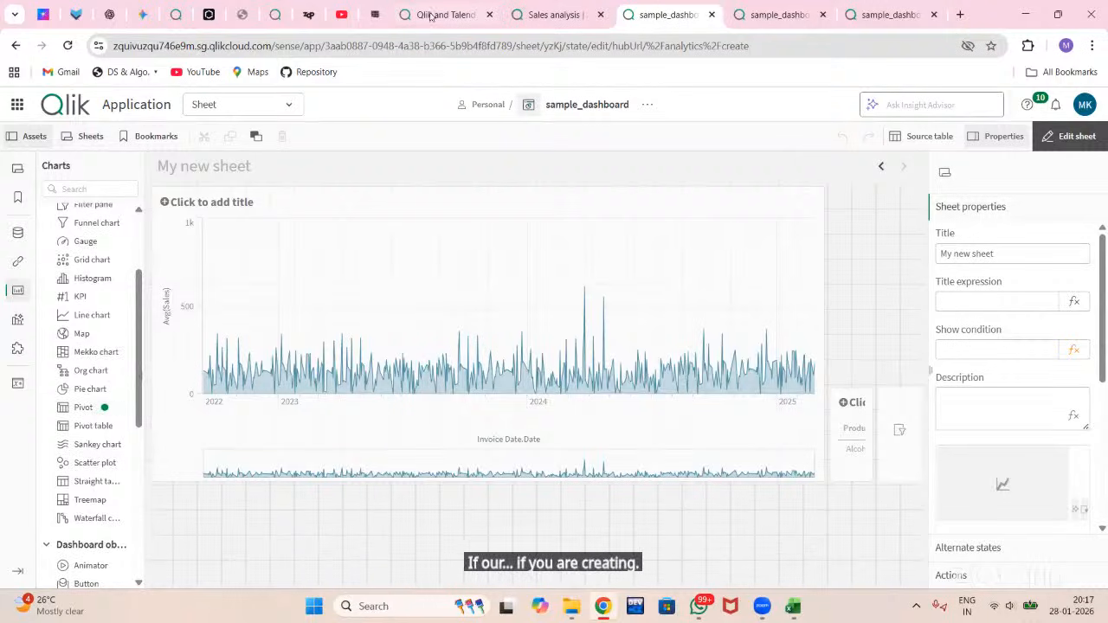
Step: Switch to the Sales analysis app and go from it to the Analytics home page
{"action": "left_click", "coordinate": [533, 22]}
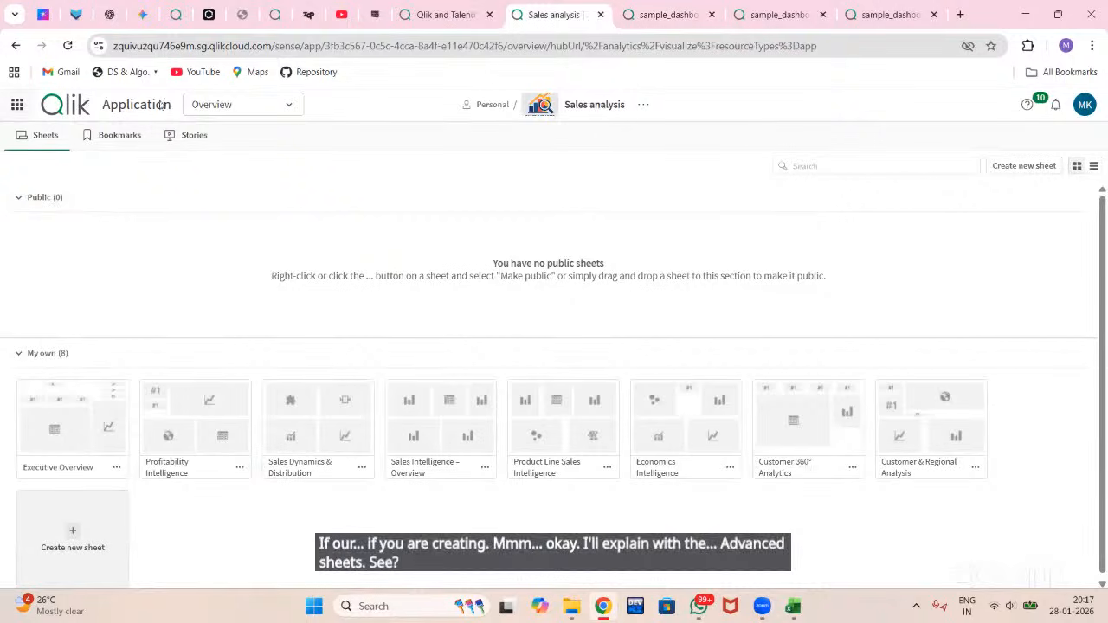
{"action": "left_click", "coordinate": [17, 105]}
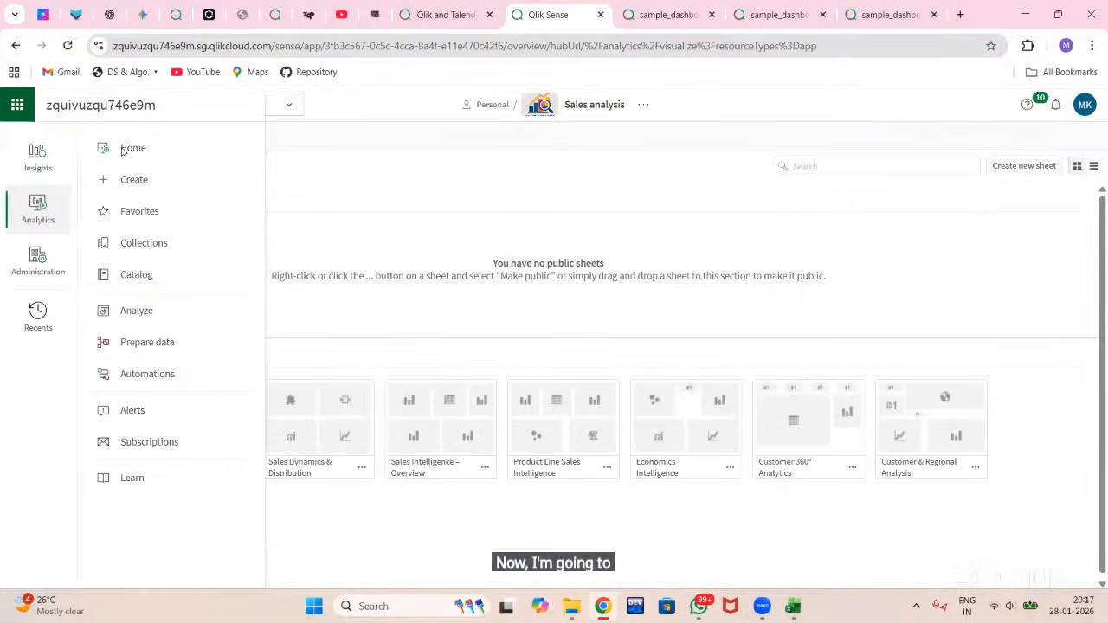
{"action": "left_click", "coordinate": [122, 149]}
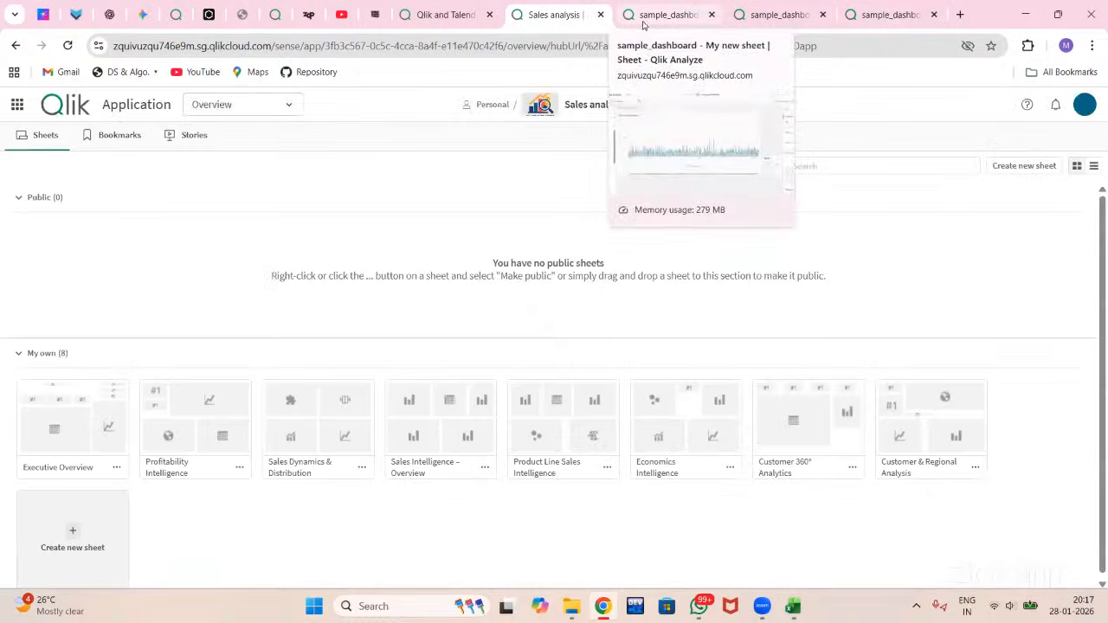
{"action": "left_click", "coordinate": [16, 105]}
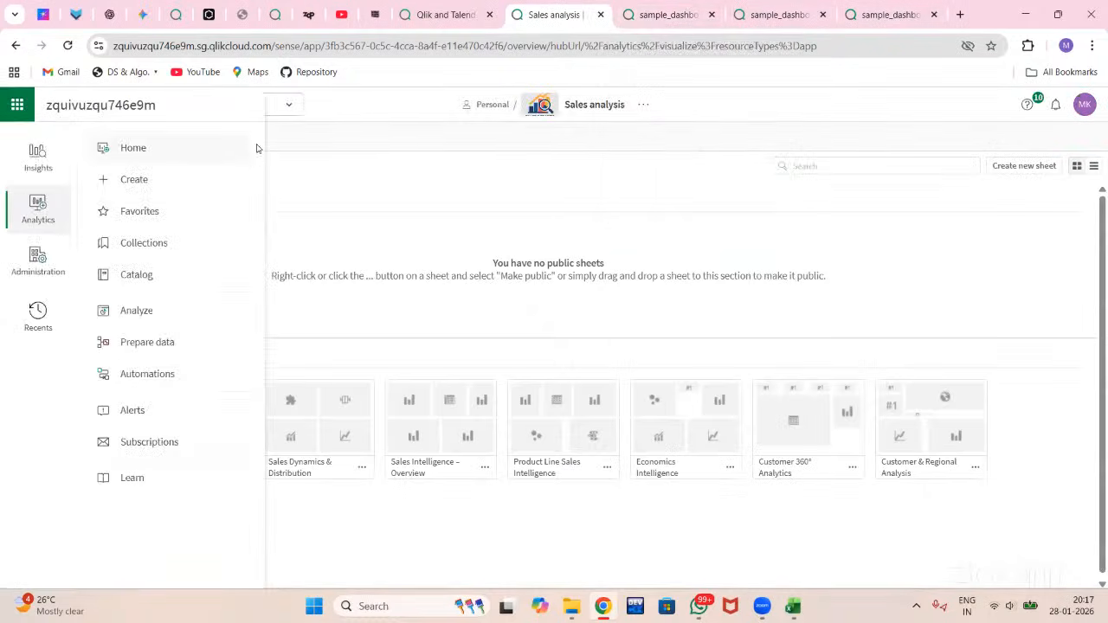
{"action": "left_click", "coordinate": [146, 153]}
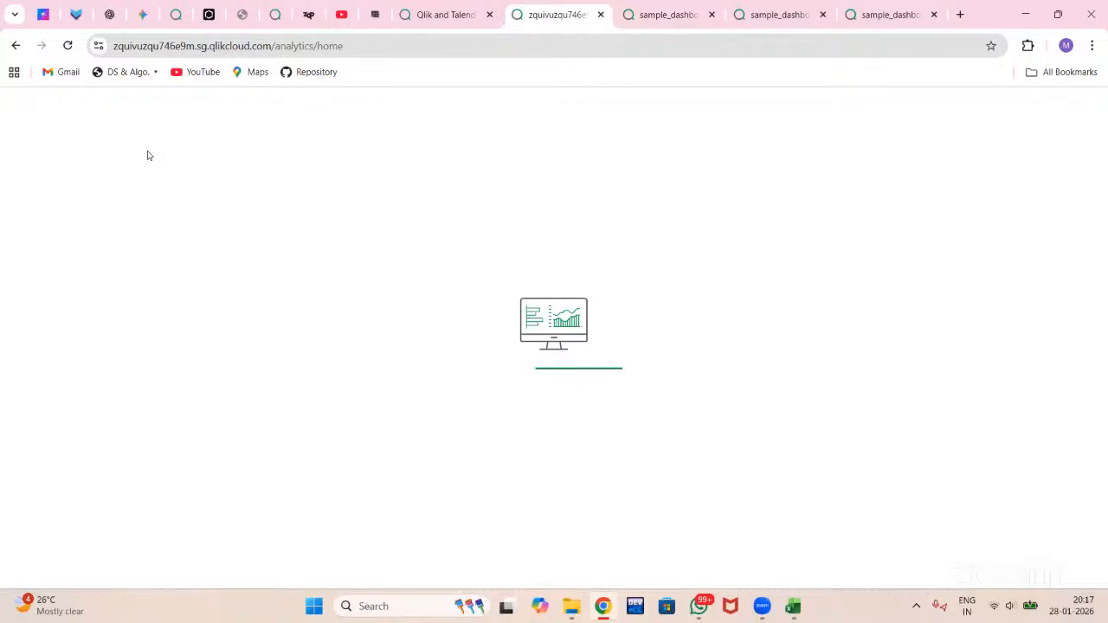
{"action": "left_click", "coordinate": [437, 7]}
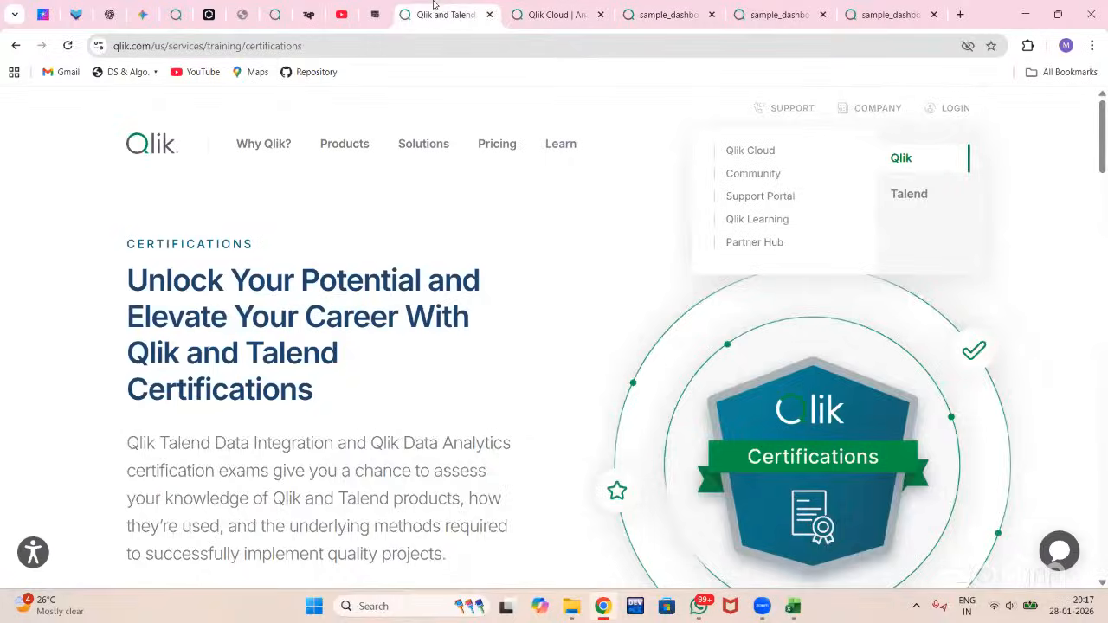
{"action": "left_click", "coordinate": [544, 7]}
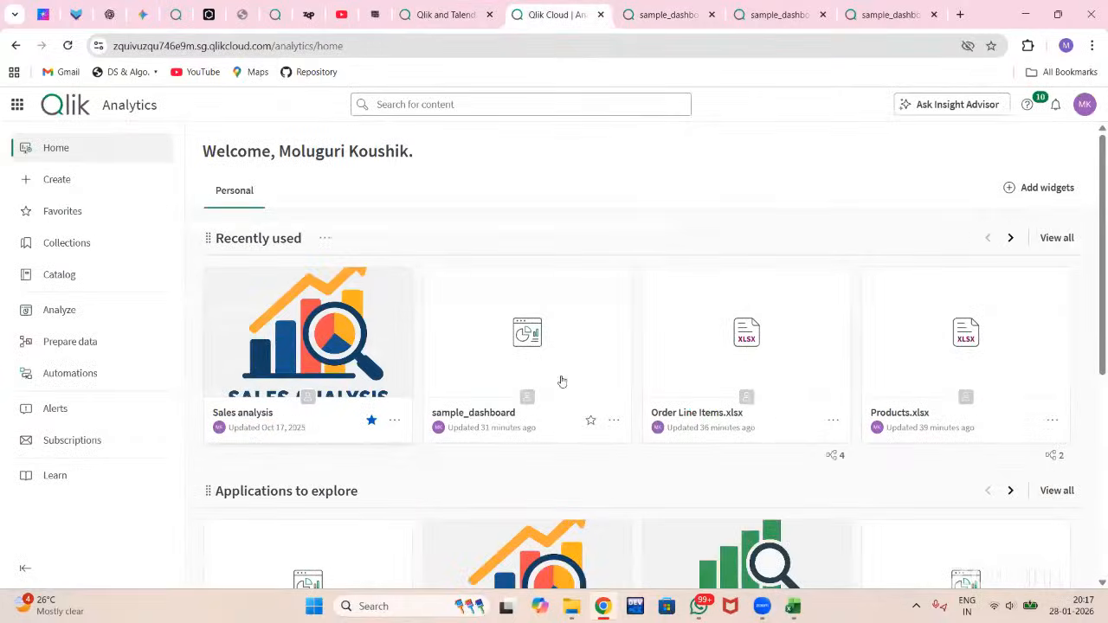
Step: Open the Sales analysis application from the recently used items
{"action": "mouse_move", "coordinate": [565, 390]}
{"action": "scroll", "coordinate": [564, 389], "scroll_direction": "down", "scroll_amount": 1}
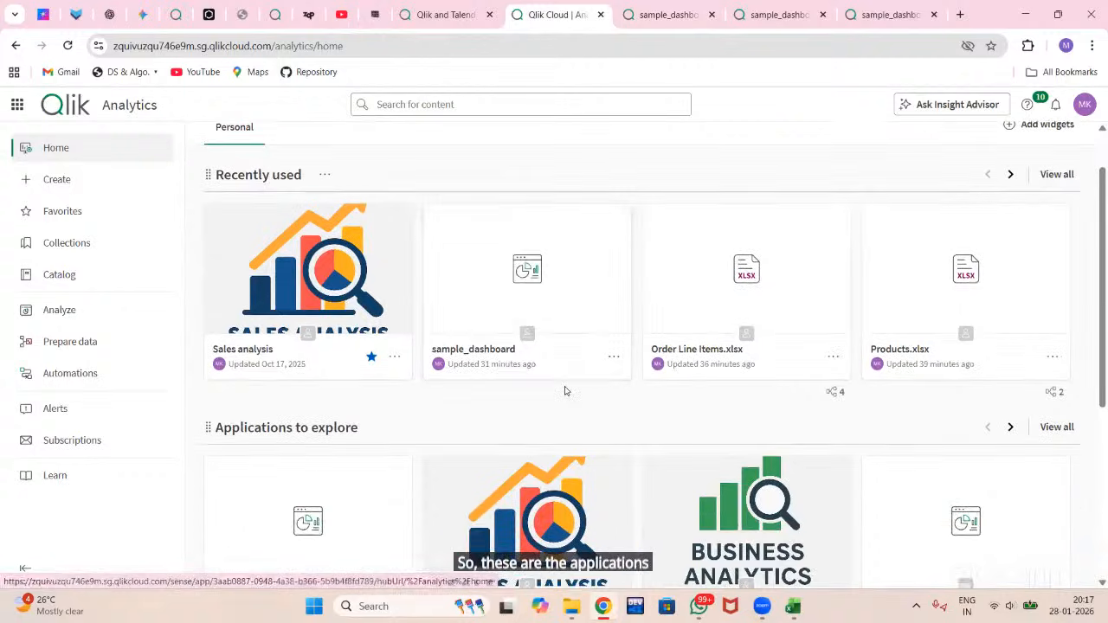
{"action": "mouse_move", "coordinate": [311, 304]}
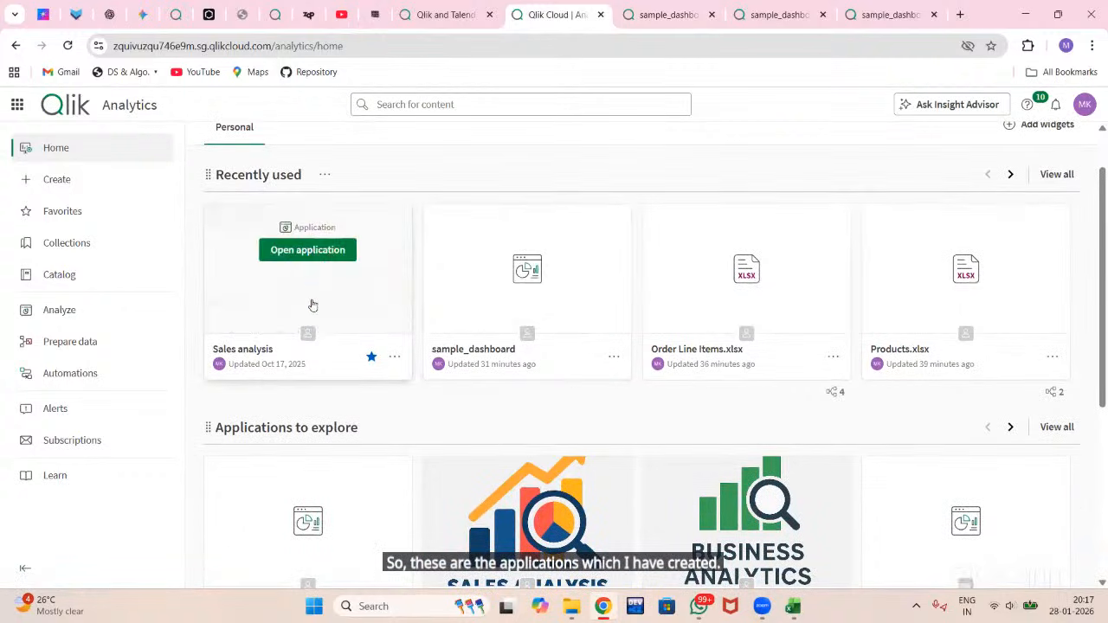
{"action": "left_click", "coordinate": [308, 251]}
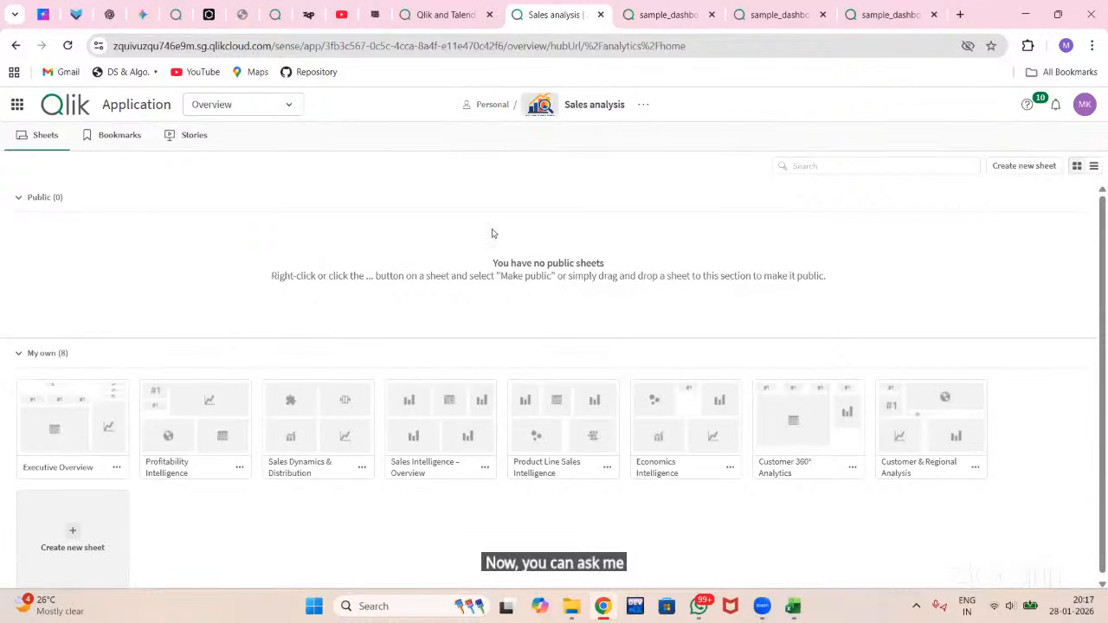
Step: Compare the app images beside the titles of sample_dashboard and Sales analysis, ending on sample_dashboard
{"action": "left_click", "coordinate": [667, 15]}
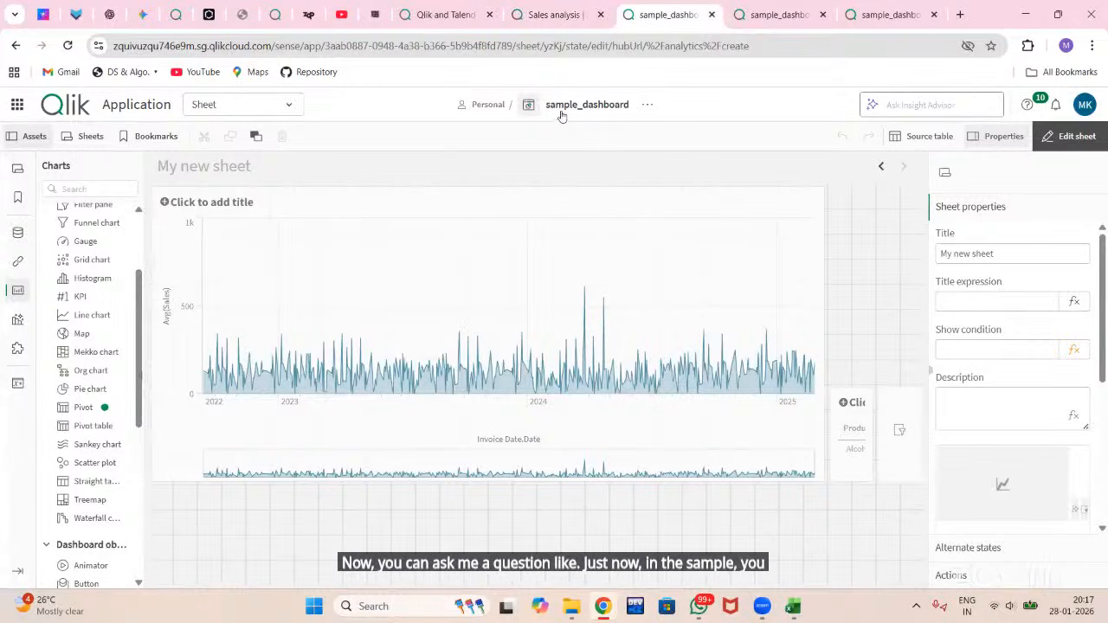
{"action": "left_click", "coordinate": [554, 15]}
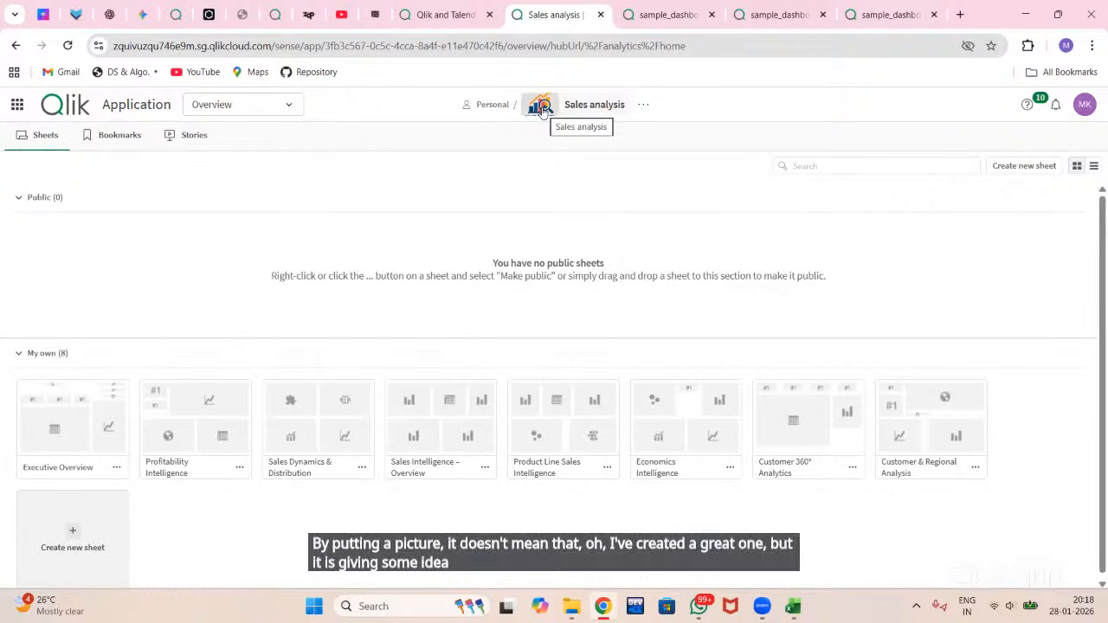
{"action": "left_click", "coordinate": [459, 8]}
{"action": "left_click", "coordinate": [554, 5]}
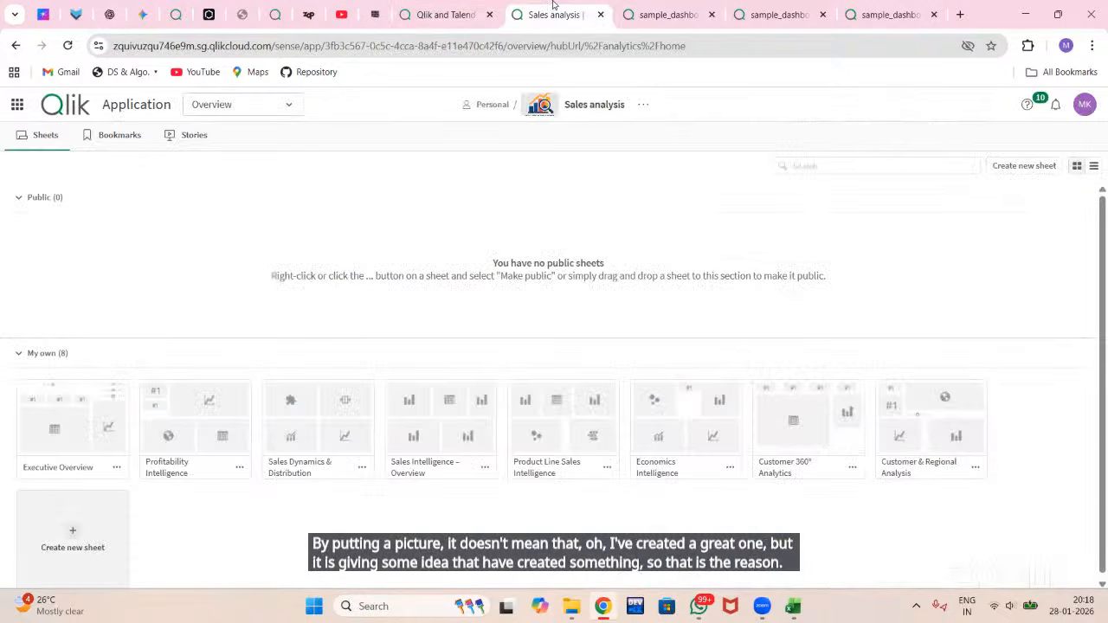
{"action": "left_click", "coordinate": [662, 13]}
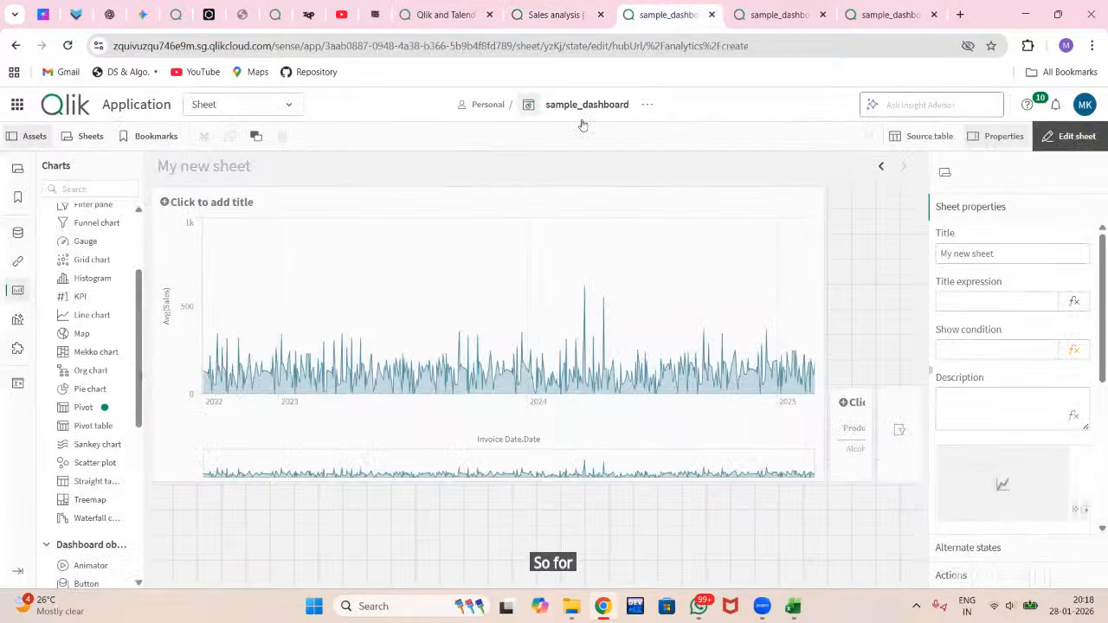
Step: Open the sample_dashboard app's settings and examine the image, title and description options under Details
{"action": "left_click", "coordinate": [646, 105]}
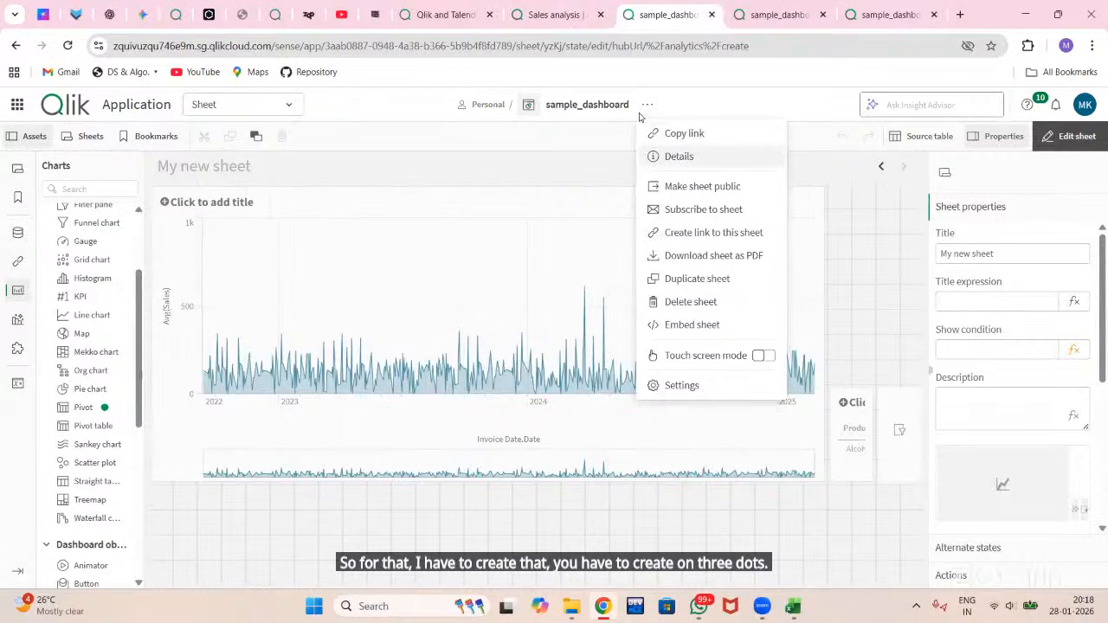
{"action": "key", "text": "Return"}
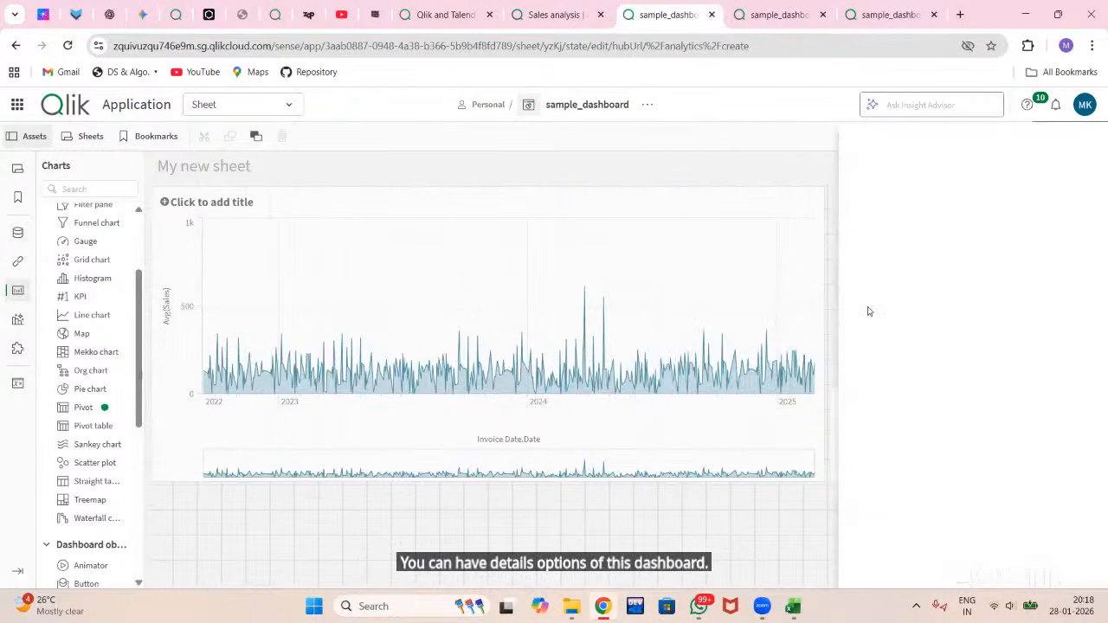
{"action": "left_click", "coordinate": [647, 106]}
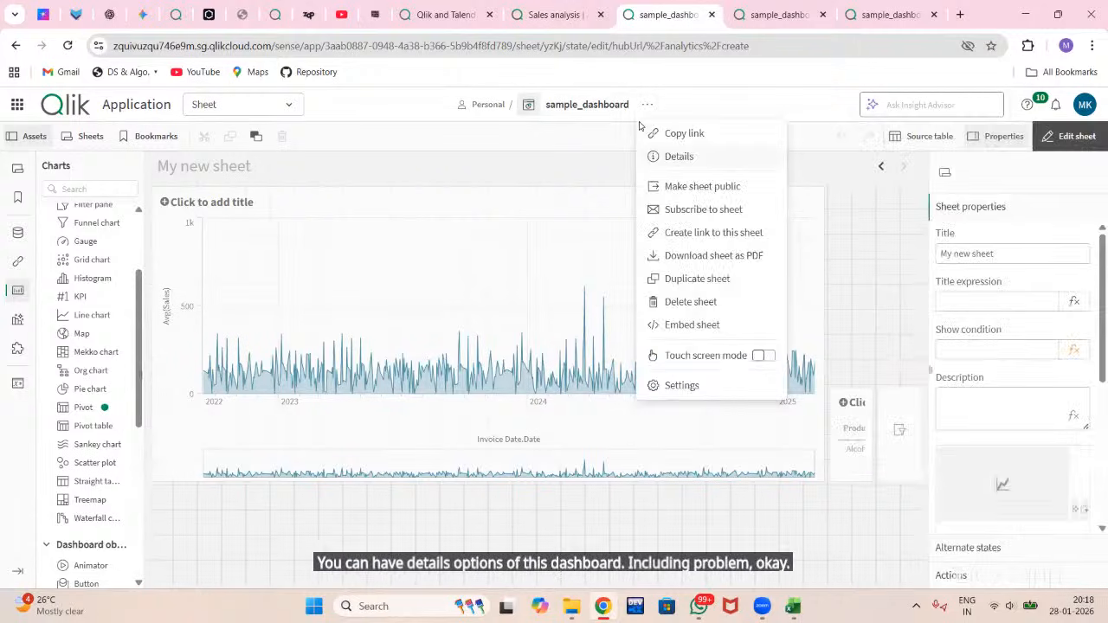
{"action": "left_click", "coordinate": [693, 383]}
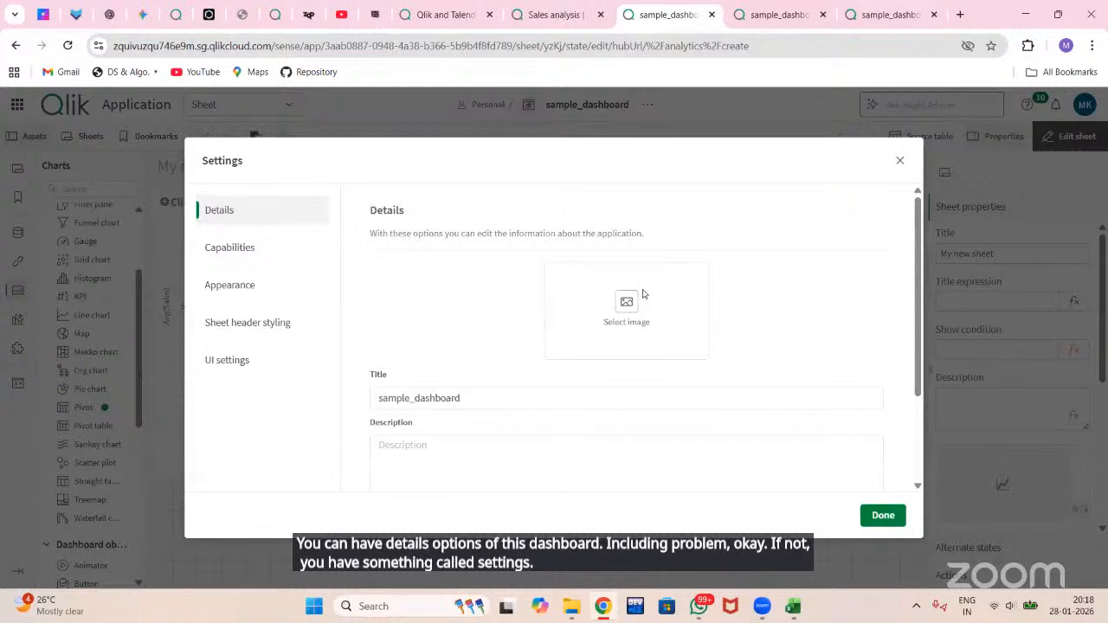
{"action": "scroll", "coordinate": [381, 336], "scroll_direction": "down", "scroll_amount": 2}
{"action": "scroll", "coordinate": [400, 333], "scroll_direction": "up", "scroll_amount": 2}
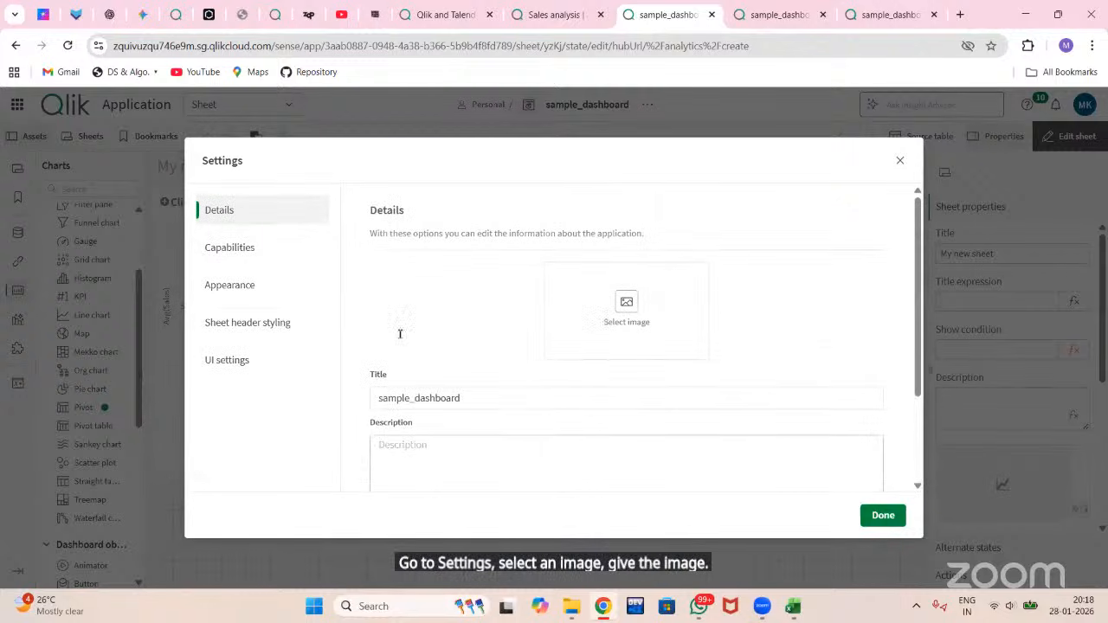
Step: Review the Capabilities, Appearance, Sheet header styling and UI settings sections, and close the app settings
{"action": "left_click", "coordinate": [265, 253]}
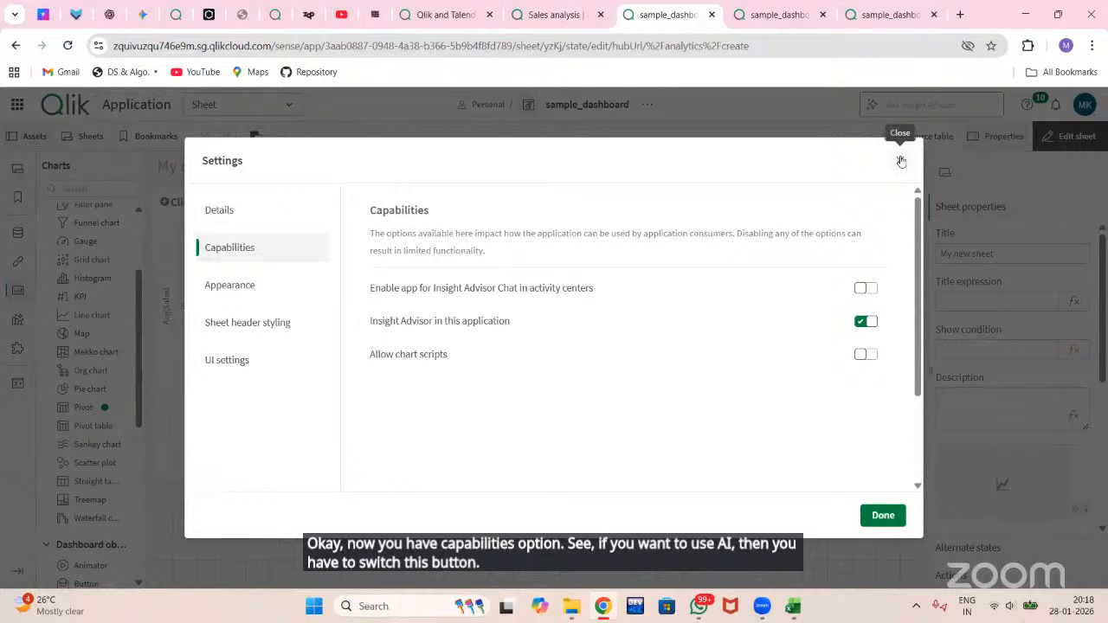
{"action": "left_click", "coordinate": [264, 299]}
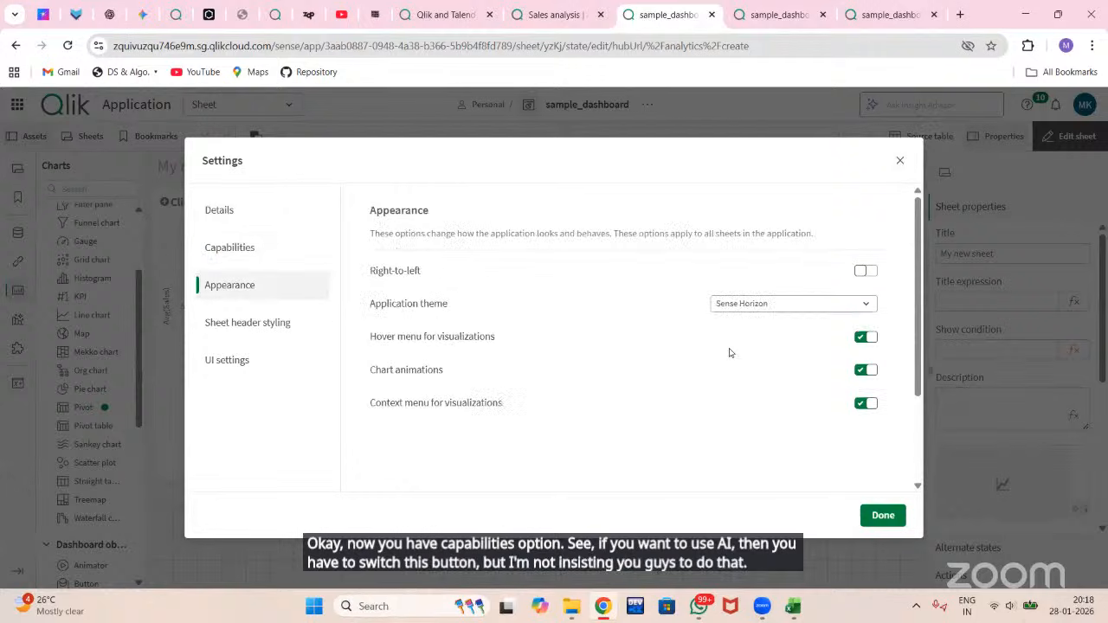
{"action": "left_click", "coordinate": [242, 323]}
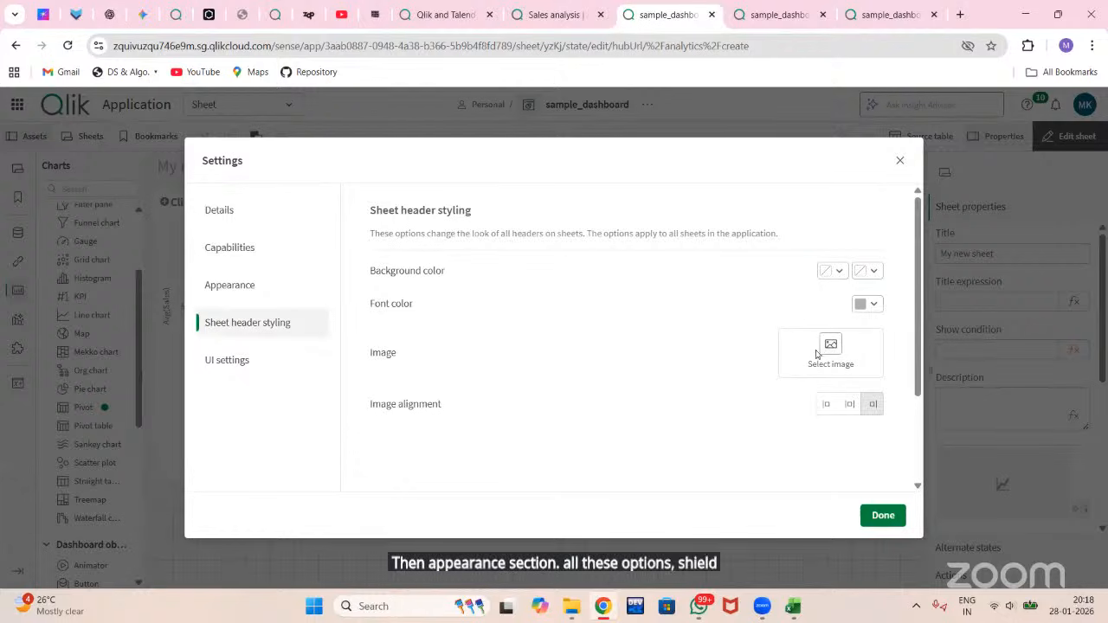
{"action": "left_click", "coordinate": [229, 363]}
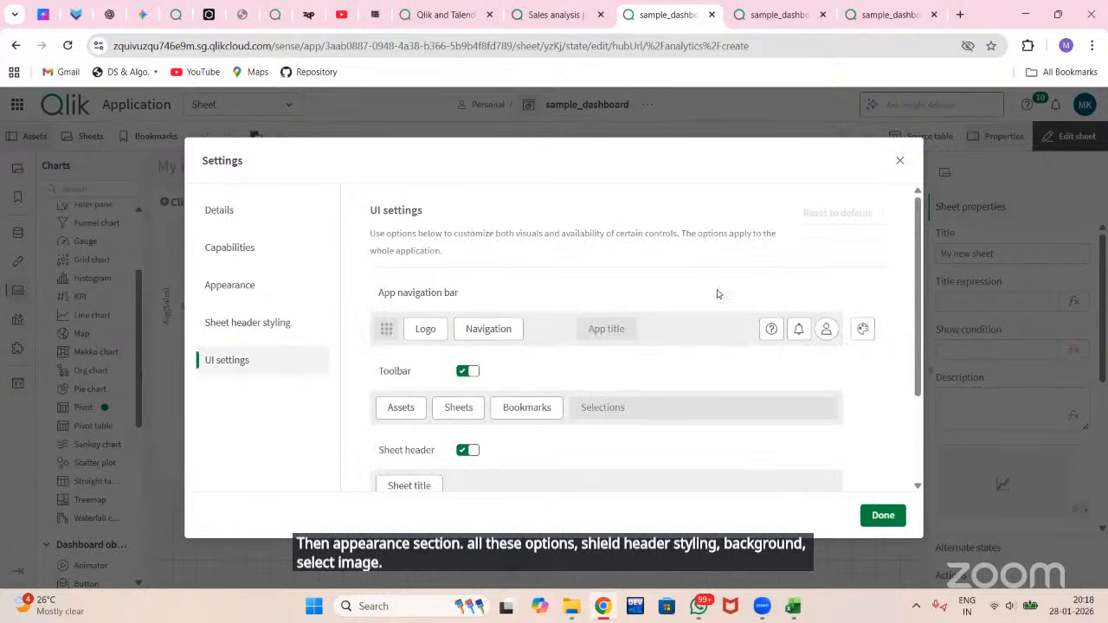
{"action": "left_click", "coordinate": [903, 160]}
Step: Switch back to the Sales analysis app's overview of sheets
{"action": "left_click", "coordinate": [649, 105]}
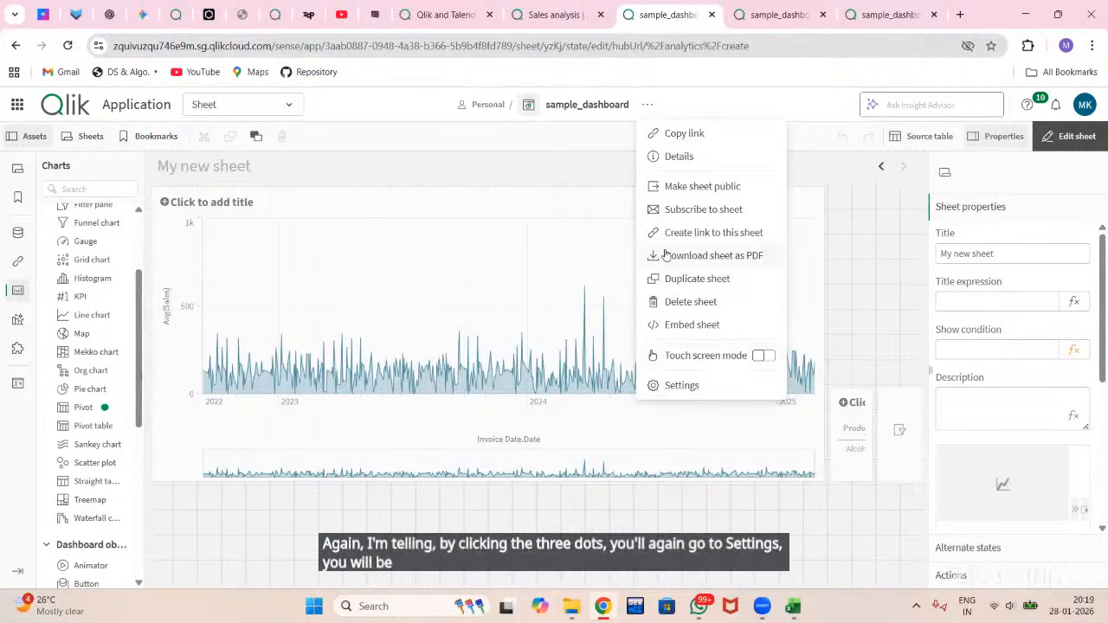
{"action": "left_click", "coordinate": [446, 10]}
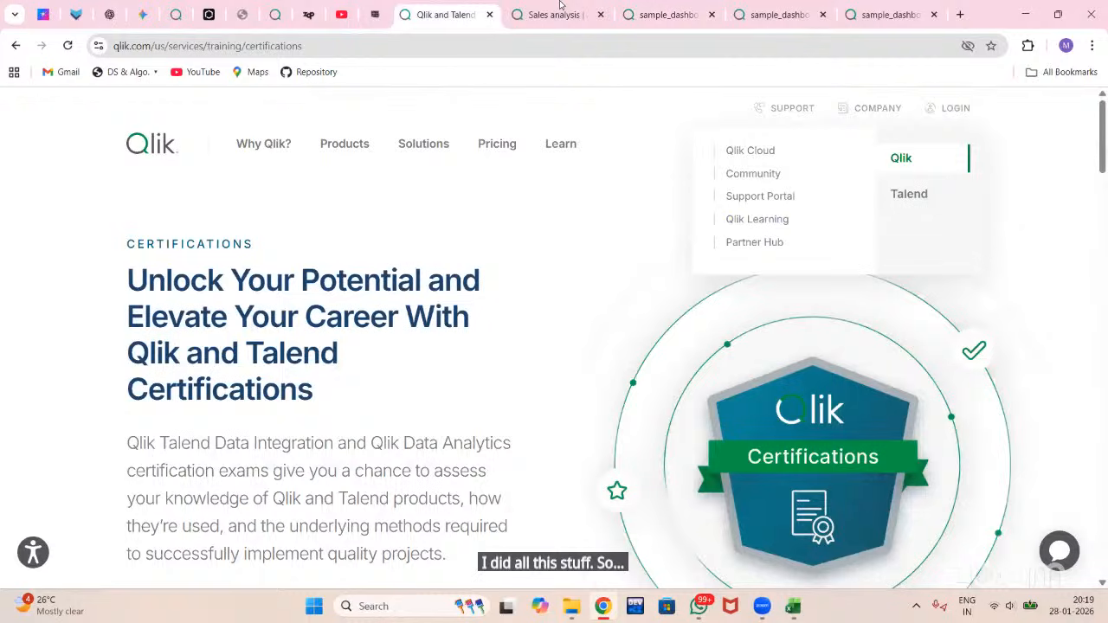
{"action": "key", "text": "ctrl+Tab"}
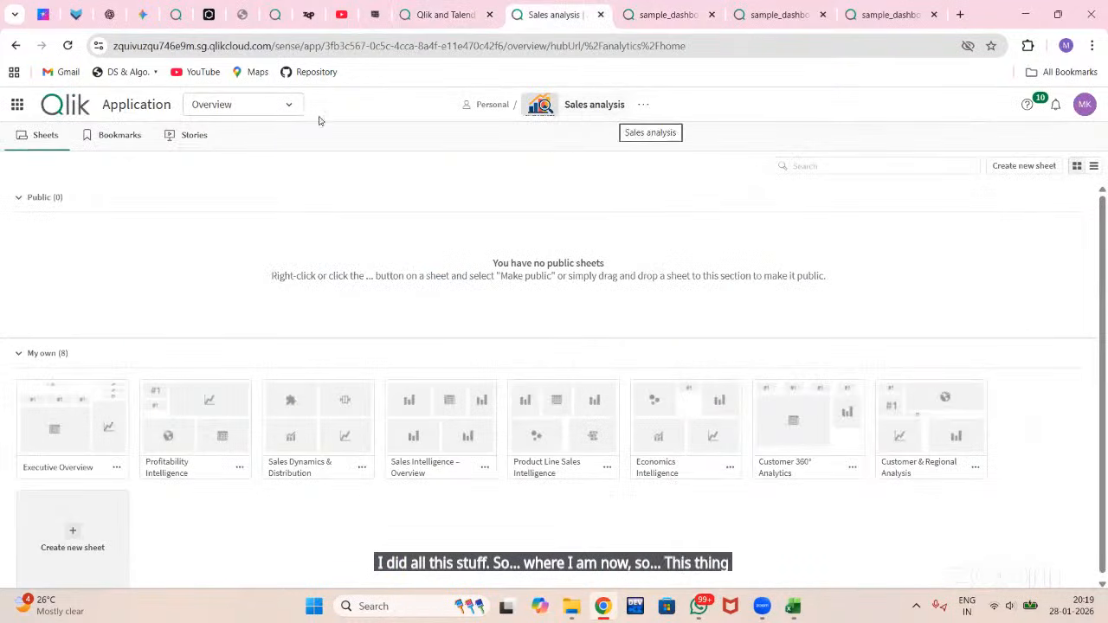
Step: Open the Executive Overview sheet of the Sales analysis app and put it into edit mode
{"action": "scroll", "coordinate": [39, 407], "scroll_direction": "down", "scroll_amount": 1}
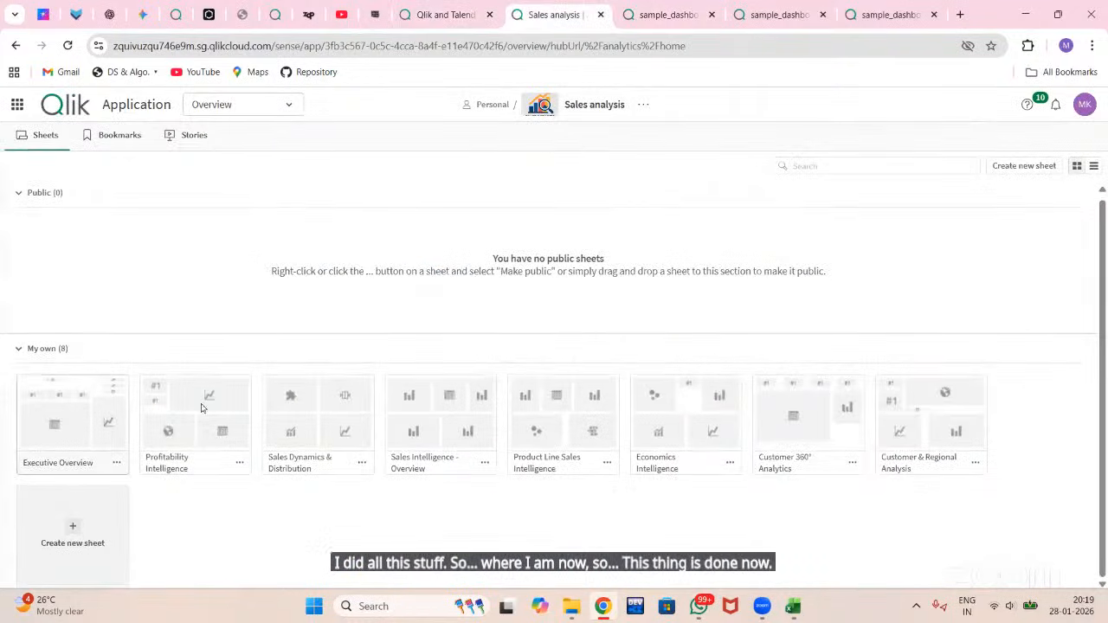
{"action": "left_click", "coordinate": [49, 424]}
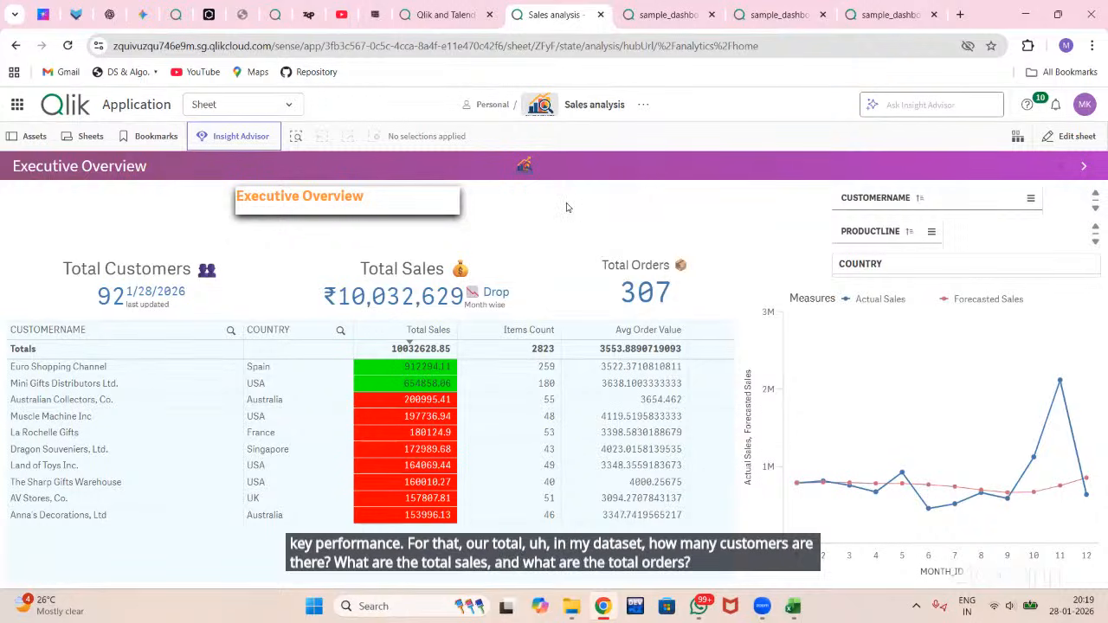
{"action": "left_click", "coordinate": [1072, 136]}
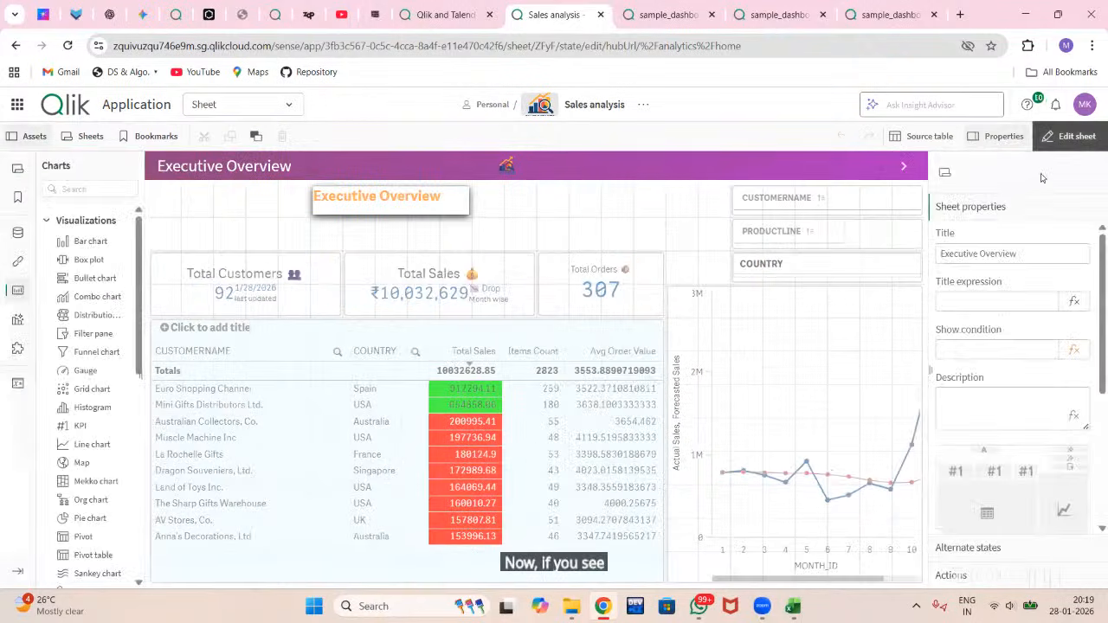
Step: Examine the data settings of the Total Customers KPI, including the expressions of its first measure and its last updated measure
{"action": "left_click", "coordinate": [193, 283]}
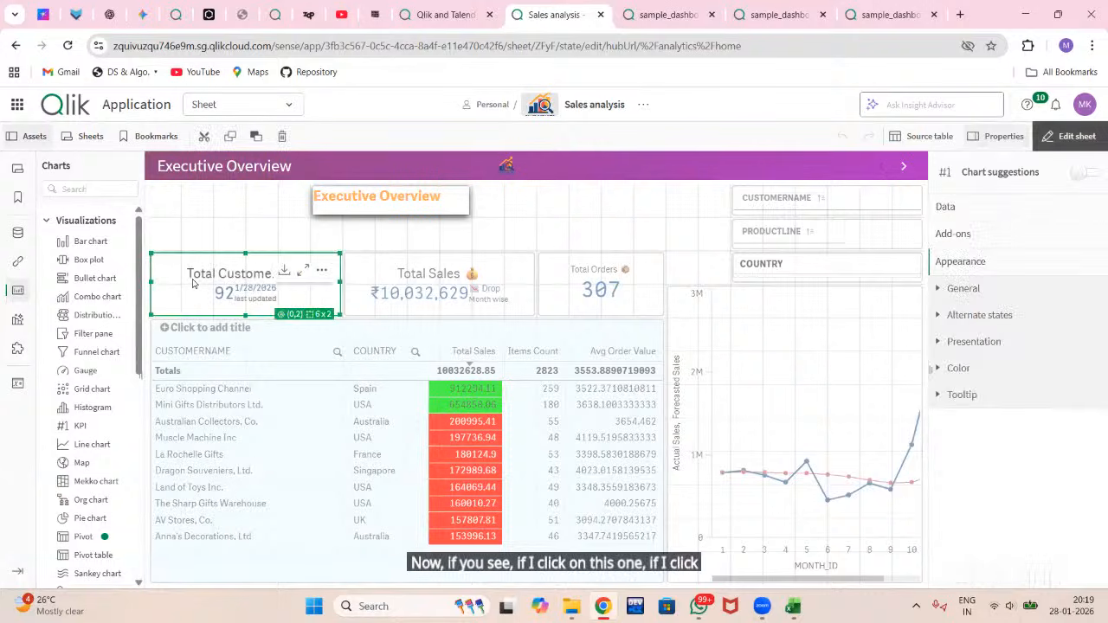
{"action": "left_click", "coordinate": [961, 211]}
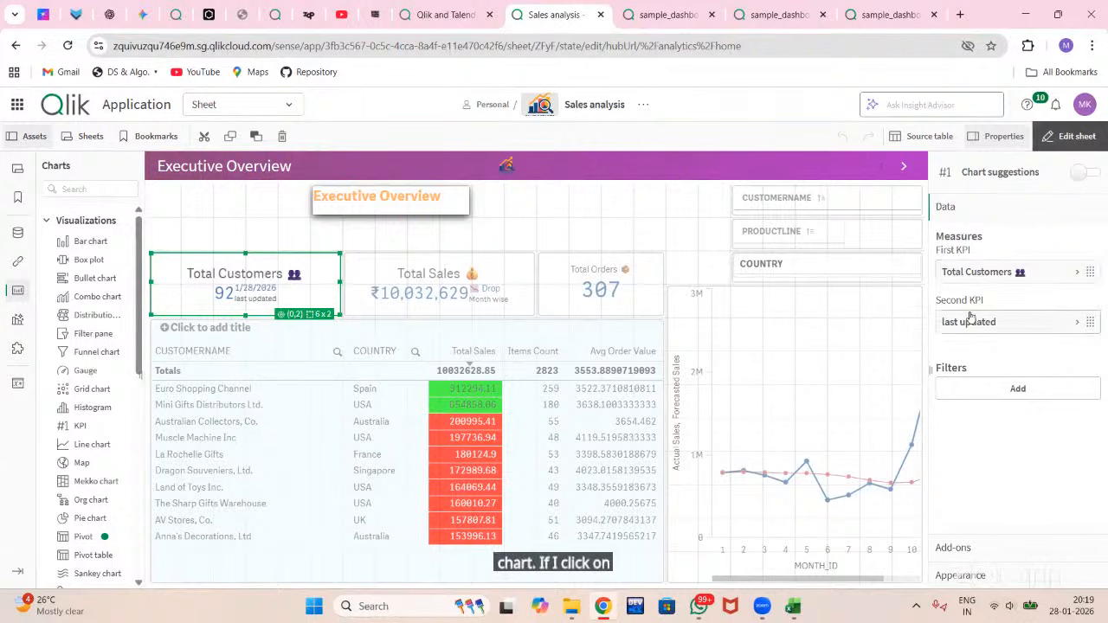
{"action": "left_click", "coordinate": [993, 275]}
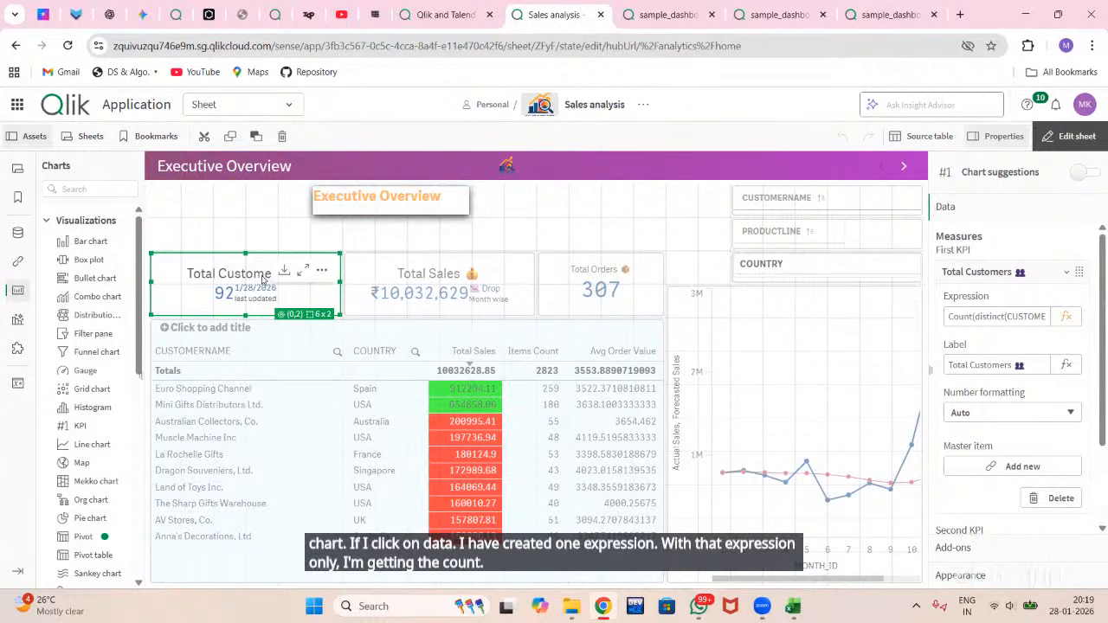
{"action": "left_click", "coordinate": [982, 317]}
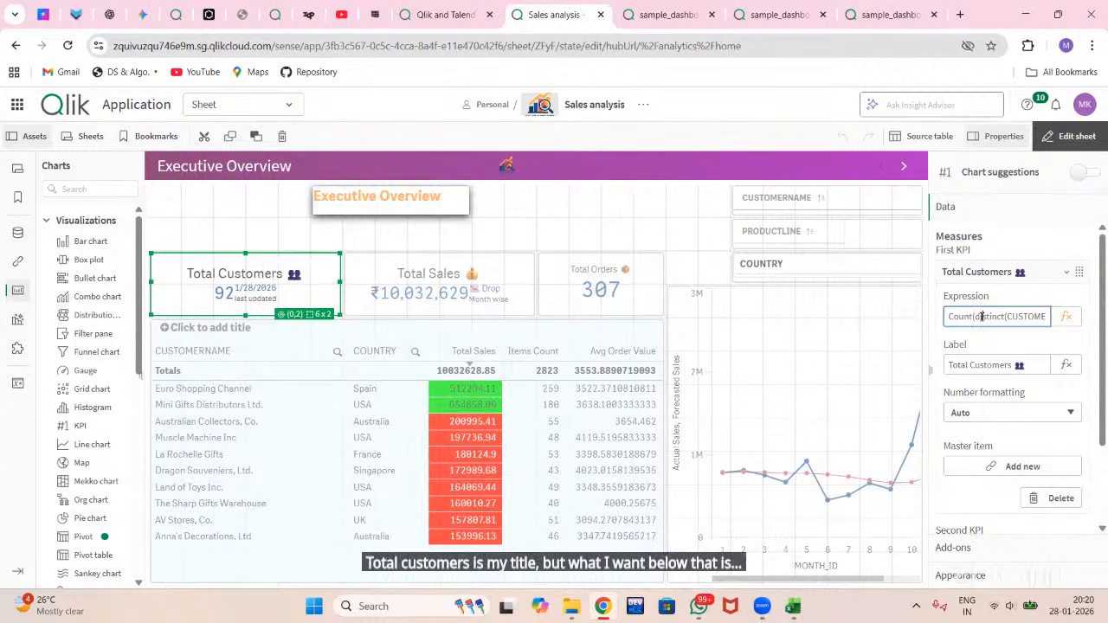
{"action": "key", "text": "Right"}
{"action": "key", "text": "Right"}
{"action": "key", "text": "Right"}
{"action": "key", "text": "Right"}
{"action": "key", "text": "Right"}
{"action": "key", "text": "Right"}
{"action": "key", "text": "Right"}
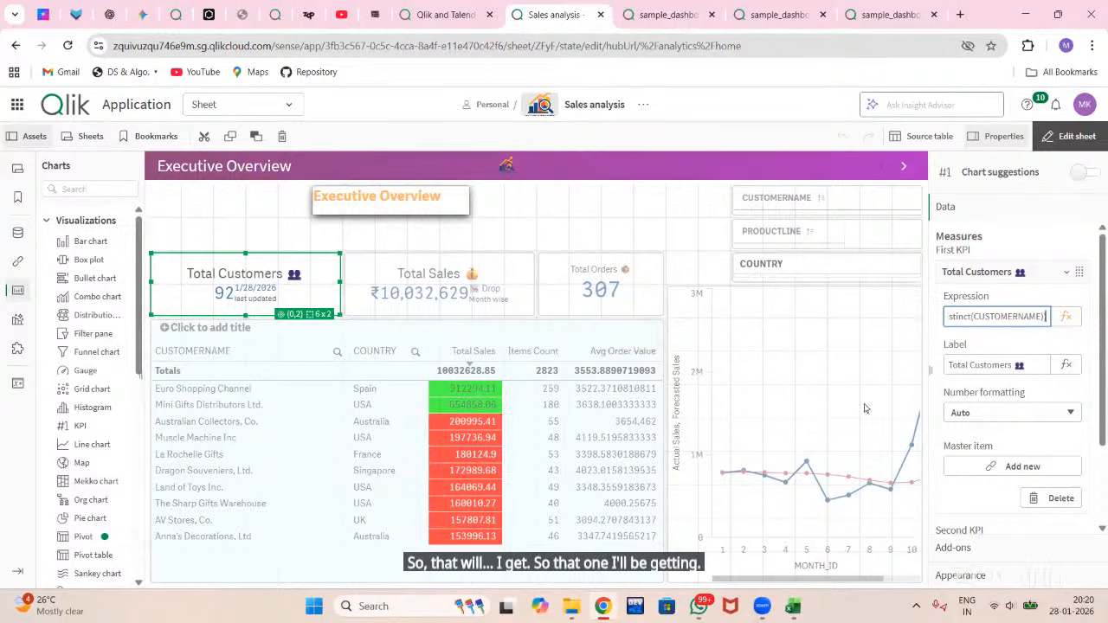
{"action": "scroll", "coordinate": [980, 490], "scroll_direction": "down", "scroll_amount": 2}
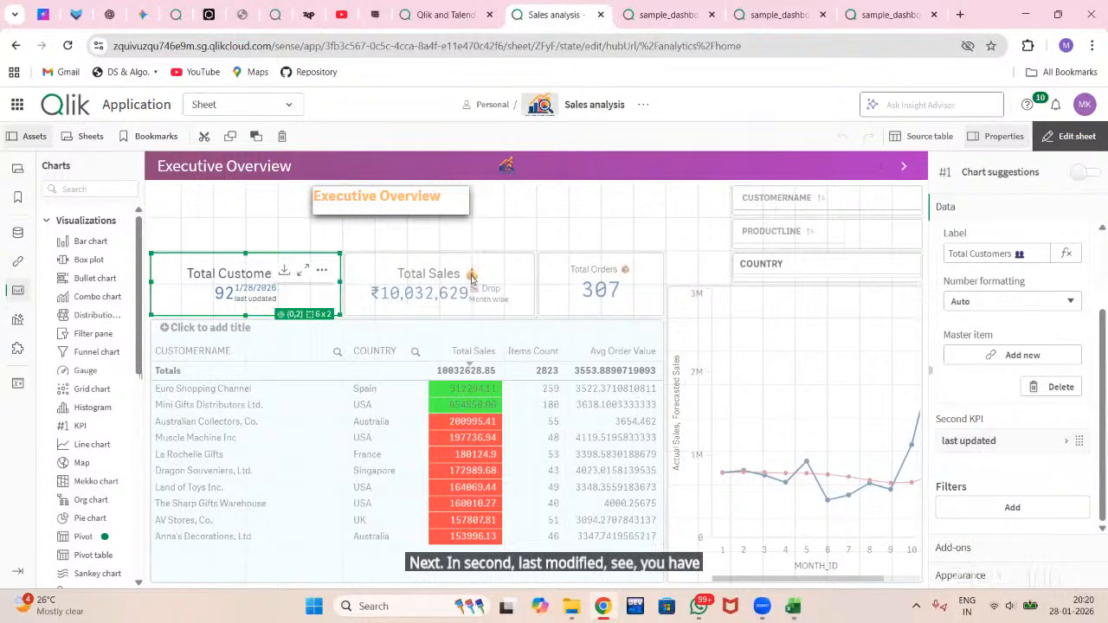
{"action": "left_click", "coordinate": [970, 441]}
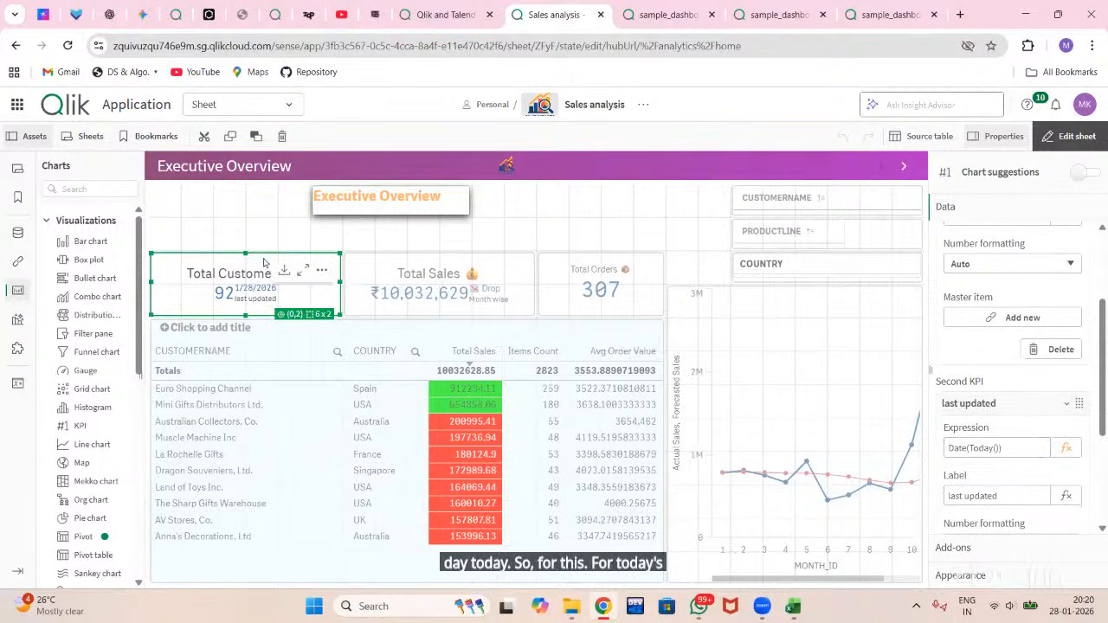
Step: Examine the expression and label of the first measure in the Total Sales KPI
{"action": "left_click", "coordinate": [442, 278]}
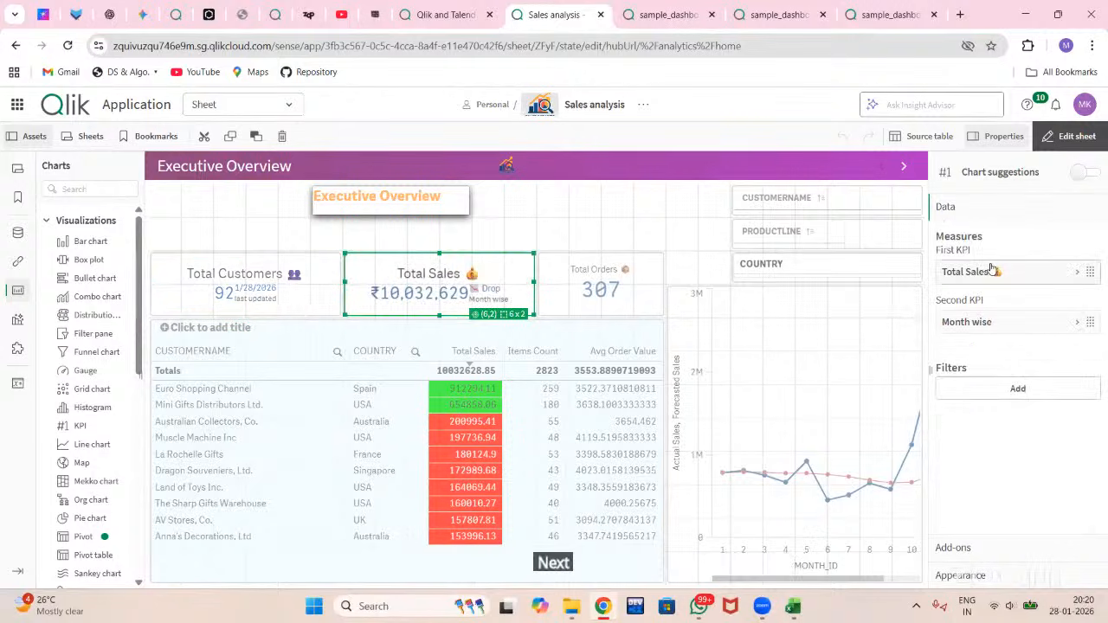
{"action": "left_click", "coordinate": [965, 274]}
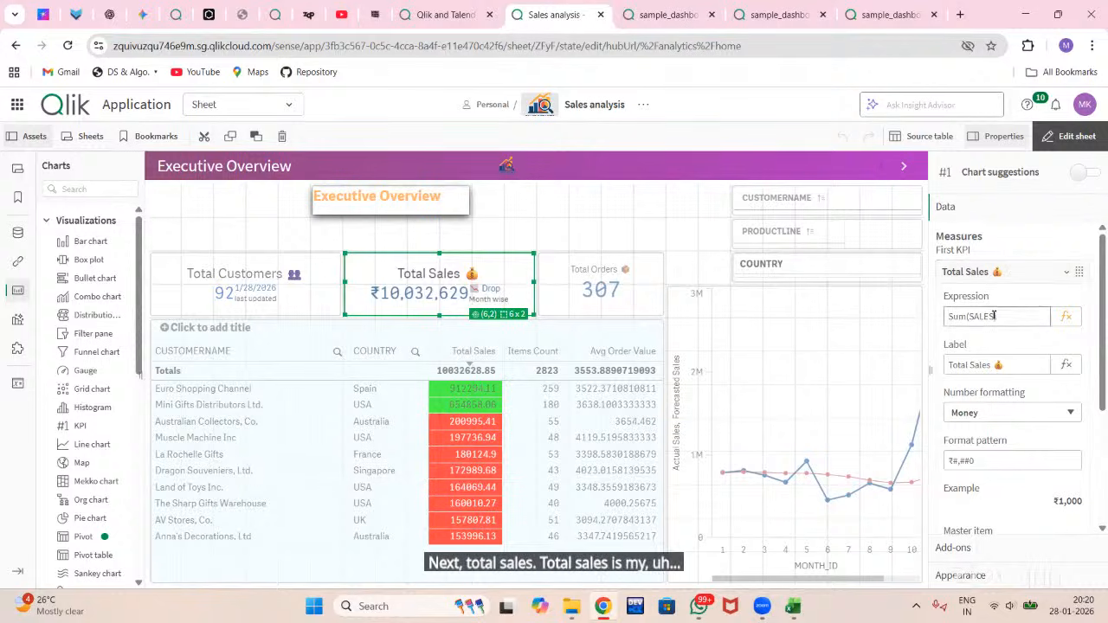
{"action": "left_click_drag", "start_coordinate": [995, 316], "coordinate": [945, 317]}
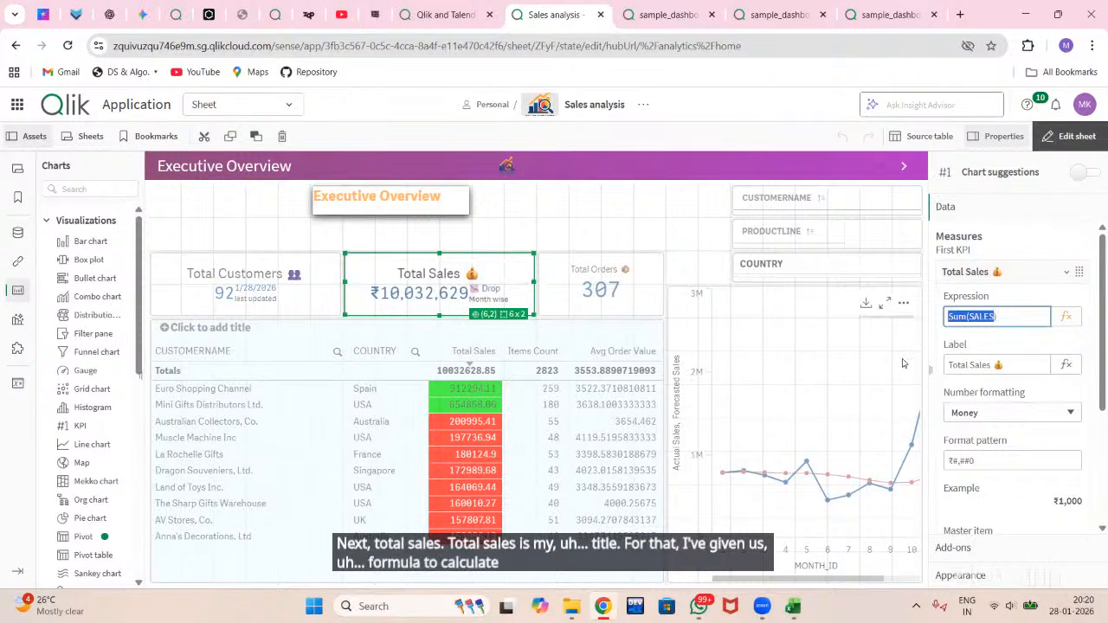
{"action": "scroll", "coordinate": [1014, 365], "scroll_direction": "down", "scroll_amount": 1}
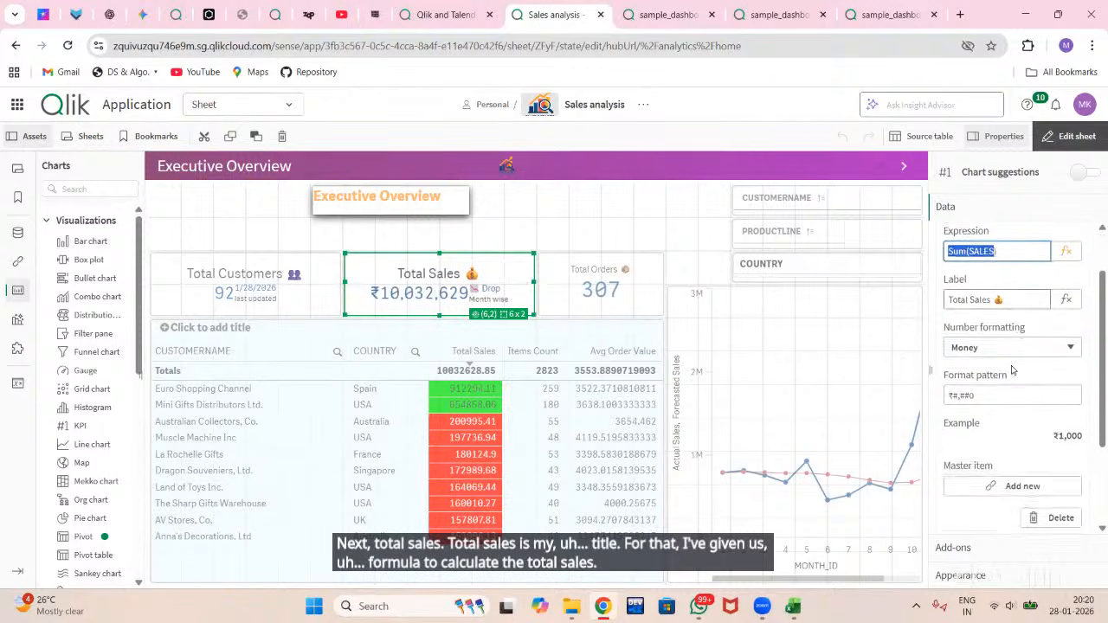
{"action": "left_click", "coordinate": [996, 297]}
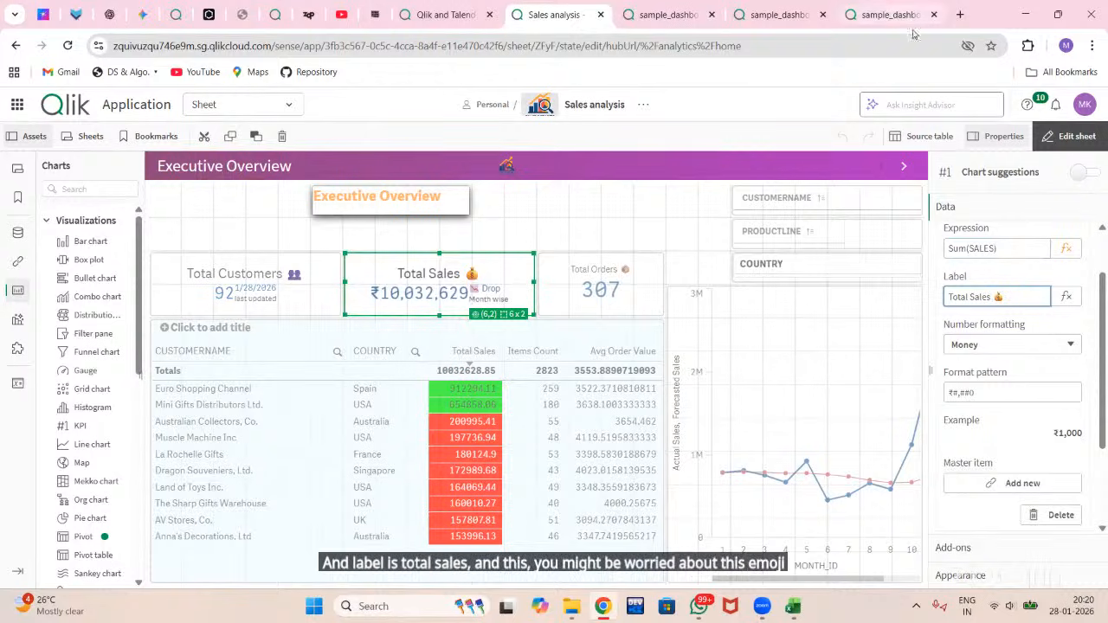
{"action": "left_click", "coordinate": [962, 15]}
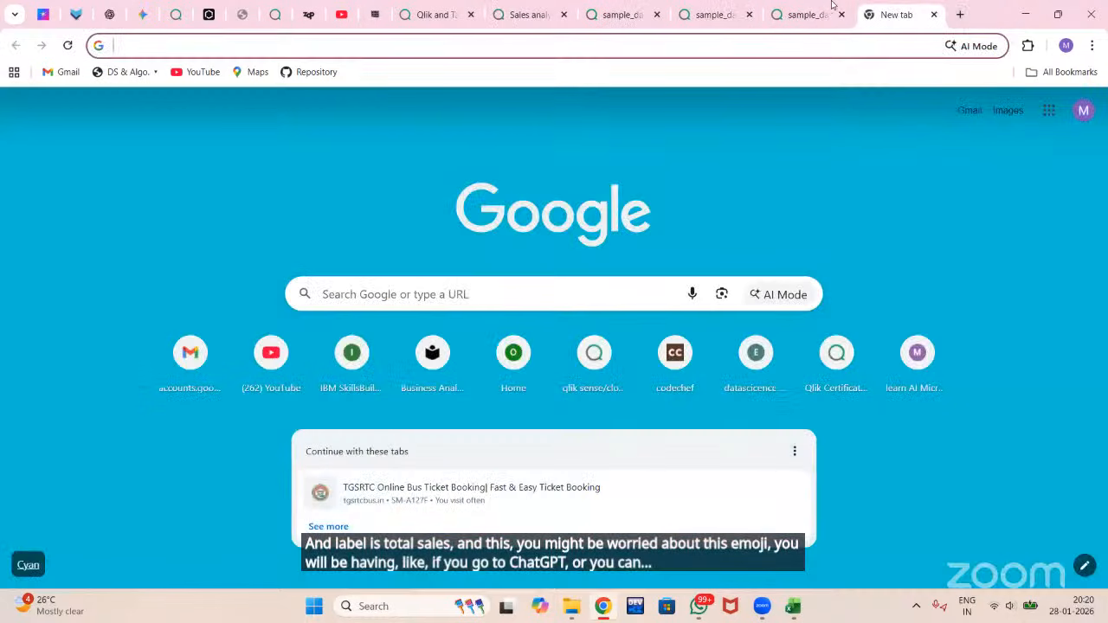
{"action": "left_click", "coordinate": [783, 14]}
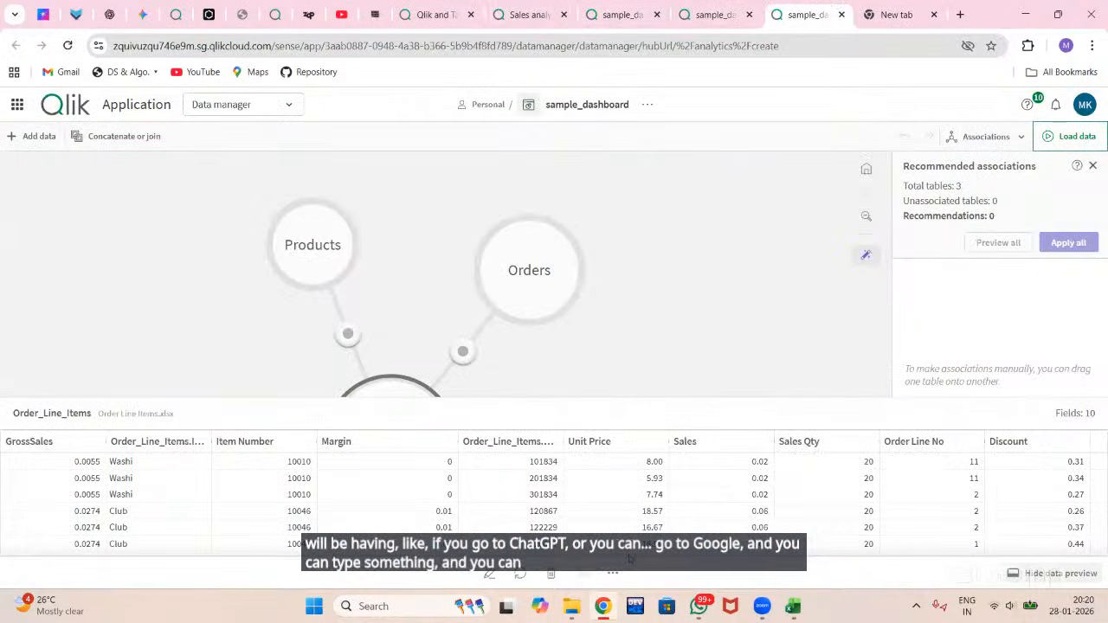
{"action": "left_click", "coordinate": [520, 13]}
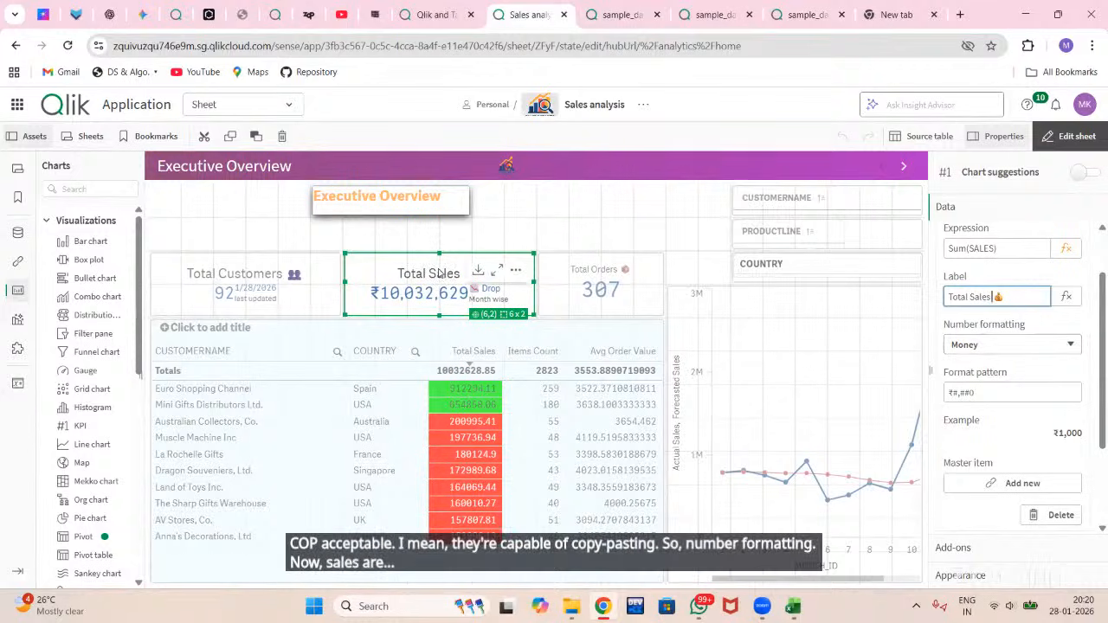
Step: Try Auto number formatting on the Total Sales KPI, set it to Money with the default dollar pattern, and review the format pattern
{"action": "left_click", "coordinate": [979, 346]}
{"action": "left_click", "coordinate": [974, 366]}
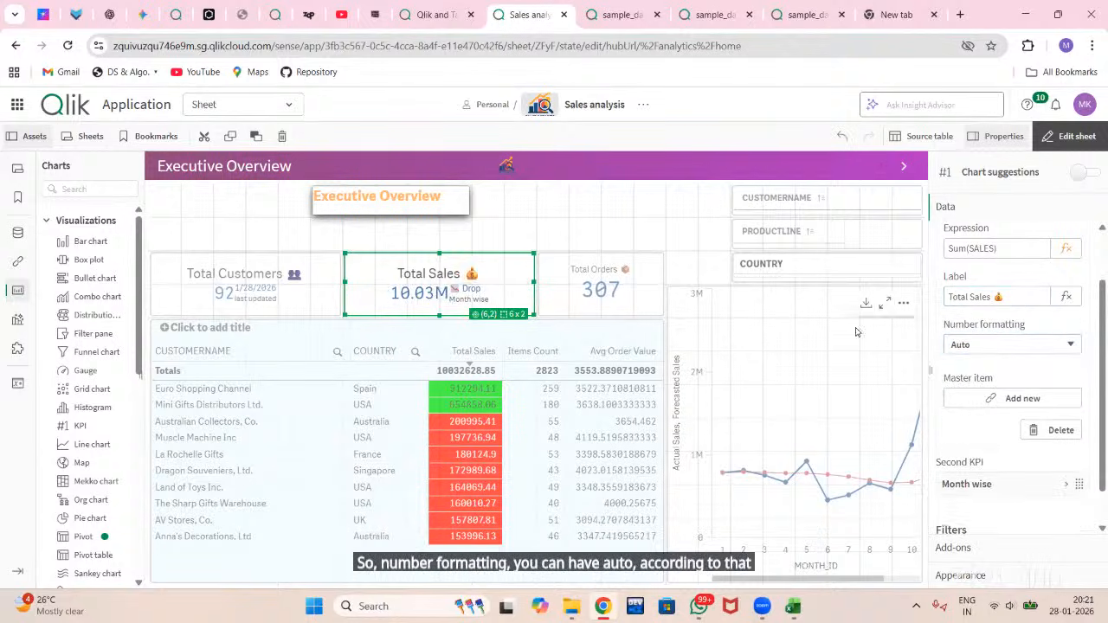
{"action": "left_click", "coordinate": [979, 345]}
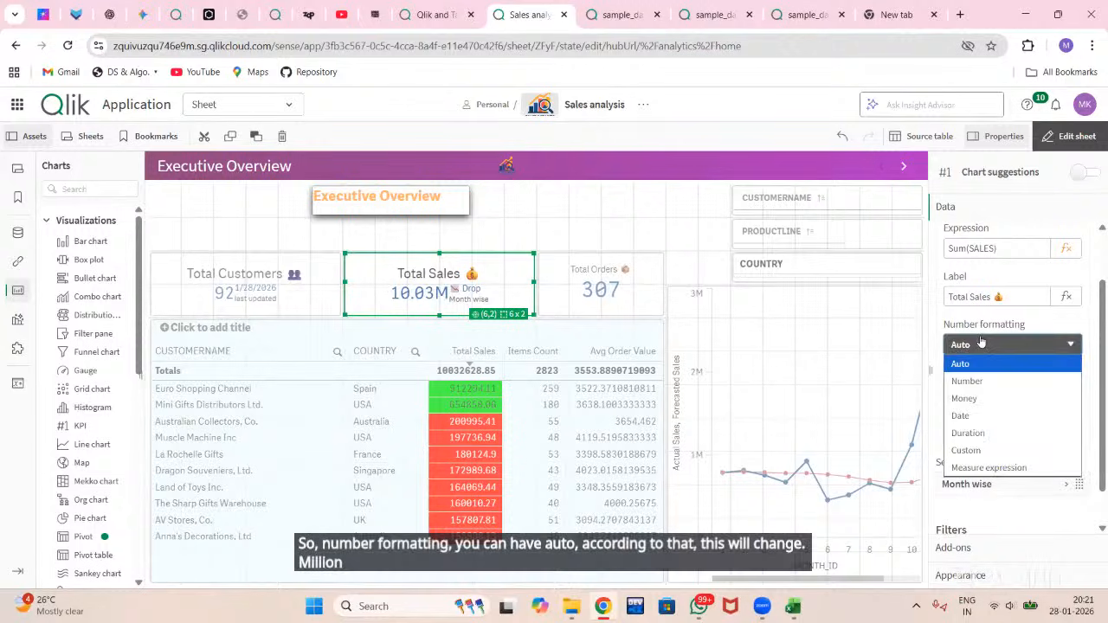
{"action": "left_click", "coordinate": [965, 399]}
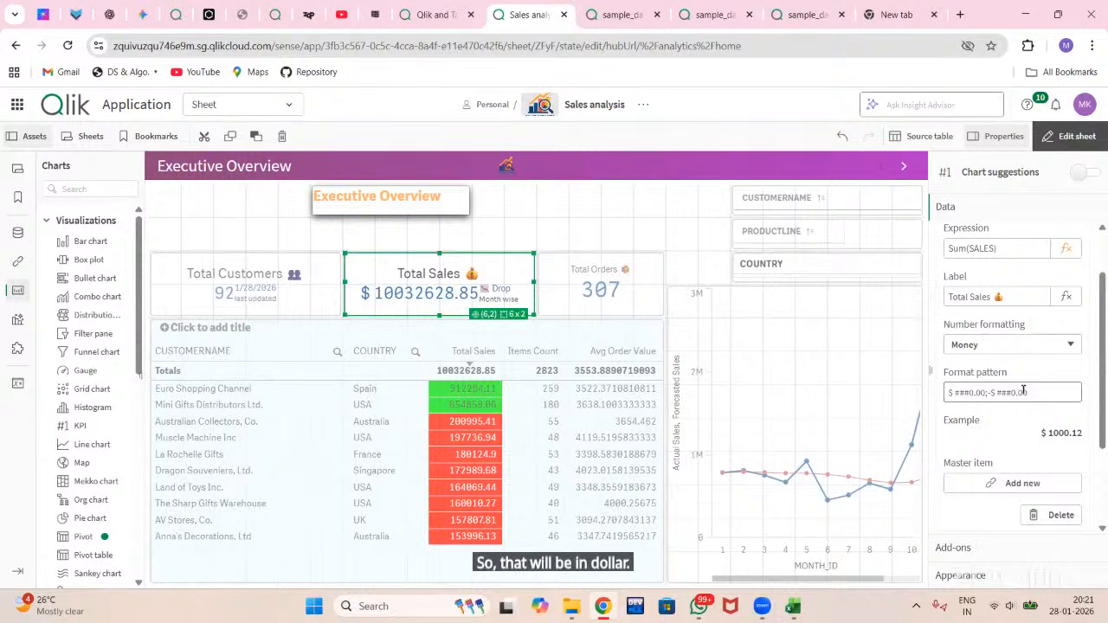
{"action": "scroll", "coordinate": [1022, 389], "scroll_direction": "down", "scroll_amount": 3}
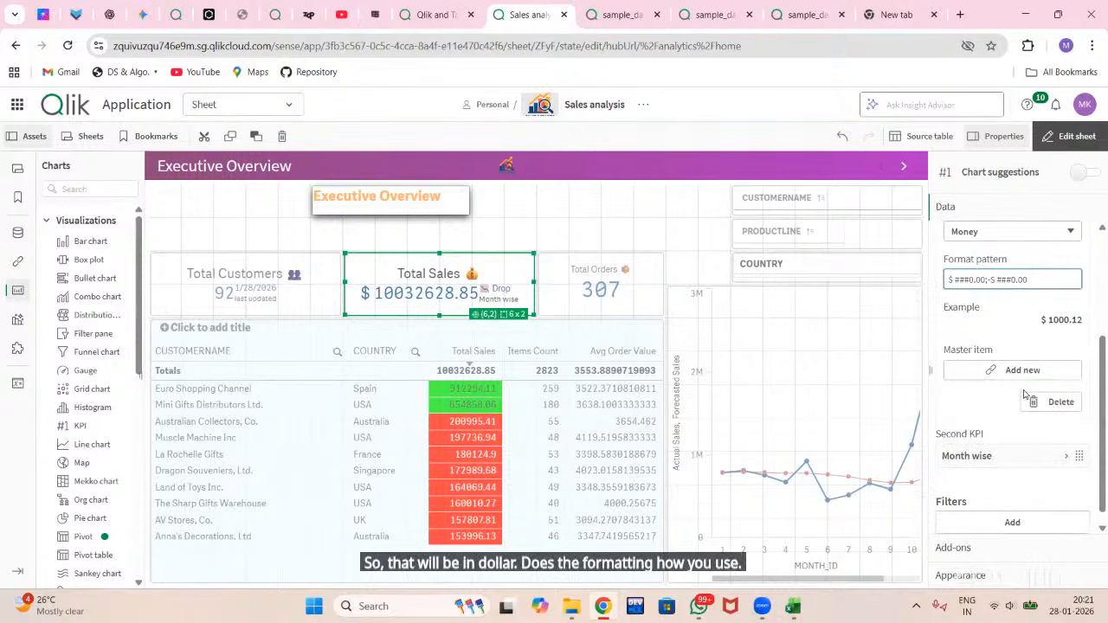
{"action": "scroll", "coordinate": [1005, 342], "scroll_direction": "up", "scroll_amount": 2}
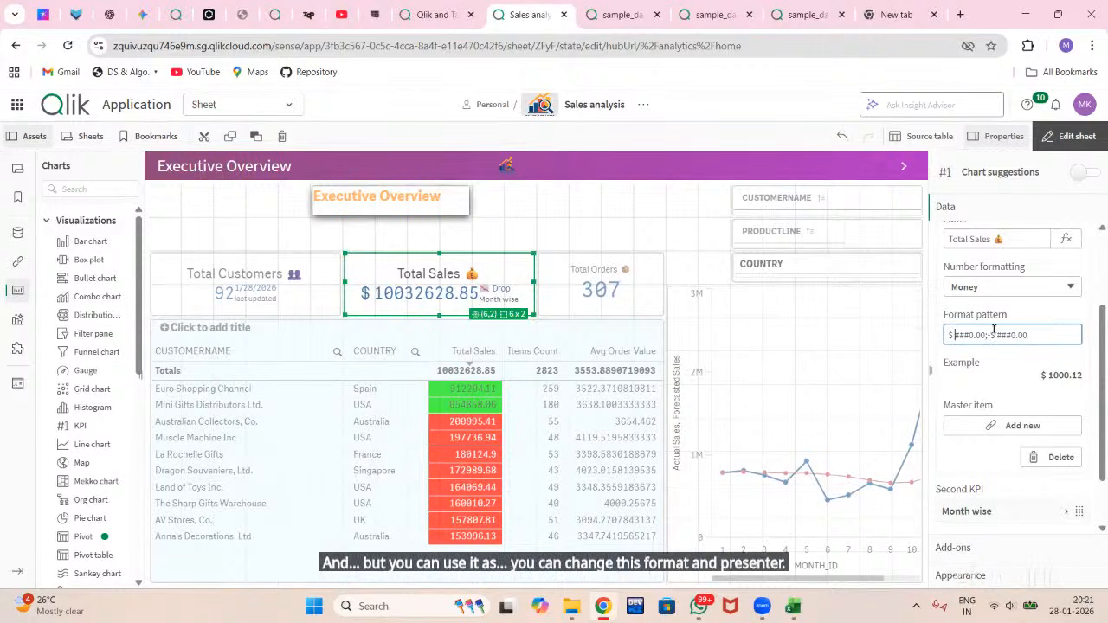
{"action": "scroll", "coordinate": [1017, 366], "scroll_direction": "down", "scroll_amount": 2}
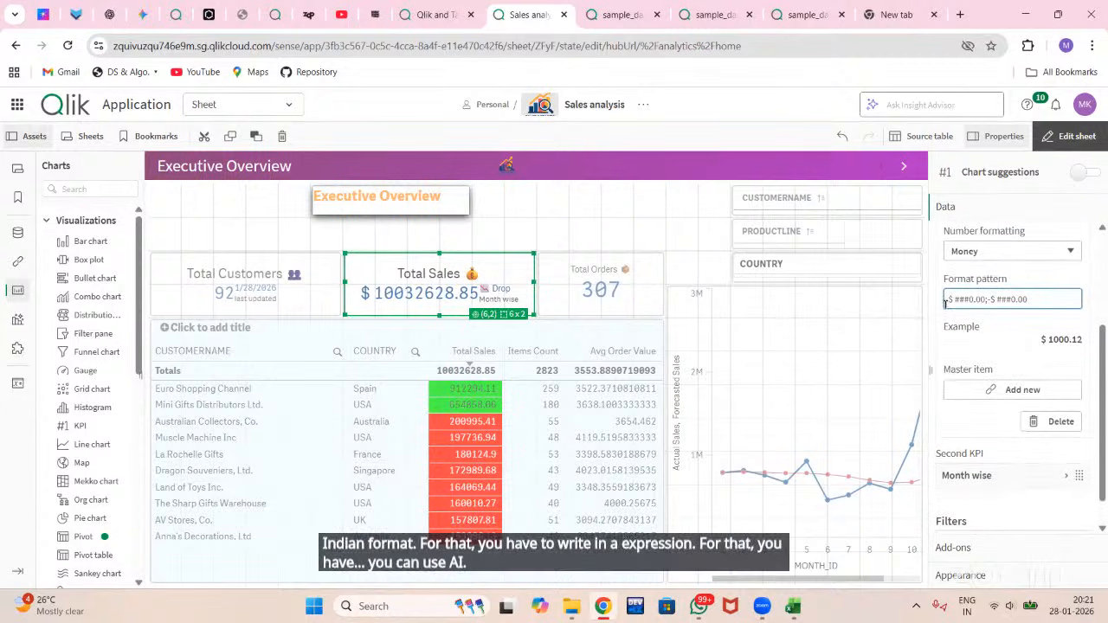
{"action": "scroll", "coordinate": [946, 301], "scroll_direction": "down", "scroll_amount": 2}
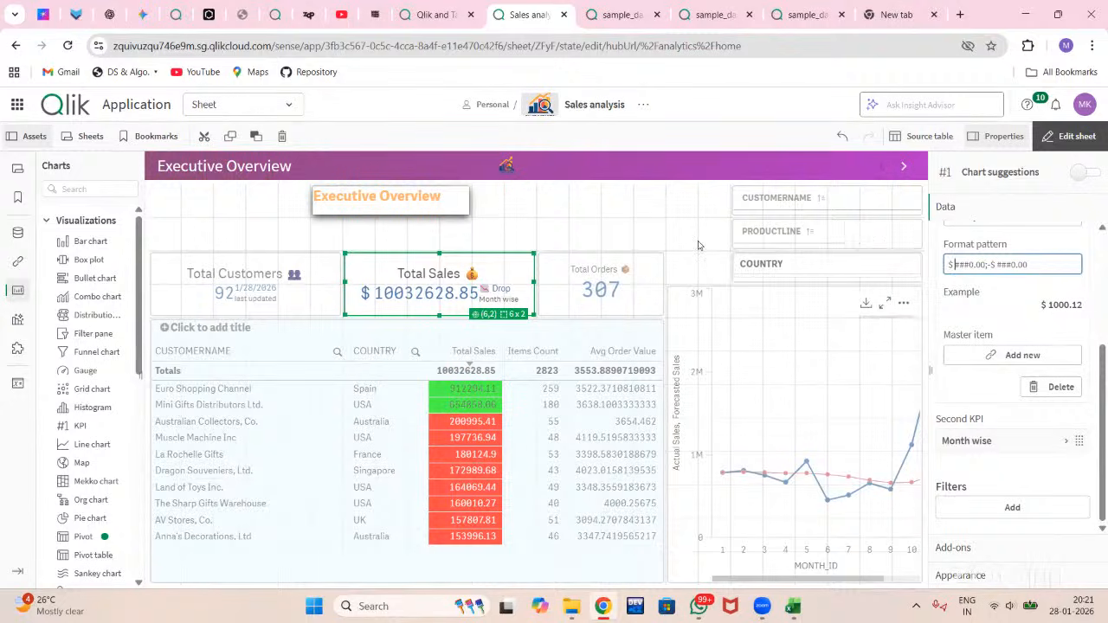
Step: Check the Total Orders KPI's measures and examine the Total Sales column's settings in the customer table
{"action": "left_click", "coordinate": [632, 267]}
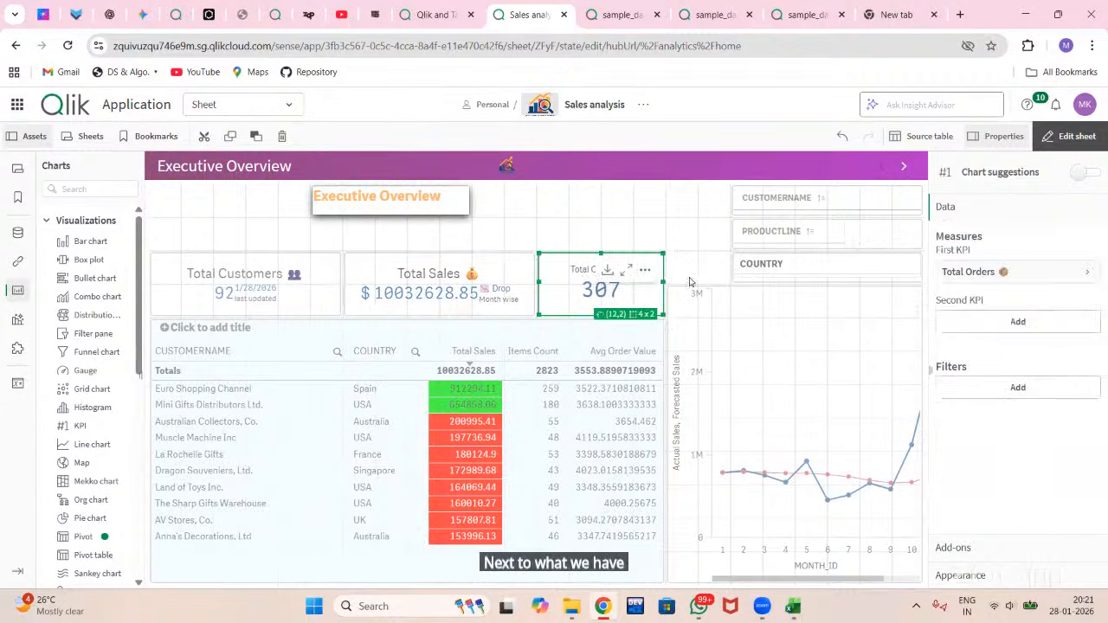
{"action": "left_click", "coordinate": [362, 339]}
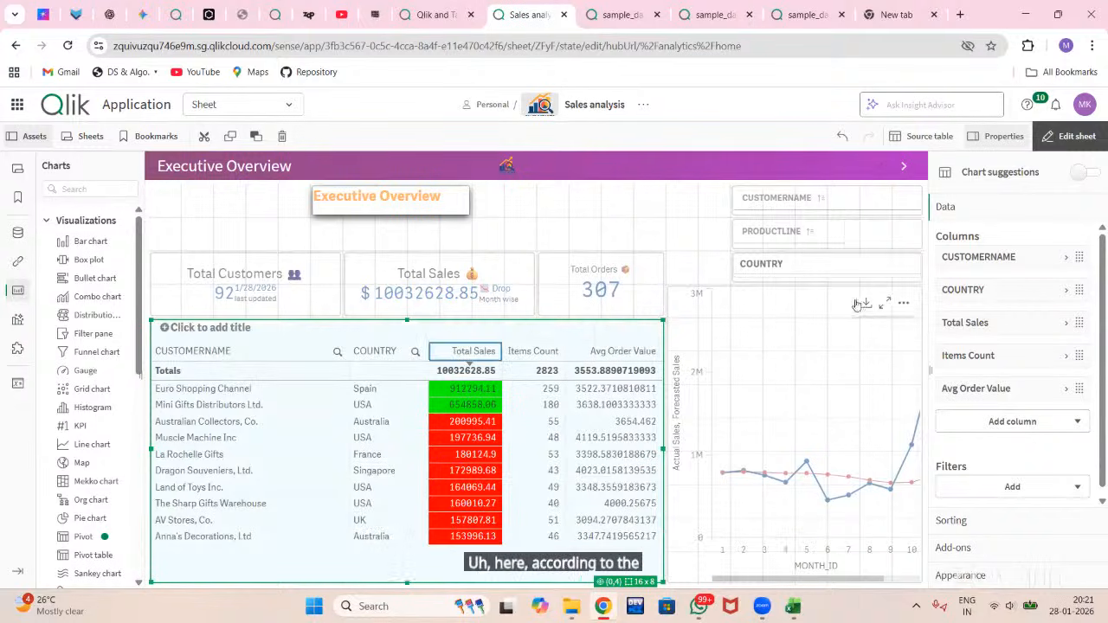
{"action": "left_click", "coordinate": [951, 324]}
{"action": "scroll", "coordinate": [951, 324], "scroll_direction": "down", "scroll_amount": 5}
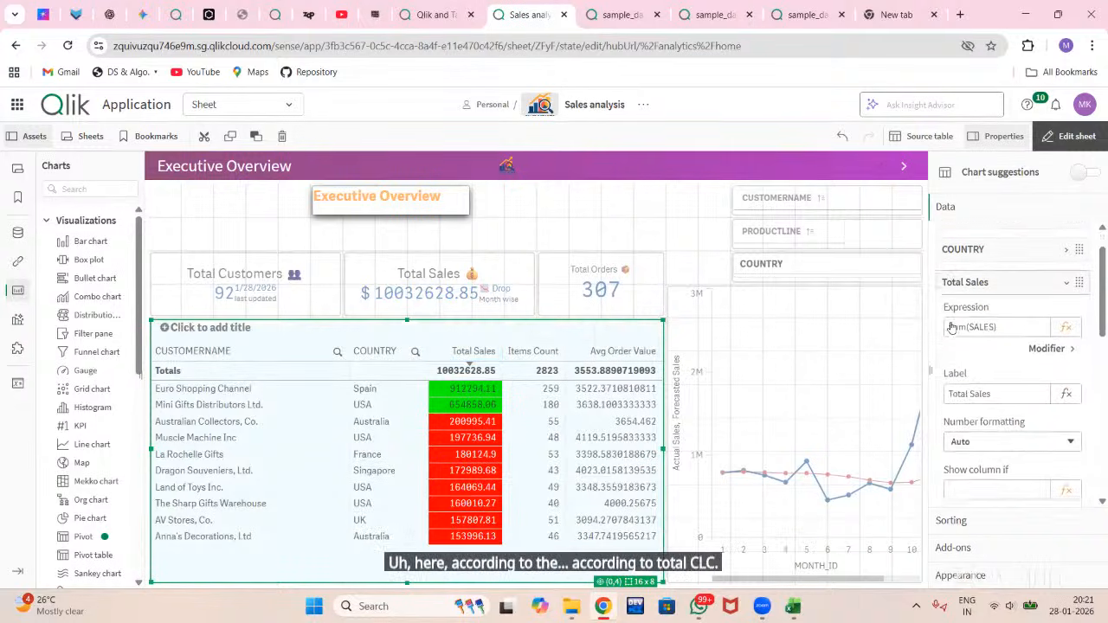
{"action": "scroll", "coordinate": [951, 324], "scroll_direction": "down", "scroll_amount": 6}
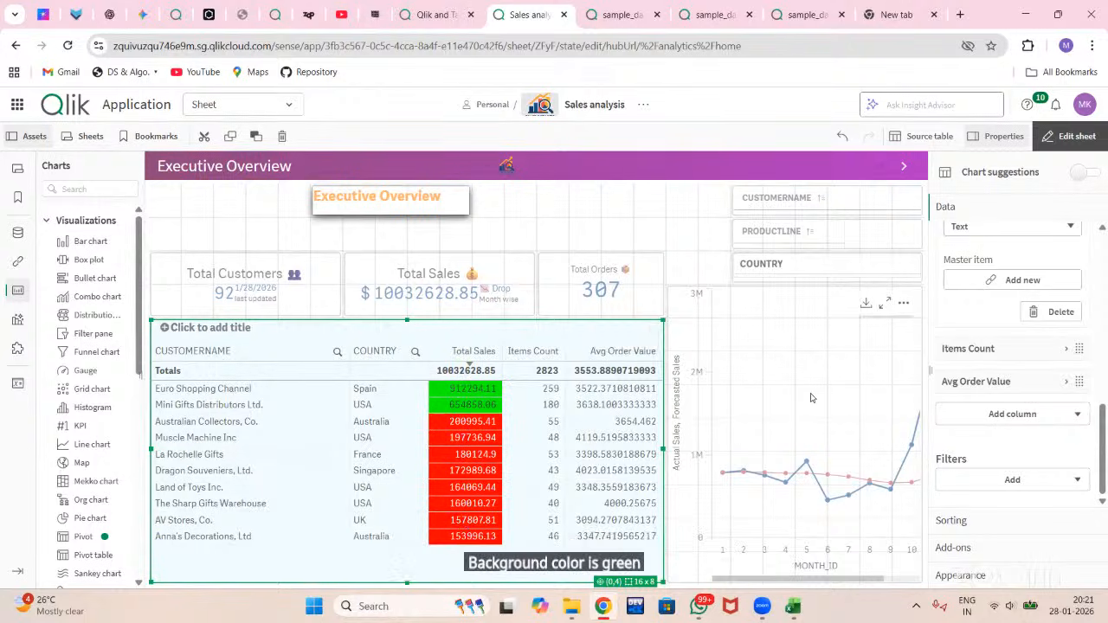
Step: Leave edit mode and sort the CUSTOMERNAME filter in descending order
{"action": "left_click", "coordinate": [1064, 139]}
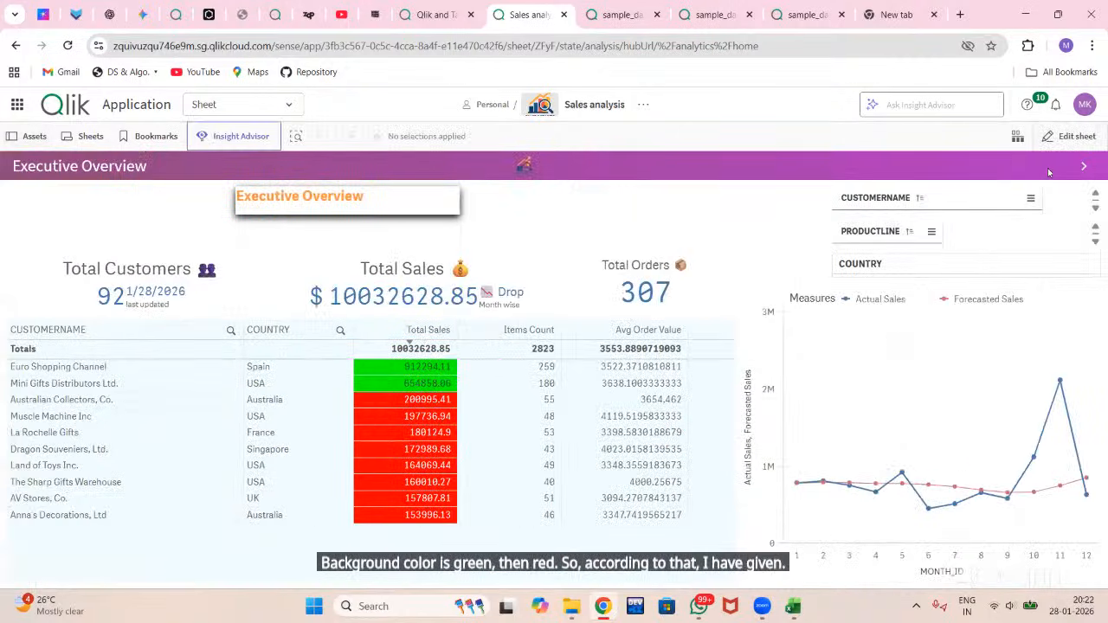
{"action": "left_click", "coordinate": [900, 206]}
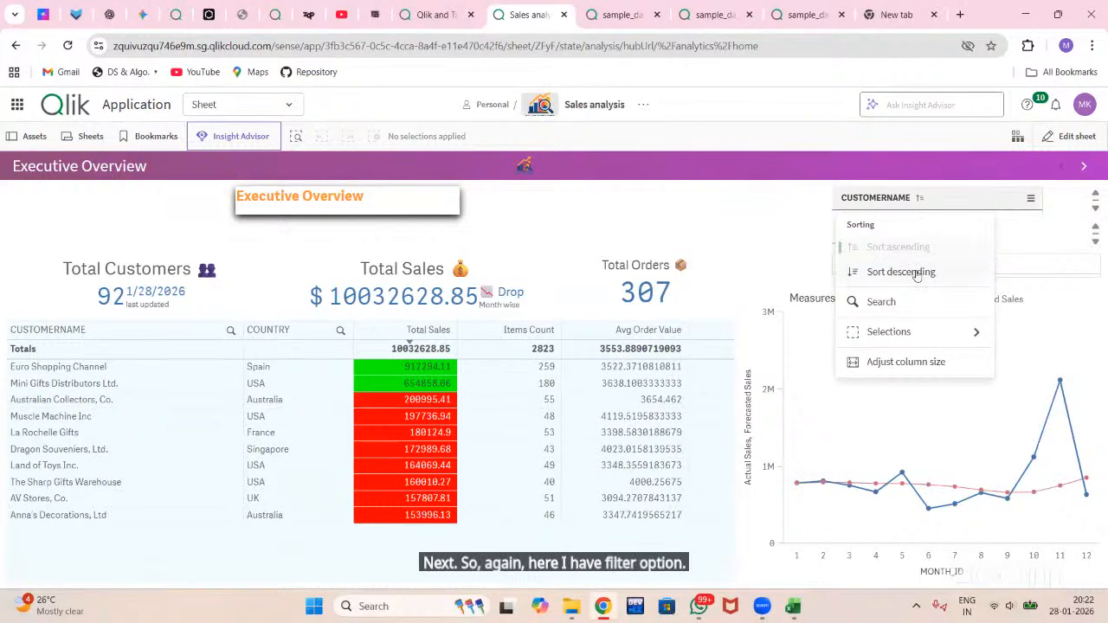
{"action": "left_click", "coordinate": [918, 274]}
Step: Select all values in the PRODUCTLINE filter
{"action": "left_click", "coordinate": [889, 231]}
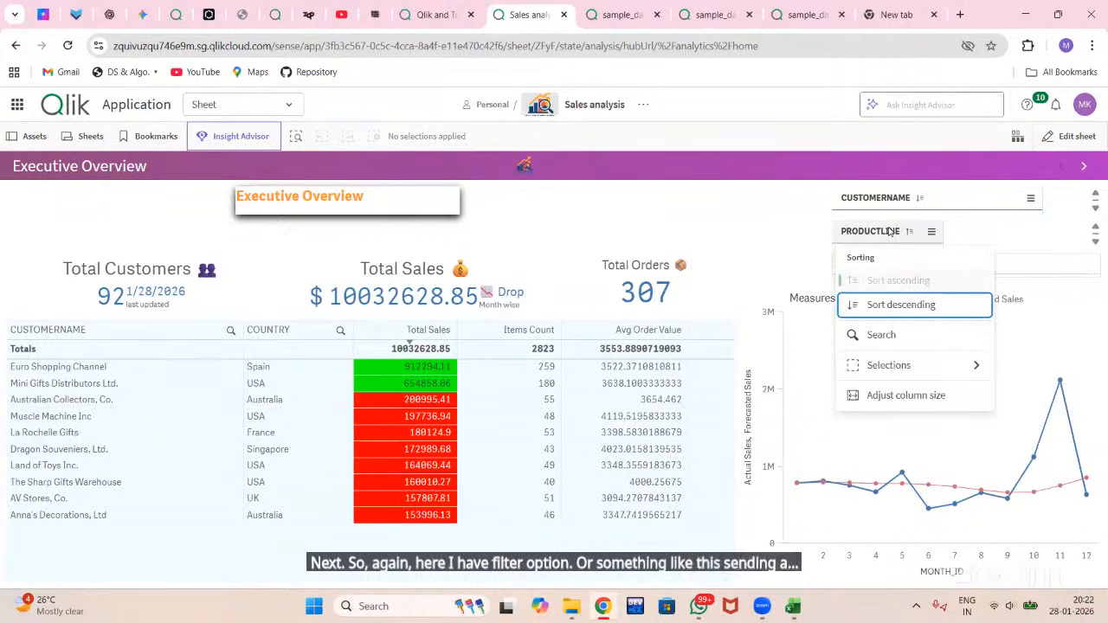
{"action": "mouse_move", "coordinate": [876, 364]}
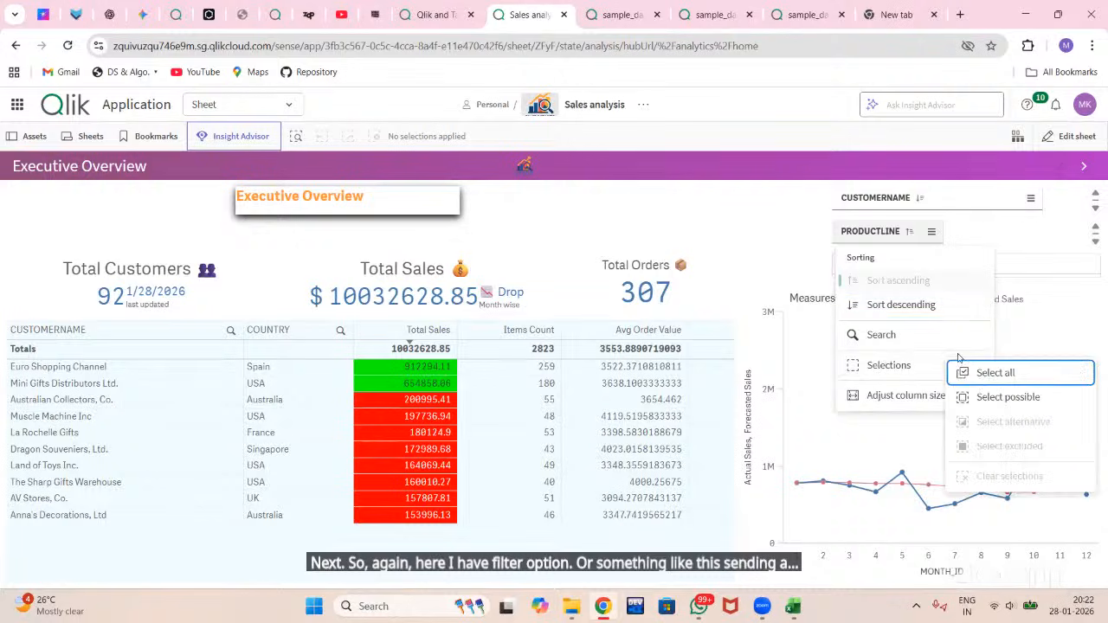
{"action": "left_click", "coordinate": [994, 374]}
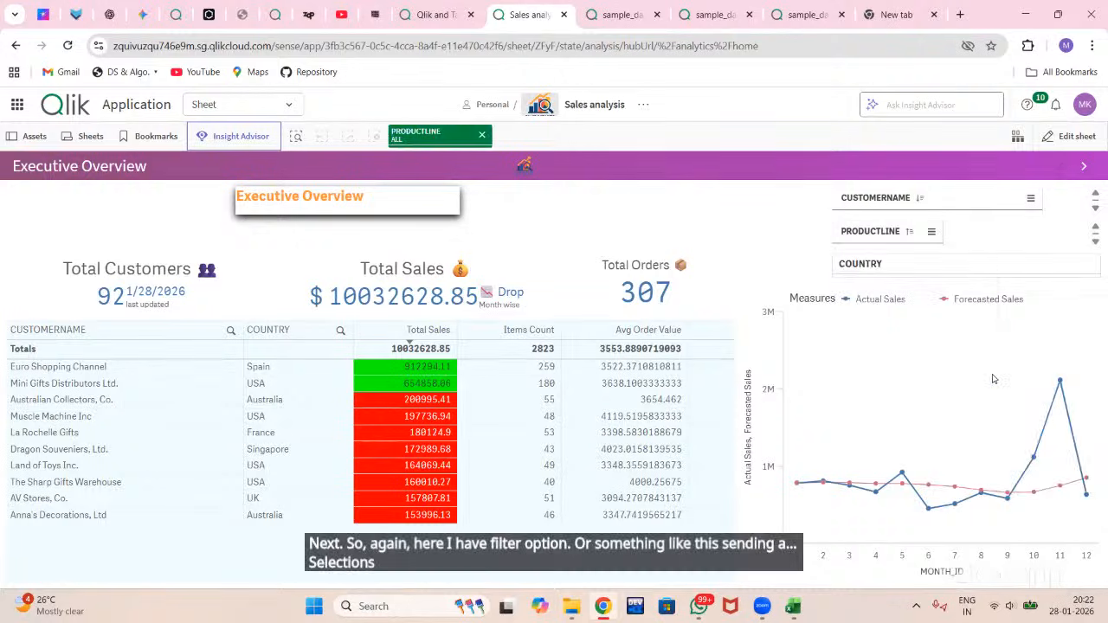
Step: Filter the Executive Overview sheet to Australia in the COUNTRY filter
{"action": "left_click", "coordinate": [883, 273]}
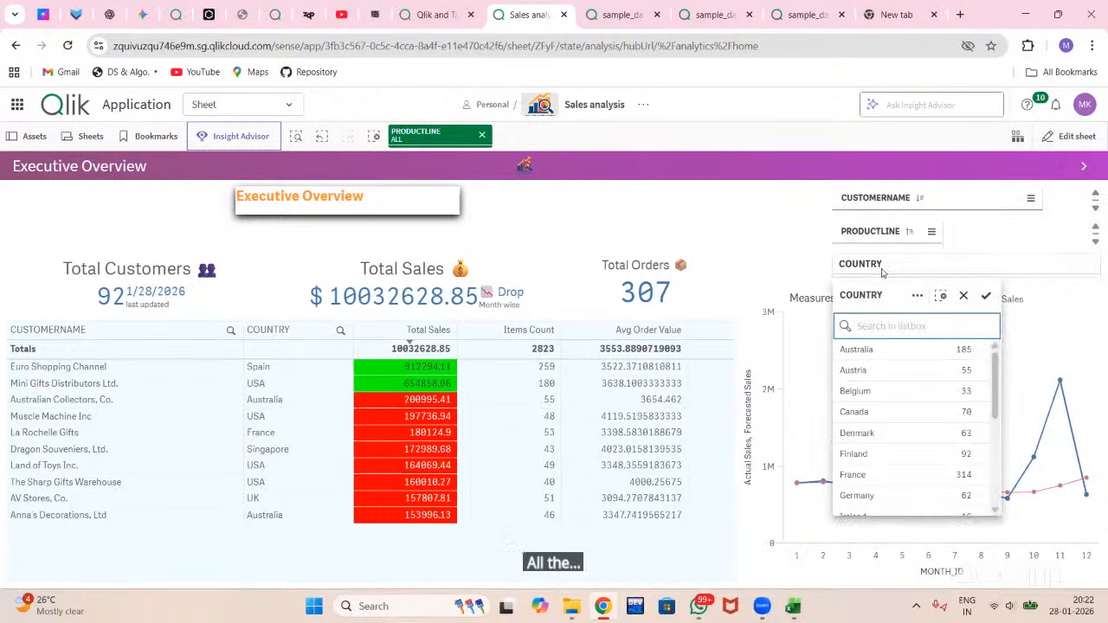
{"action": "left_click", "coordinate": [875, 350]}
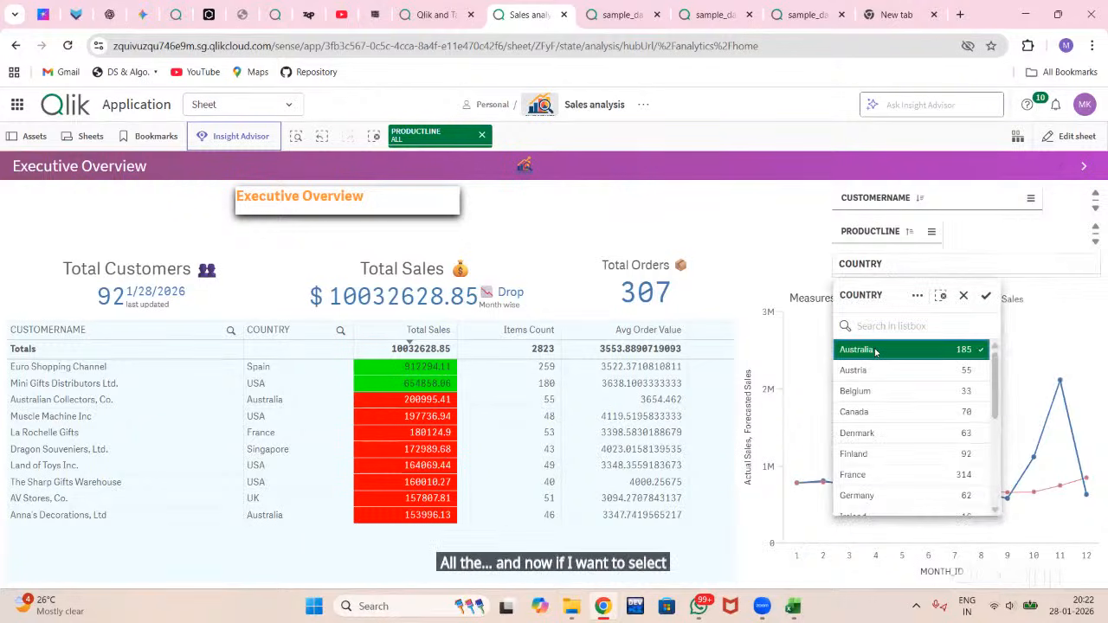
{"action": "left_click", "coordinate": [992, 304]}
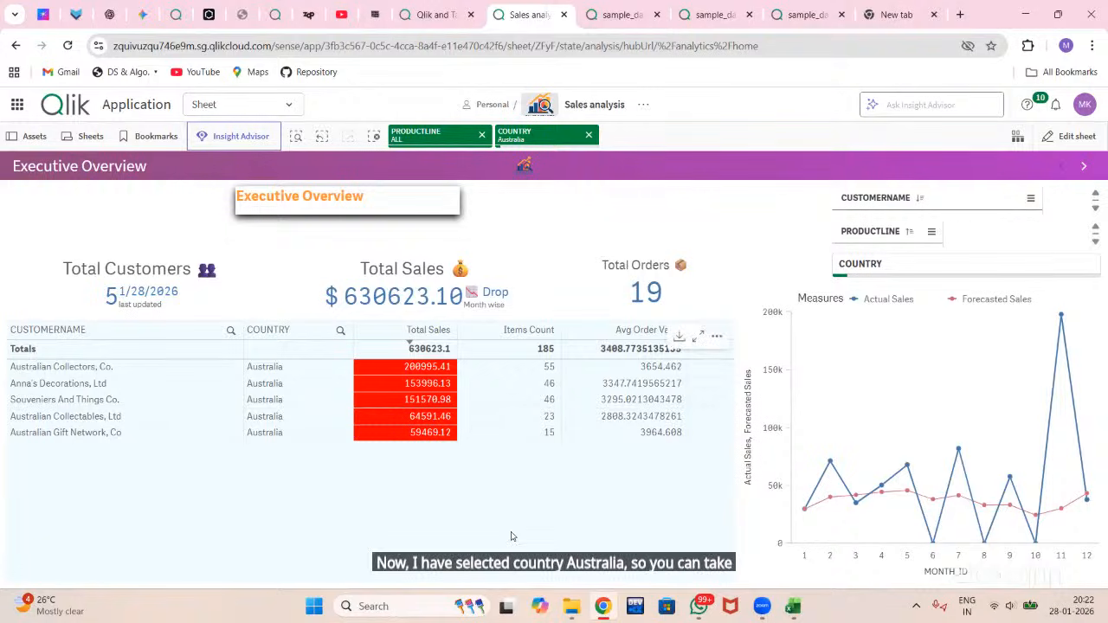
Step: Add Austria, Belgium and Canada to the COUNTRY filter selection
{"action": "left_click", "coordinate": [868, 269]}
{"action": "left_click", "coordinate": [854, 372]}
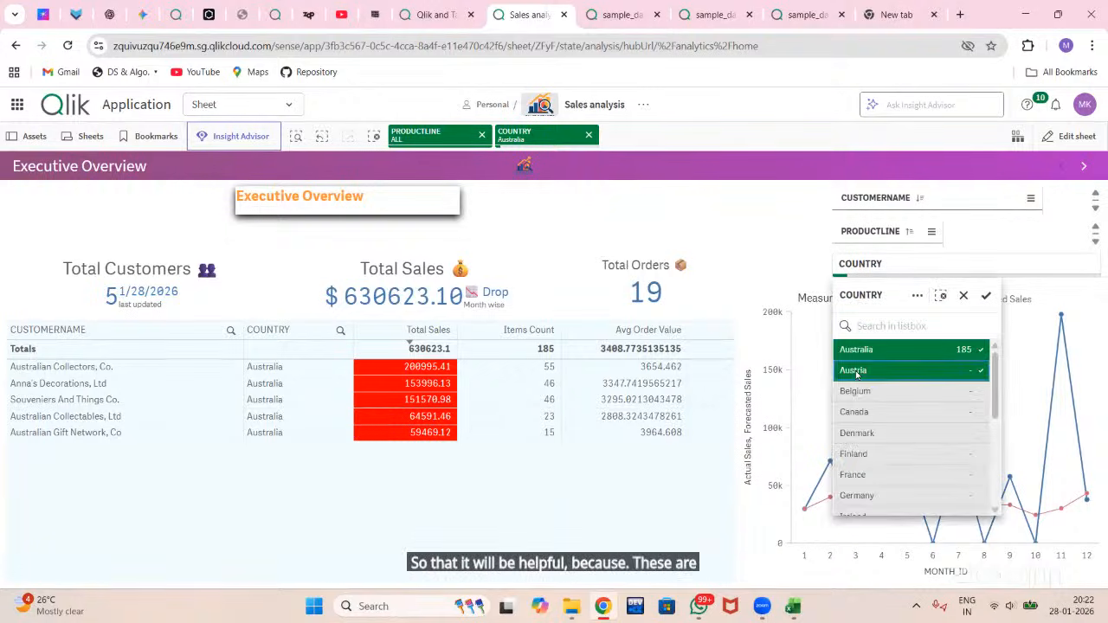
{"action": "left_click", "coordinate": [861, 392]}
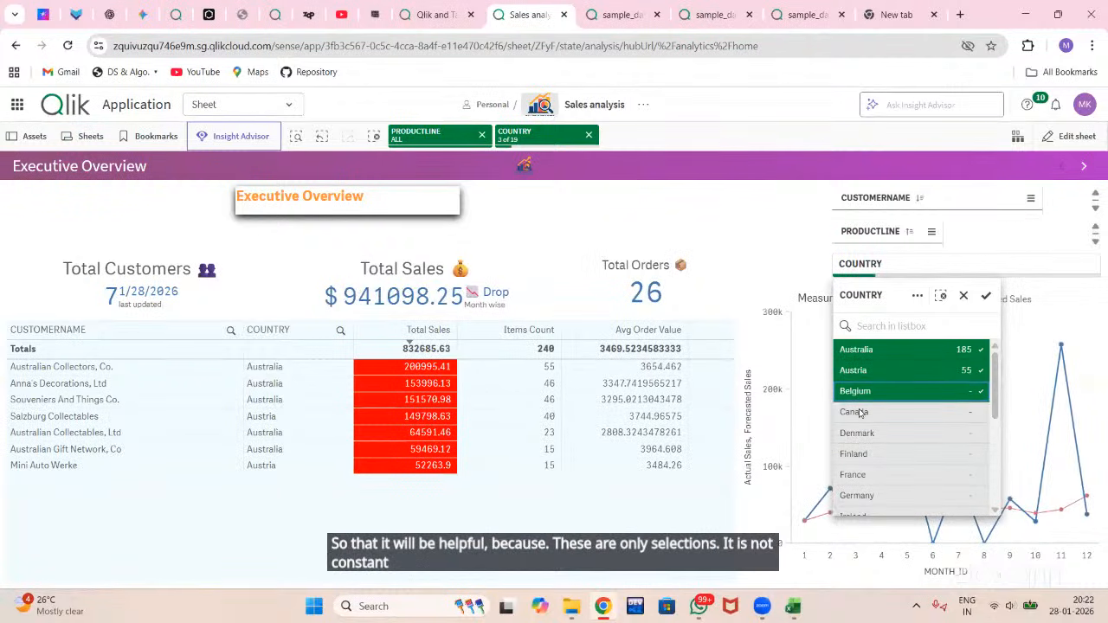
{"action": "left_click", "coordinate": [856, 413]}
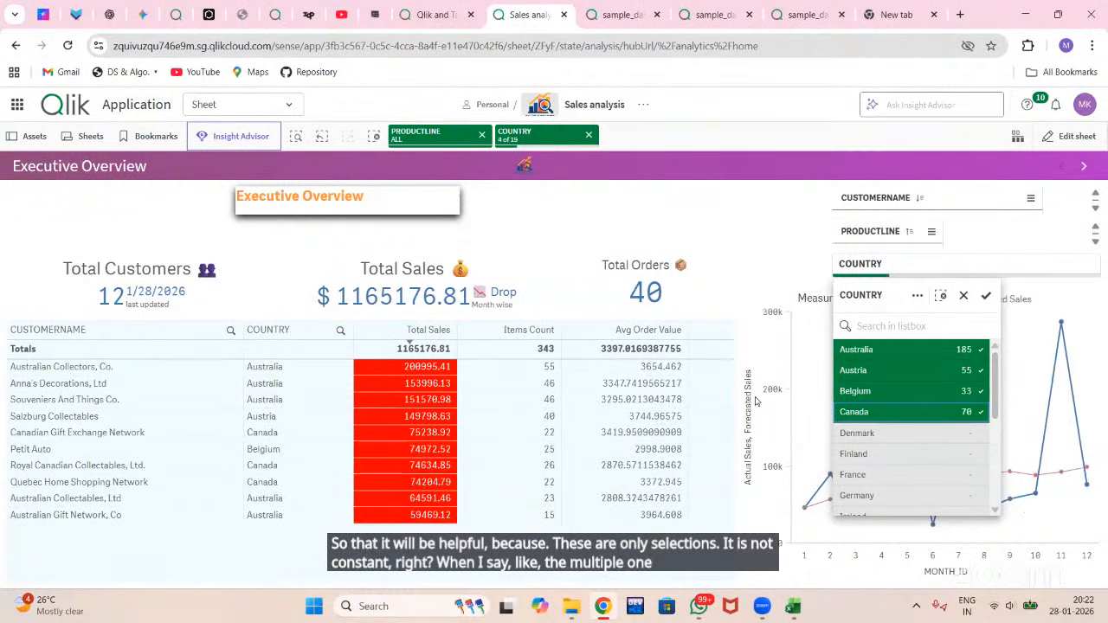
Step: Deselect the other countries and keep only Australia selected in the COUNTRY filter
{"action": "left_click", "coordinate": [869, 352]}
{"action": "left_click", "coordinate": [902, 372]}
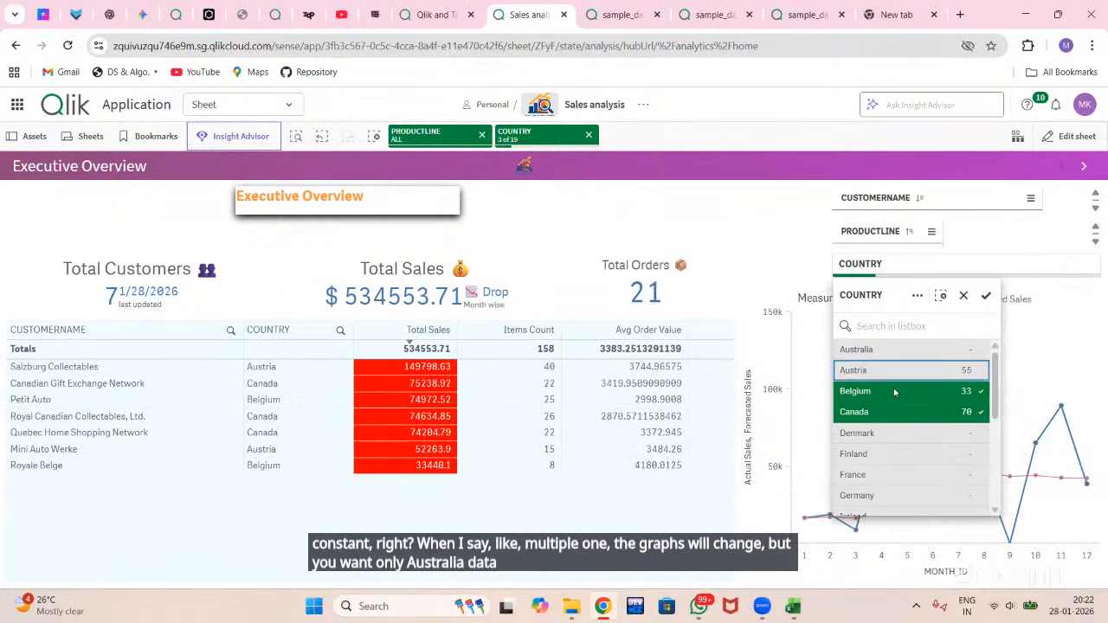
{"action": "left_click", "coordinate": [895, 394]}
{"action": "left_click", "coordinate": [881, 431]}
{"action": "left_click", "coordinate": [881, 431]}
{"action": "left_click", "coordinate": [882, 399]}
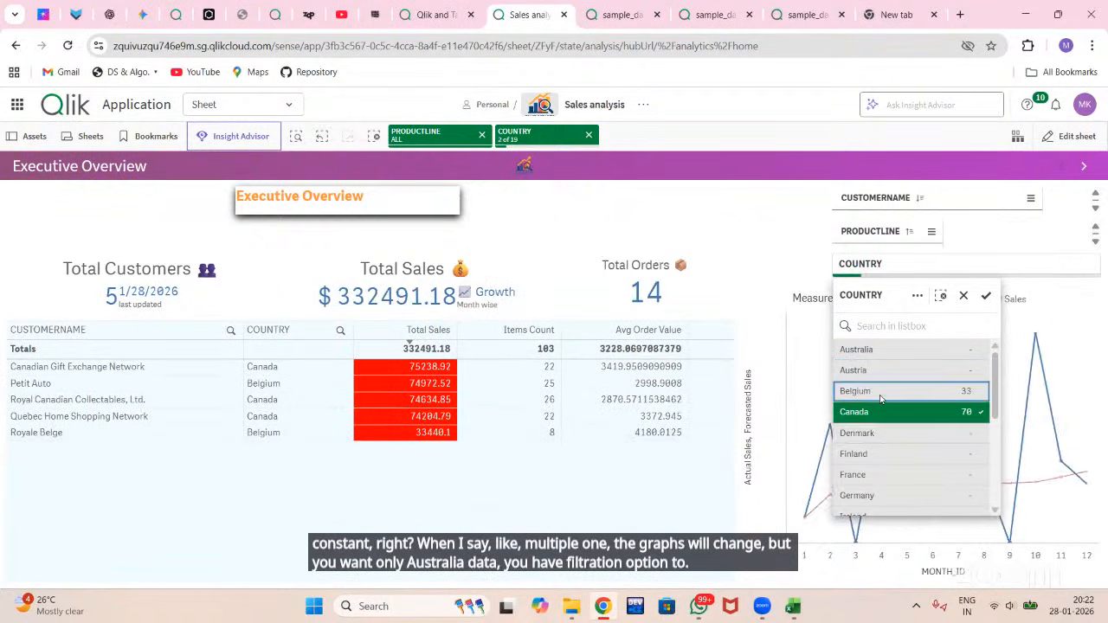
{"action": "left_click", "coordinate": [882, 412]}
{"action": "left_click", "coordinate": [879, 349]}
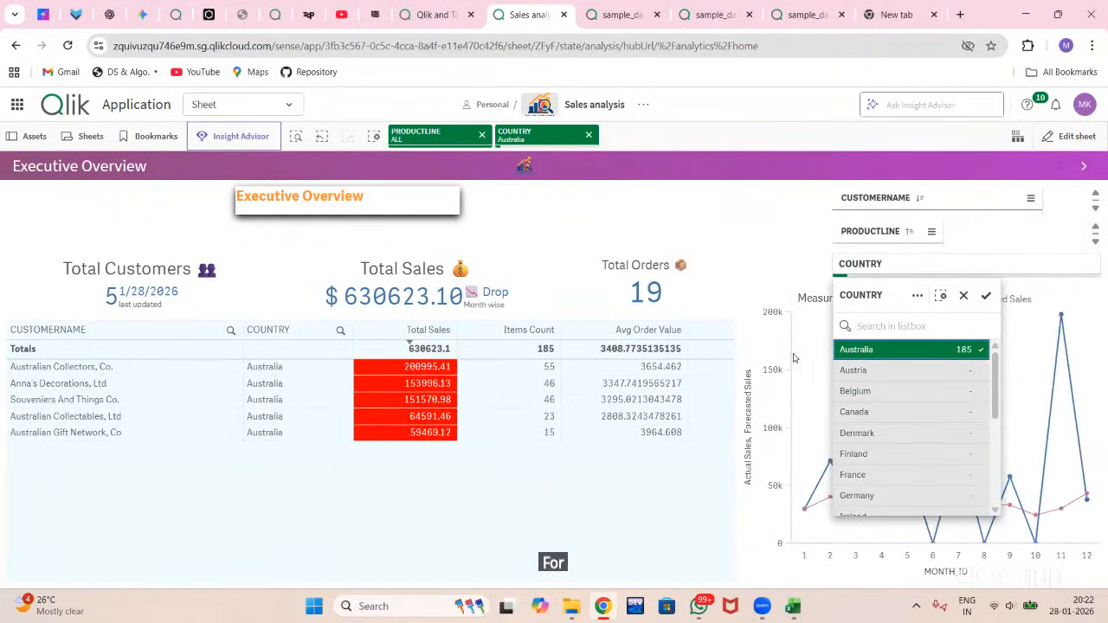
{"action": "left_click", "coordinate": [963, 297]}
Step: Go to the Profitability Intelligence sheet and filter it to March from the AI Profit Anomaly Line Chart
{"action": "left_click", "coordinate": [1090, 169]}
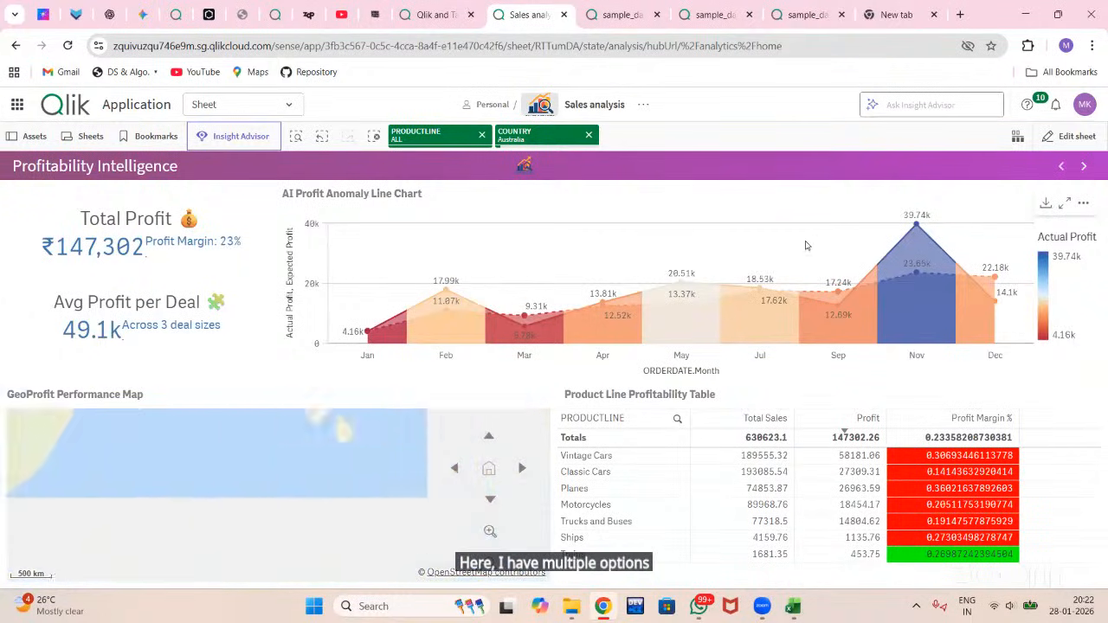
{"action": "left_click", "coordinate": [521, 332]}
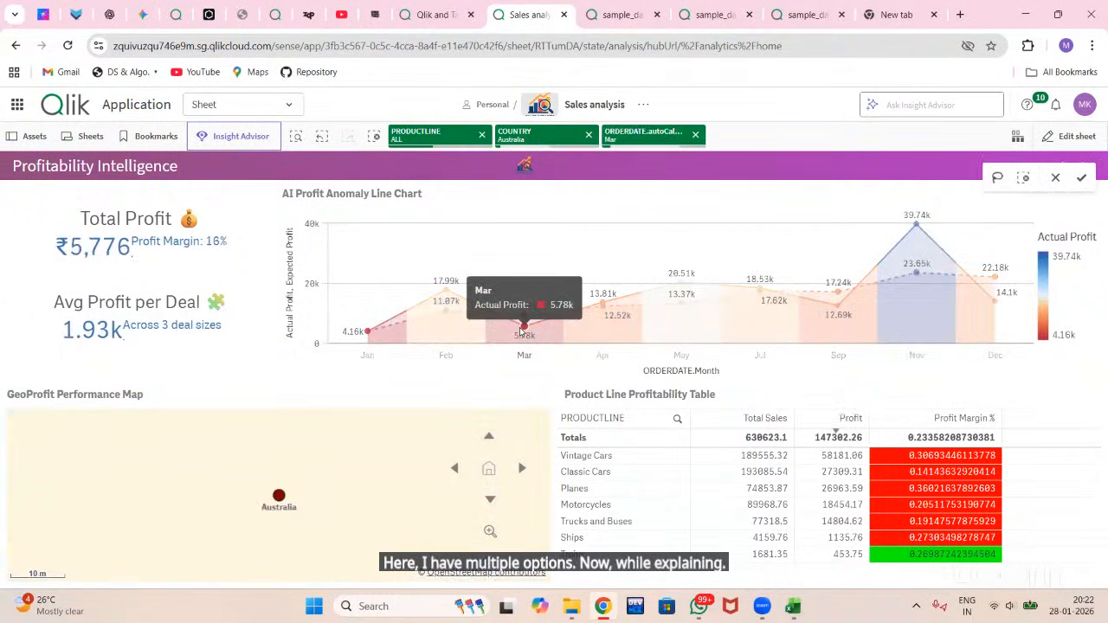
{"action": "left_click", "coordinate": [1079, 179]}
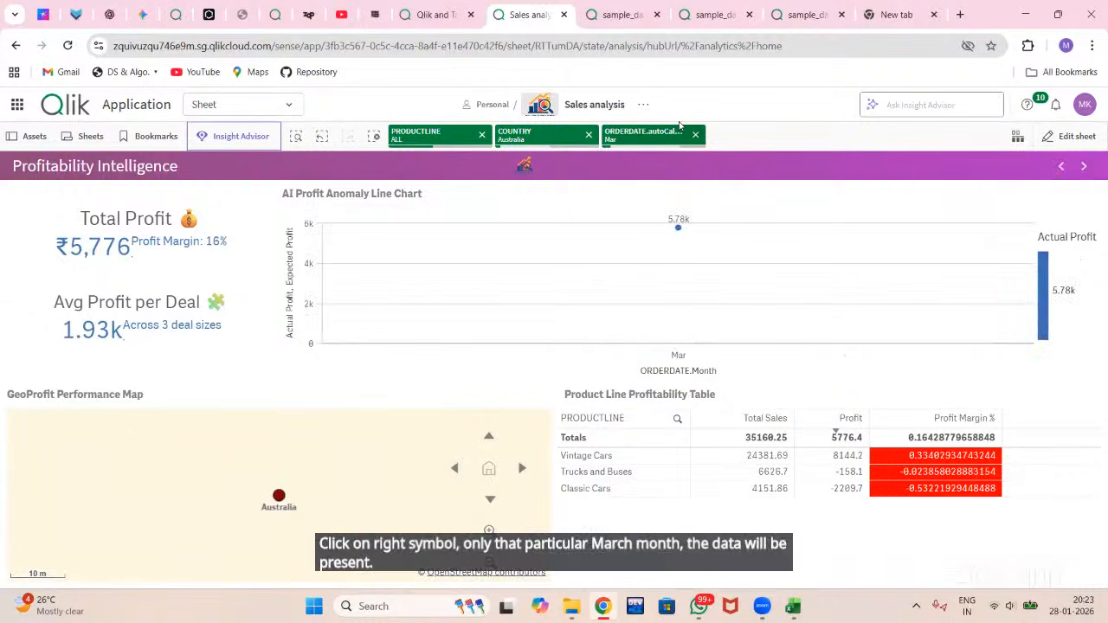
Step: Clear the order month, COUNTRY and PRODUCTLINE selections
{"action": "left_click", "coordinate": [695, 134]}
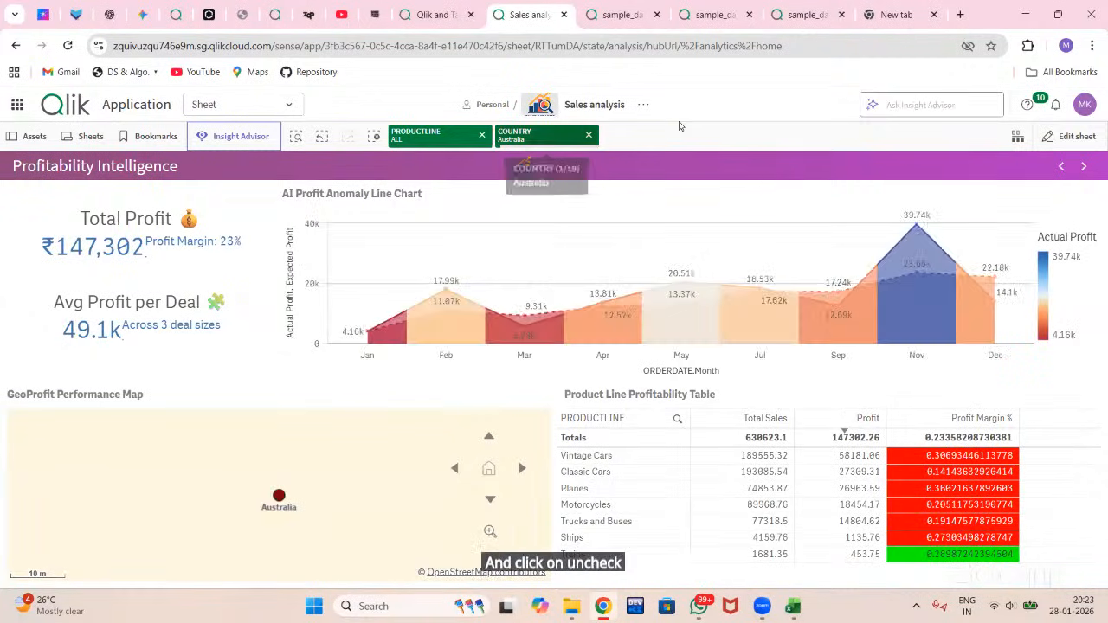
{"action": "left_click", "coordinate": [589, 136]}
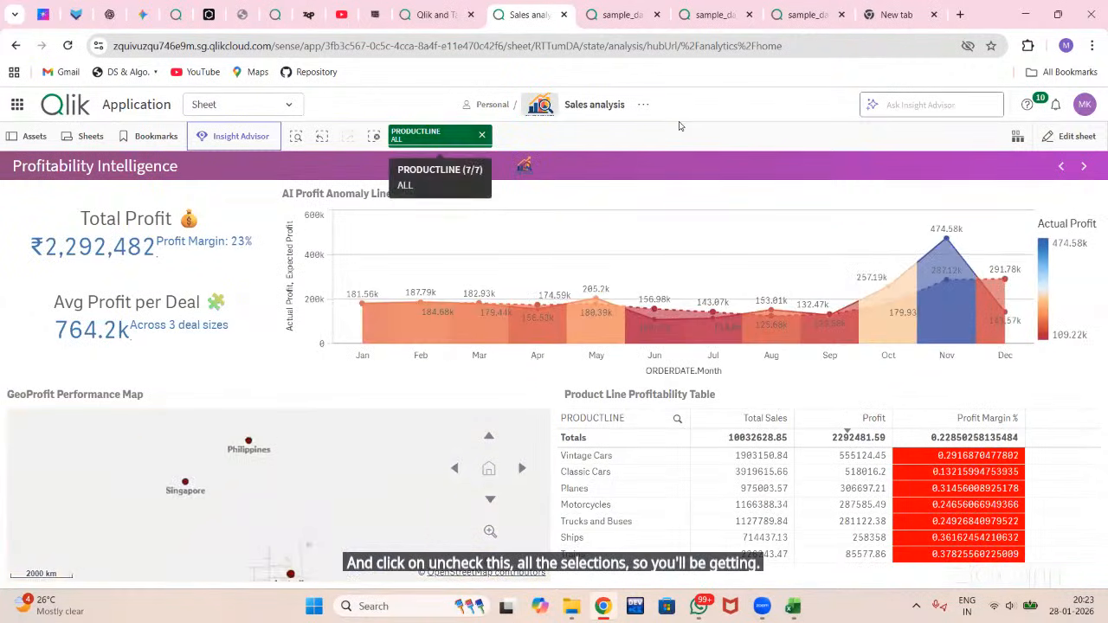
{"action": "left_click", "coordinate": [482, 135]}
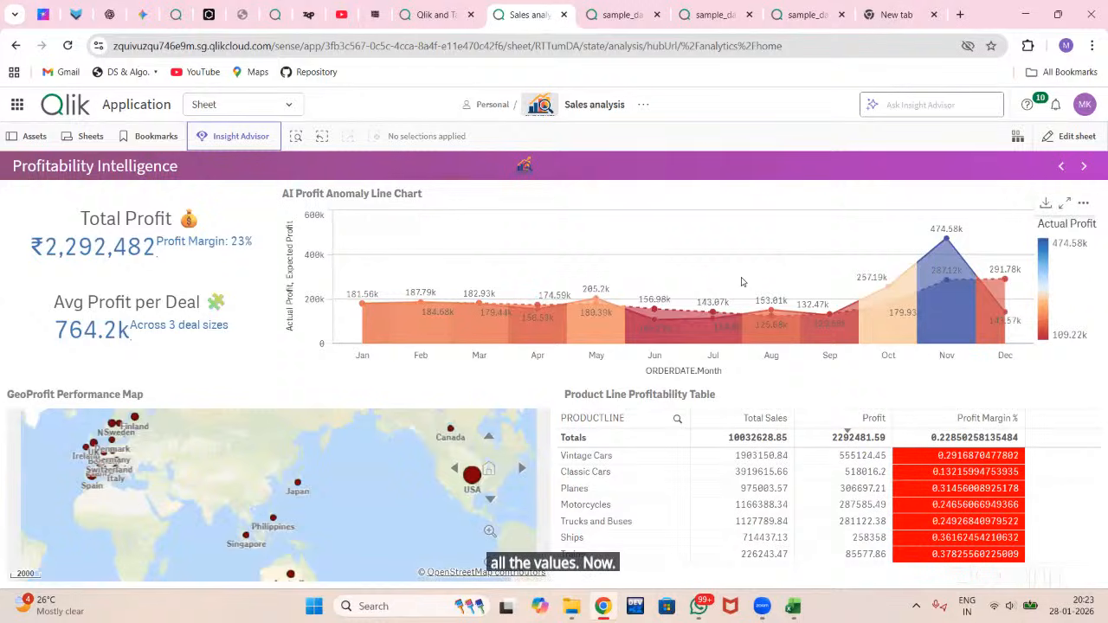
Step: Try to lasso the data points from about June to August in the AI Profit Anomaly Line Chart
{"action": "left_click", "coordinate": [741, 281]}
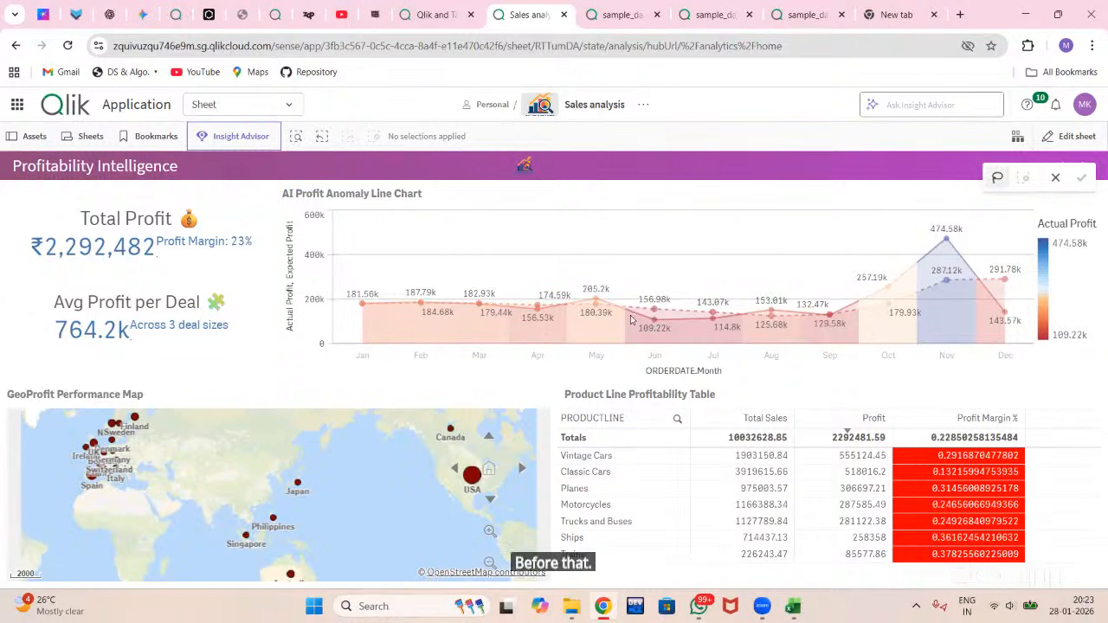
{"action": "left_click_drag", "start_coordinate": [669, 306], "coordinate": [712, 306]}
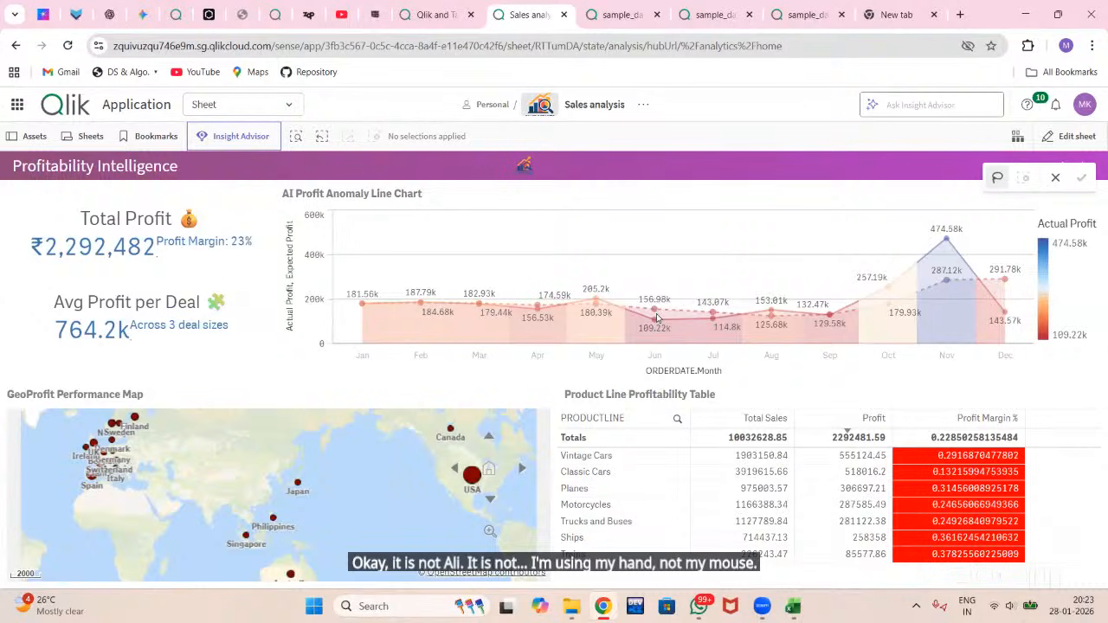
{"action": "mouse_move", "coordinate": [660, 311]}
{"action": "left_mouse_down"}
{"action": "mouse_move", "coordinate": [722, 341]}
{"action": "mouse_move", "coordinate": [753, 322]}
{"action": "left_mouse_up"}
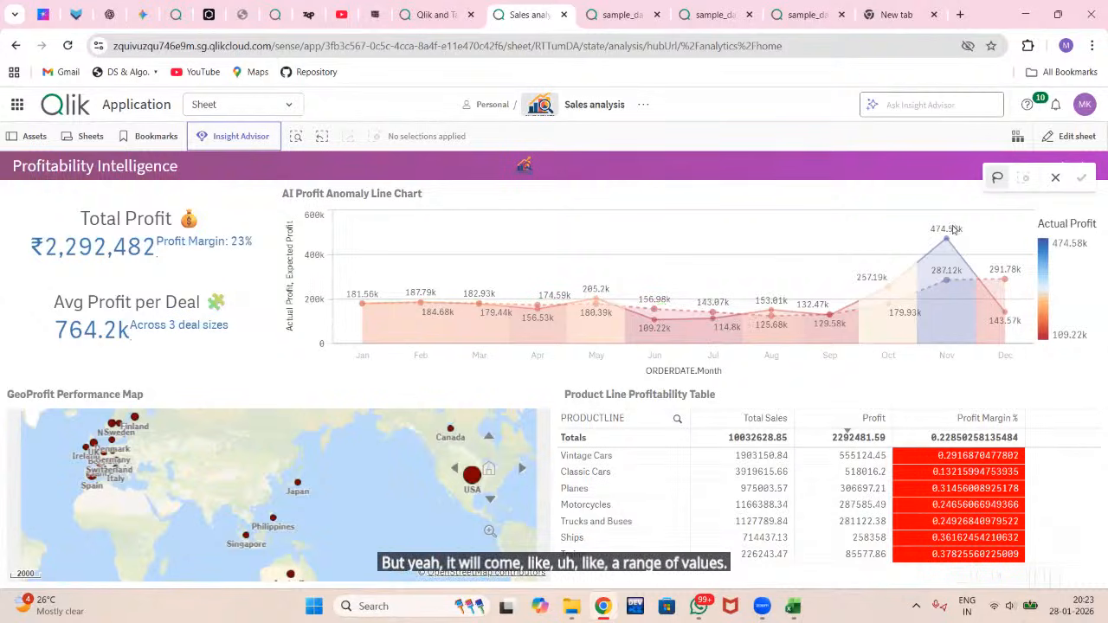
{"action": "left_click", "coordinate": [1055, 177]}
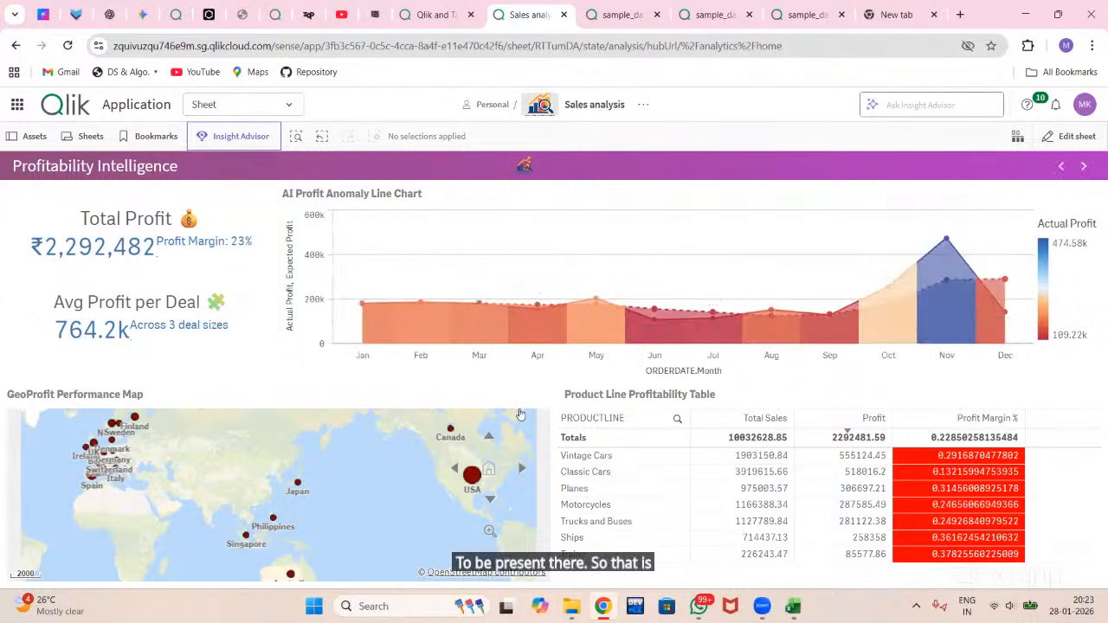
Step: Advance to the Sales Intelligence – Overview sheet and filter YEAR_ID to 2004 from the Top PRODUCTCODE pivot table
{"action": "left_click", "coordinate": [1083, 165]}
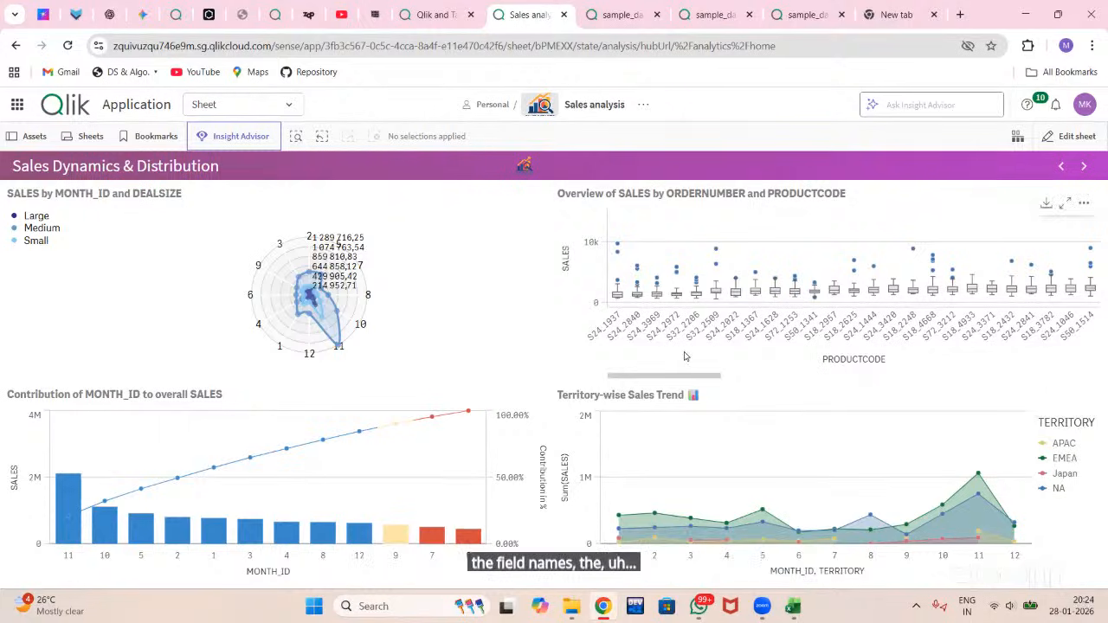
{"action": "left_click", "coordinate": [1082, 174]}
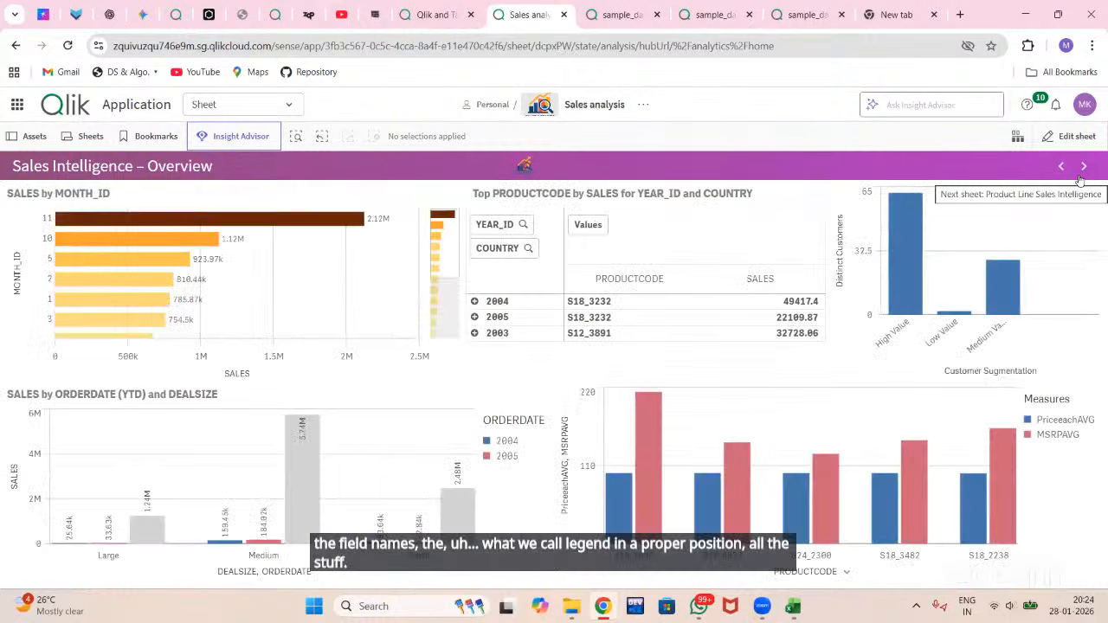
{"action": "left_click", "coordinate": [490, 226]}
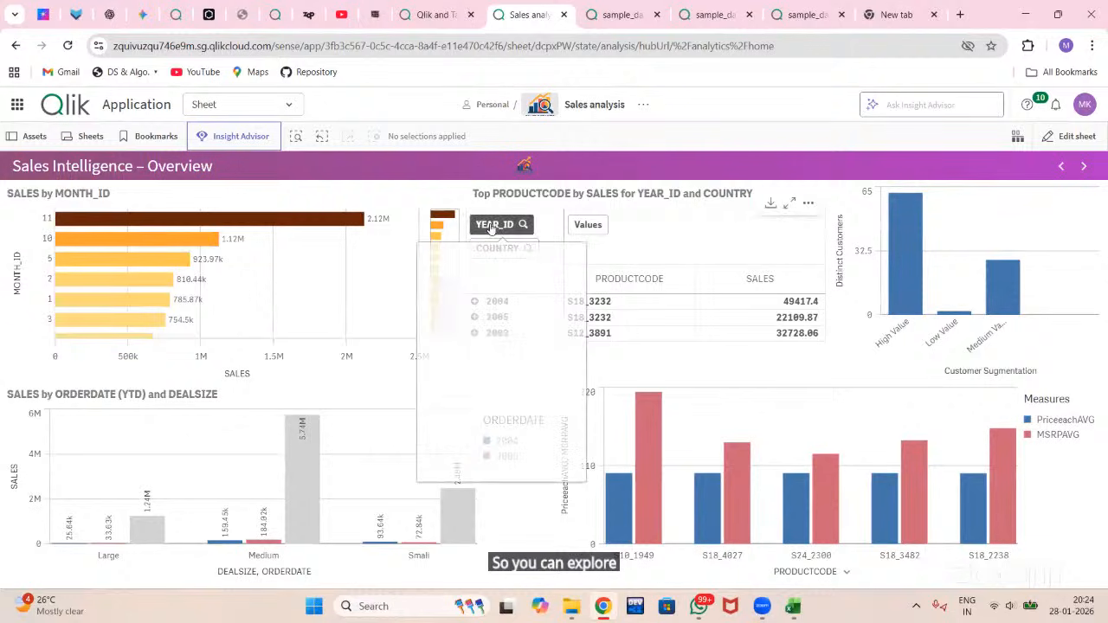
{"action": "left_click", "coordinate": [543, 334]}
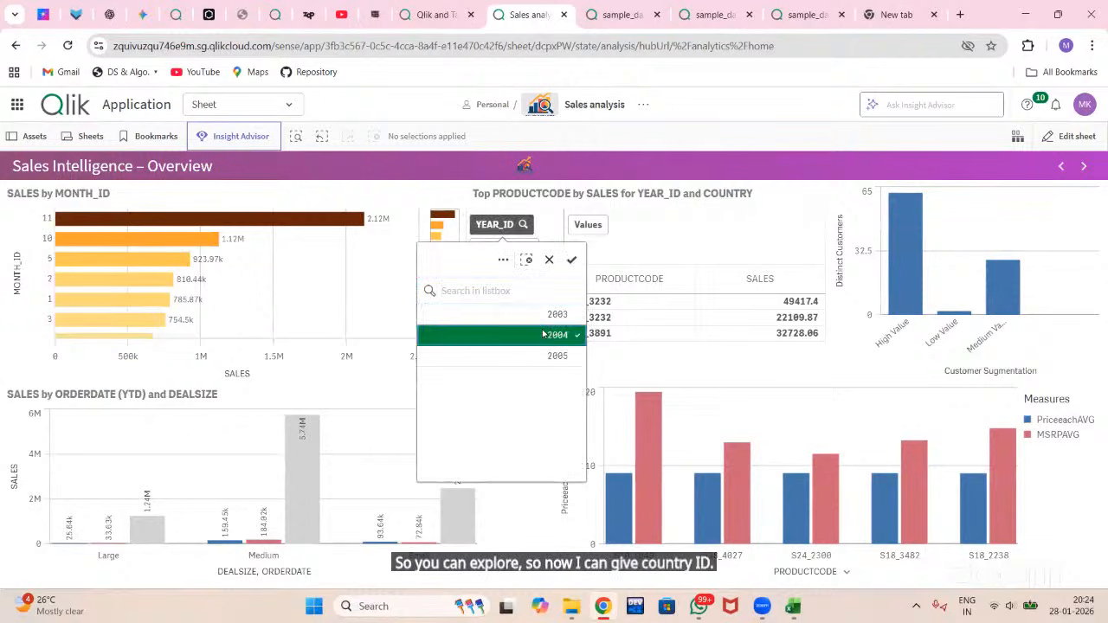
{"action": "left_click", "coordinate": [572, 260]}
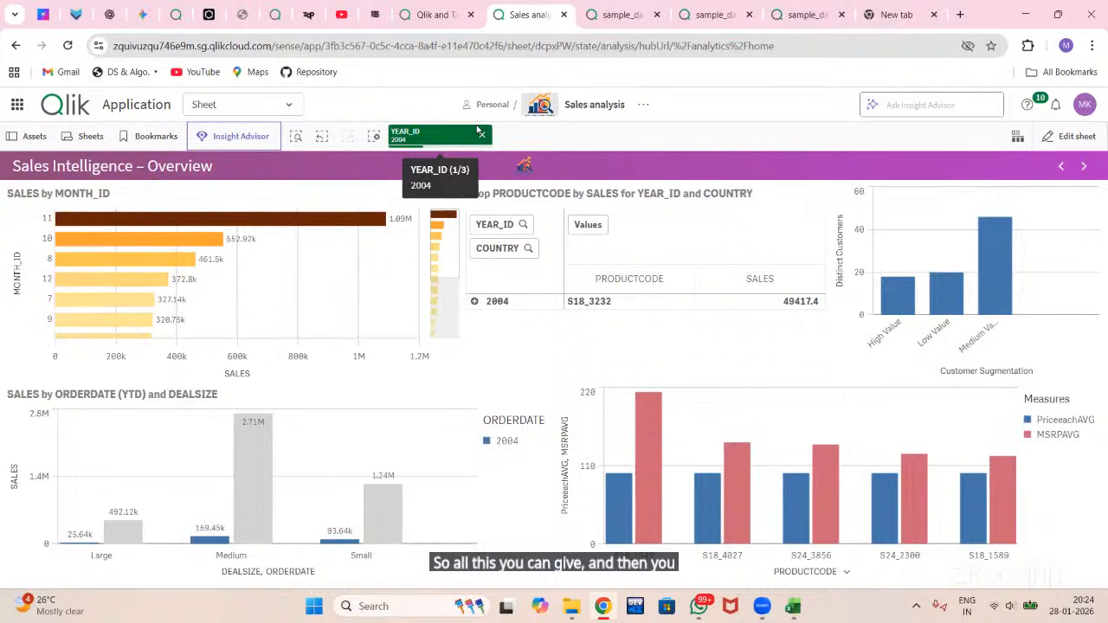
Step: Look through the Product Line Sales Intelligence and Economics Intelligence sheets and continue to Customer 360° Analytics
{"action": "left_click", "coordinate": [1083, 168]}
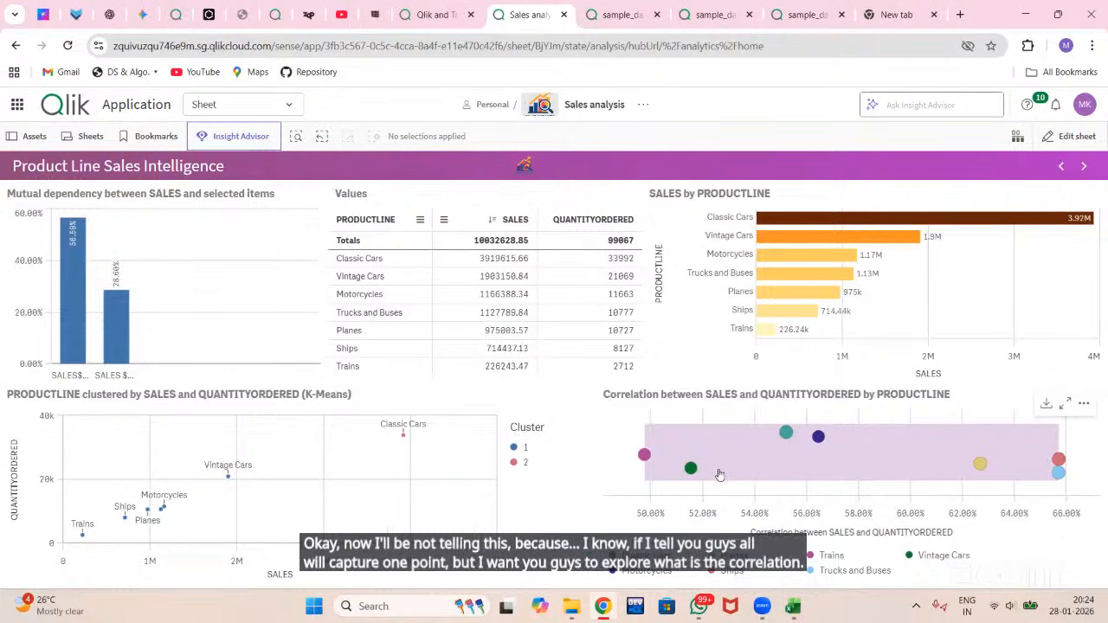
{"action": "left_click", "coordinate": [1083, 166]}
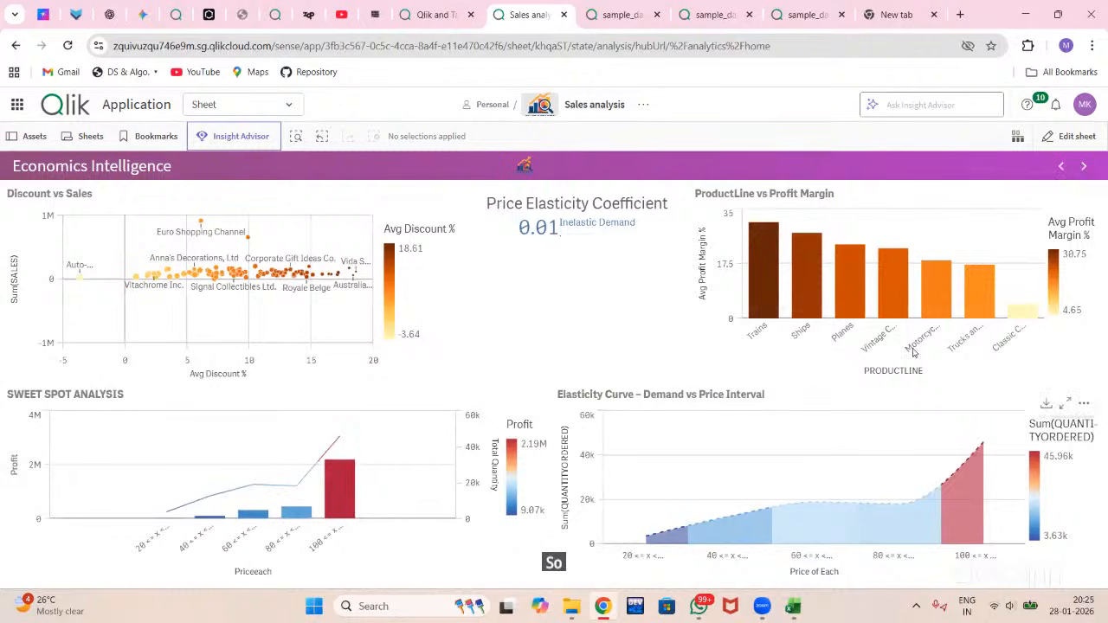
{"action": "left_click", "coordinate": [1084, 168]}
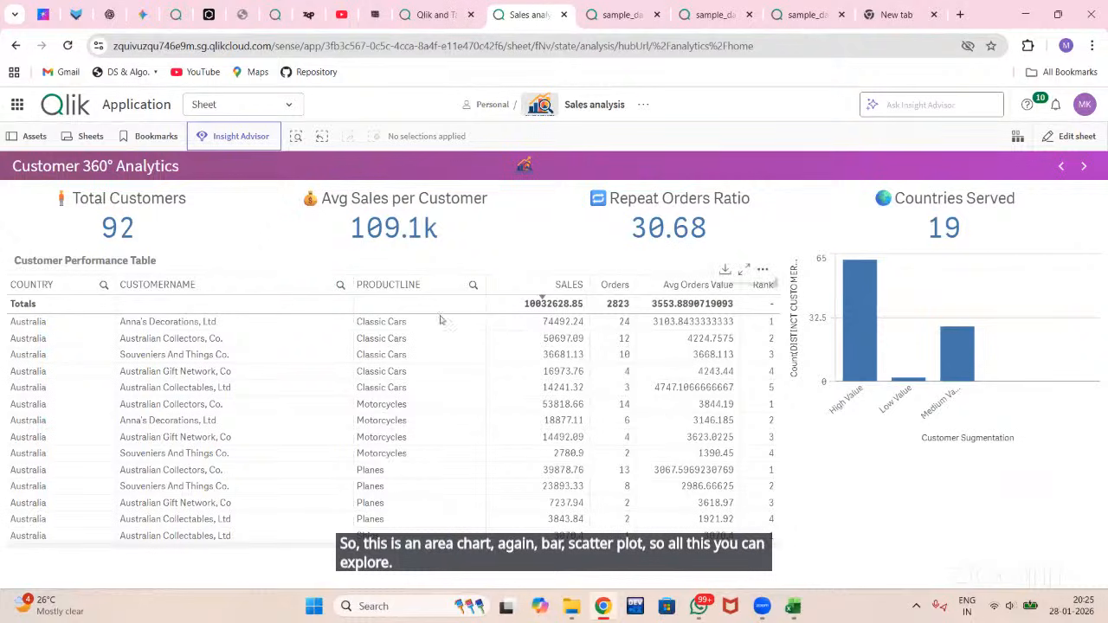
Step: Try selecting Classic Cars and Motorcycles in the Customer Performance Table's PRODUCTLINE column, clearing each selection
{"action": "left_click", "coordinate": [396, 342]}
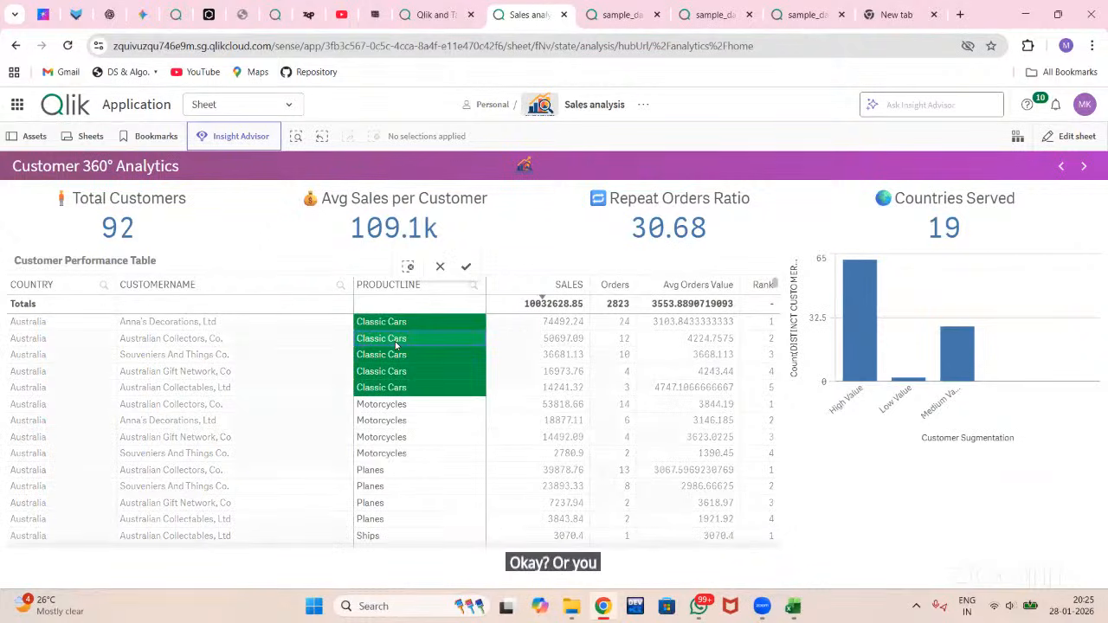
{"action": "left_click", "coordinate": [407, 269]}
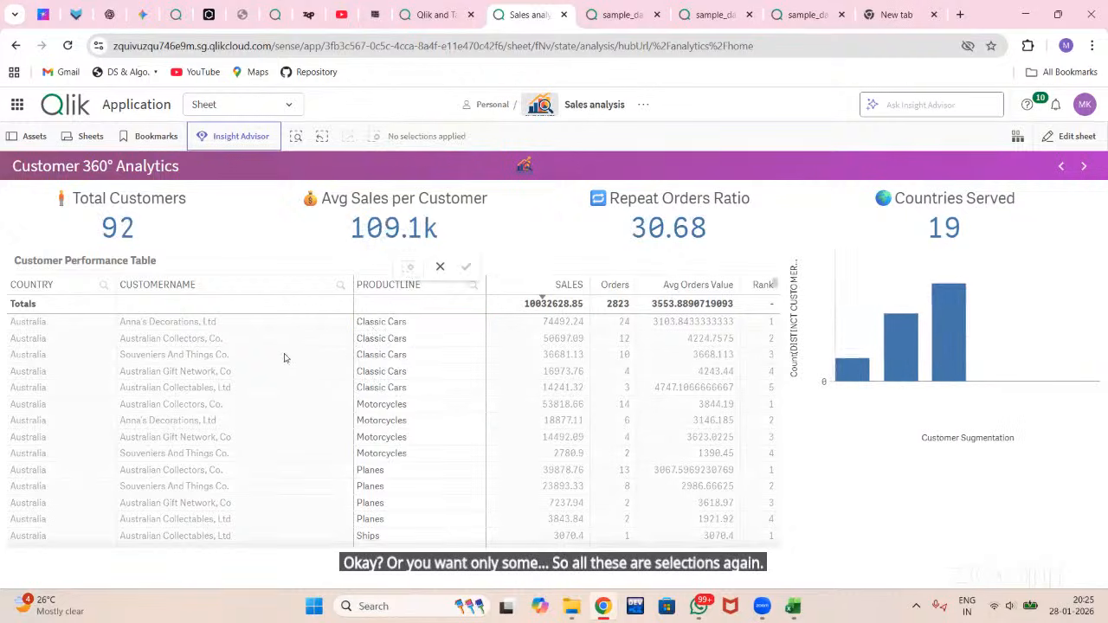
{"action": "left_click", "coordinate": [480, 430]}
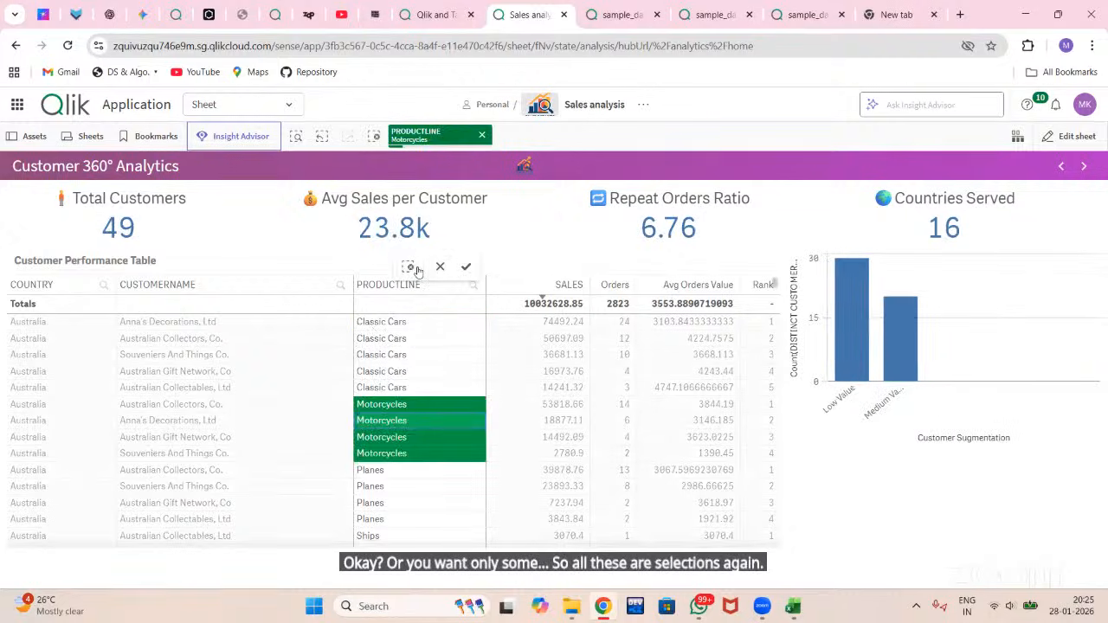
{"action": "left_click", "coordinate": [409, 267]}
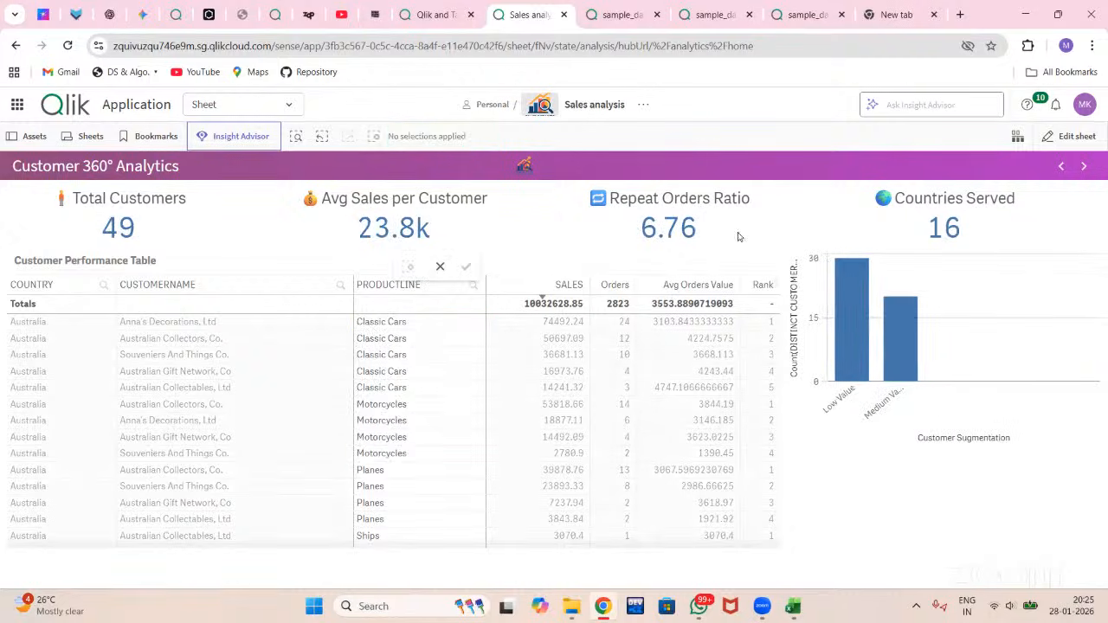
Step: Advance to the Customer & Regional Analysis sheet and try selecting USA and Canada on the map, clearing the COUNTRY selection
{"action": "left_click", "coordinate": [1091, 170]}
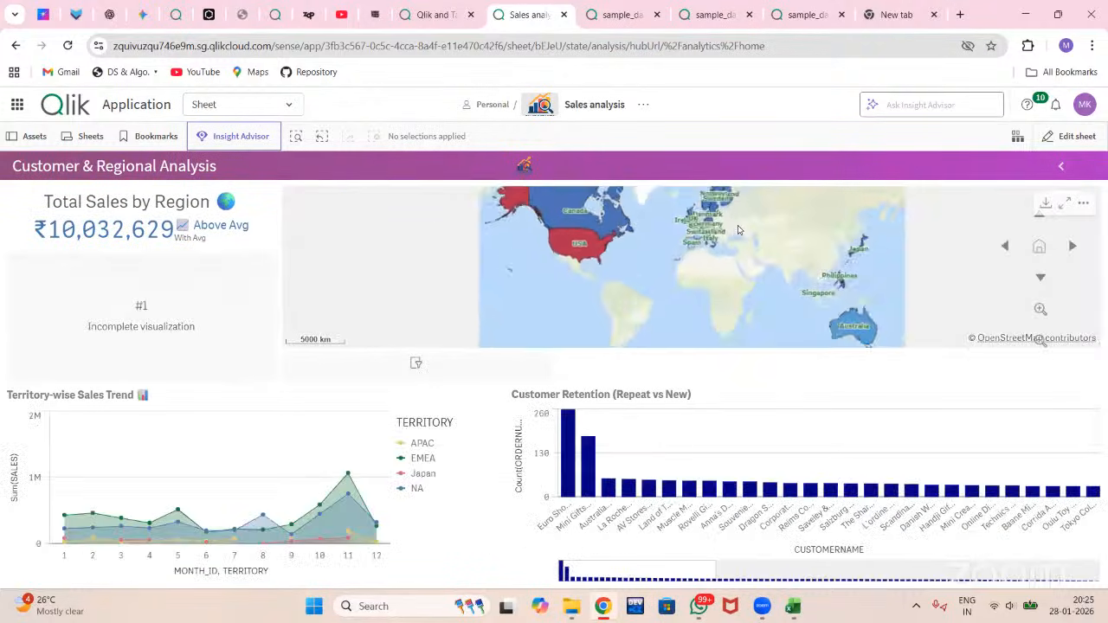
{"action": "scroll", "coordinate": [738, 230], "scroll_direction": "up", "scroll_amount": 2}
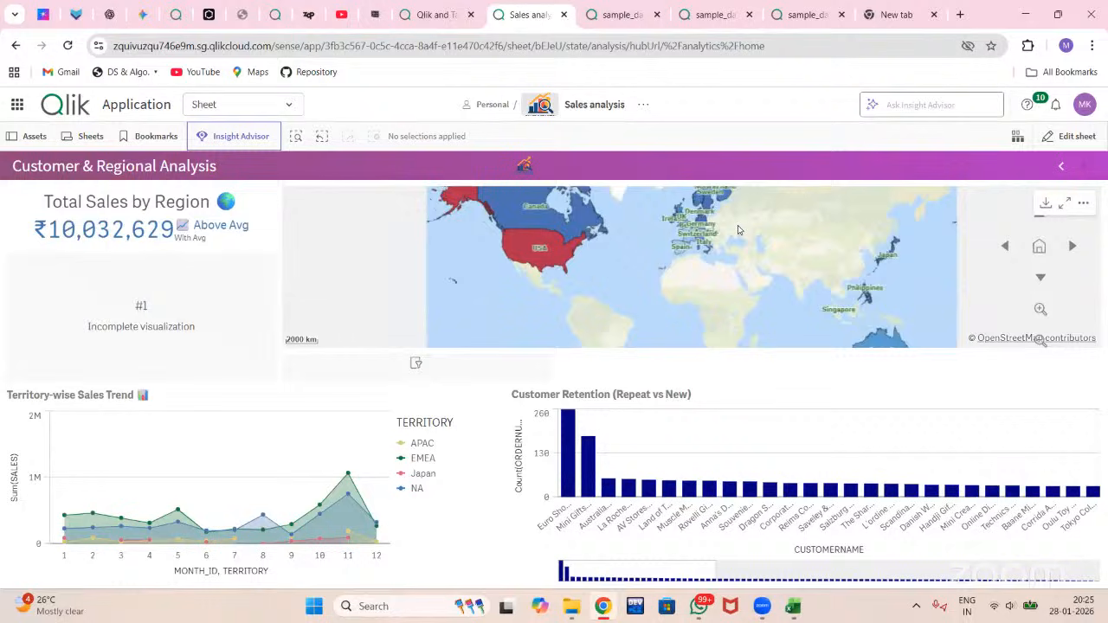
{"action": "left_click", "coordinate": [503, 239]}
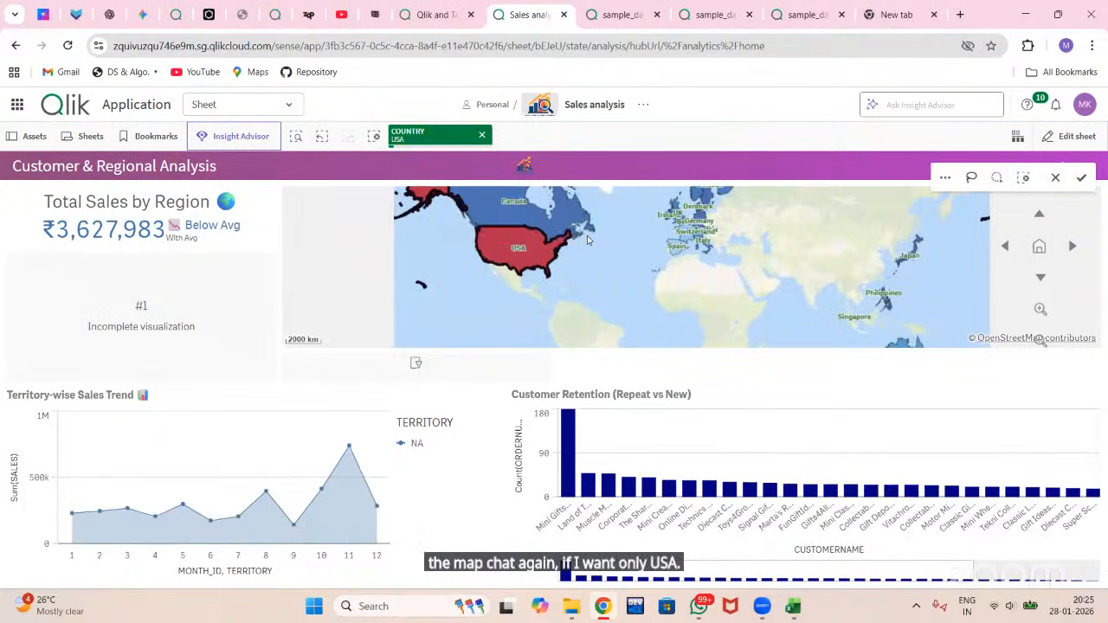
{"action": "left_click", "coordinate": [544, 225]}
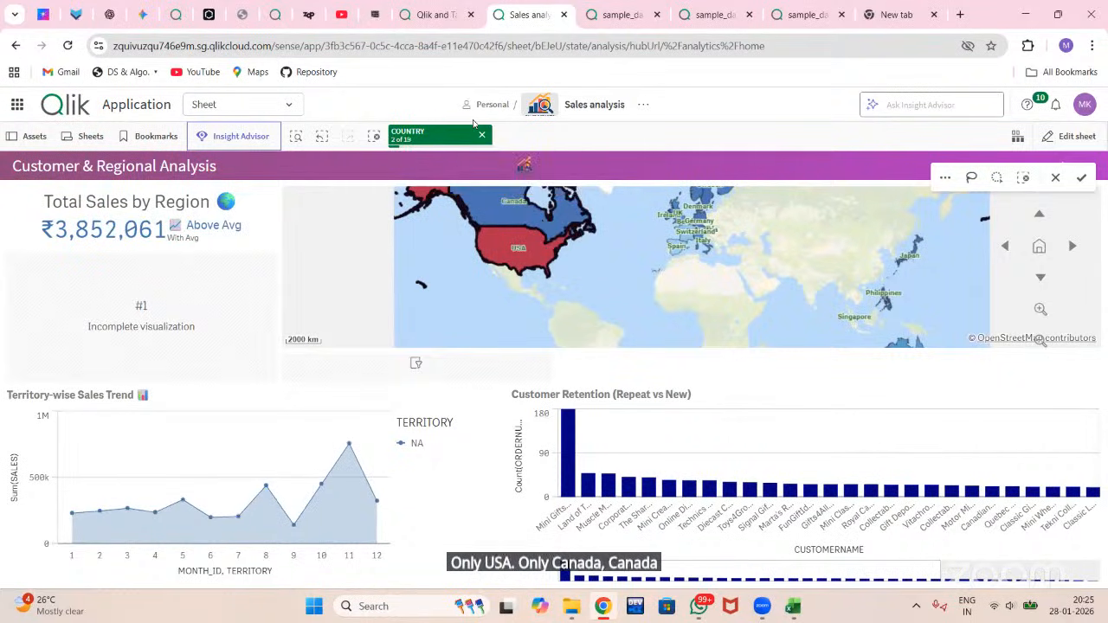
{"action": "left_click", "coordinate": [482, 134]}
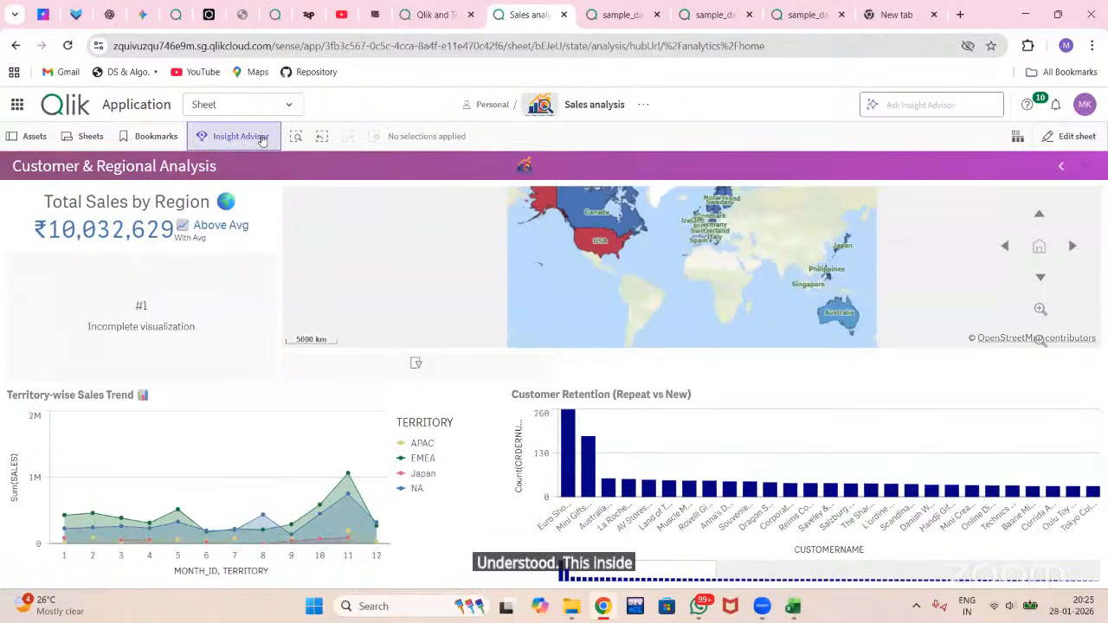
{"action": "left_click", "coordinate": [259, 140]}
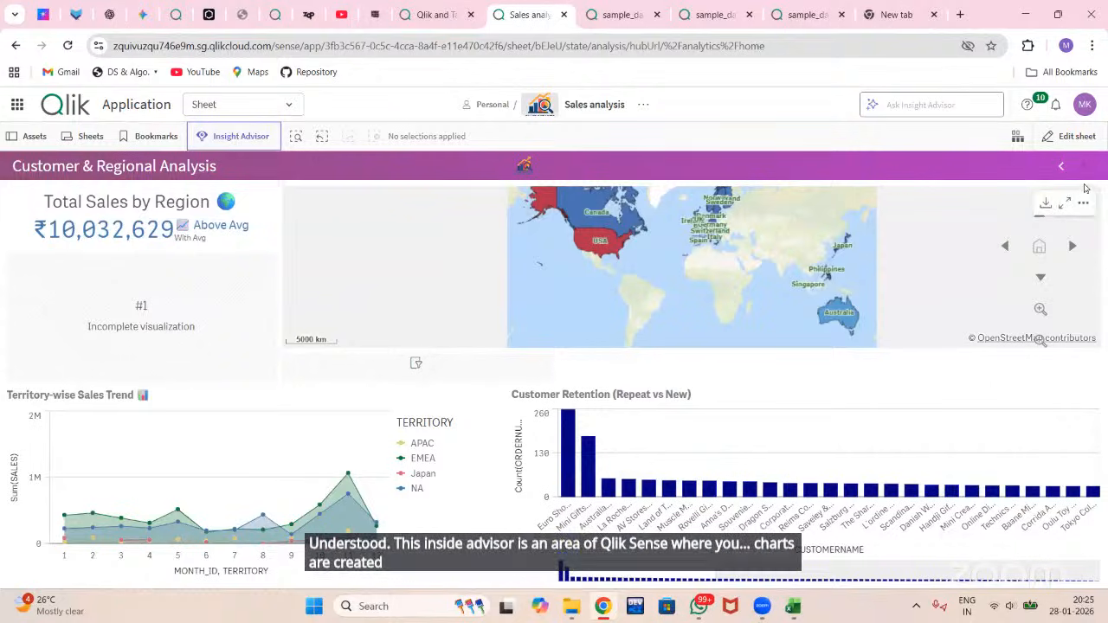
Step: Go back through the sheets to Executive Overview, look ahead to Sales Dynamics & Distribution, and return to Profitability Intelligence
{"action": "left_click", "coordinate": [1061, 166]}
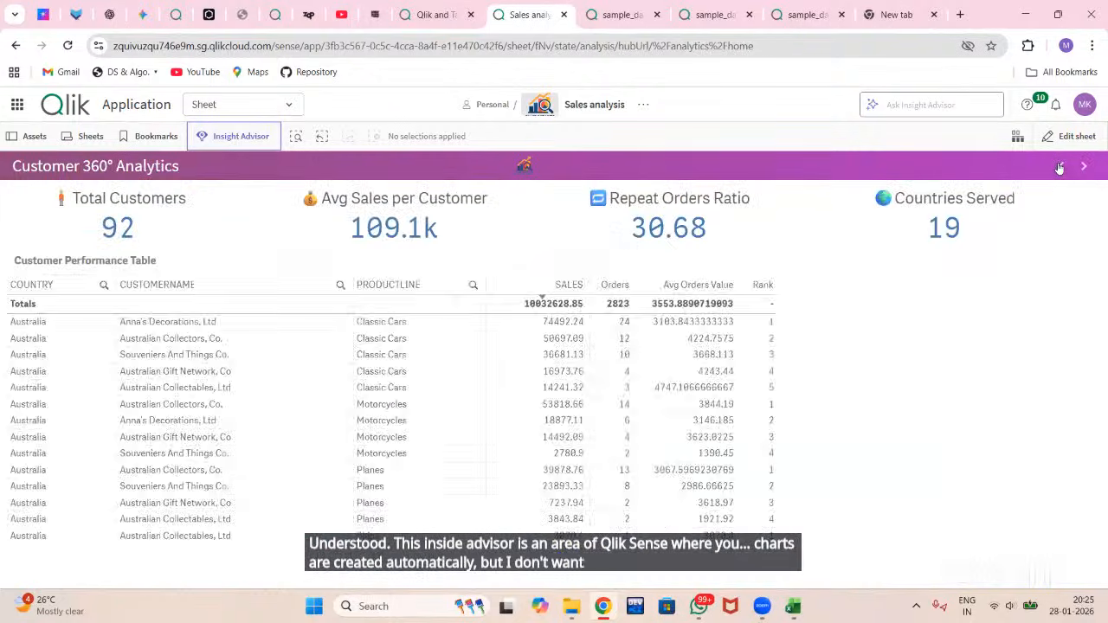
{"action": "left_click", "coordinate": [1060, 166]}
{"action": "left_click", "coordinate": [1060, 166]}
{"action": "left_click", "coordinate": [1060, 166]}
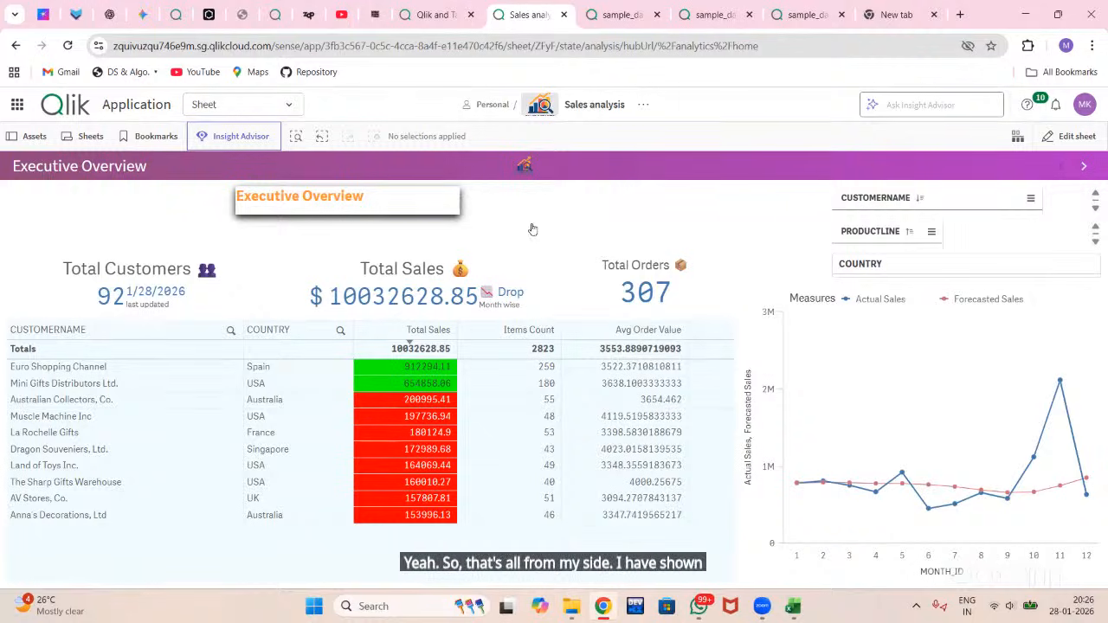
{"action": "left_click", "coordinate": [1083, 167]}
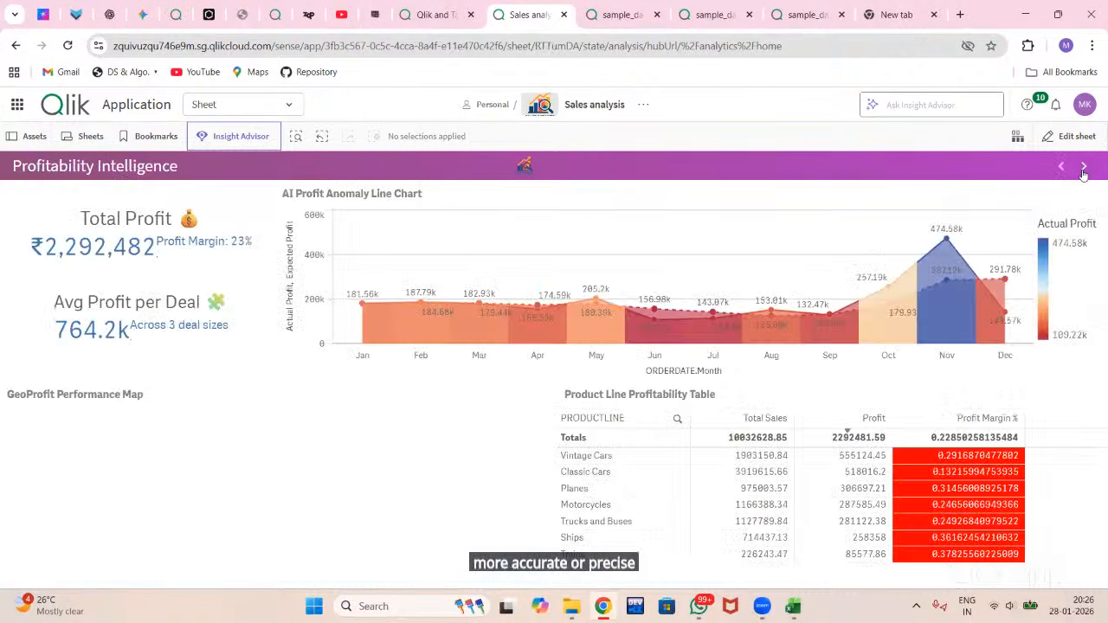
{"action": "left_click", "coordinate": [1083, 171]}
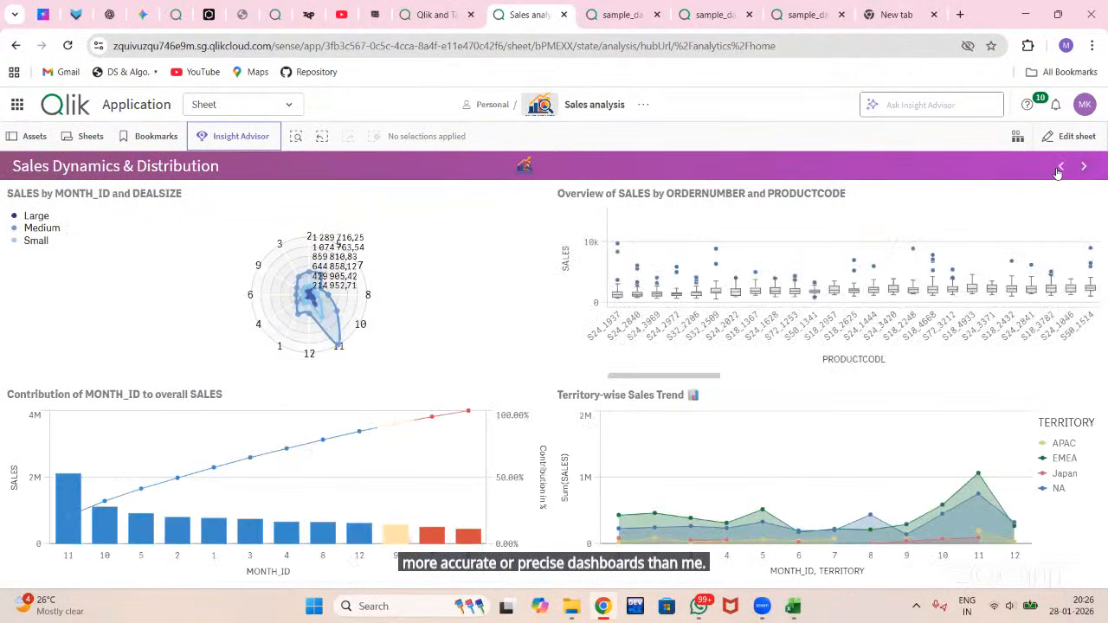
{"action": "left_click", "coordinate": [1061, 169]}
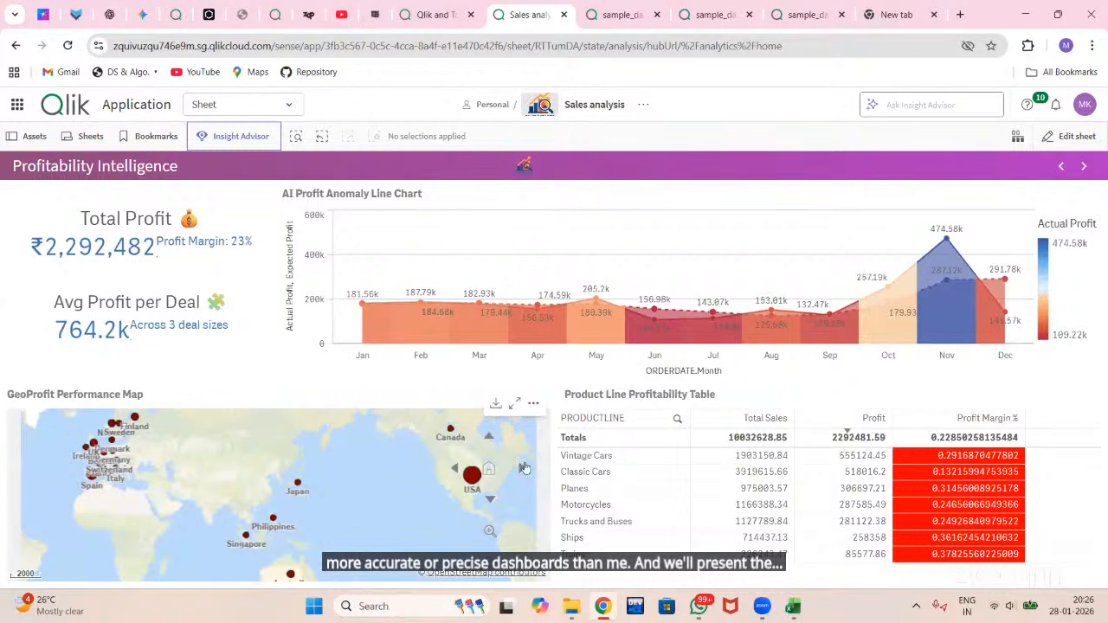
Step: Pan around the GeoProfit Performance Map and reset it to its home view
{"action": "left_click_drag", "start_coordinate": [524, 469], "coordinate": [437, 446]}
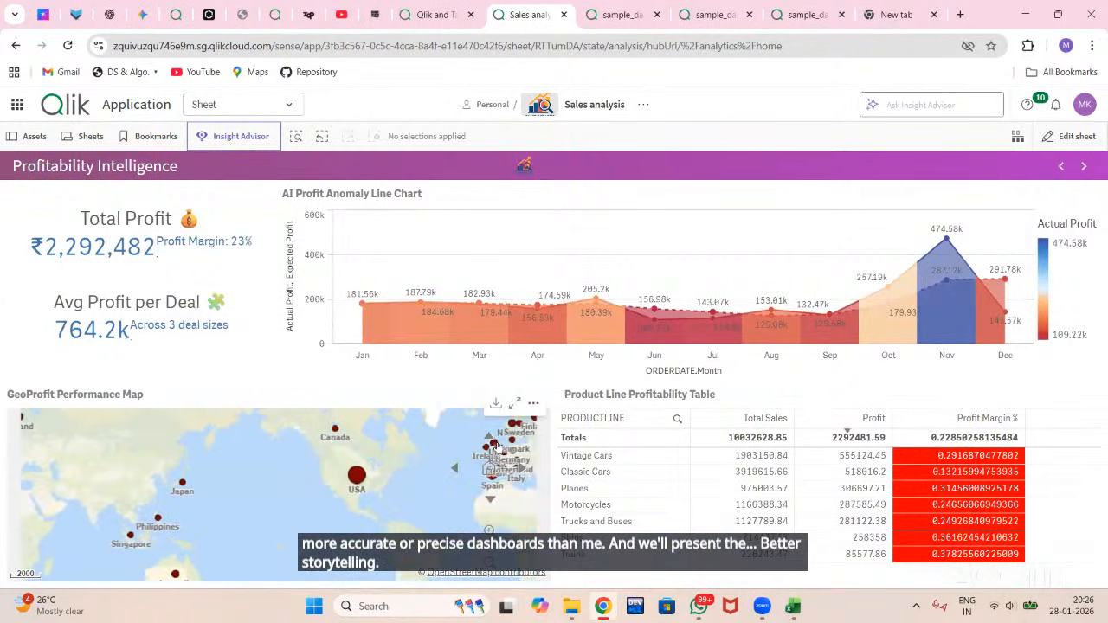
{"action": "left_click", "coordinate": [491, 441]}
{"action": "left_click", "coordinate": [491, 442]}
{"action": "left_click", "coordinate": [491, 442]}
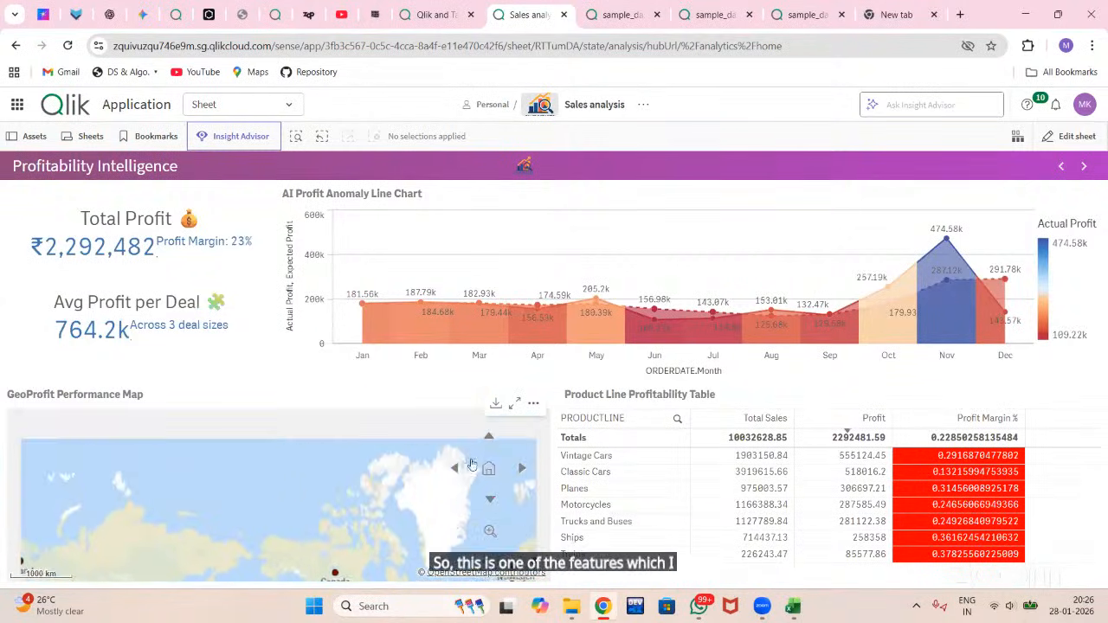
{"action": "left_click", "coordinate": [456, 470]}
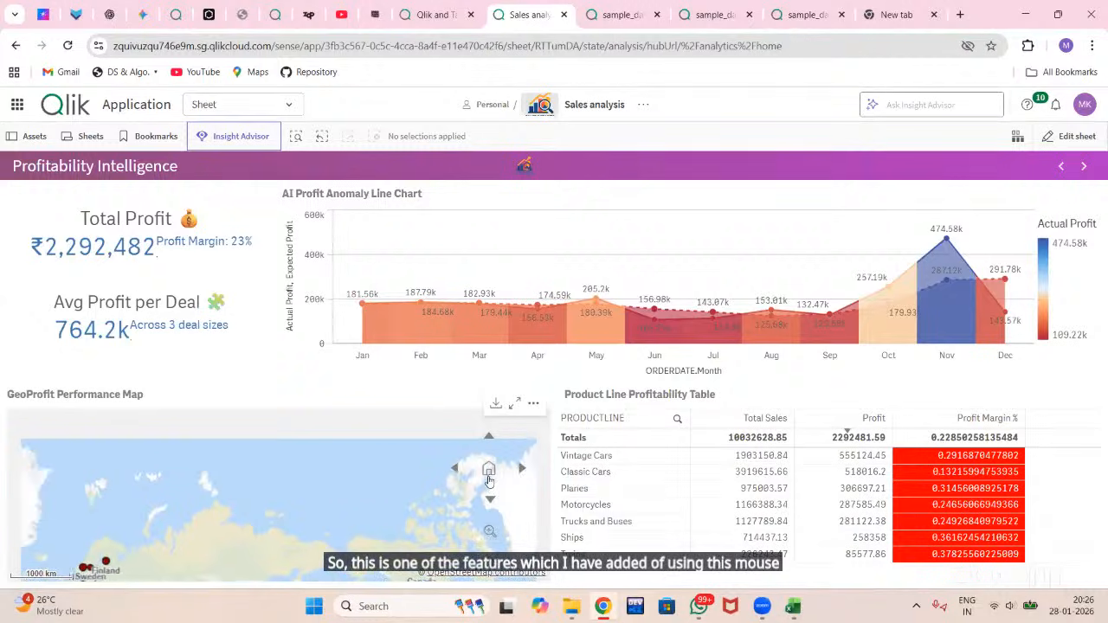
{"action": "left_click", "coordinate": [489, 473]}
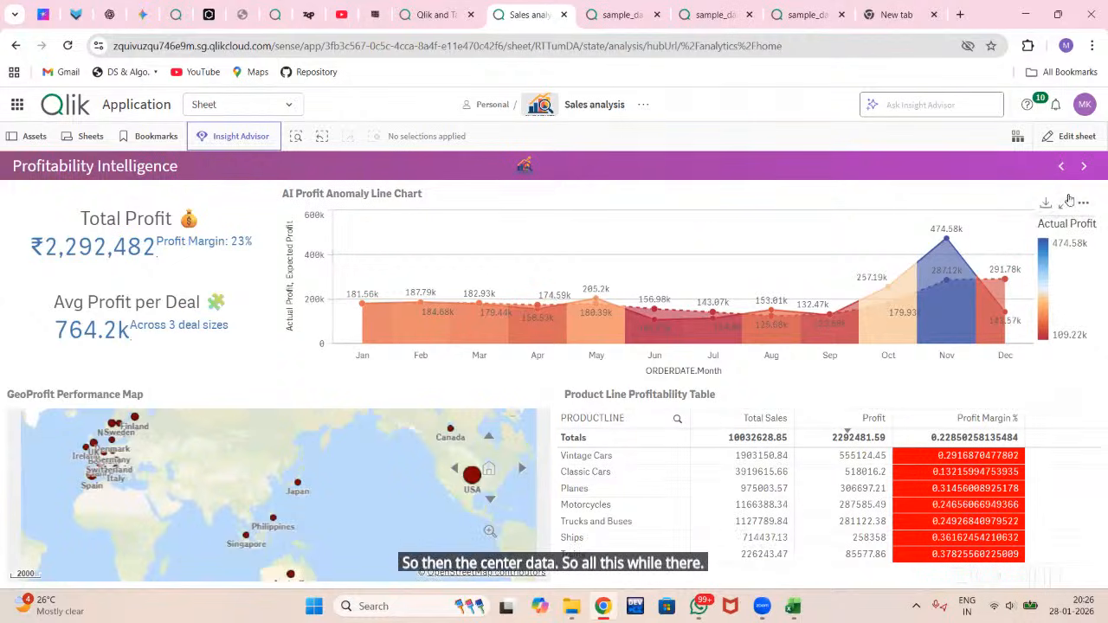
Step: Expand the AI Profit Anomaly Line Chart to full size and put the Profitability Intelligence sheet in edit mode
{"action": "left_click", "coordinate": [1065, 203]}
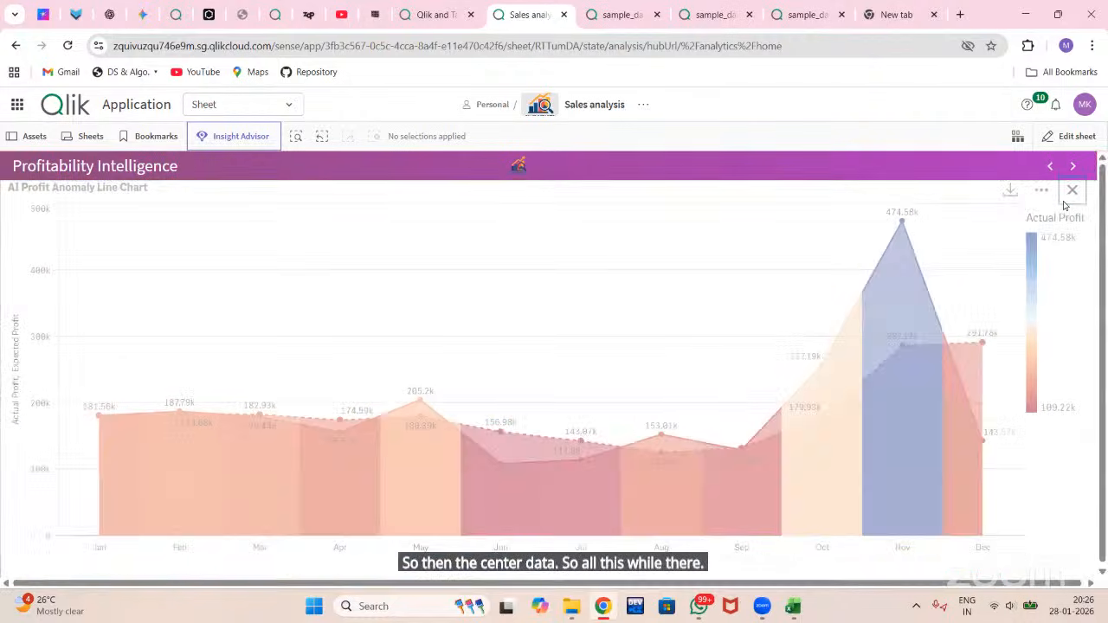
{"action": "left_click", "coordinate": [1059, 137]}
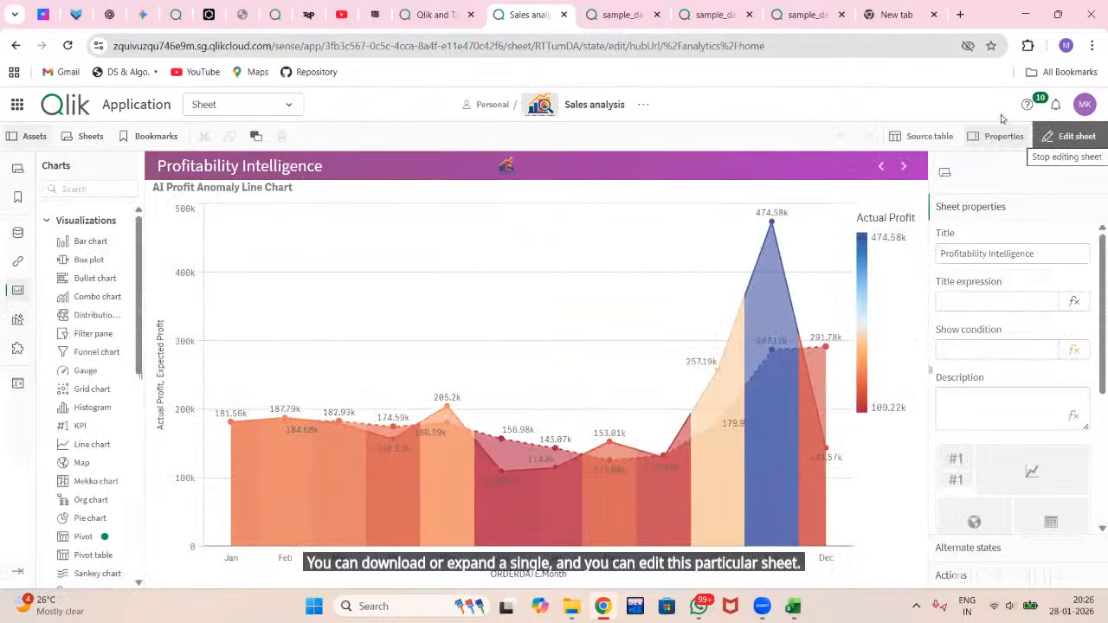
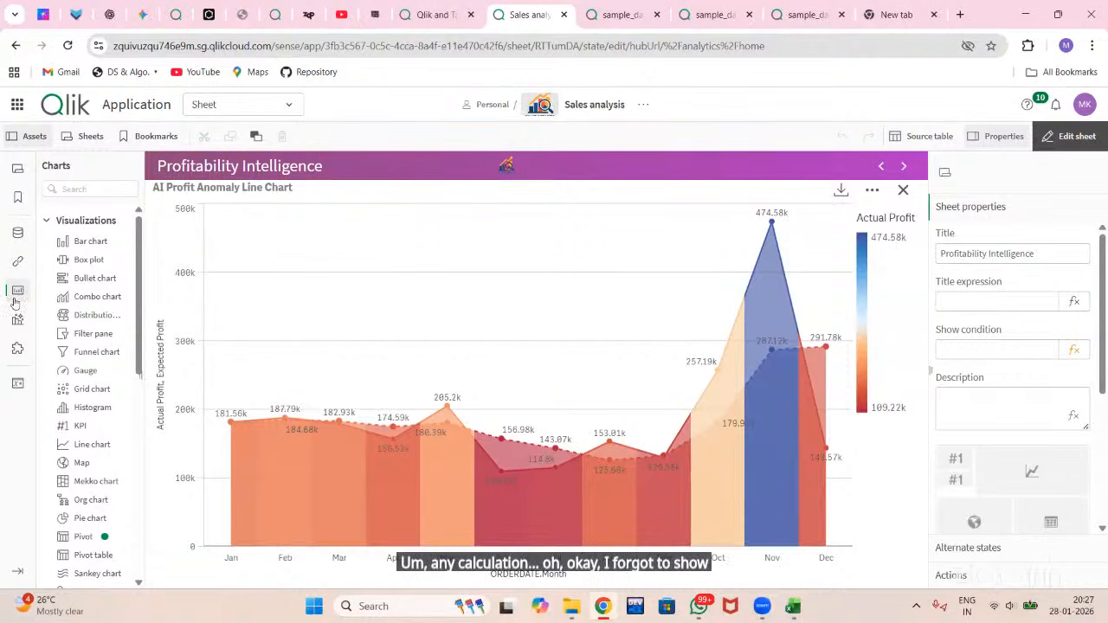
Step: Open the Avg Discount % master measure for editing, review its full expression and name, and save the measure
{"action": "left_click", "coordinate": [18, 260]}
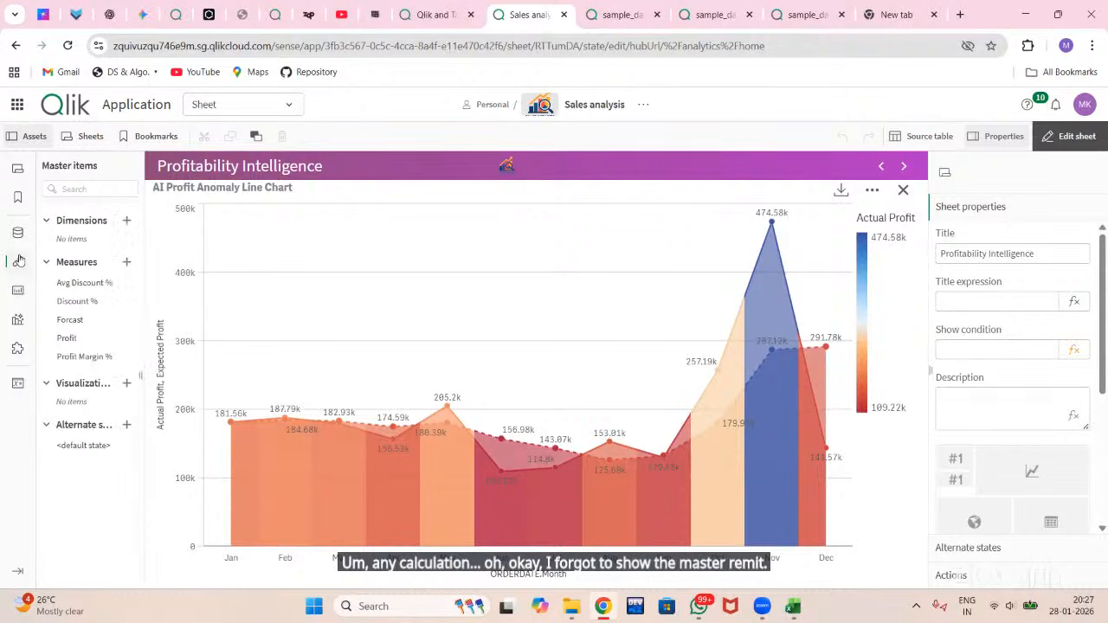
{"action": "left_click", "coordinate": [72, 290]}
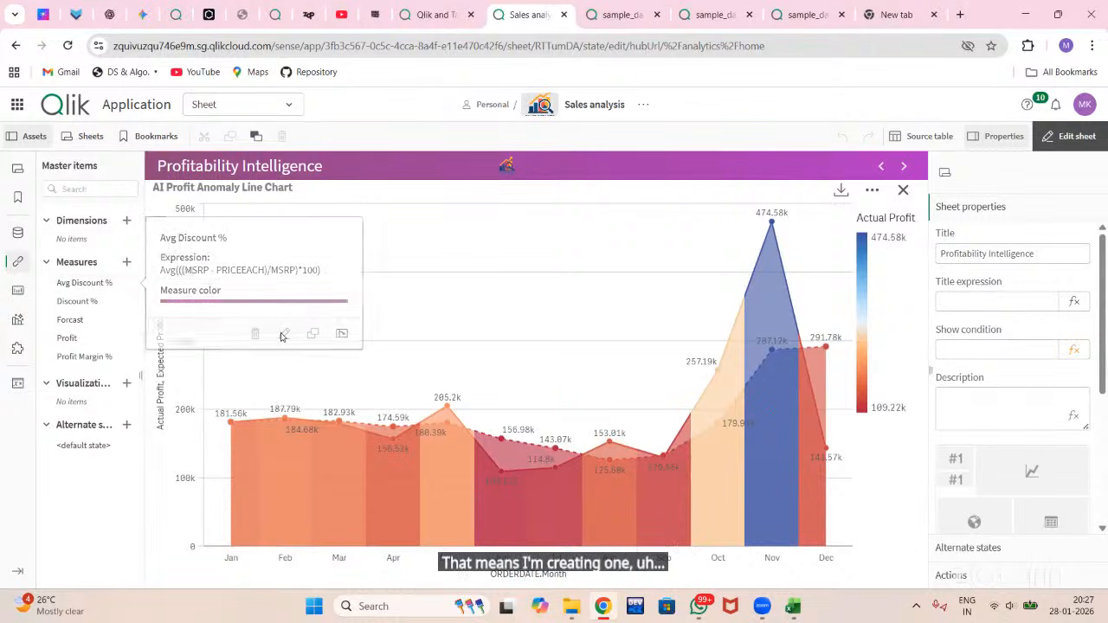
{"action": "left_click", "coordinate": [284, 335]}
{"action": "left_click", "coordinate": [682, 391]}
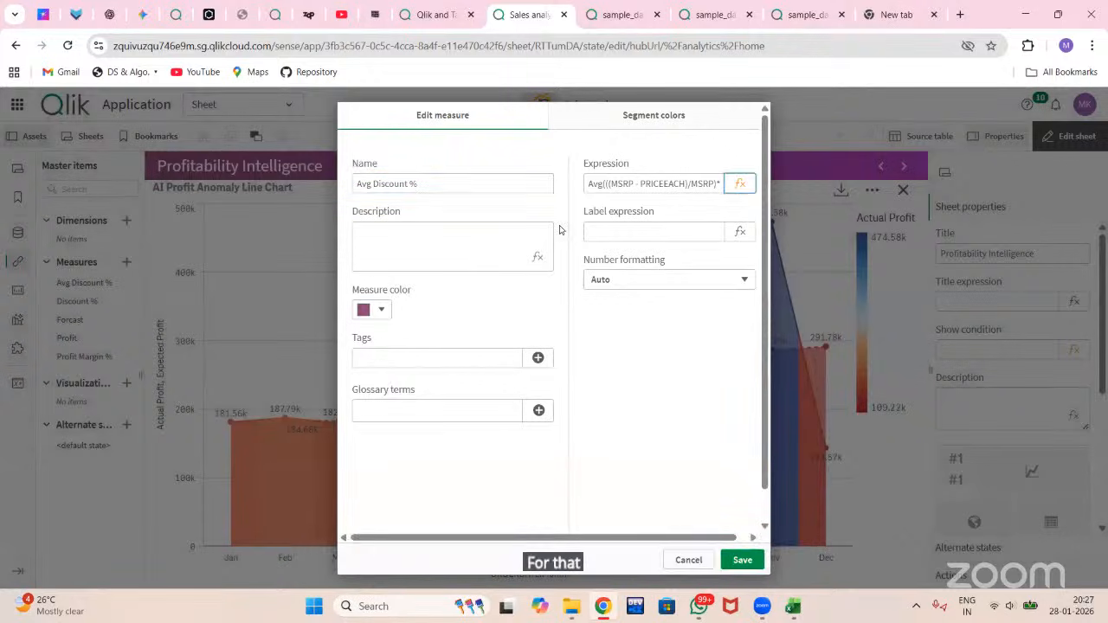
{"action": "left_click", "coordinate": [740, 184]}
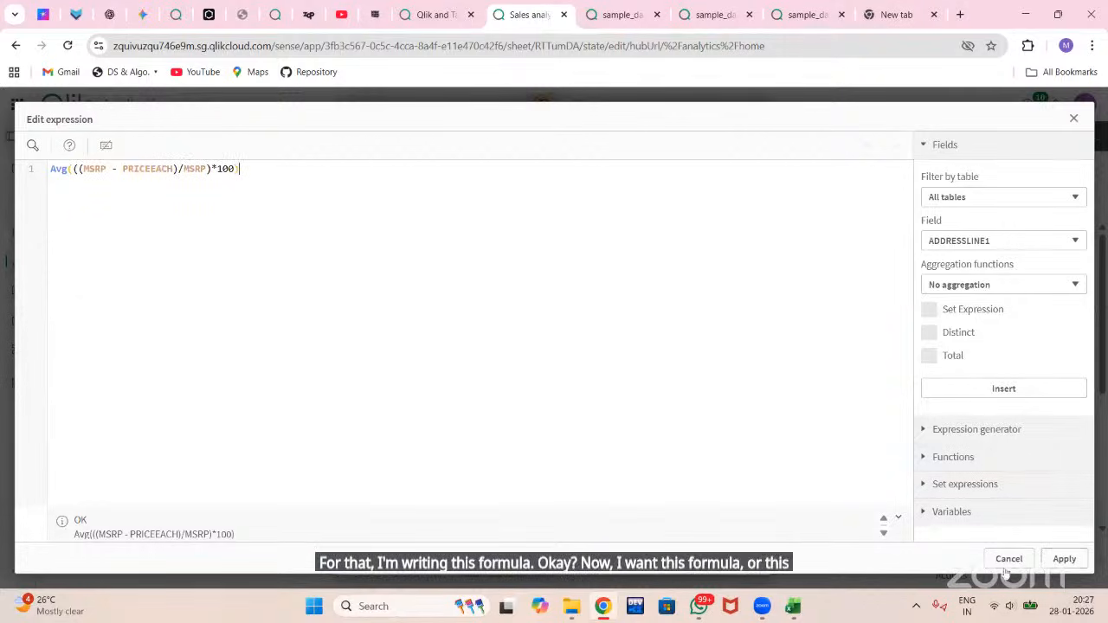
{"action": "key", "text": "Escape"}
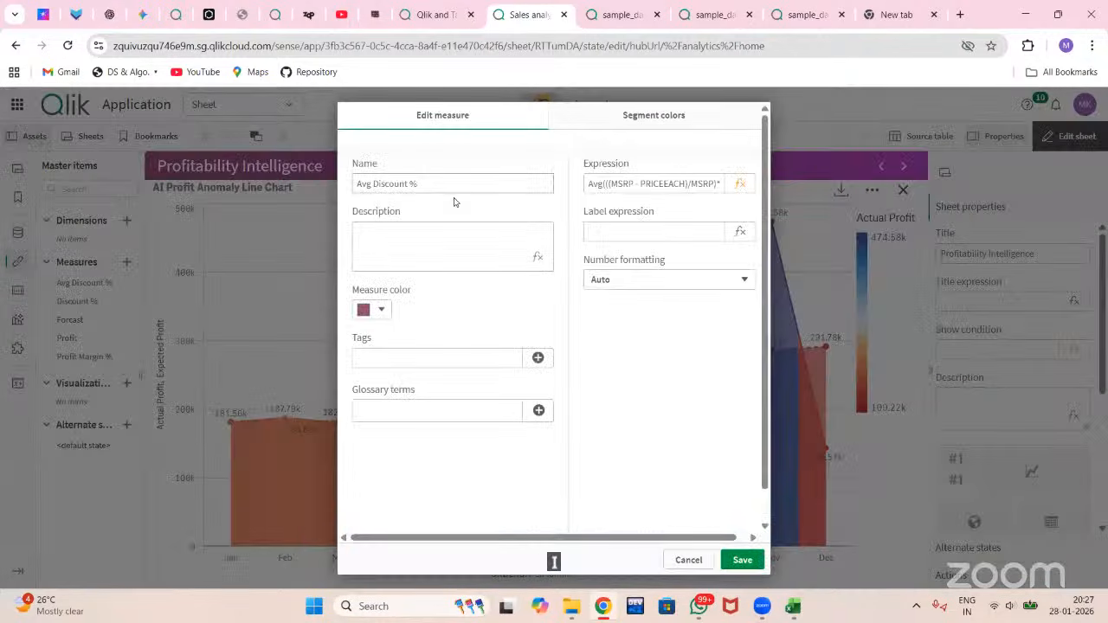
{"action": "left_click", "coordinate": [453, 191]}
{"action": "key", "text": "ctrl+a"}
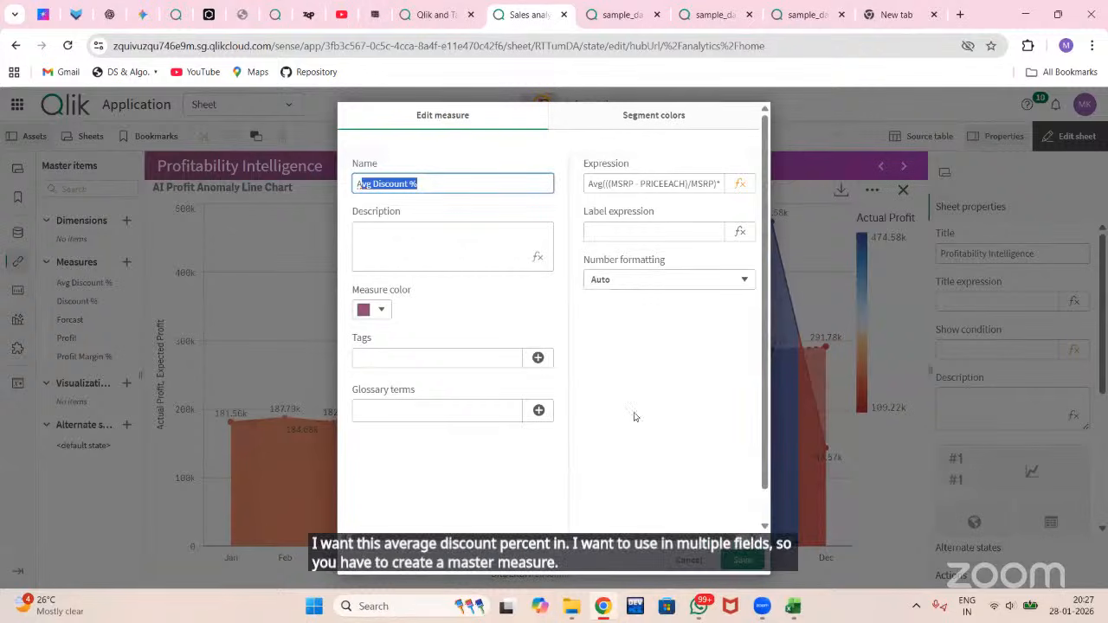
{"action": "left_click", "coordinate": [742, 560]}
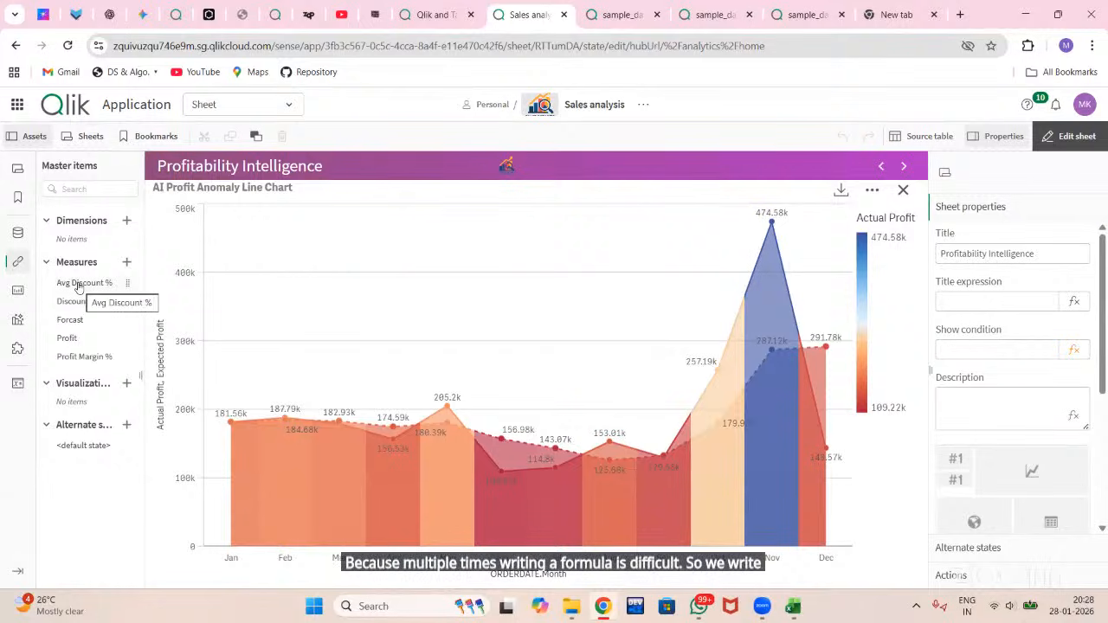
Step: Hide the master items list and advance to the sheet following Profitability Intelligence in edit mode
{"action": "left_click", "coordinate": [14, 271]}
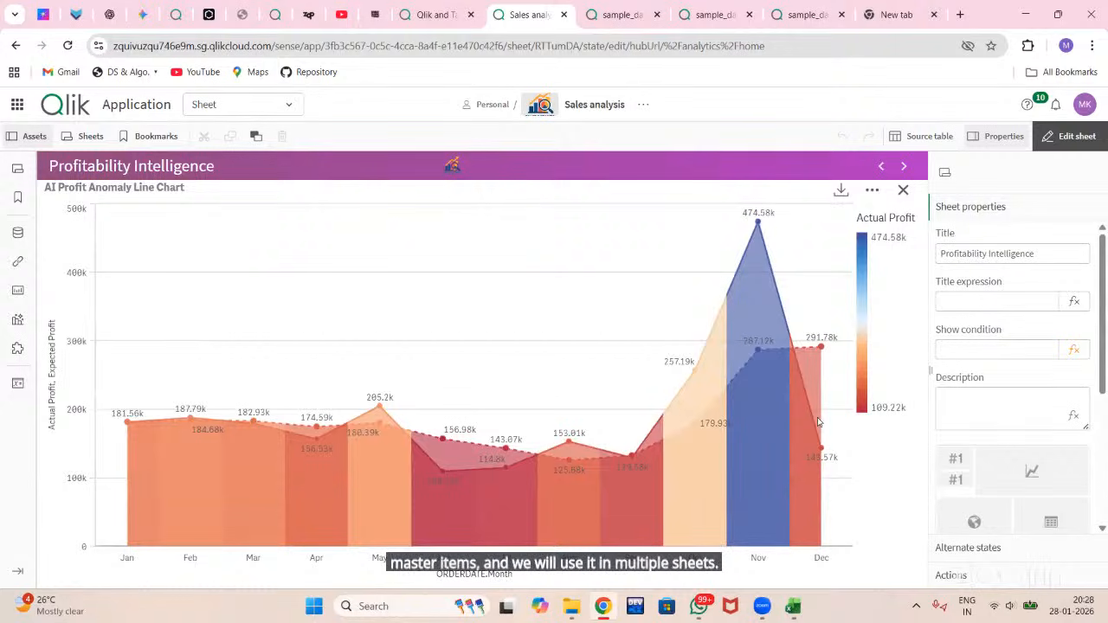
{"action": "left_click", "coordinate": [916, 169]}
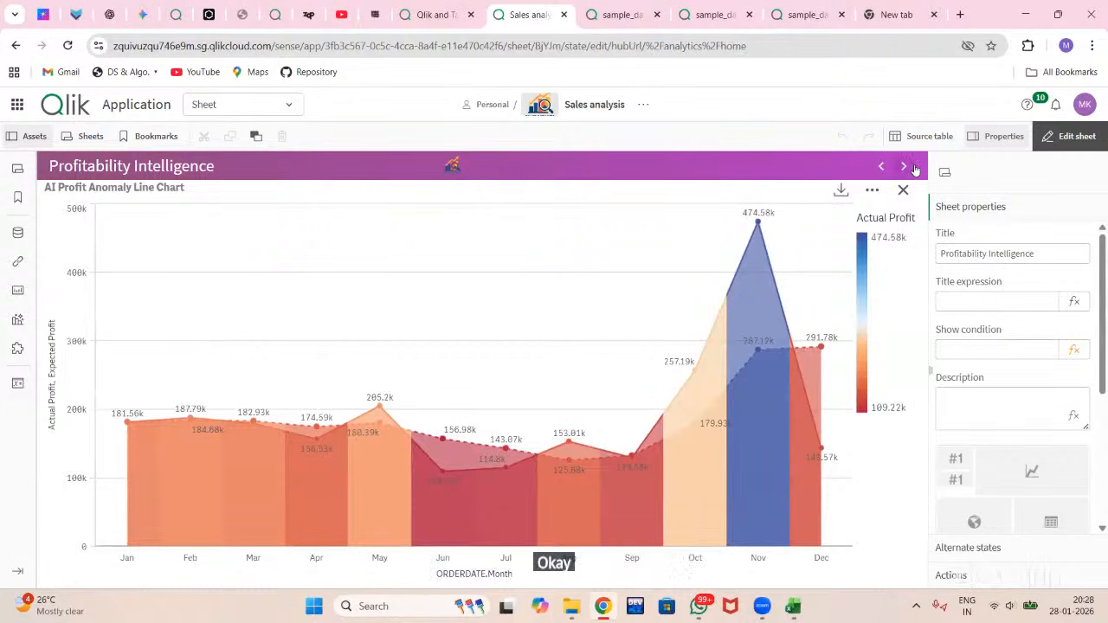